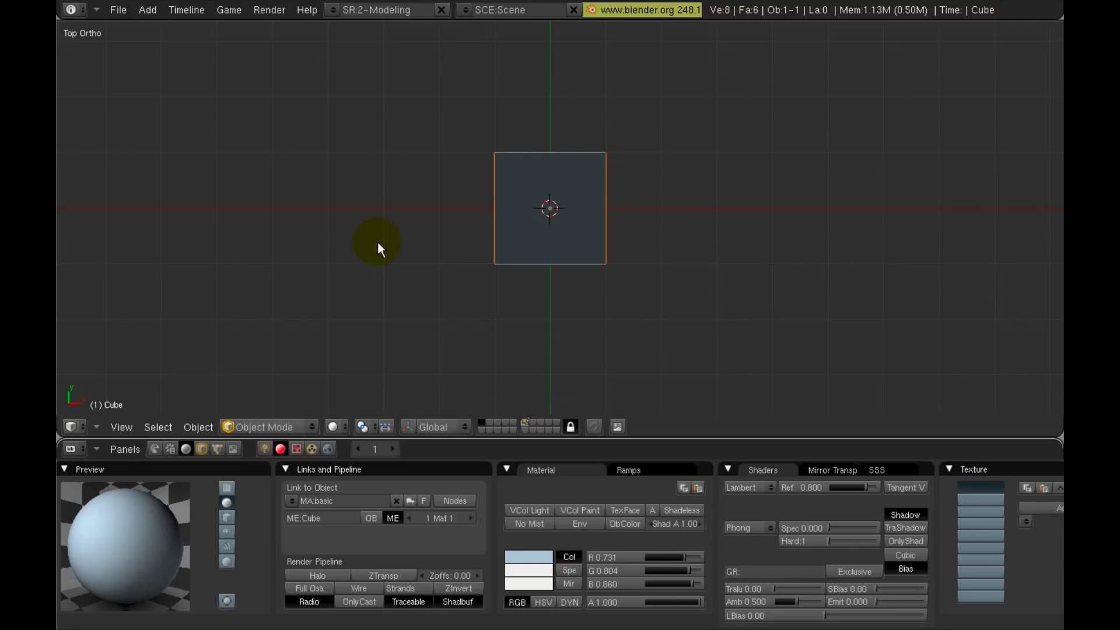
Delete the default cube and add a mesh plane in the front view.
key("x")
left_click(446, 242)
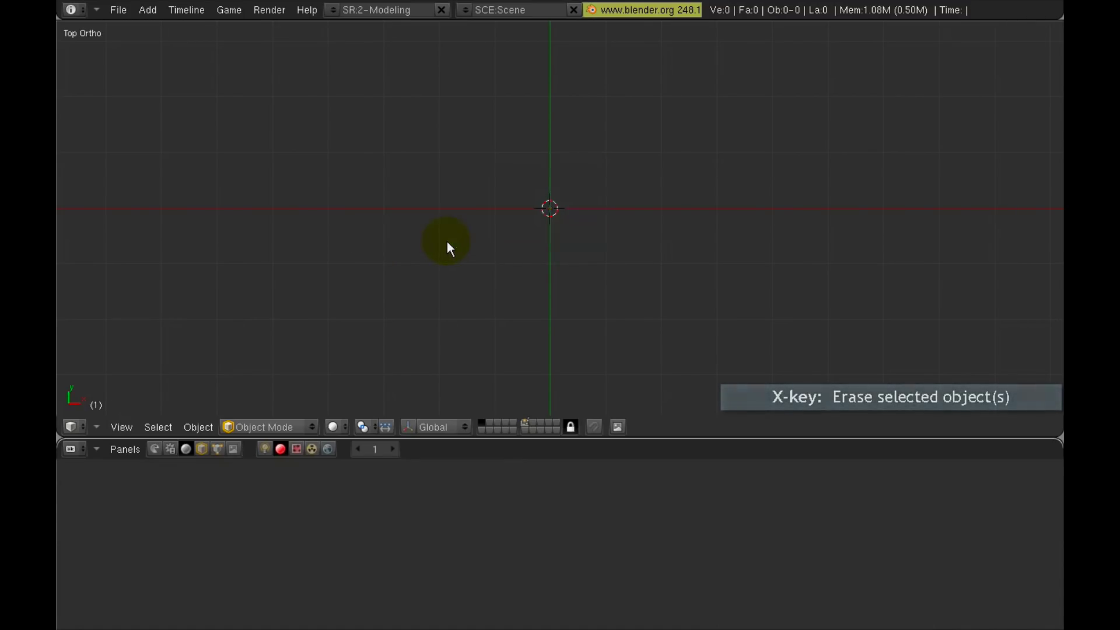
key("KP_1")
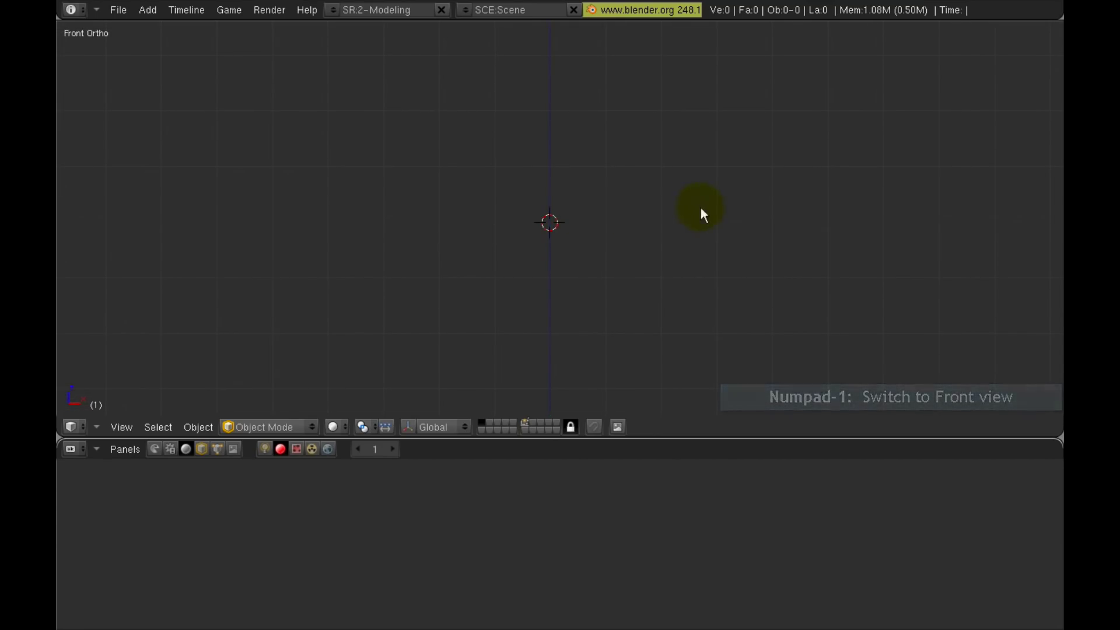
middle_click_drag(615, 229, 601, 226, "shift")
key("space")
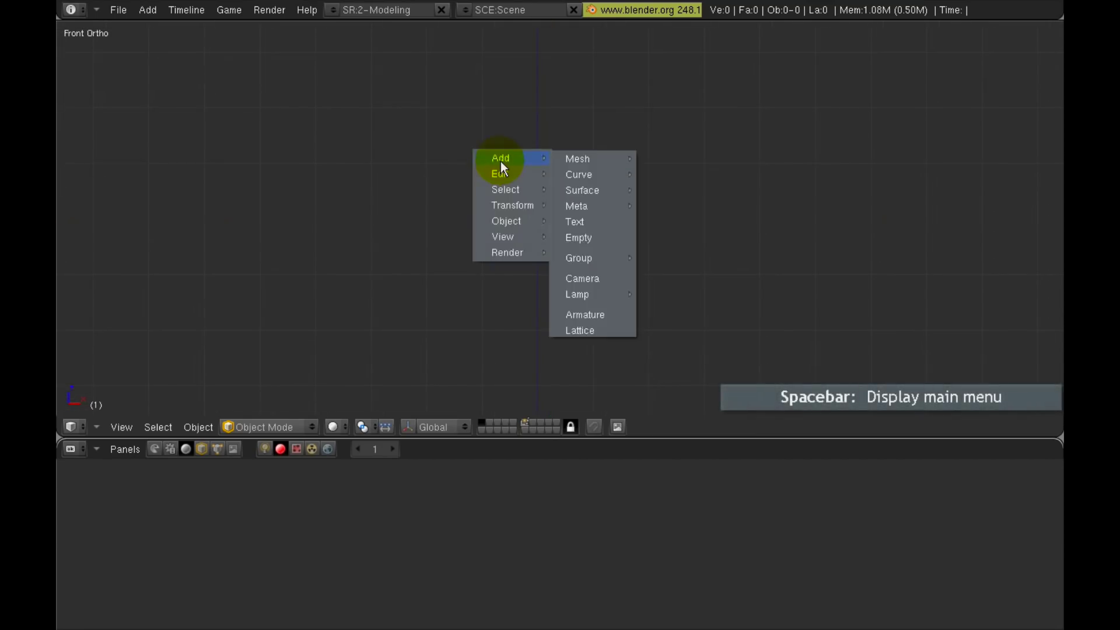
mouse_move(592, 155)
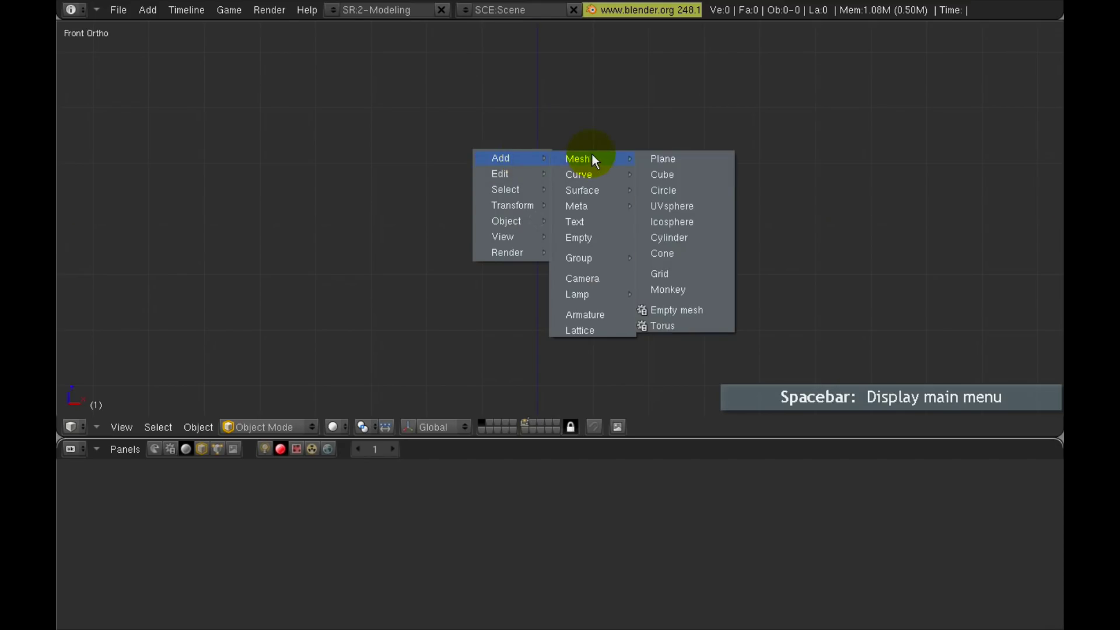
left_click(692, 159)
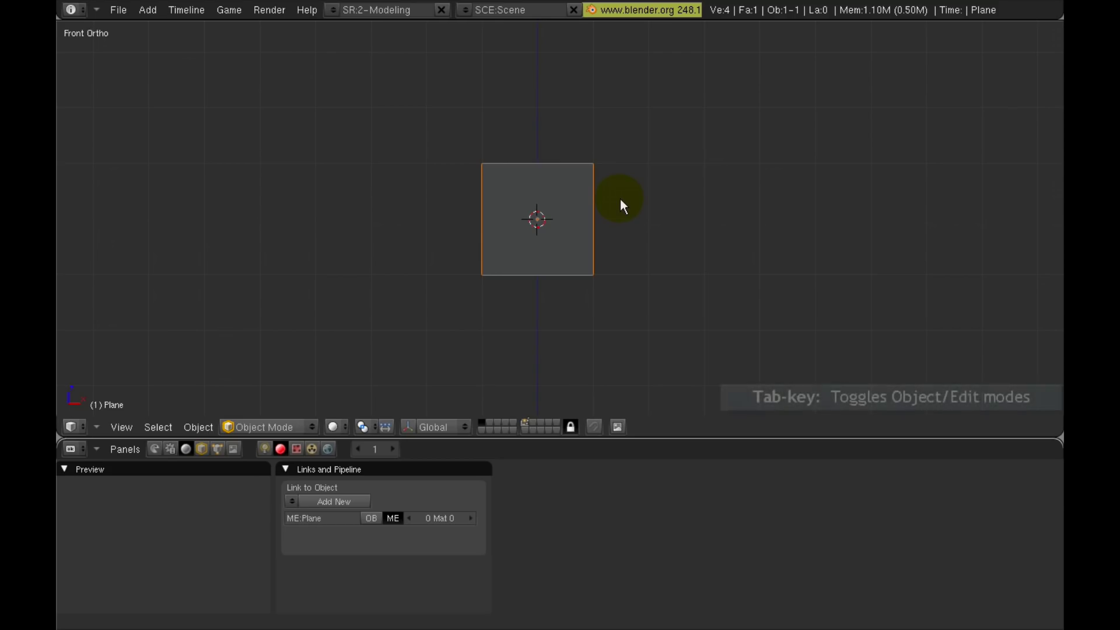
Move all the plane's vertices along X in Edit Mode until the plane's left edge sits on the object's centre.
key("Tab")
key("g")
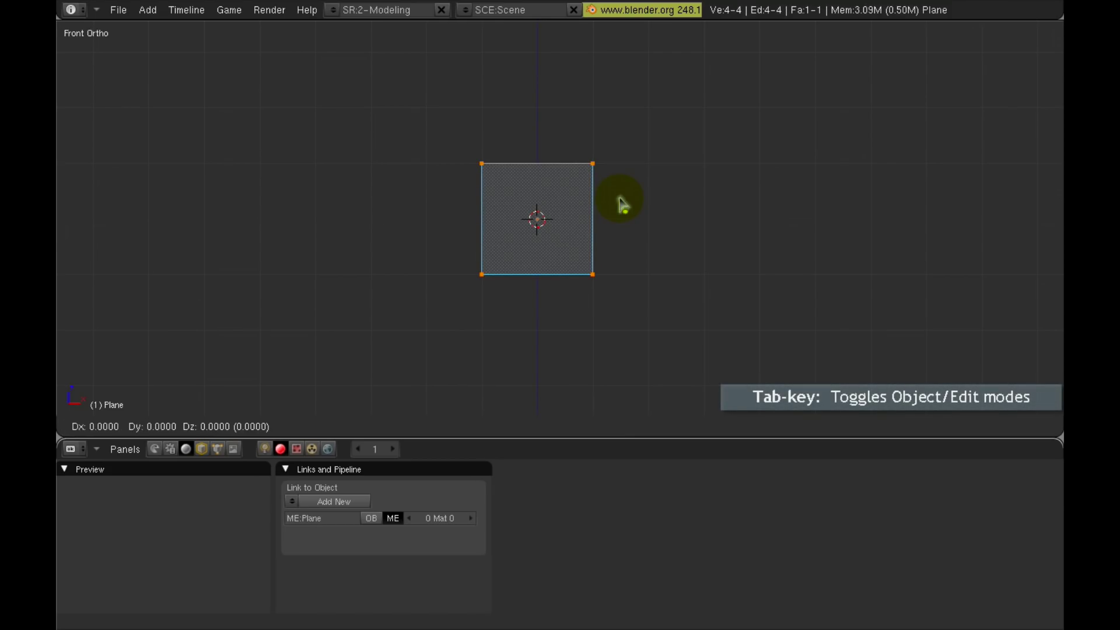
key("x")
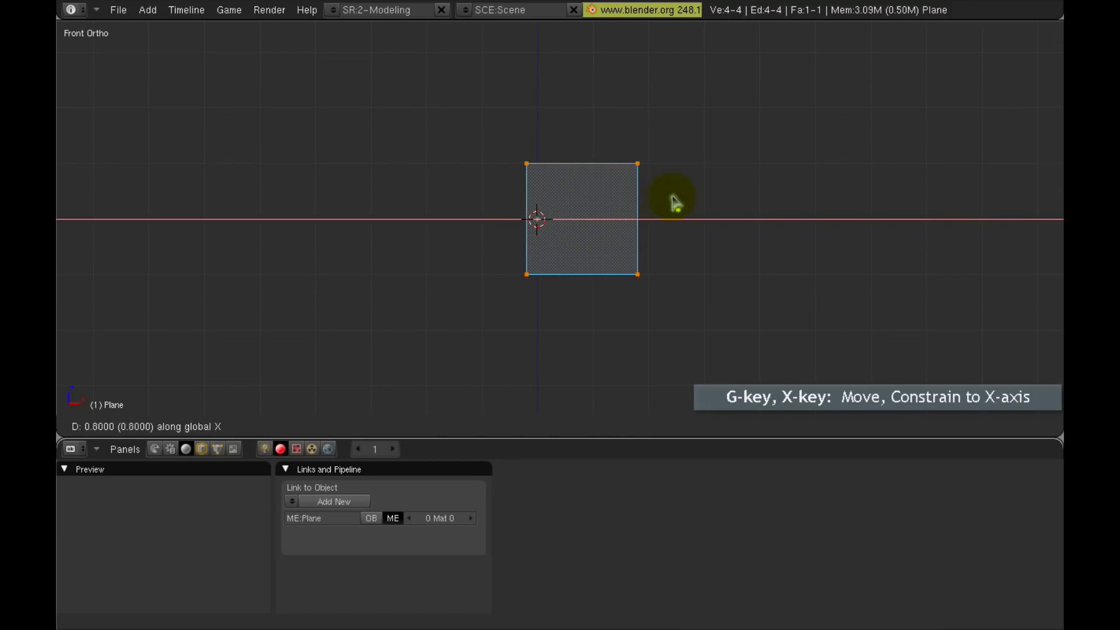
left_click(677, 203)
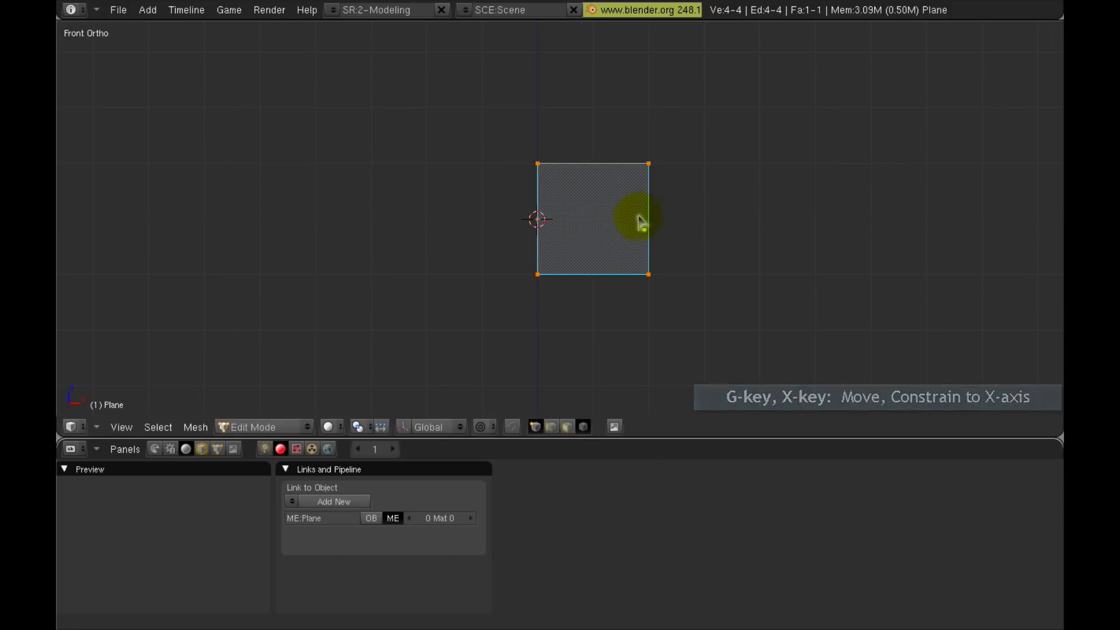
Add a Mirror modifier on the X axis, with Do Clipping and cage editing of the mirrored half enabled.
key("a")
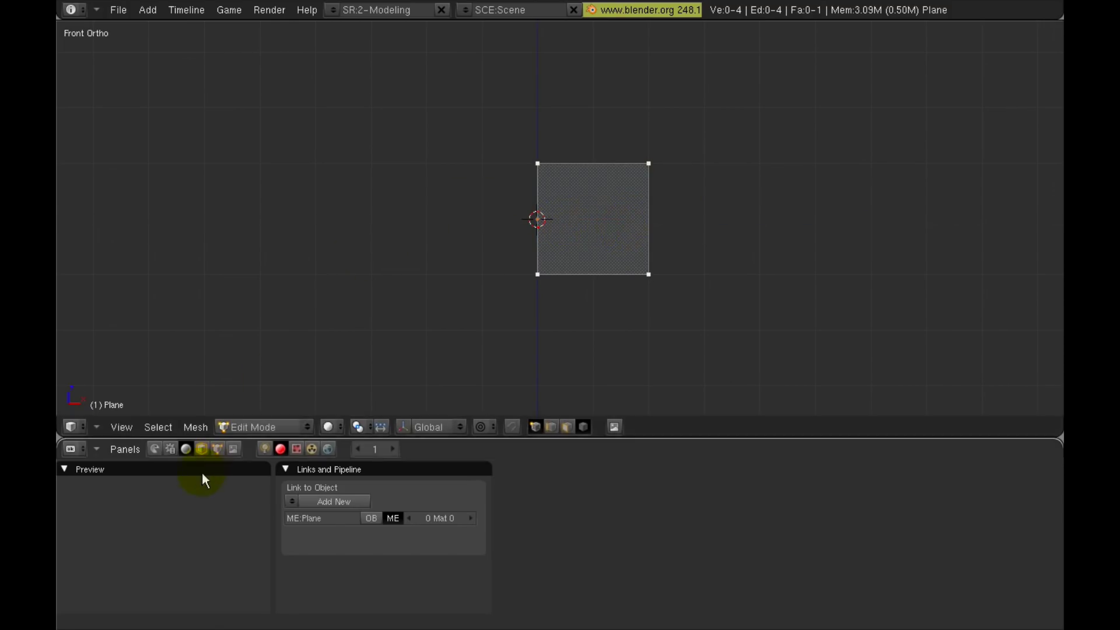
left_click(220, 448)
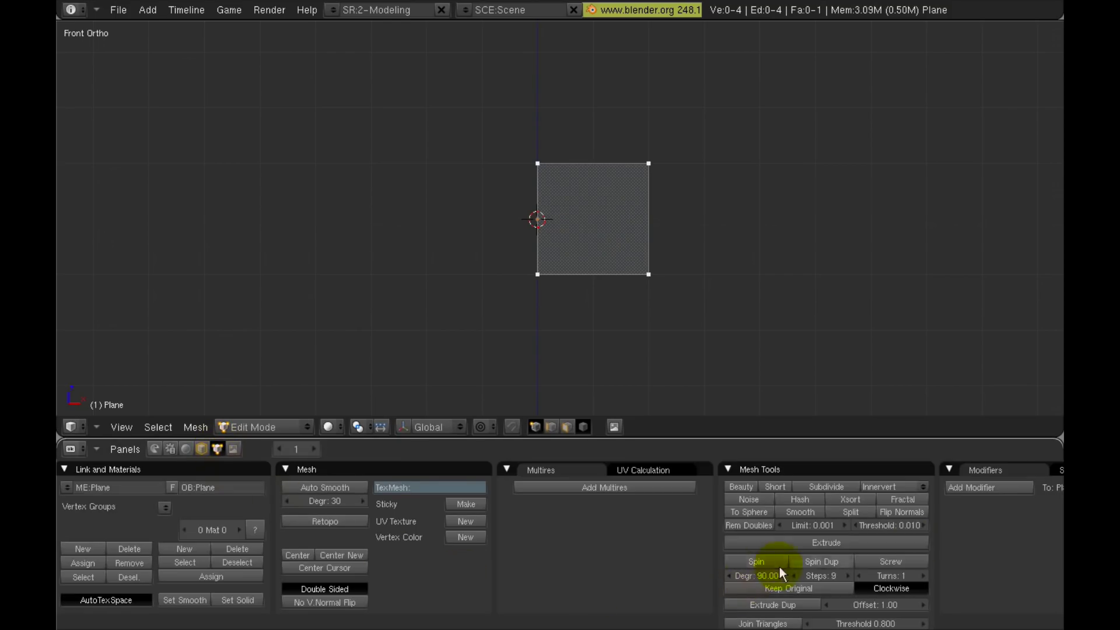
middle_click_drag(986, 541, 835, 547)
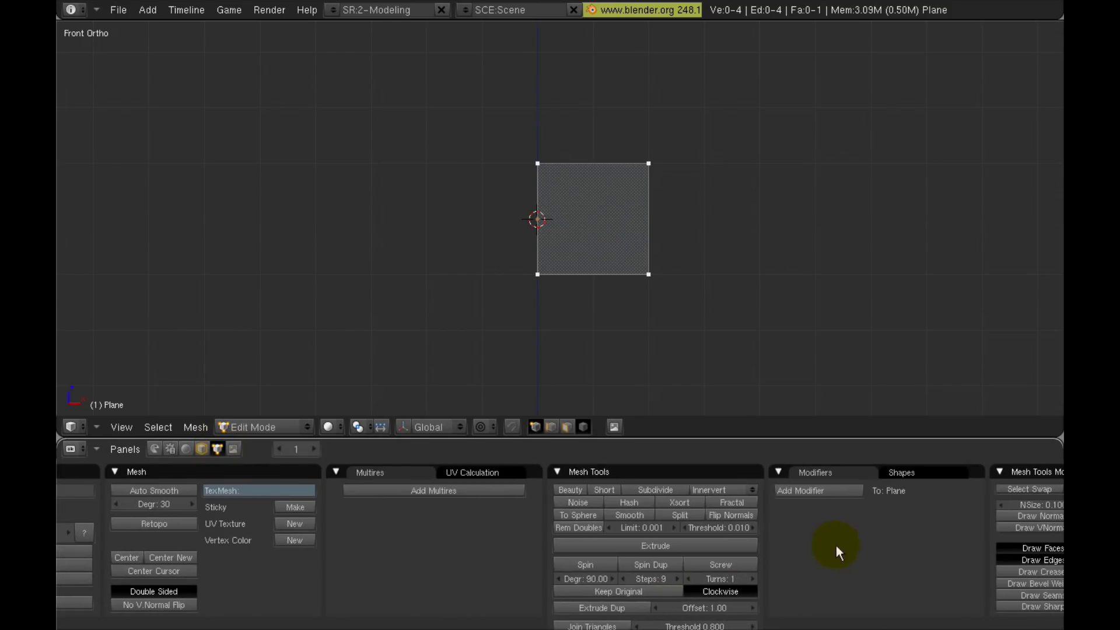
left_click(821, 494)
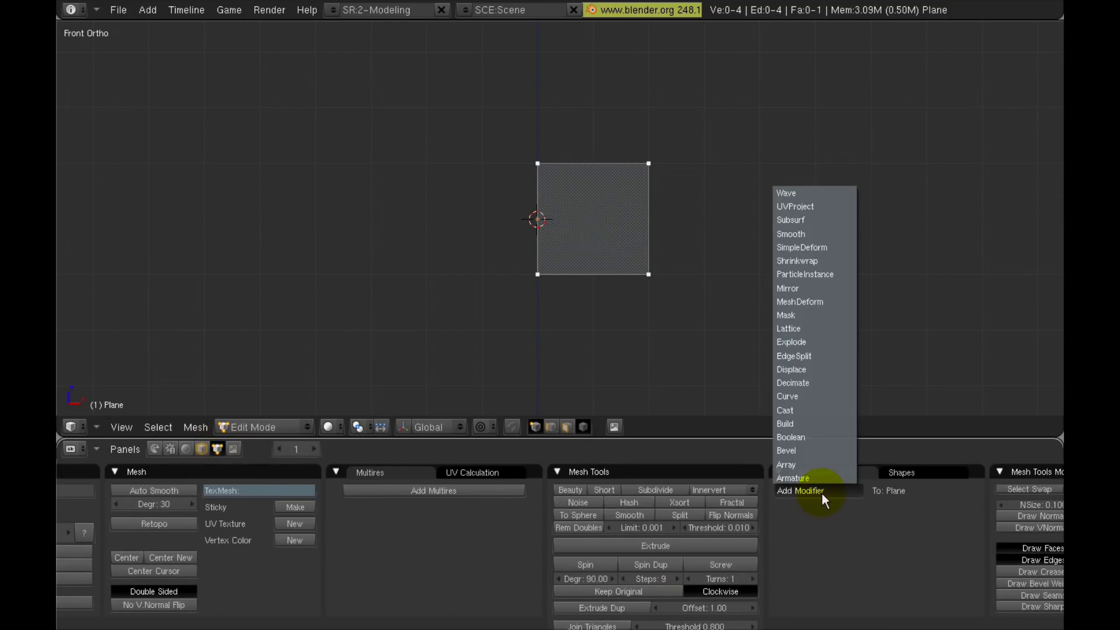
left_click(798, 289)
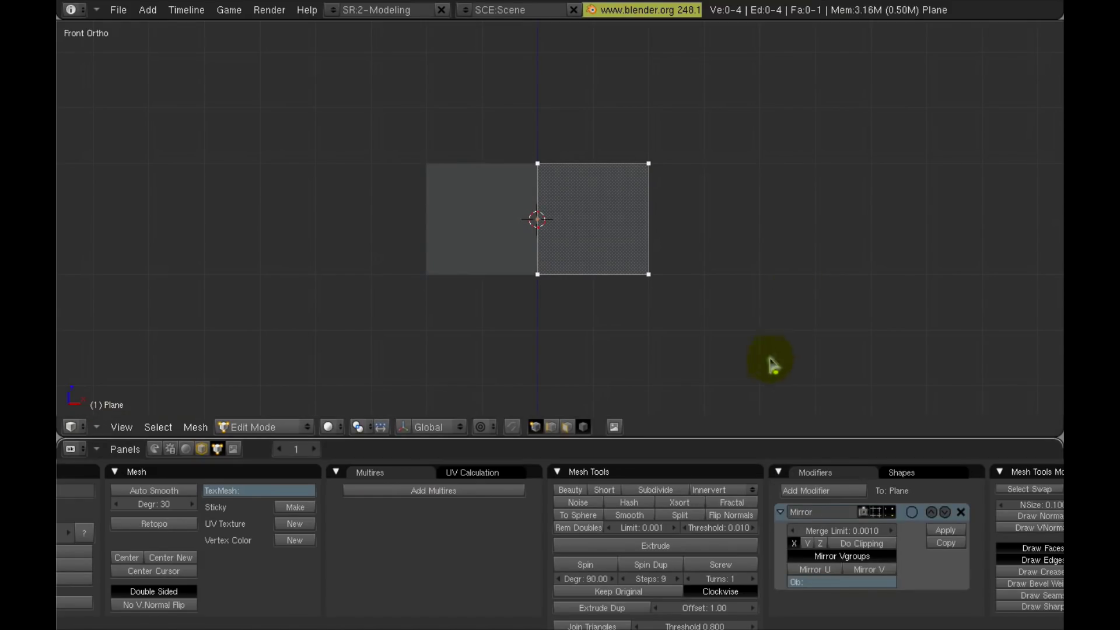
left_click(912, 513)
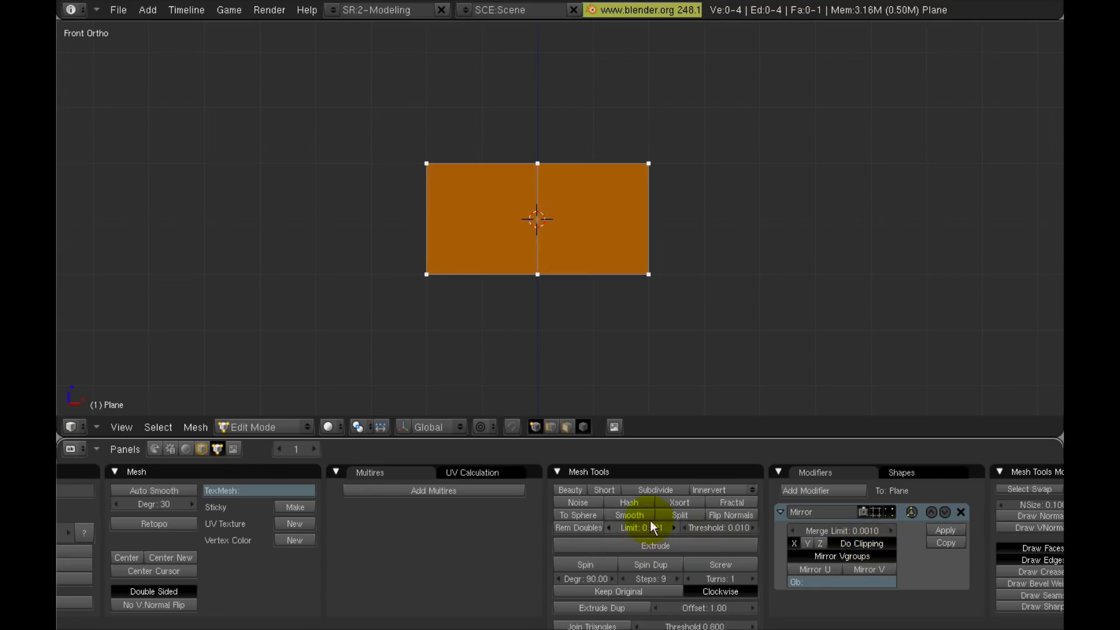
Move the whole mesh straight up along Z until its lower edge rests on the first major grid line above the 3D cursor.
scroll(482, 333, "down", 3)
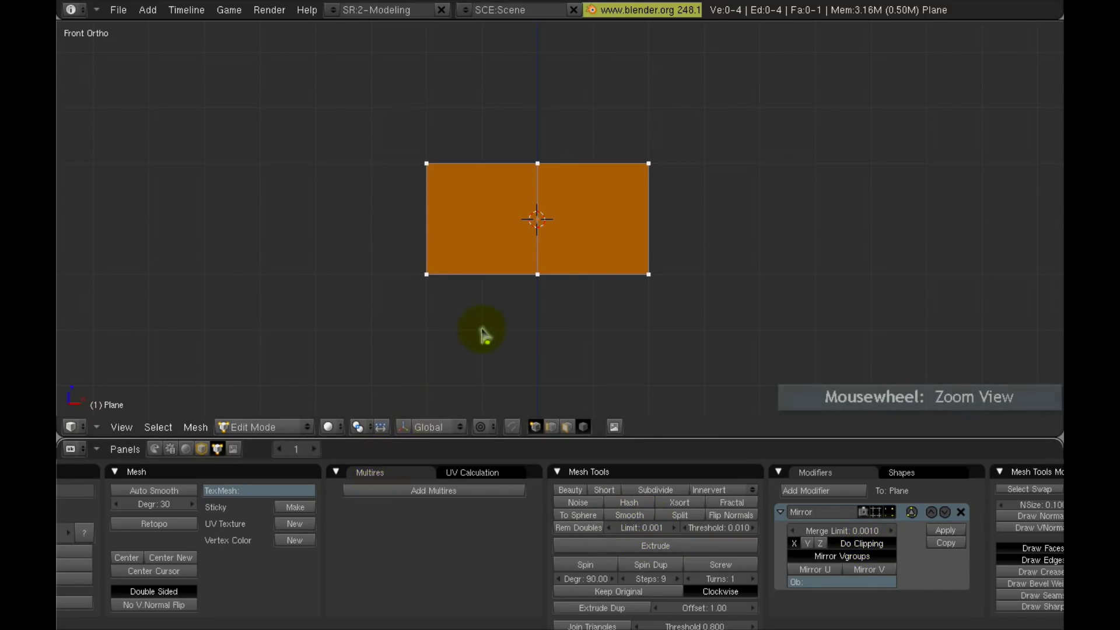
key("a")
middle_click_drag(617, 250, 607, 311, "shift")
scroll(609, 309, "down", 2)
scroll(606, 298, "down", 2)
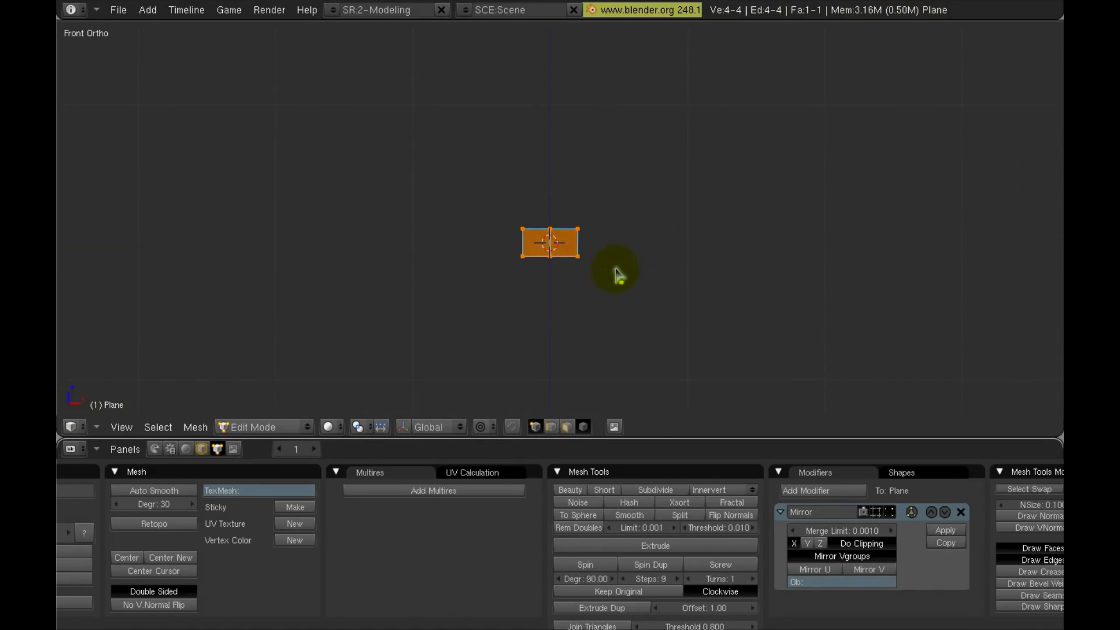
middle_click_drag(617, 272, 620, 338, "shift")
key("g")
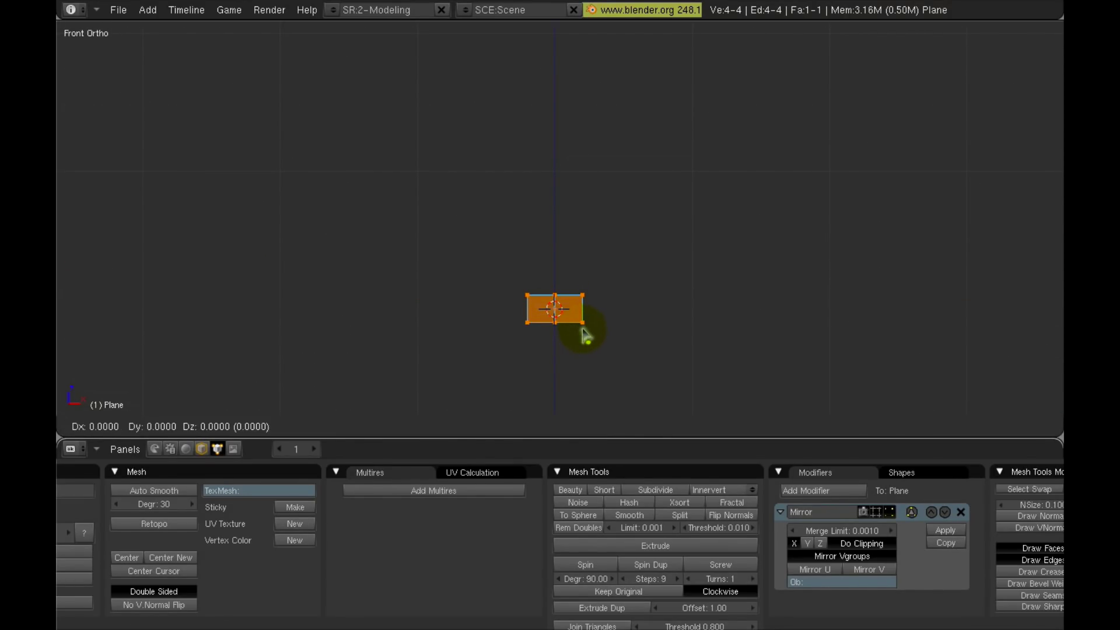
key("z")
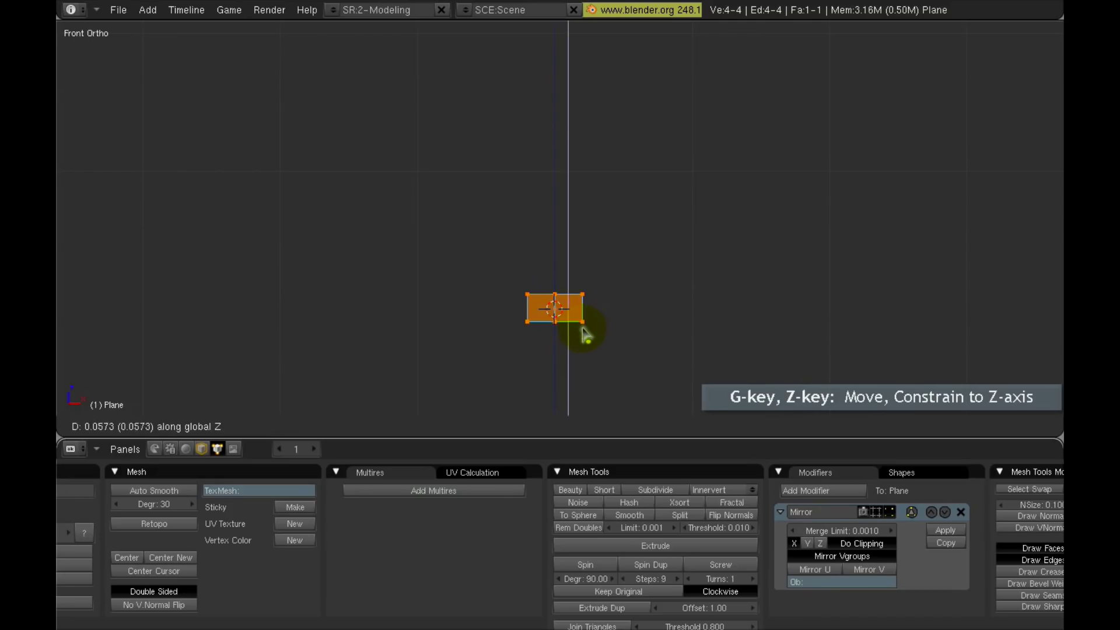
left_click(584, 188)
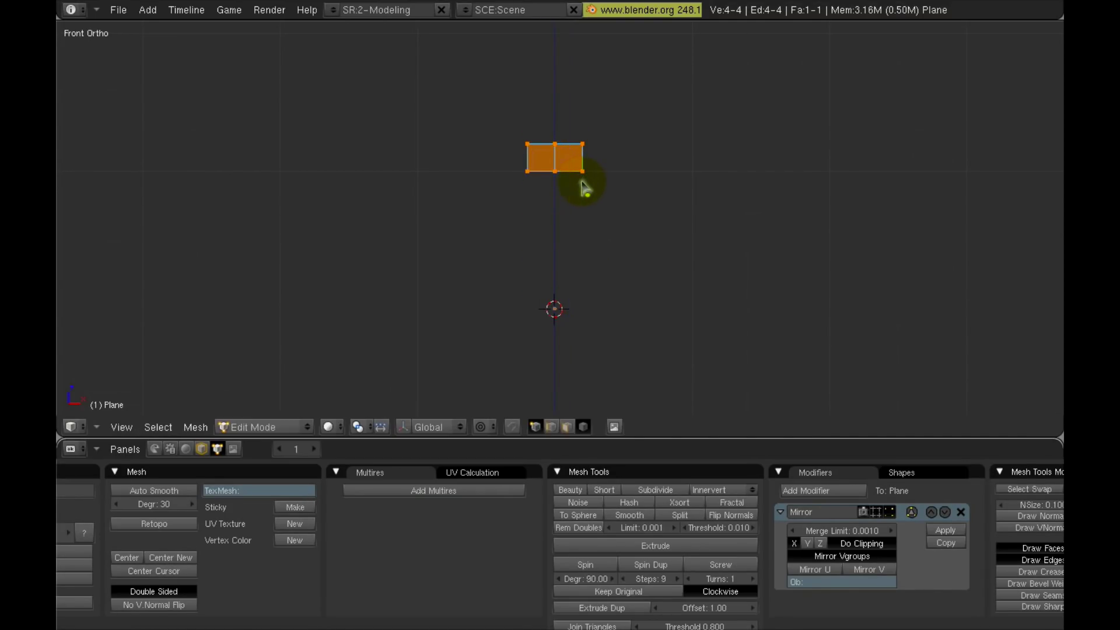
Reshape the mesh into a tall pentagon: lower the bottom centre vertex, pull the lower outer vertex inward and down, and raise the top centre vertex.
scroll(580, 224, "up", 2)
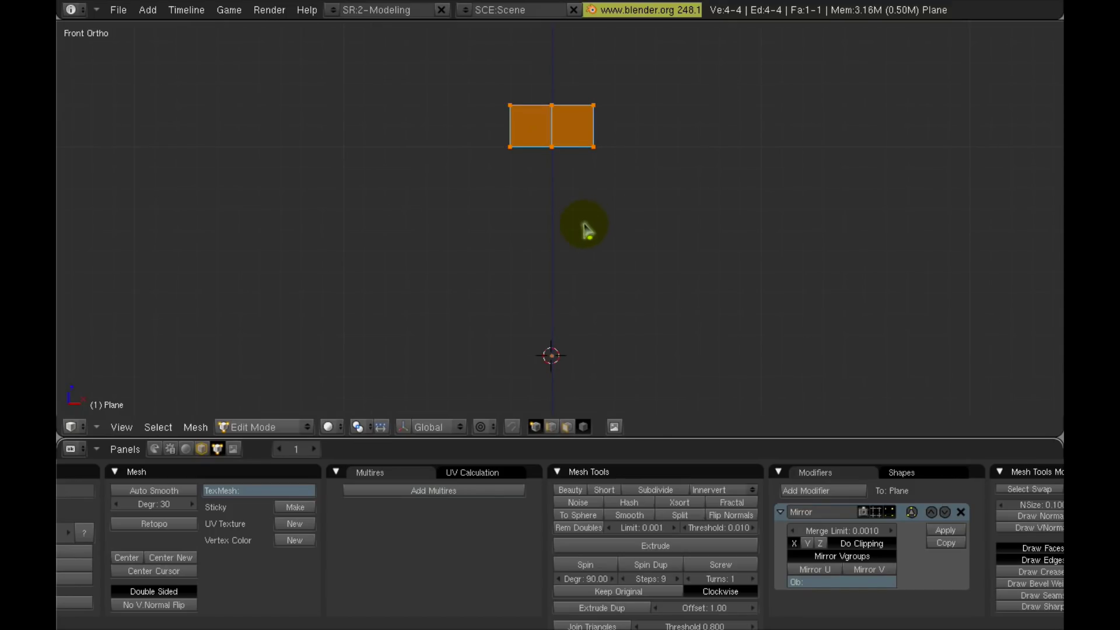
mouse_move(551, 170)
right_mouse_down()
mouse_move(551, 150)
mouse_move(543, 178)
right_mouse_up()
right_click_drag(595, 144, 579, 169)
right_click_drag(552, 106, 552, 65)
Extrude the pentagon's bottom edge about 8.7 units down to the 3D cursor to form a long body.
right_click(577, 161, "shift")
right_click(552, 175, "shift")
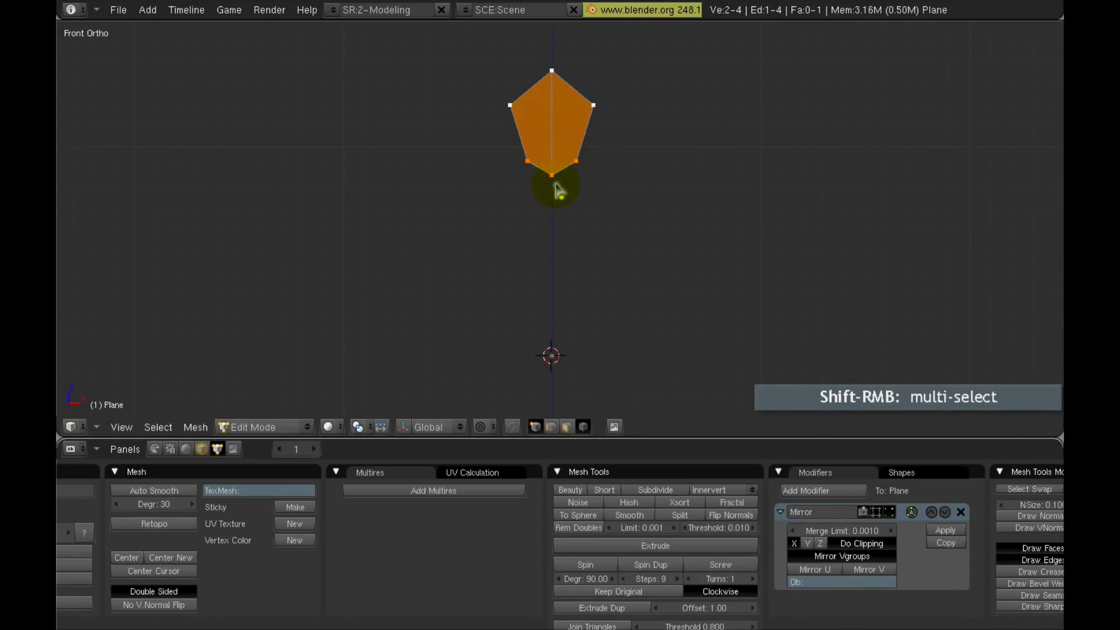
key("e")
left_click(592, 191)
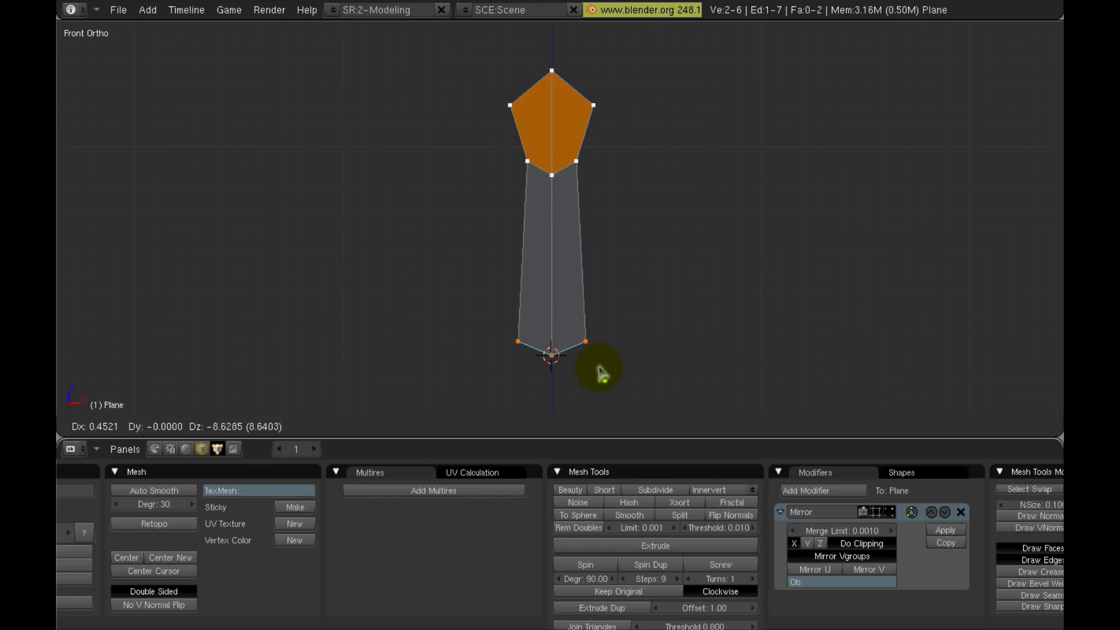
key("ctrl")
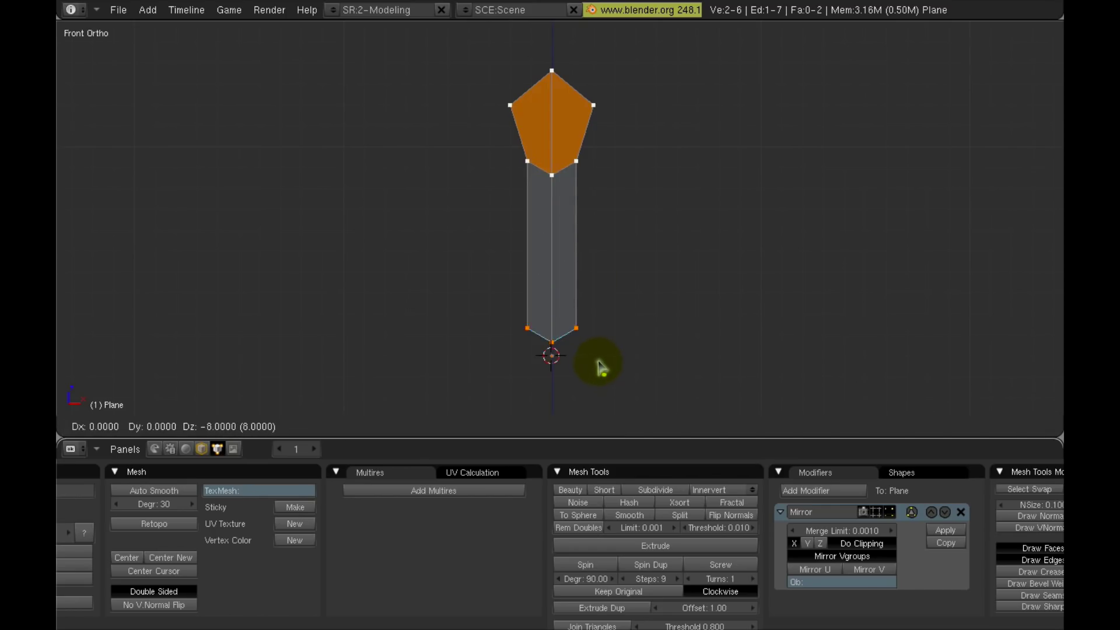
left_click(603, 372)
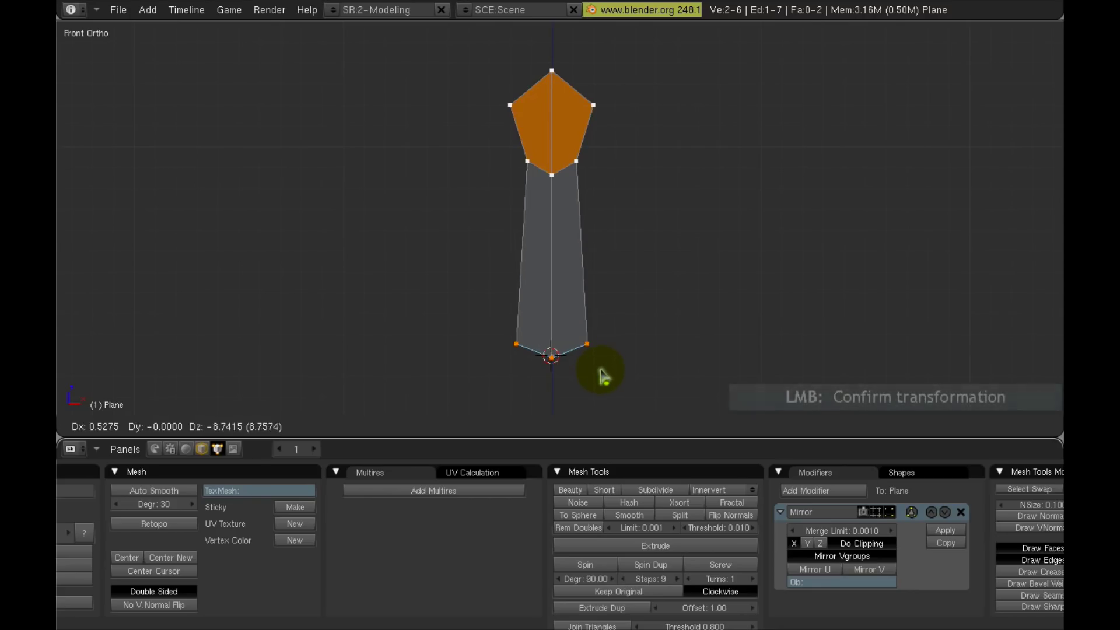
Taper the body by moving its bottom outer vertex toward the centre line, and divide its length with five loop cuts.
right_click(585, 343)
key("g")
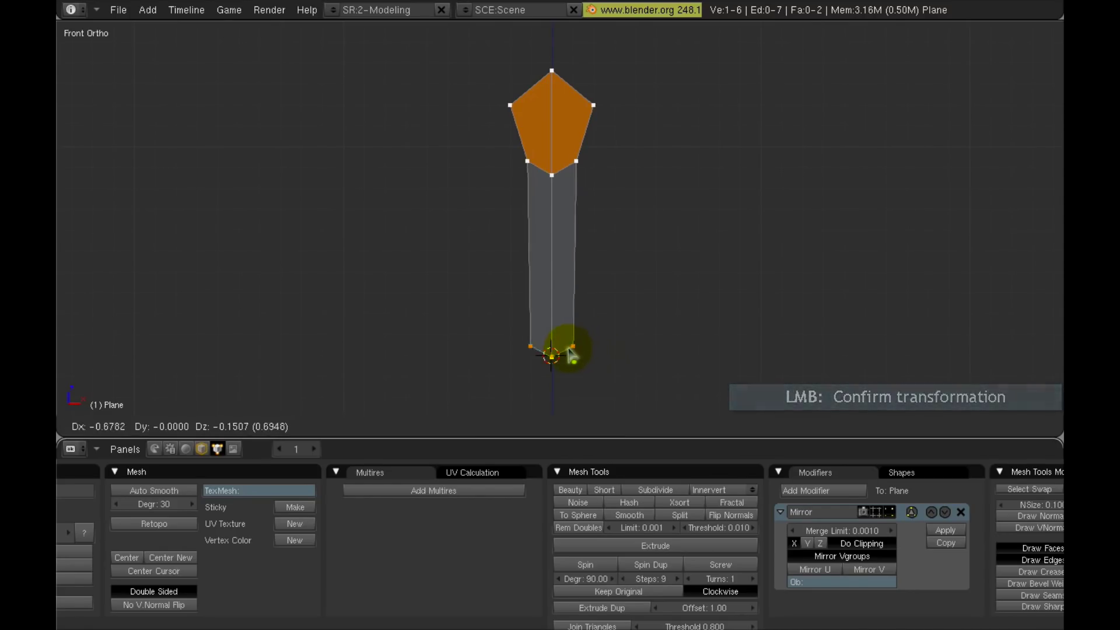
left_click(564, 352)
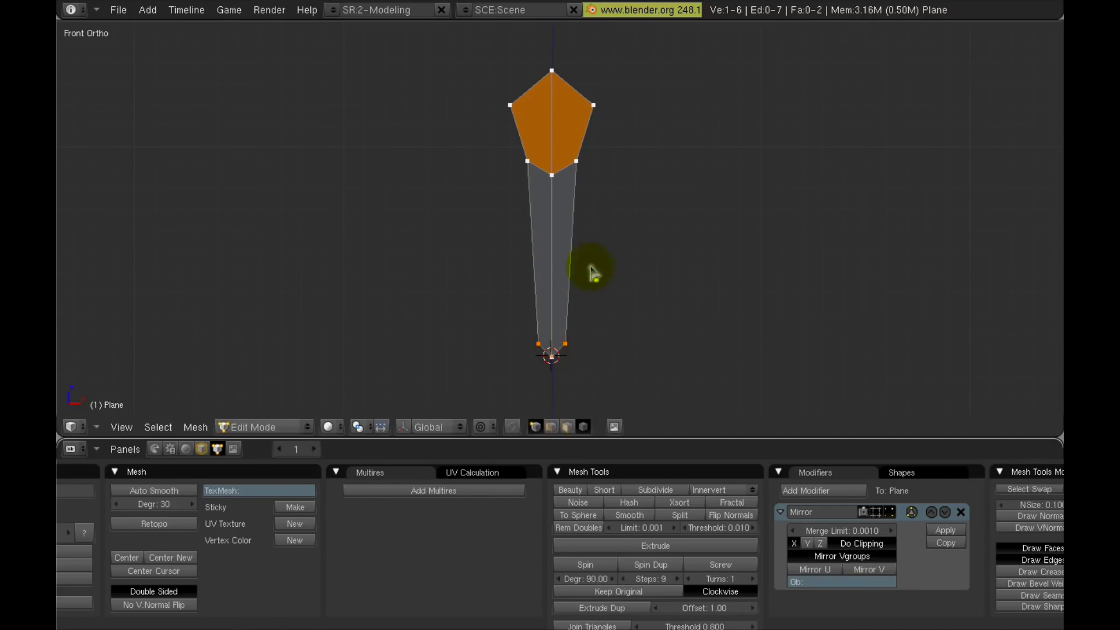
key("ctrl+r")
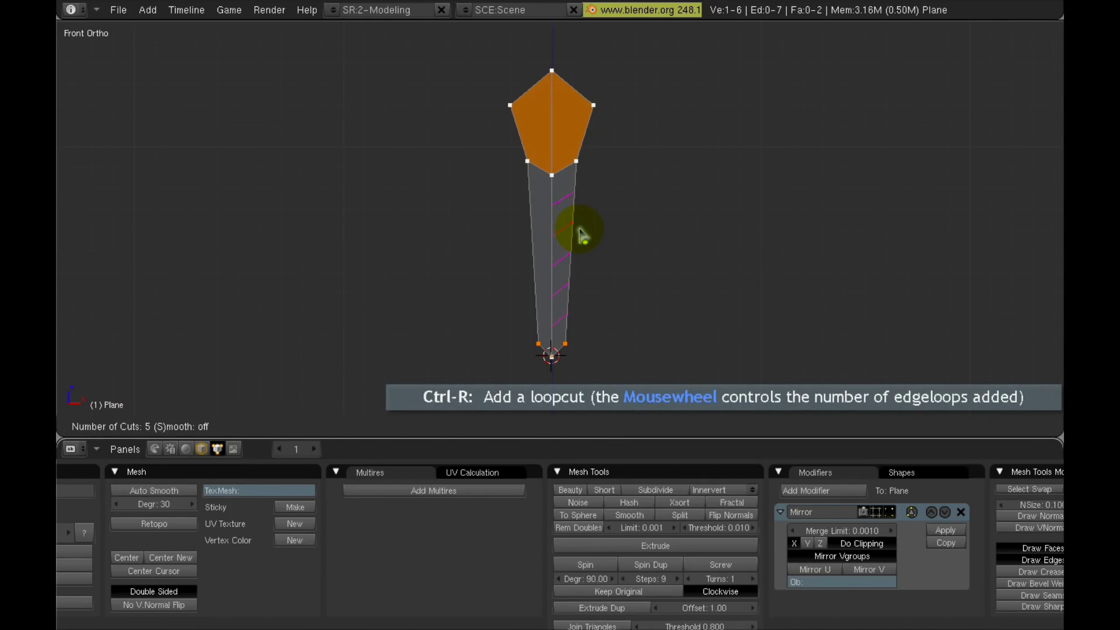
left_click(580, 233)
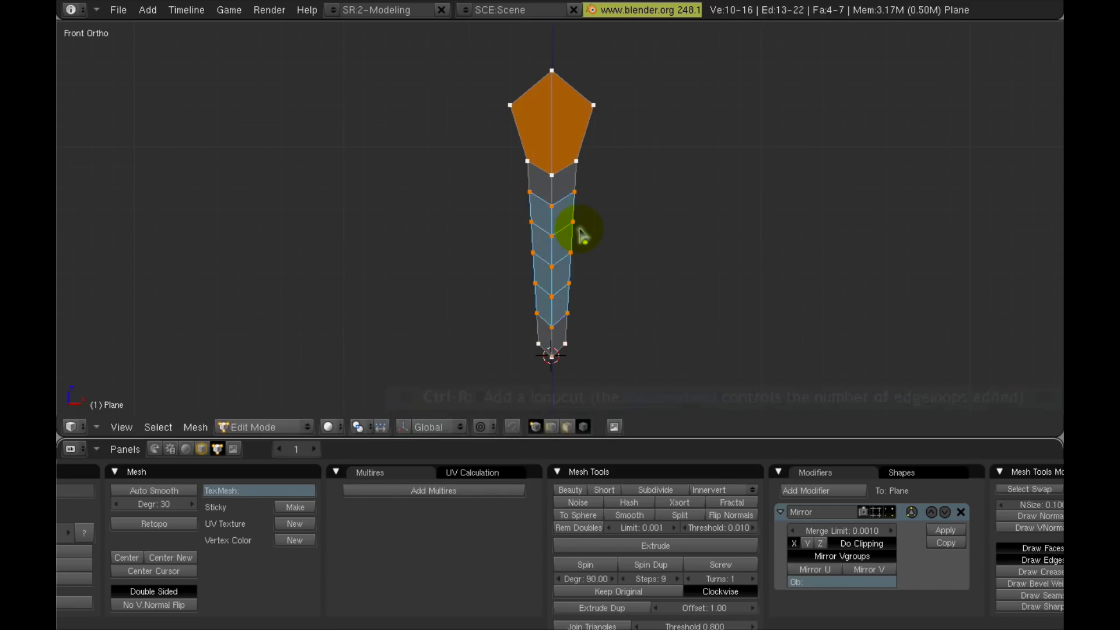
Move the outer vertex of the second loop cut from the top slightly up and outward.
right_click(573, 224)
key("g")
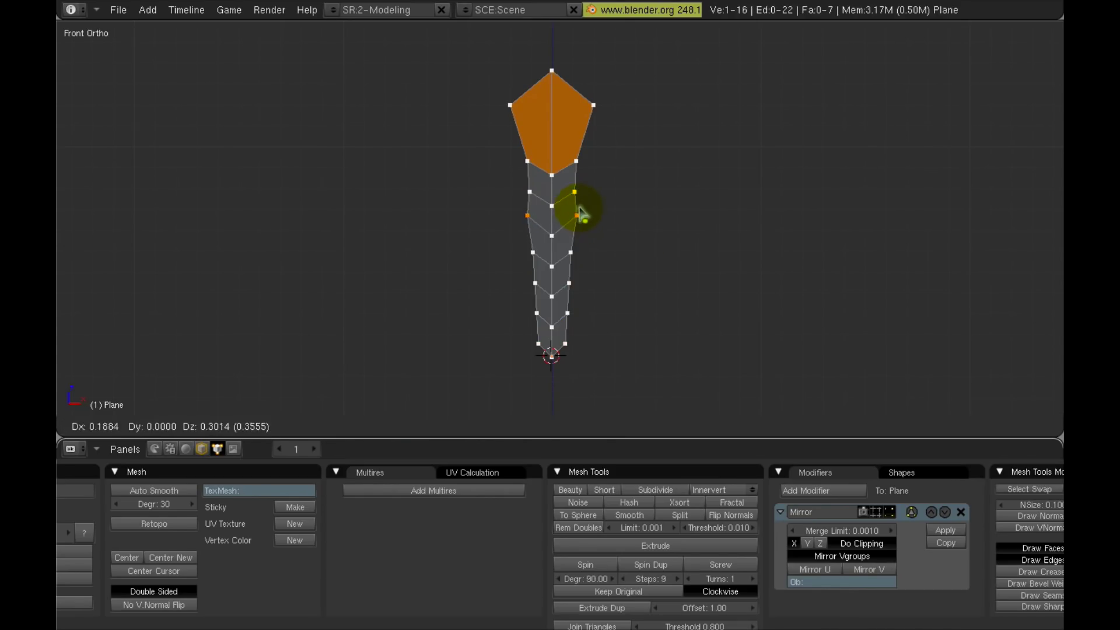
left_click(582, 210)
Extrude the outer edge between the two uppermost loop cuts outward and upward to form an arm.
right_click(576, 193, "shift")
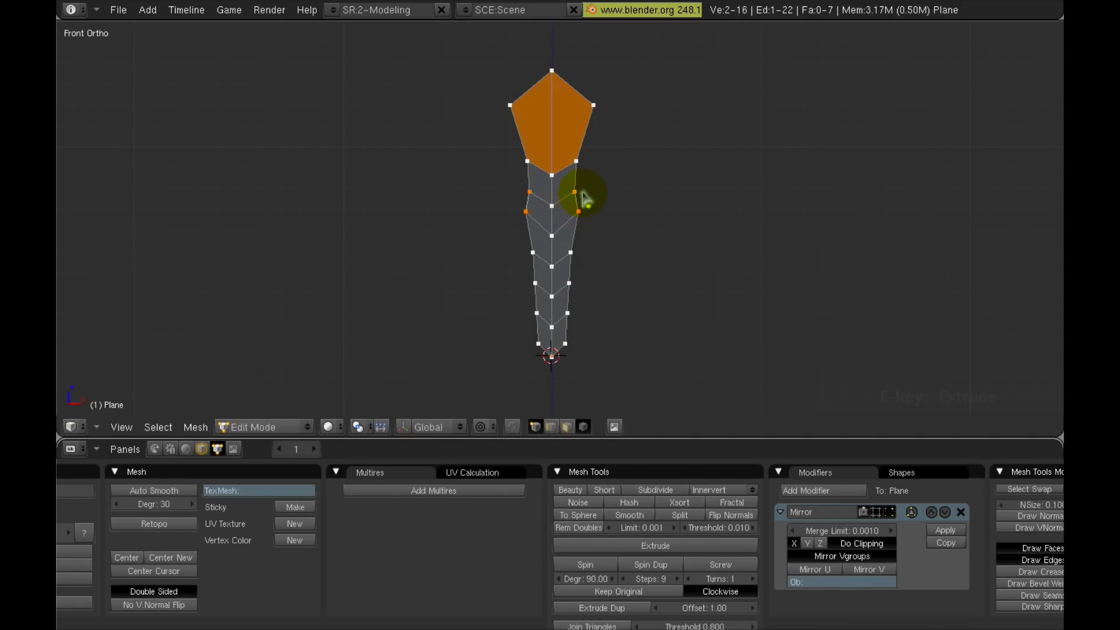
key("e")
left_click(628, 210)
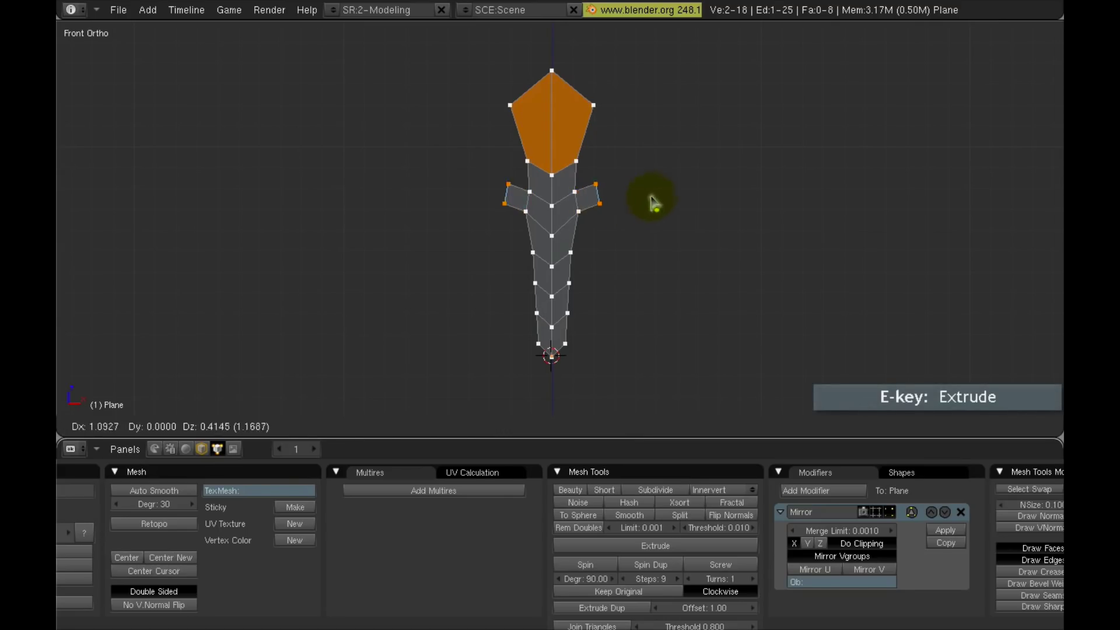
key("s")
left_click(684, 181)
Refine the arm's end edge by scaling it down, moving it about 0.75 units inward and rotating it about -27 degrees.
key("s")
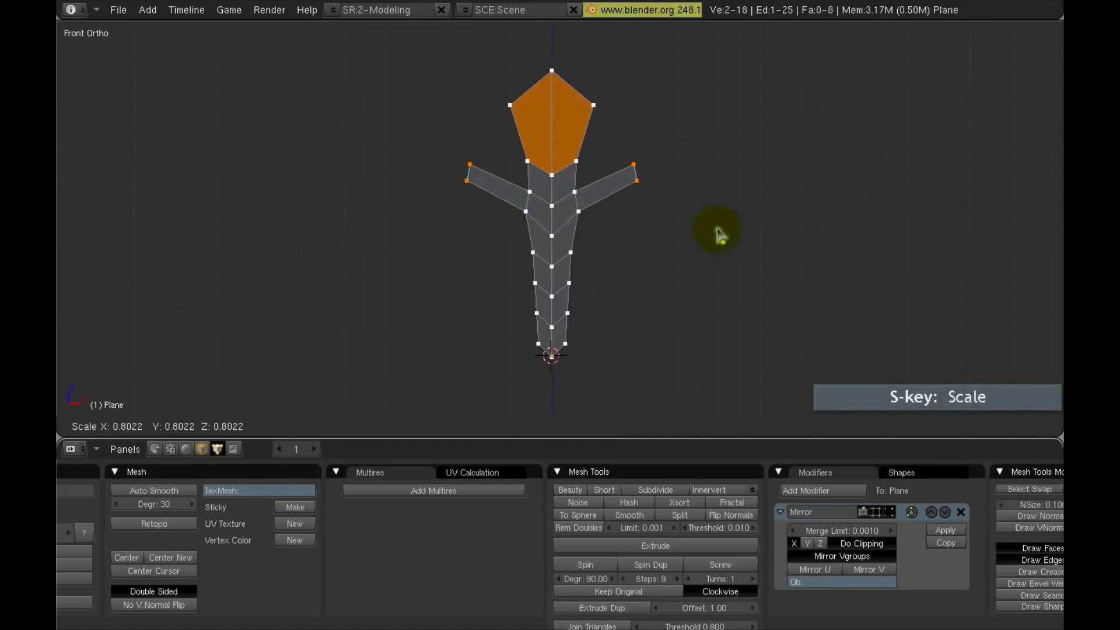
left_click(682, 200)
key("g")
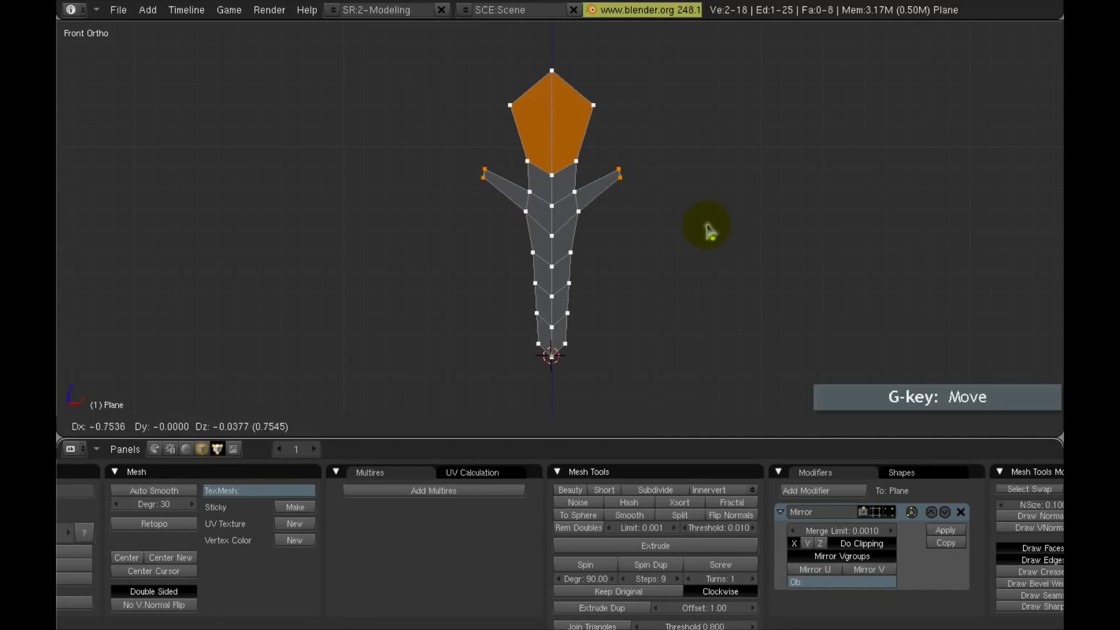
left_click(708, 231)
key("r")
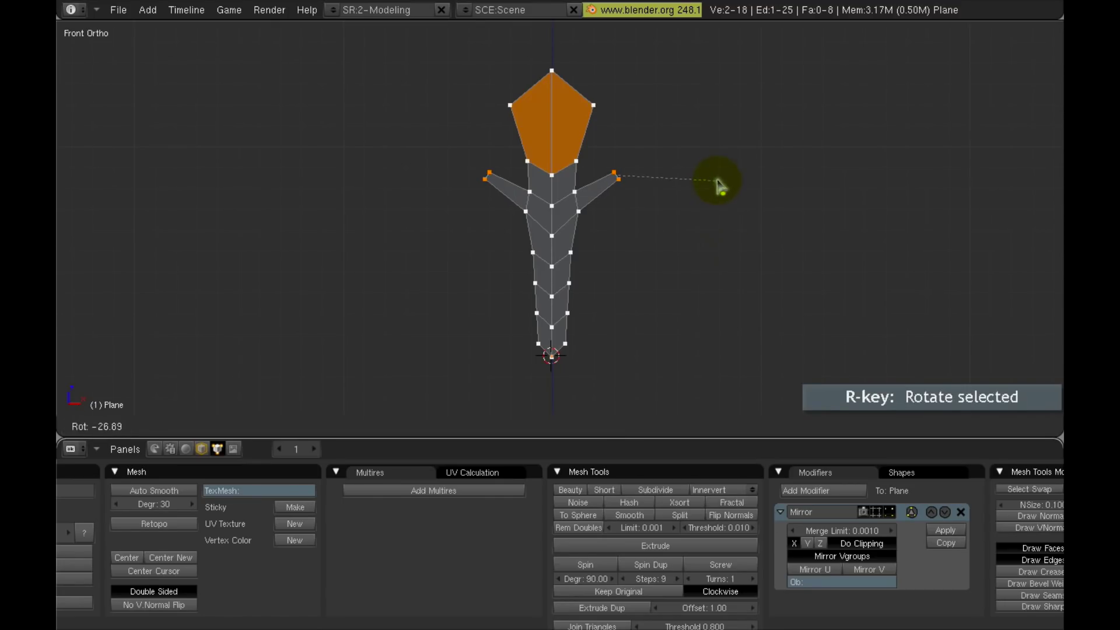
left_click(719, 186)
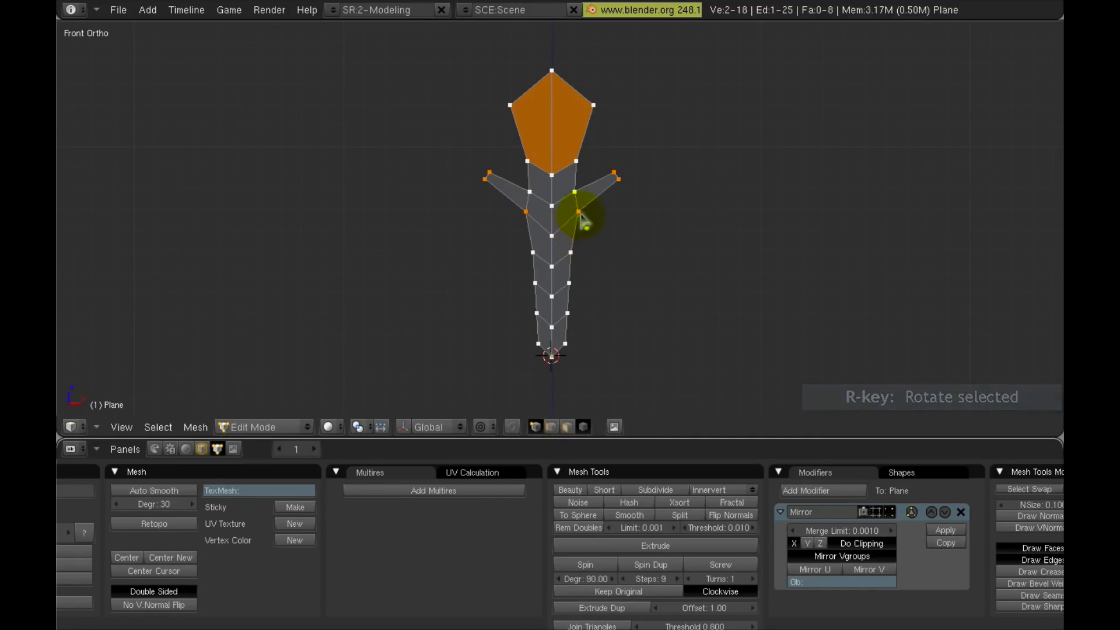
Move the vertex at the arm's lower base and the lower side vertex of the pentagonal top inward to narrow the body and neck.
right_click(578, 213)
key("g")
left_click(562, 220)
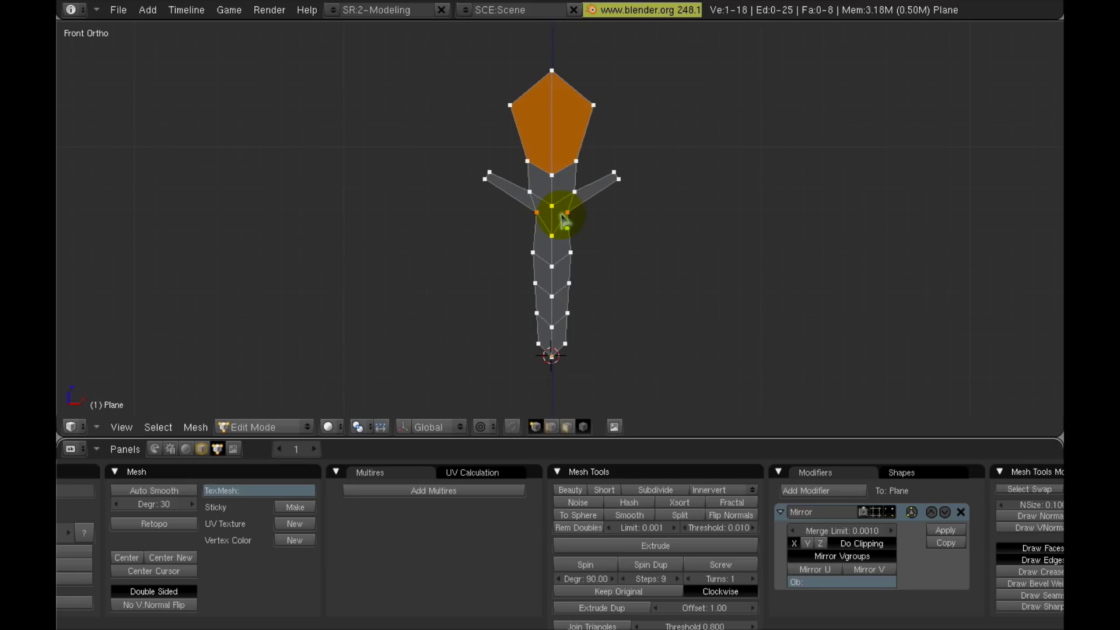
right_click(565, 160)
key("g")
left_click(562, 163)
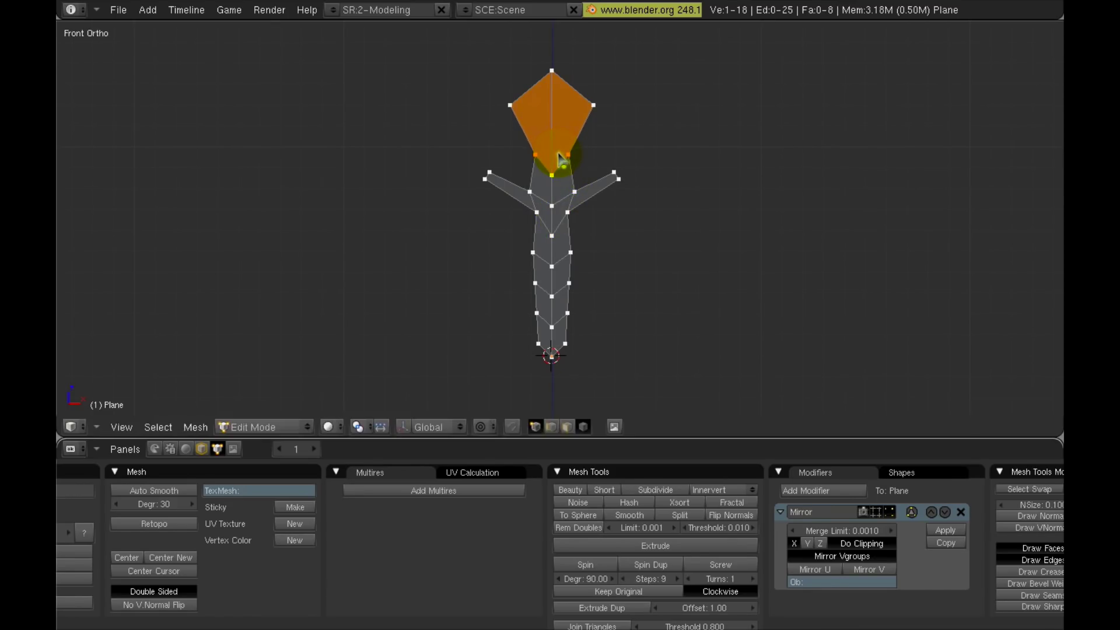
Move the outer vertices of the third and fourth loop cuts inward, and lower the fourth's by about 0.4 units.
right_click(572, 252)
key("g")
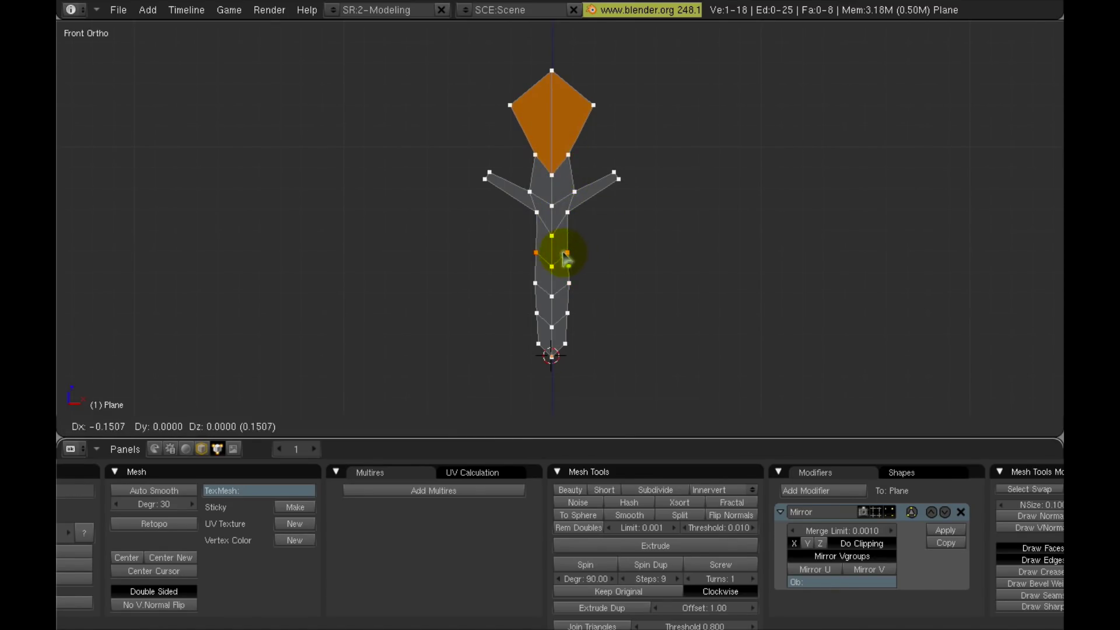
left_click(563, 258)
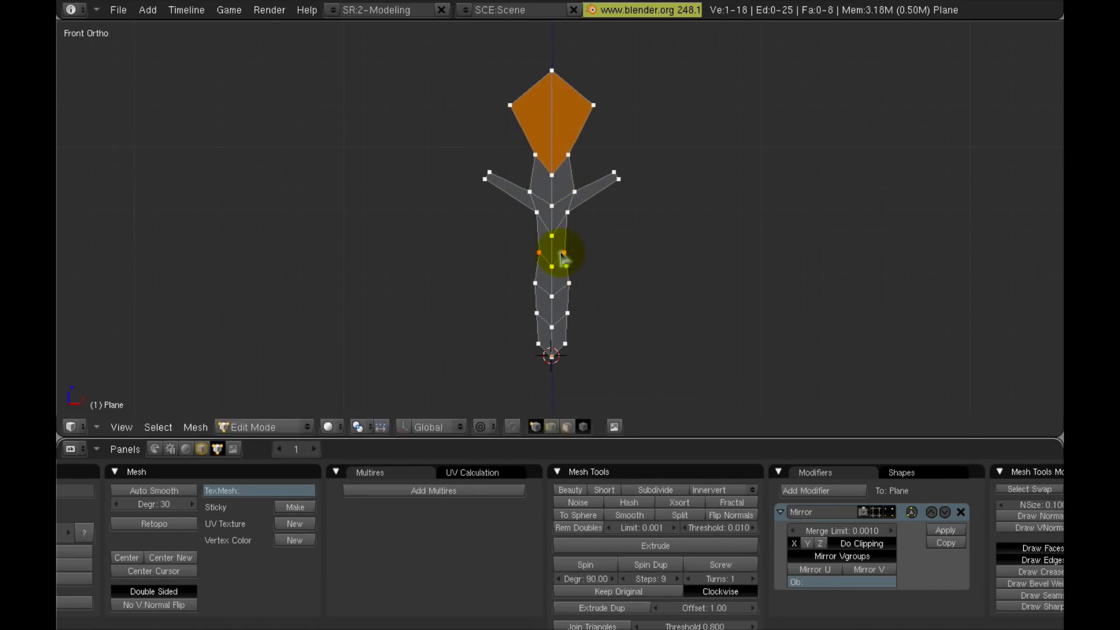
right_click(567, 286)
key("g")
left_click(554, 285)
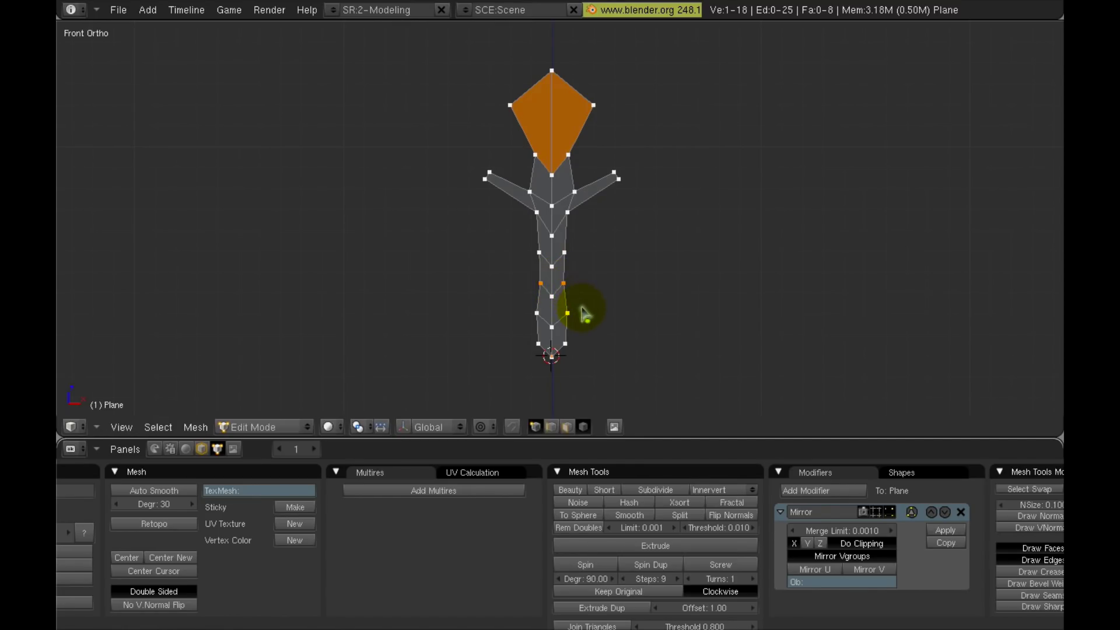
key("g")
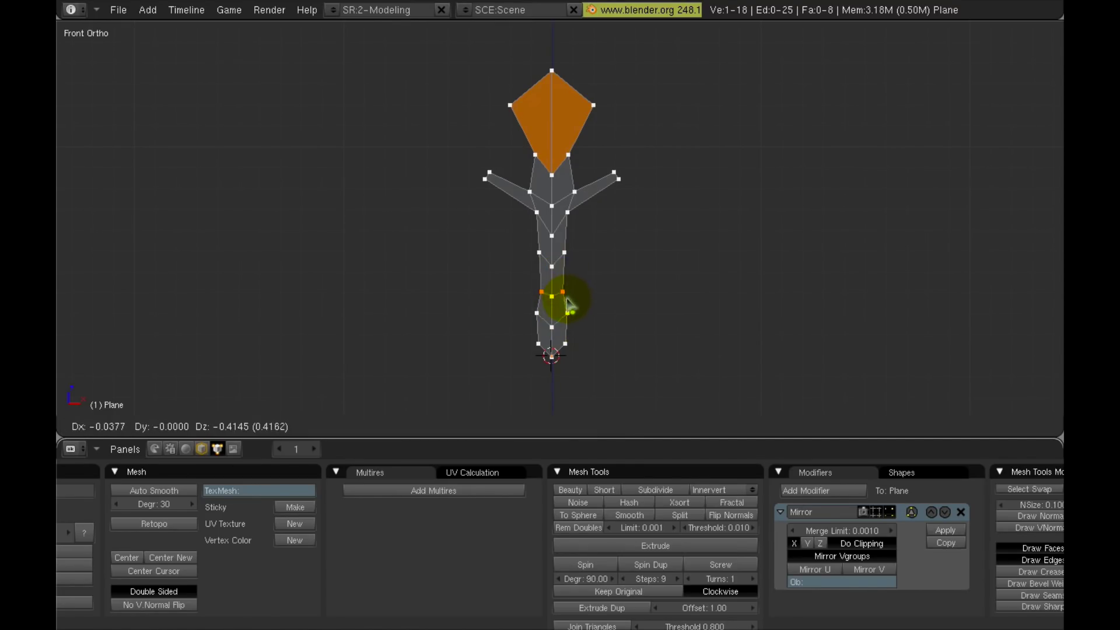
left_click(568, 303)
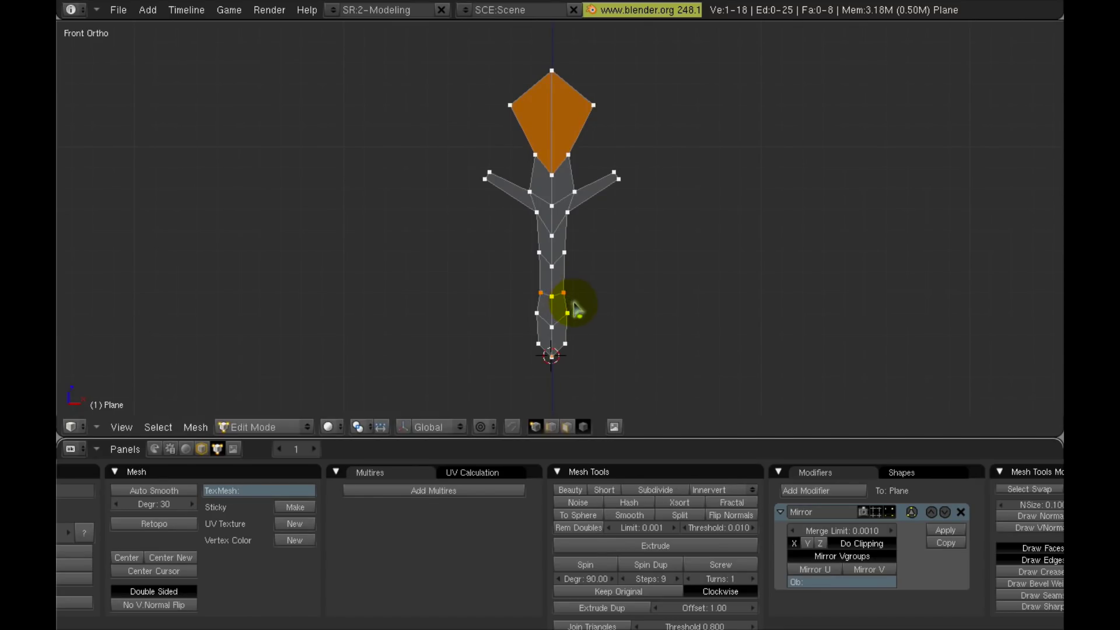
Extrude the outer edge between the fourth and fifth loop cuts outward and upward as edges only to form a lower arm.
right_click(569, 307, "shift")
key("e")
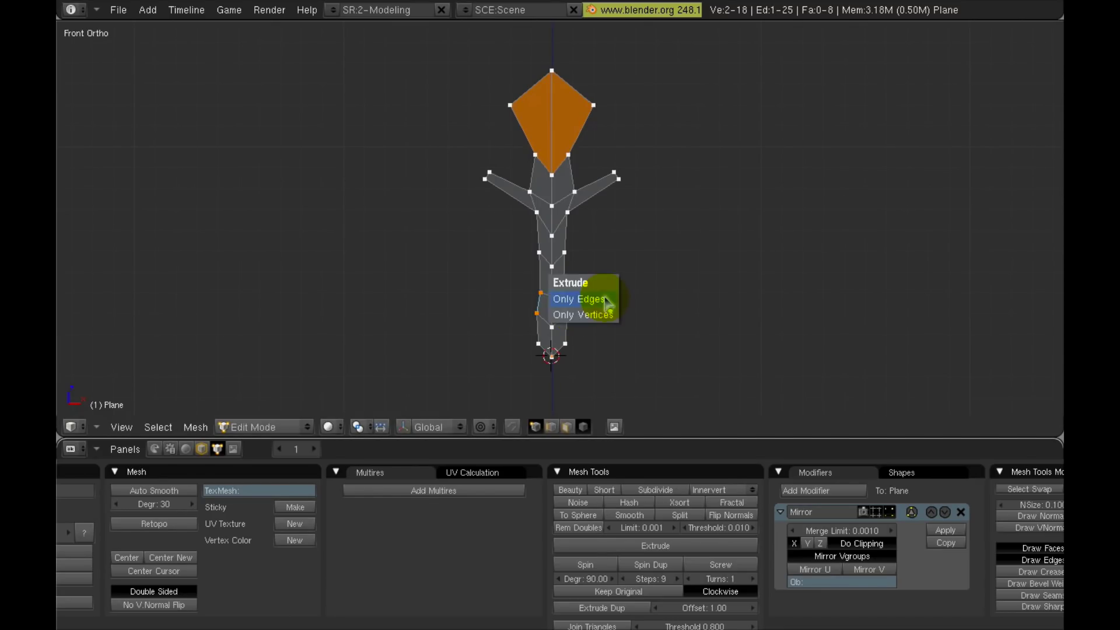
left_click(602, 298)
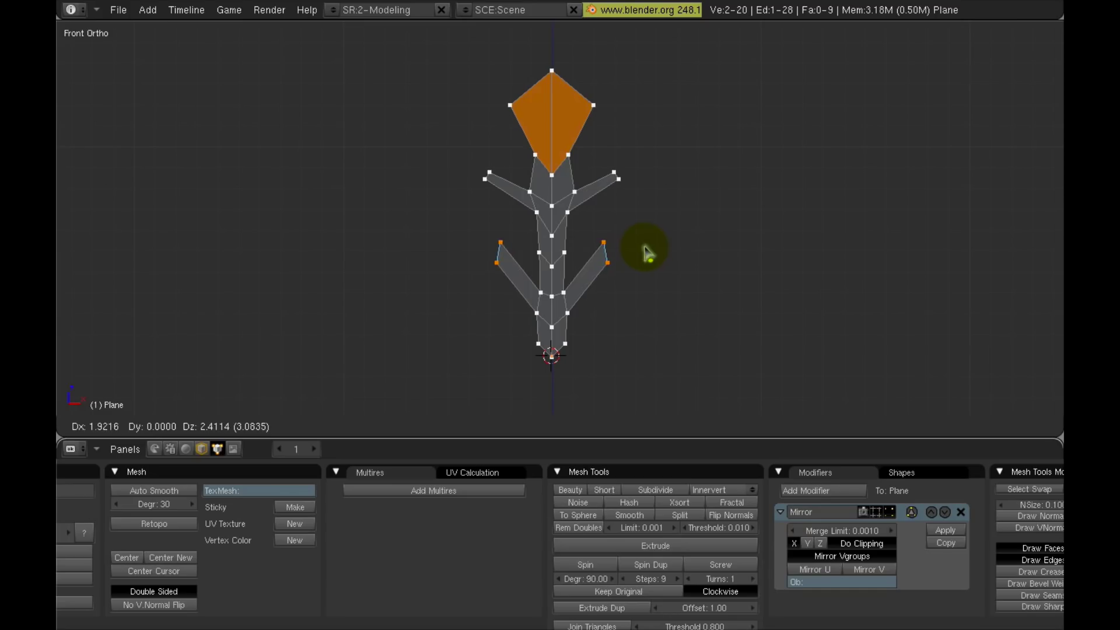
left_click(662, 255)
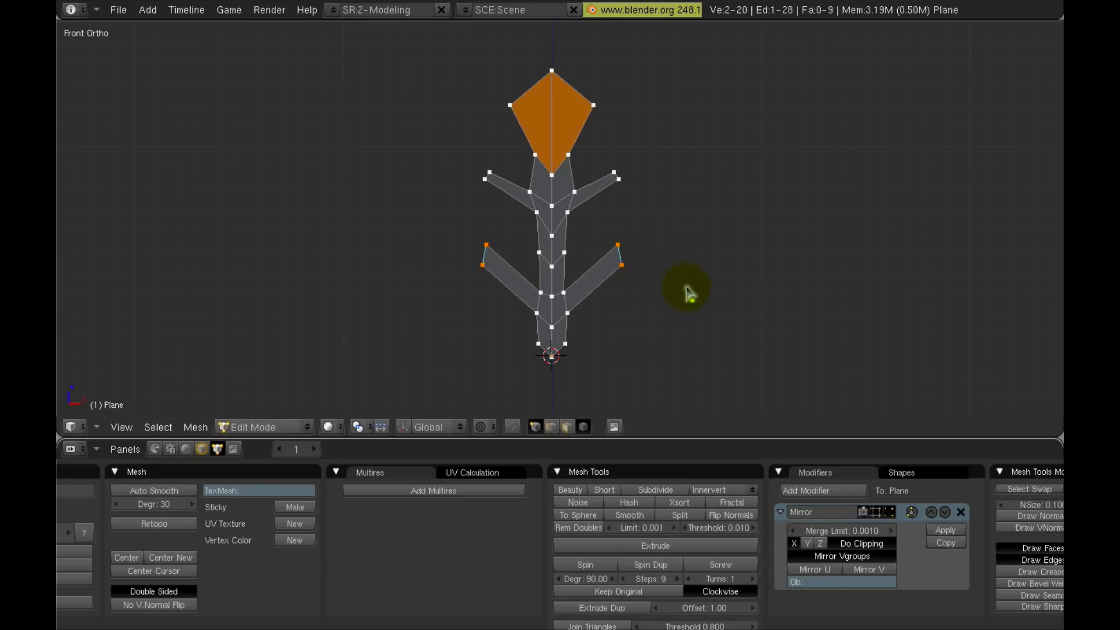
Scale down the lower arm's end edge and move it about 0.5 units inward and 0.15 units down.
key("s")
left_click(652, 271)
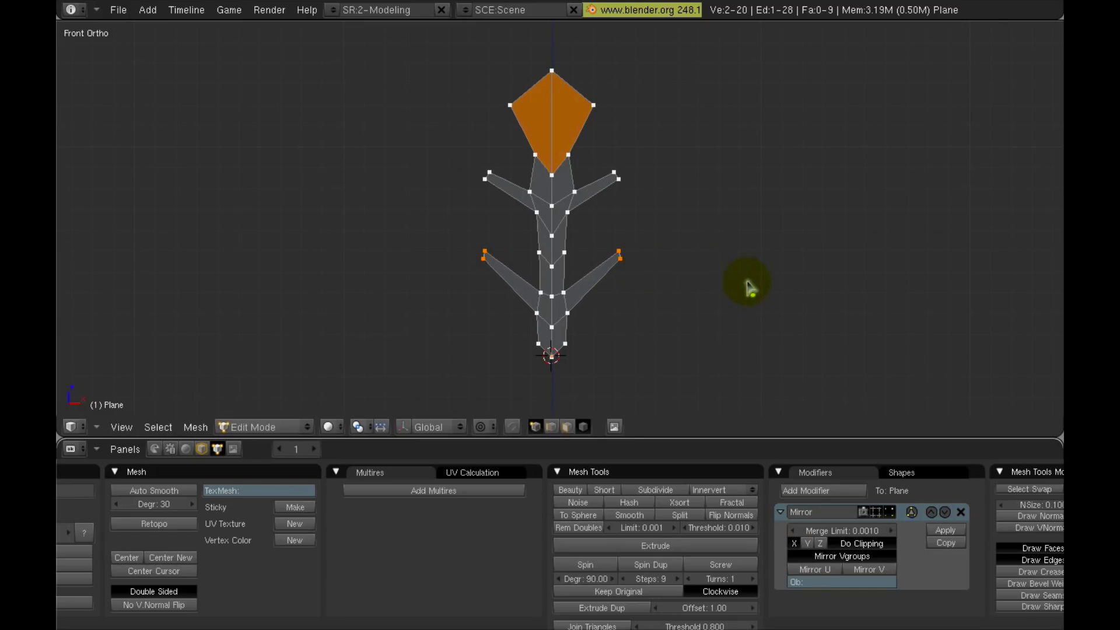
key("g")
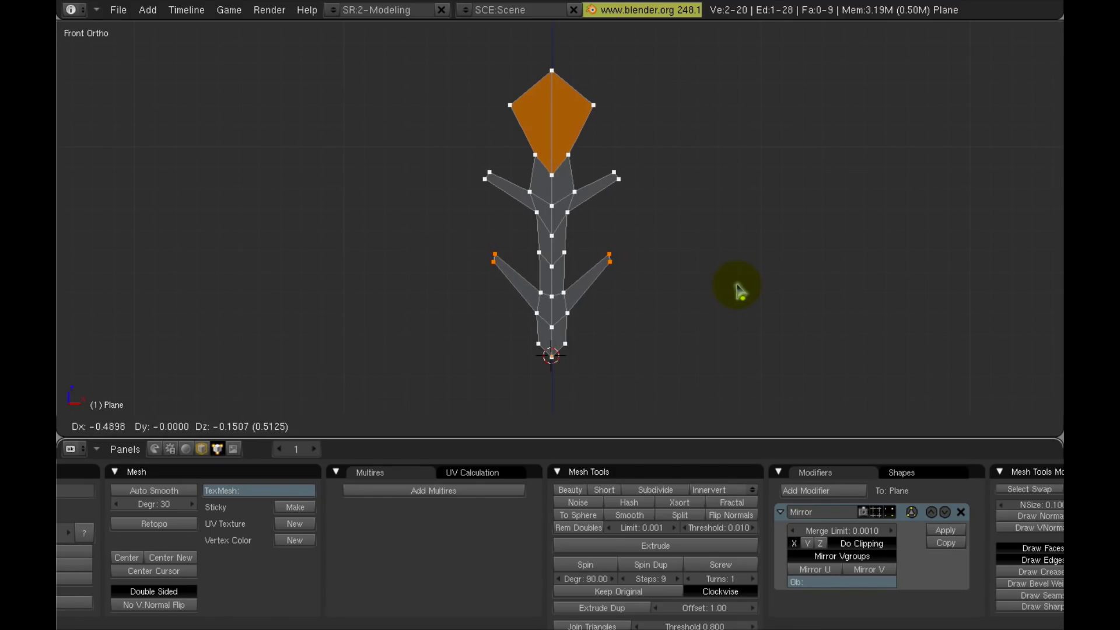
left_click(739, 289)
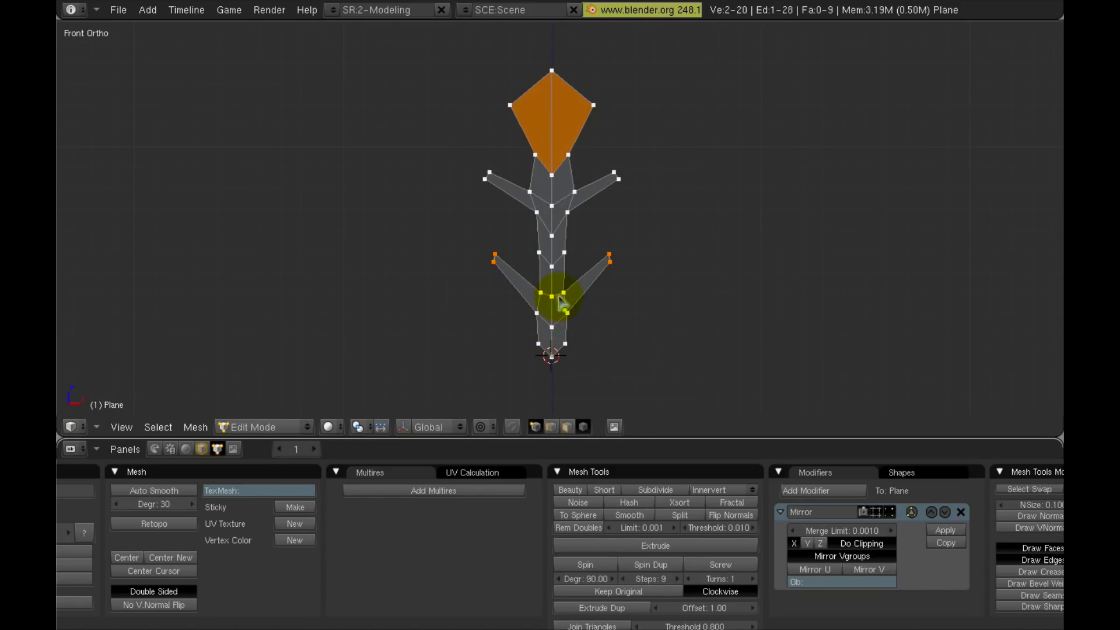
Flare the base by moving its outer bottom vertex about 0.56 units outward and 0.48 units down.
scroll(611, 287, "down", 1)
right_click(562, 328)
key("g")
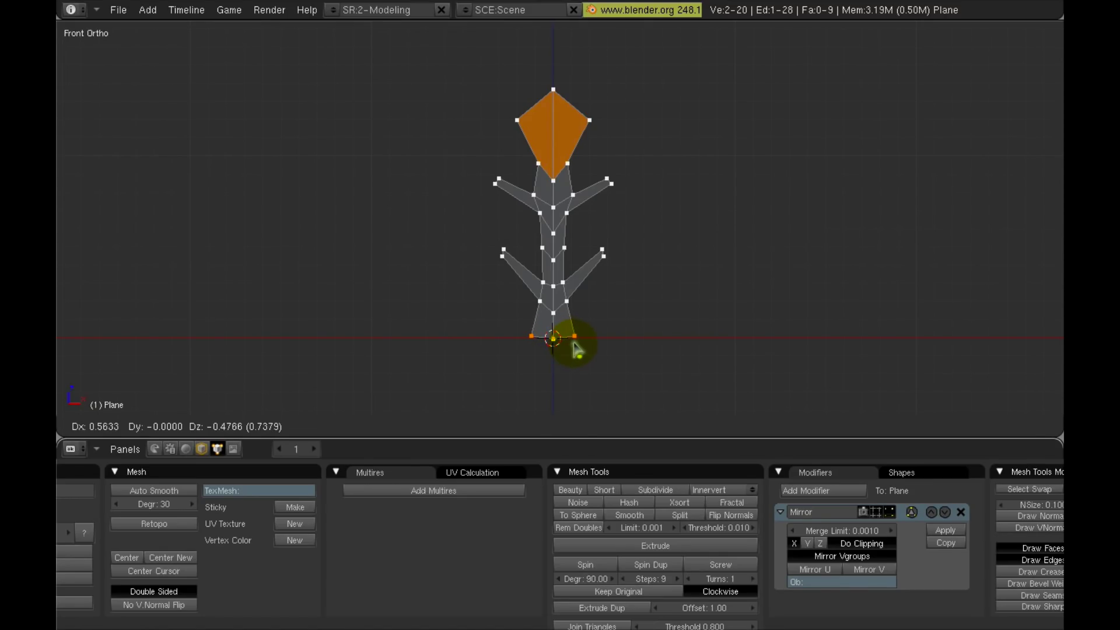
left_click(576, 344)
right_click(600, 257, "shift")
Select the whole mesh and move it up about 10 units along the global Z axis, away from the 3D cursor.
scroll(601, 269, "down", 1)
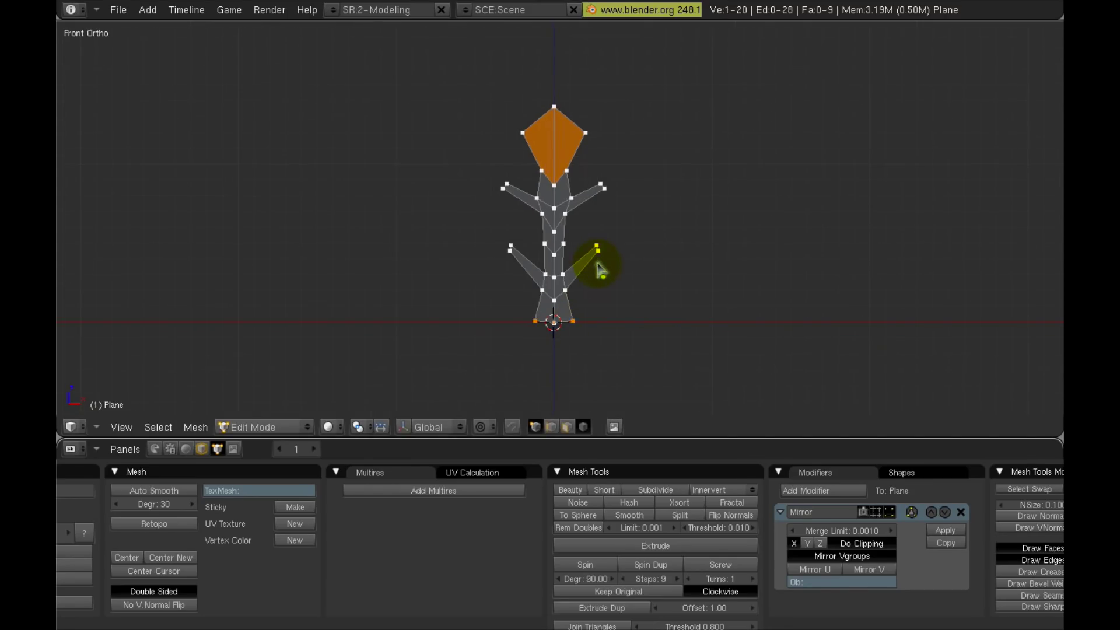
key("a")
scroll(601, 270, "down", 1)
key("a")
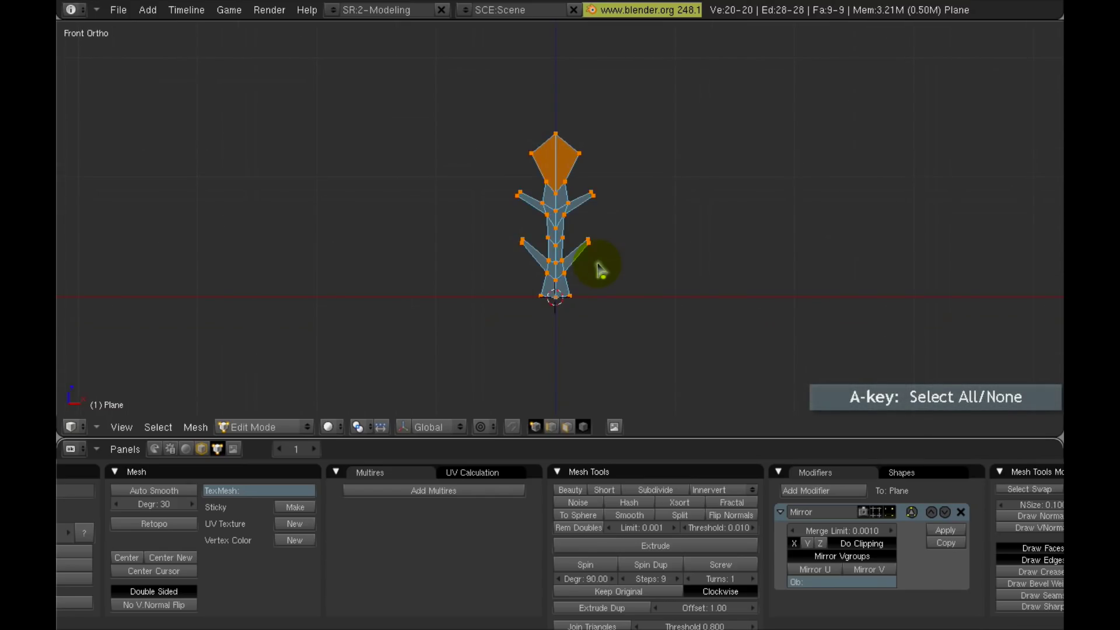
scroll(586, 269, "down", 1)
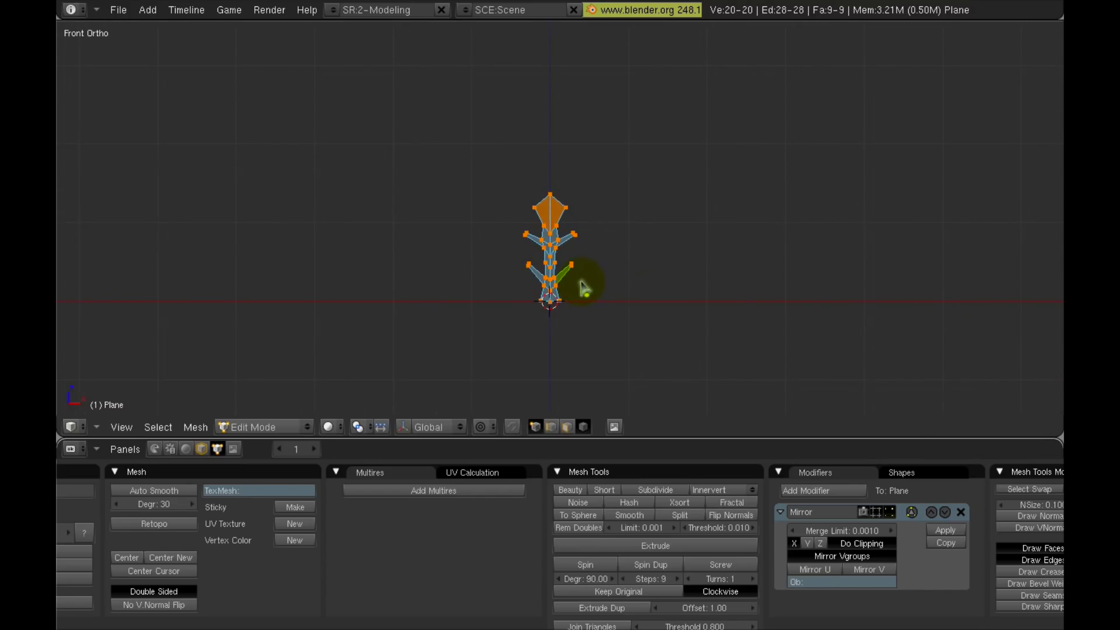
key("g")
key("z")
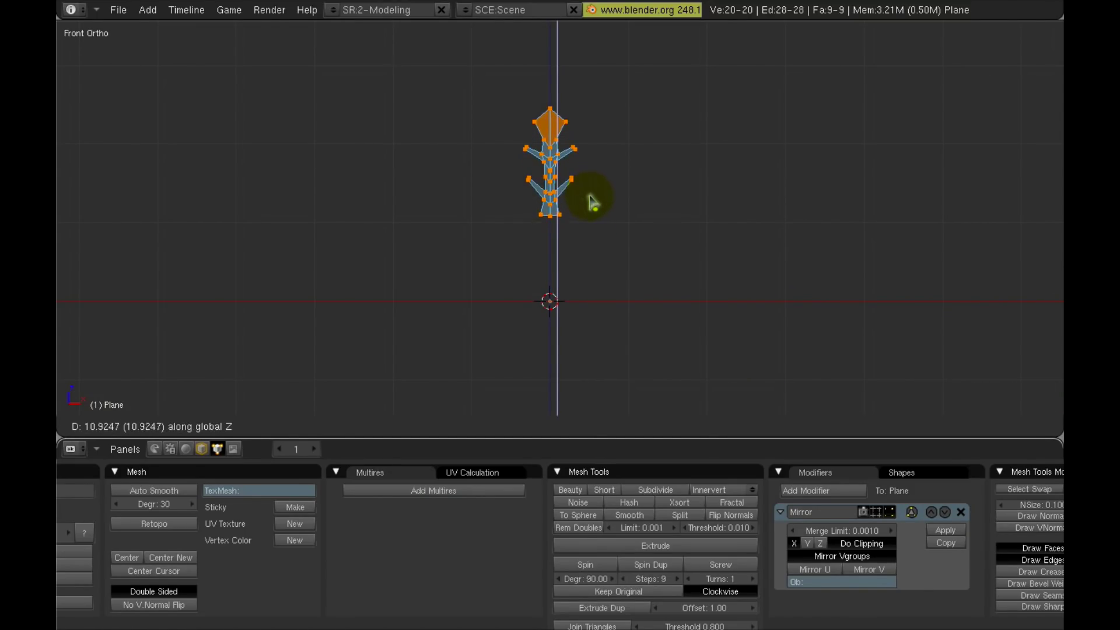
left_click(593, 229)
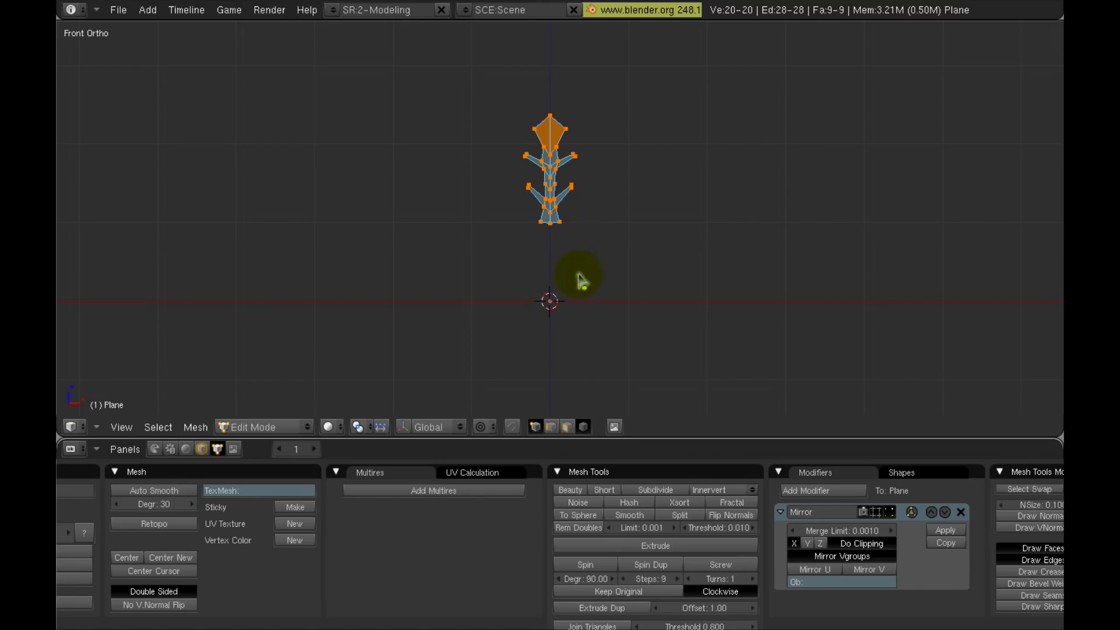
Switch to Object Mode and apply the Mirror modifier to the mesh.
scroll(578, 273, "down", 1)
middle_click_drag(594, 284, 597, 258, "shift")
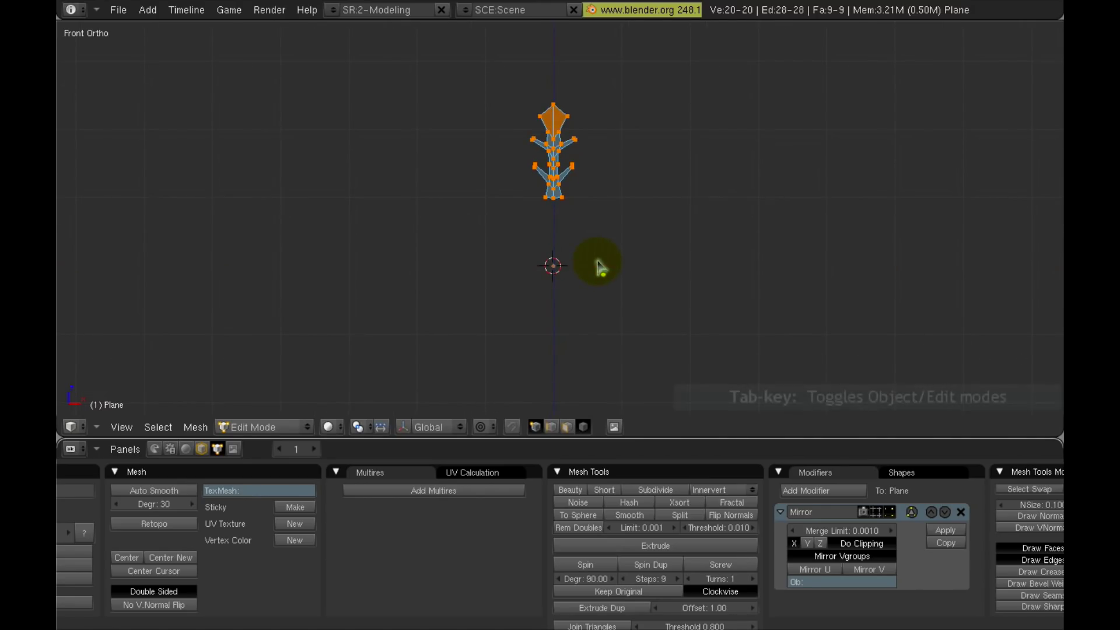
key("Tab")
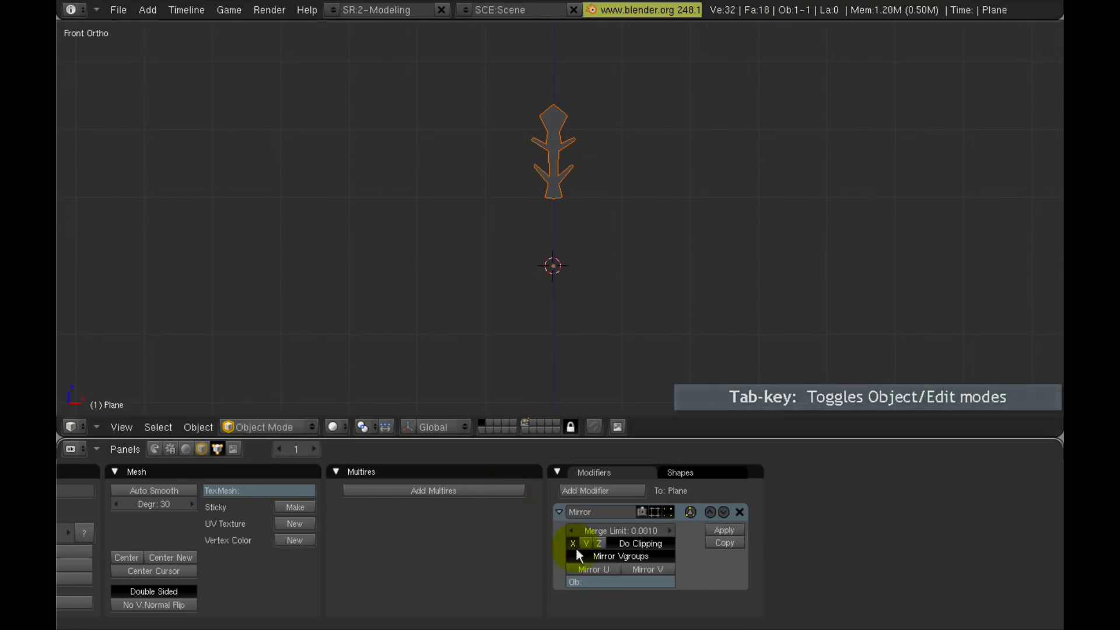
left_click(722, 530)
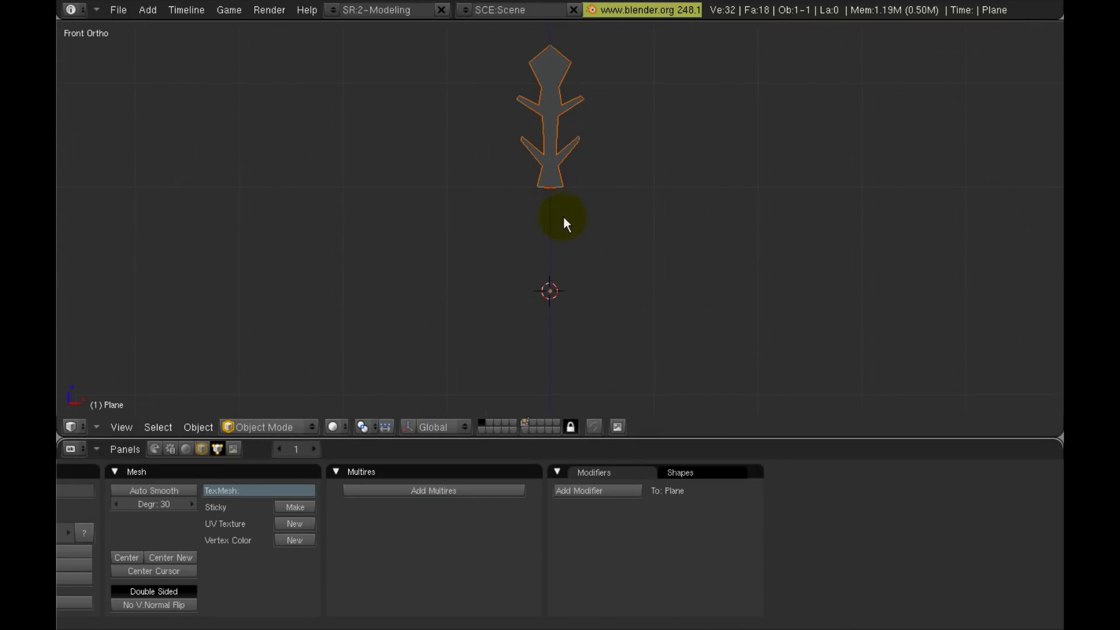
Return to Edit Mode and recalculate the normals of the whole mesh to point outside.
key("Tab")
middle_click_drag(570, 213, 575, 250, "shift")
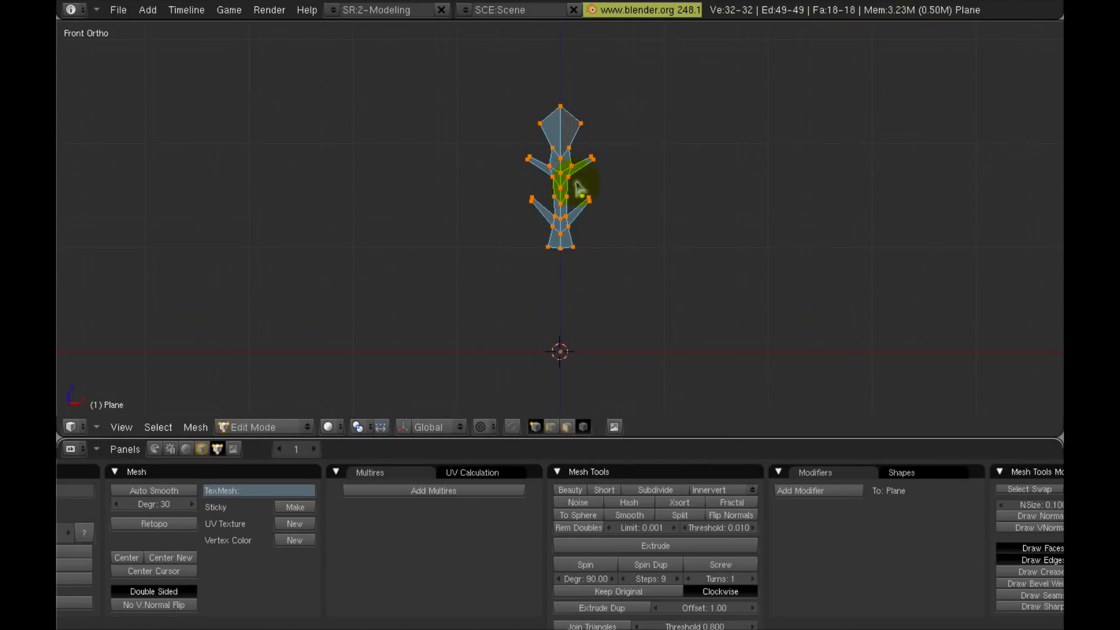
key("ctrl+n")
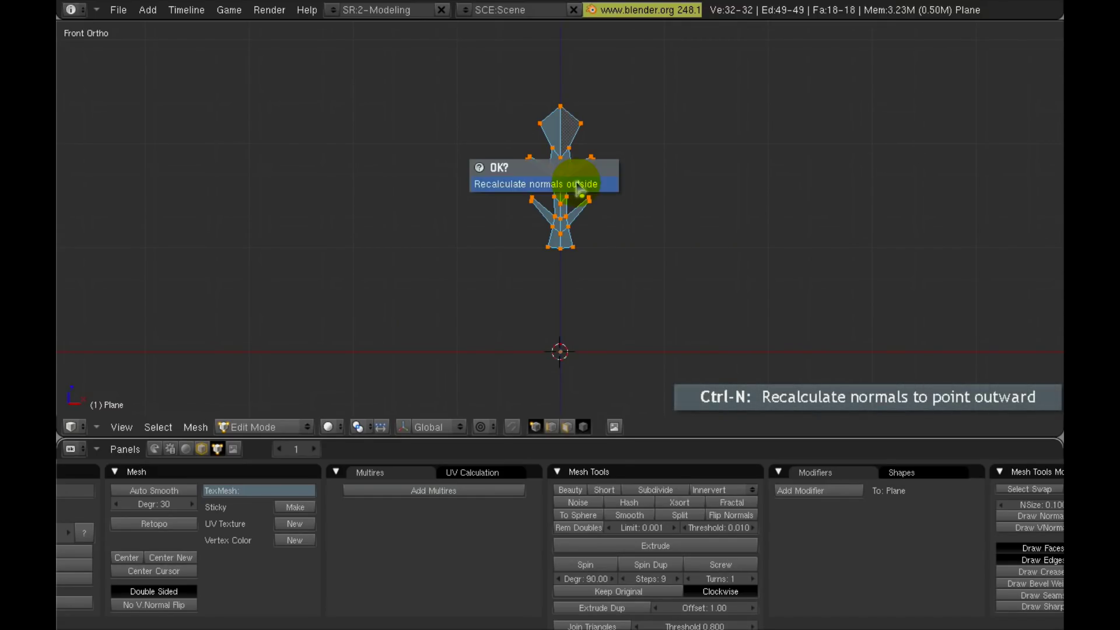
left_click(577, 186)
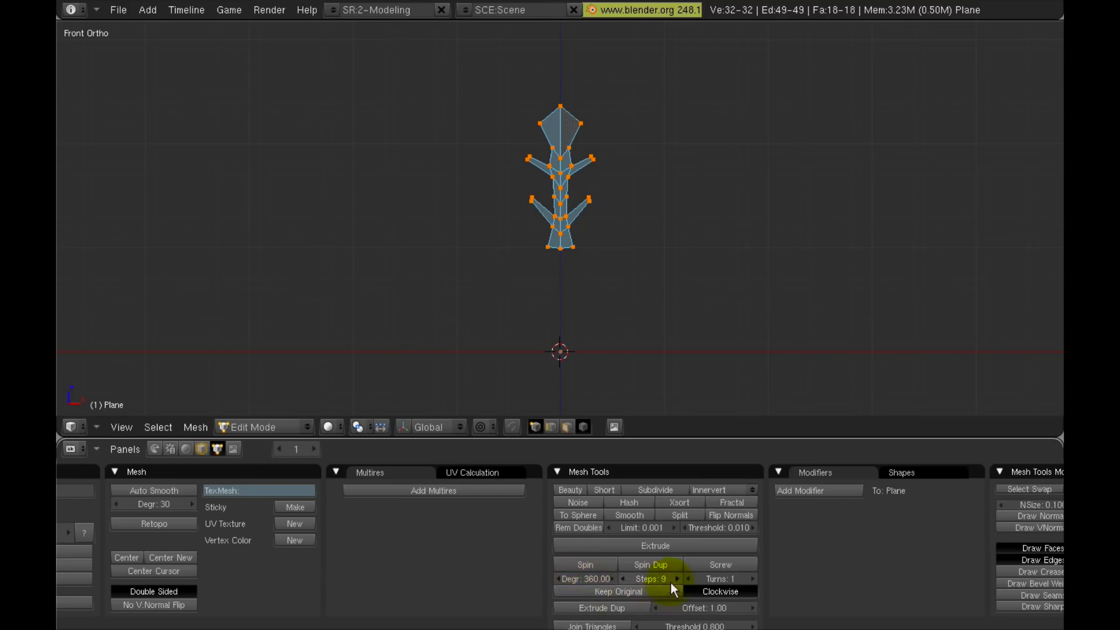
Duplicate the branch around the 3D cursor with Spin Dup, using 360 degrees and 6 steps.
left_click_drag(606, 577, 591, 577)
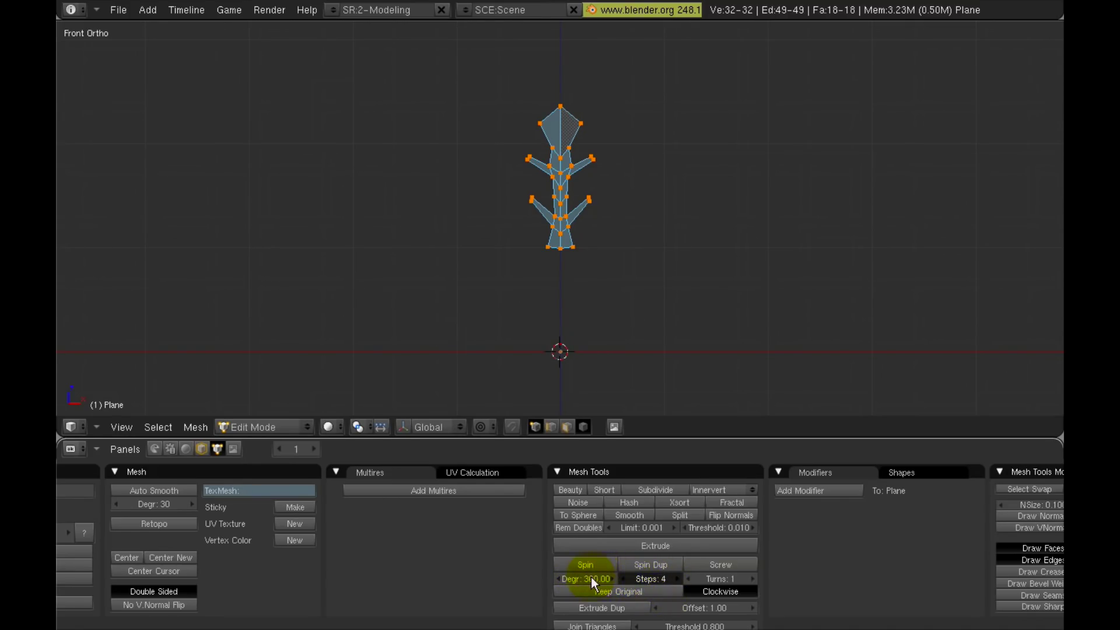
left_click(714, 591)
left_click(652, 565)
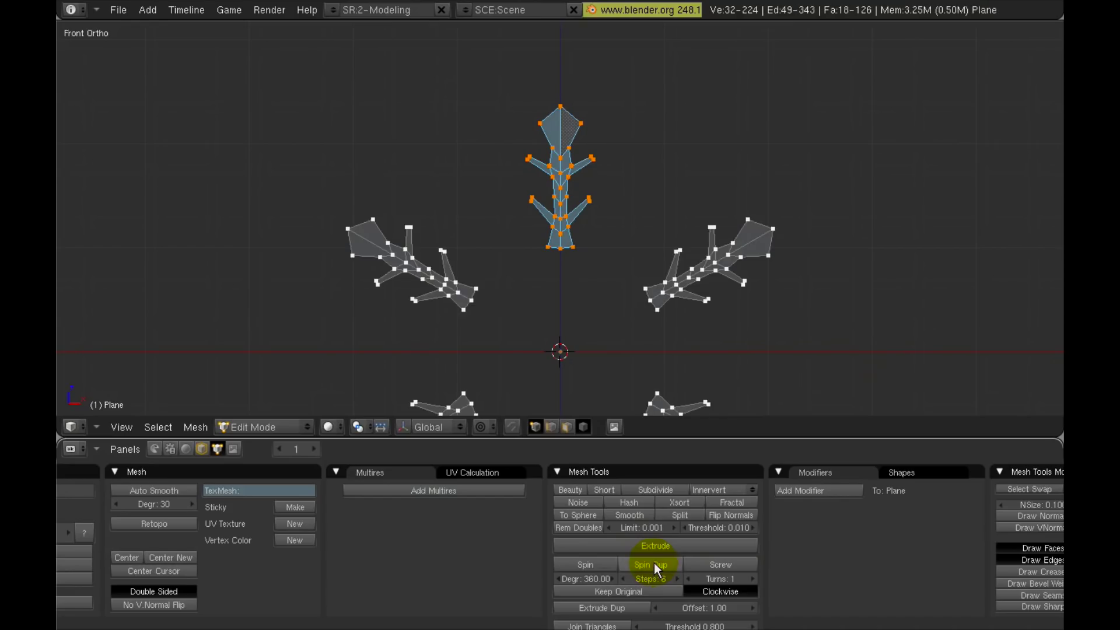
scroll(621, 274, "down", 5)
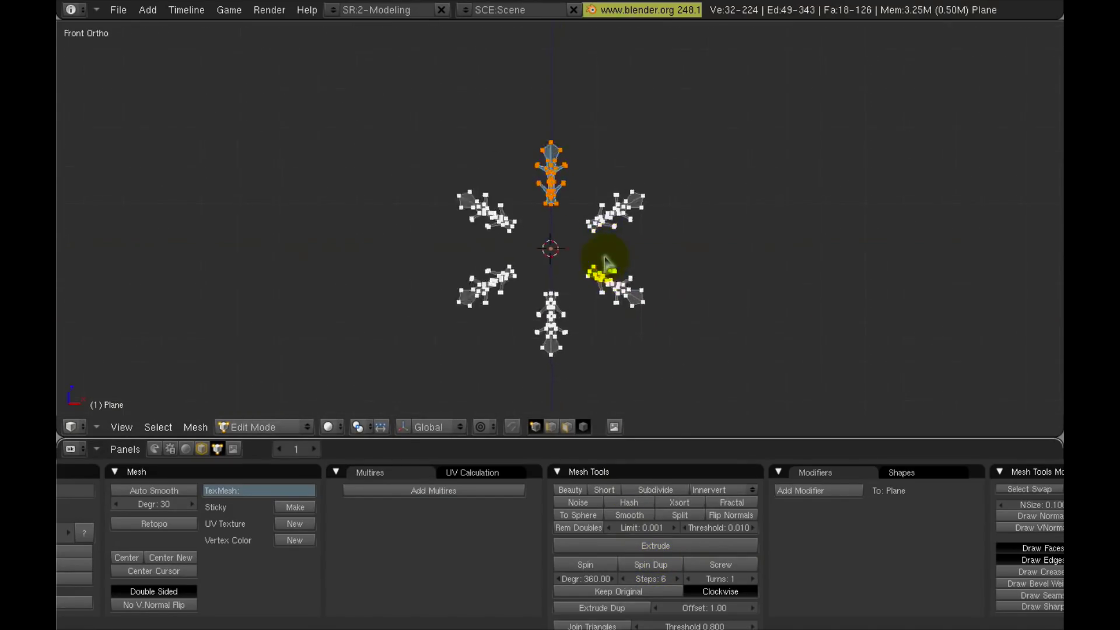
Delete the vertices of the selected overlapping duplicate on the top branch.
scroll(612, 275, "up", 3)
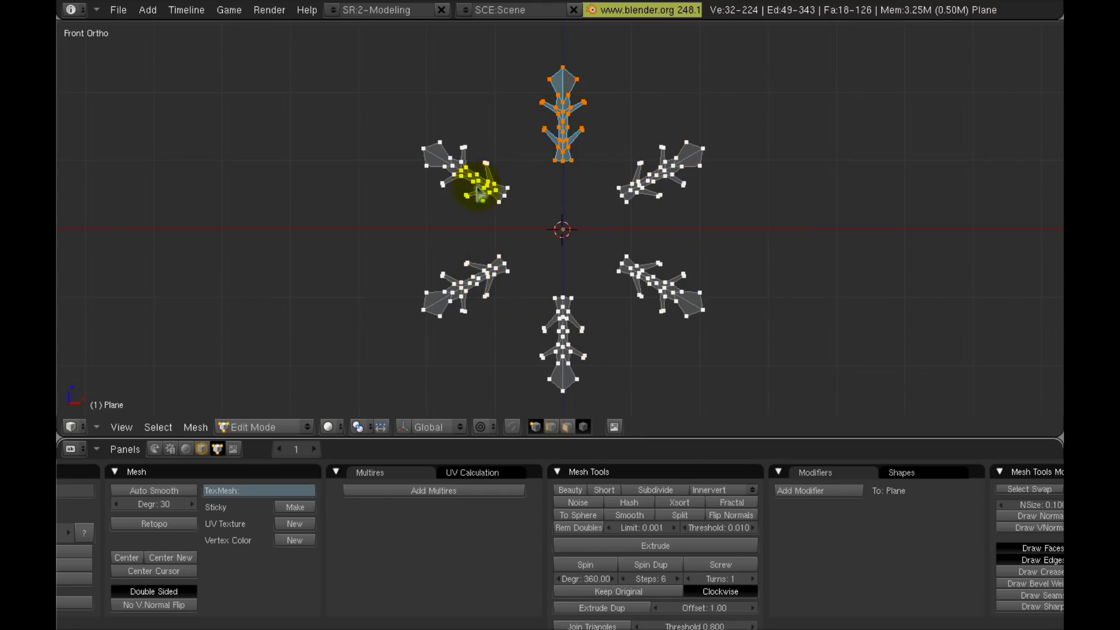
key("x")
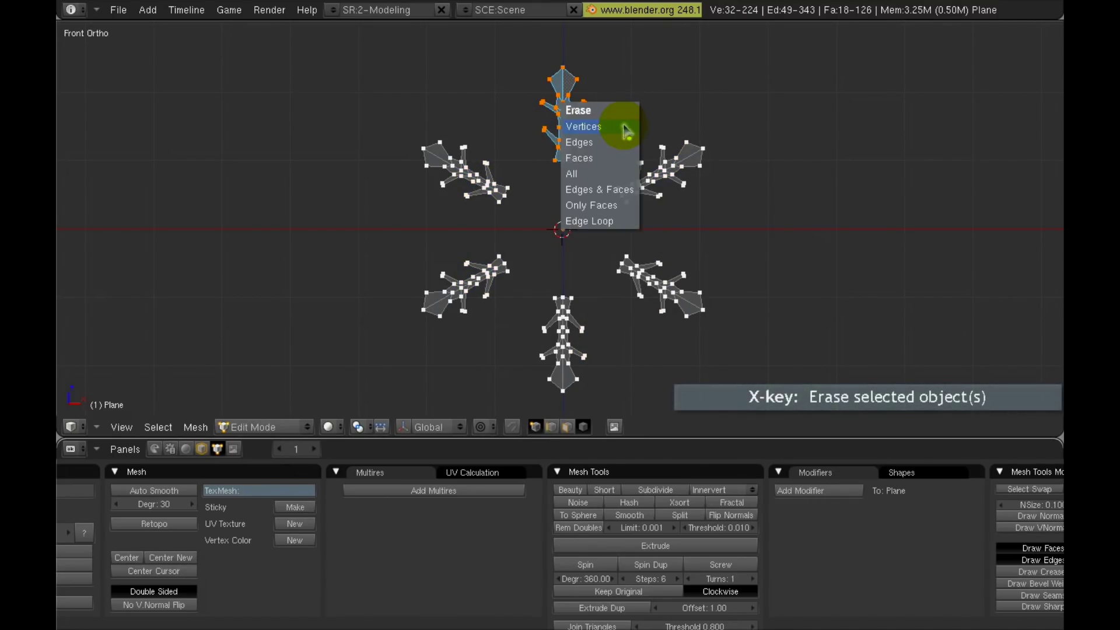
left_click(623, 127)
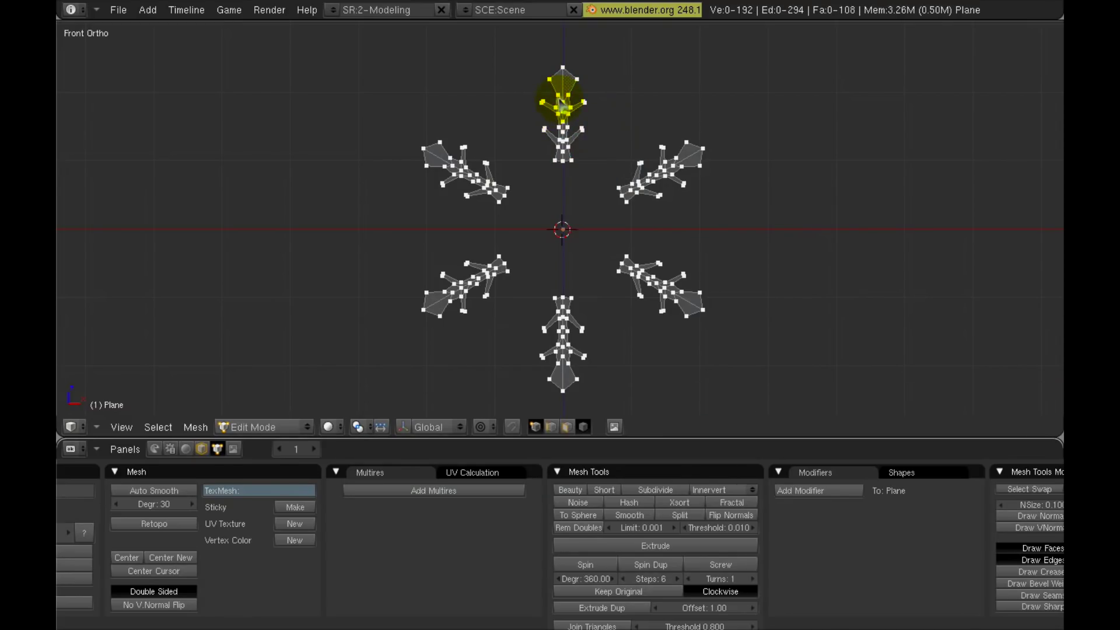
Select all six branches, scale them down to about 0.8 around the centre, and return to Object Mode.
key("a")
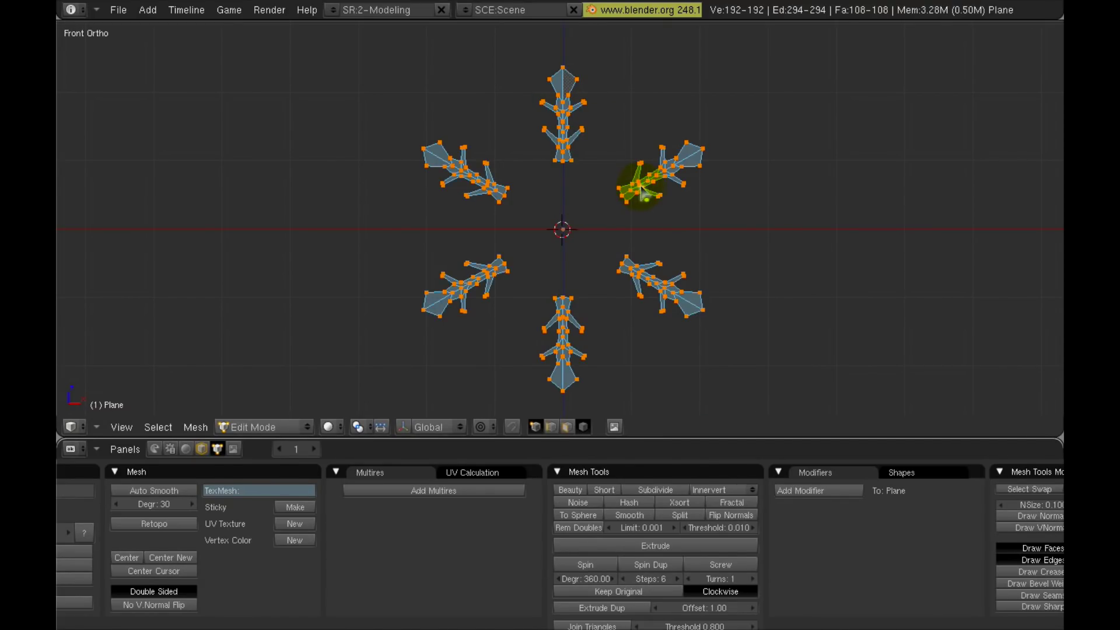
key("s")
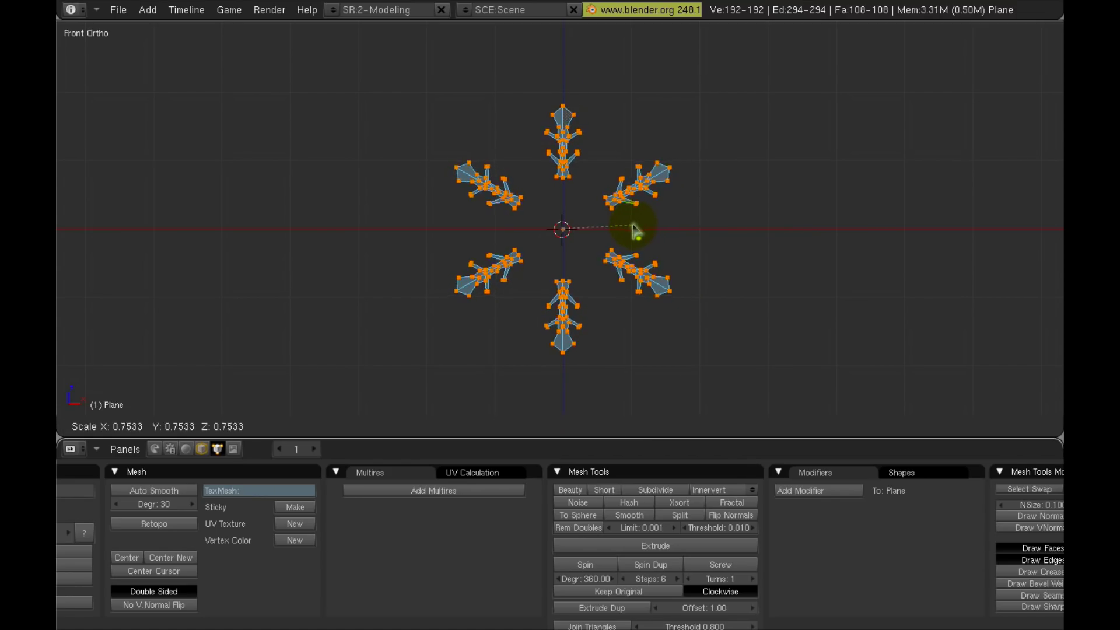
left_click(642, 228)
key("ctrl+z")
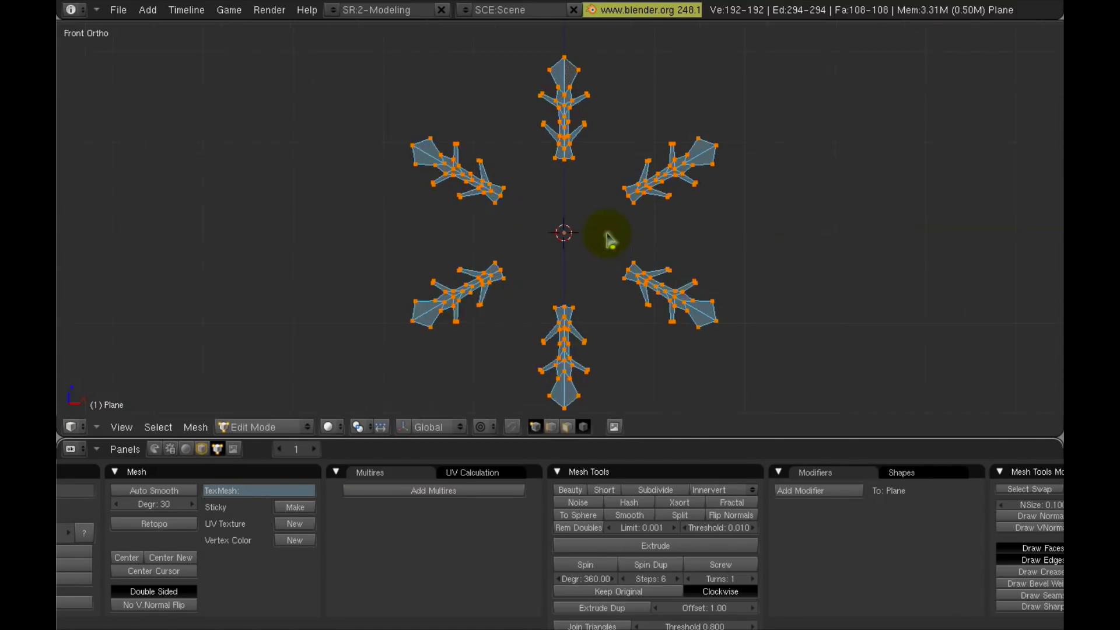
key("Tab")
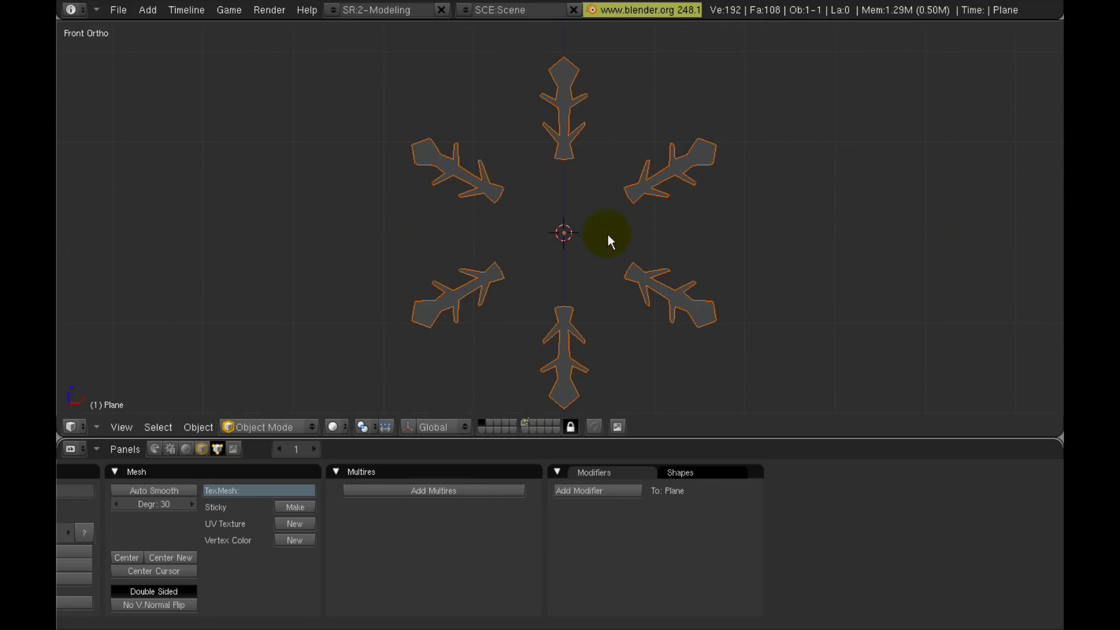
Duplicate all six branches in place in Edit Mode and scale the copies down to about 0.67 around the centre.
key("Tab")
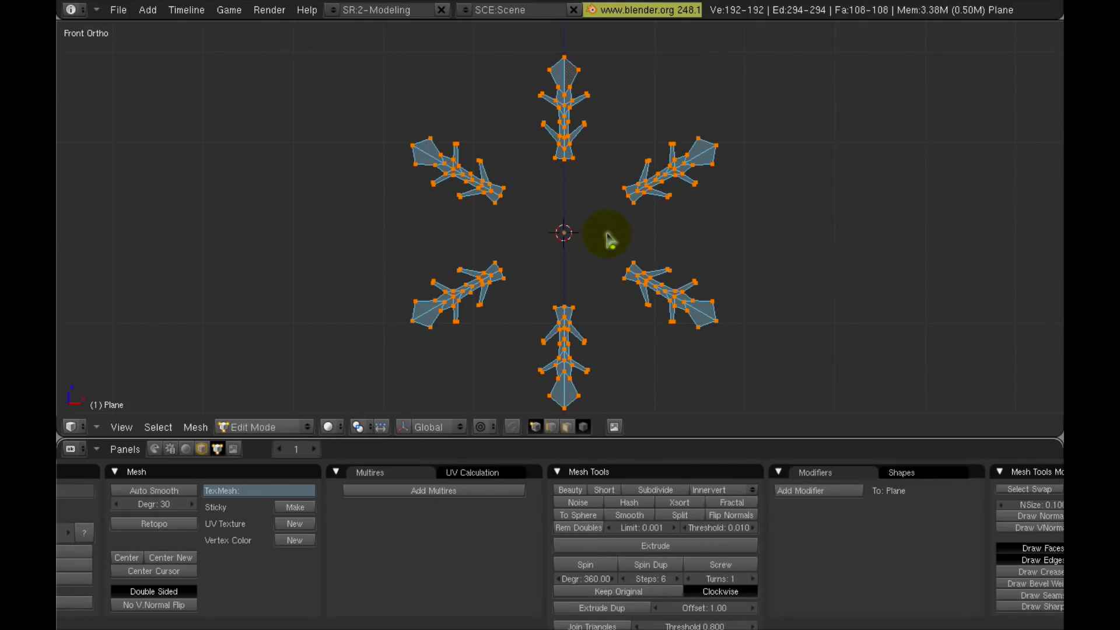
key("shift+d")
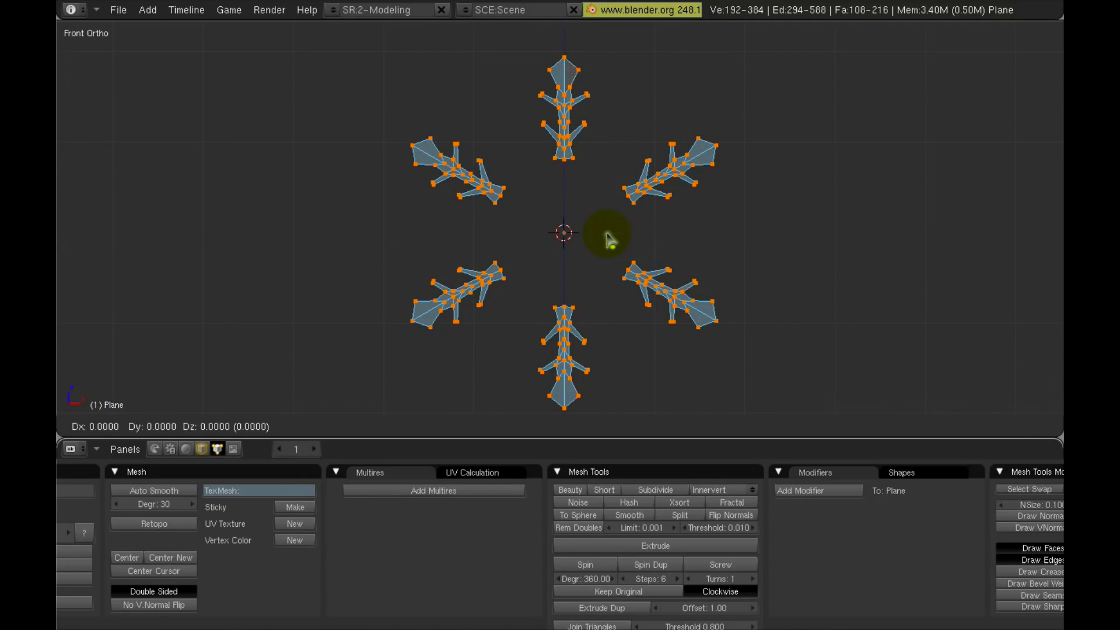
key("s")
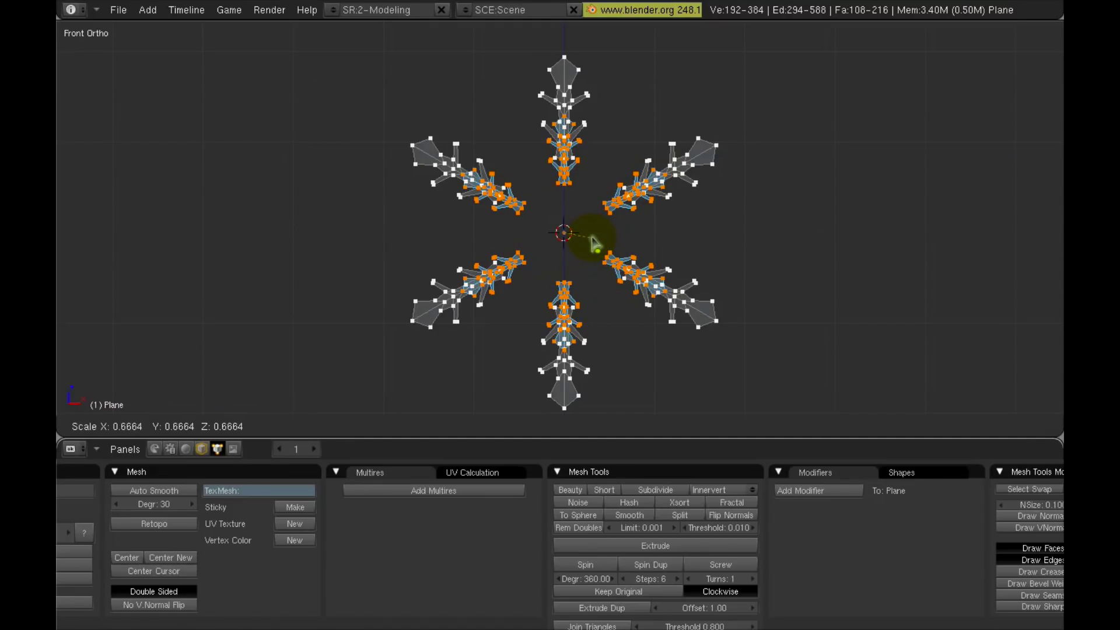
left_click(593, 242)
scroll(592, 242, "up", 1)
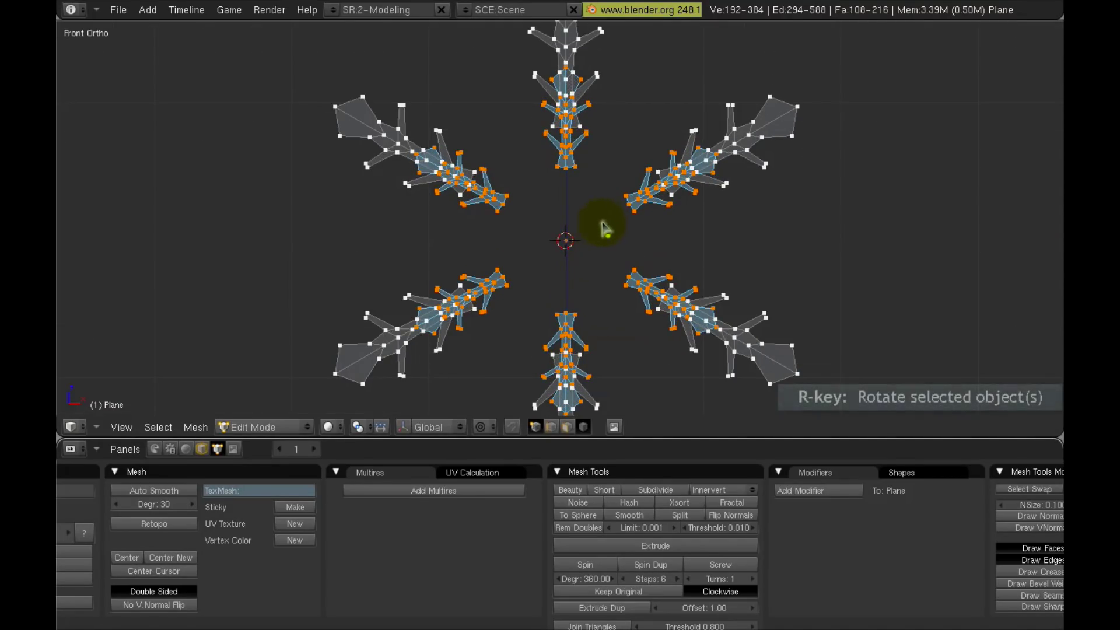
Rotate the smaller duplicated branches 30 degrees so they sit between the large ones, and clear the selection.
key("r")
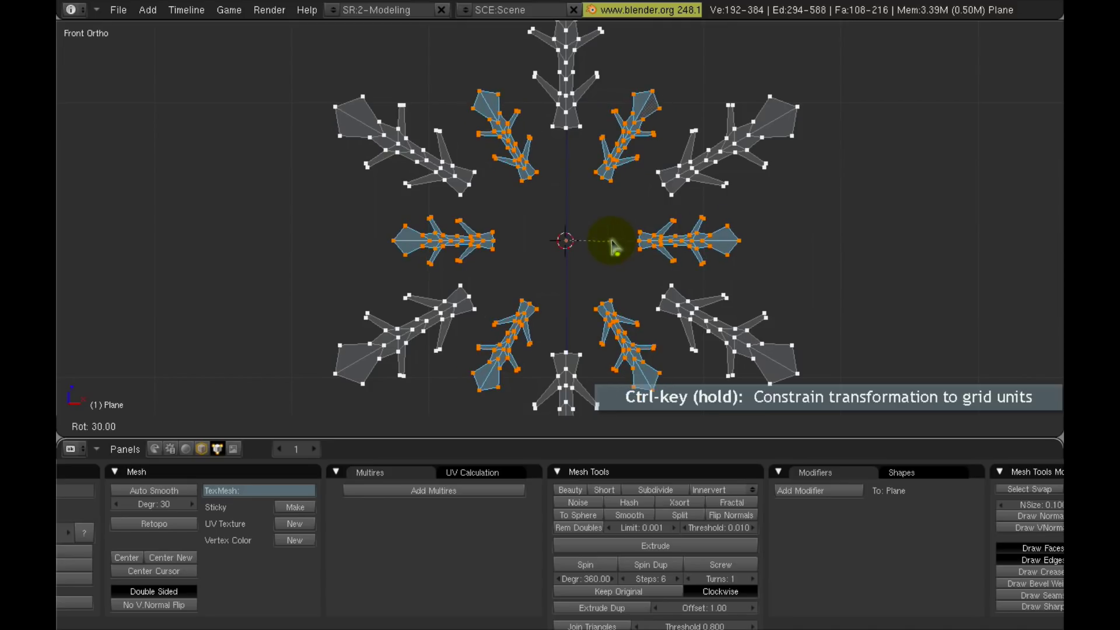
left_click(613, 247)
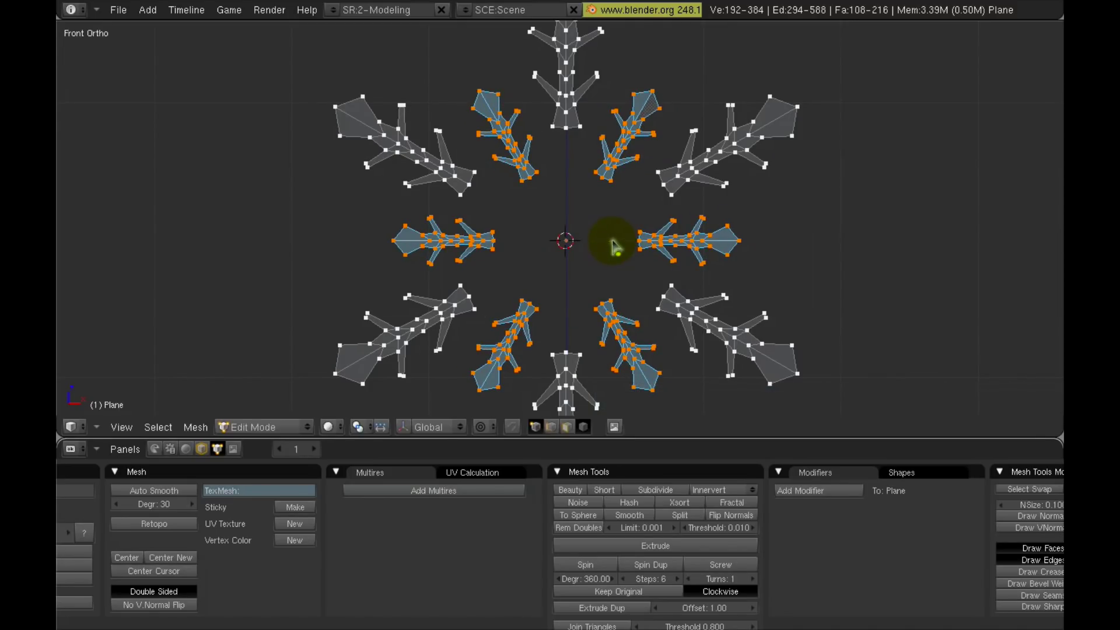
key("a")
Paint-select the inner end vertices of the six large branches and scale them to about 0.6 towards the centre.
scroll(645, 242, "up", 1)
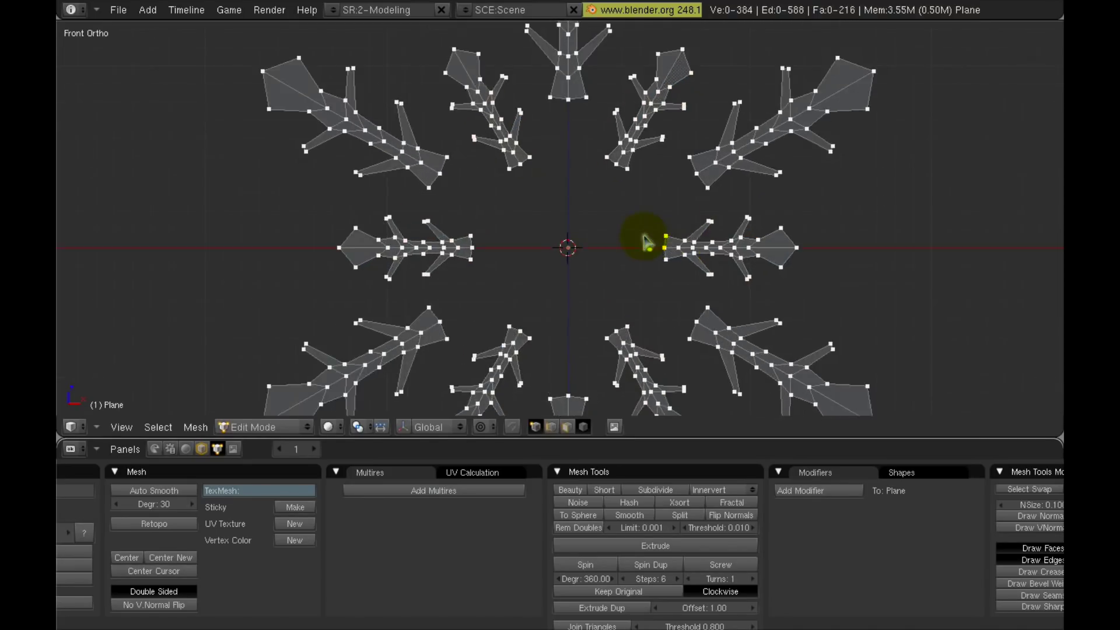
key("a")
key("a")
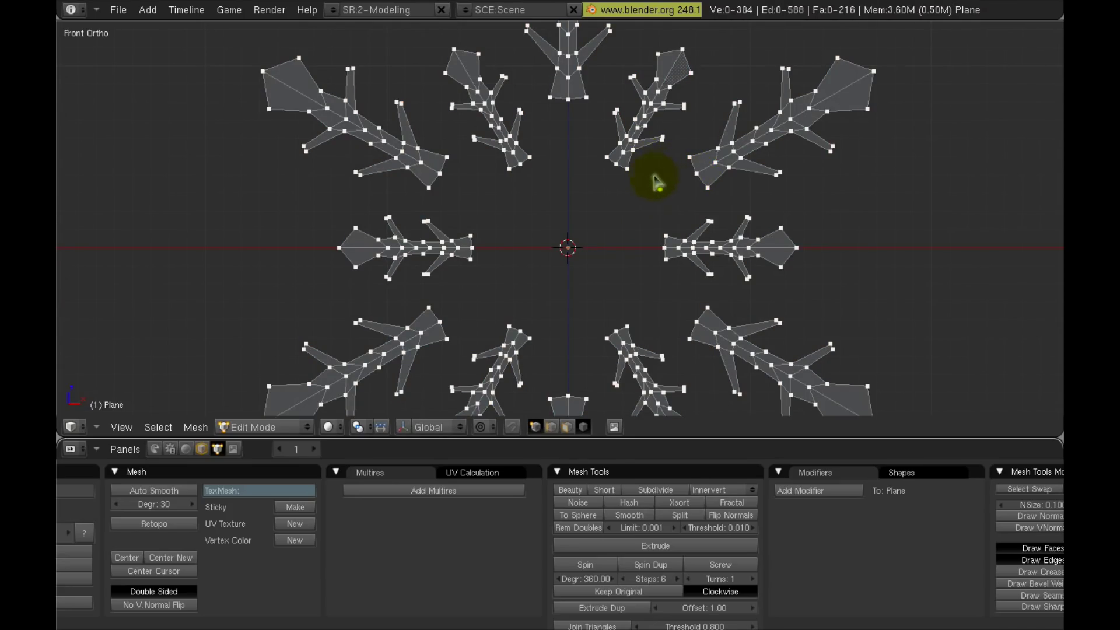
key("b")
key("b")
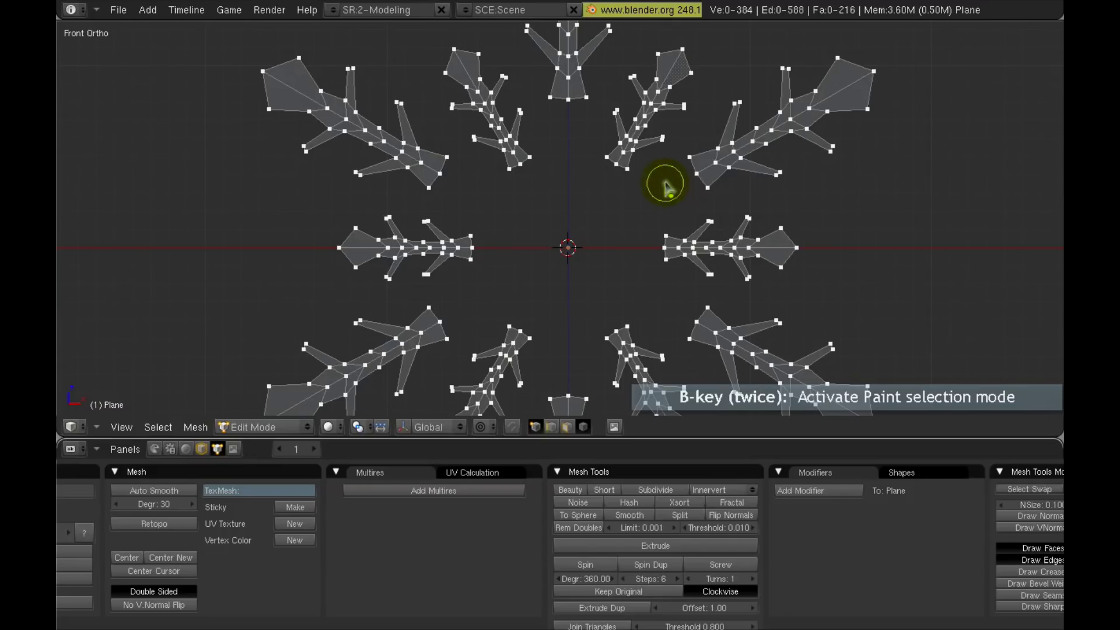
scroll(667, 180, "down", 2)
mouse_move(667, 179)
left_mouse_down()
mouse_move(705, 165)
mouse_move(679, 184)
left_mouse_up()
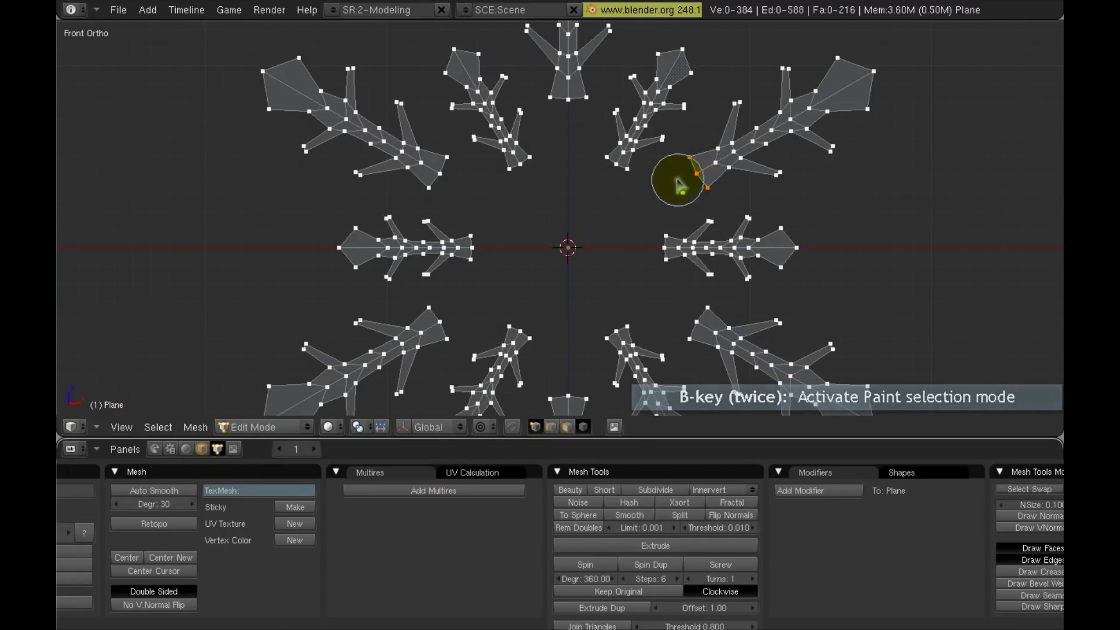
left_click_drag(662, 332, 682, 320)
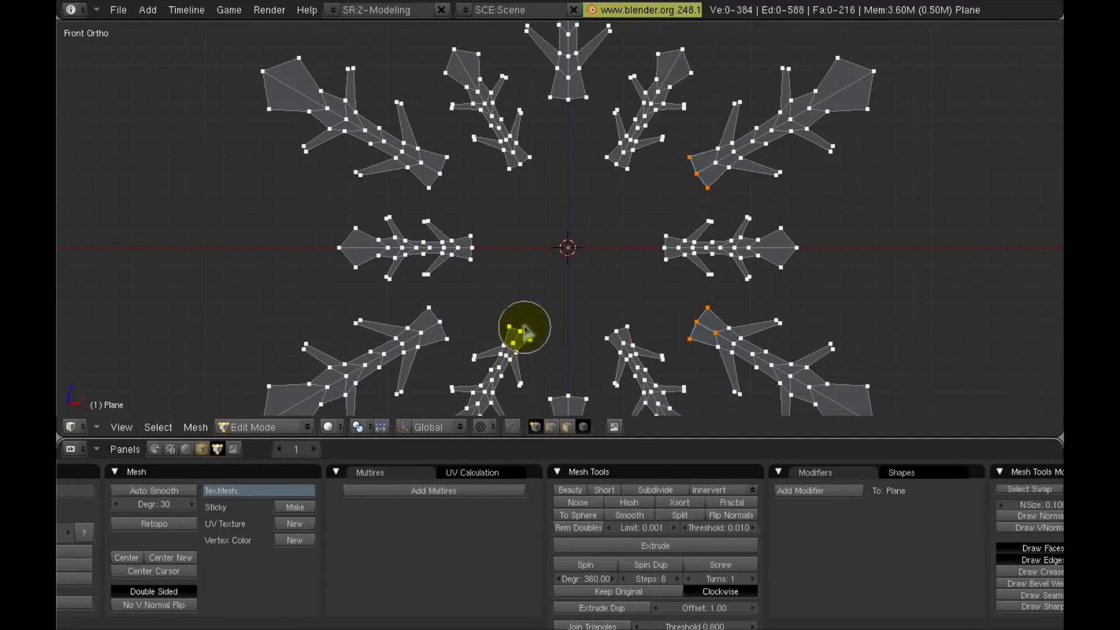
left_click(563, 376)
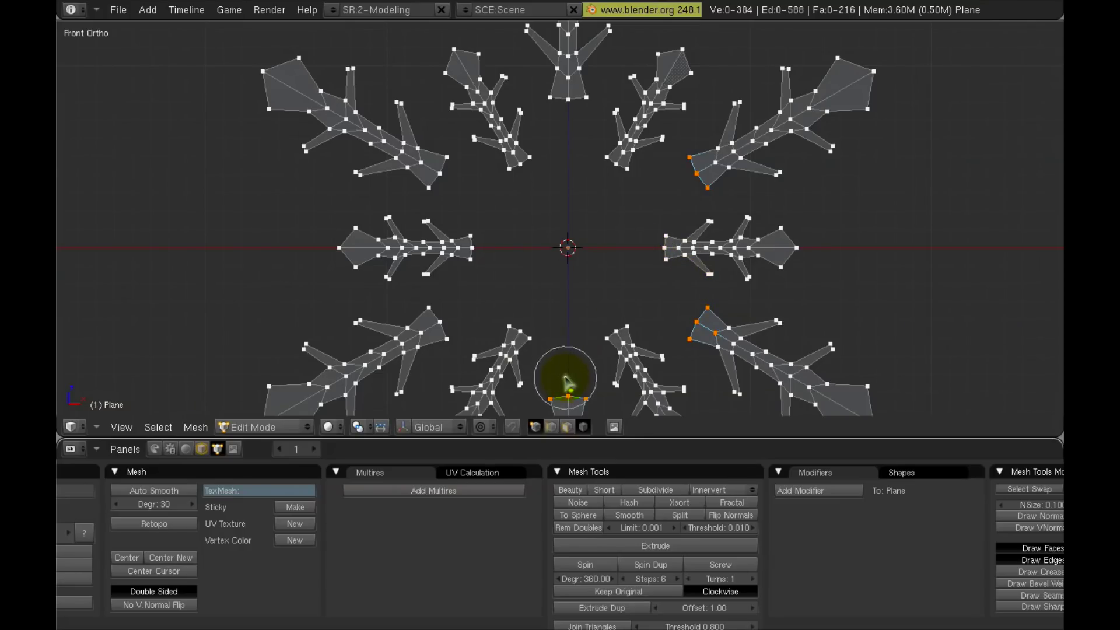
left_click(430, 330)
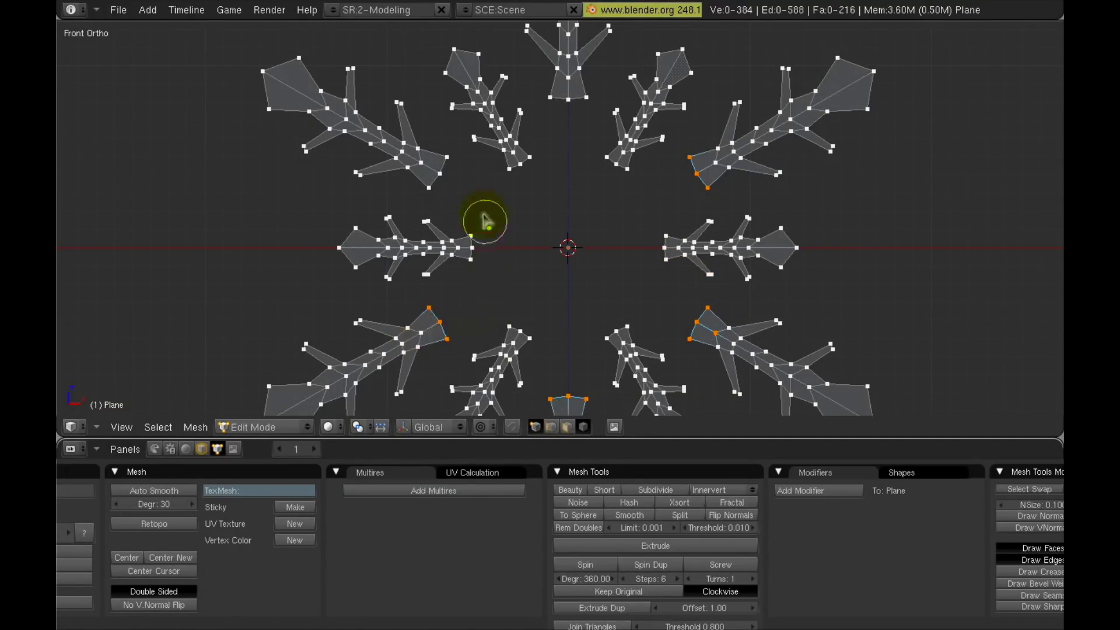
left_click(444, 175)
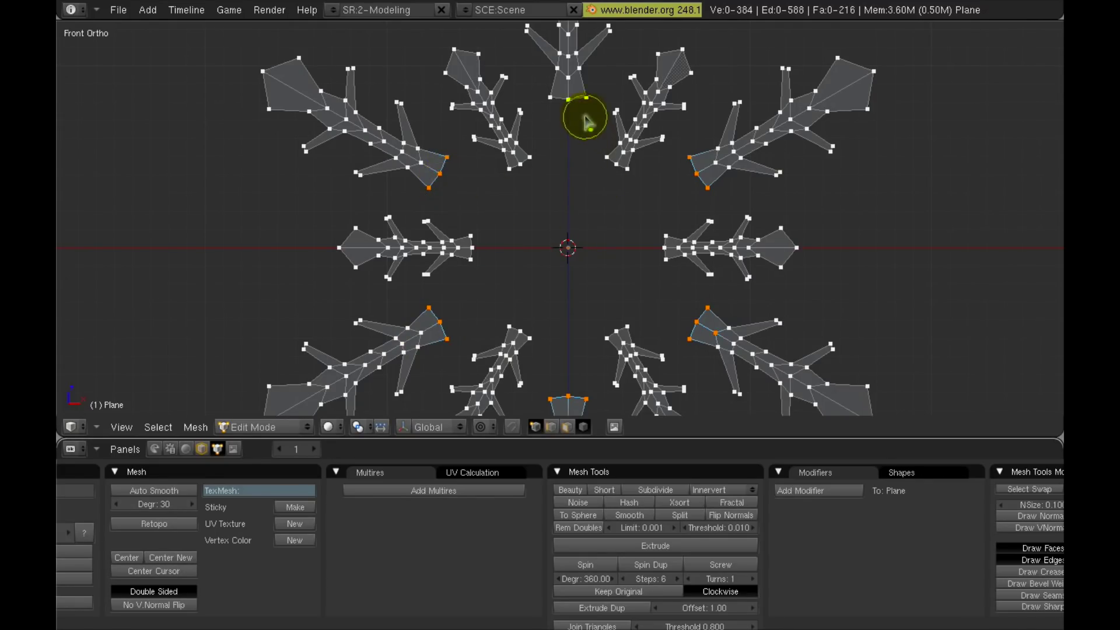
left_click(554, 105)
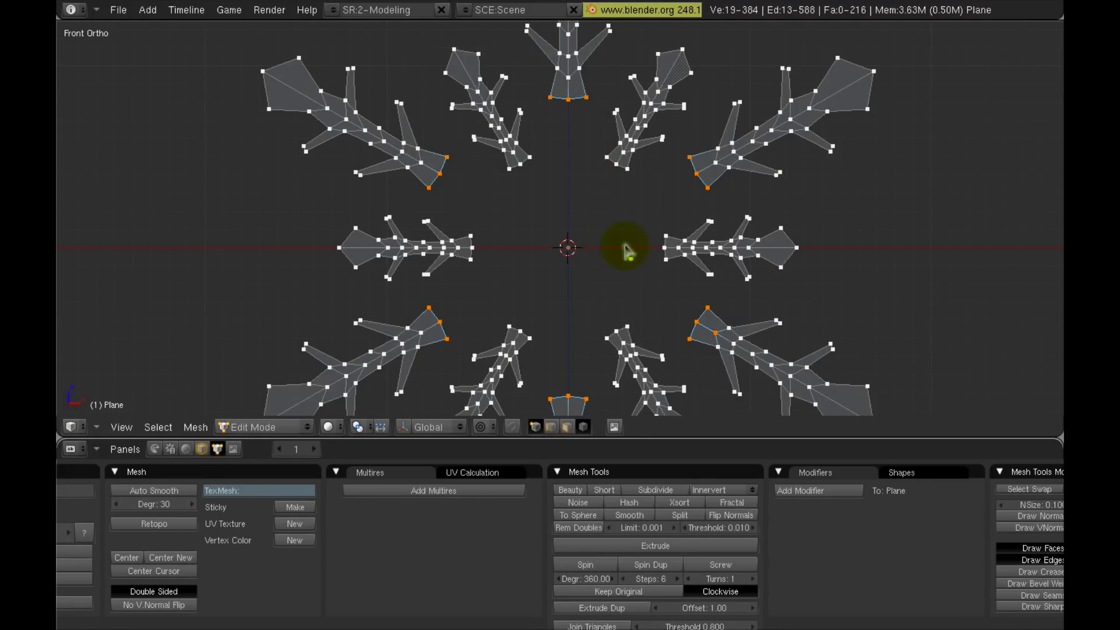
key("s")
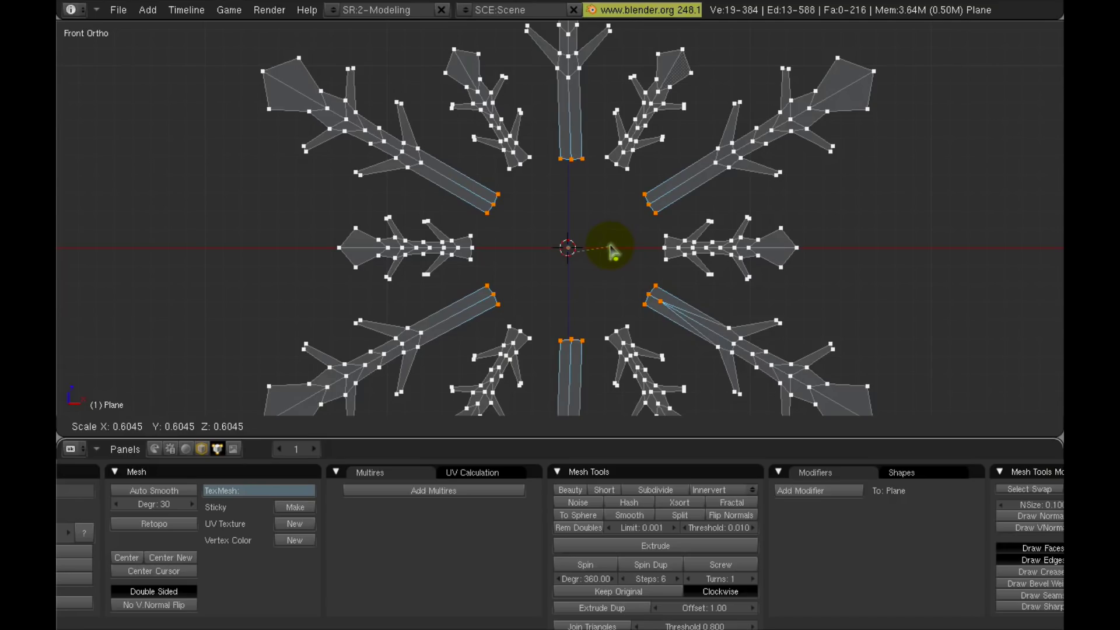
left_click(612, 251)
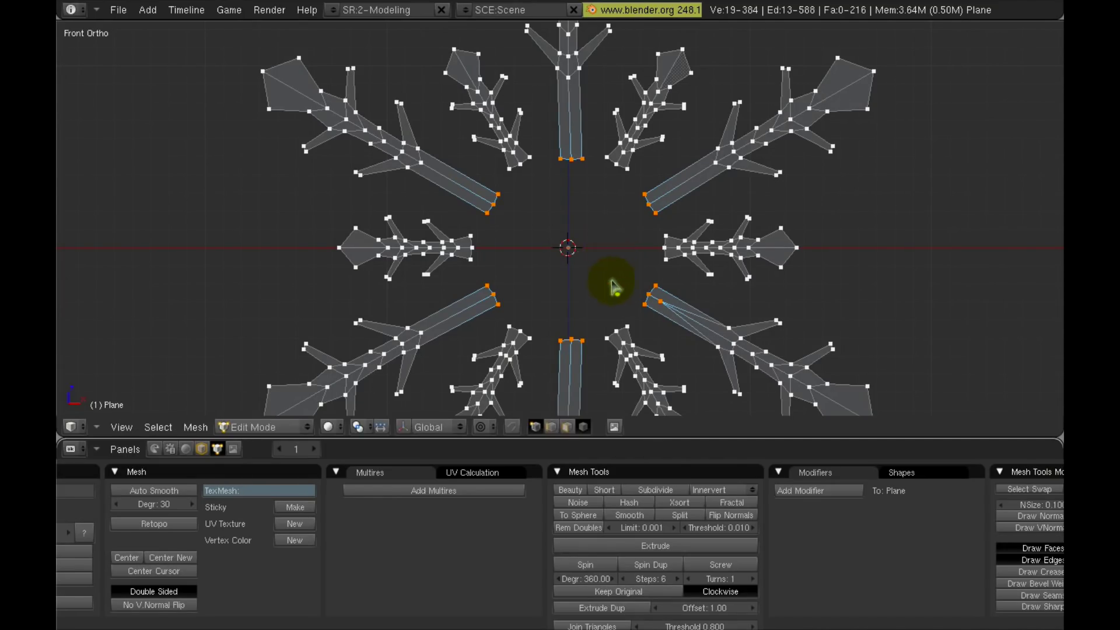
Create edges joining the inner corners from the upper-right small branch, past the upper-right large and right small branches, to the lower-right large branch.
scroll(617, 300, "up", 1)
key("a")
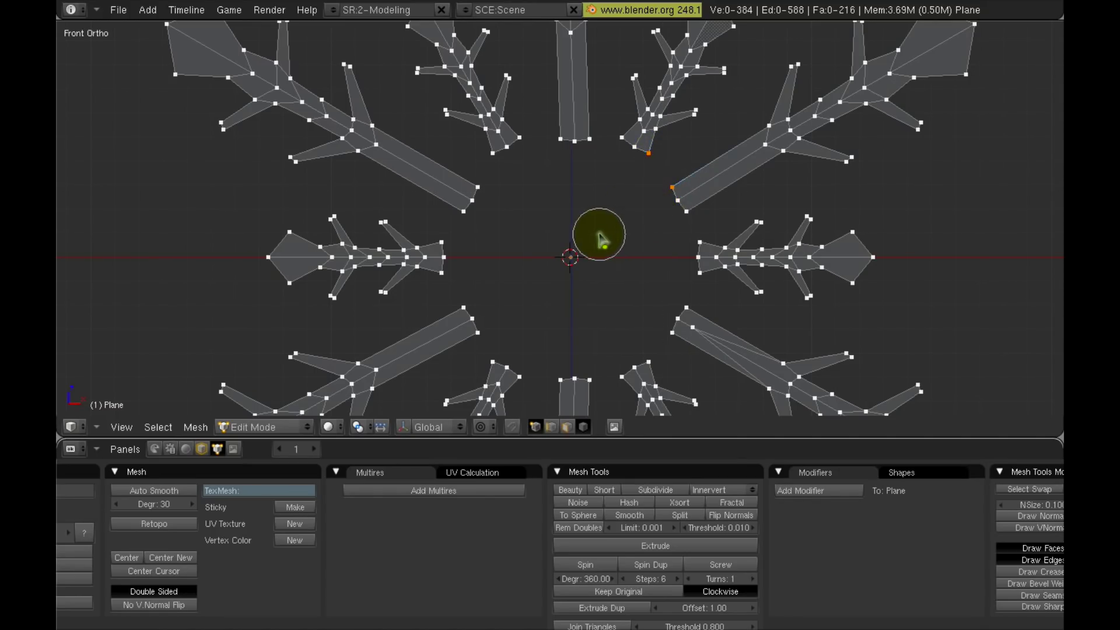
key("f")
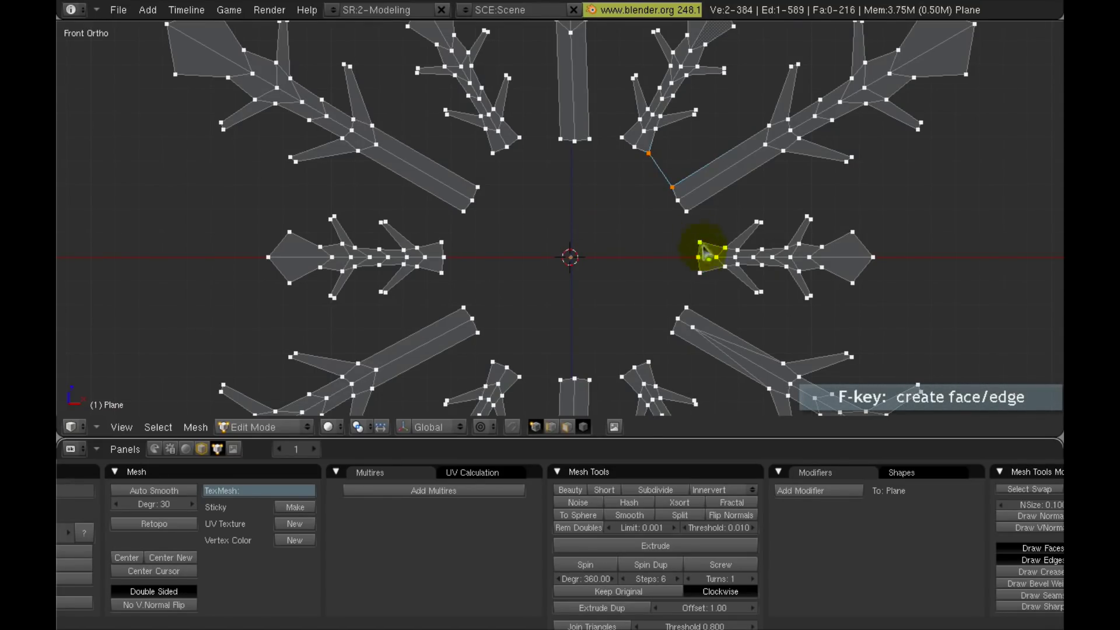
right_click(686, 211)
right_click(700, 242, "shift")
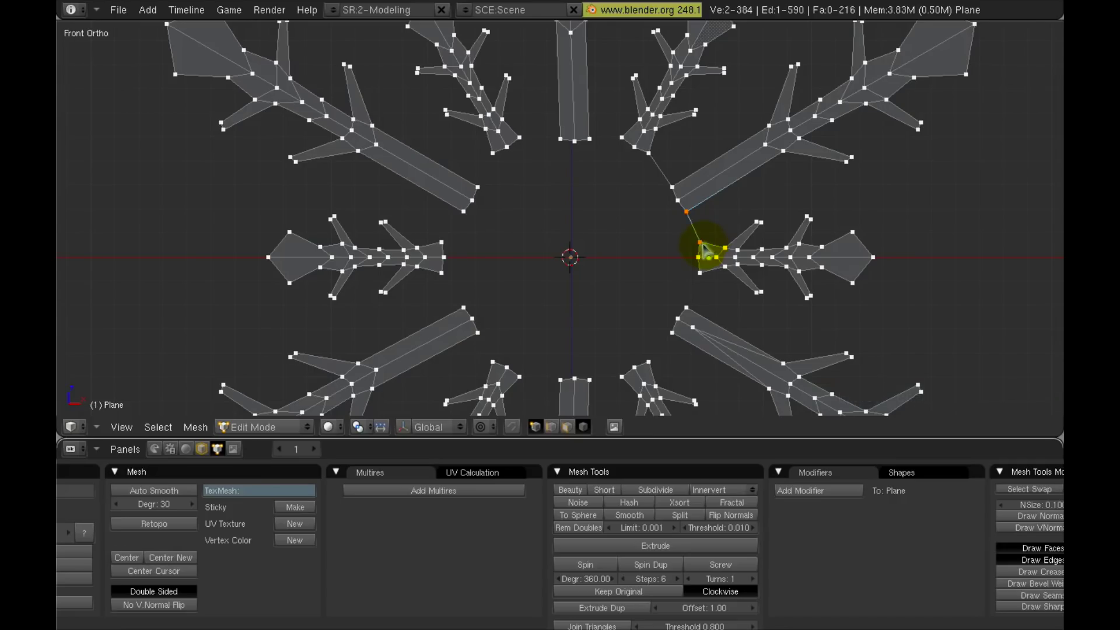
right_click(700, 272)
right_click(686, 308, "shift")
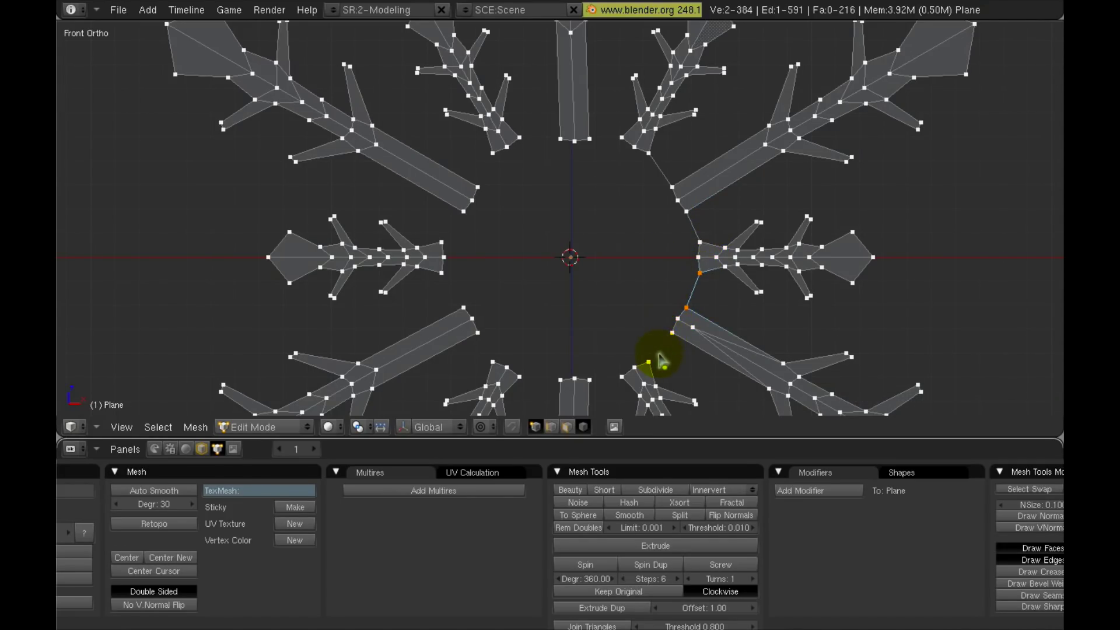
Create edges joining the inner corners from the lower-right large branch, past the lower-right small and bottom branches, to the lower-left small branch.
right_click(672, 333)
right_click(648, 362, "shift")
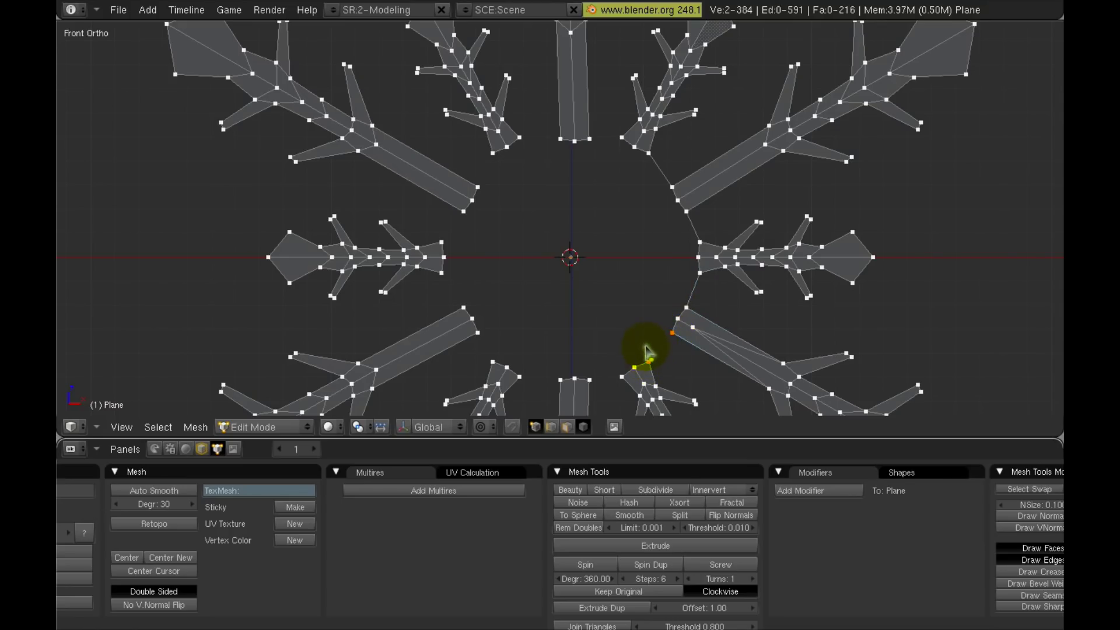
right_click(621, 377)
right_click(589, 380, "shift")
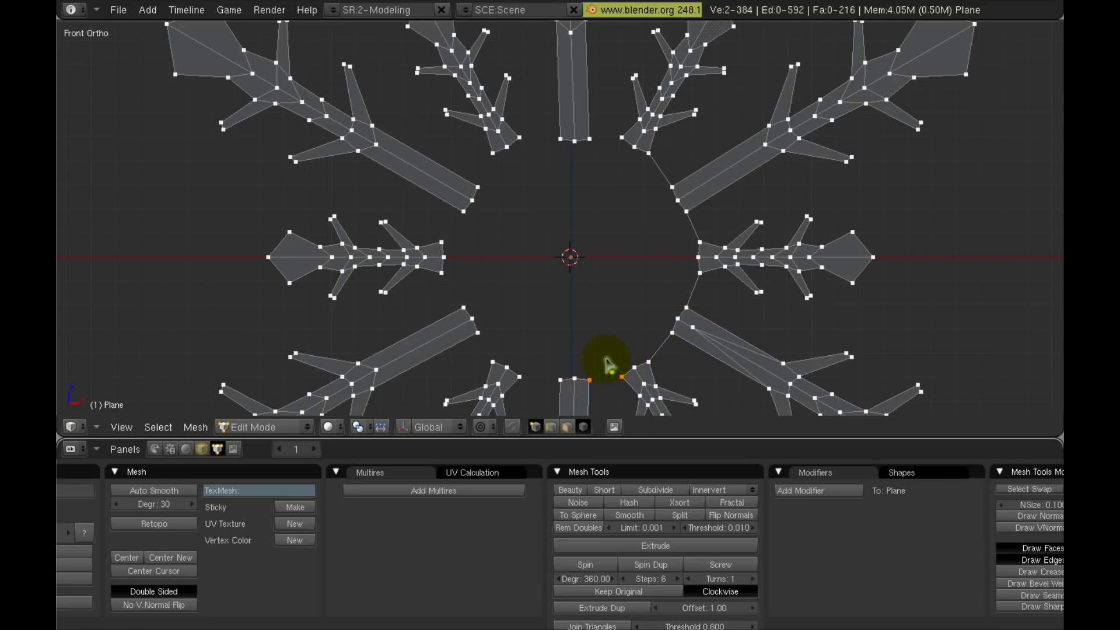
right_click(560, 380)
right_click(519, 377, "shift")
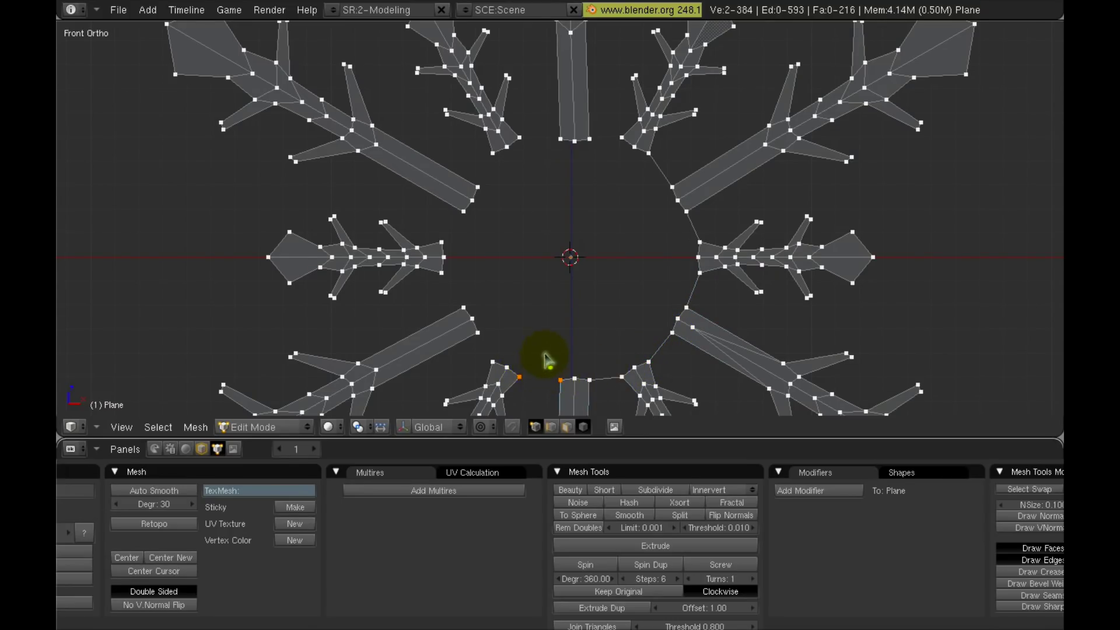
key("f")
Create edges joining the inner corners from the lower-left small branch, past the lower-left large and left small branches, to the upper-left large branch.
right_click(493, 361)
right_click(478, 332, "shift")
key("f")
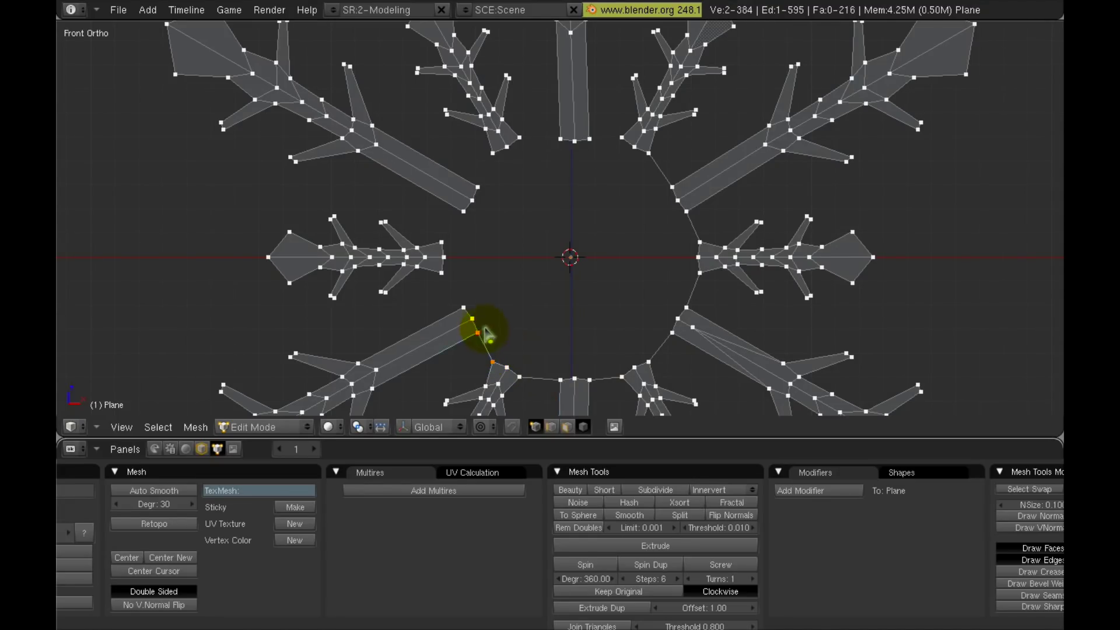
right_click(463, 308)
right_click(443, 272, "shift")
key("f")
right_click(441, 242)
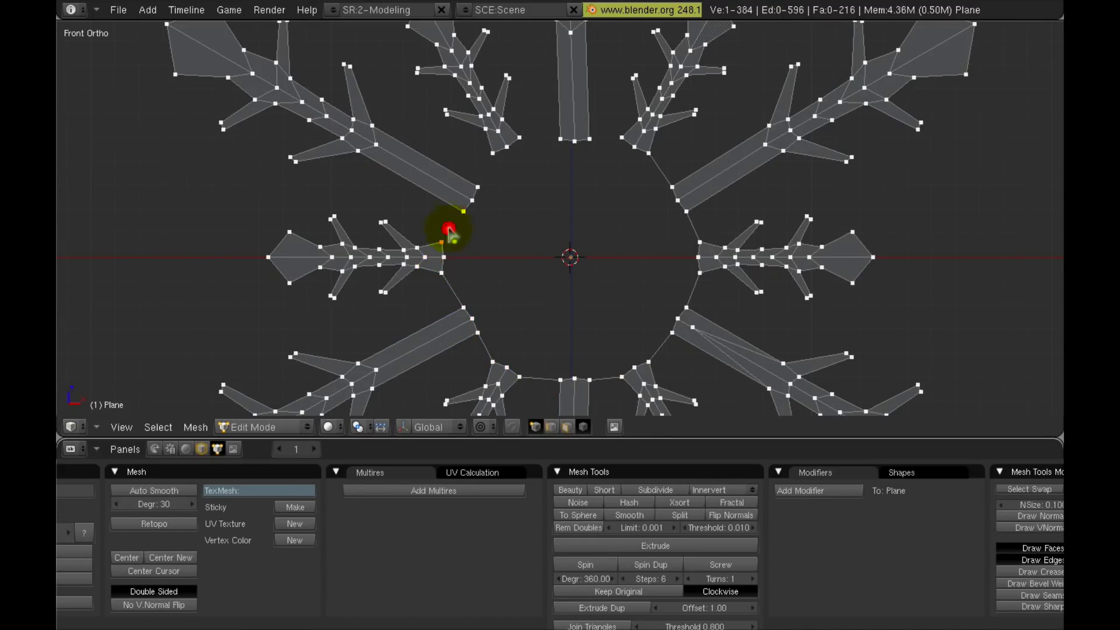
right_click(463, 211, "shift")
key("f")
Close the inner ring with edges from the upper-left large branch, past the upper-left small and top branches, to the upper-right small branch.
right_click(477, 187)
right_click(493, 153, "shift")
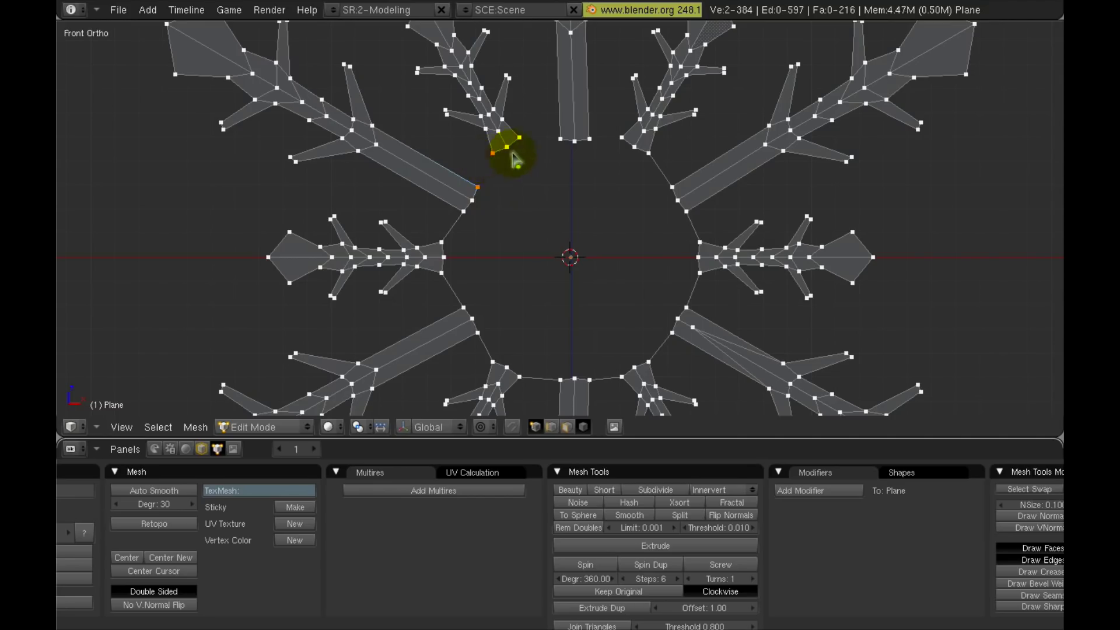
key("f")
right_click(519, 138)
right_click(560, 139, "shift")
right_click(590, 138)
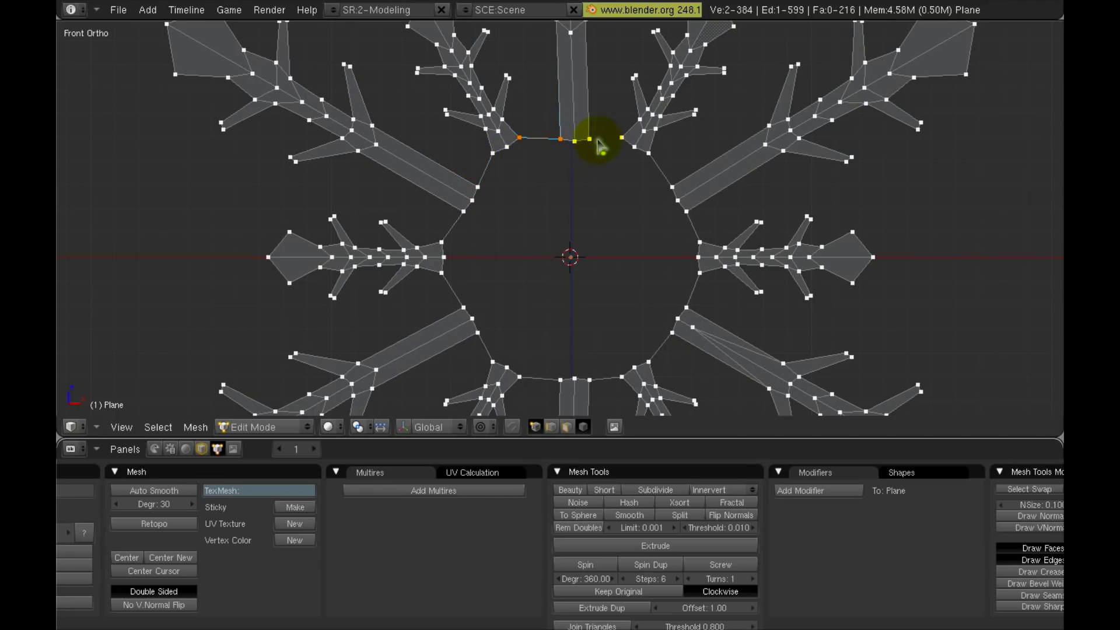
right_click(621, 138, "shift")
key("f")
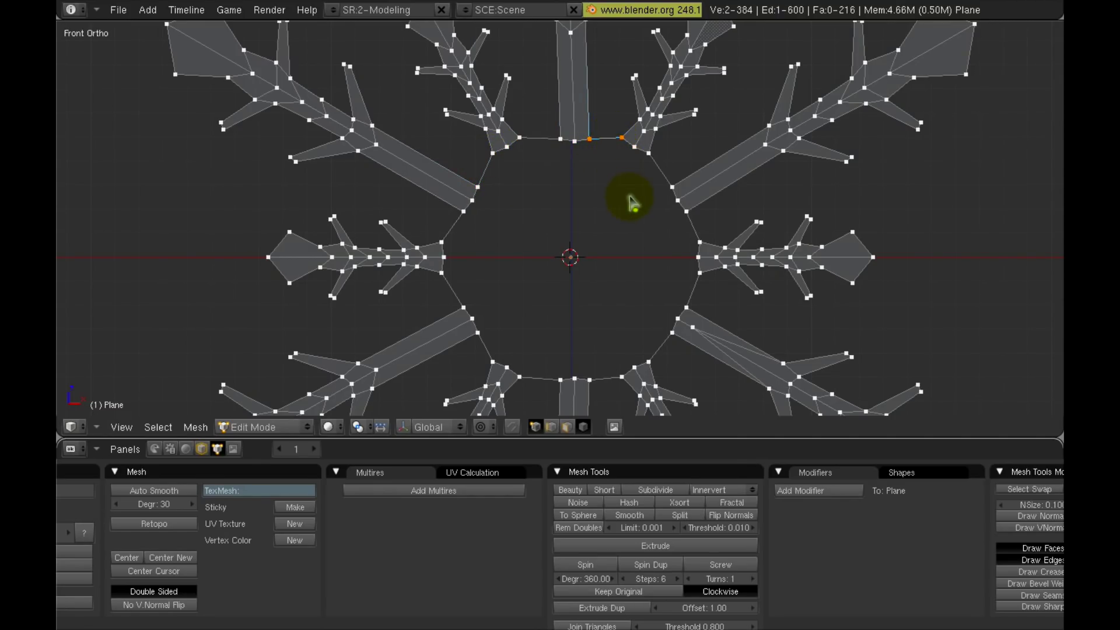
Move the misplaced vertex near the lower-right large branch's inner end outward to the base of its first side arm.
scroll(631, 202, "down", 2)
middle_click_drag(646, 202, 645, 155, "shift")
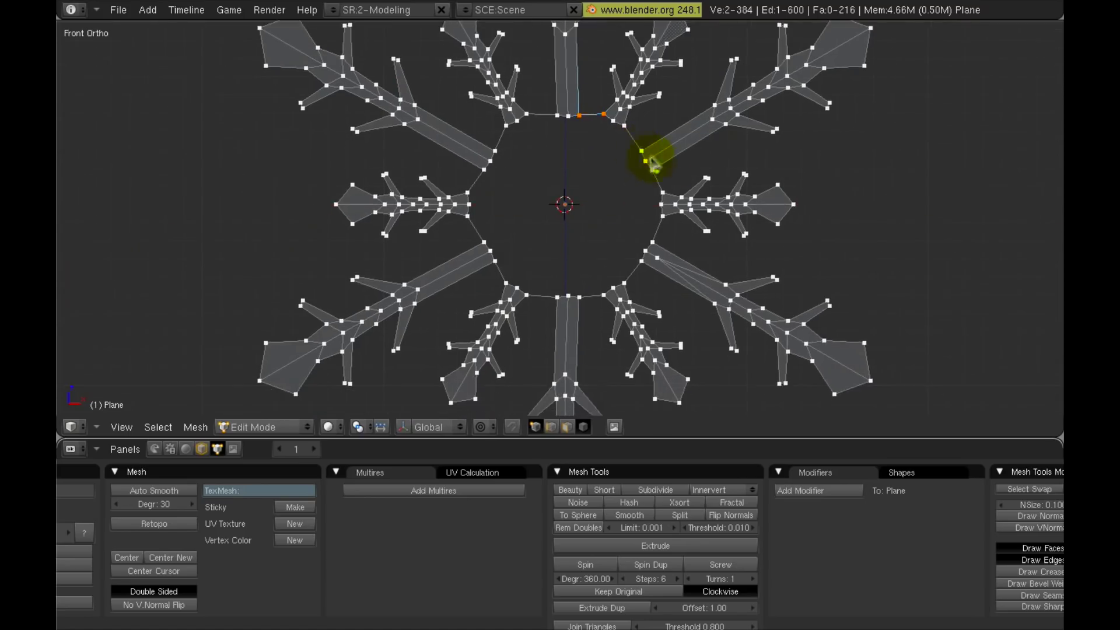
scroll(645, 156, "up", 2)
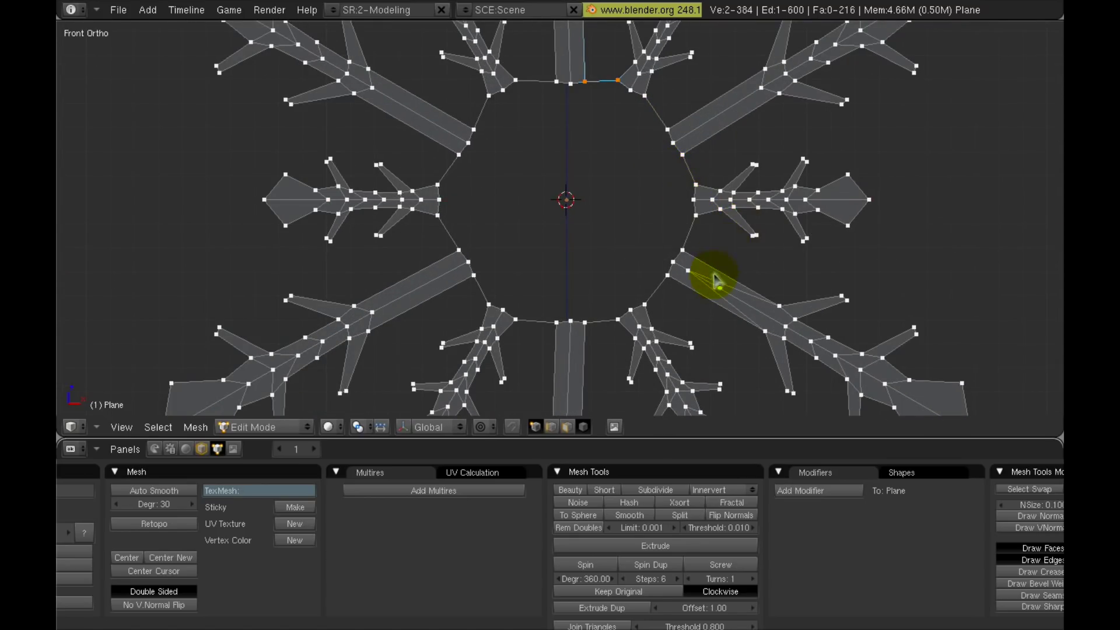
right_click(688, 271)
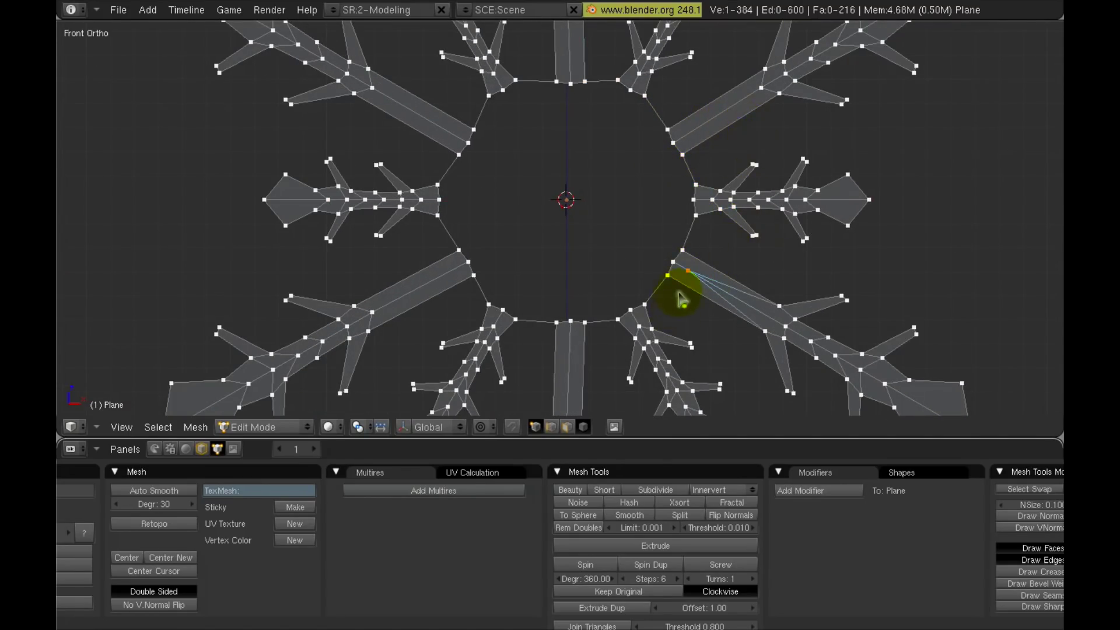
key("g")
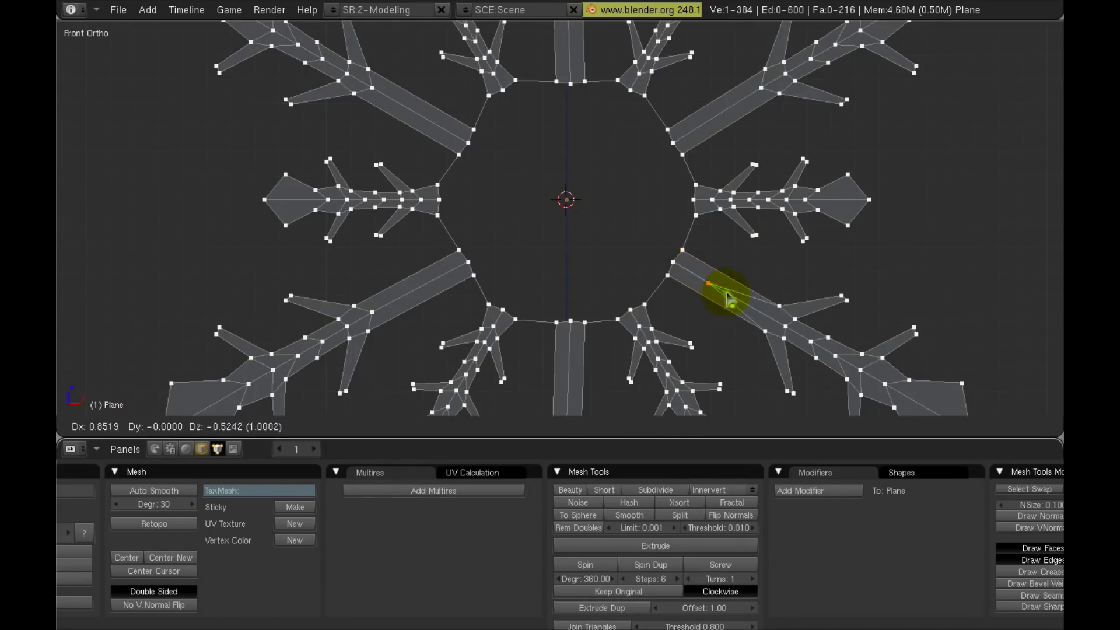
left_click(769, 322)
scroll(610, 242, "down", 3)
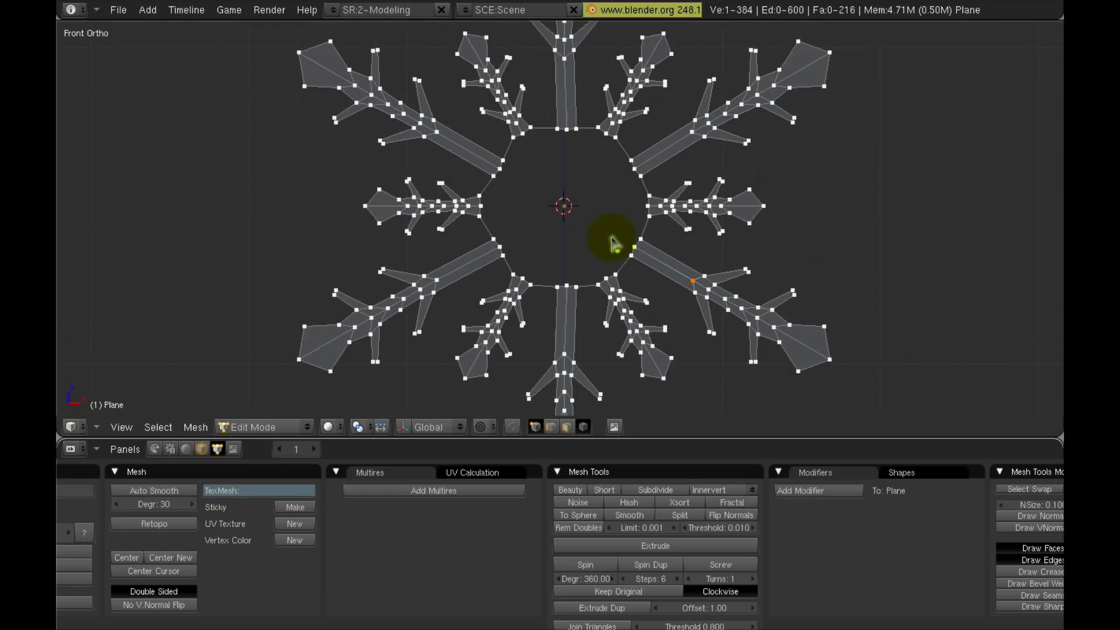
scroll(612, 242, "up", 3)
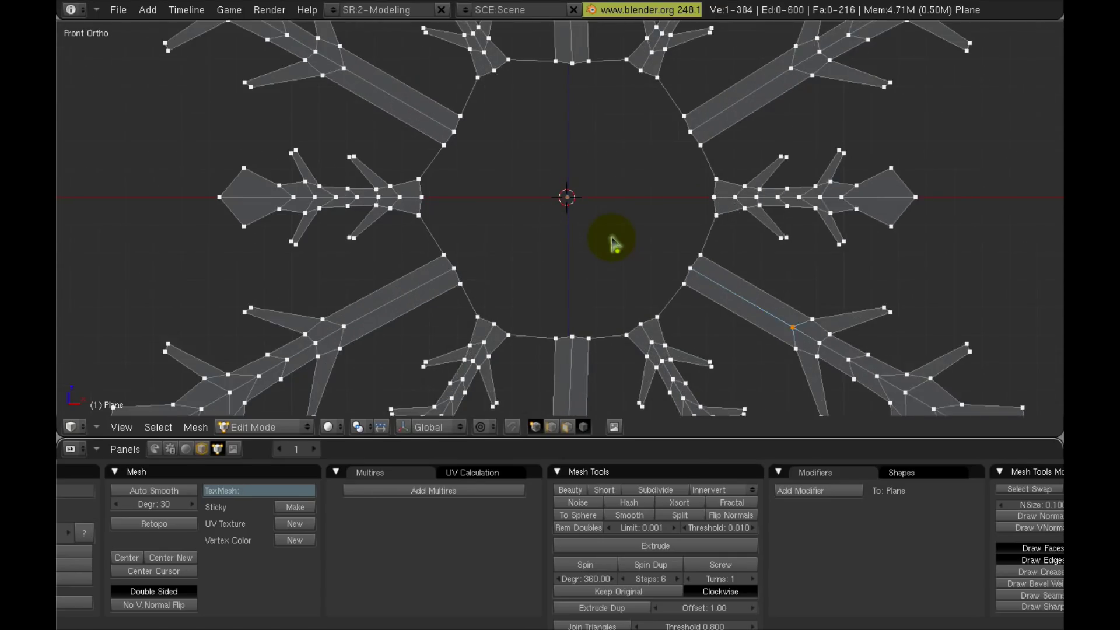
Paint-select all vertices of the inner ring and round them into a circle with To Sphere at 100 percent.
scroll(612, 242, "up", 1)
scroll(675, 155, "down", 1)
key("a")
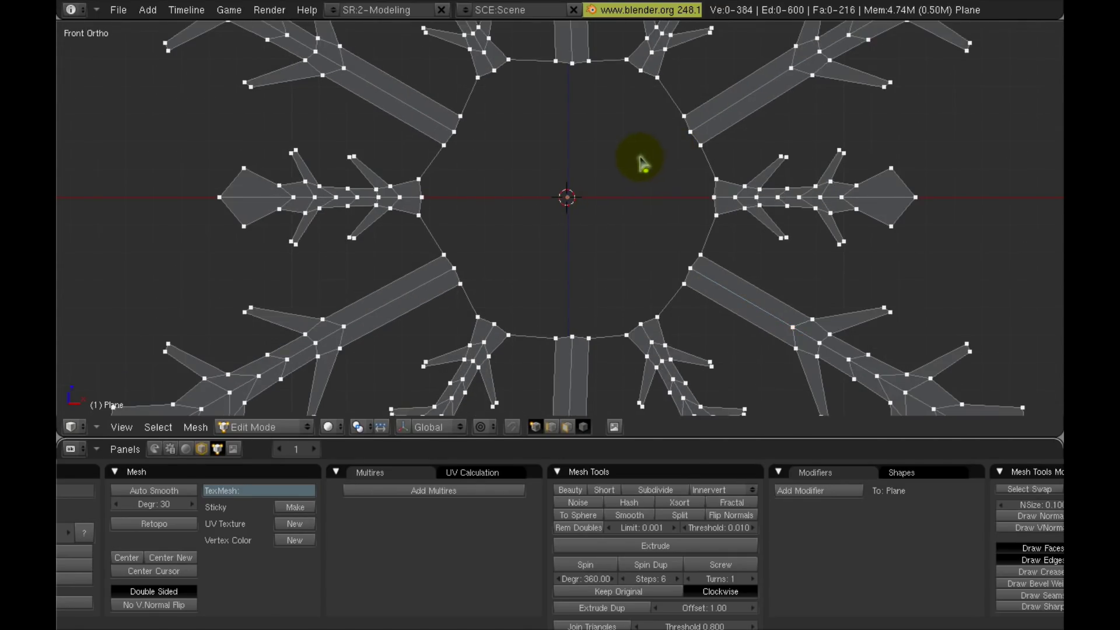
key("b")
key("b")
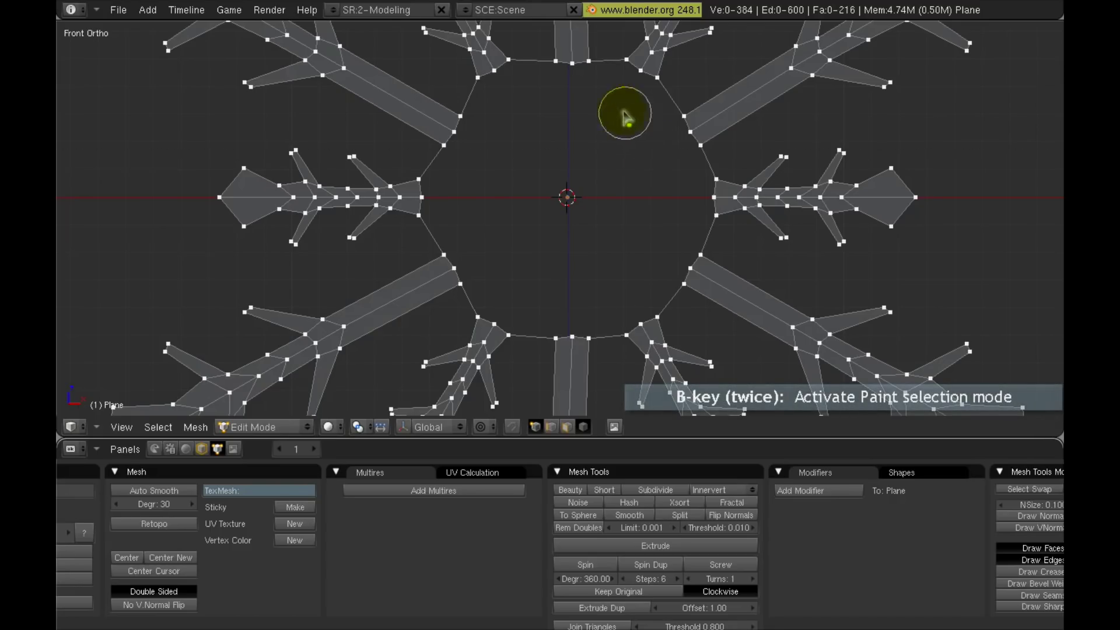
mouse_move(565, 80)
left_mouse_down()
mouse_move(627, 80)
mouse_move(669, 122)
mouse_move(699, 187)
mouse_move(700, 242)
mouse_move(653, 302)
mouse_move(595, 323)
mouse_move(498, 308)
mouse_move(465, 250)
mouse_move(449, 180)
mouse_move(441, 218)
mouse_move(461, 121)
mouse_move(503, 80)
mouse_move(544, 110)
mouse_move(559, 143)
left_mouse_up()
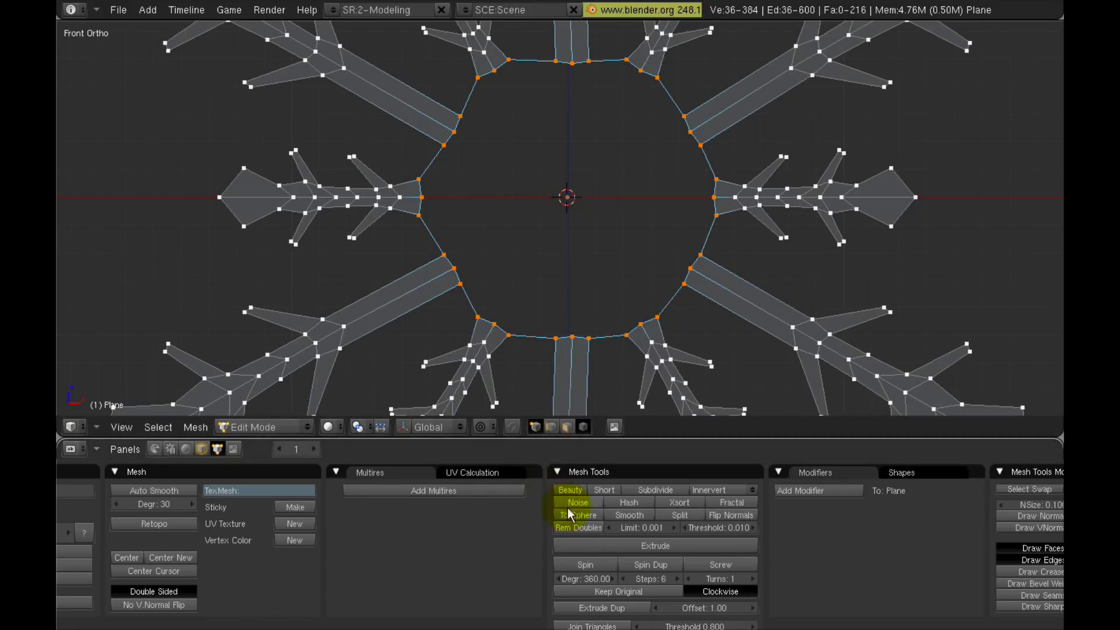
left_click(588, 518)
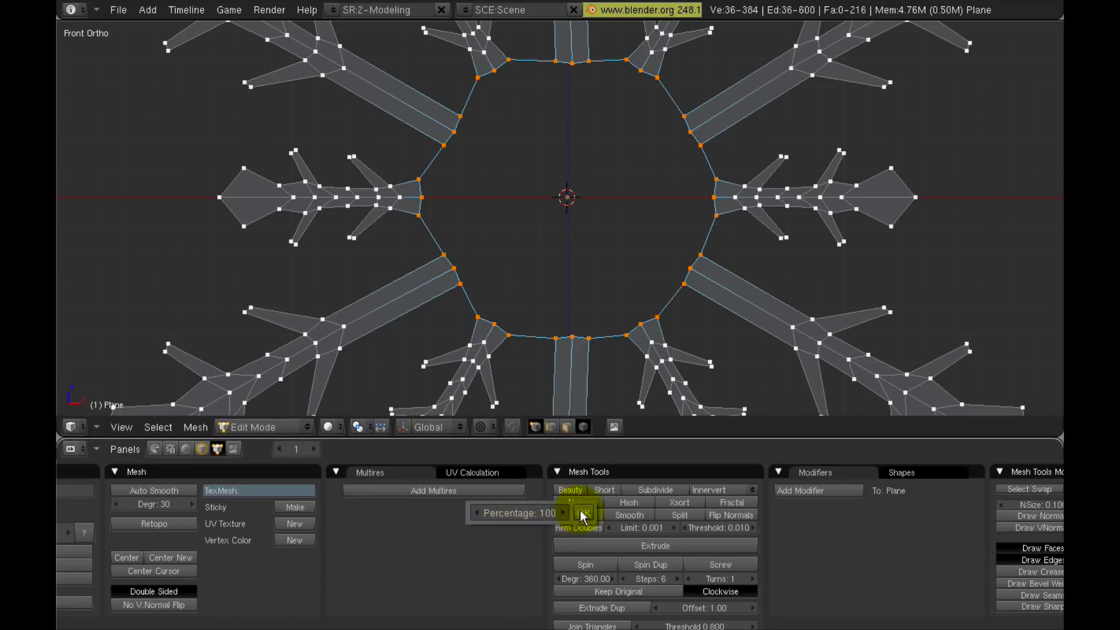
left_click(584, 513)
Scale the selected inner ring down slightly toward the snowflake's centre.
scroll(649, 157, "down", 2)
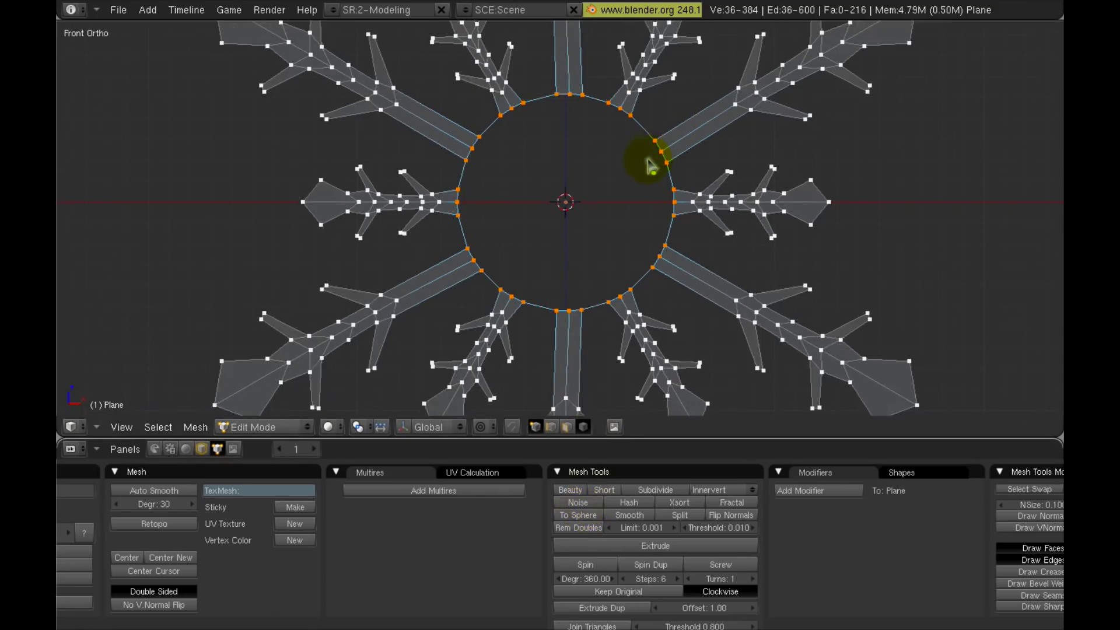
scroll(651, 169, "down", 1)
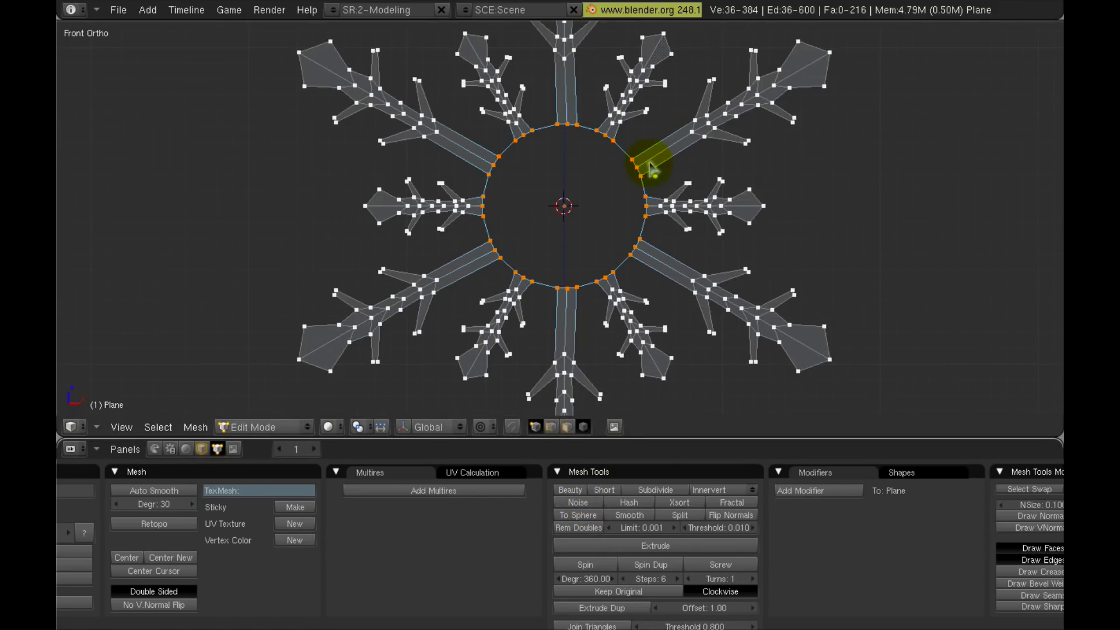
scroll(627, 192, "up", 1)
key("s")
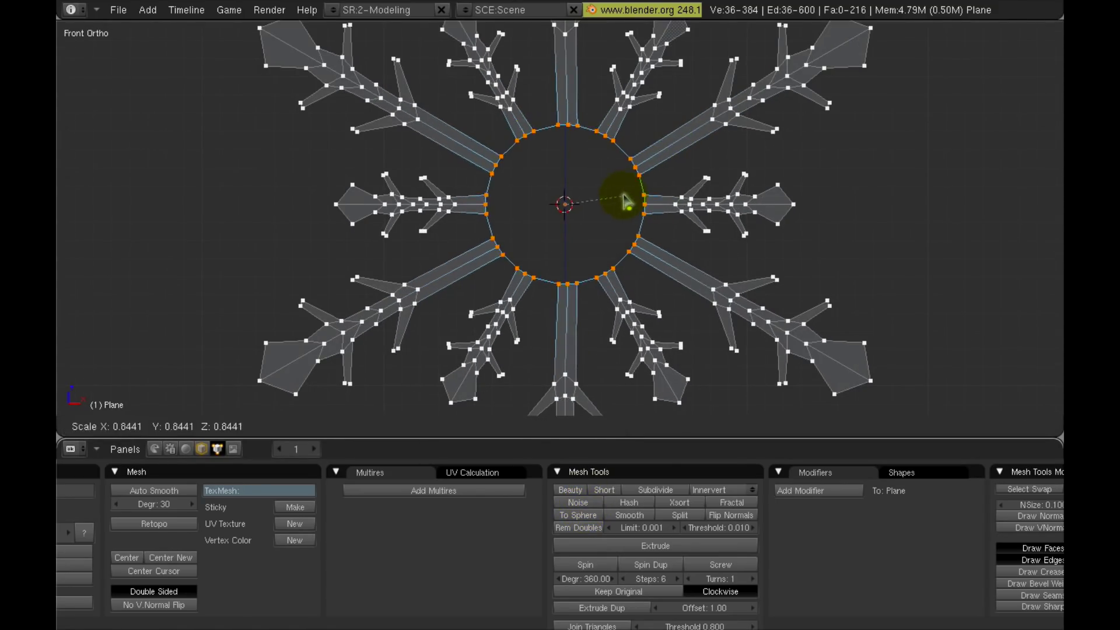
left_click(632, 202)
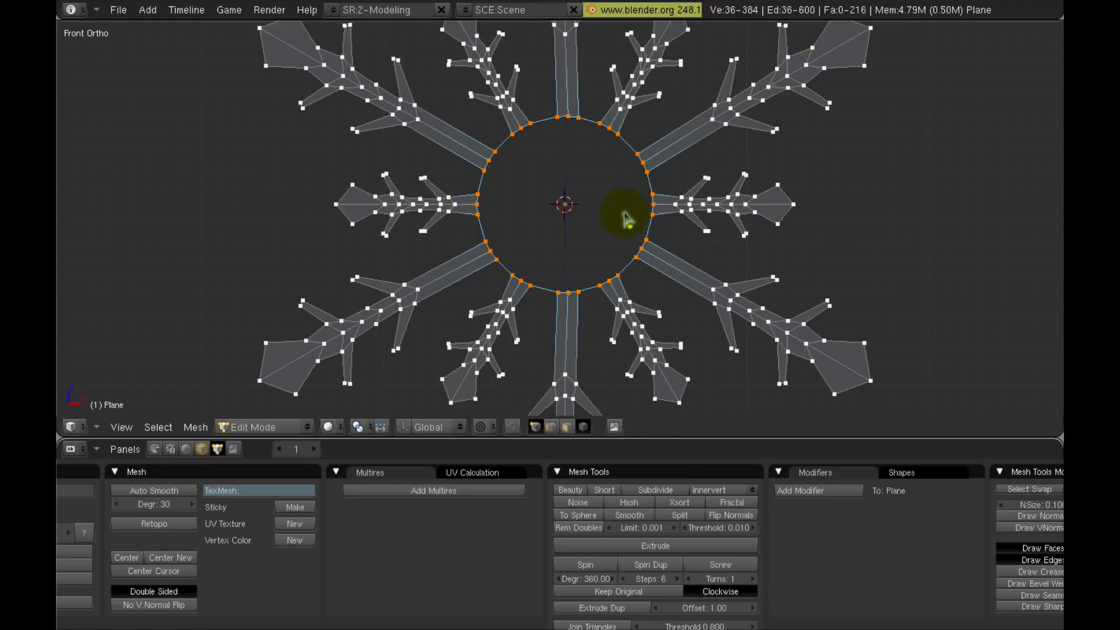
Extrude only the edges of the inner ring inward twice, scaling the first new loop to about 0.88 and the second to about 0.8.
key("e")
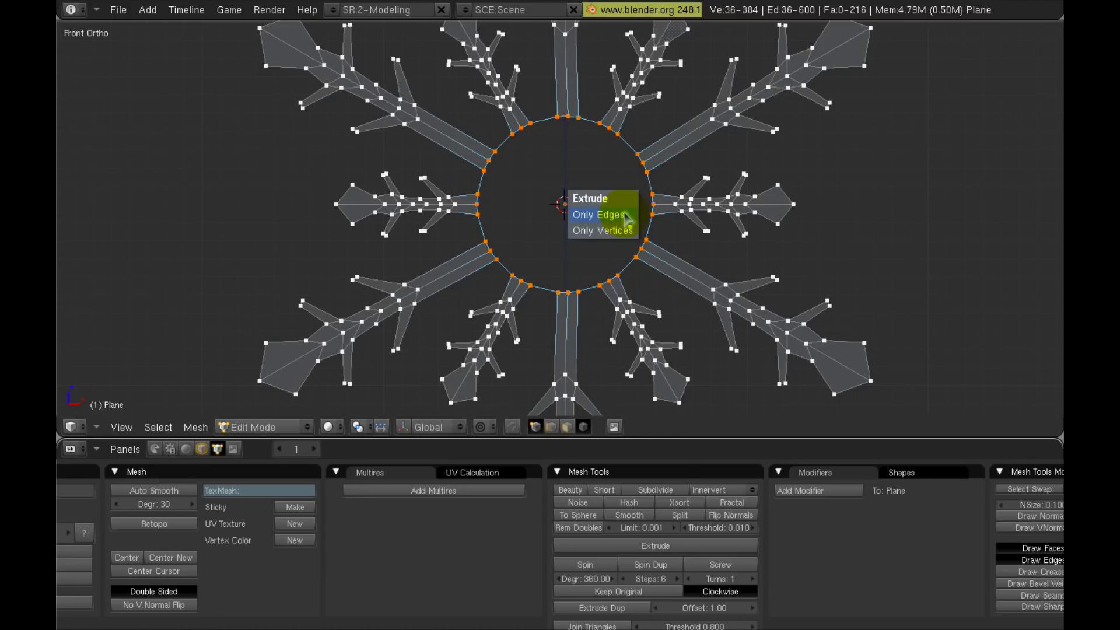
left_click(626, 217)
key("s")
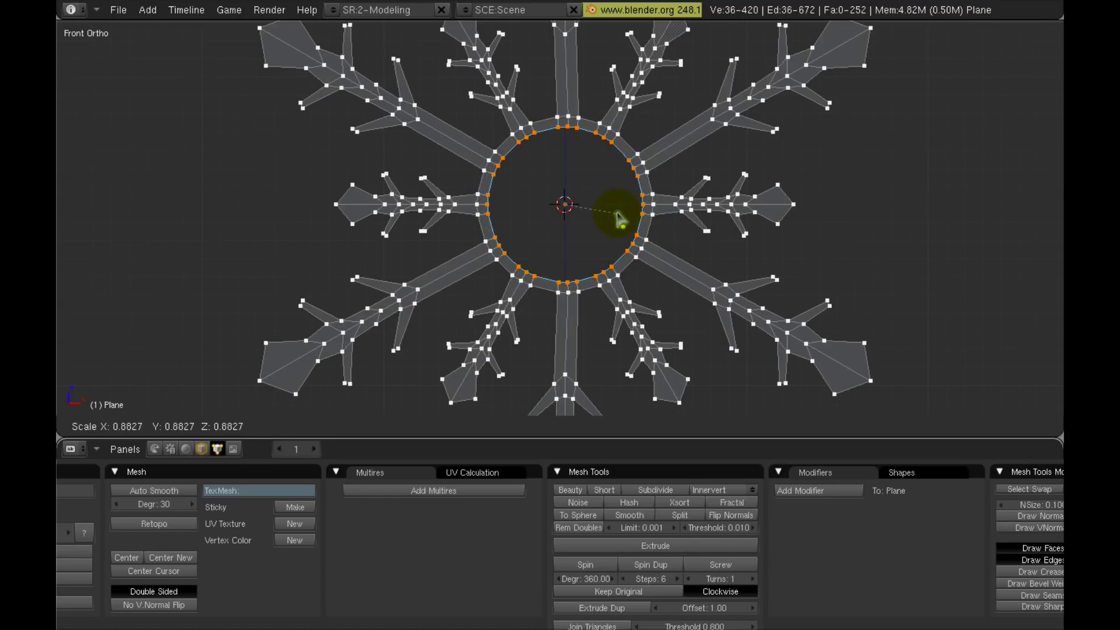
left_click(620, 219)
key("e")
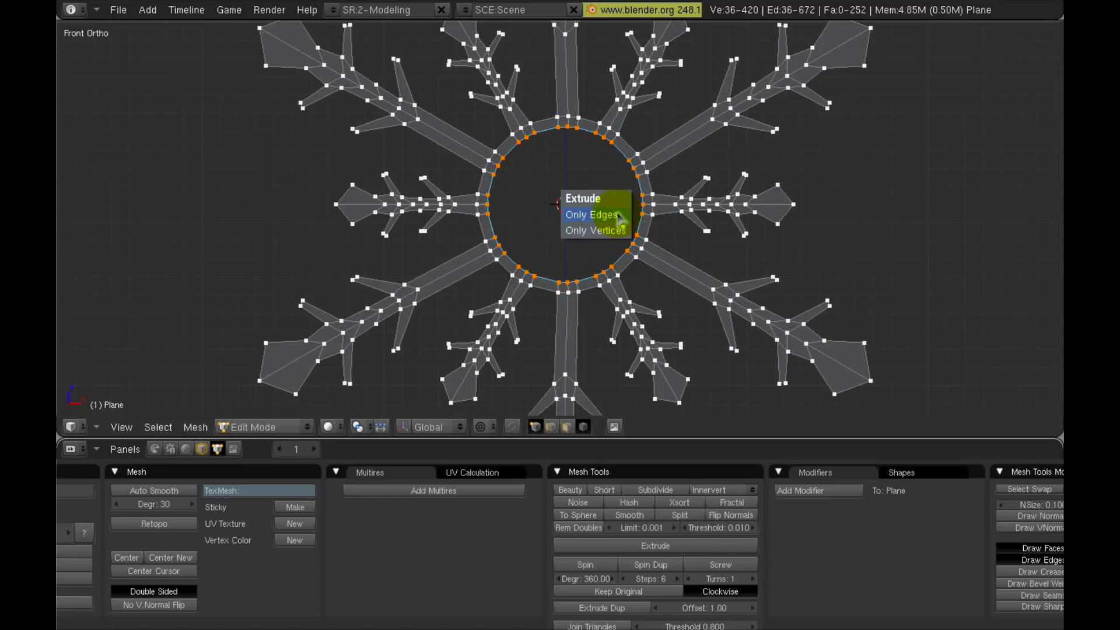
left_click(620, 215)
key("s")
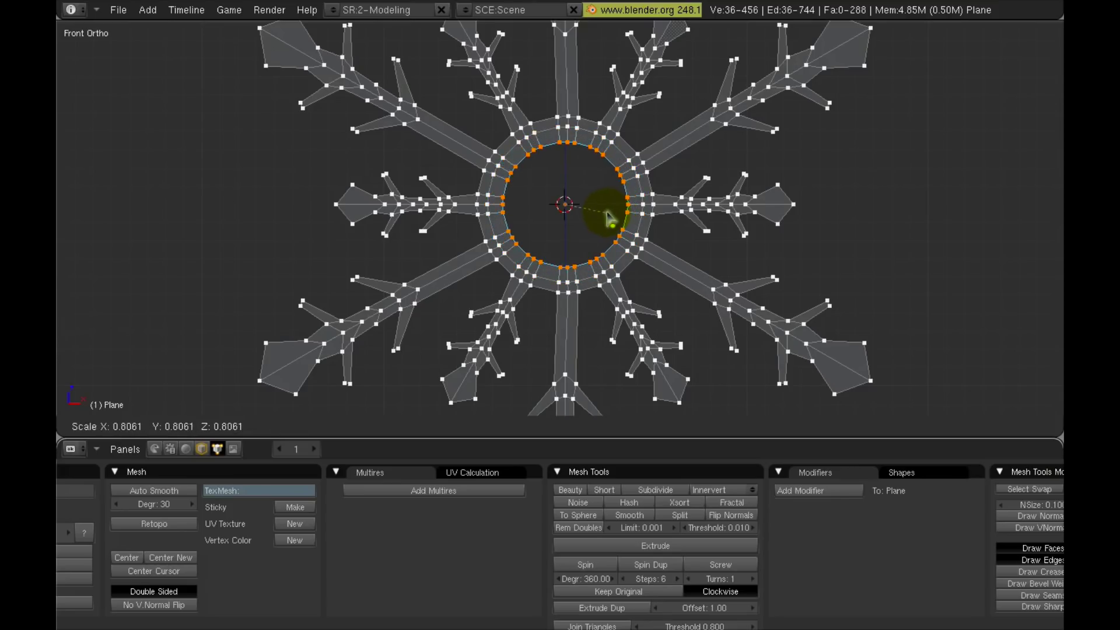
left_click(607, 215)
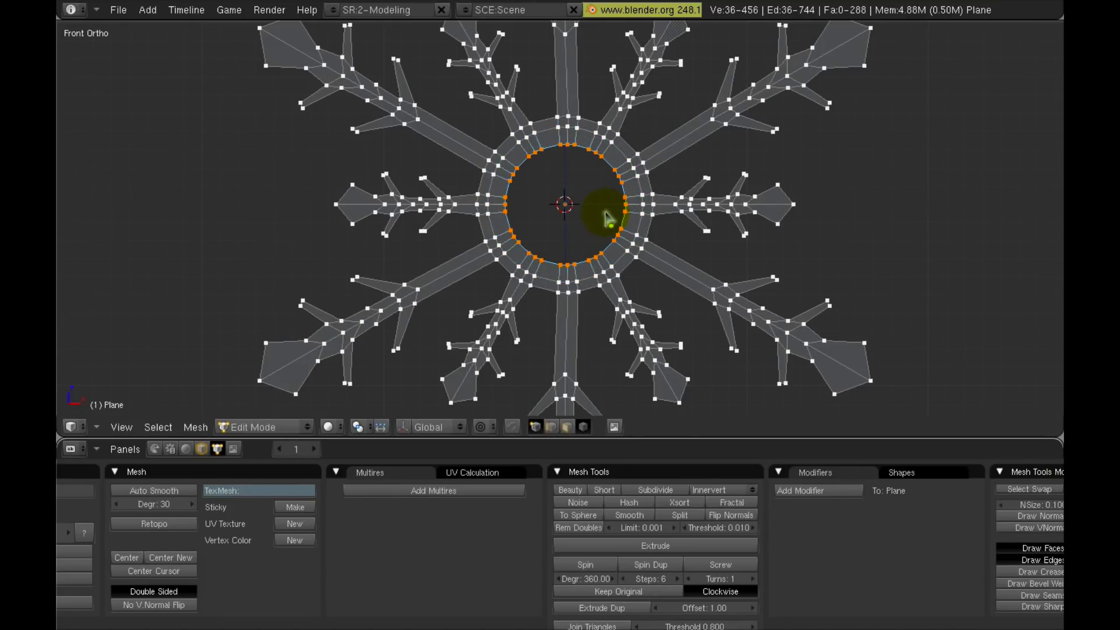
Extrude the innermost loop's edges once more and scale the new loop inward to about 0.71.
key("e")
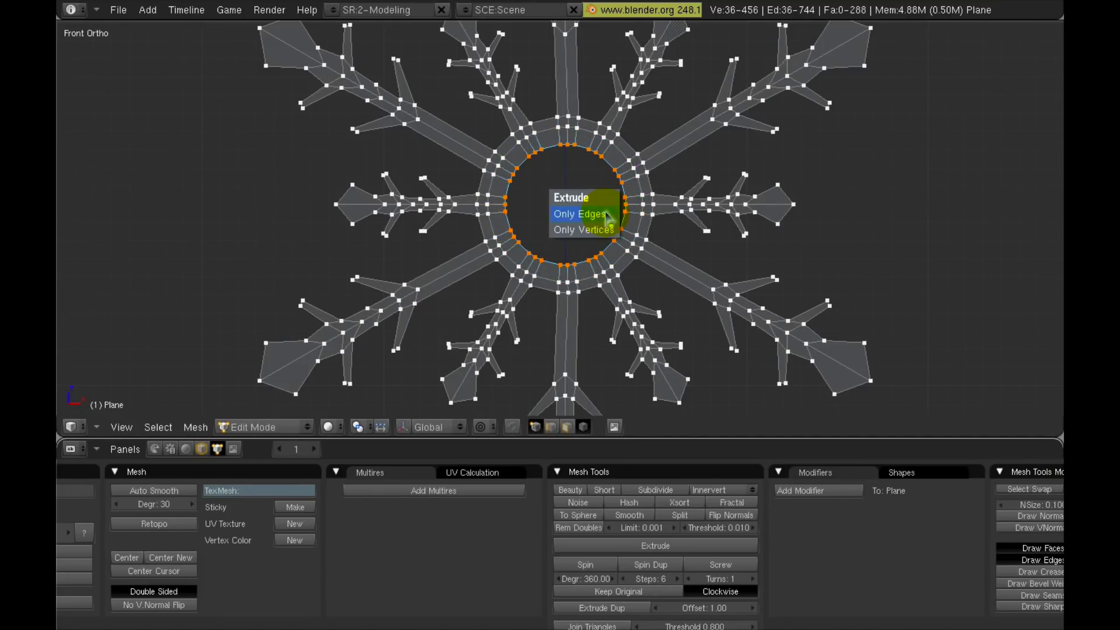
left_click(606, 214)
key("s")
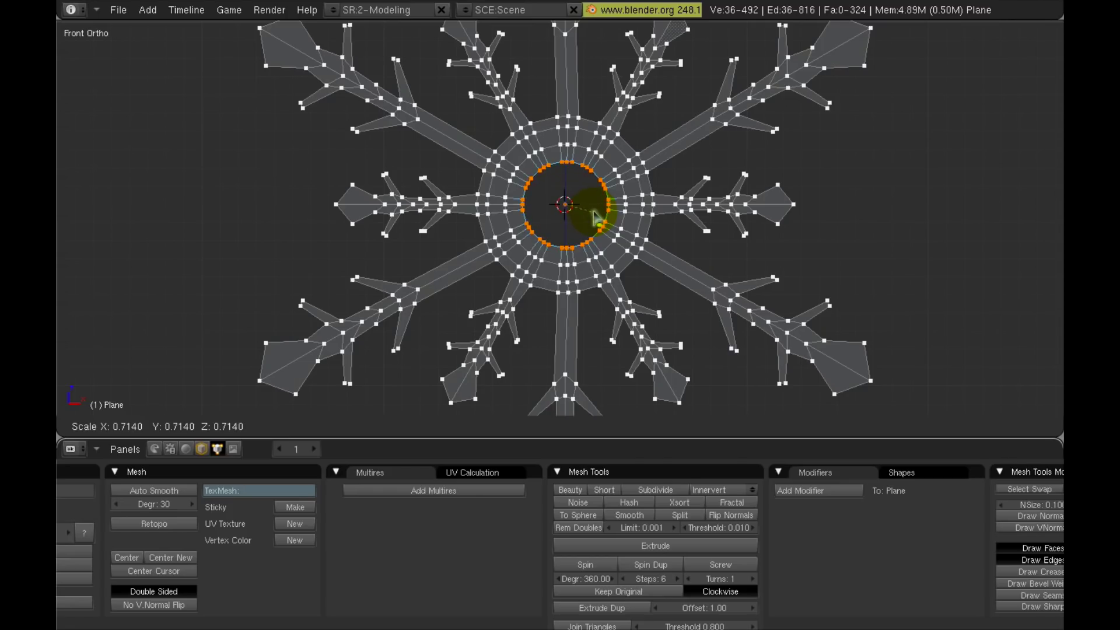
left_click(595, 217)
Fill the centre by extruding the innermost edges, scaling them to 0 and merging the coincident vertices with Remove Doubles.
key("e")
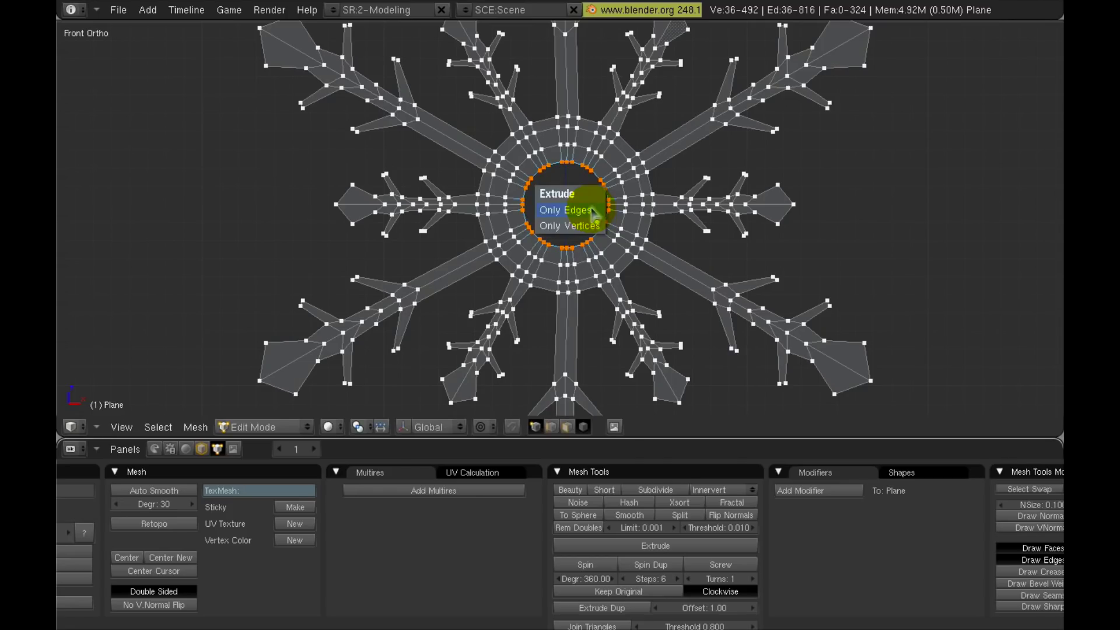
left_click(594, 214)
key("s")
key("KP_0")
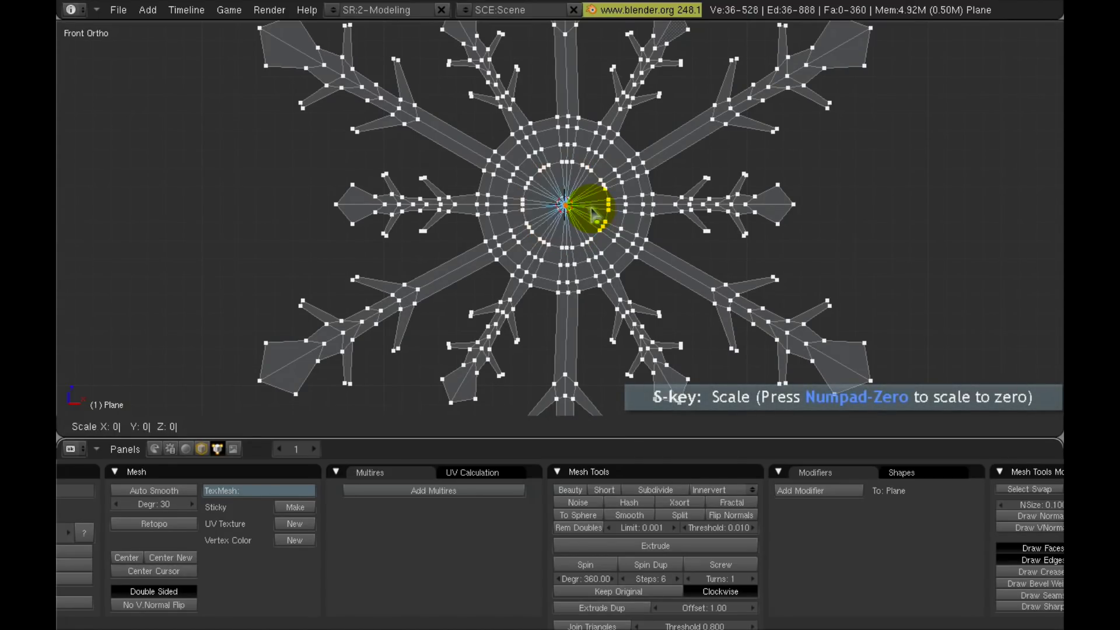
left_click(593, 215)
key("w")
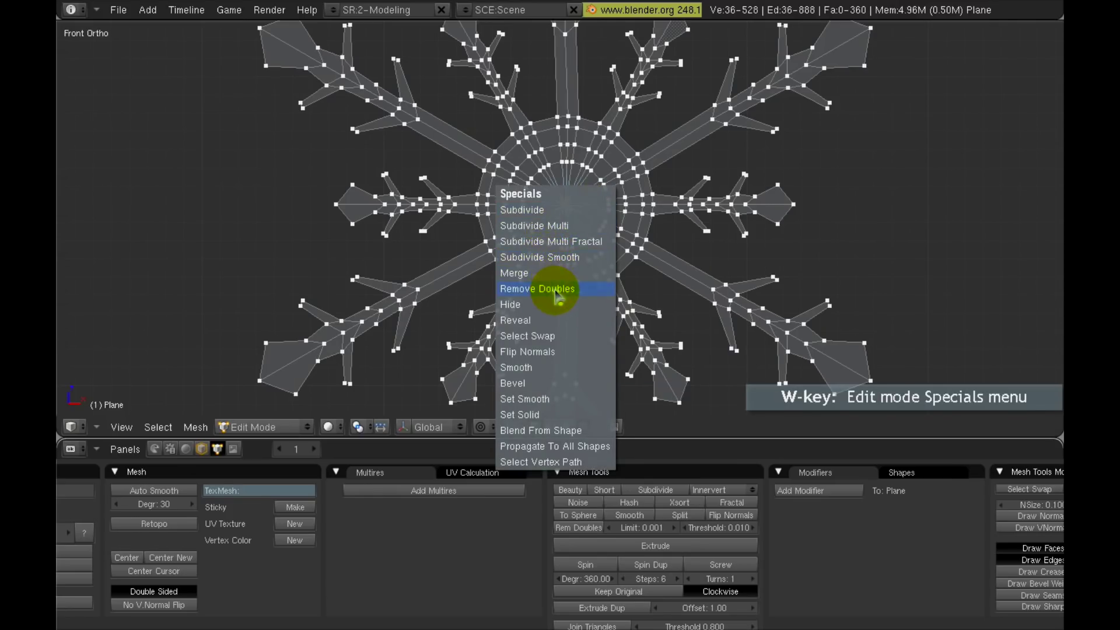
left_click(555, 289)
right_click(584, 193)
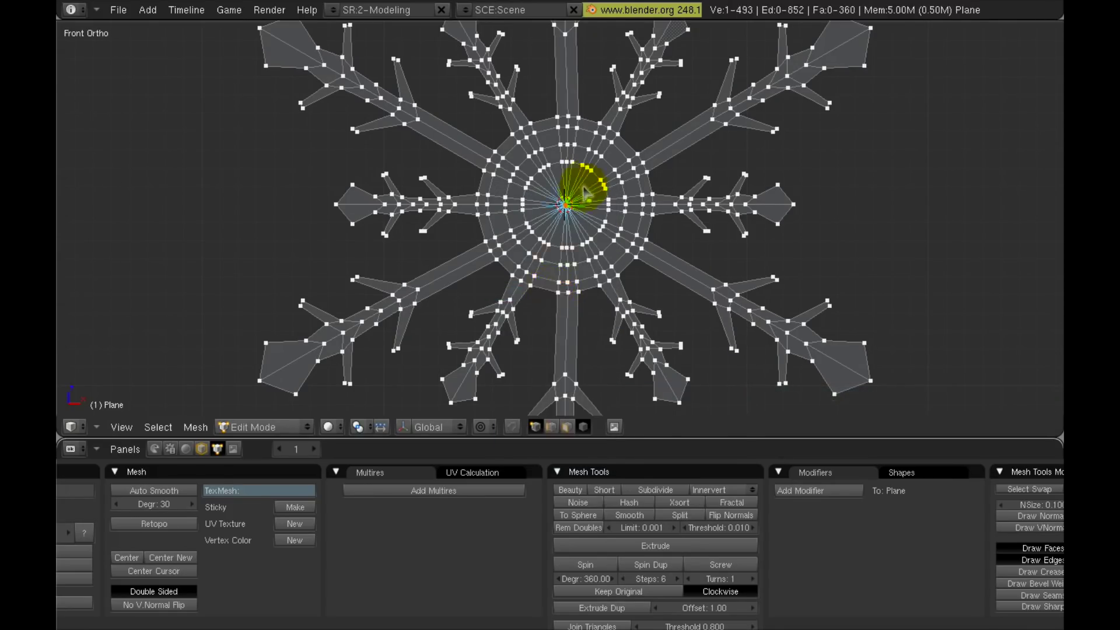
Switch the mesh selection mode to faces around the snowflake's centre.
scroll(585, 192, "up", 4)
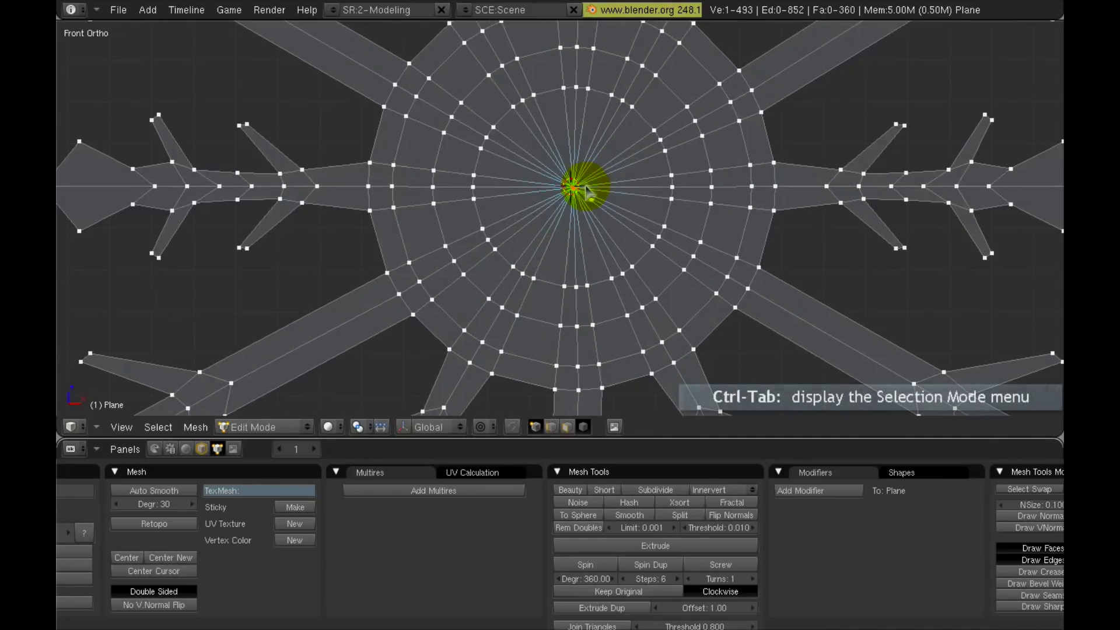
key("ctrl+Tab")
left_click(563, 218)
scroll(606, 169, "down", 2)
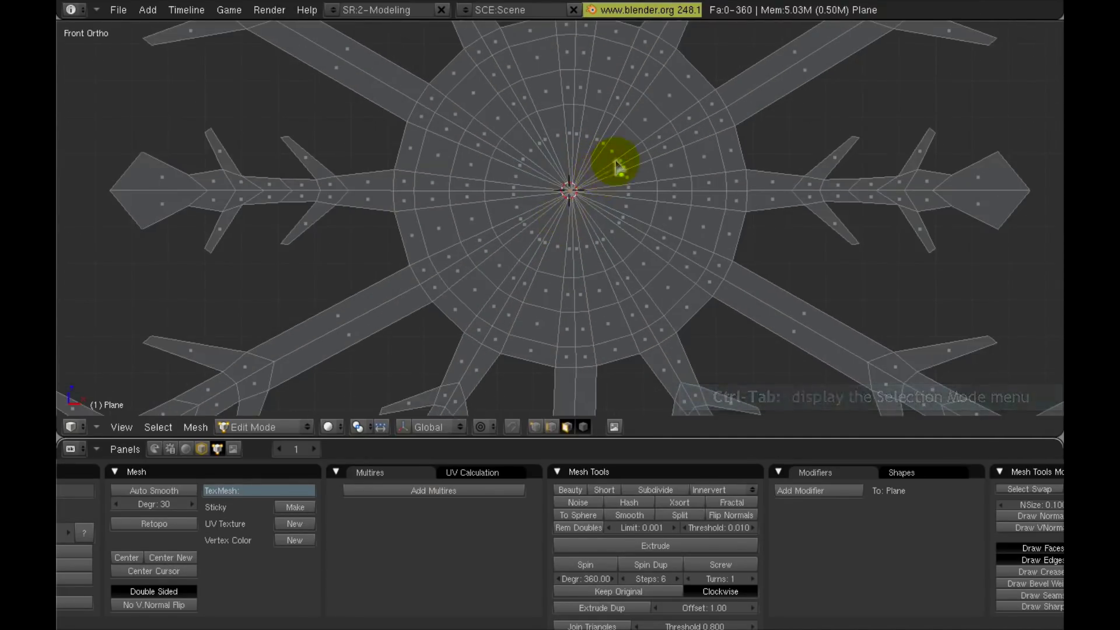
scroll(618, 153, "up", 2)
middle_click_drag(621, 157, 619, 176, "shift")
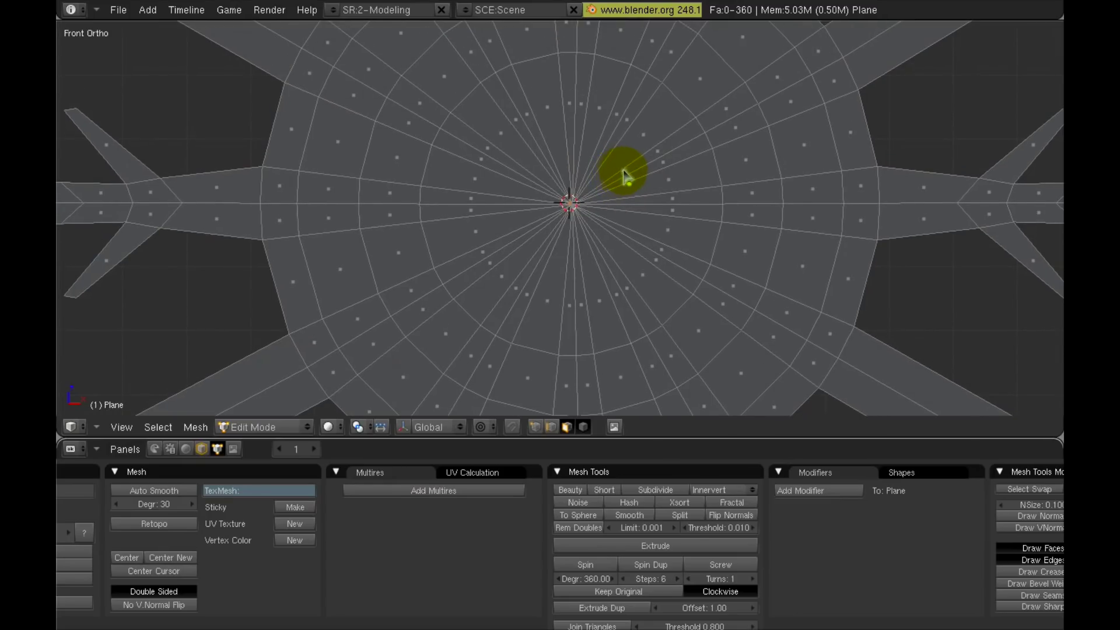
scroll(609, 148, "down", 2)
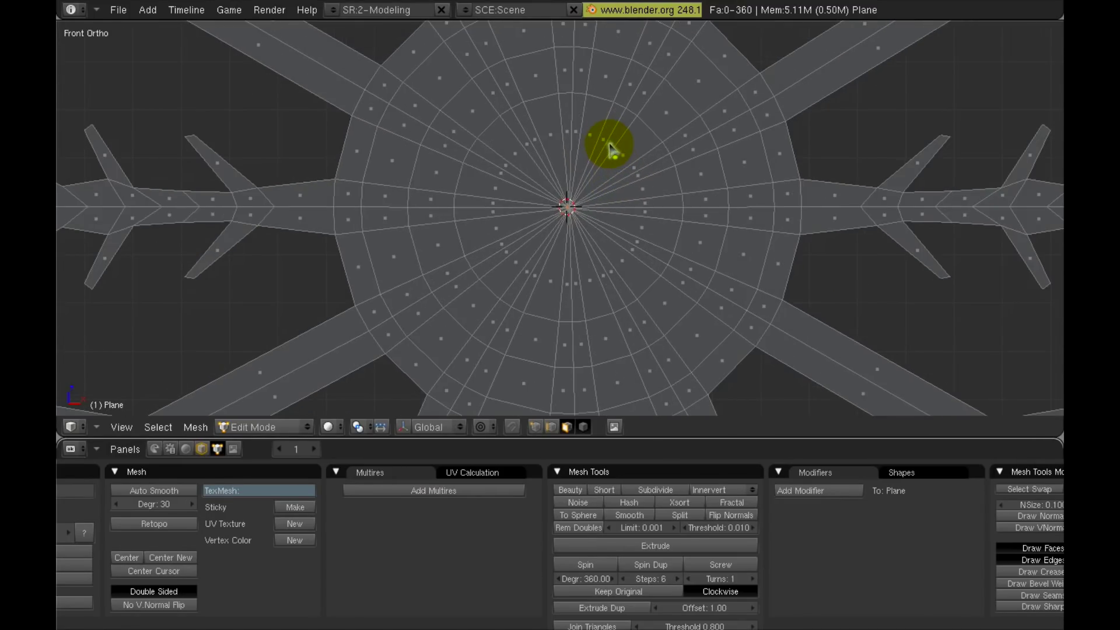
Recalculate the normals of all faces to the outside and clear the selection.
key("a")
key("ctrl+n")
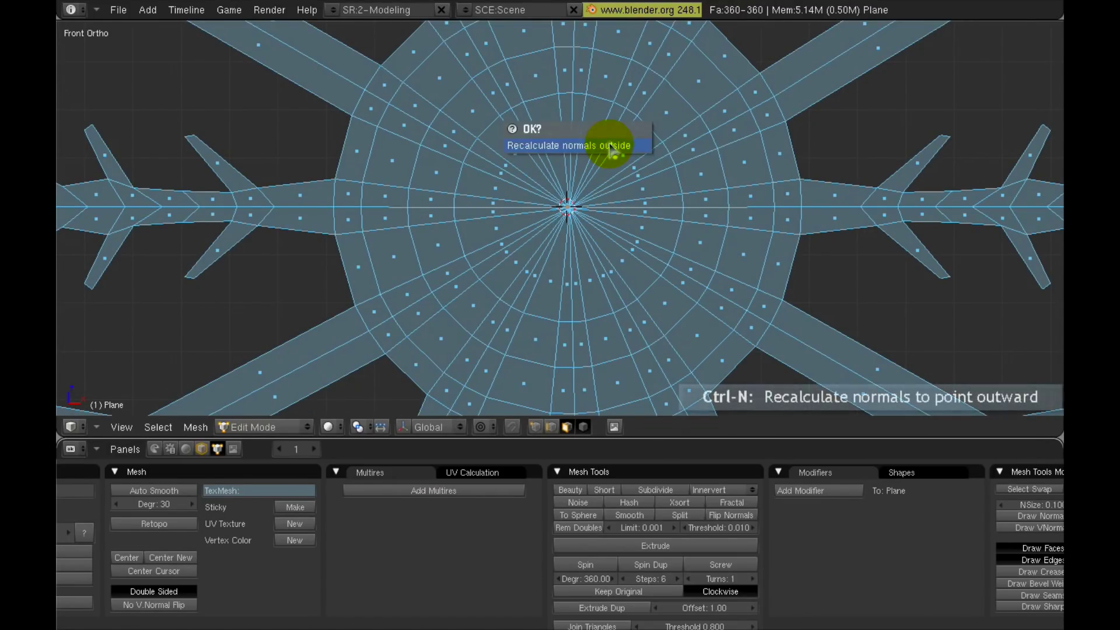
left_click(609, 145)
key("a")
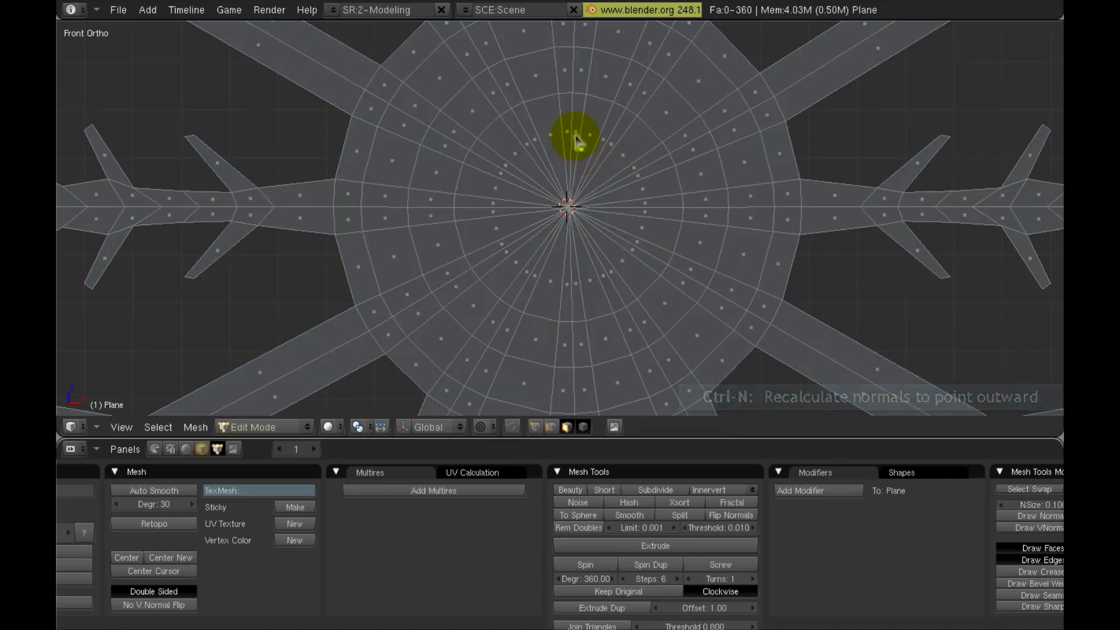
Paint-select the two narrow centre triangles in line with the top branch, deselecting the adjacent wide one.
key("b")
key("b")
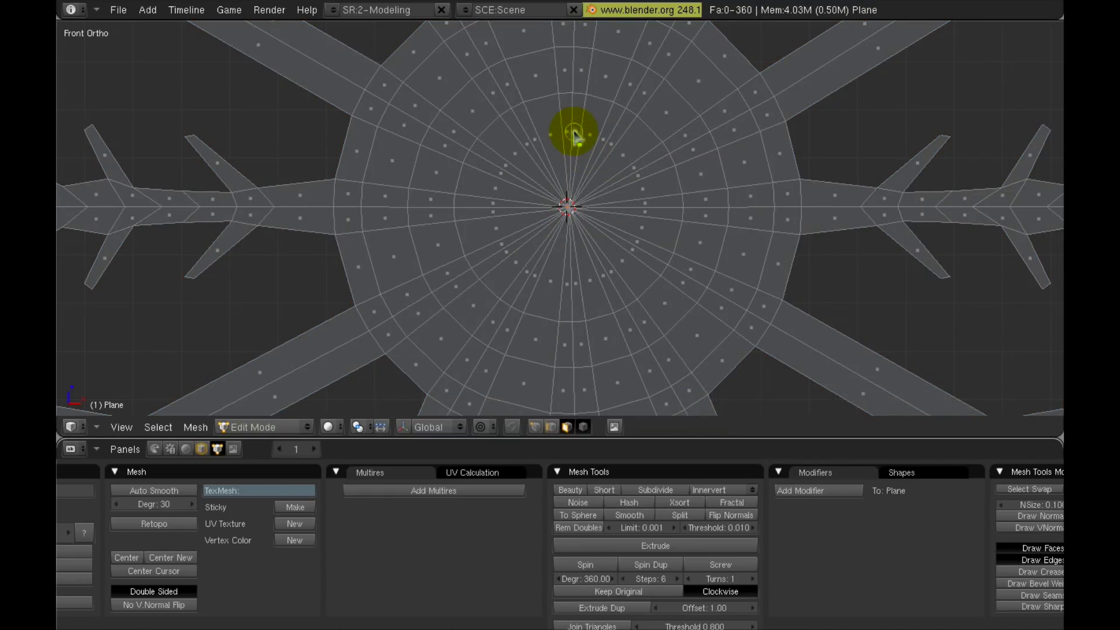
left_click(574, 133)
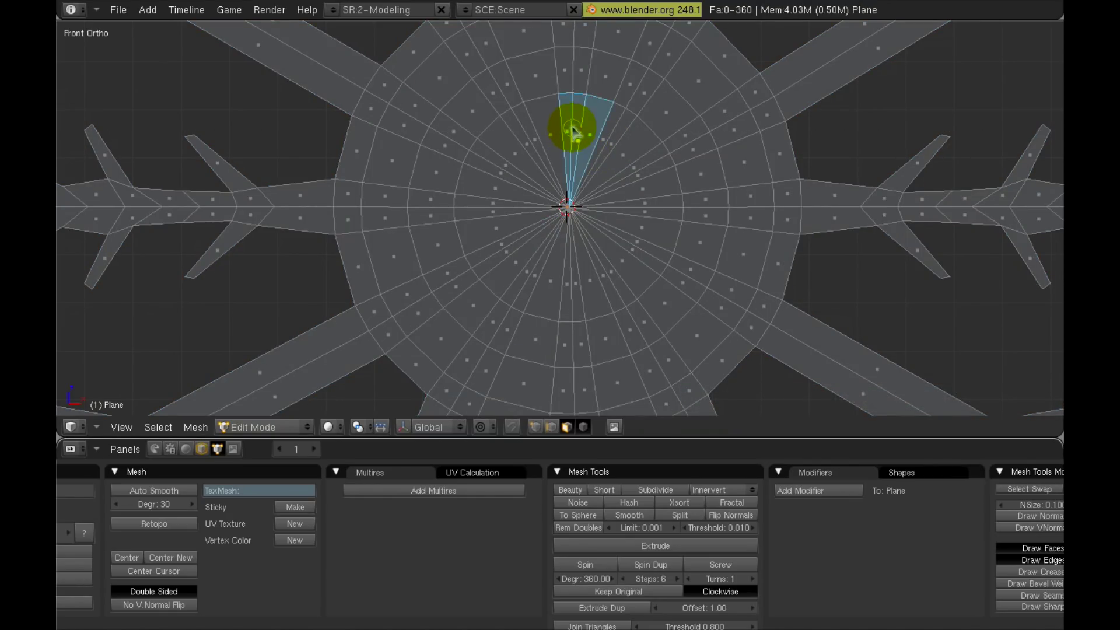
middle_click(590, 127)
right_click(607, 154)
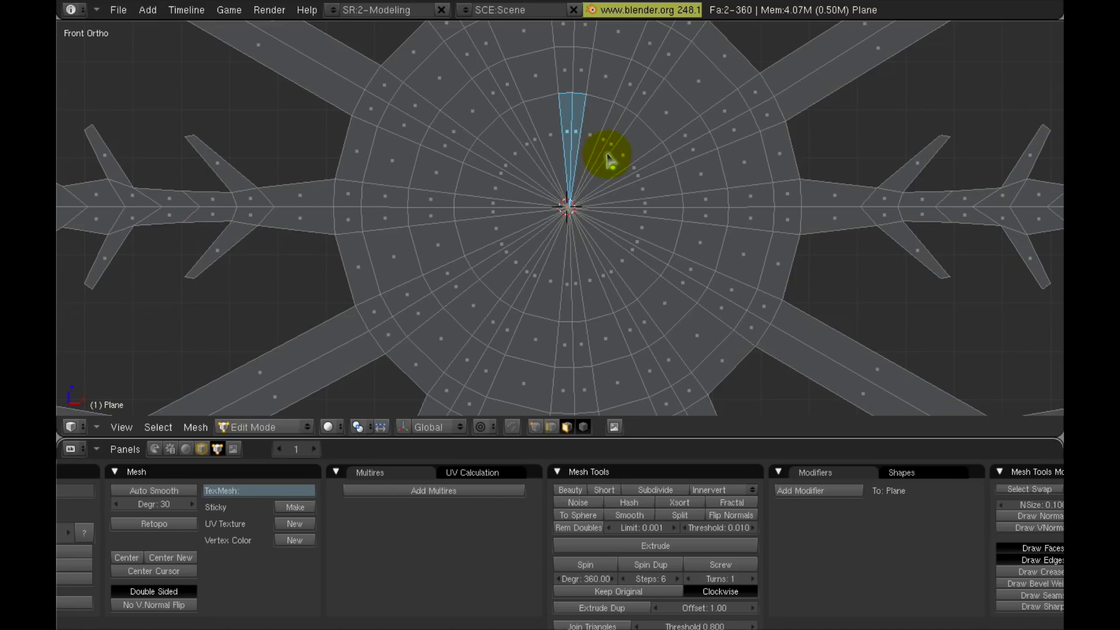
Add the pairs of narrow centre triangles in line with the other eleven branches to the face selection.
scroll(607, 154, "up", 3)
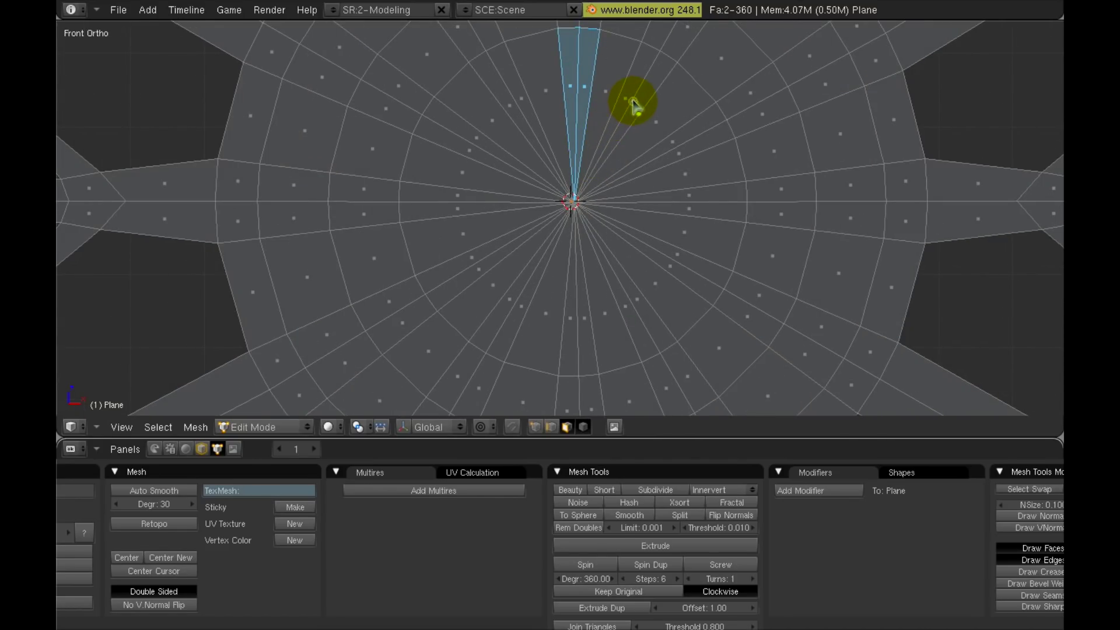
left_click(634, 104)
left_click(679, 148)
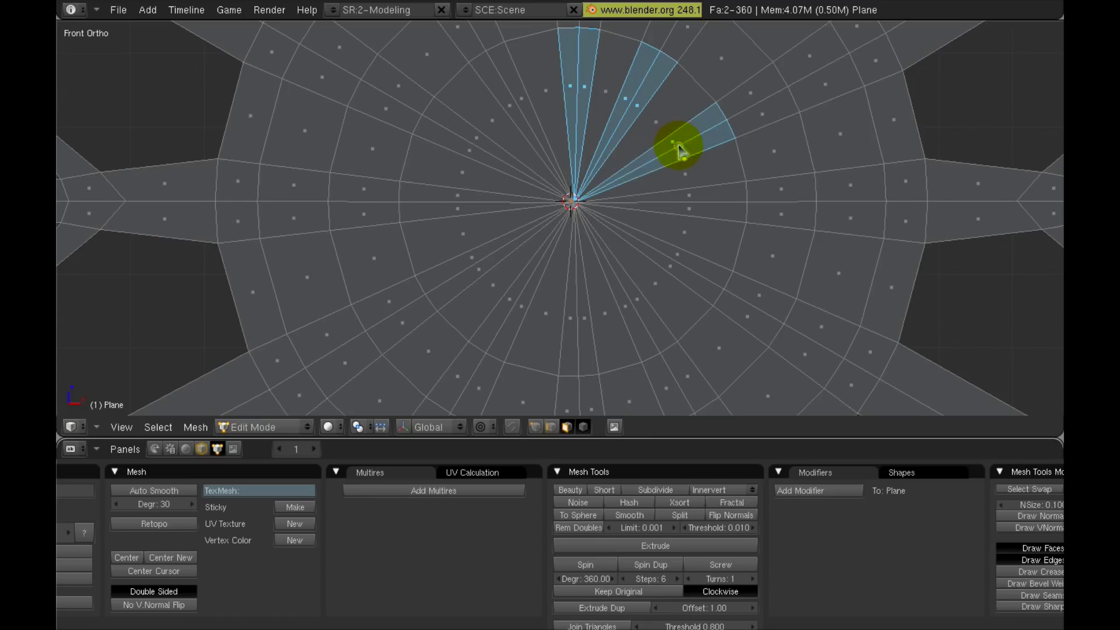
left_click(681, 203)
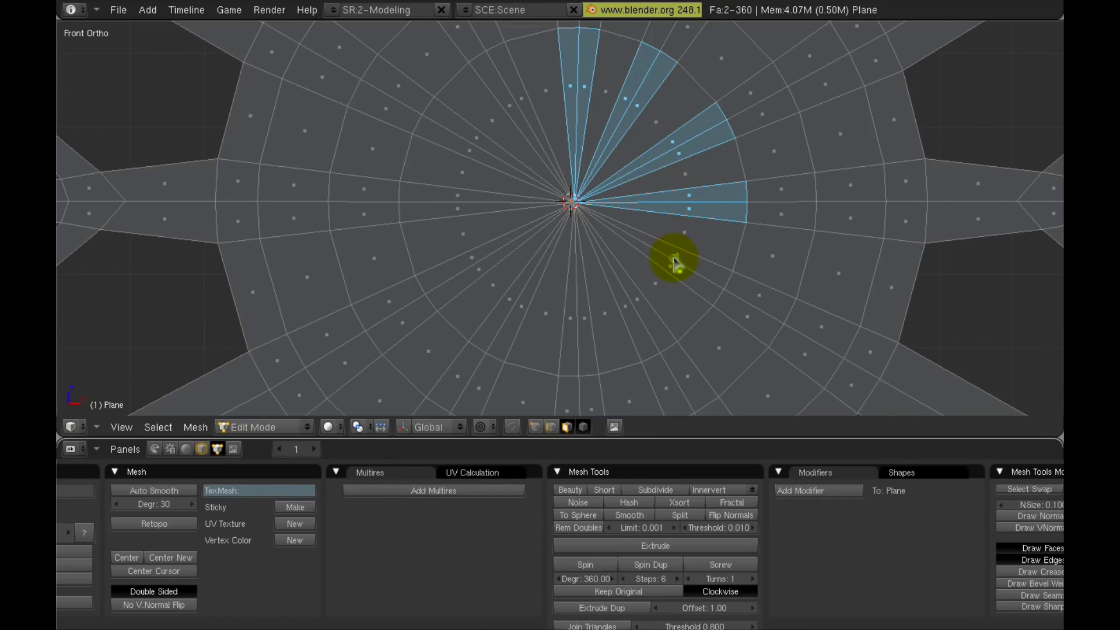
left_click(675, 260)
left_click(636, 310)
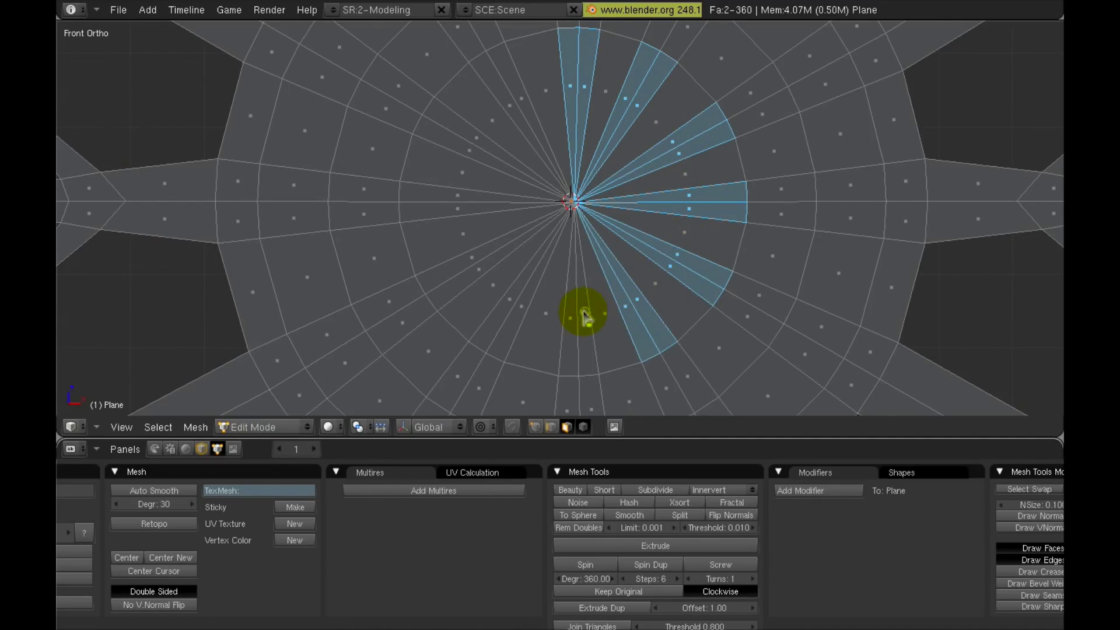
left_click(582, 317)
left_click(508, 307)
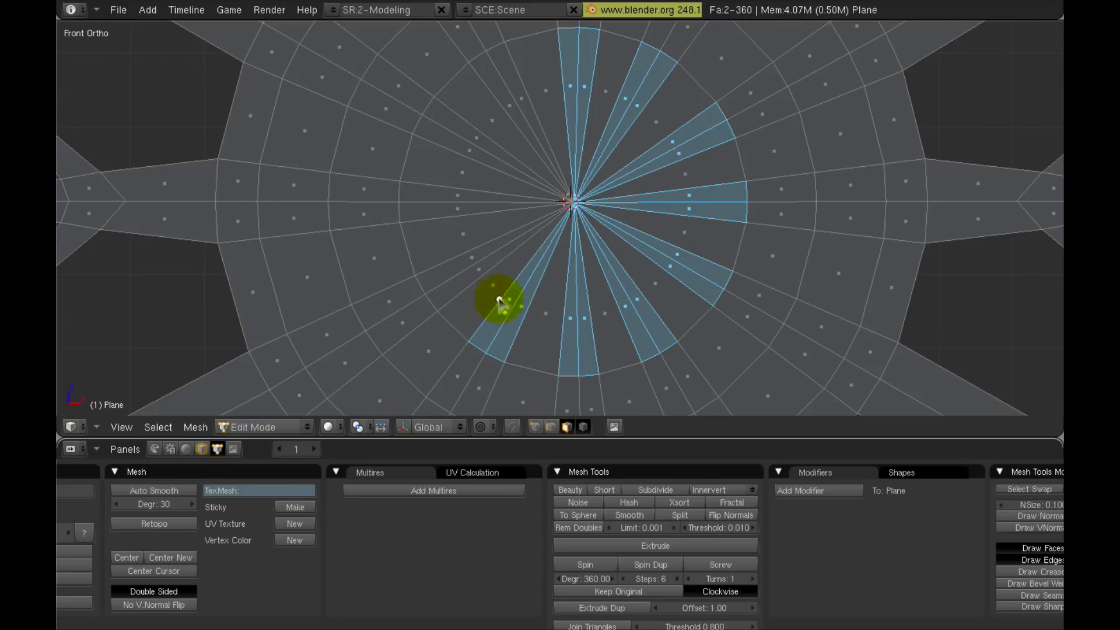
left_click(465, 260)
left_click(453, 200)
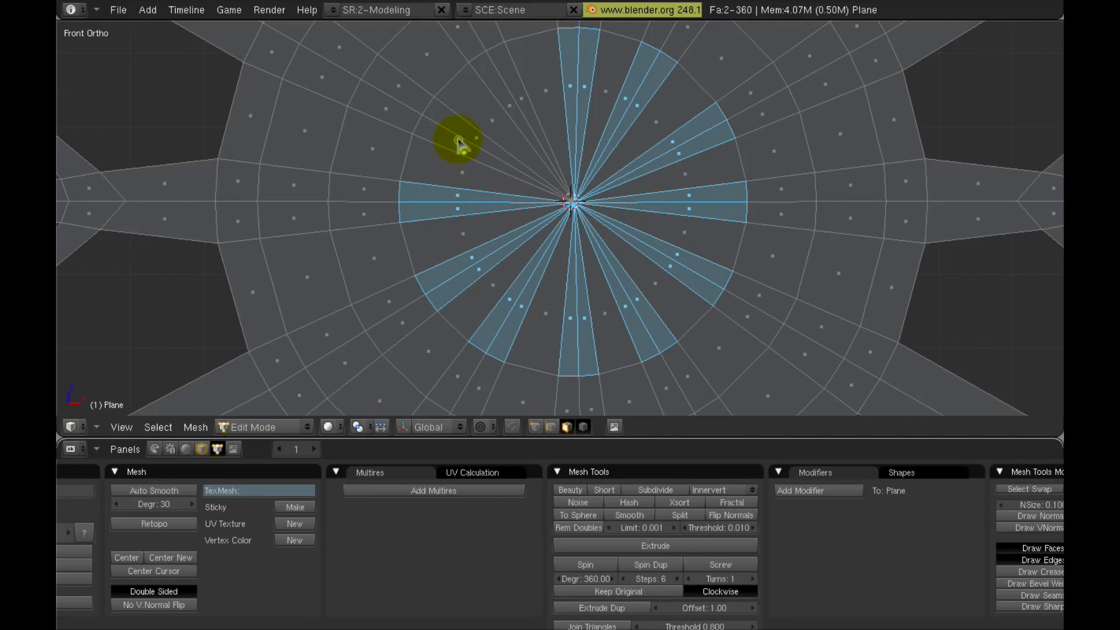
left_click(459, 141)
left_click(505, 88)
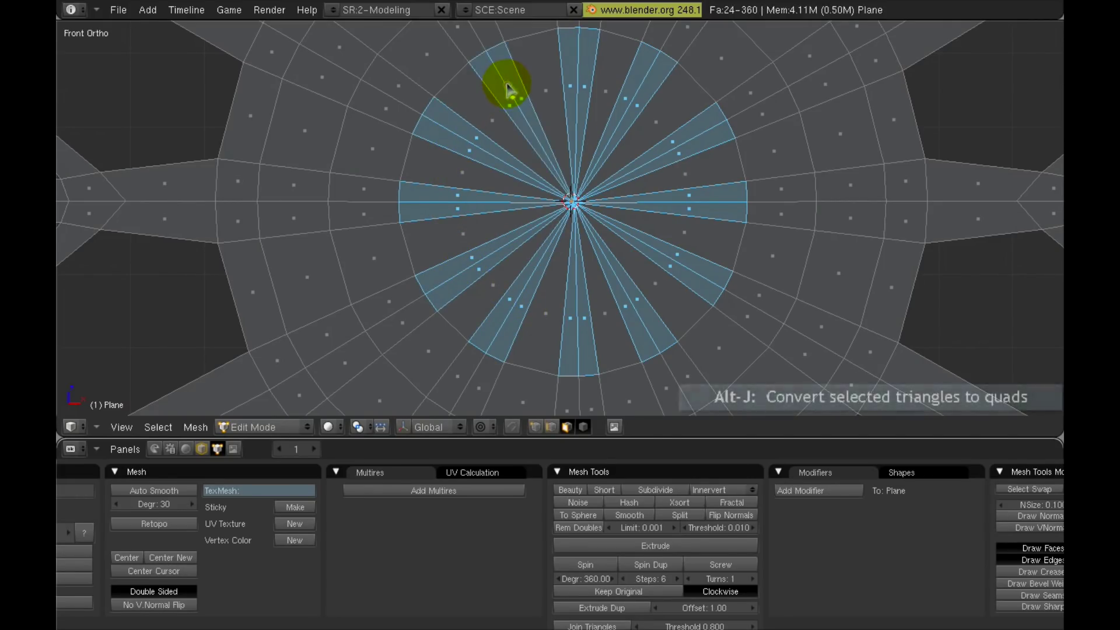
Convert the selected pairs of centre triangles to quads and clear the selection.
key("alt+j")
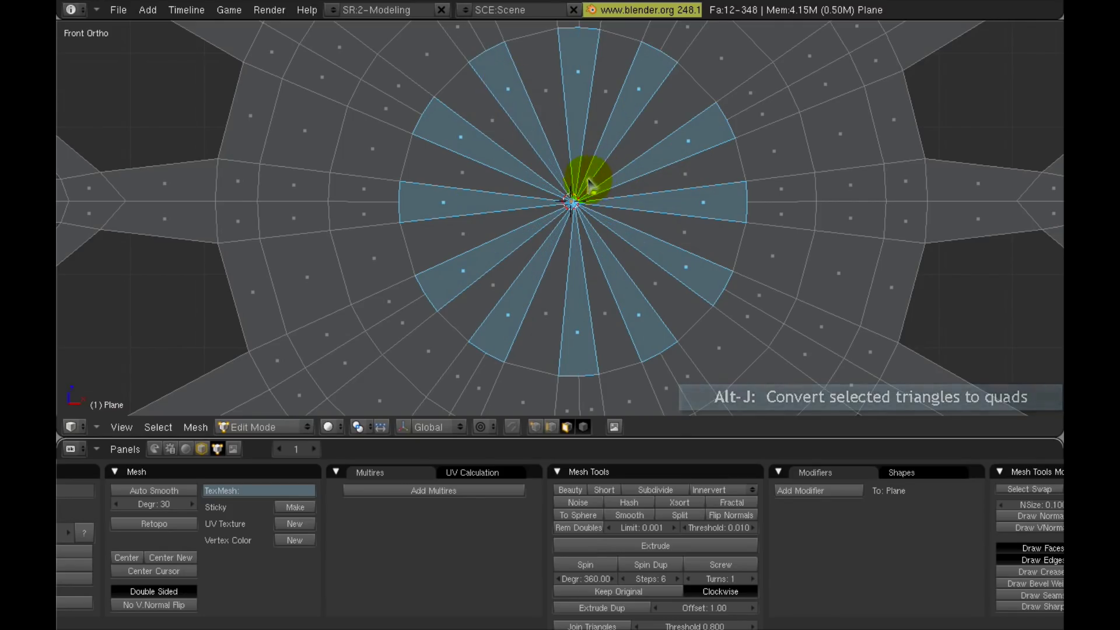
key("a")
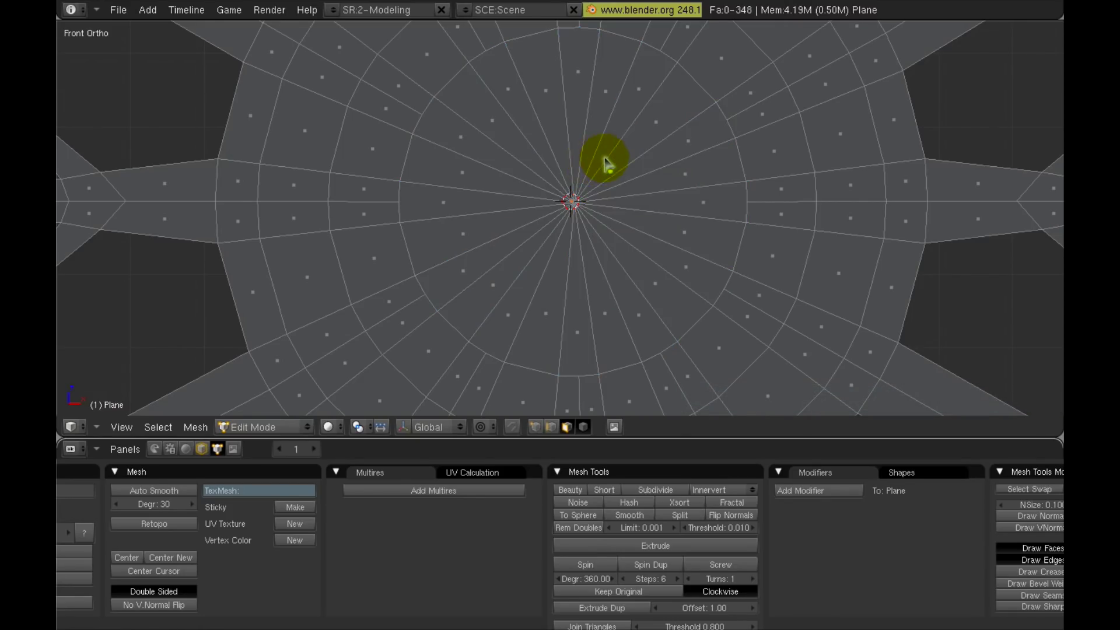
Delete the four wide faces between the diagonal branches in the first ring around the centre fan.
scroll(625, 150, "down", 1)
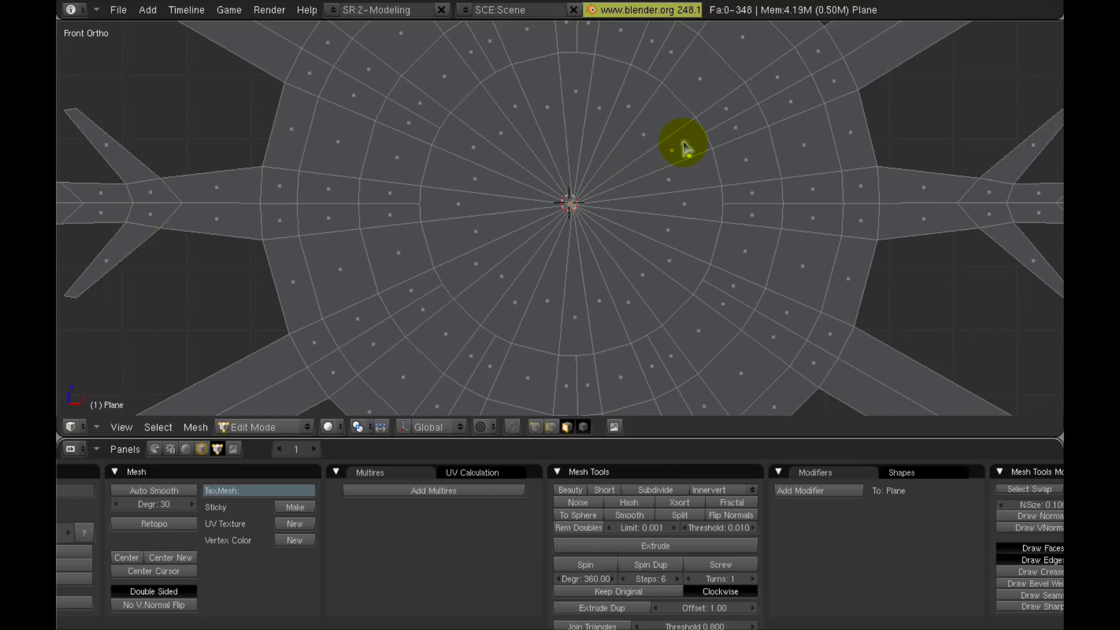
scroll(676, 134, "down", 2)
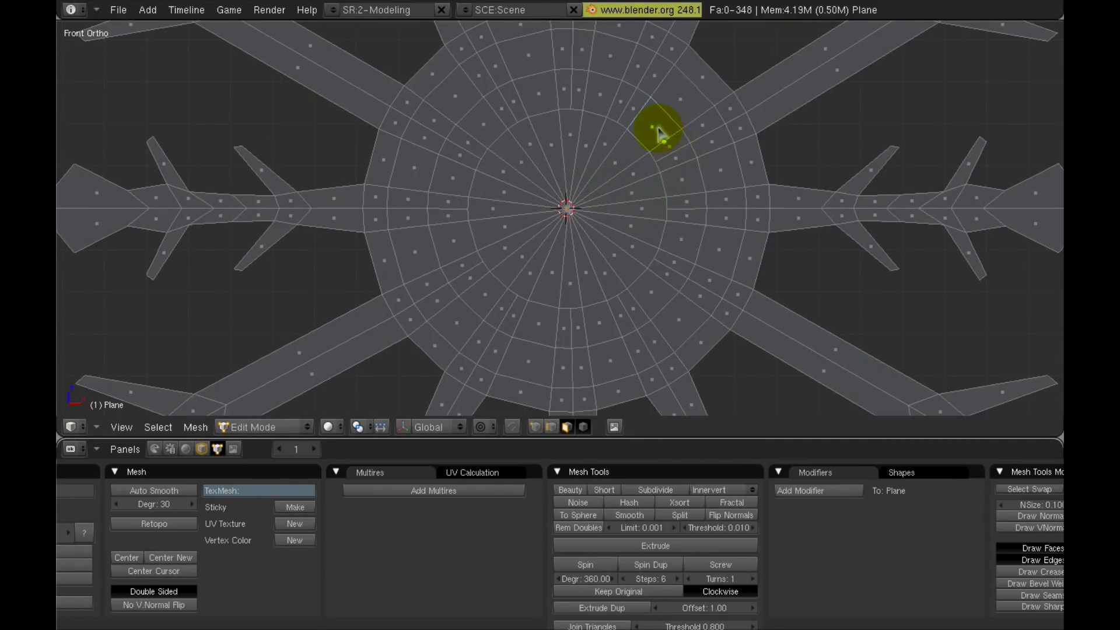
left_click(658, 133)
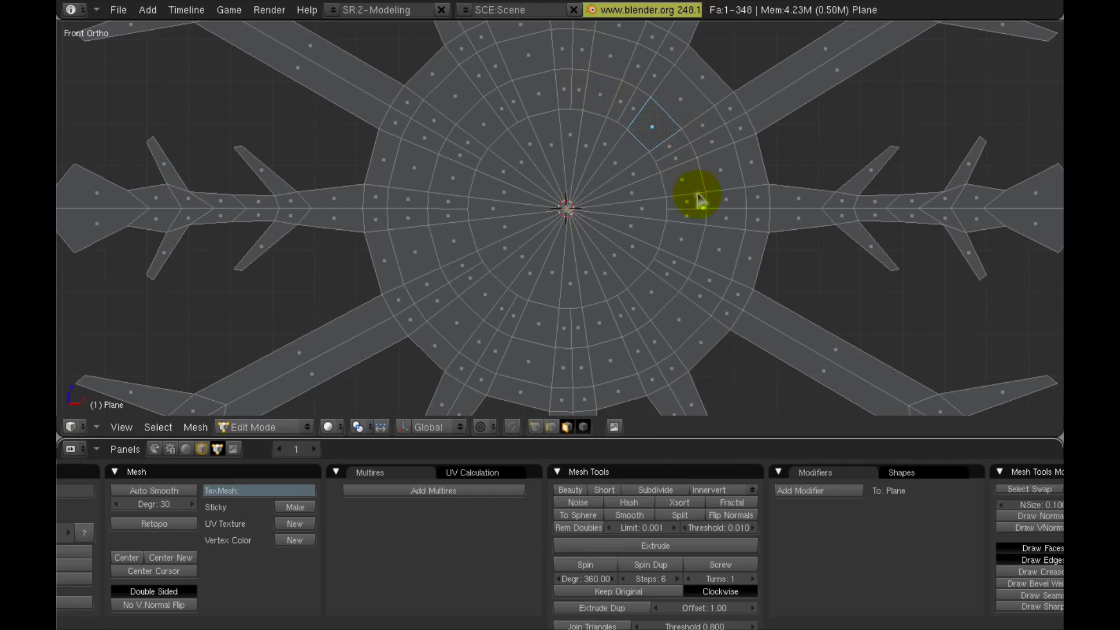
left_click(657, 292)
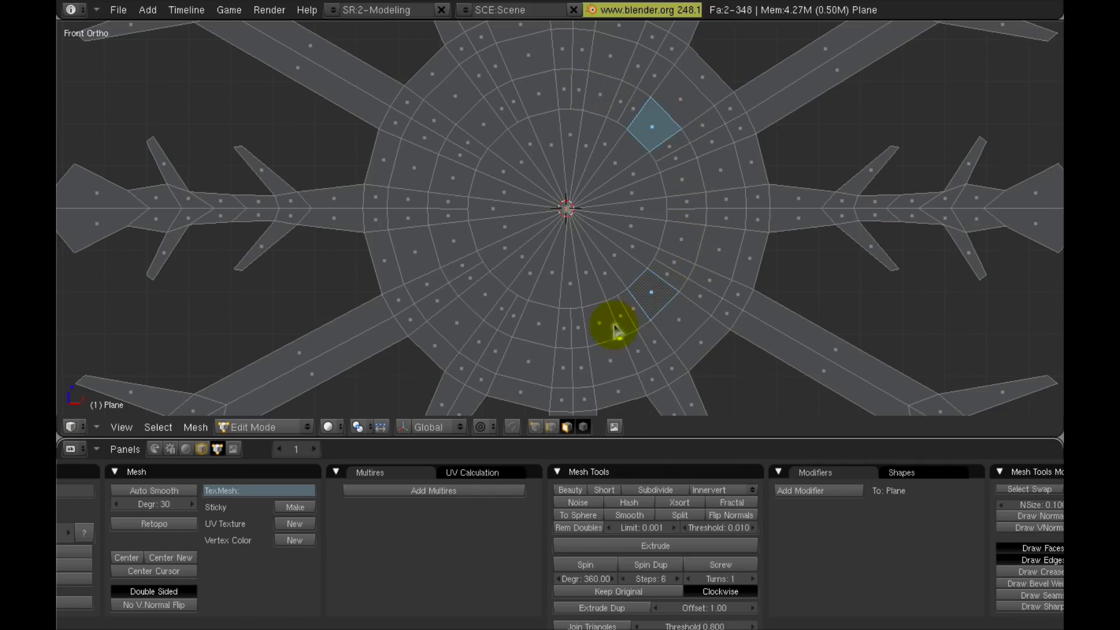
left_click(482, 293)
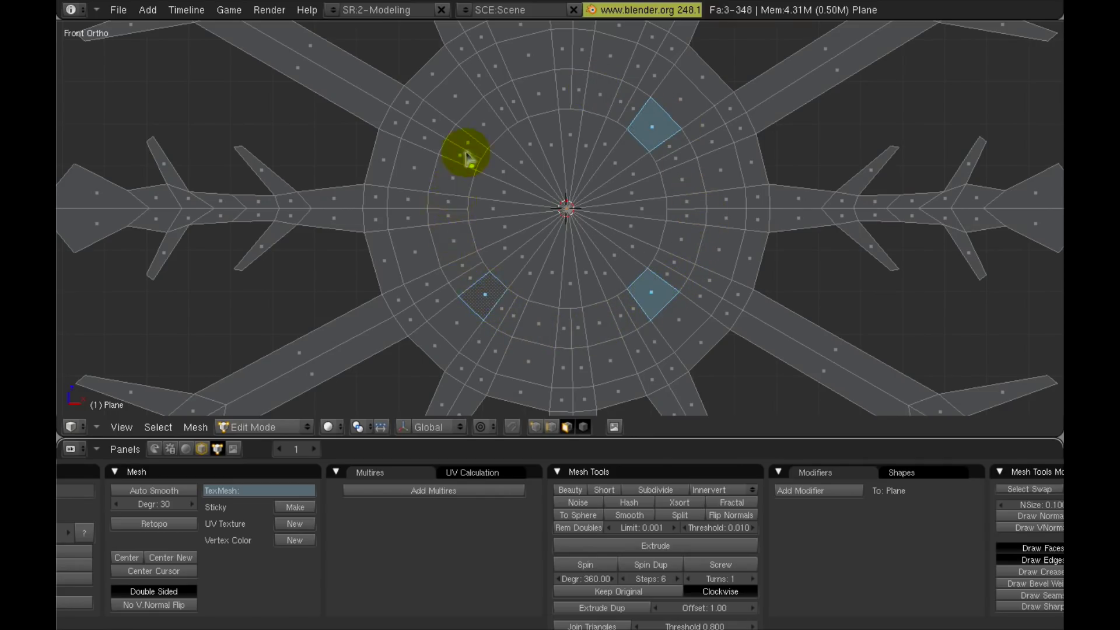
left_click(482, 123)
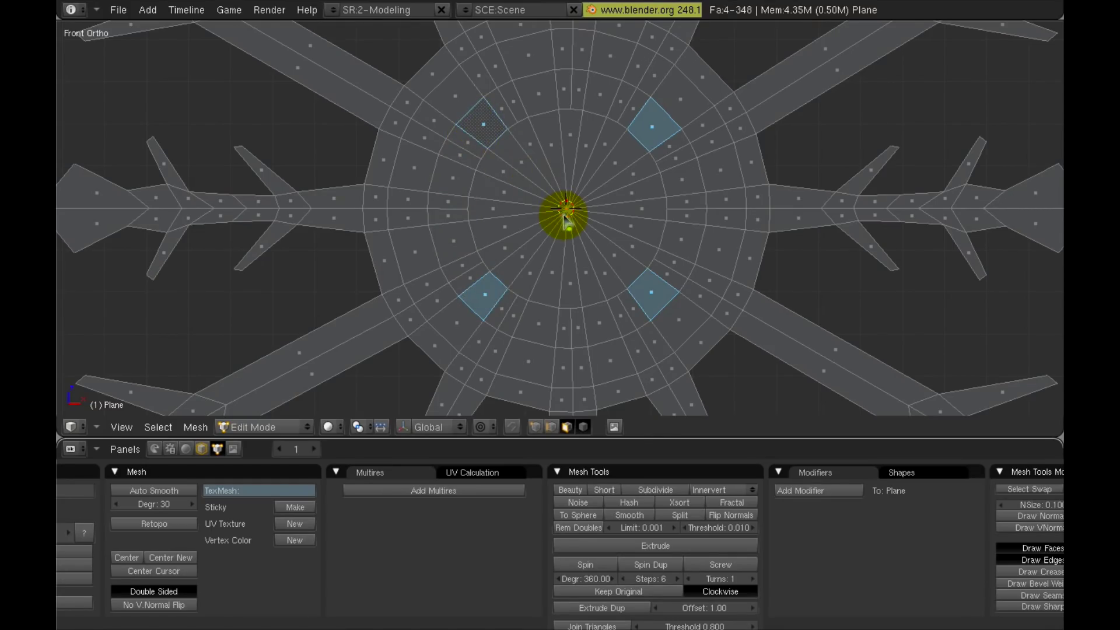
key("x")
left_click(563, 221)
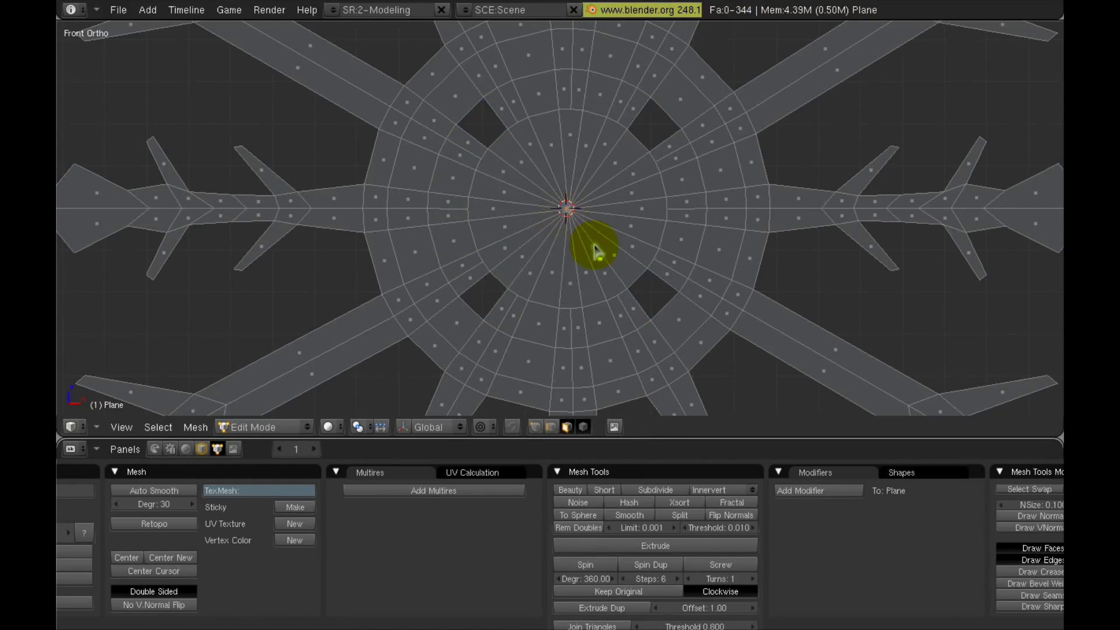
Inspect the outline of the whole snowflake in Object Mode and return to Edit Mode.
scroll(593, 248, "down", 2)
key("Tab")
scroll(613, 250, "down", 3)
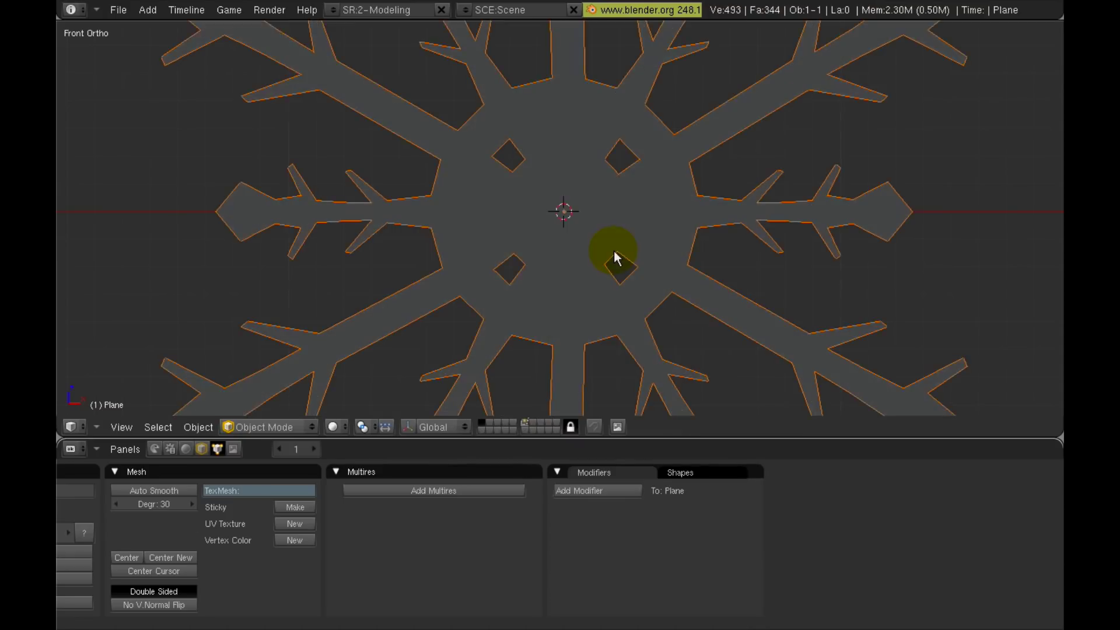
scroll(658, 256, "down", 2)
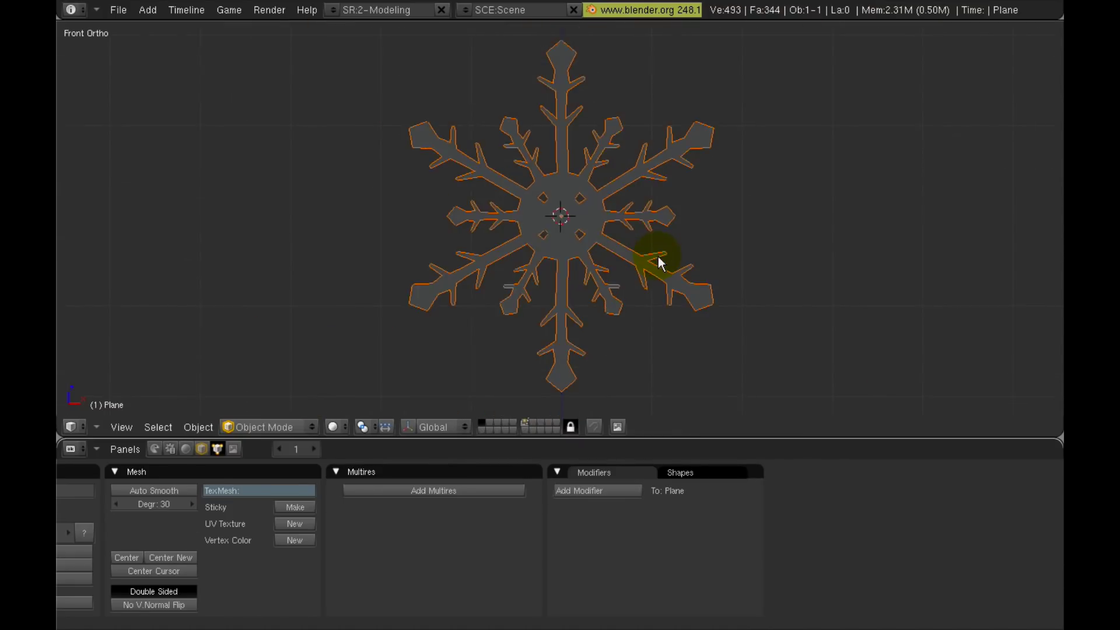
scroll(657, 258, "up", 4)
scroll(658, 263, "up", 2)
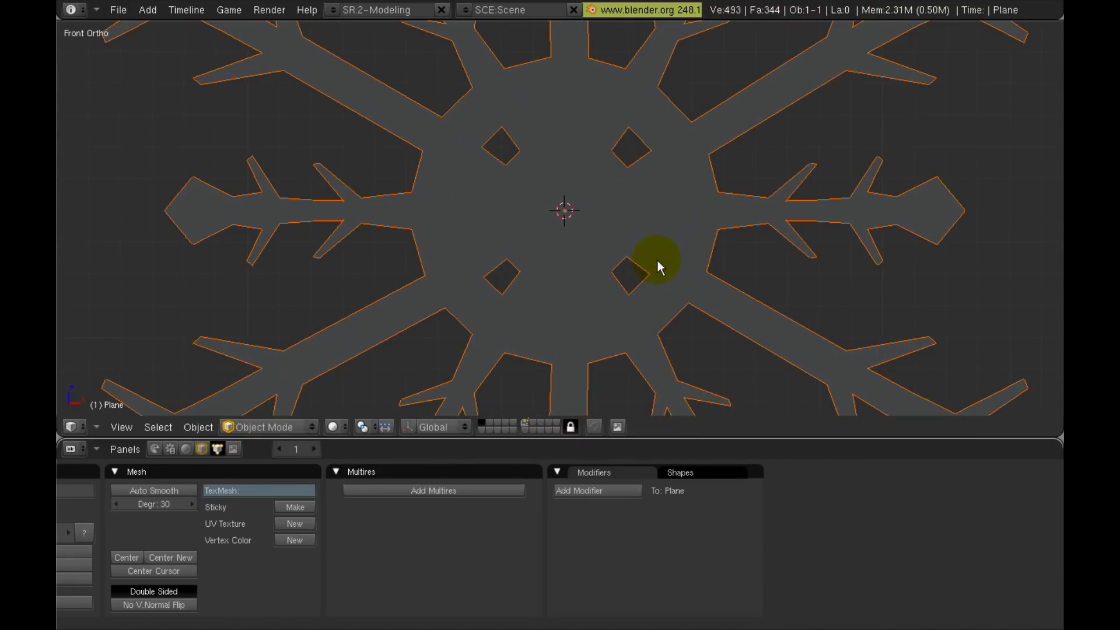
key("Tab")
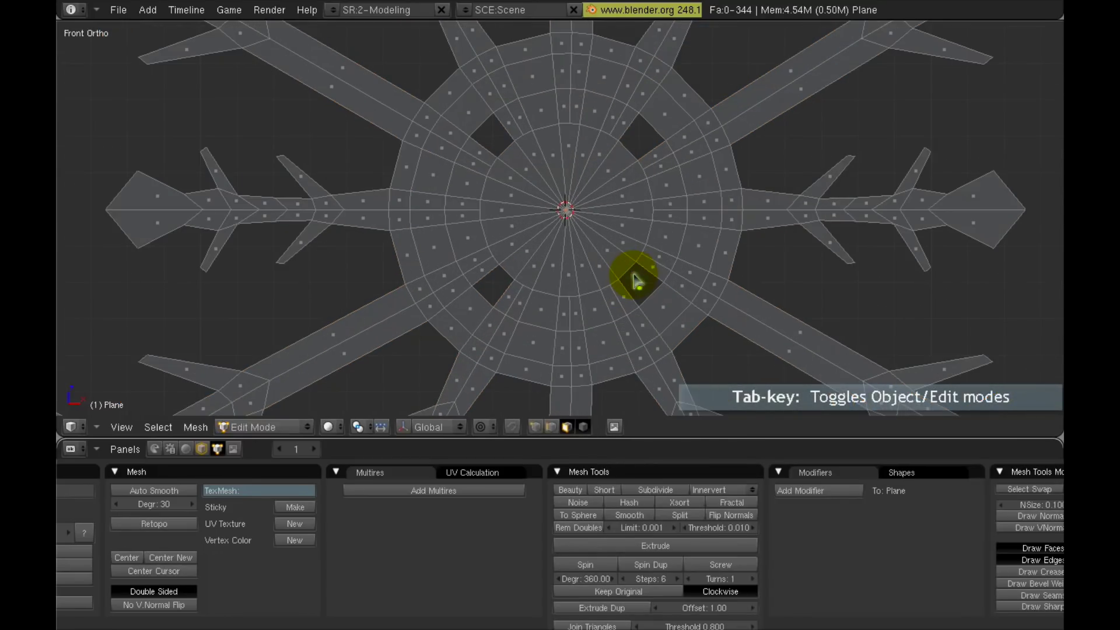
Delete the eight wide faces flanking the top, bottom, left and right branches in the second ring around the centre fan.
right_click(606, 80)
right_click(532, 76, "shift")
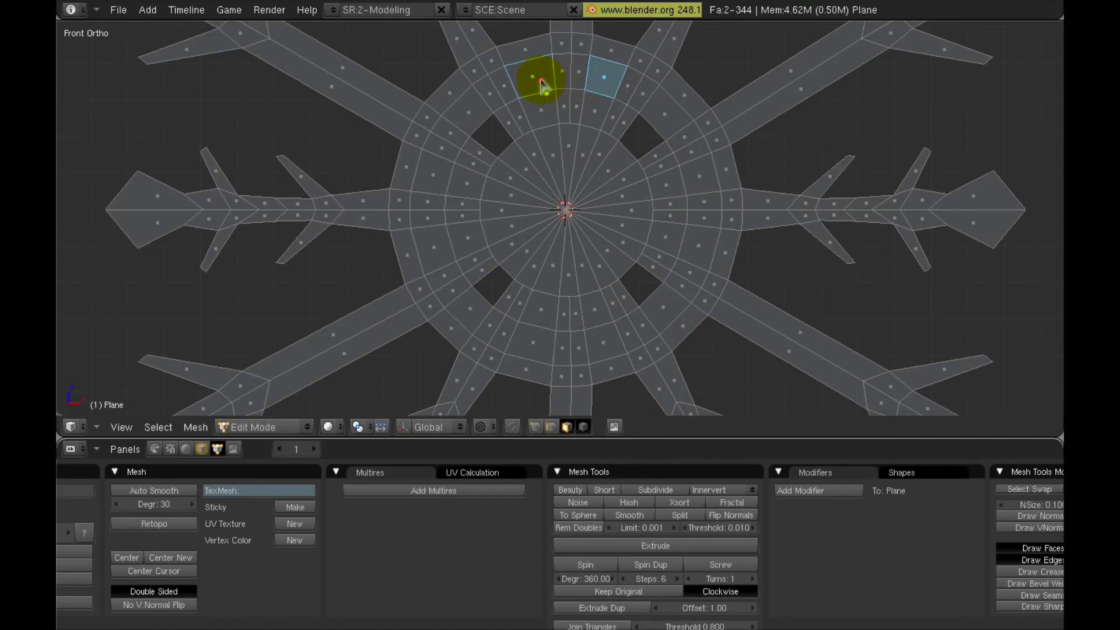
right_click(705, 187, "shift")
right_click(705, 242, "shift")
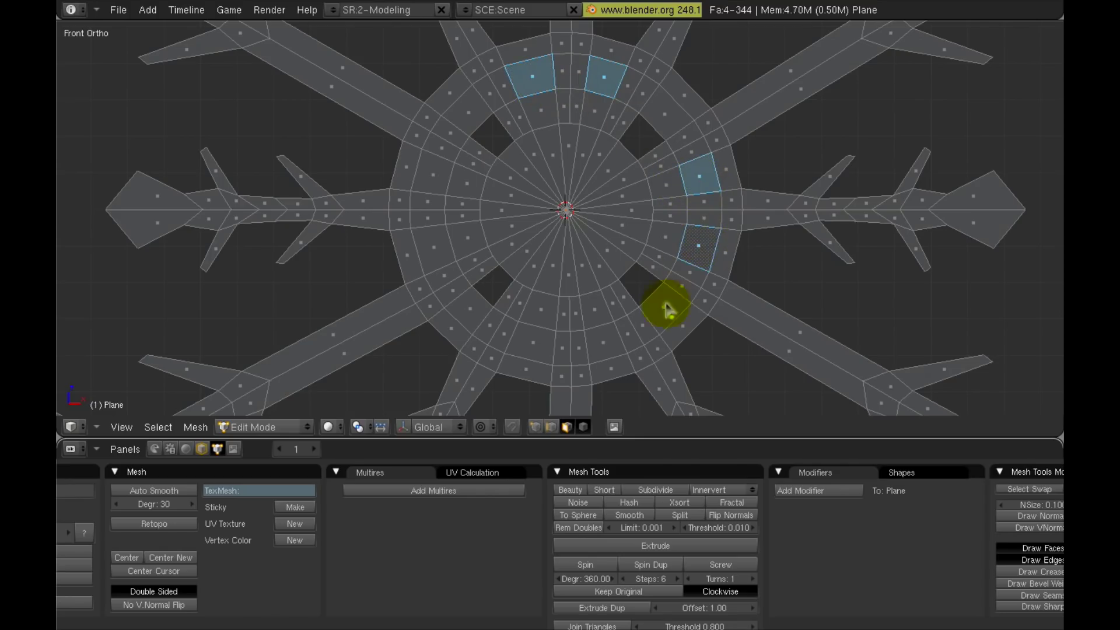
right_click(604, 347, "shift")
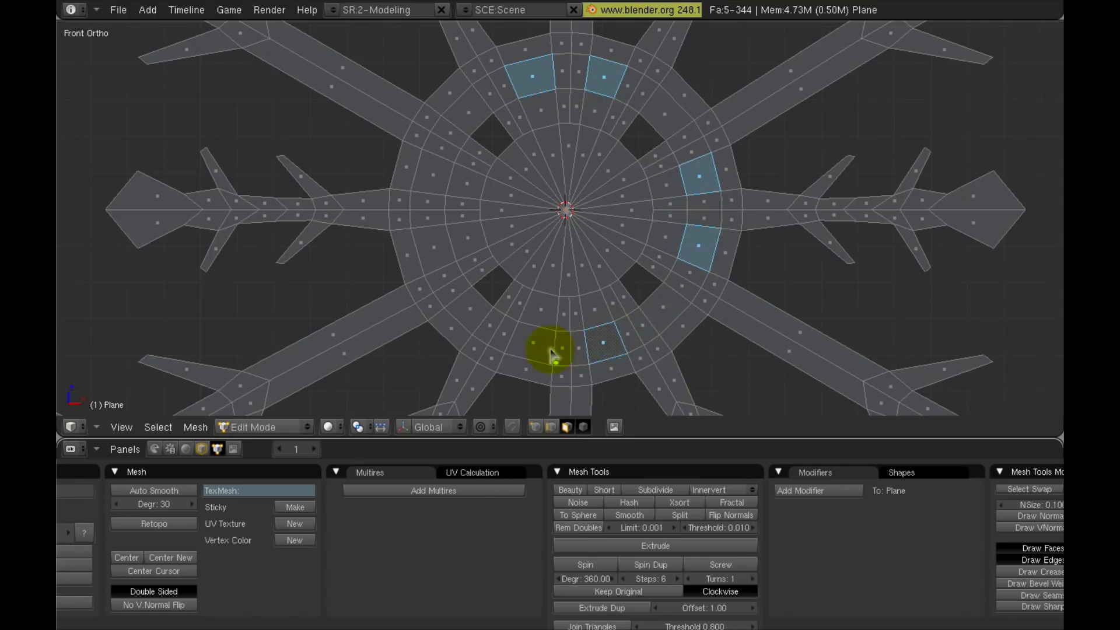
right_click(534, 347, "shift")
right_click(430, 250, "shift")
right_click(432, 179, "shift")
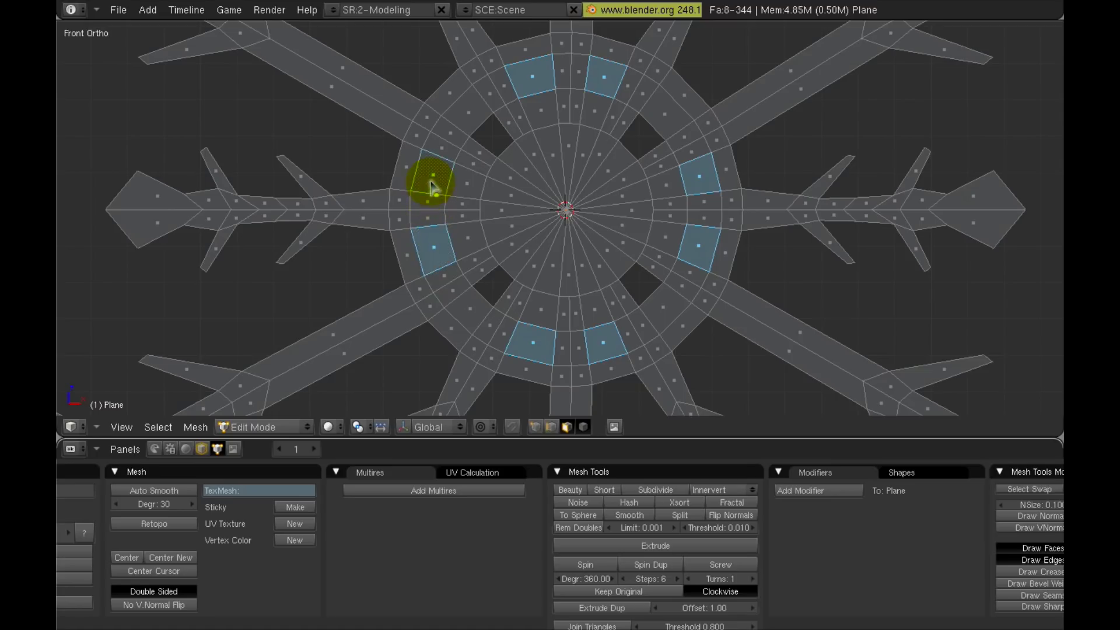
key("x")
left_click(549, 191)
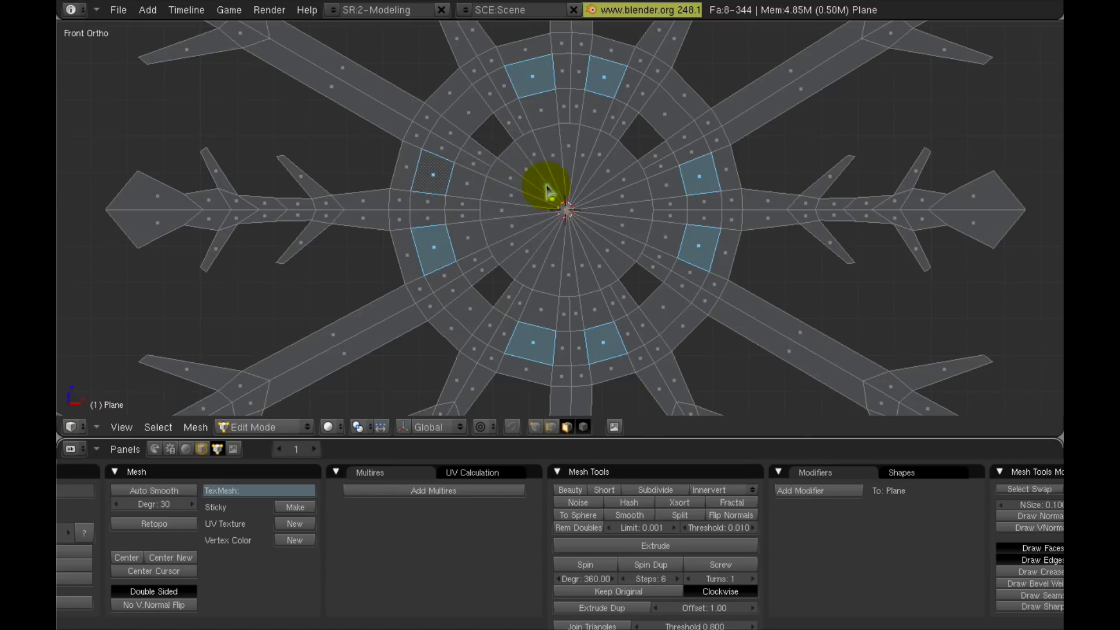
Scale the whole snowflake down to less than a tenth of its size in Object Mode, seen from the front.
key("Tab")
scroll(582, 211, "down", 4)
key("Tab")
middle_click_drag(598, 195, 617, 220)
key("Tab")
key("KP_1")
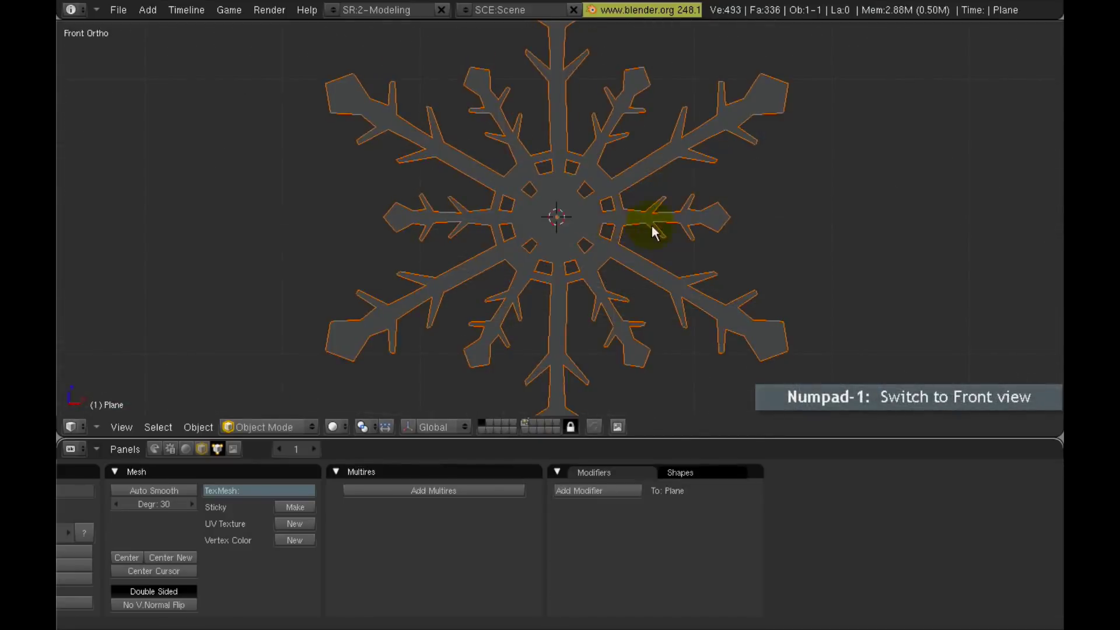
key("s")
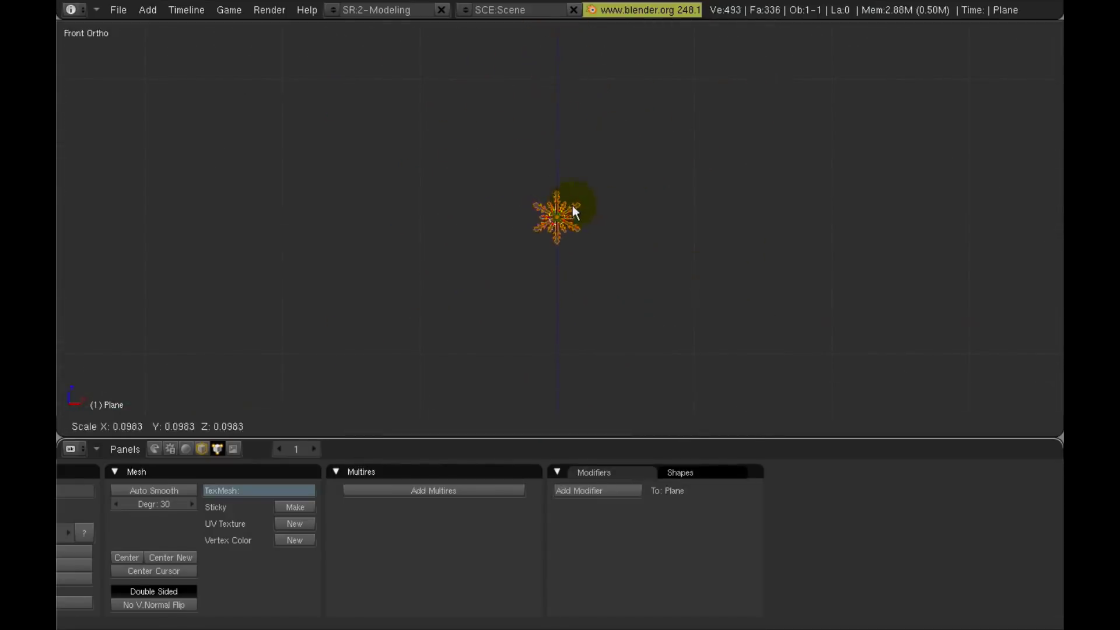
left_click(571, 204)
key("s")
left_click(582, 230)
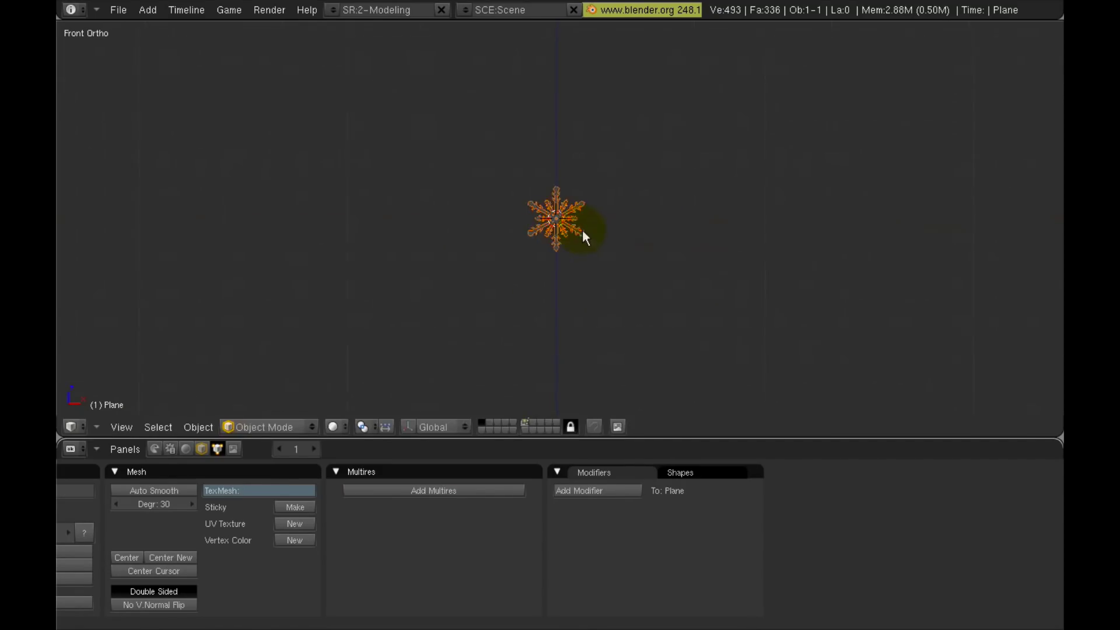
Add a camera at the snowflake's centre, facing along the front view.
scroll(583, 232, "up", 2)
key("space")
mouse_move(650, 220)
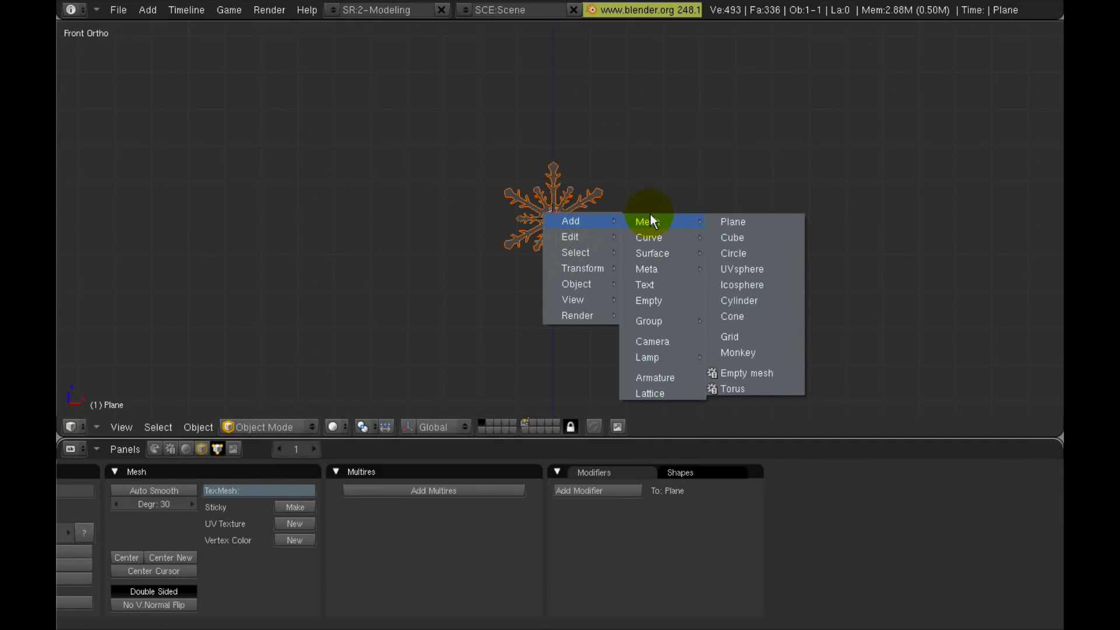
left_click(661, 346)
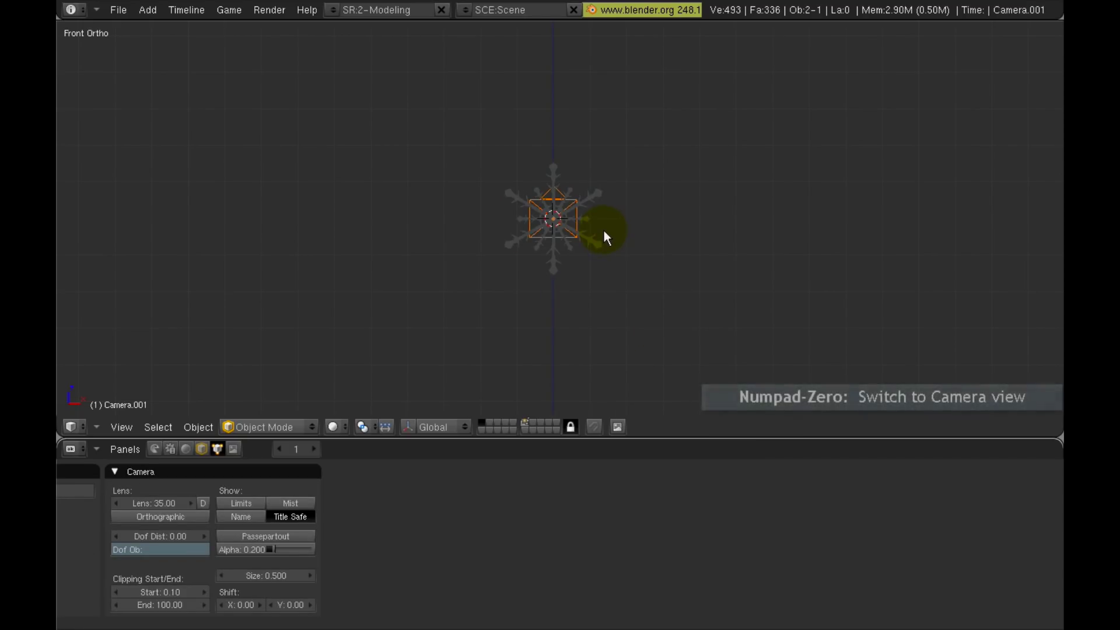
Look through the new camera and make it orthographic with a scale of 9.16.
key("KP_0")
scroll(603, 229, "down", 1)
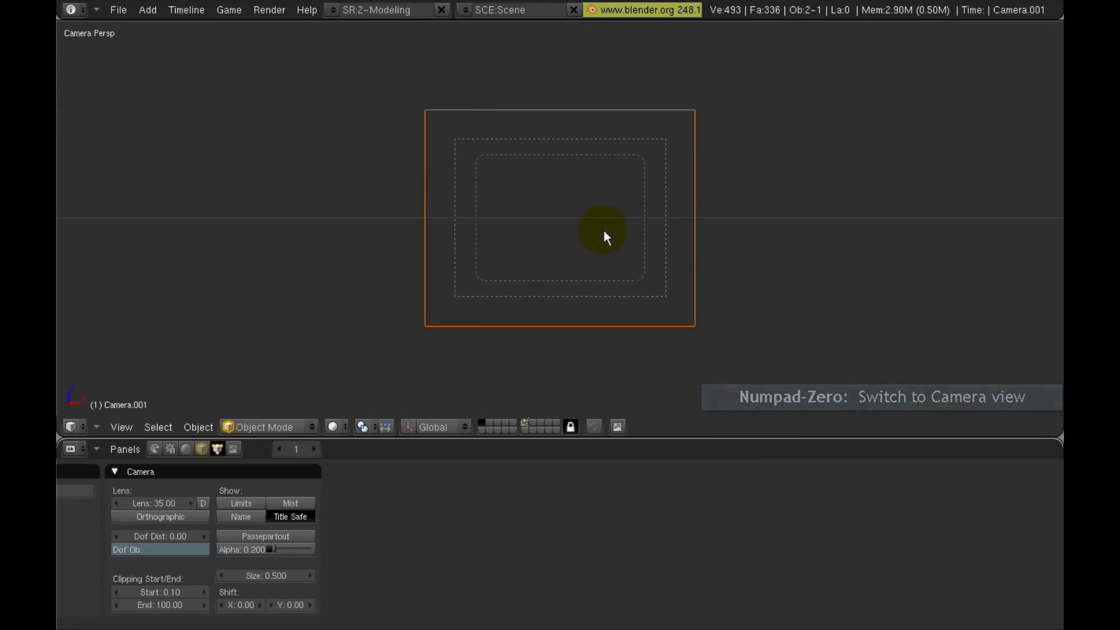
left_click(171, 515)
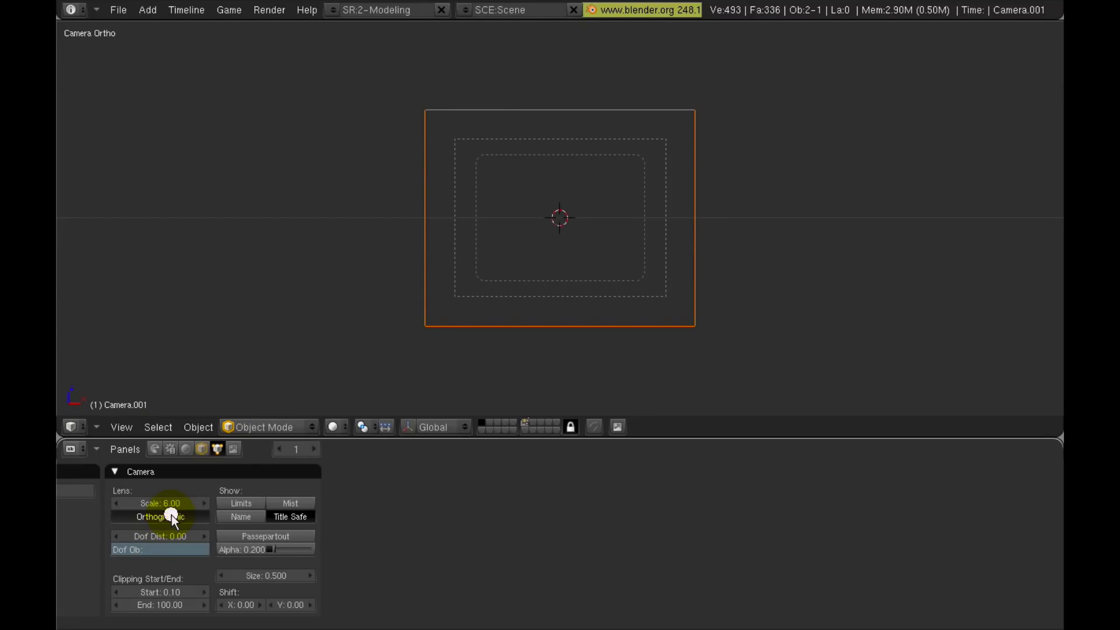
left_click_drag(163, 503, 190, 503)
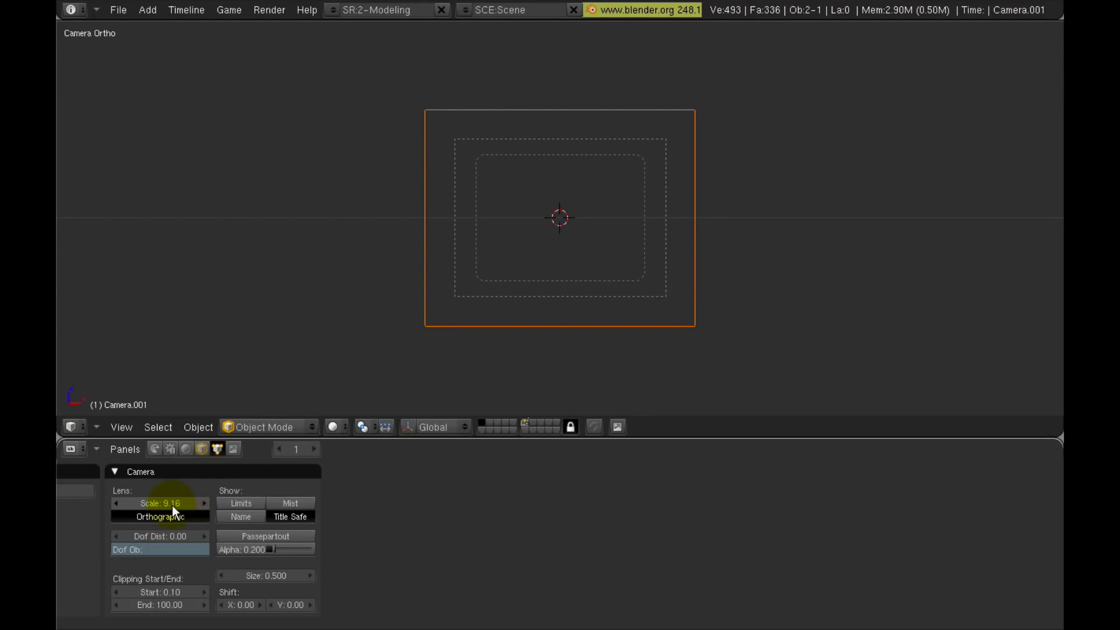
Move the camera back along the global Y axis from the top view so it stands in front of the snowflake.
key("KP_7")
scroll(555, 337, "down", 2)
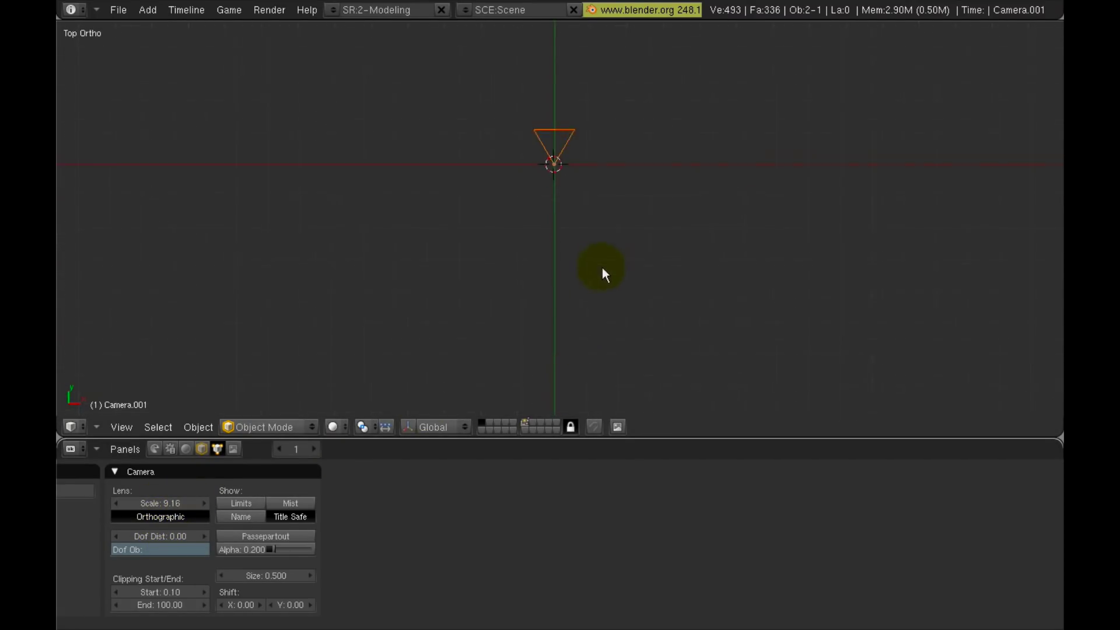
key("g")
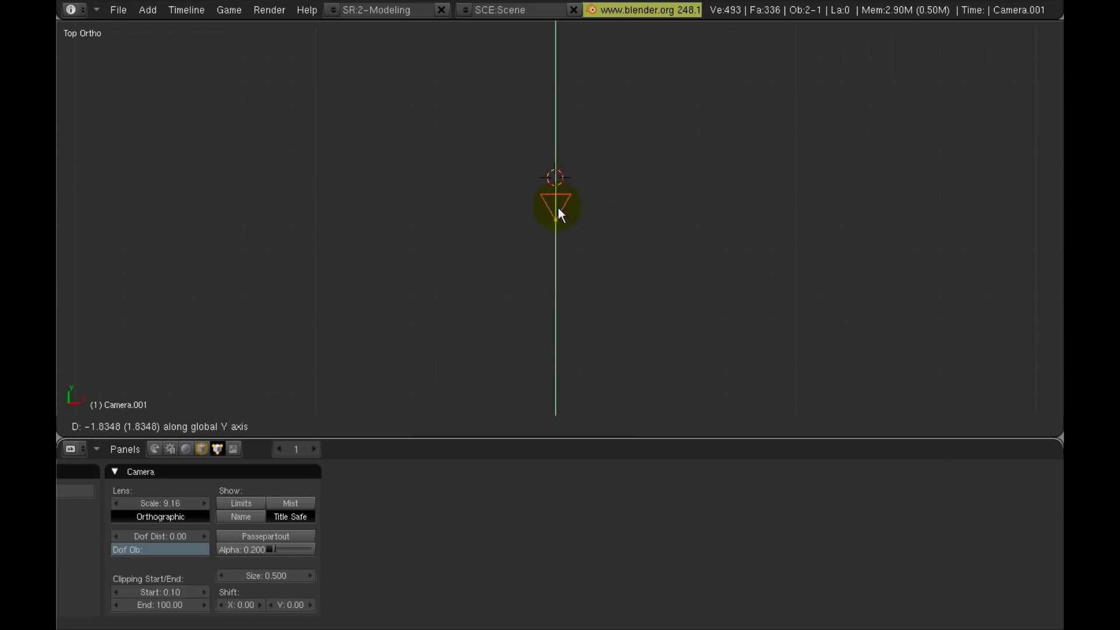
left_click(558, 264)
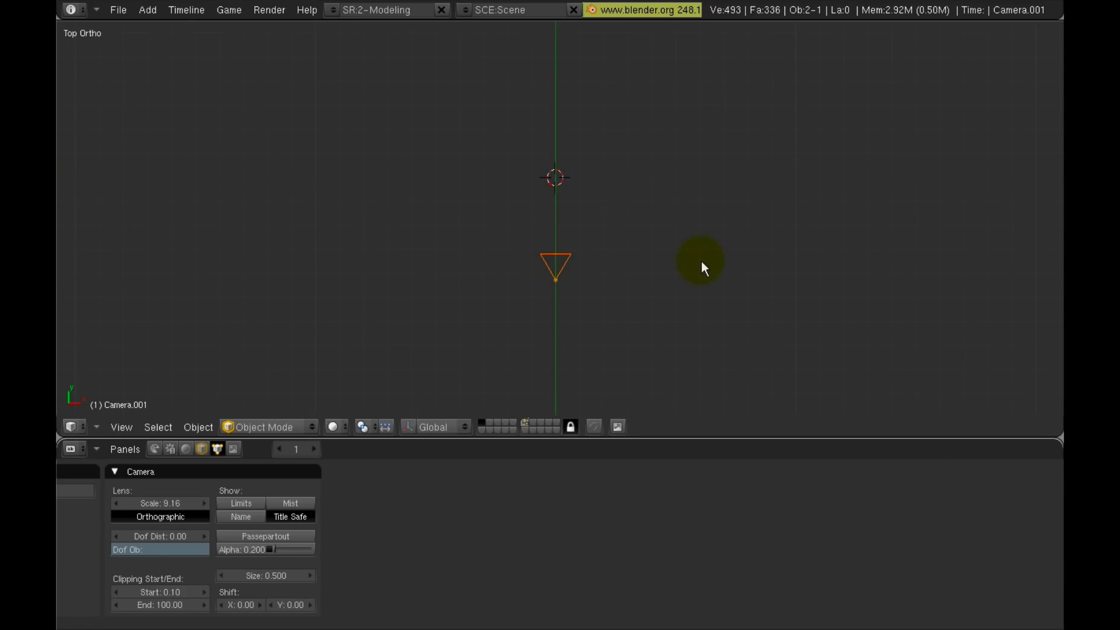
Set the camera's orthographic scale to 15 while looking through the camera.
key("KP_0")
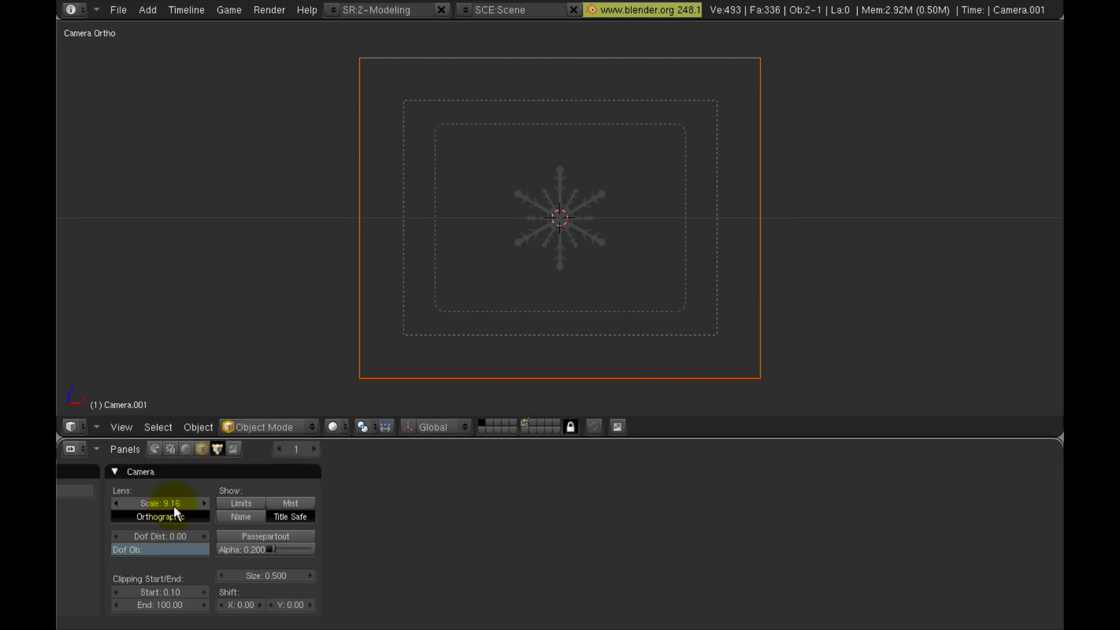
mouse_move(168, 502)
left_mouse_down()
mouse_move(194, 499)
mouse_move(183, 501)
left_mouse_up()
left_click(162, 503)
type("15")
key("Return")
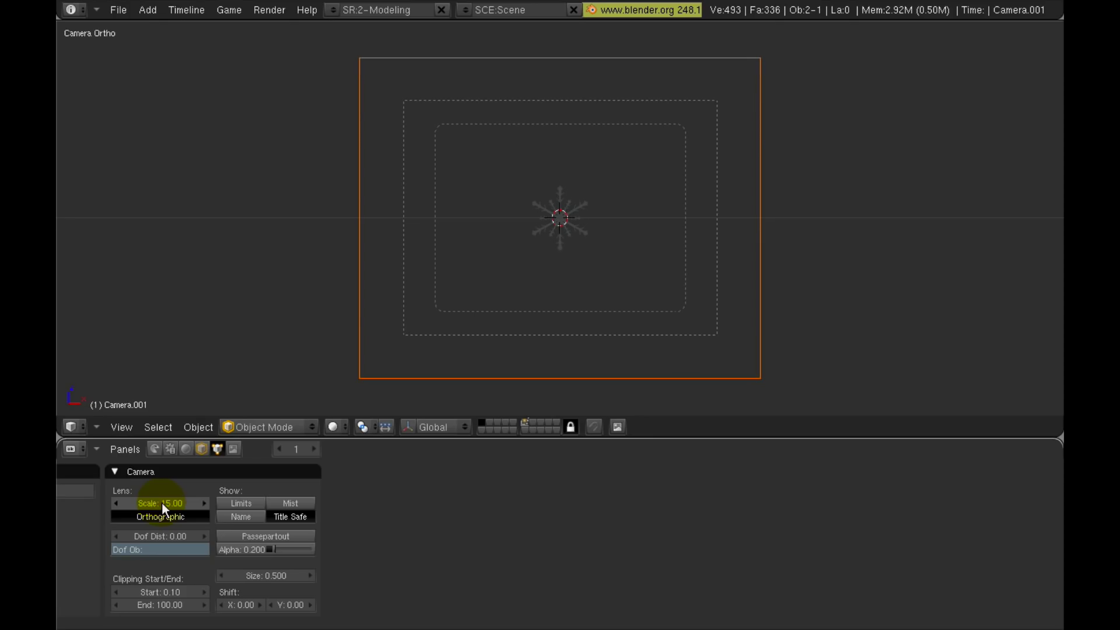
Select the snowflake in the camera view and scale it down to about 0.4 of its size.
right_click(571, 229)
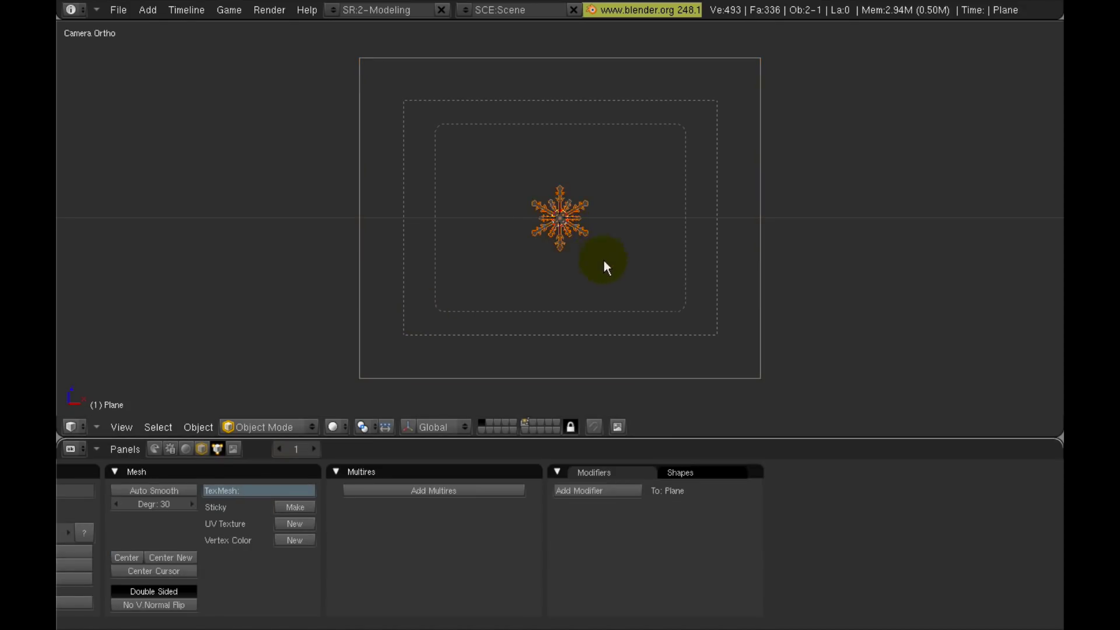
key("s")
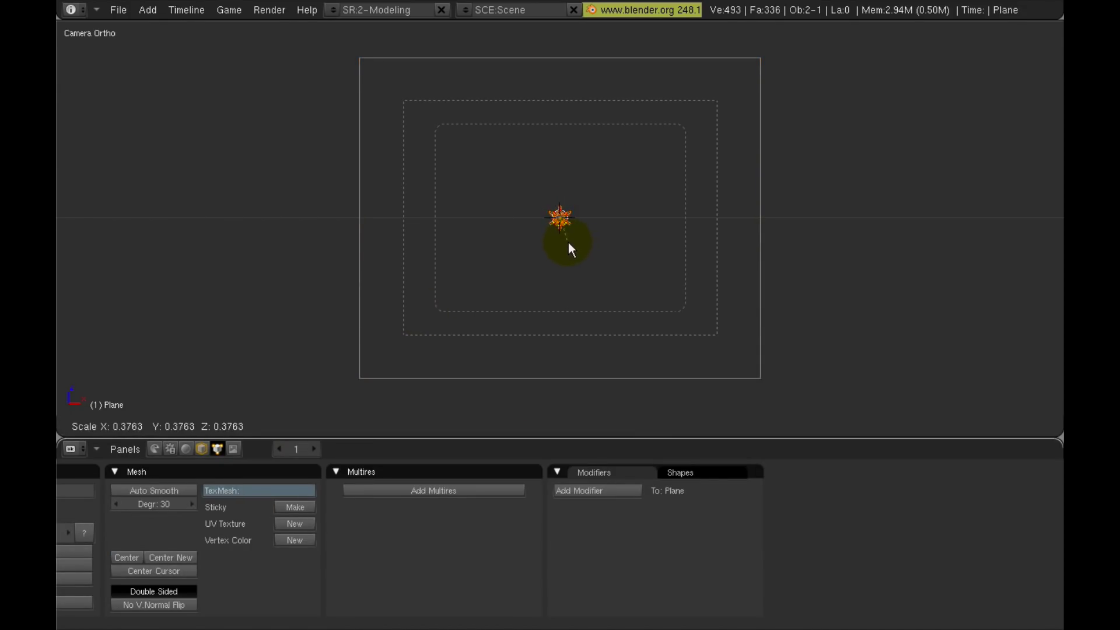
left_click(572, 242)
scroll(577, 242, "up", 2)
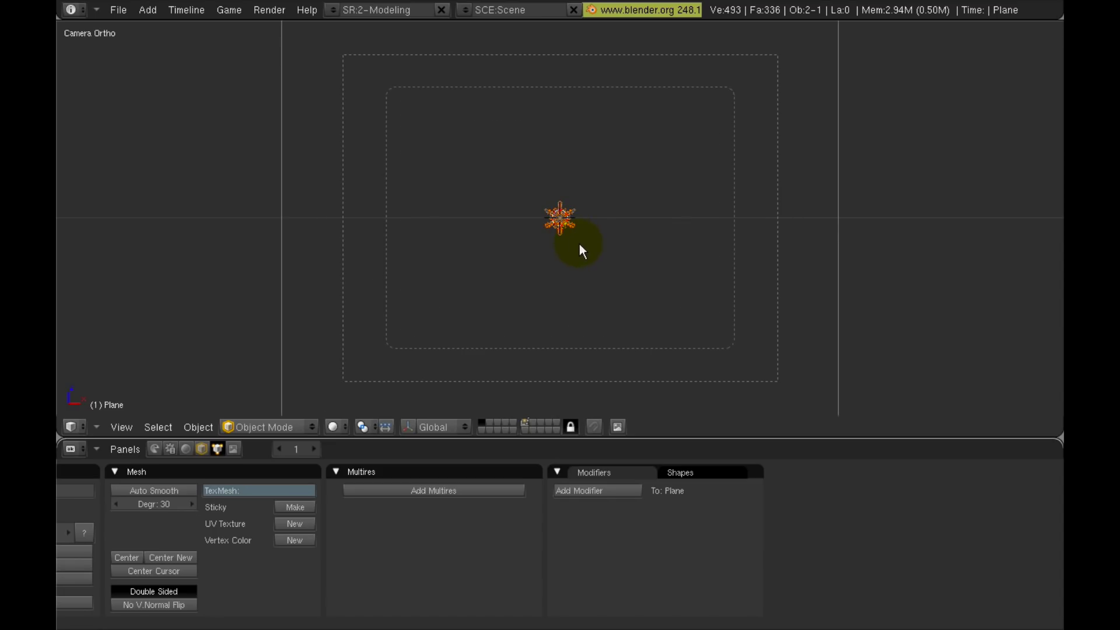
Rename the snowflake object as flake.
left_click(185, 449)
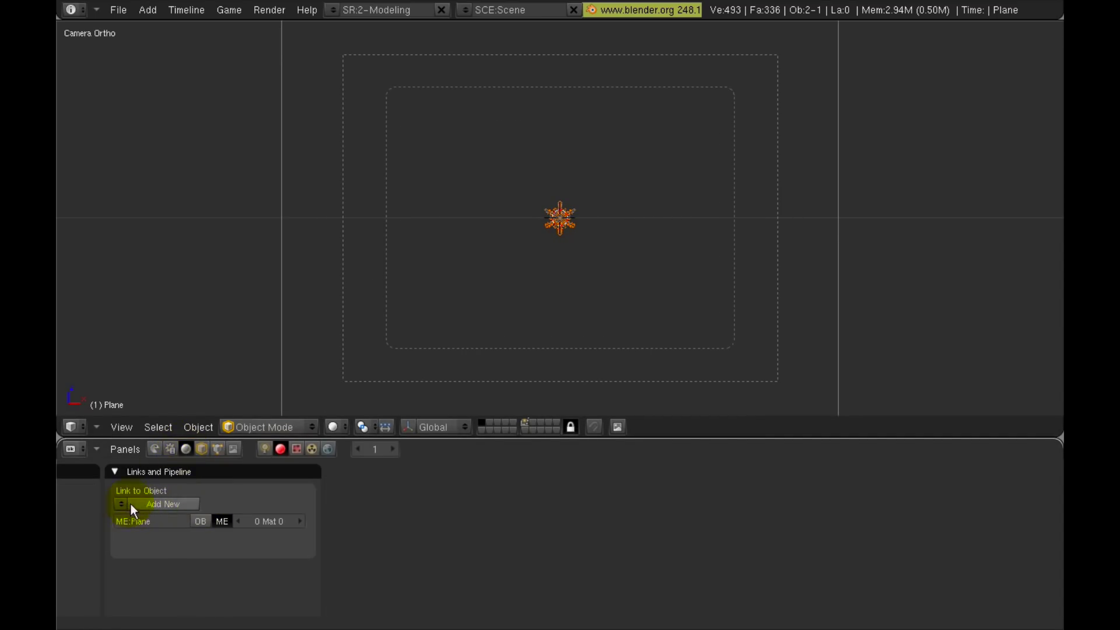
left_click(204, 447)
left_click(232, 491)
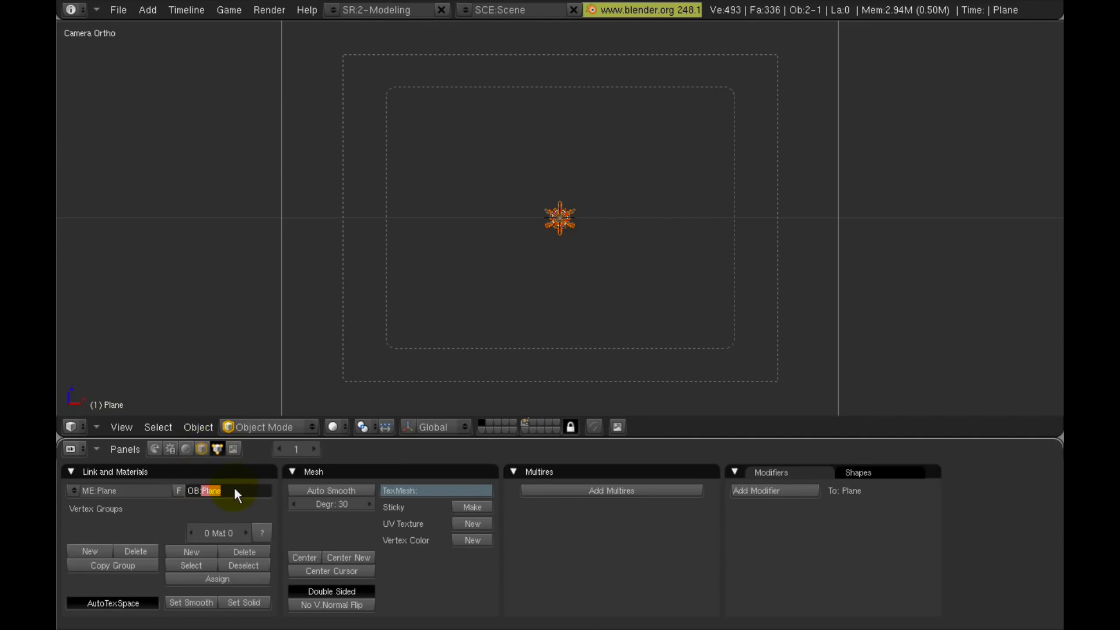
type("flake")
key("Return")
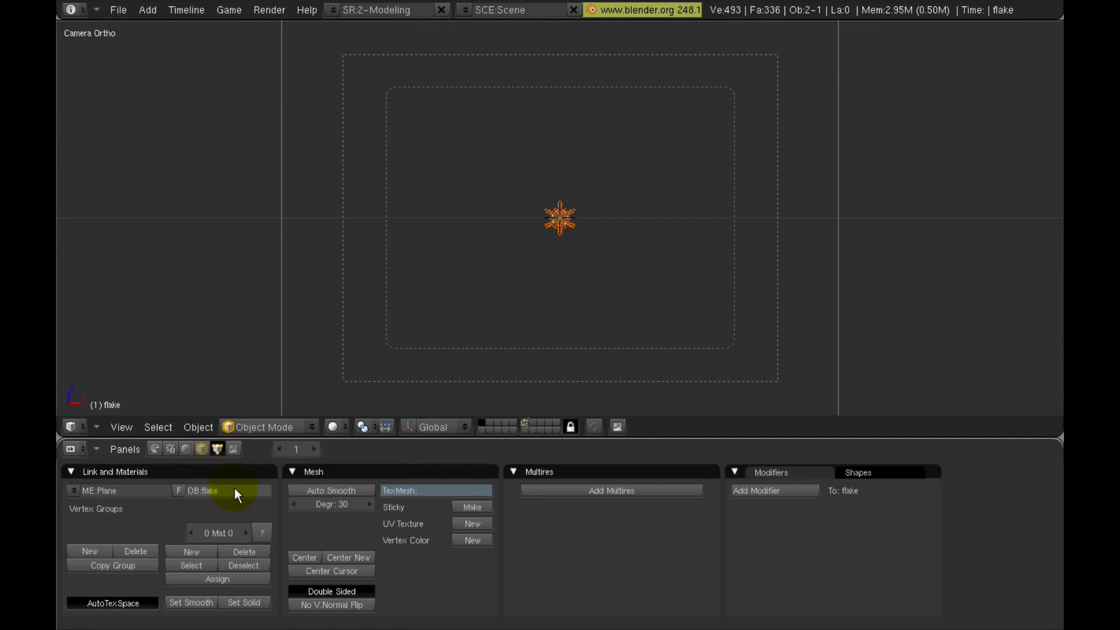
Link the existing material "basic" to the flake object.
left_click(186, 450)
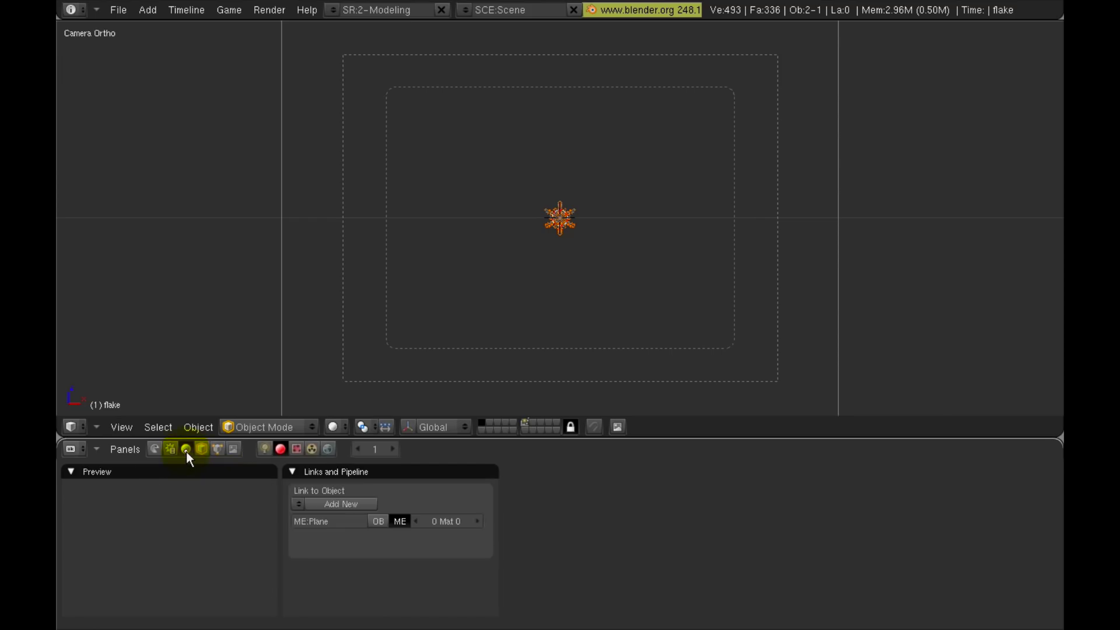
left_click(301, 505)
left_click(322, 477)
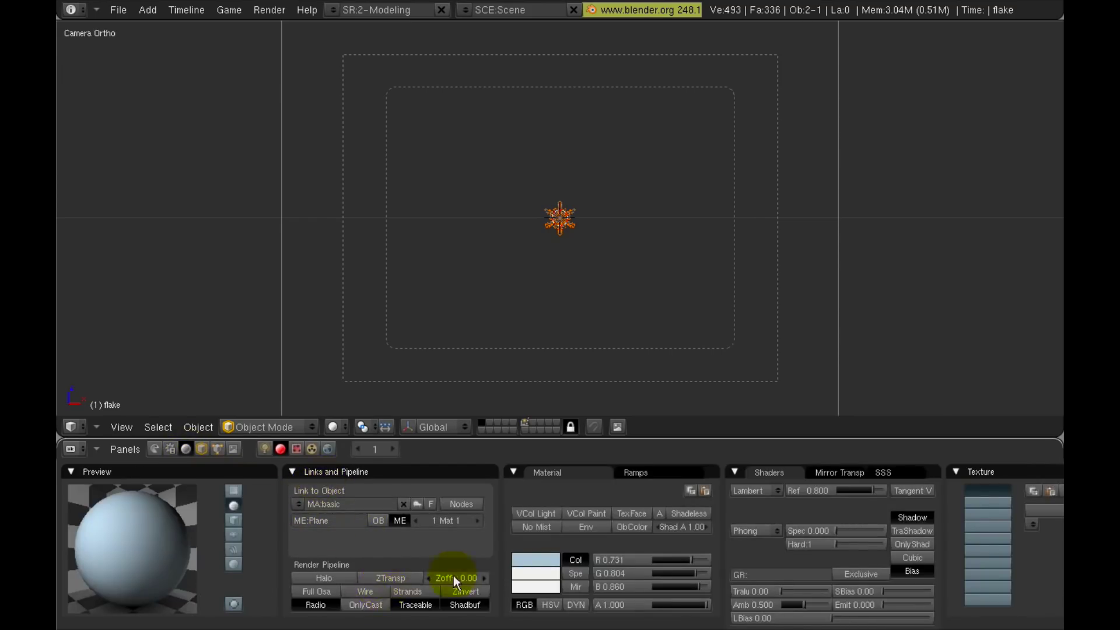
Set the basic material's colour to pure white (R, G and B 1.000) and make it shadeless.
left_click(544, 559)
left_click_drag(568, 492, 660, 543)
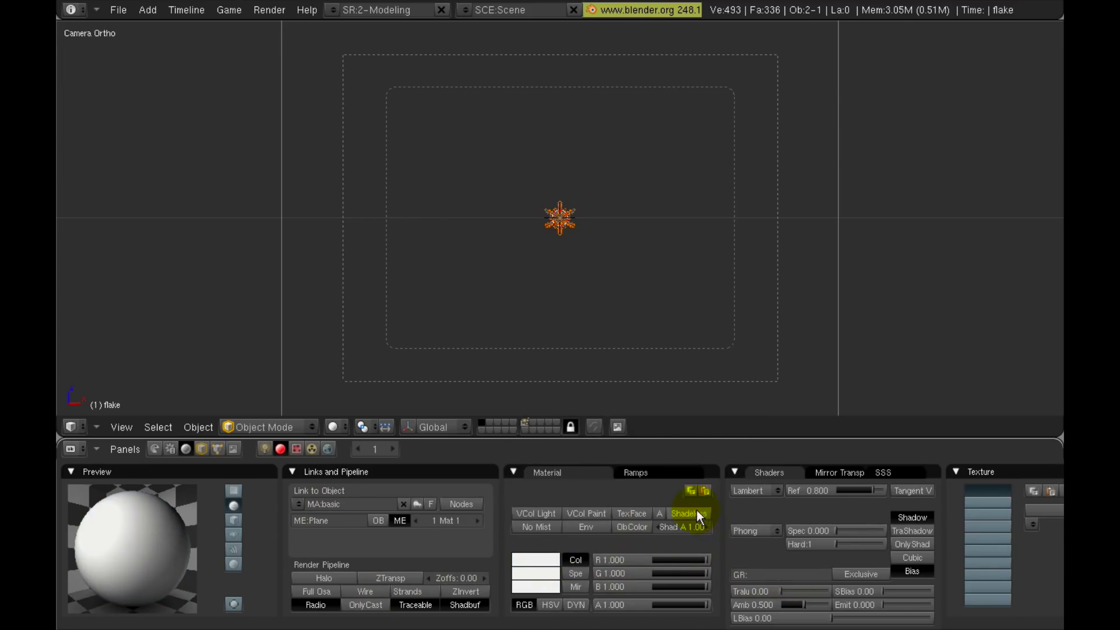
left_click(694, 513)
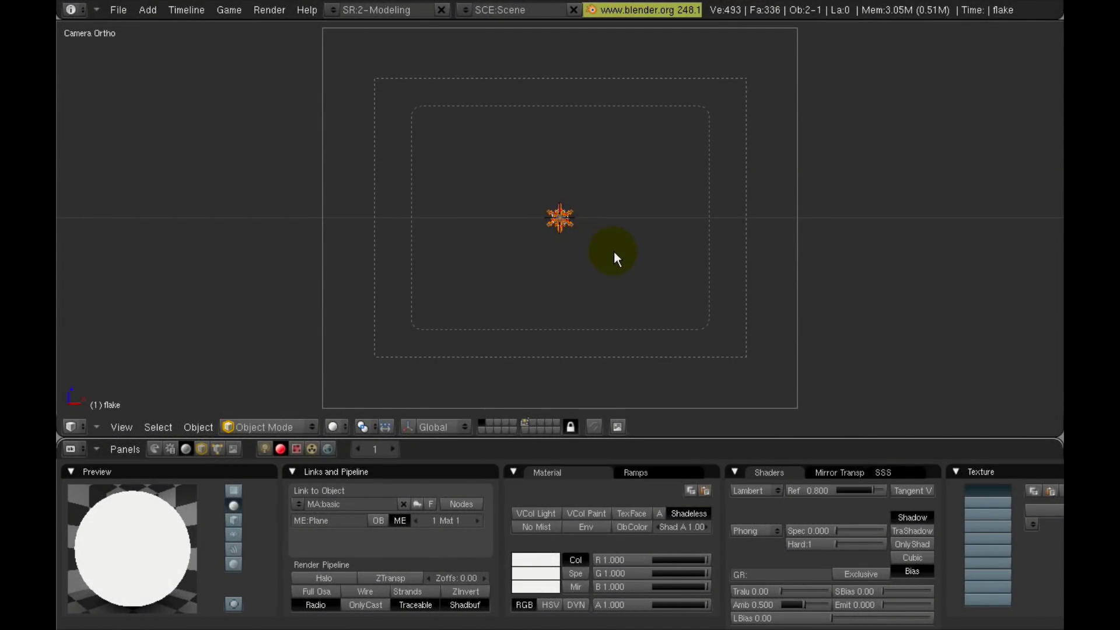
Move the snowflake up and to the left of the camera frame's centre.
key("g")
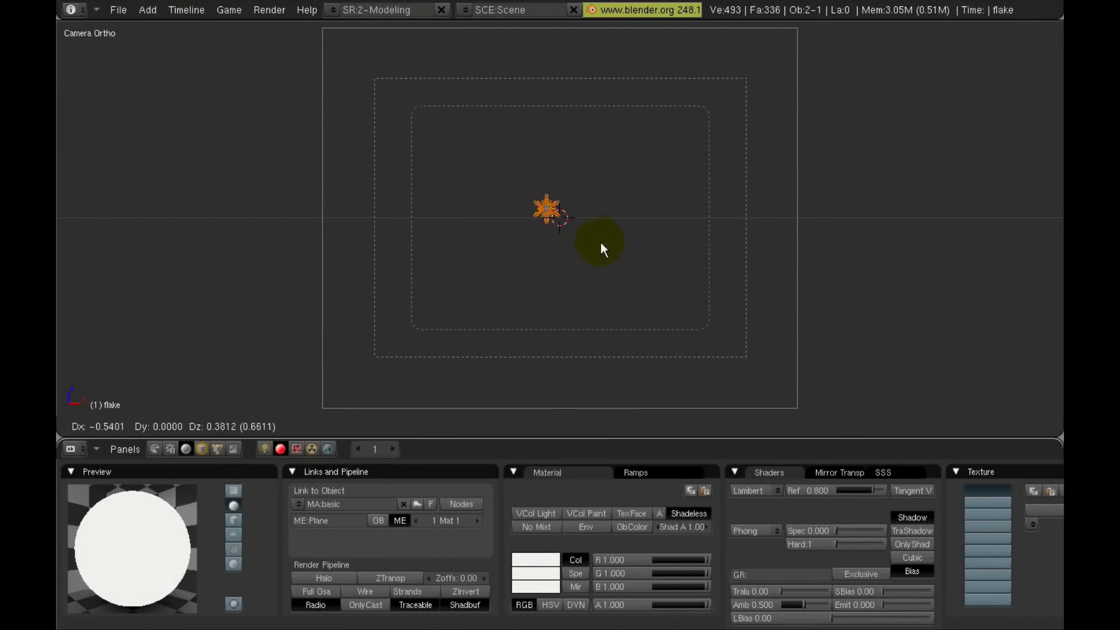
left_click(570, 219)
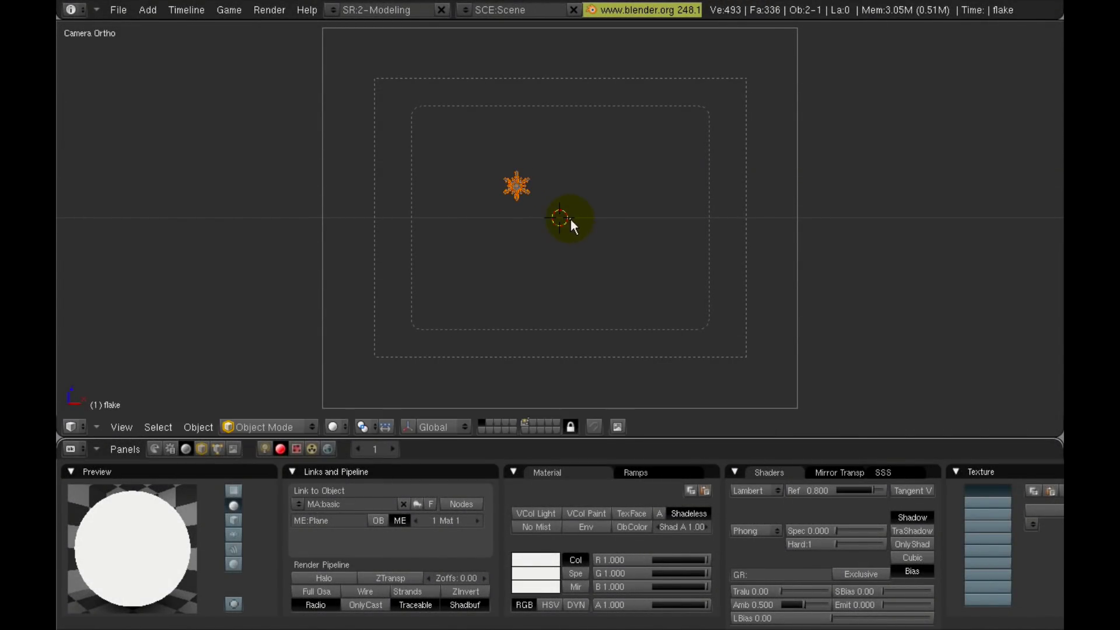
Split the 3D view vertically into two side-by-side viewports.
right_click(632, 440)
left_click(621, 432)
left_click(620, 378)
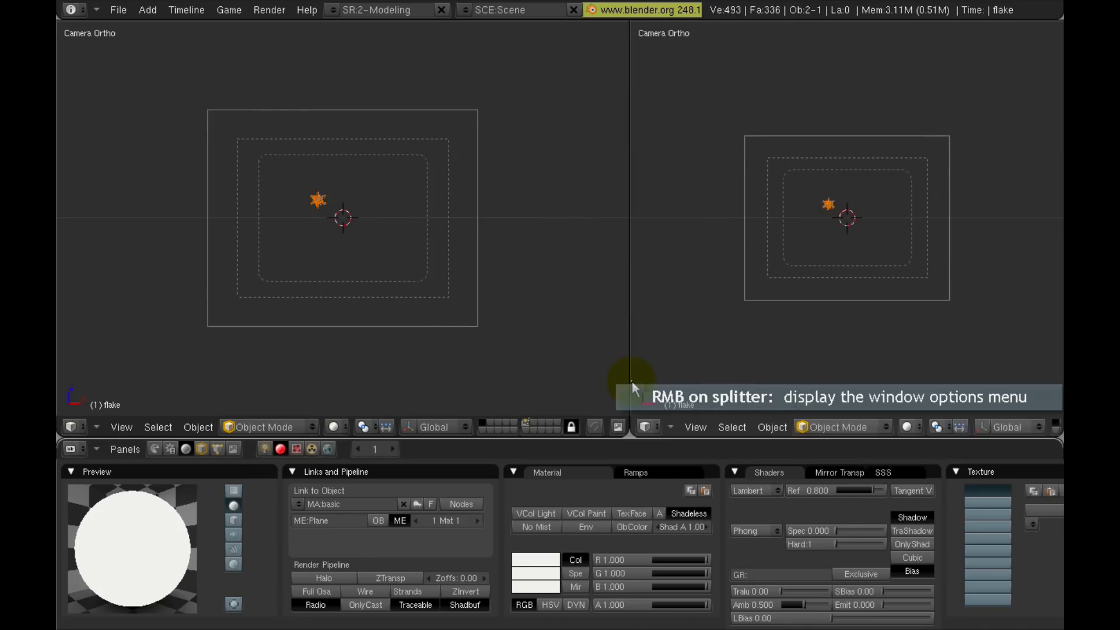
scroll(311, 251, "up", 3)
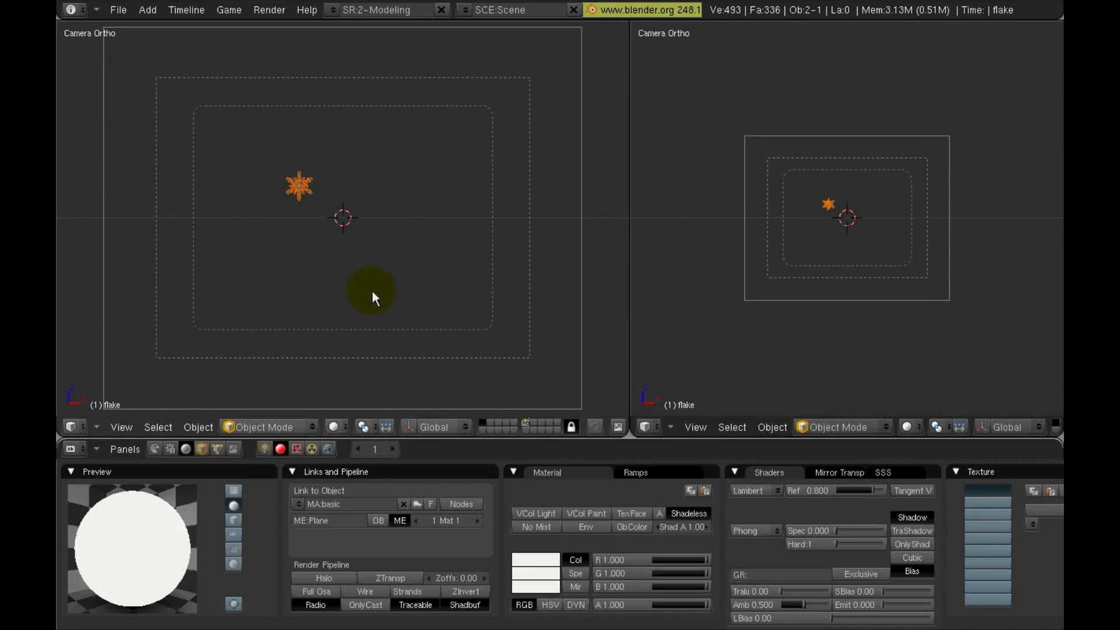
Select the camera and turn on its Passepartout with an alpha of about 0.57.
right_click(570, 224)
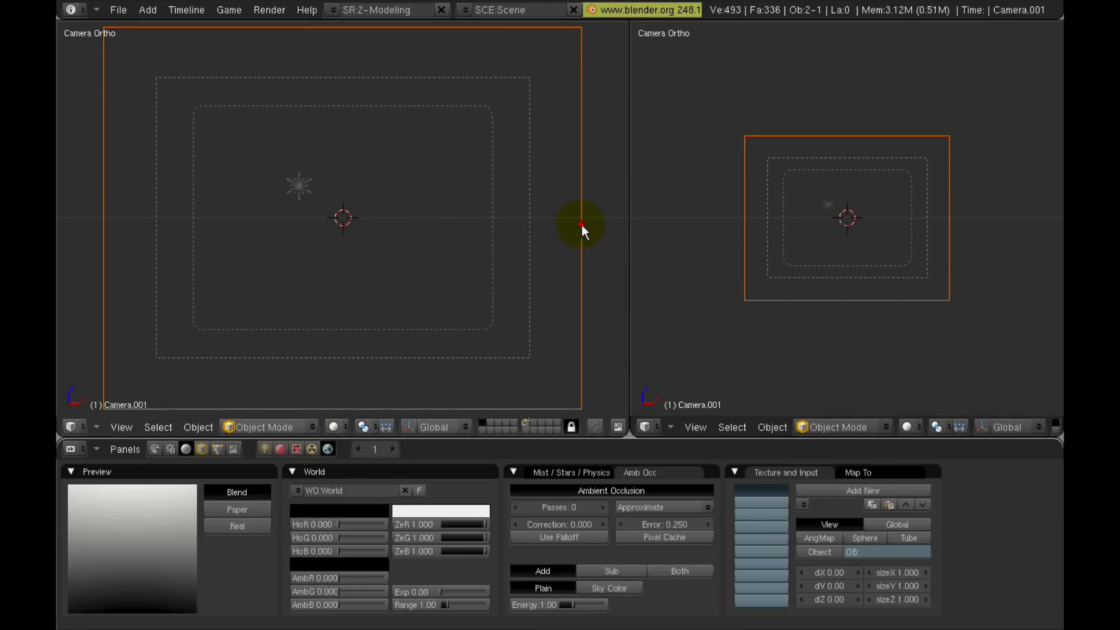
left_click(218, 449)
left_click(437, 534)
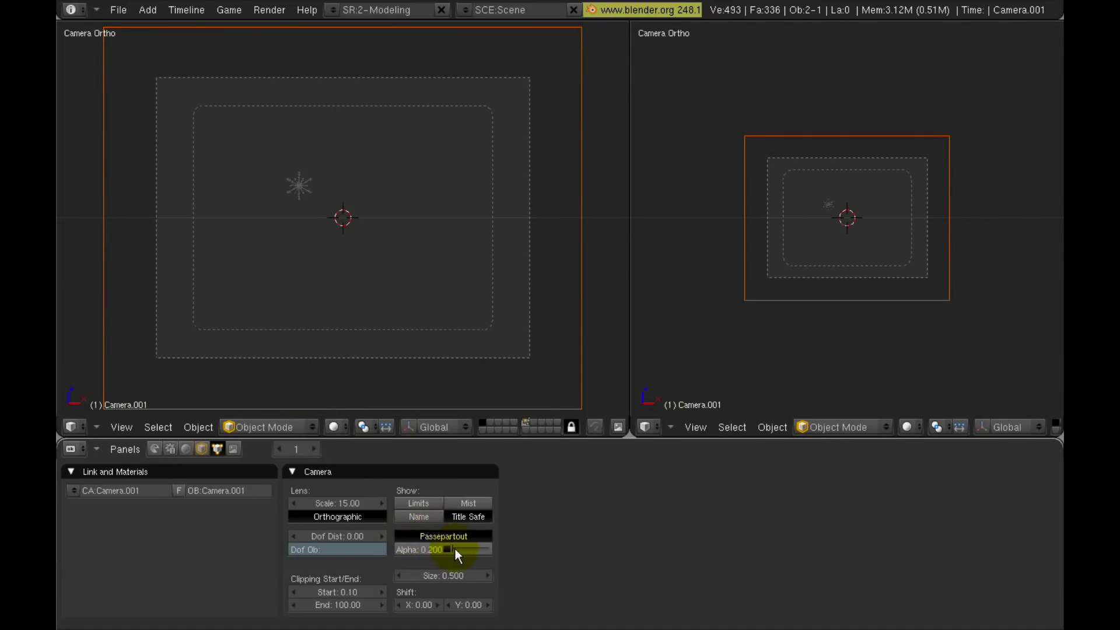
left_click_drag(454, 549, 470, 547)
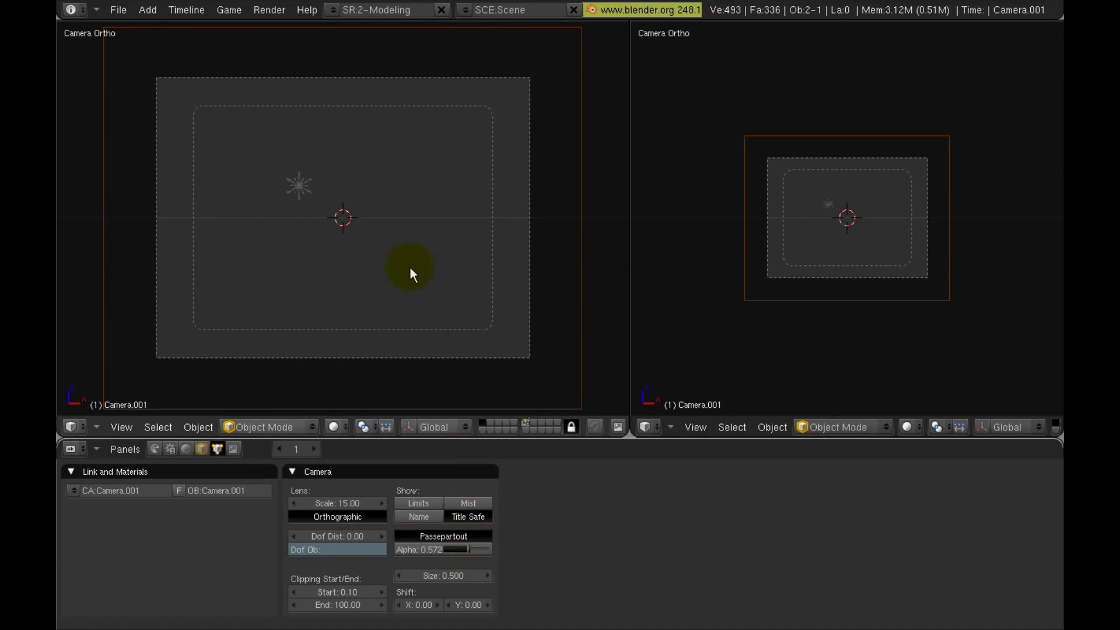
scroll(404, 240, "up", 1)
scroll(407, 247, "up", 1)
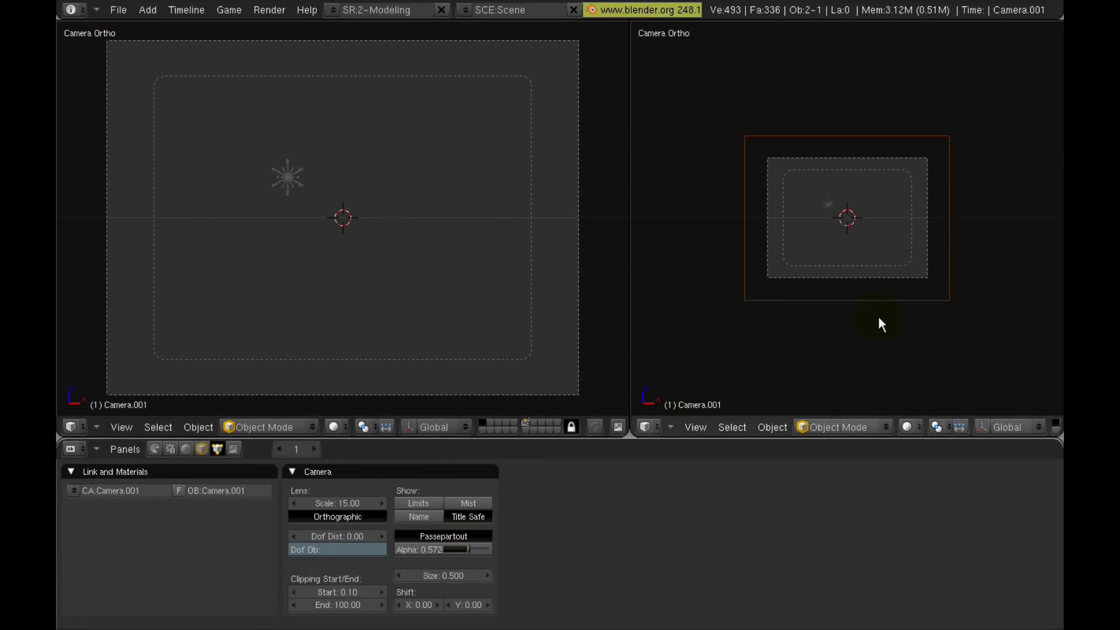
Change the second 3D view to a Scripts Window and run the object scatter-and-drop script.
left_click(646, 426)
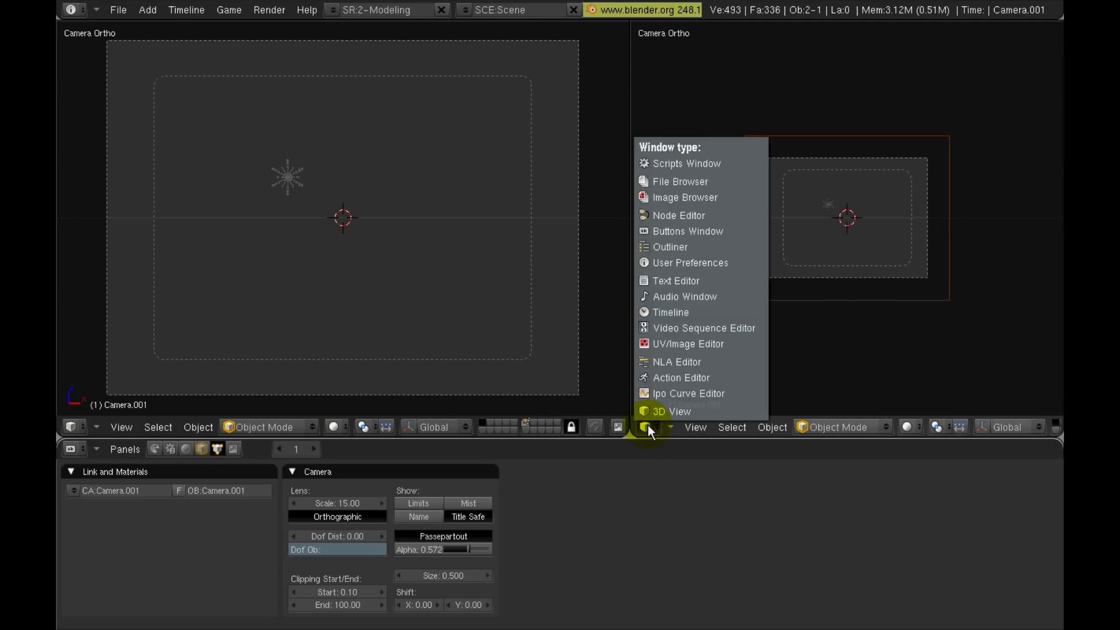
left_click(678, 165)
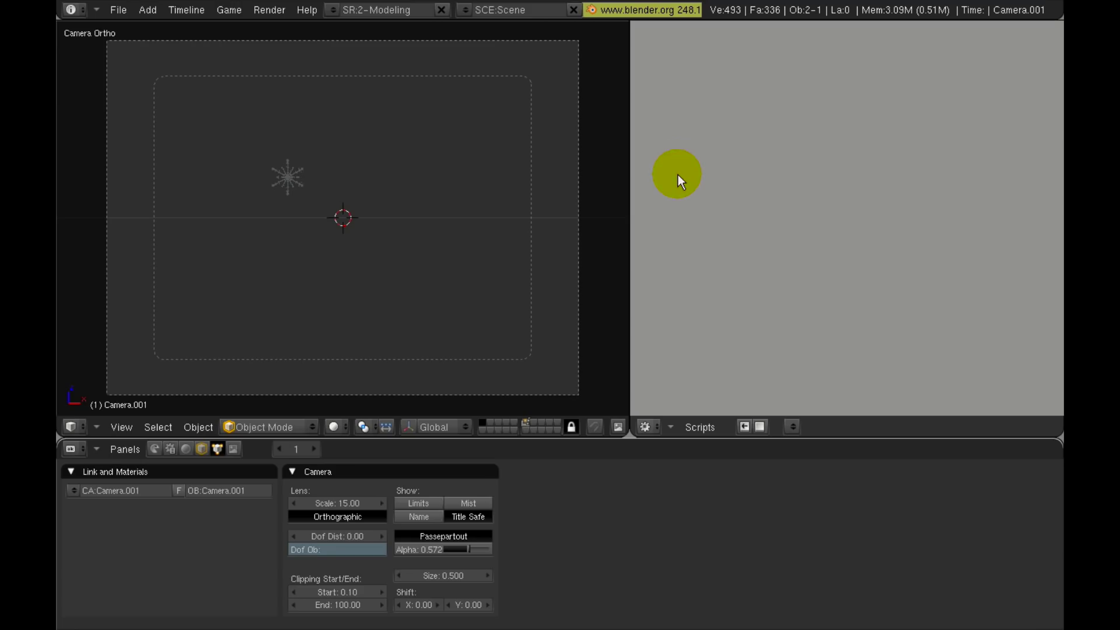
left_click(698, 427)
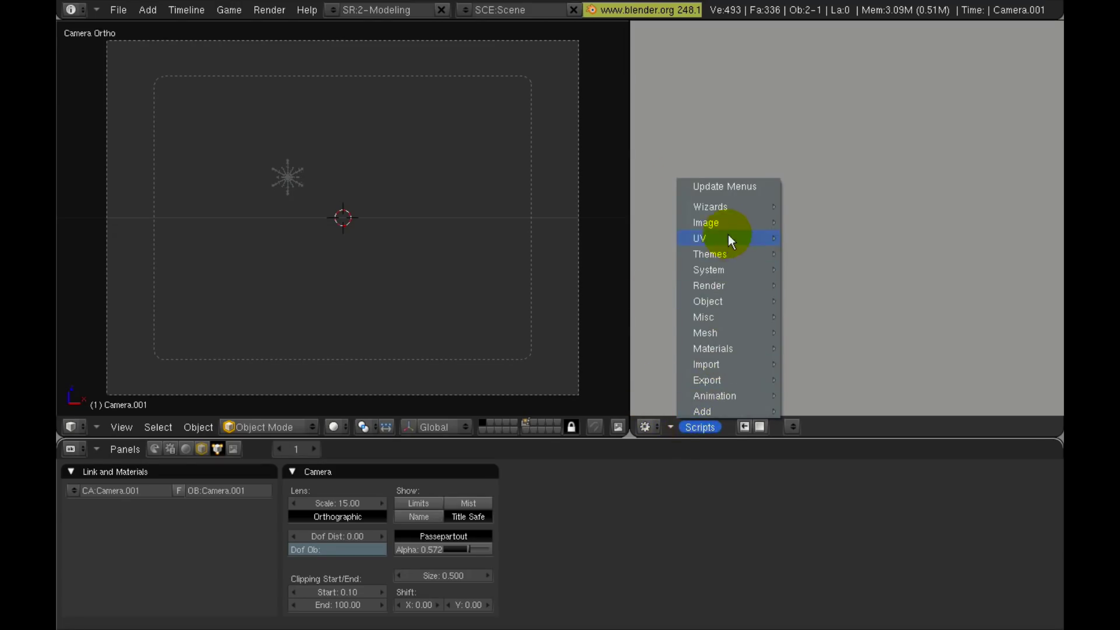
mouse_move(723, 305)
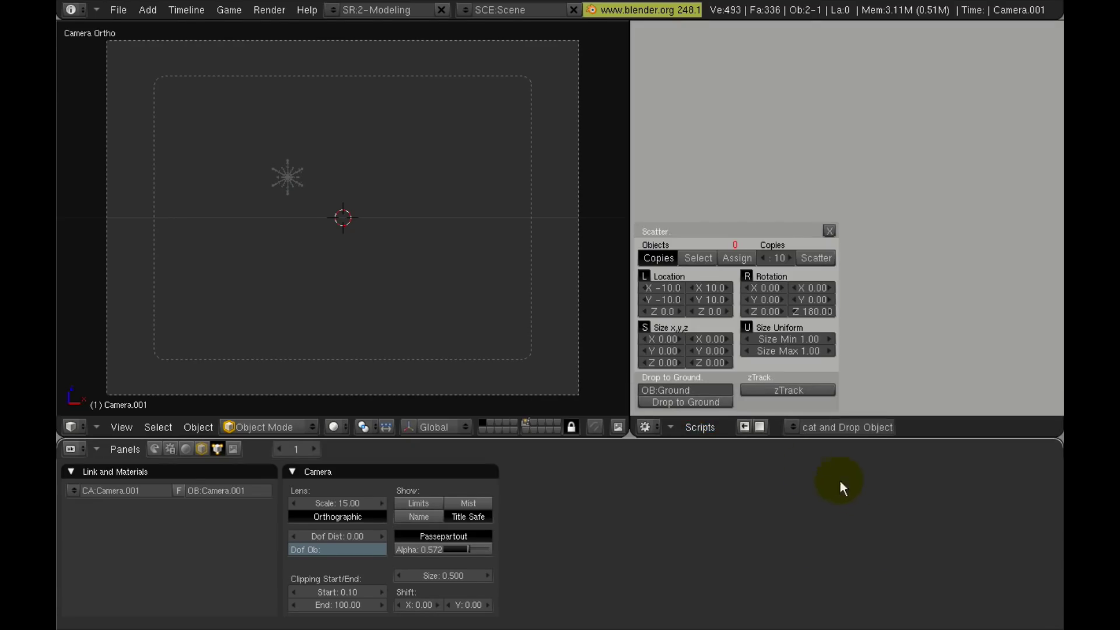
Select the snowflake and clear its location so it returns to the origin.
right_click(291, 189)
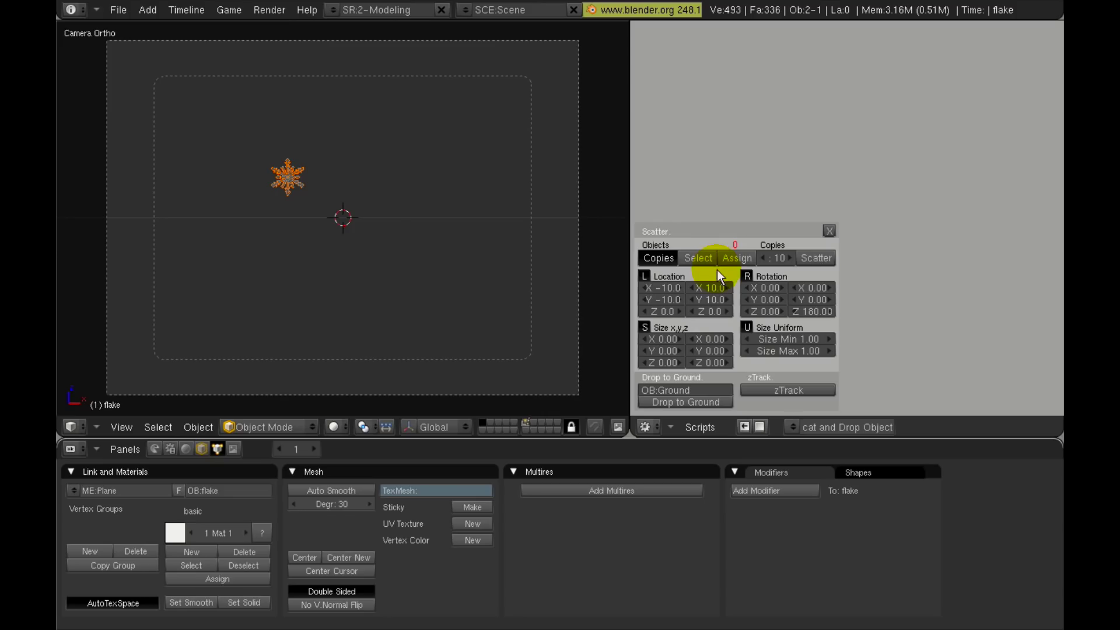
key("alt+g")
left_click(288, 175)
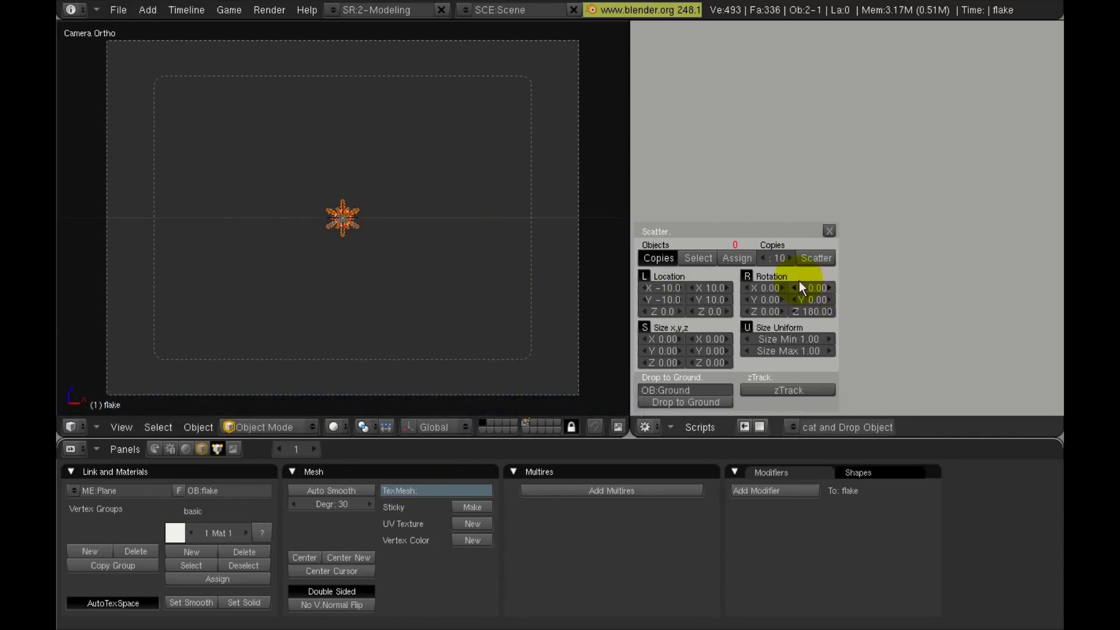
Assign the snowflake as the object to scatter and set the number of copies to 30.
left_click(736, 256)
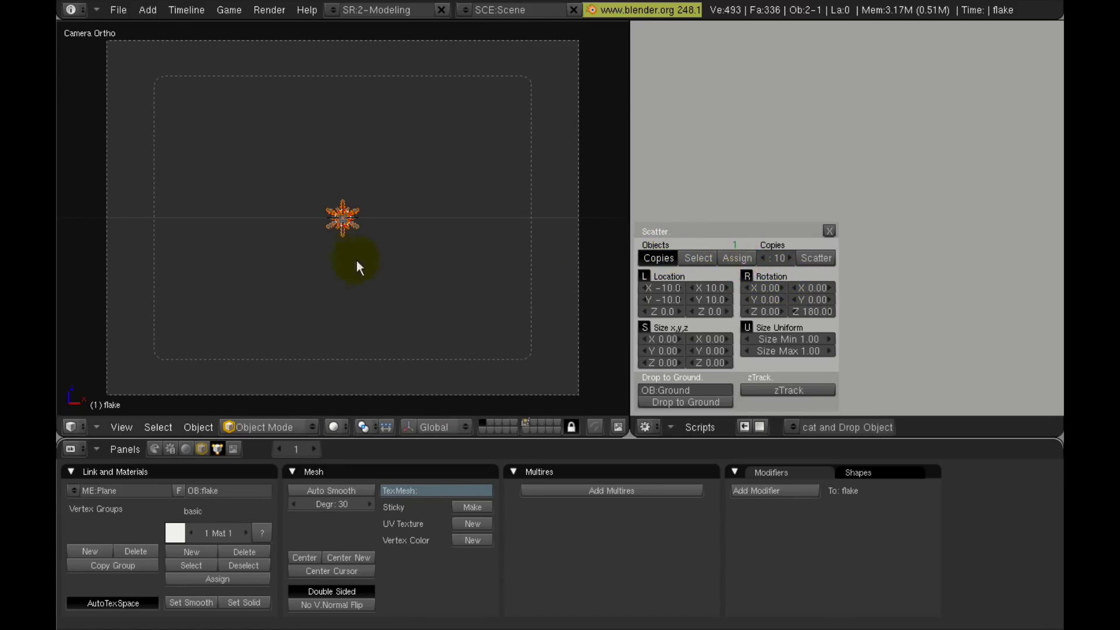
left_click(651, 259)
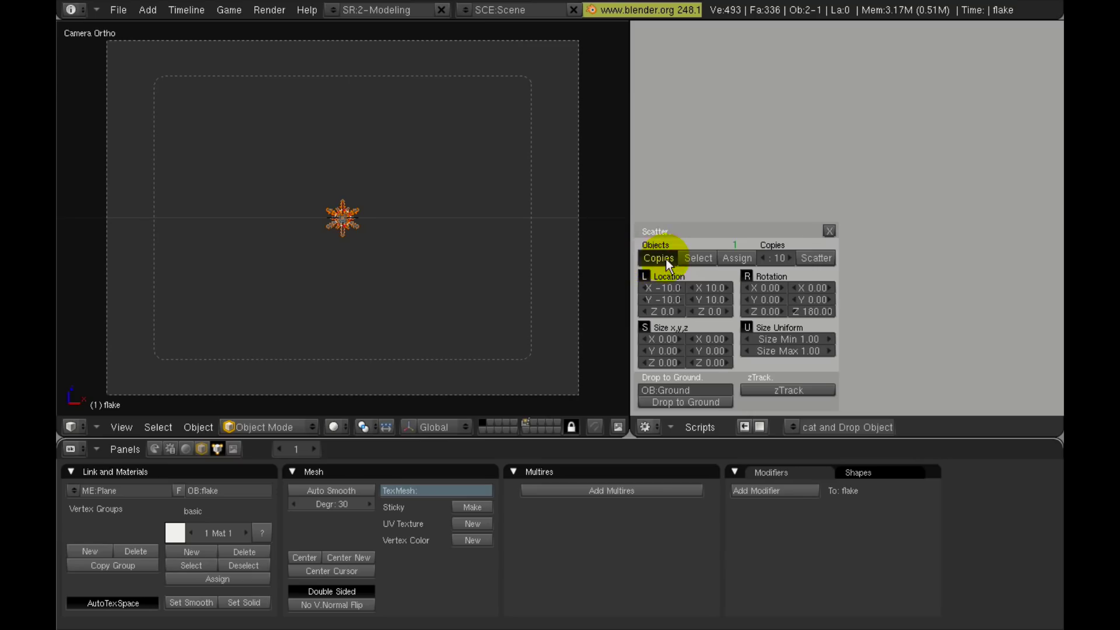
left_click(779, 261)
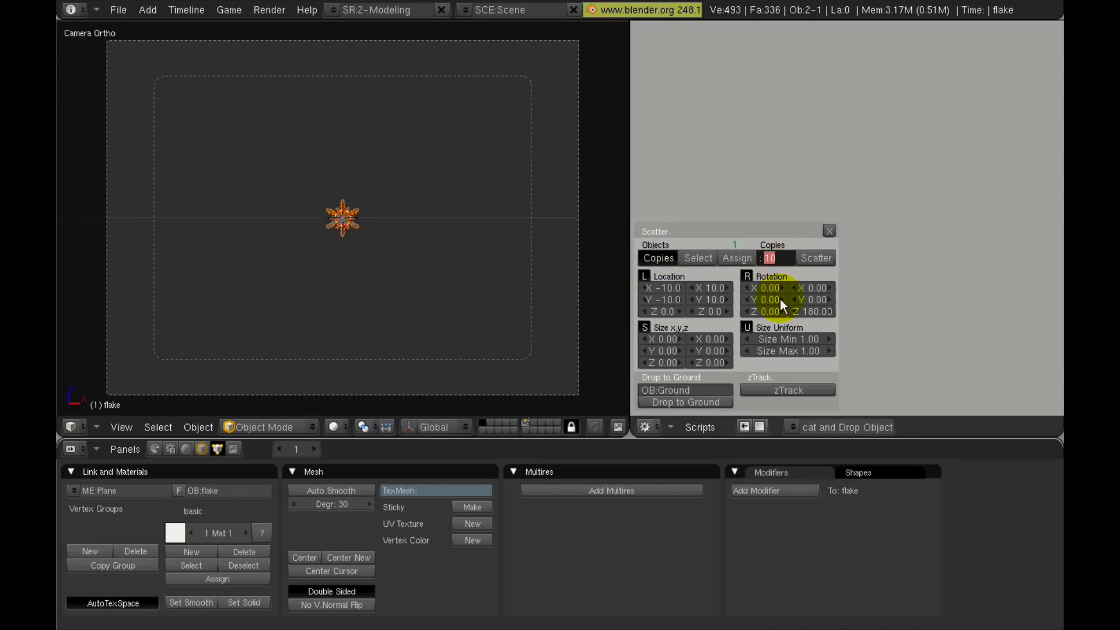
type("30")
key("Return")
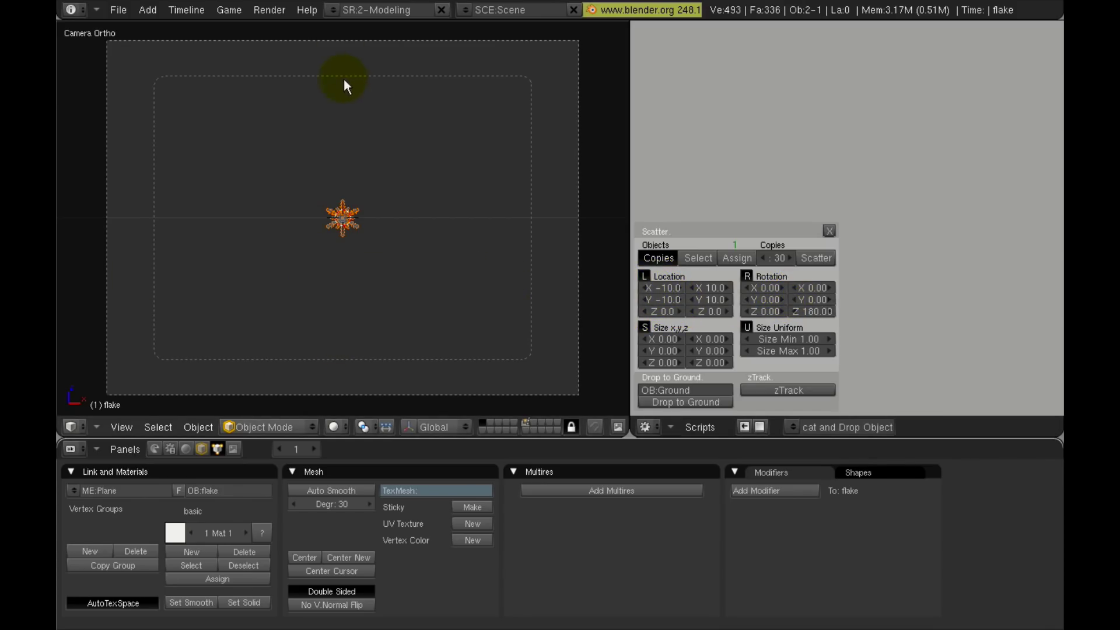
Set the scatter location range to 0 on Y and -10 to 10 on Z, and set the maximum Z rotation to 0.
left_click(673, 299)
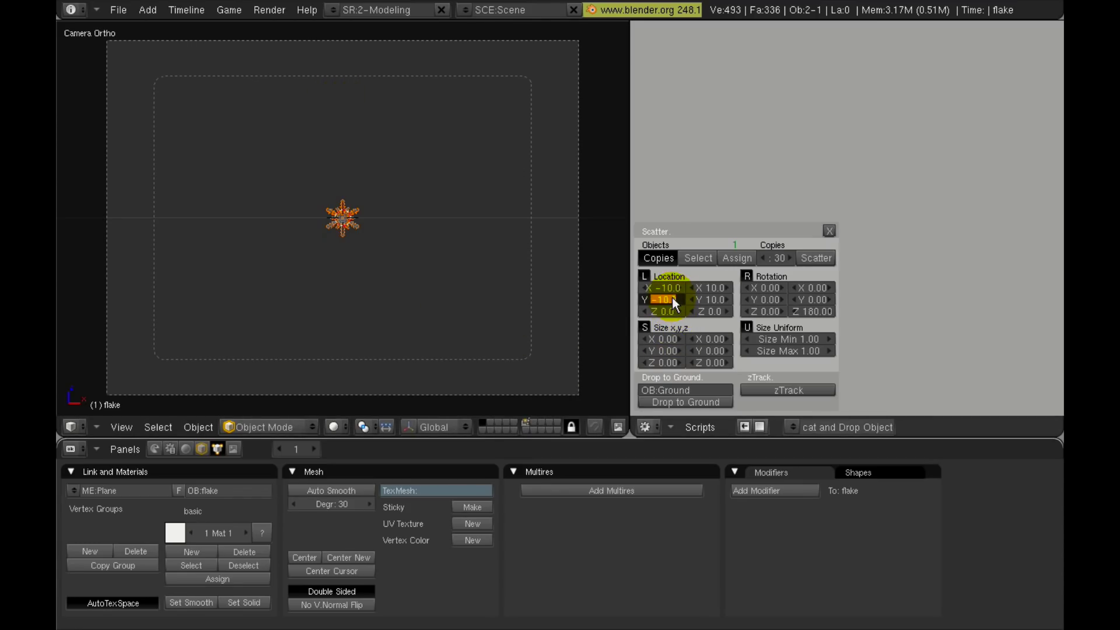
type("0")
key("Return")
left_click(710, 300)
type("0")
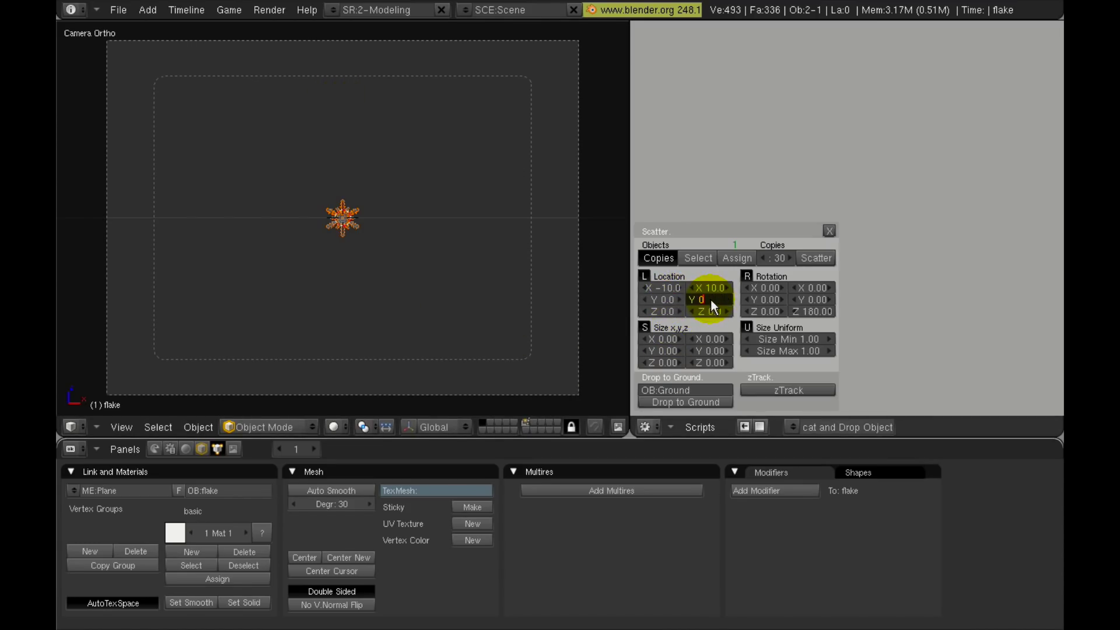
key("Return")
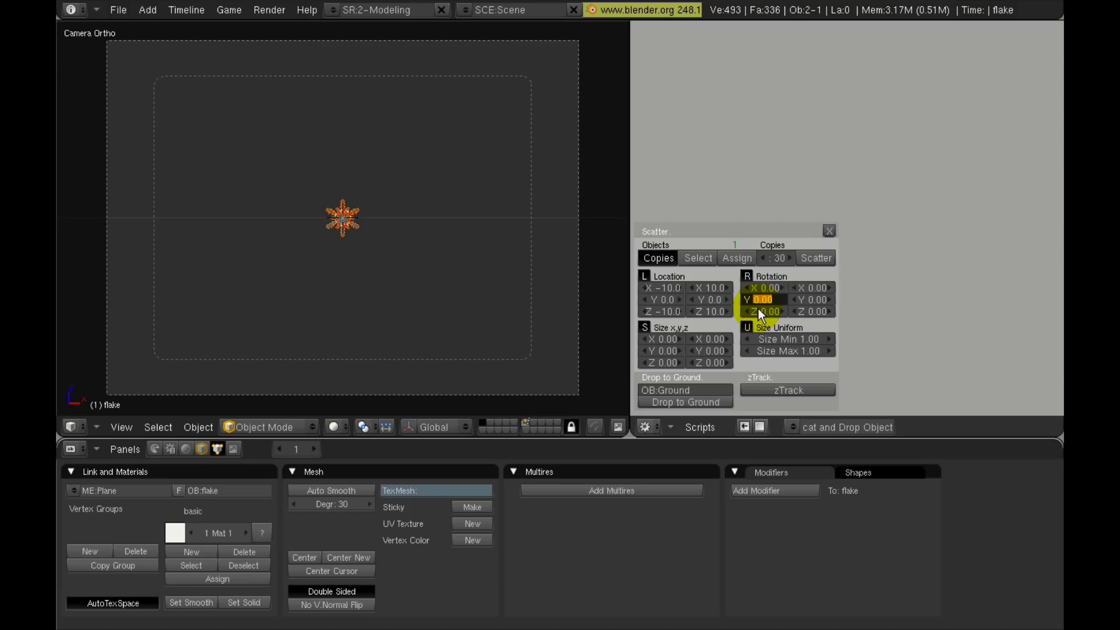
Set the scatter's maximum Y rotation to 80.
left_click(808, 299)
left_click(814, 300)
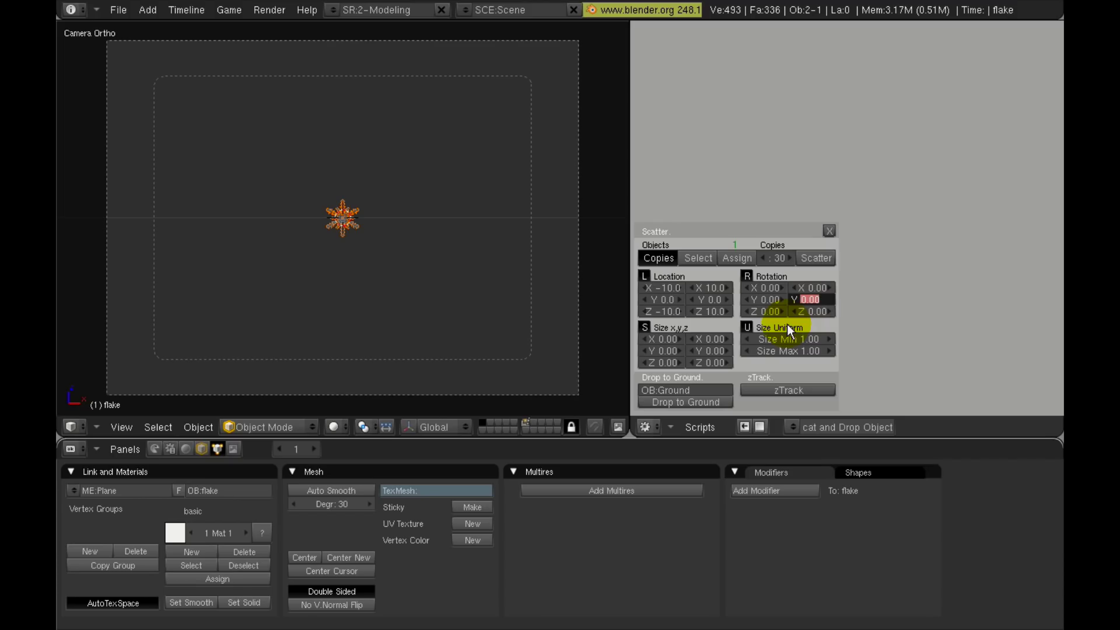
type("80")
key("Return")
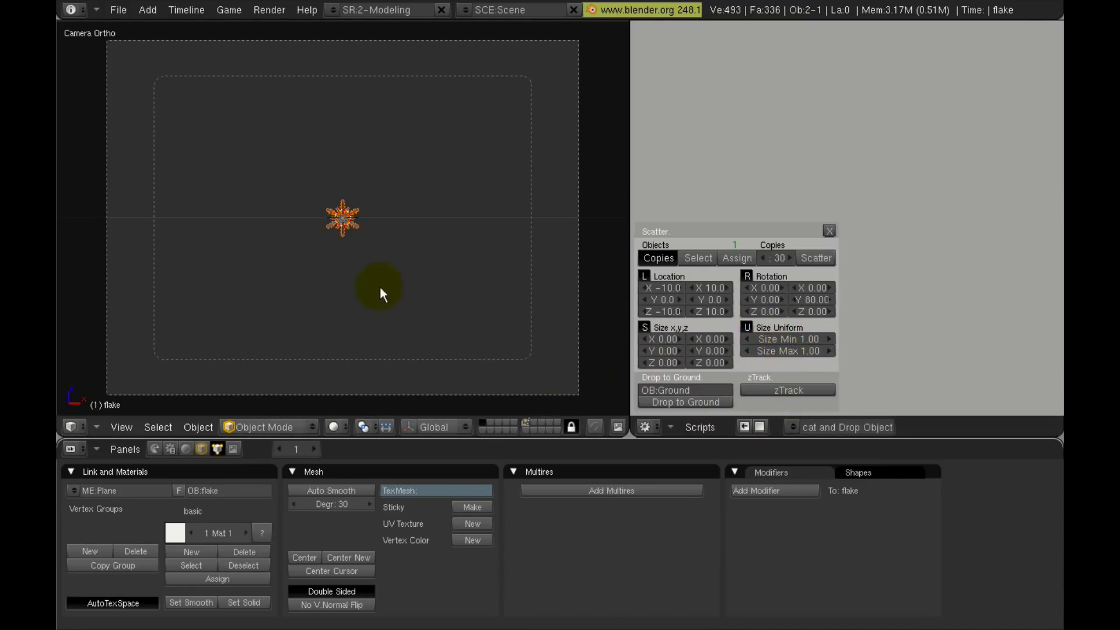
Set the scatter's uniform size range to a minimum of 0.20 and a maximum of 1.20.
left_click(802, 338)
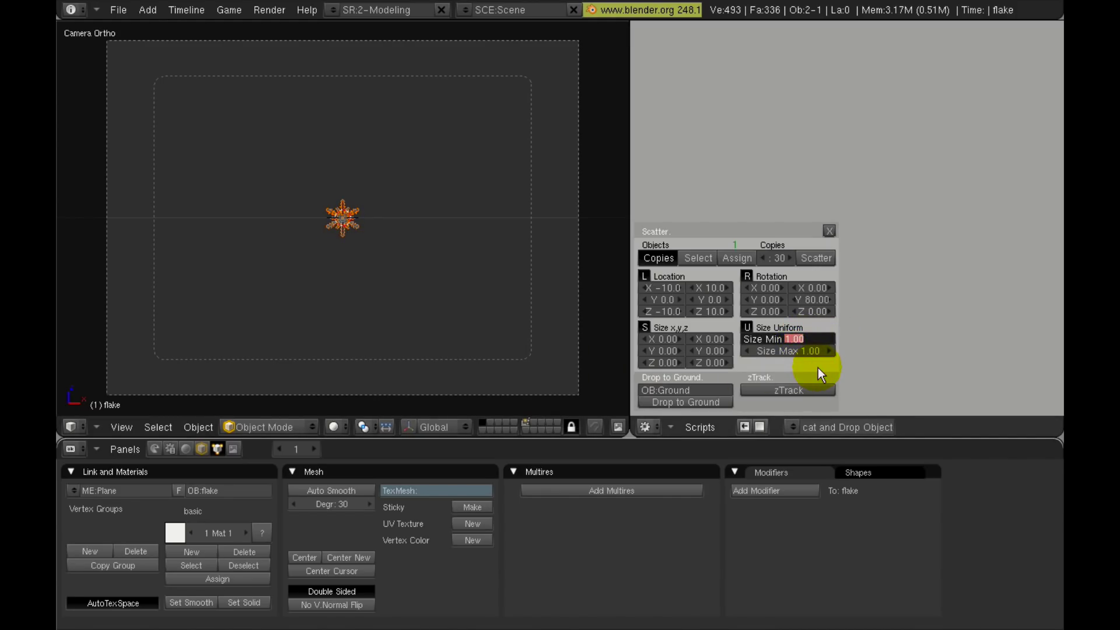
key("Return")
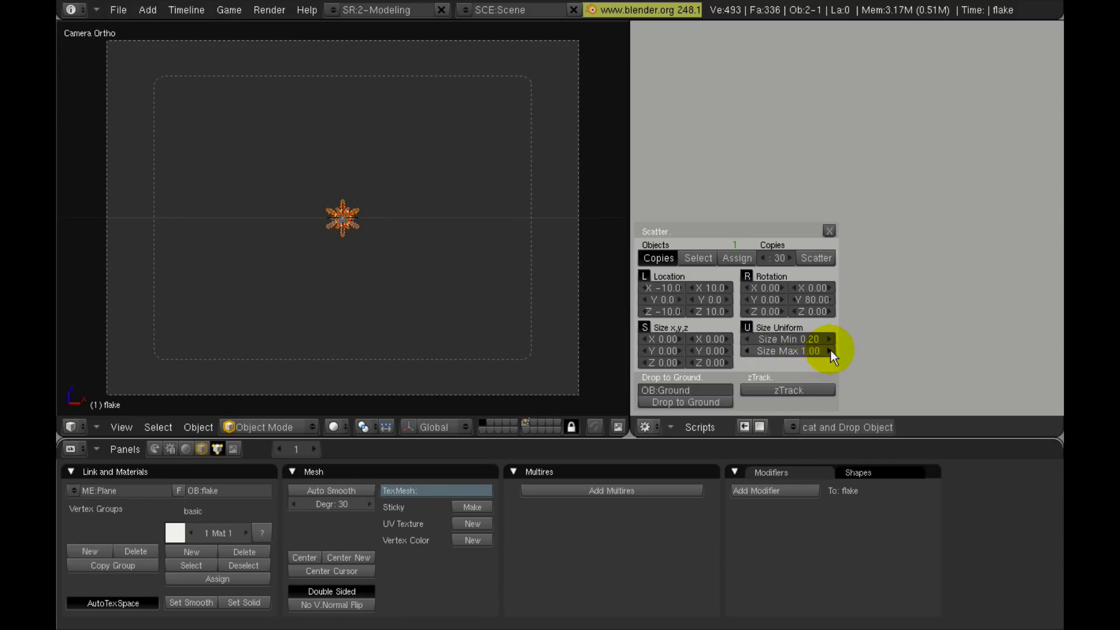
left_click(830, 350)
type("21")
key("Return")
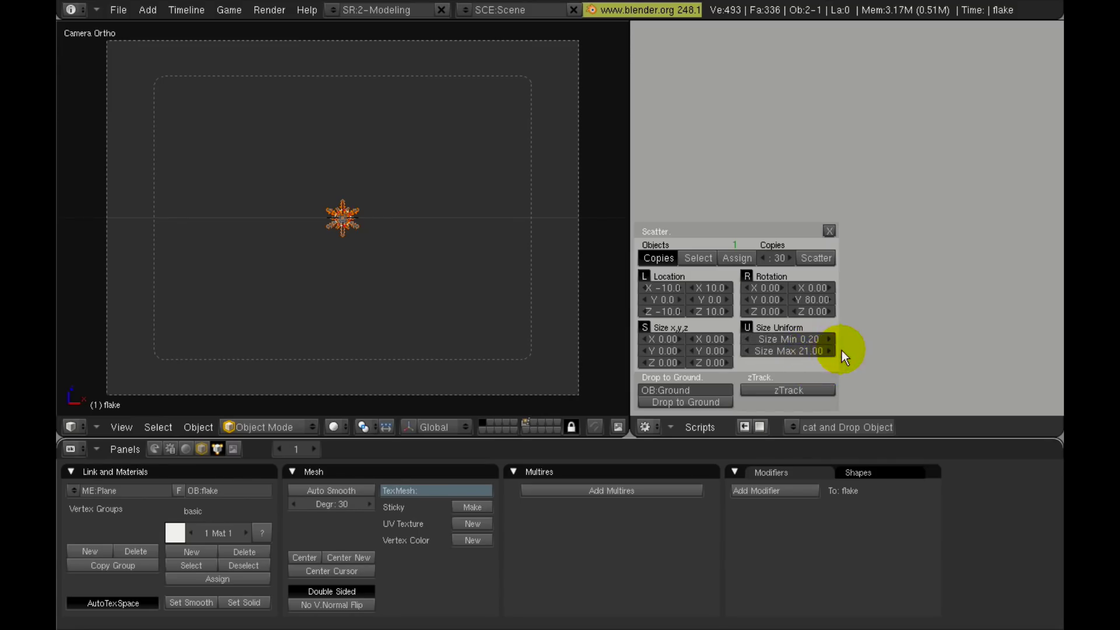
left_click(800, 348)
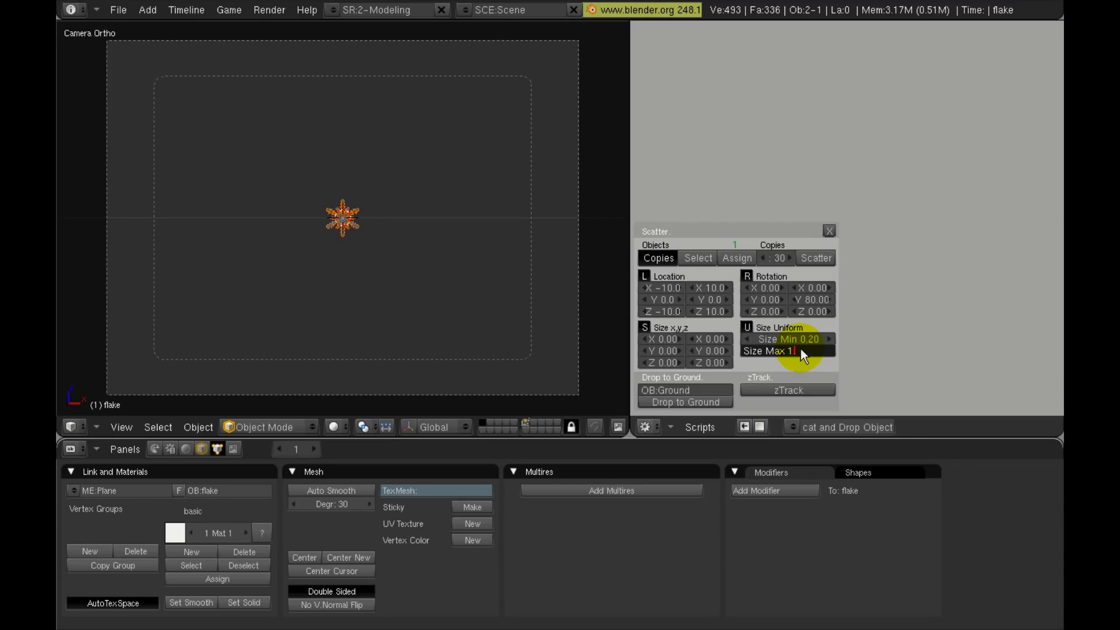
key("Return")
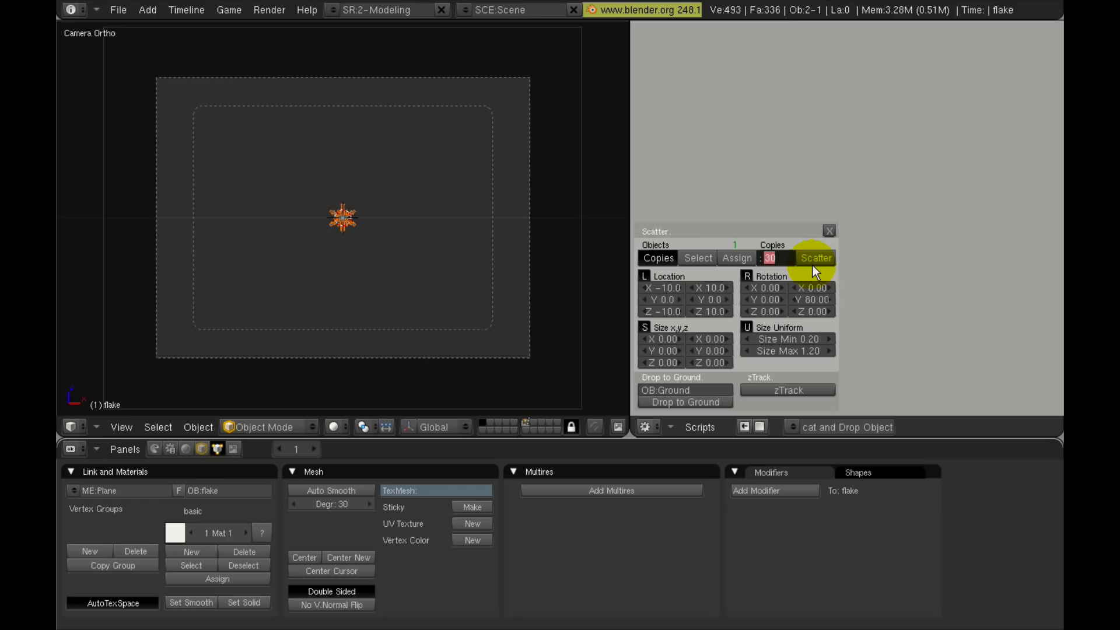
Set the number of copies to 50 and scatter the snowflake.
type("50")
left_click(813, 258)
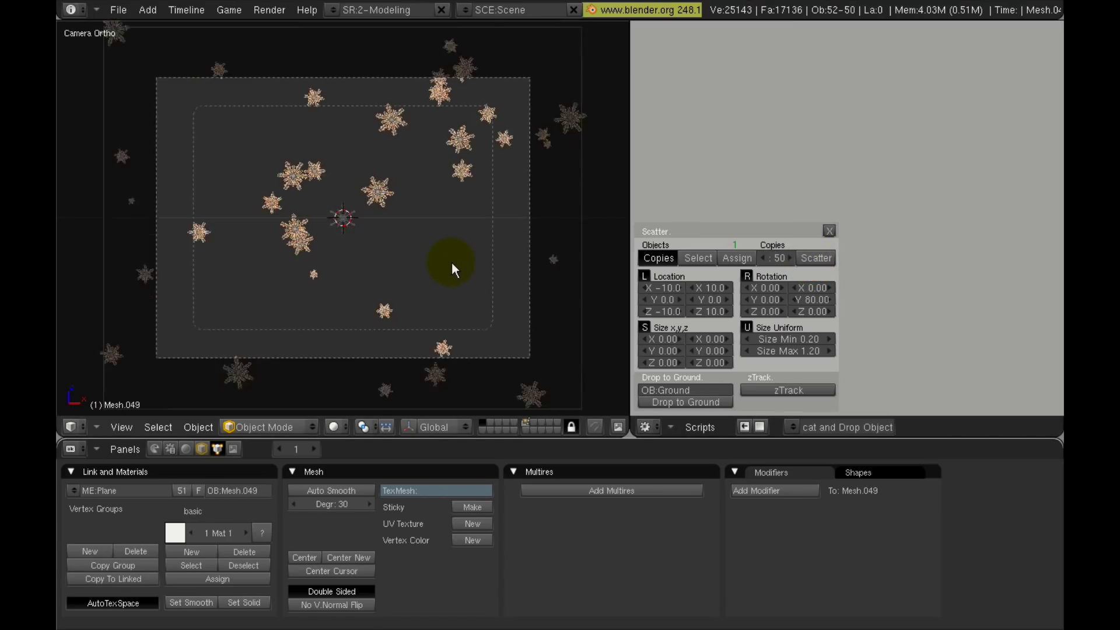
scroll(452, 261, "down", 5)
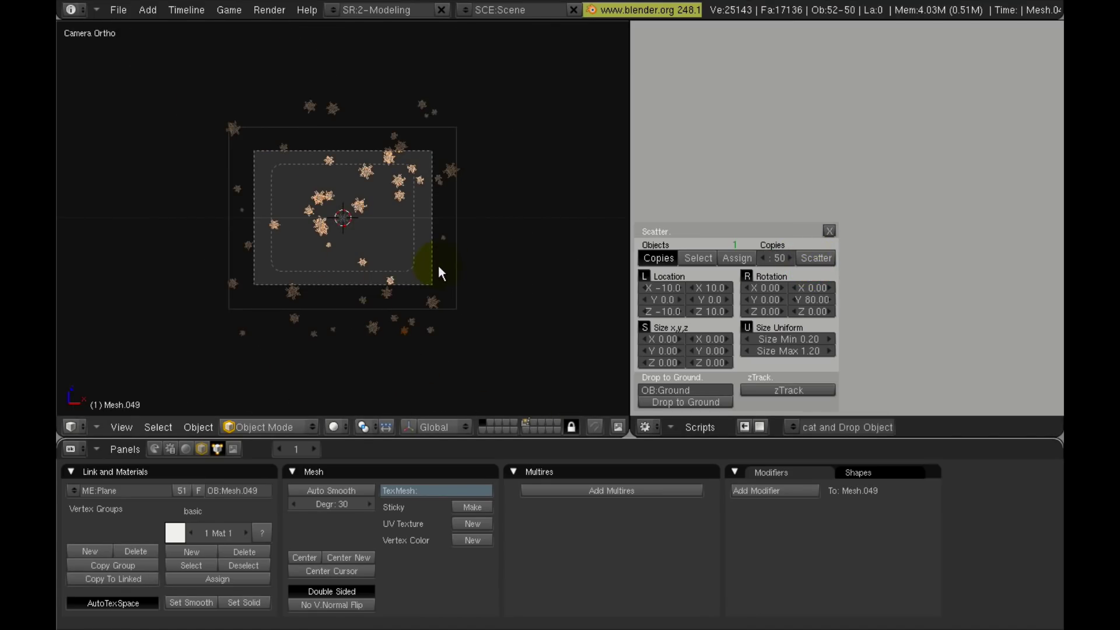
Maximize the 3D view and scale only the centres of all snowflakes inward toward the camera frame, keeping each flake's size, then disable centres-only scaling.
key("ctrl+Up")
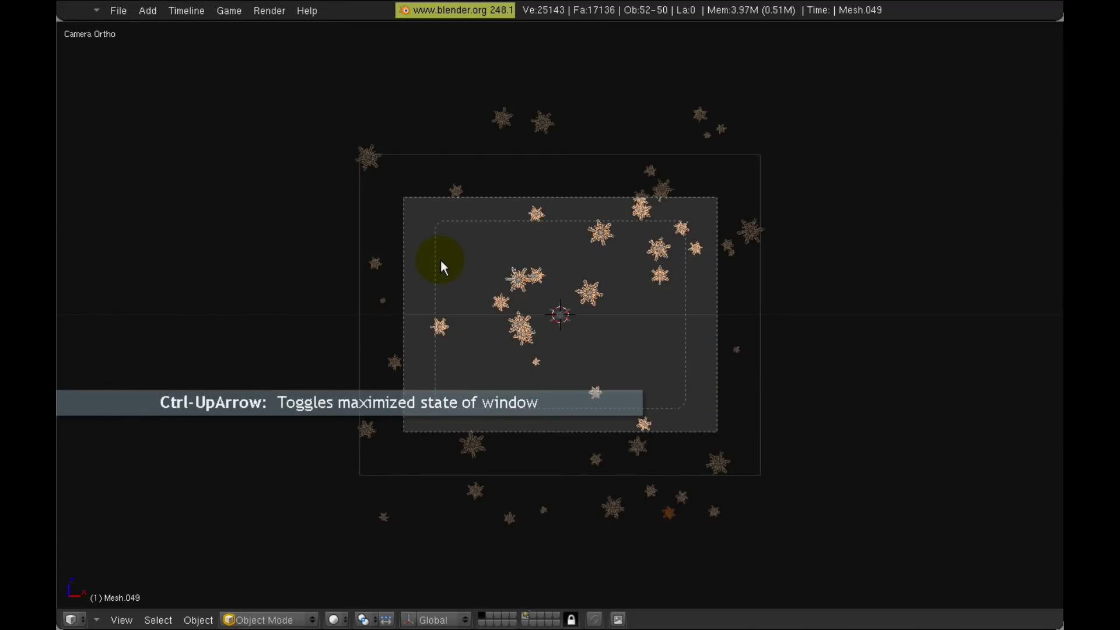
scroll(489, 267, "up", 2)
scroll(524, 265, "down", 1)
middle_click_drag(640, 268, 614, 268, "shift")
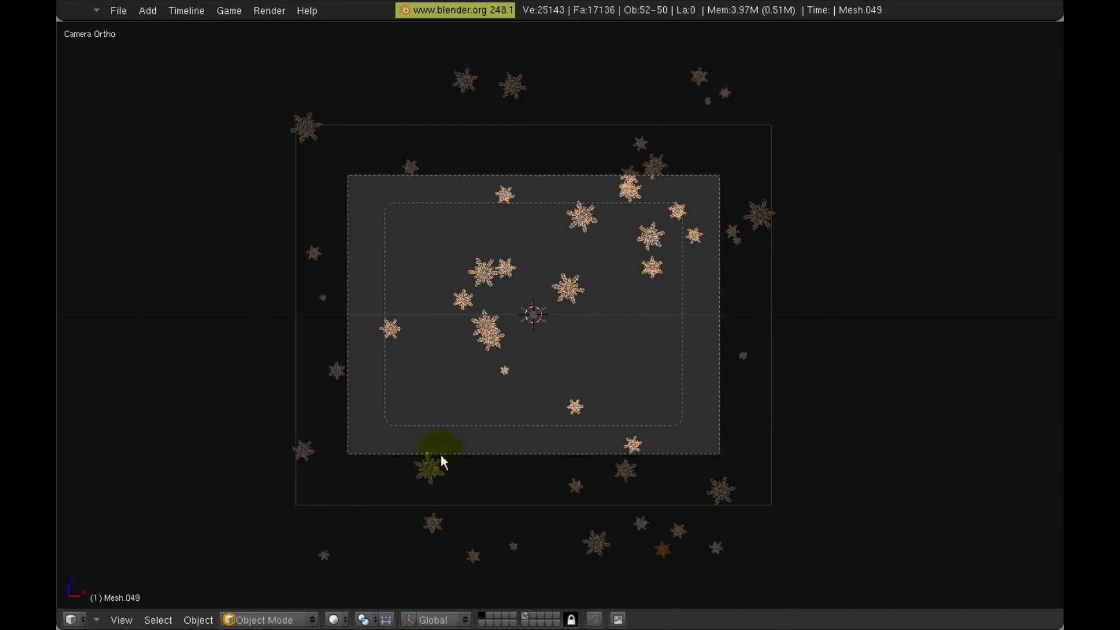
left_click(386, 619)
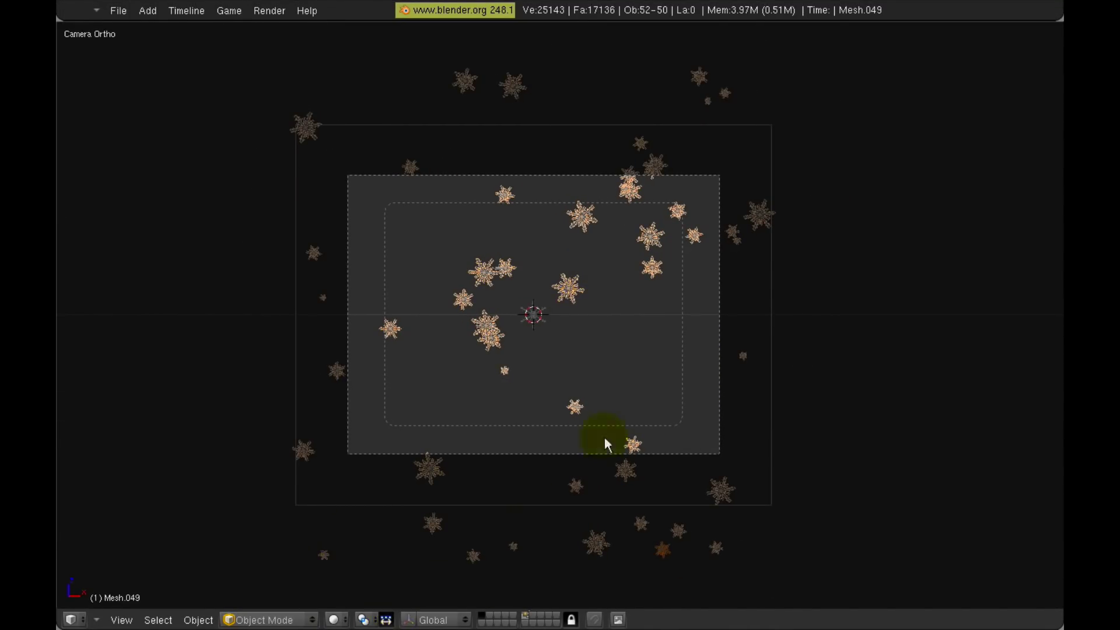
key("a")
key("s")
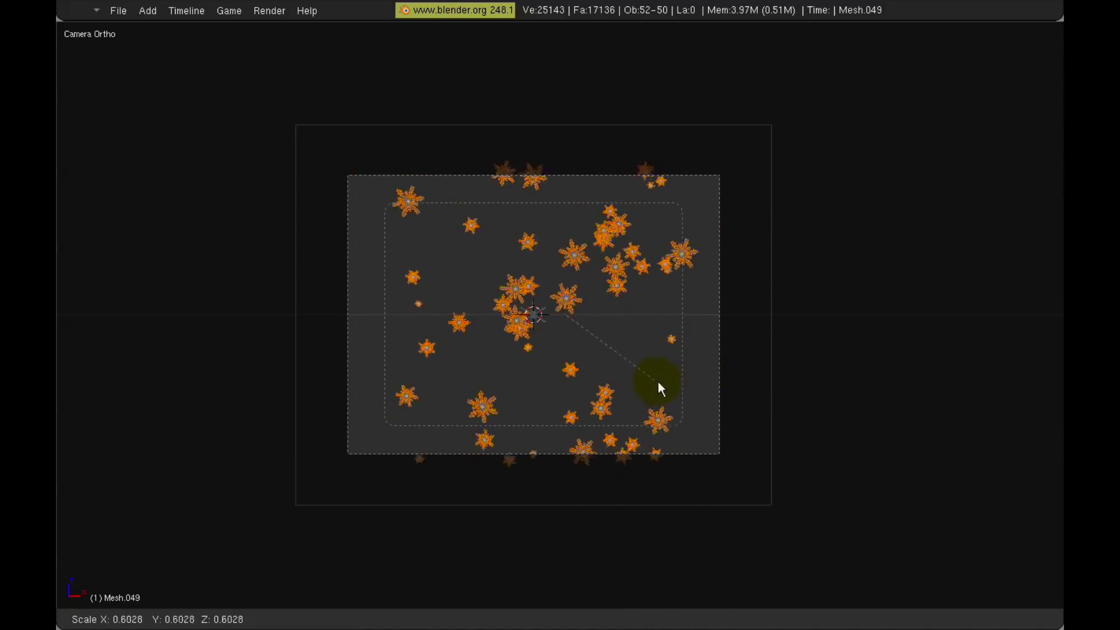
left_click(674, 379)
key("a")
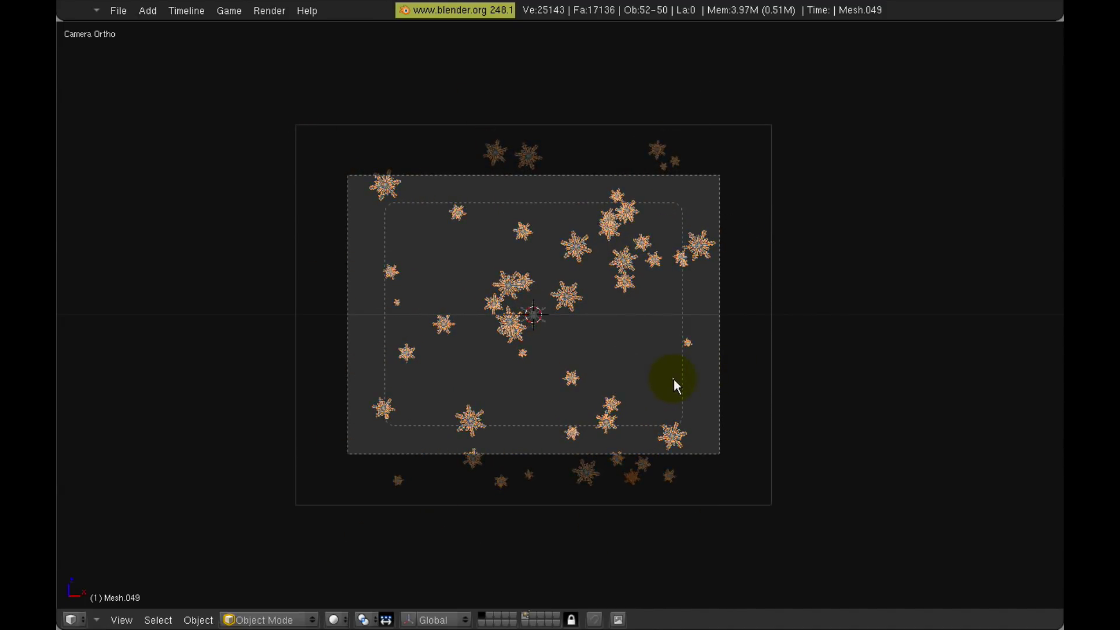
scroll(647, 399, "up", 1)
scroll(647, 399, "up", 1)
left_click(373, 620)
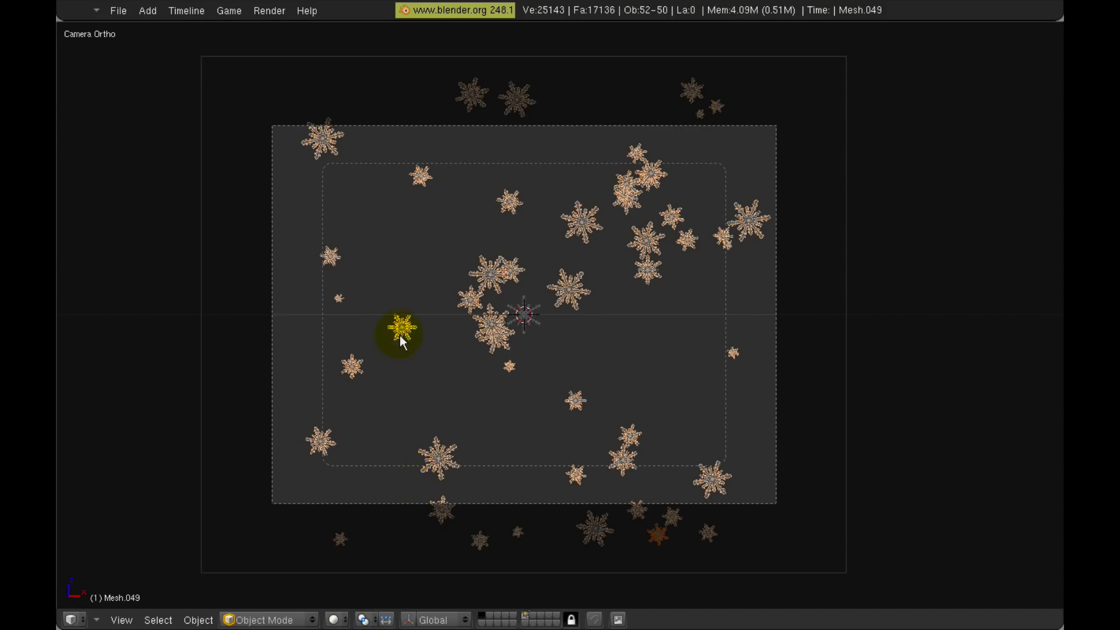
Separate the overlapping snowflakes around the frame's centre by moving them into empty areas to the lower left, lower right and right.
right_click_drag(489, 277, 411, 261)
key("shift+d")
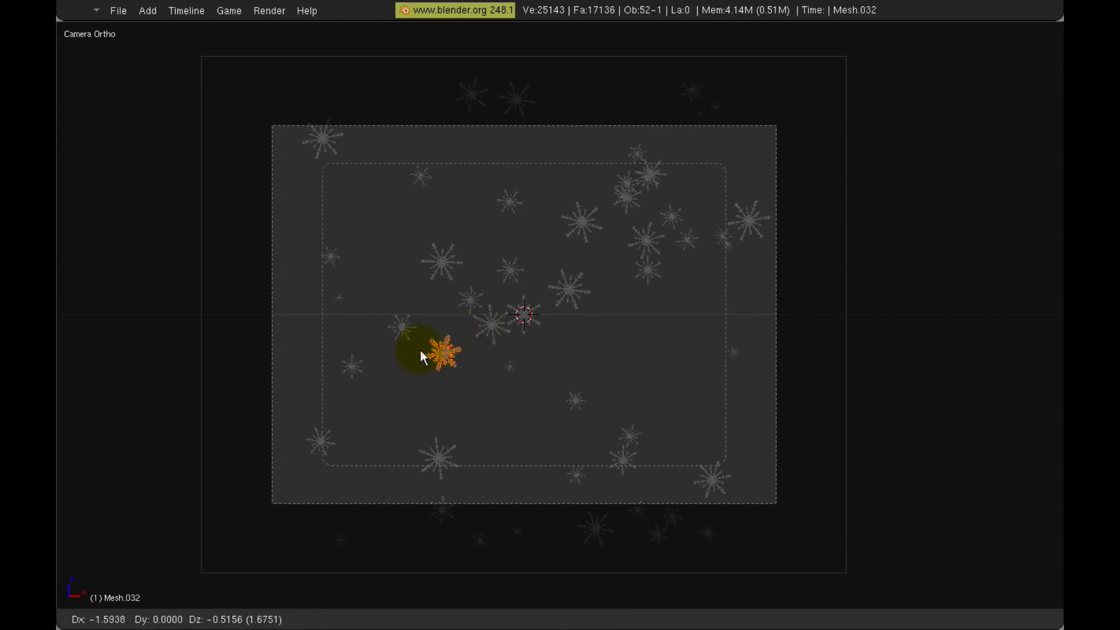
left_click(471, 337)
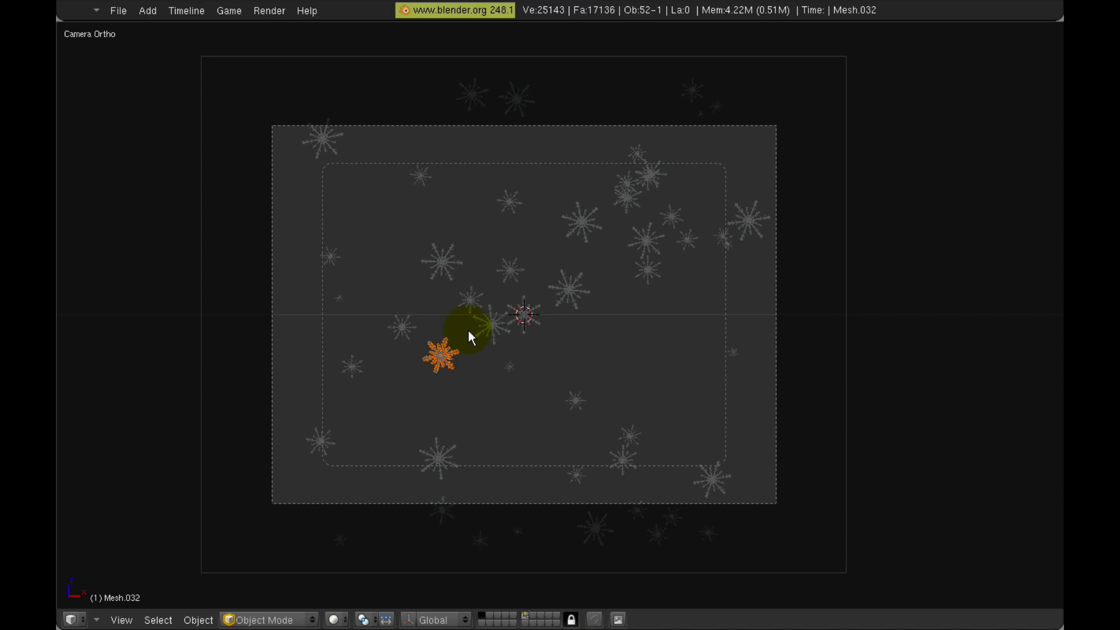
right_click_drag(494, 330, 468, 349)
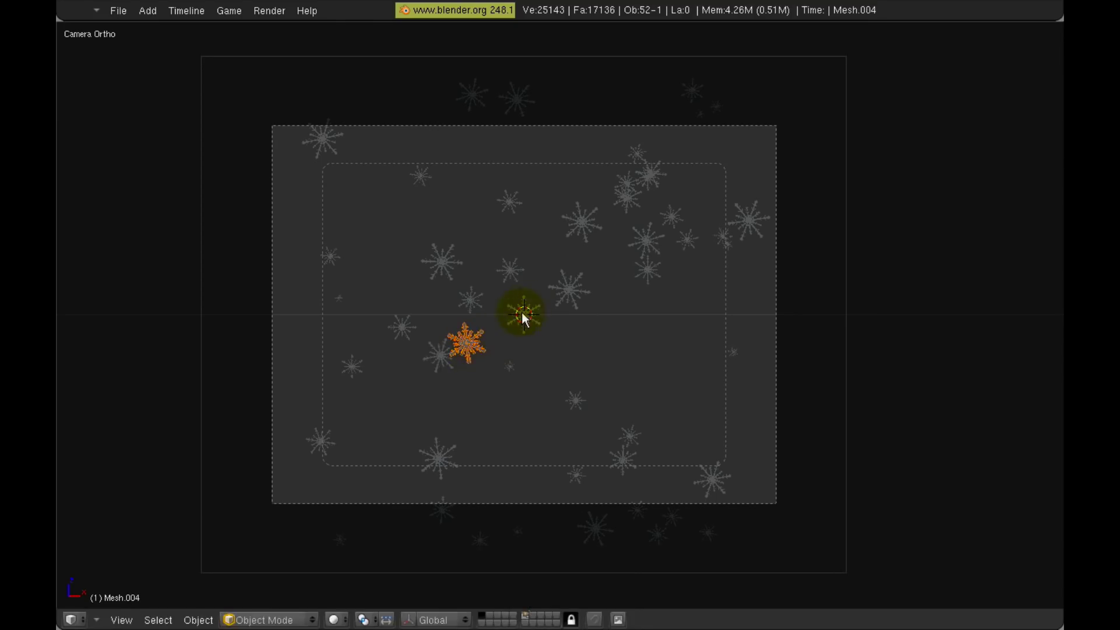
right_click_drag(523, 315, 676, 362)
right_click_drag(651, 272, 702, 312)
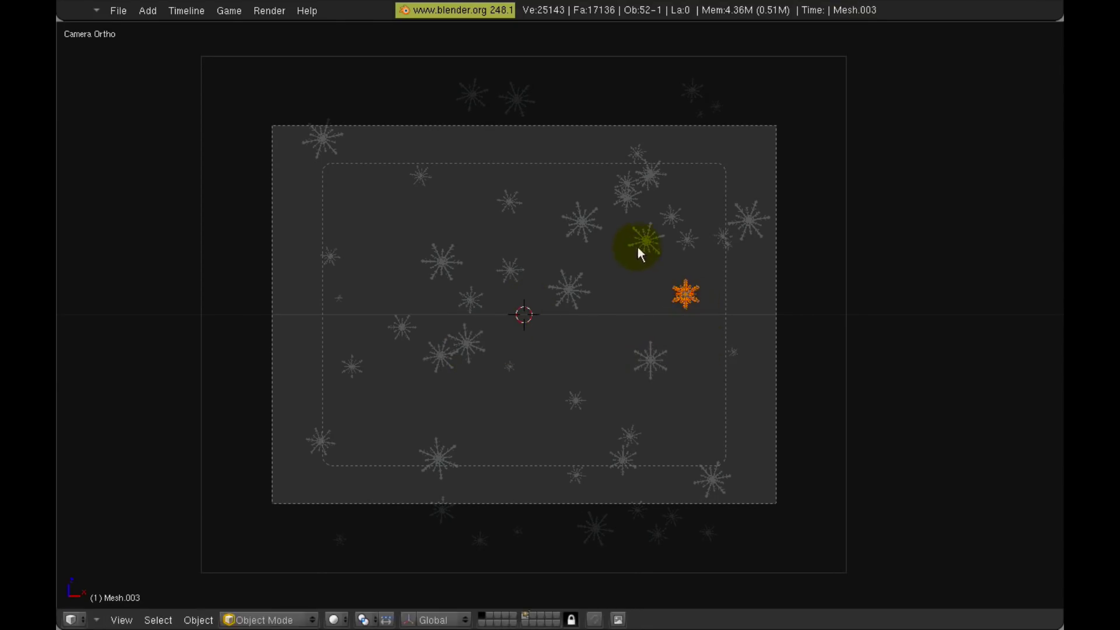
Break up the upper-right snowflake cluster, spreading its flakes along the top and moving one large flake down the frame's right side.
right_click_drag(643, 241, 550, 160)
right_click_drag(617, 192, 725, 184)
right_click_drag(638, 170, 742, 156)
right_click_drag(702, 121, 747, 308)
right_click_drag(751, 254, 751, 449)
Spread out four large snowflakes, placing one right of centre, two in the left half and one on the frame's left edge.
right_click_drag(569, 297, 634, 323)
right_click_drag(442, 362, 393, 401)
right_click_drag(442, 273, 405, 245)
right_click_drag(583, 230, 279, 261)
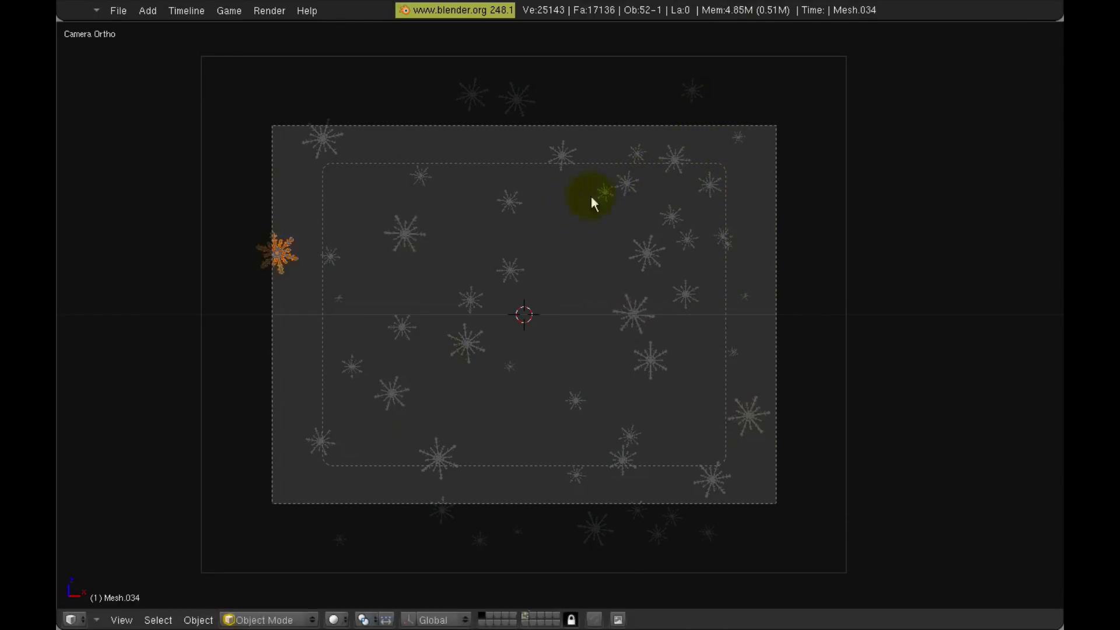
Bring stray snowflakes from above and below the camera frame into its gaps, and shift a small left-side flake outward.
right_click_drag(603, 196, 582, 226)
right_click_drag(691, 96, 570, 286)
right_click_drag(346, 361, 305, 363)
right_click_drag(344, 536, 375, 468)
right_click_drag(435, 527, 327, 519)
right_click_drag(481, 543, 528, 480)
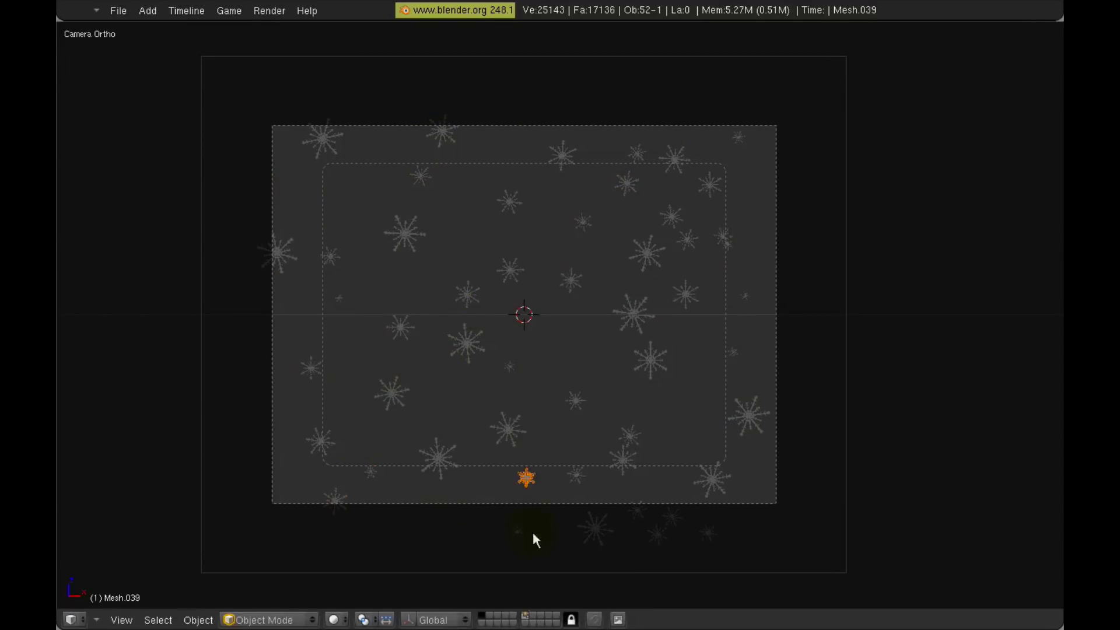
Move the tiny snowflake from below the frame inside it and reposition the central and left-centre flakes for more even spacing.
right_click_drag(528, 532, 589, 368)
right_click_drag(583, 399, 583, 380)
right_click_drag(606, 411, 610, 393)
right_click_drag(404, 337, 387, 331)
right_click_drag(470, 303, 465, 295)
right_click_drag(413, 245, 402, 239)
right_click_drag(511, 280, 466, 243)
right_click_drag(574, 372, 526, 275)
right_click_drag(576, 388, 569, 363)
right_click_drag(645, 372, 597, 244)
right_click_drag(564, 158, 550, 145)
Redistribute the right-centre snowflakes, shifting the large flake outward, a smaller one into the gap and another to the frame's right edge.
right_click_drag(511, 205, 494, 199)
right_click_drag(653, 345, 705, 394)
right_click_drag(688, 243, 637, 329)
right_click_drag(644, 269, 636, 282)
right_click_drag(726, 238, 773, 254)
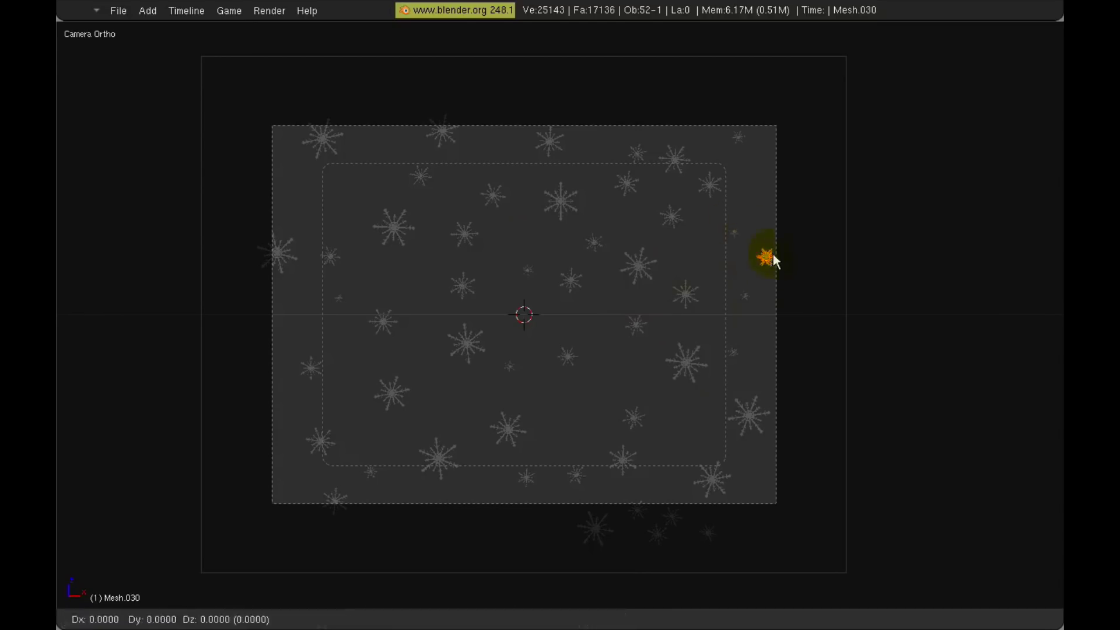
Adjust the positions of the small snowflakes in the frame's upper-right area so they are evenly spaced.
right_click_drag(730, 198, 726, 195)
right_click_drag(639, 155, 676, 151)
right_click_drag(625, 167, 634, 154)
right_click_drag(595, 241, 607, 224)
right_click_drag(636, 167, 627, 161)
right_click_drag(683, 217, 687, 235)
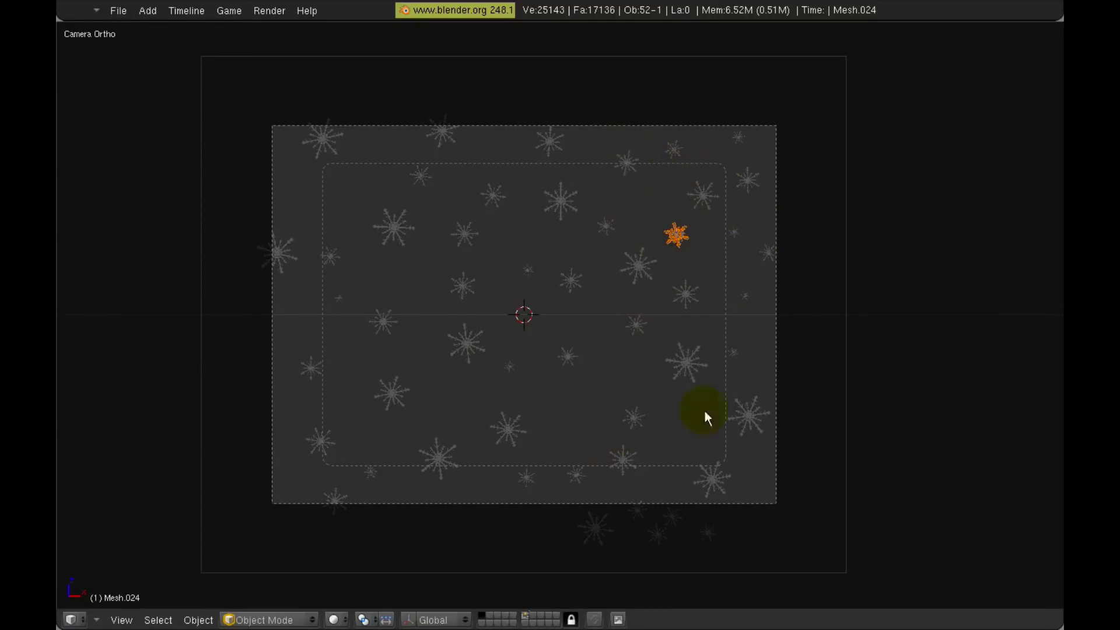
Shift the lower-left snowflakes outward and reposition the flakes around the centre to open up even gaps.
right_click_drag(327, 438, 287, 446)
right_click_drag(392, 393, 372, 407)
right_click_drag(466, 344, 439, 374)
right_click_drag(635, 325, 596, 340)
right_click_drag(567, 356, 578, 387)
right_click_drag(637, 265, 633, 285)
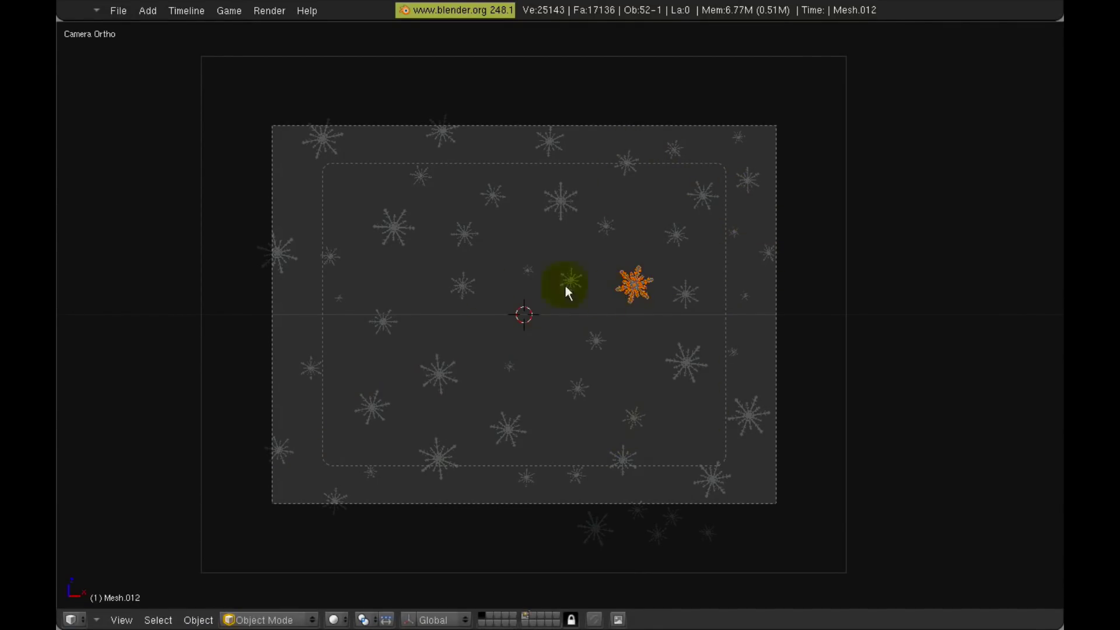
Relocate snowflakes from the crowded right side to sparser areas, including a tiny one to the upper left and a large one on the top edge.
right_click_drag(734, 234, 340, 187)
right_click_drag(685, 294, 698, 280)
right_click_drag(729, 340, 442, 294)
right_click_drag(744, 296, 760, 330)
right_click_drag(688, 360, 745, 320)
right_click_drag(674, 150, 678, 336)
right_click_drag(743, 321, 683, 124)
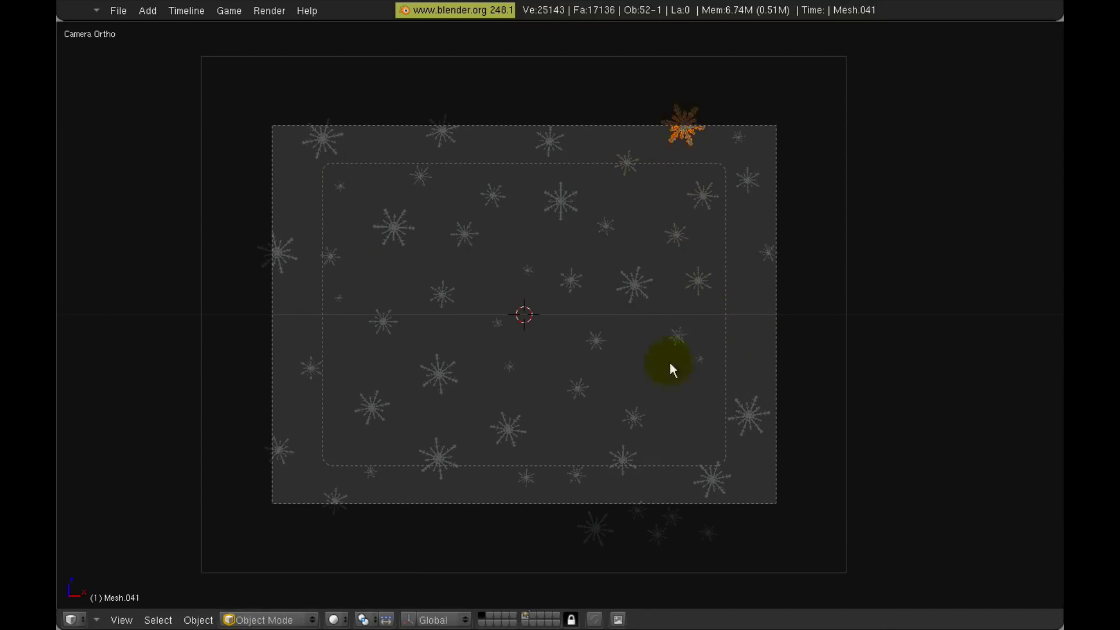
Even out the snowflakes in the frame's lower-right half and along its bottom edge.
right_click_drag(677, 336, 737, 325)
right_click_drag(698, 281, 668, 332)
right_click_drag(634, 285, 652, 277)
right_click_drag(578, 388, 562, 366)
right_click_drag(633, 418, 678, 416)
right_click_drag(561, 366, 562, 397)
right_click_drag(576, 474, 618, 495)
right_click_drag(526, 477, 537, 479)
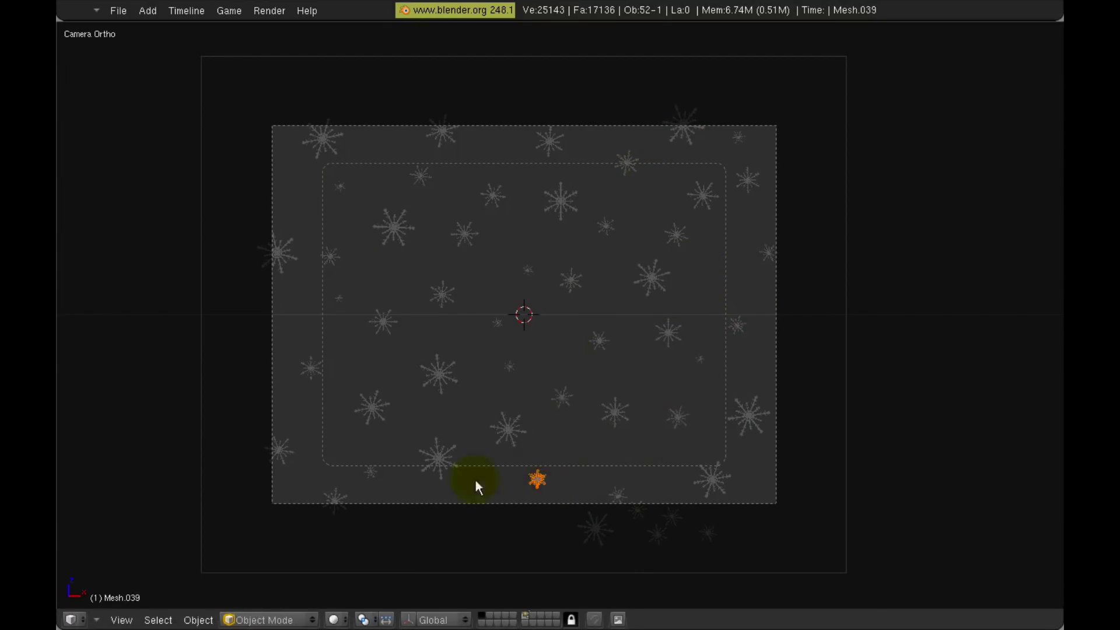
Nudge the snowflakes along the frame's left side, including the large ones near the upper-left corner and left edge, to balance the spacing.
right_click_drag(340, 187, 320, 192)
right_click_drag(322, 139, 315, 134)
right_click_drag(277, 252, 278, 235)
right_click_drag(339, 298, 319, 308)
right_click_drag(371, 472, 358, 455)
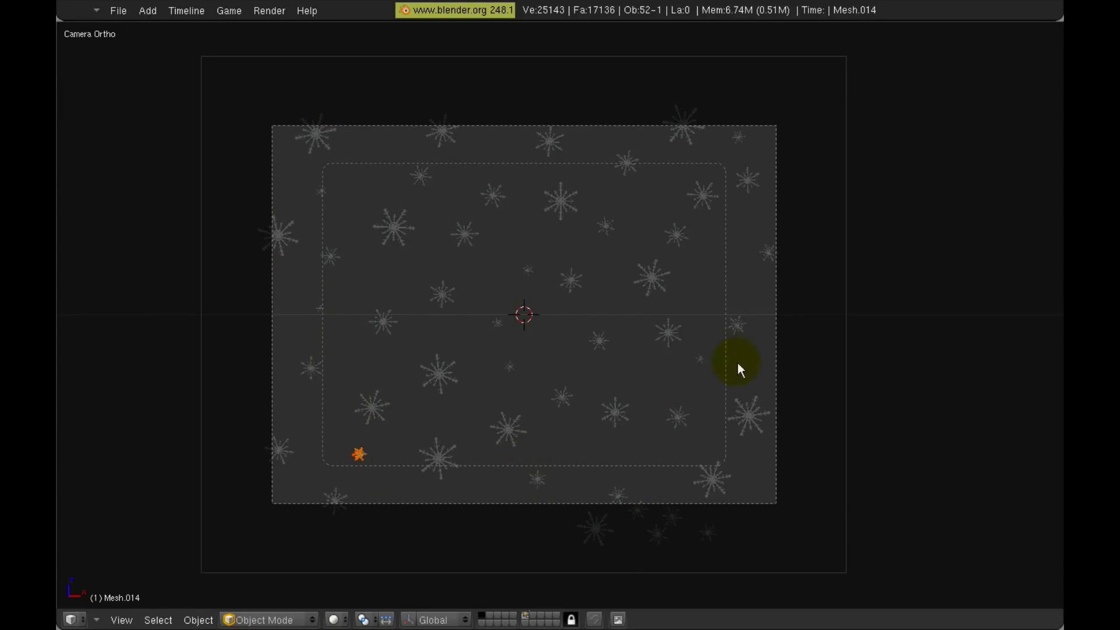
Move two snowflakes from below the frame to its left edge and upper-left gap, and shift the tiny upper-left flake to the right.
right_click_drag(595, 528, 598, 397)
right_click_drag(599, 397, 260, 350)
right_click_drag(633, 516, 490, 316)
left_click(295, 174)
right_click(322, 192)
key("g")
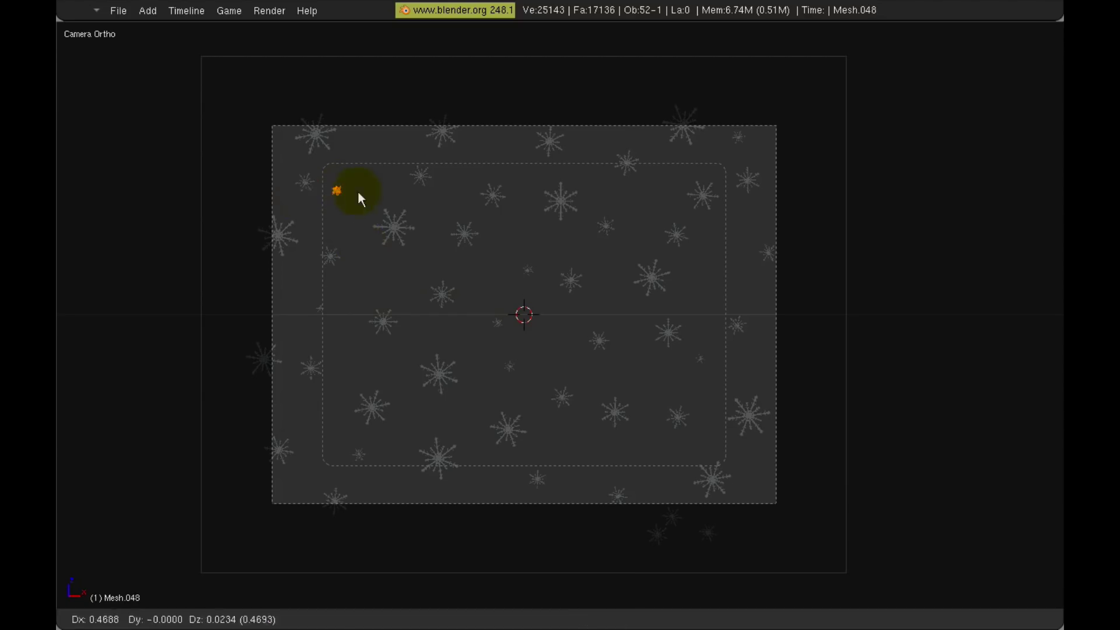
left_click(365, 191)
Place the last three snowflakes from below the frame on its bottom edge, its right edge and in the upper-right gap.
right_click(656, 533)
left_click(492, 513)
right_click(708, 530)
left_click(782, 352)
right_click(670, 522)
left_click(674, 240)
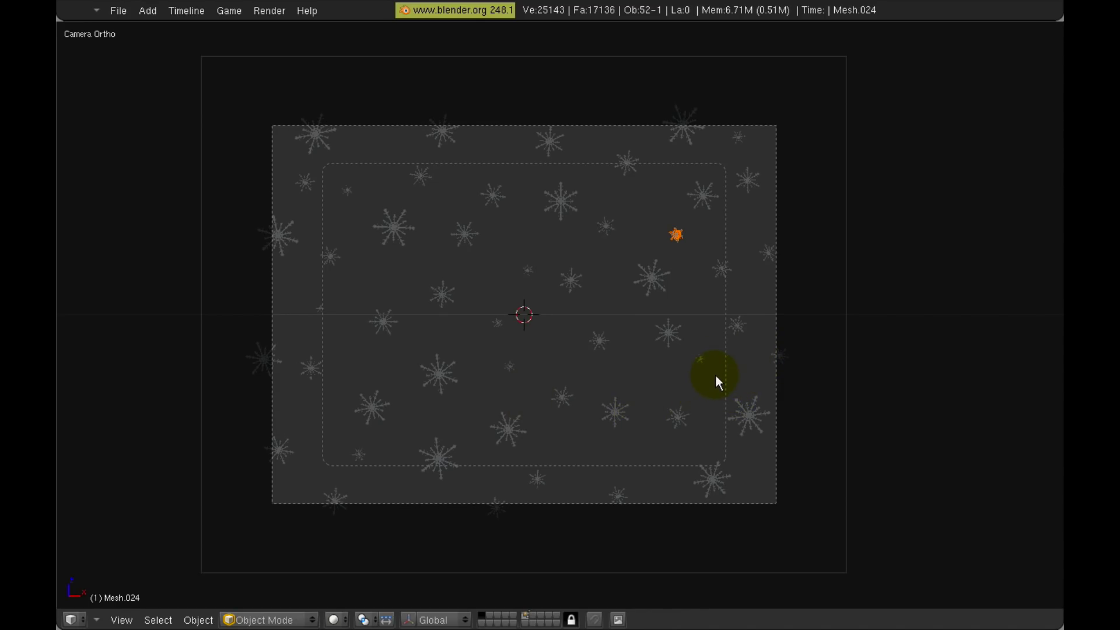
Restore the multi-window layout, change the scripts window to an image editor, and set the render display to Image Editor.
key("ctrl+Up")
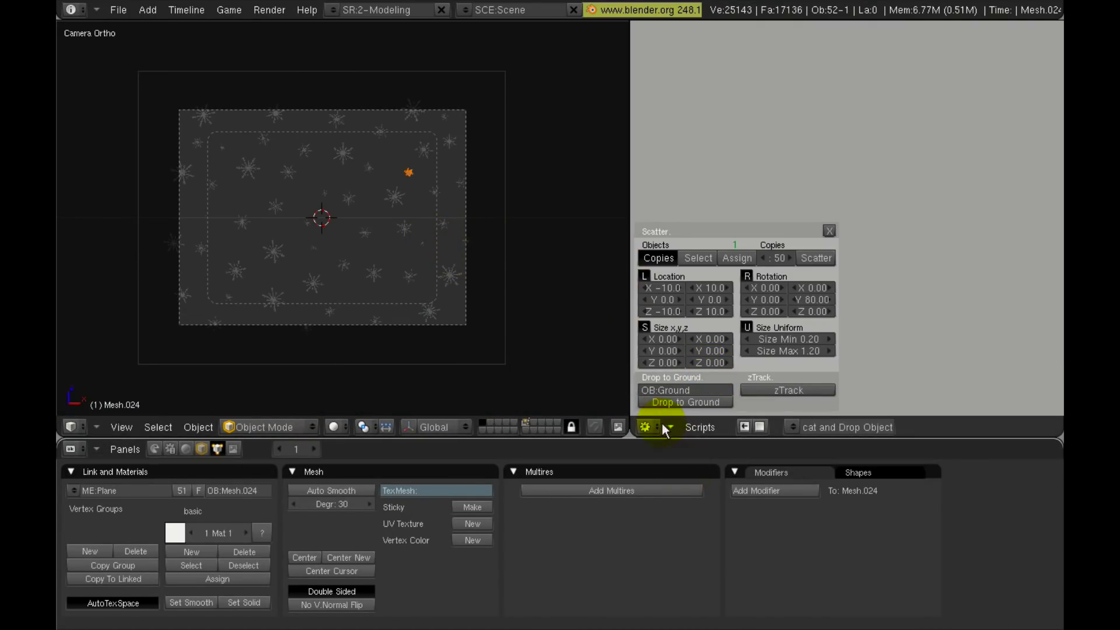
left_click(646, 426)
left_click(704, 343)
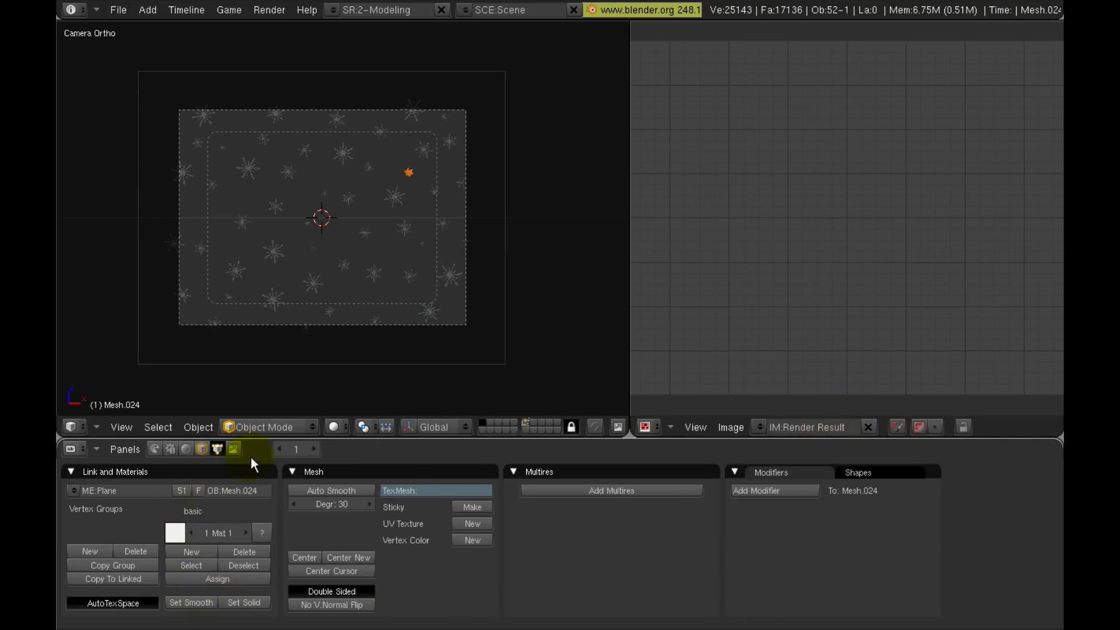
left_click(234, 449)
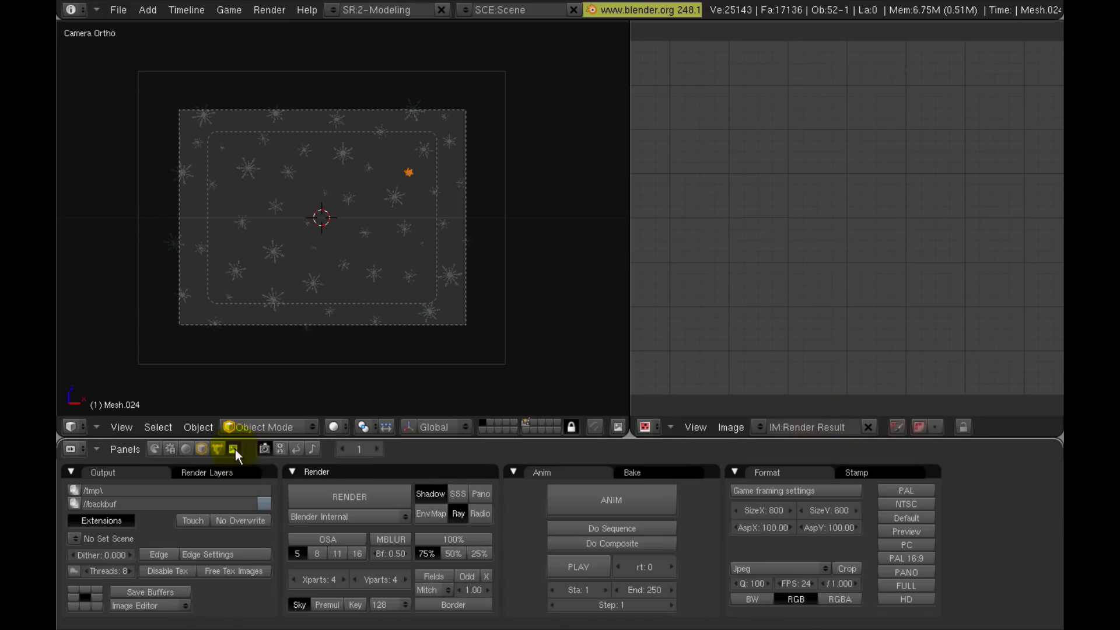
left_click(134, 604)
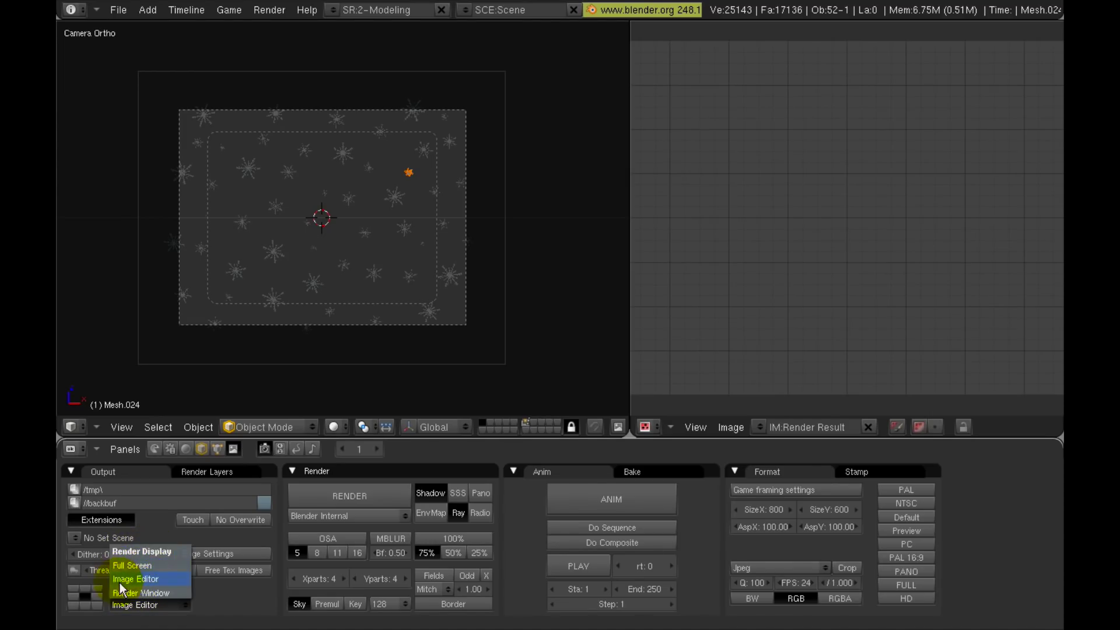
left_click(140, 583)
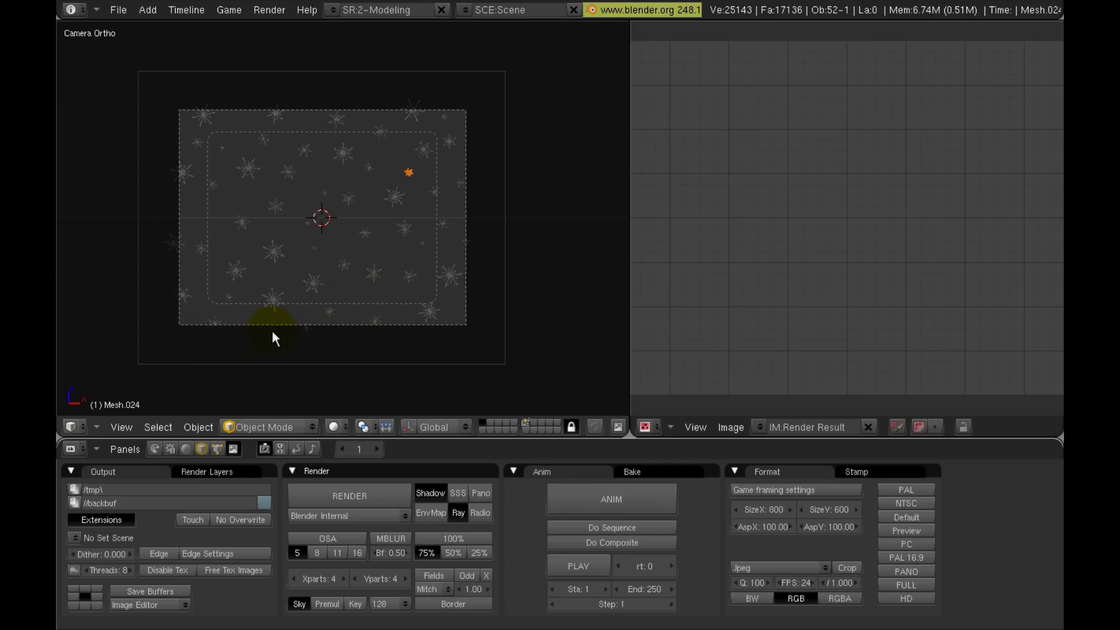
Turn off the world's Blend sky so the background uses the plain black horizon colour.
left_click(183, 449)
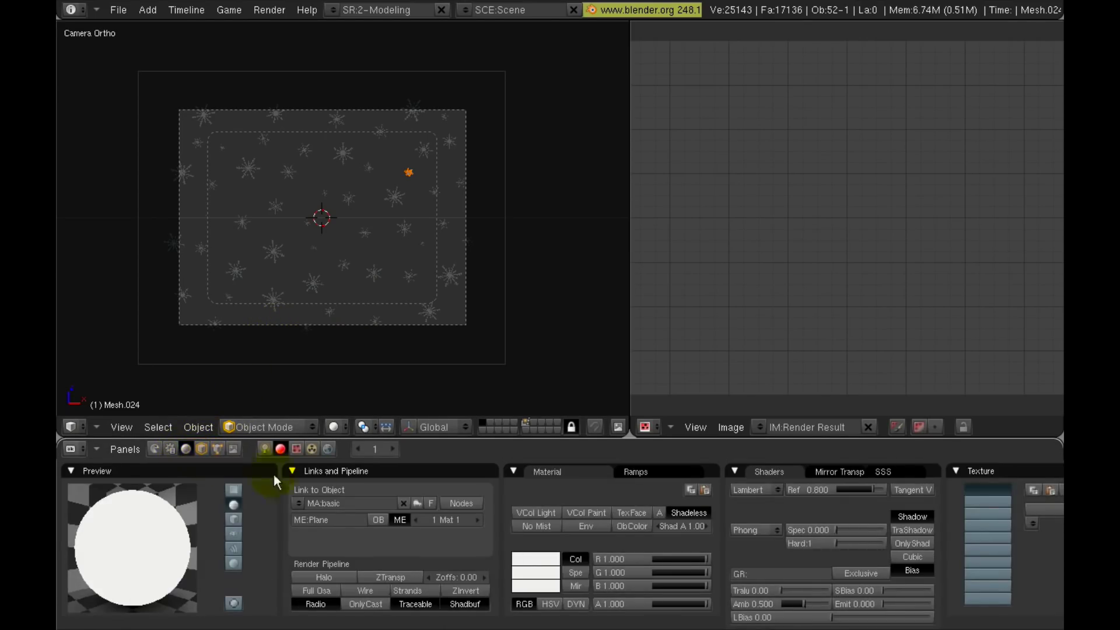
left_click(328, 448)
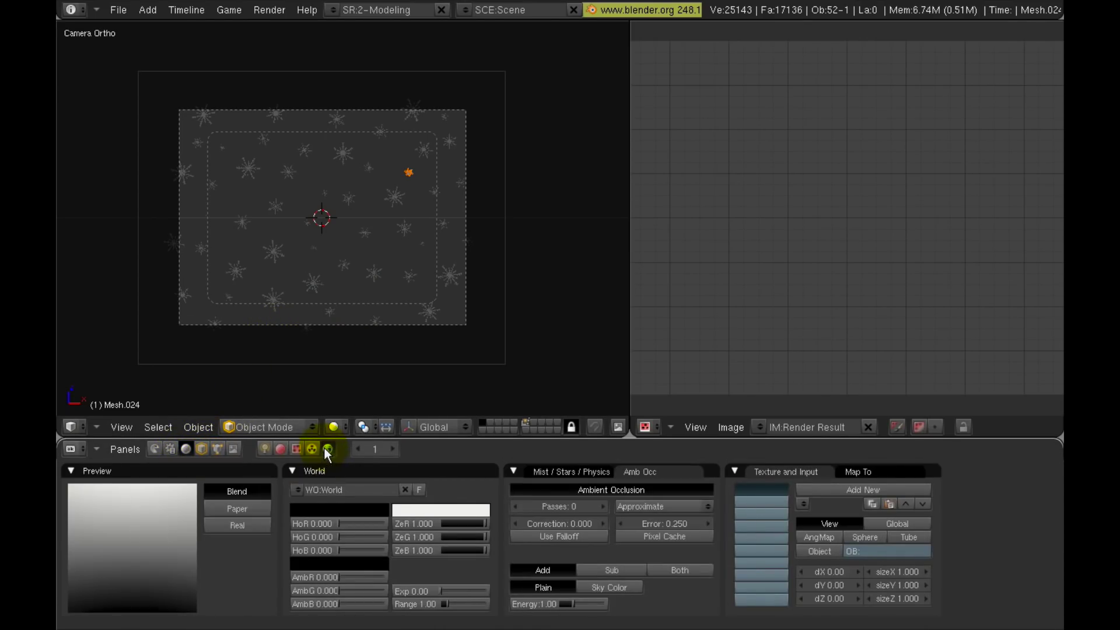
left_click(246, 492)
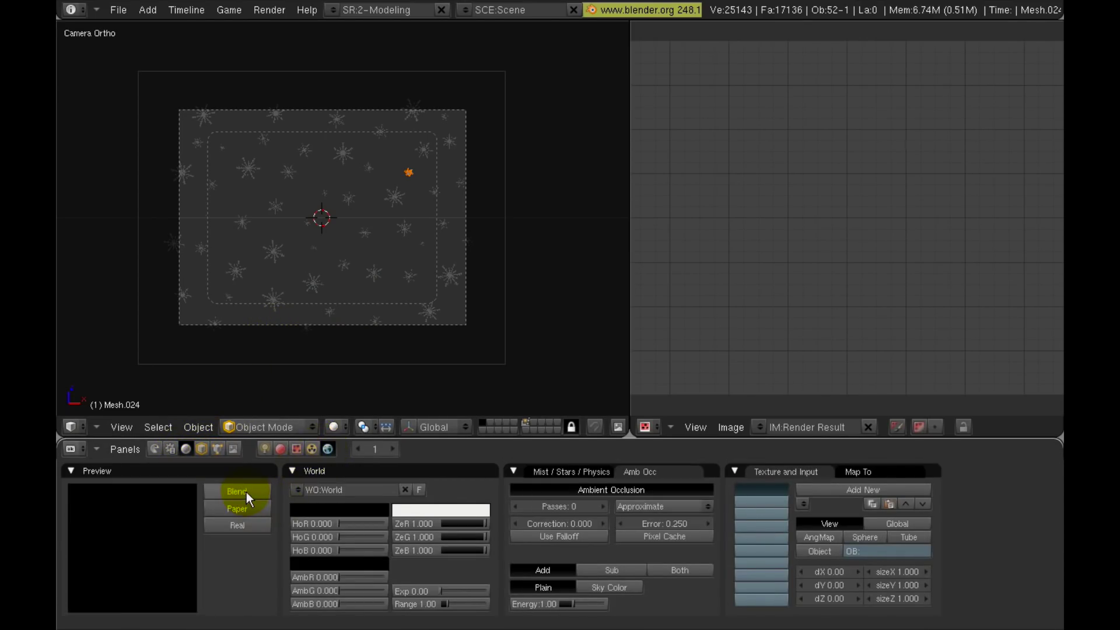
left_click(348, 511)
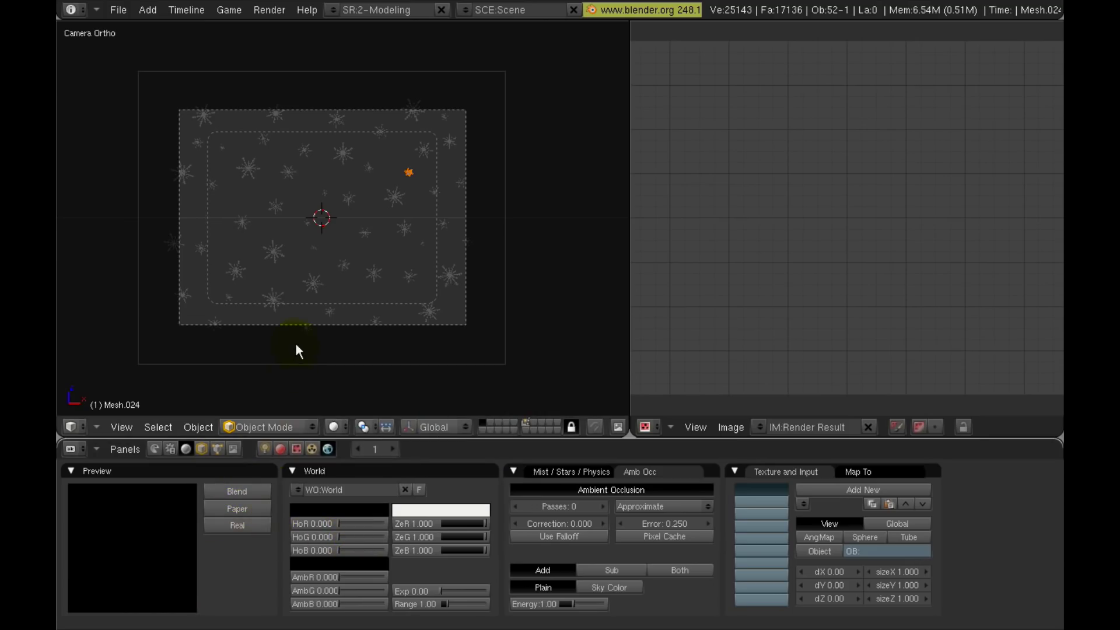
Disable ray tracing, enable OSA antialiasing with 5 samples, and render the snowflake pattern.
left_click(232, 448)
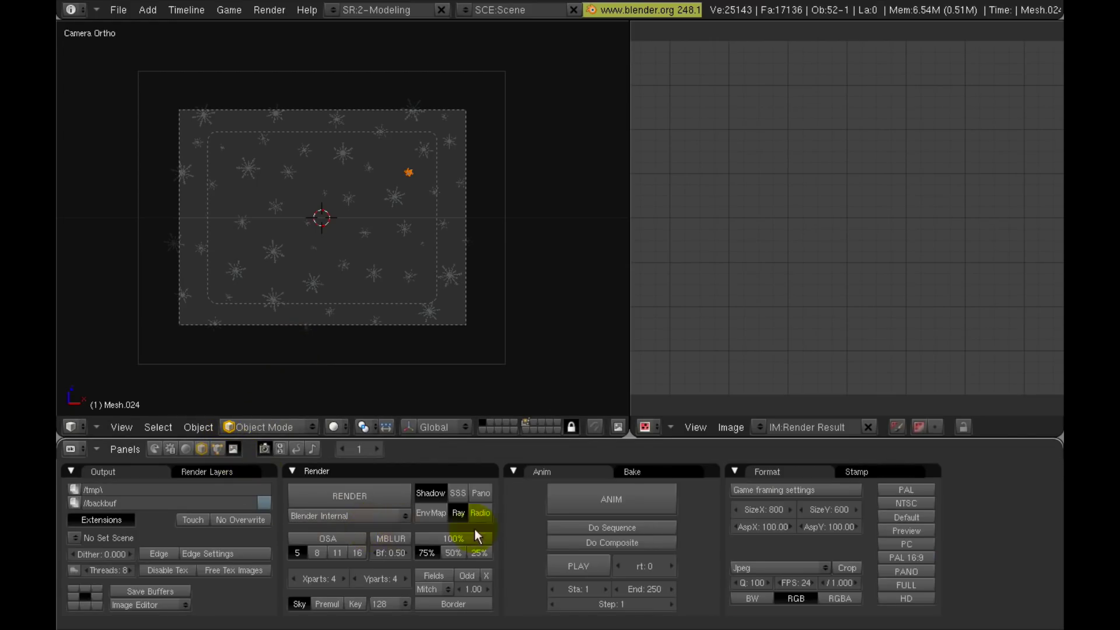
left_click(320, 537)
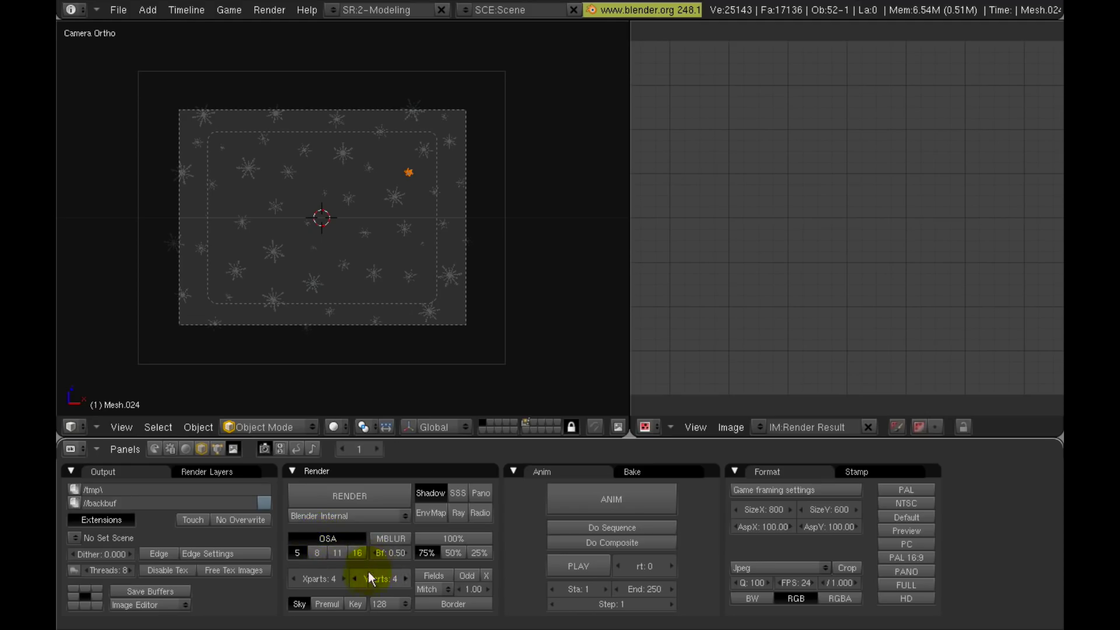
key("F12")
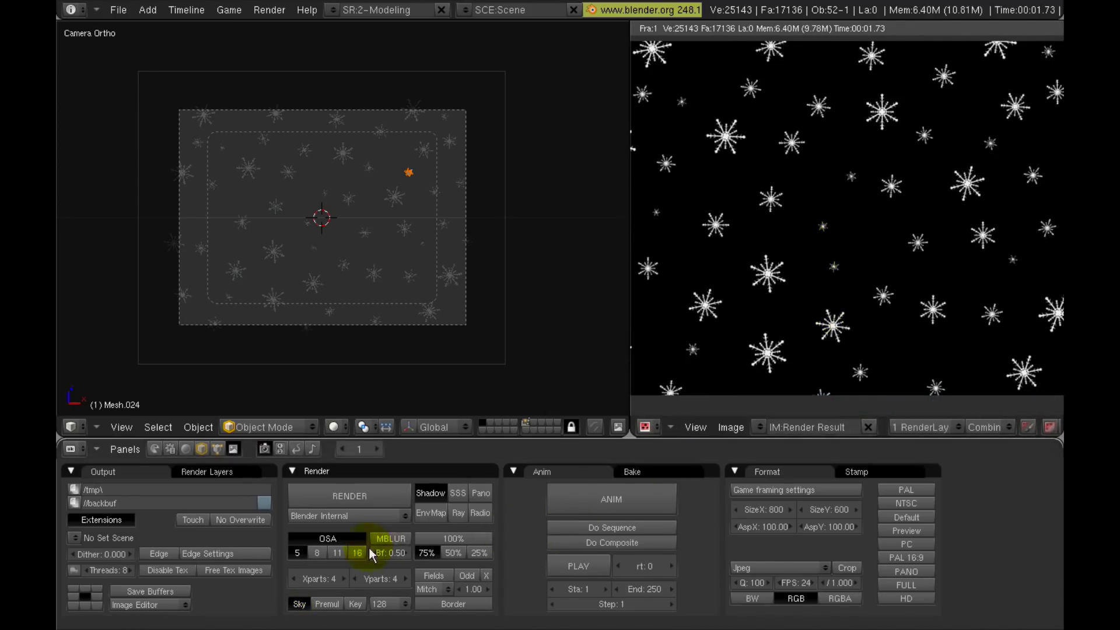
Raise the OSA antialiasing to 8 samples and render the image again.
left_click(317, 553)
key("F12")
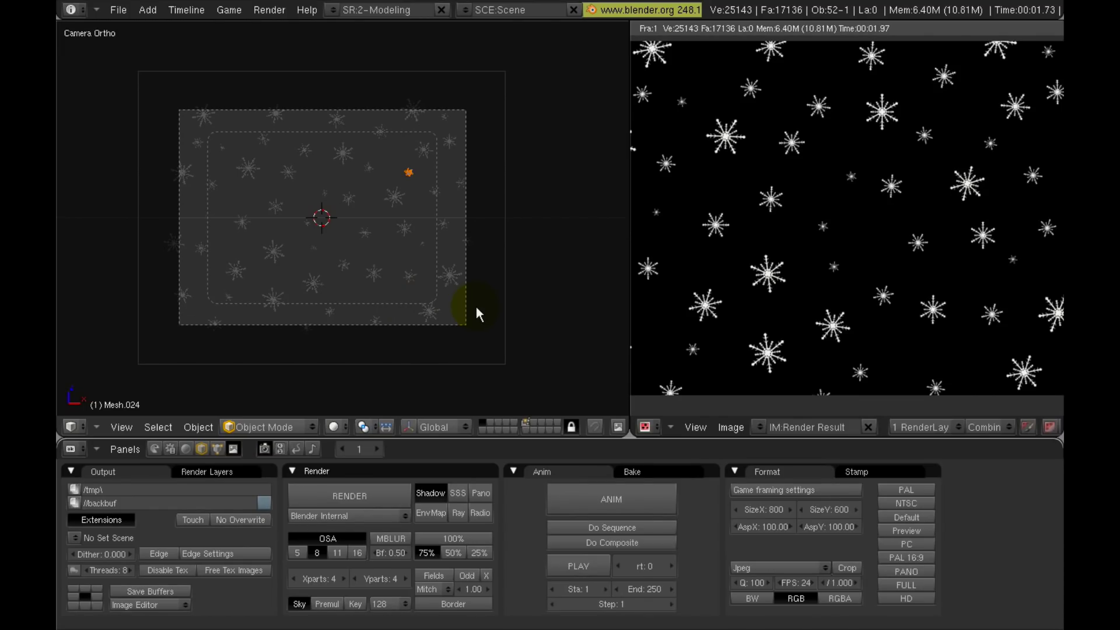
Move the camera to layer 3 and show that layer on its own to check it.
mouse_move(438, 257)
middle_mouse_down()
mouse_move(482, 237)
mouse_move(390, 185)
mouse_move(197, 163)
mouse_move(480, 217)
mouse_move(438, 239)
middle_mouse_up()
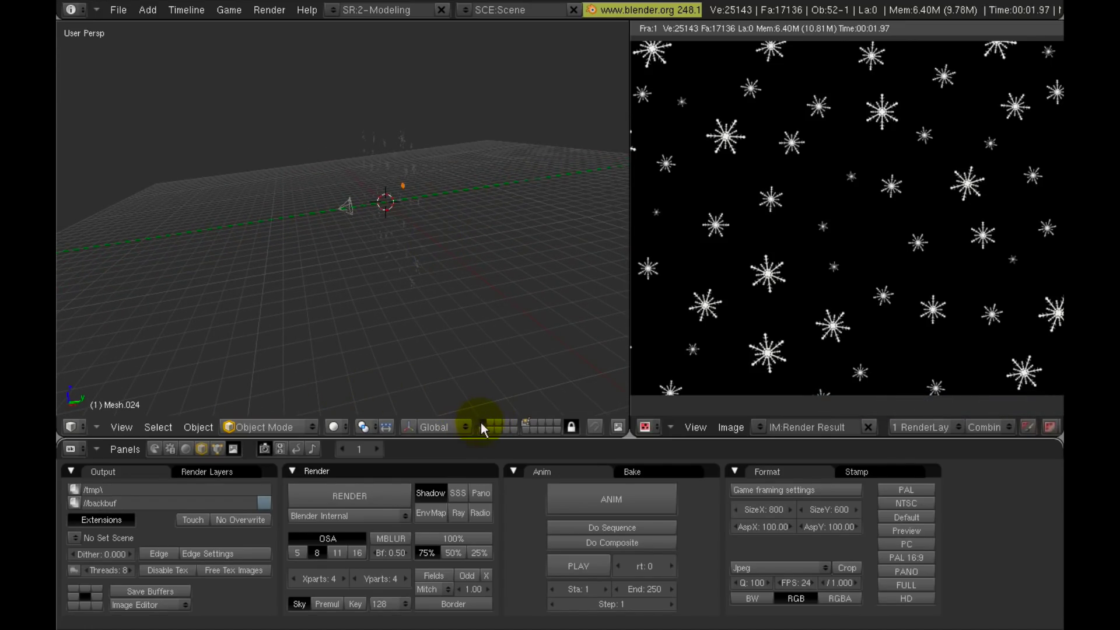
right_click(333, 206)
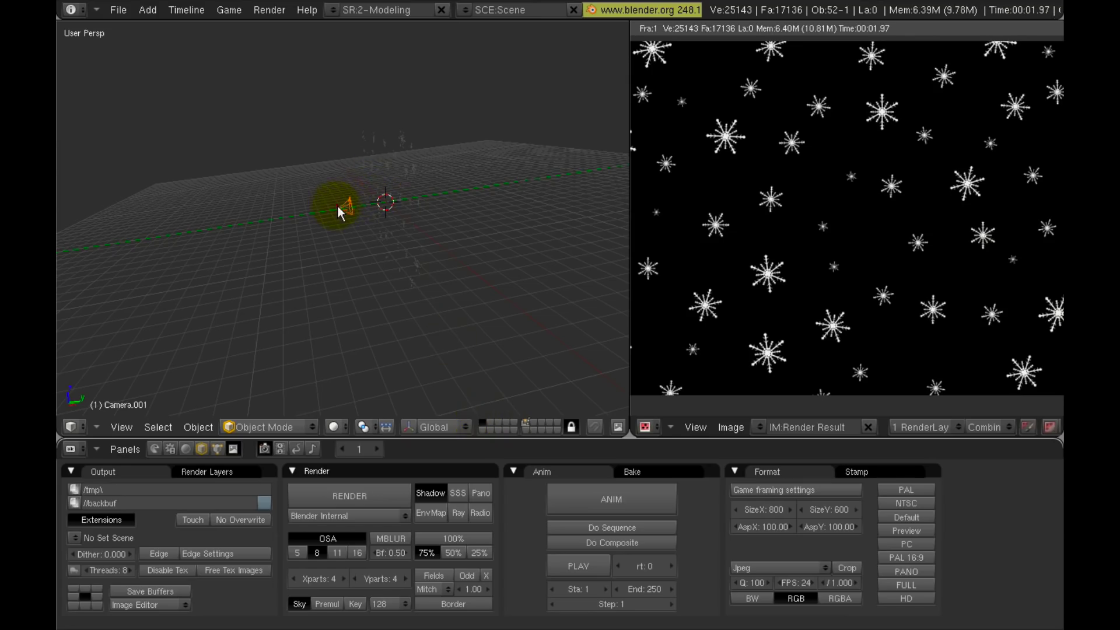
middle_click_drag(332, 248, 359, 250)
middle_click_drag(407, 202, 343, 205)
key("m")
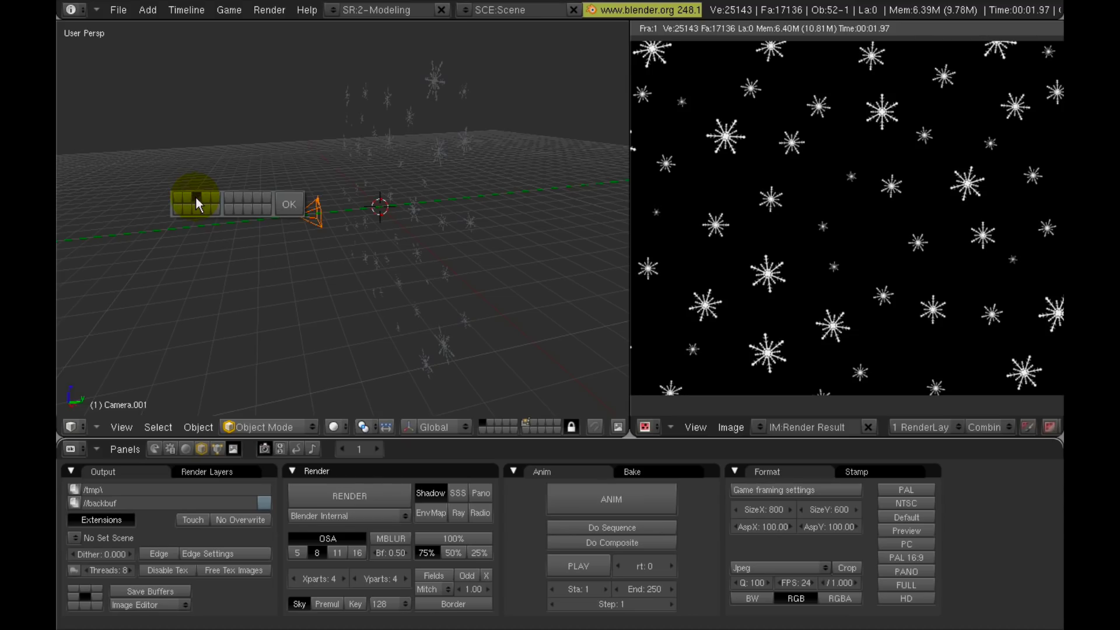
left_click(292, 205)
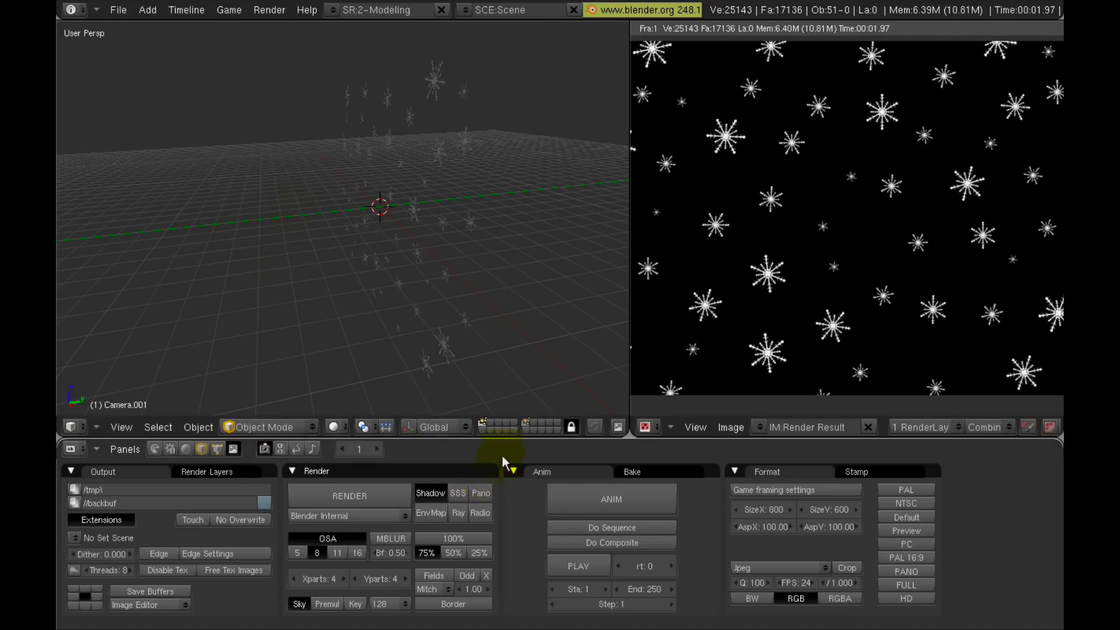
left_click(498, 419)
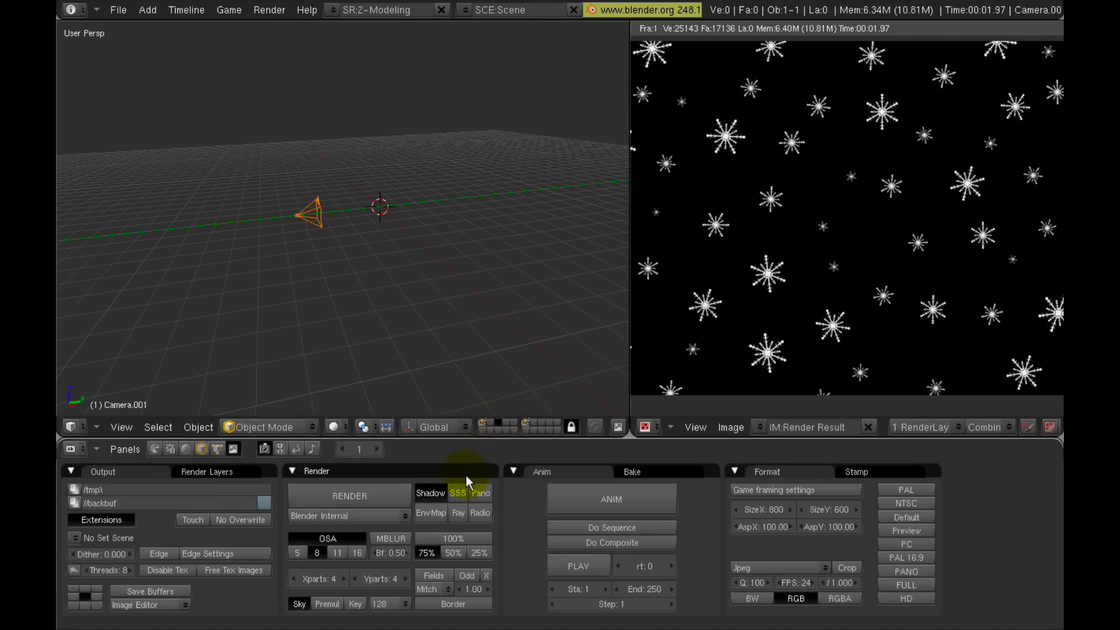
Duplicate all the snowflakes on layer 1 and move the copies about 3.28 units along the global Y axis.
left_click(483, 423)
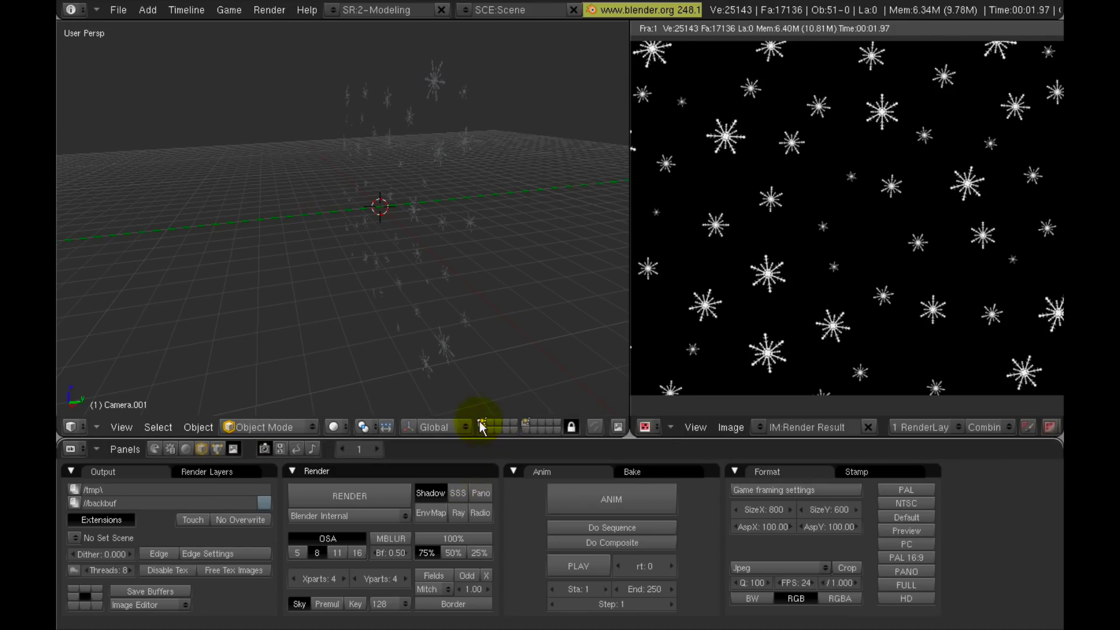
key("a")
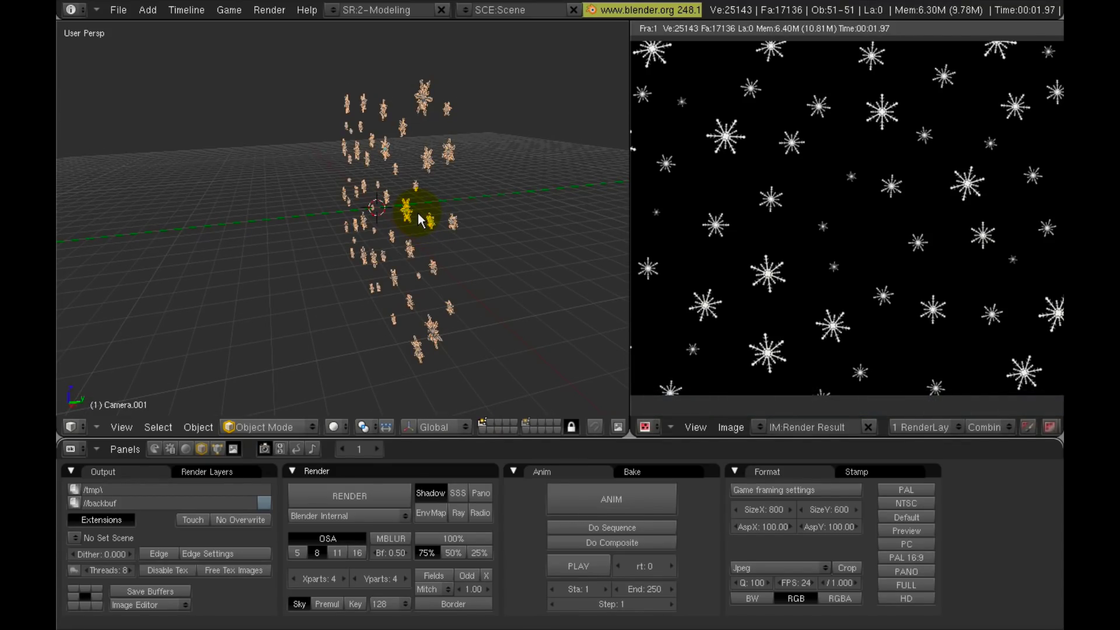
key("shift+d")
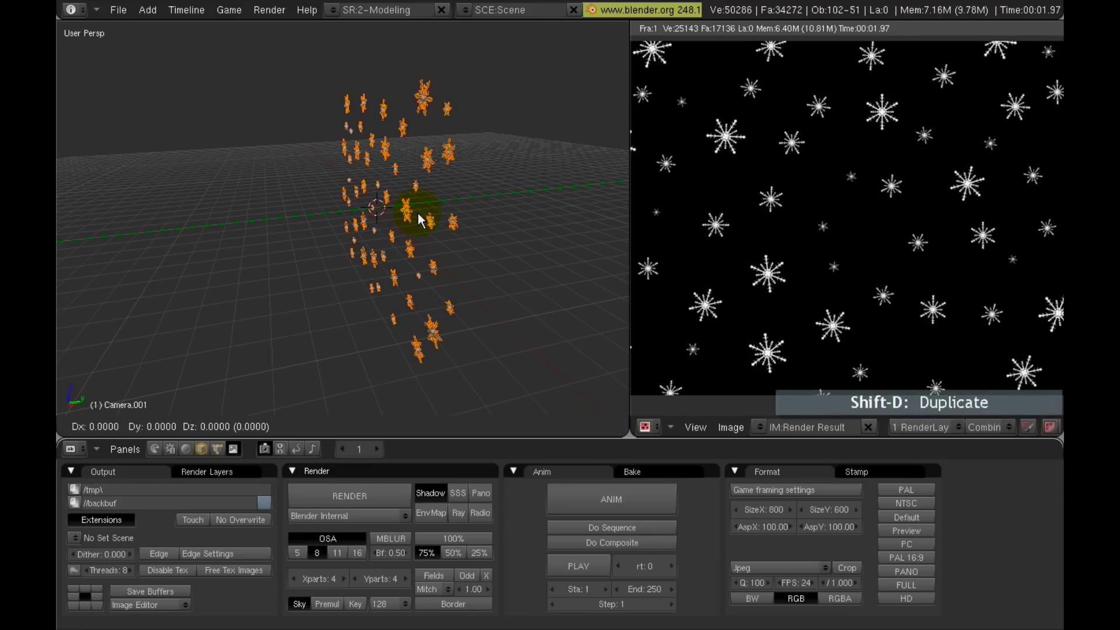
key("y")
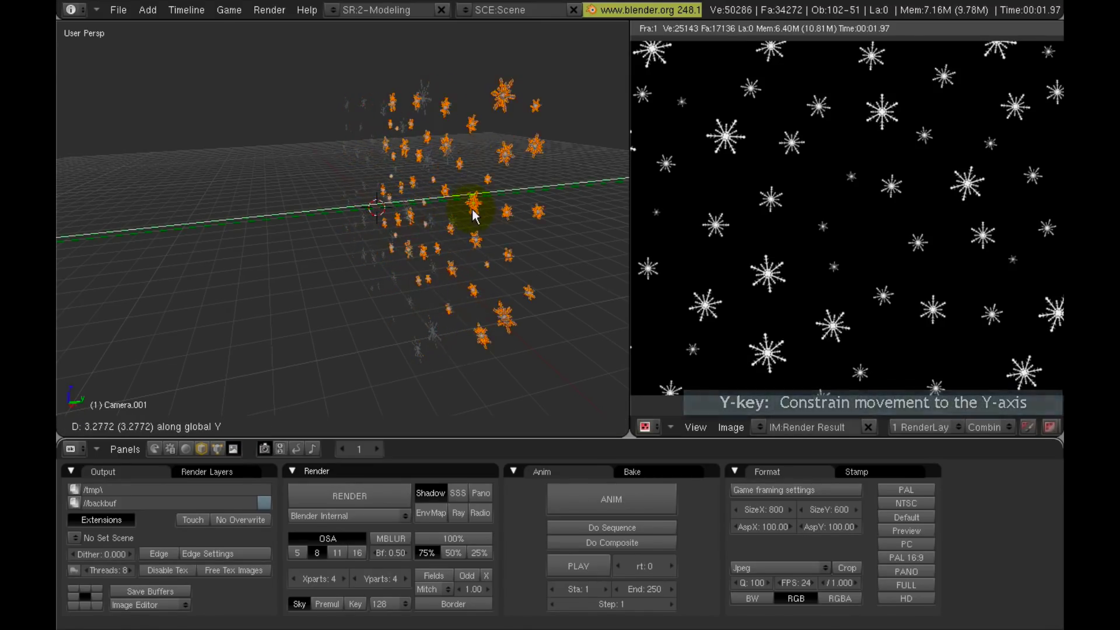
left_click(472, 208)
mouse_move(420, 316)
middle_mouse_down()
mouse_move(480, 317)
mouse_move(415, 316)
mouse_move(425, 311)
middle_mouse_up()
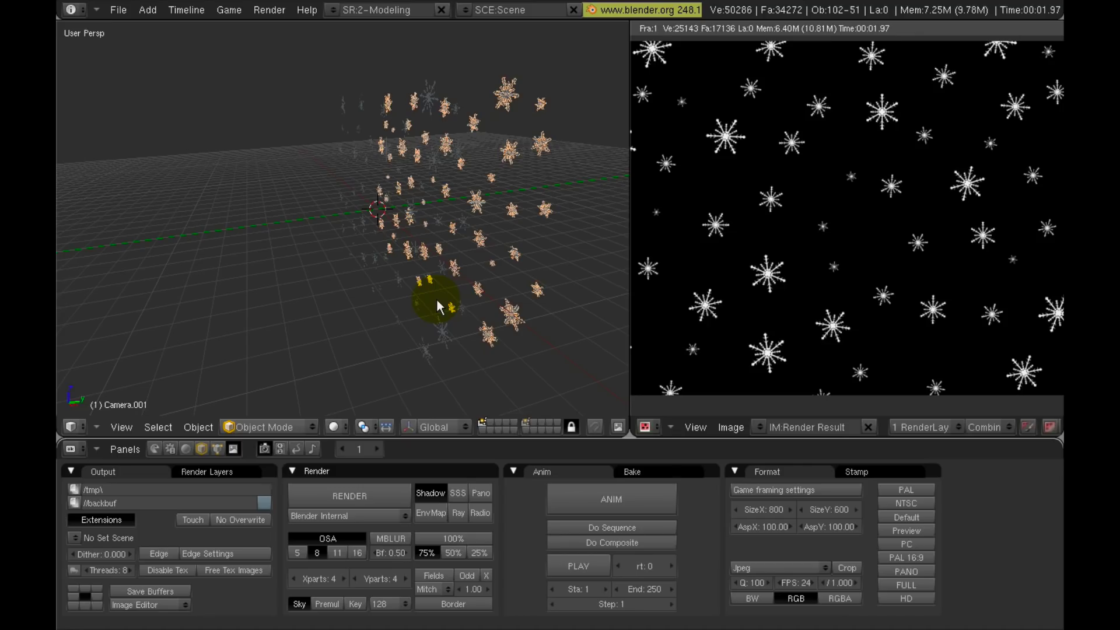
Rotate the duplicated snowflakes 180 degrees in the front view.
key("KP_1")
middle_click_drag(437, 300, 501, 224, "shift")
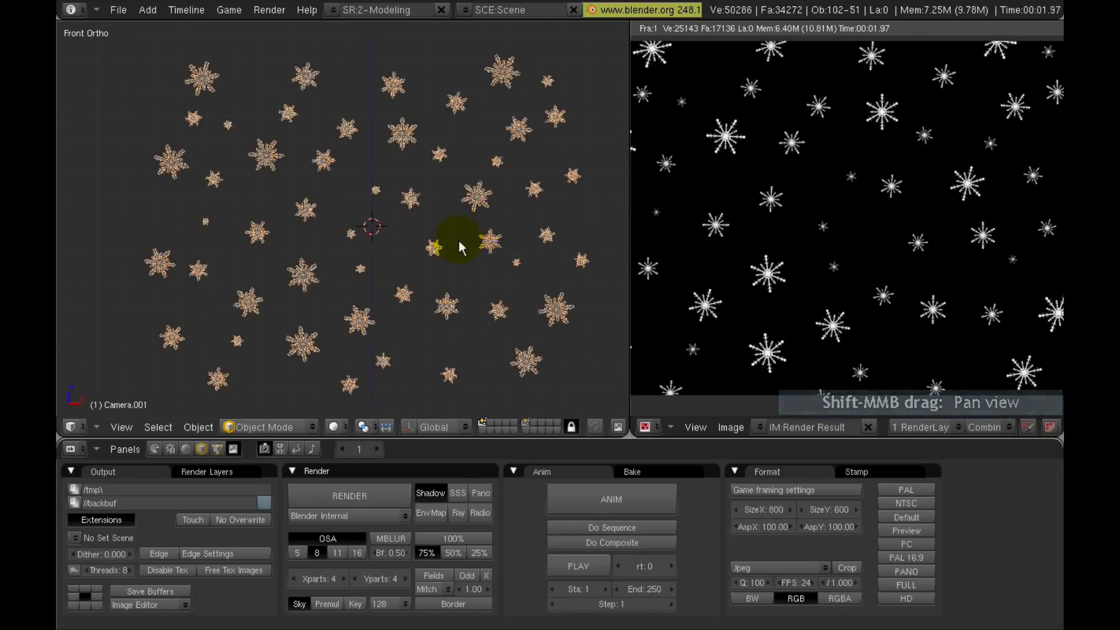
key("a")
key("r")
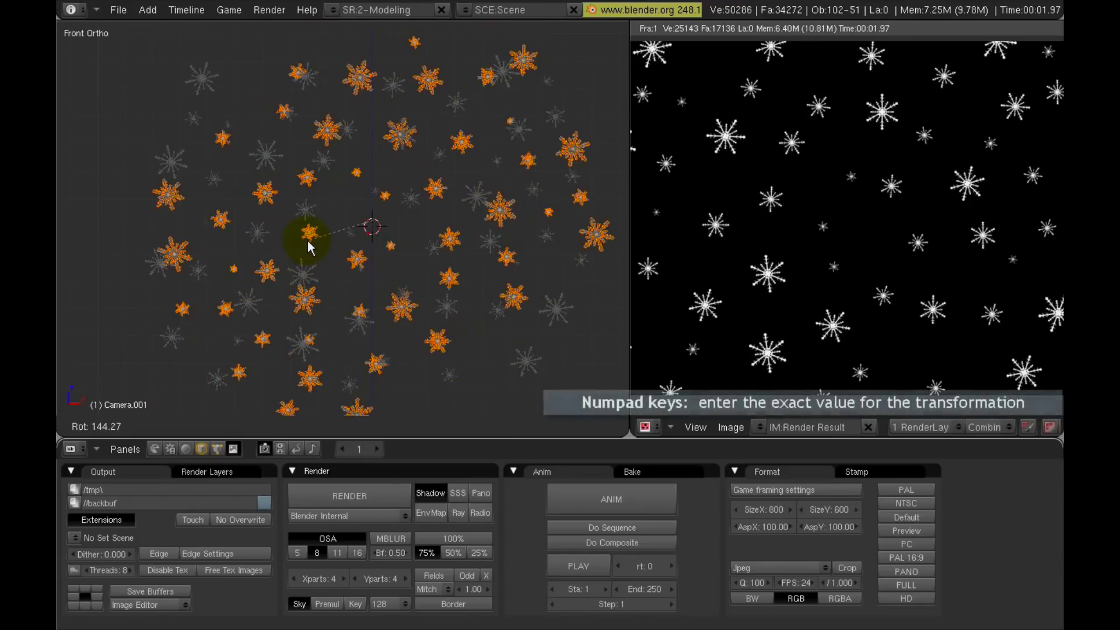
type("180")
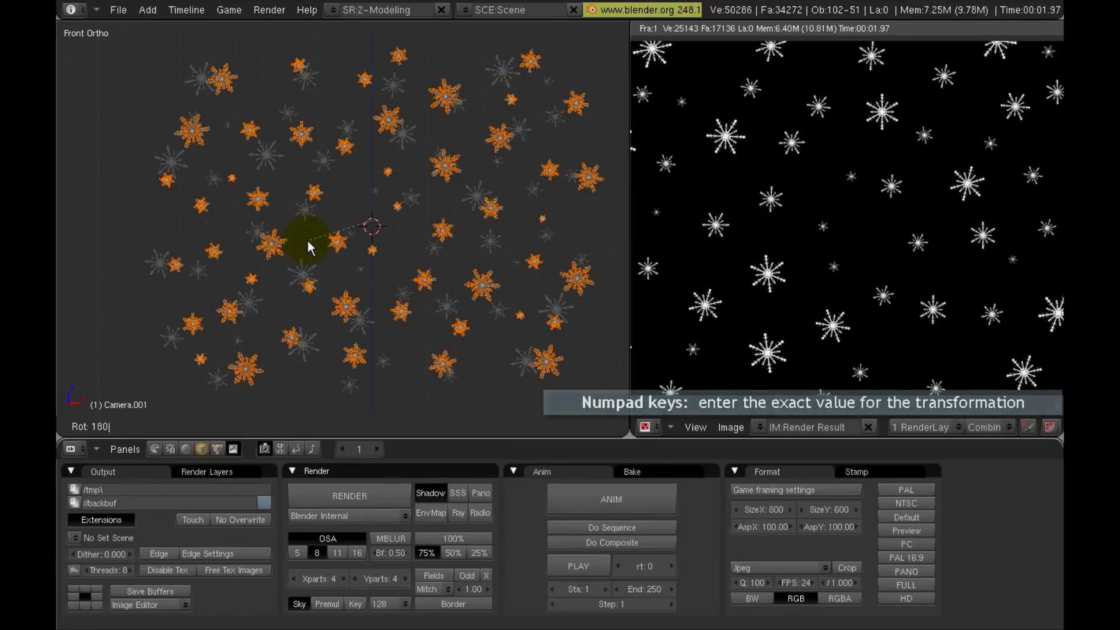
key("Return")
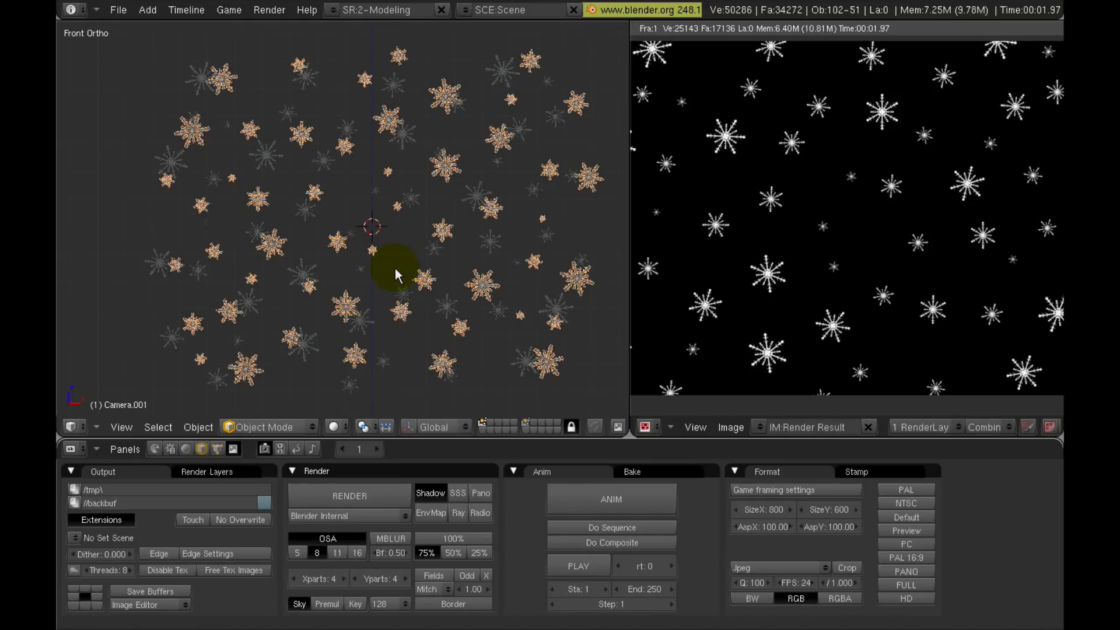
Select only the duplicated rear set of snowflakes and move it to layer 2.
middle_click_drag(394, 268, 372, 240)
key("a")
key("a")
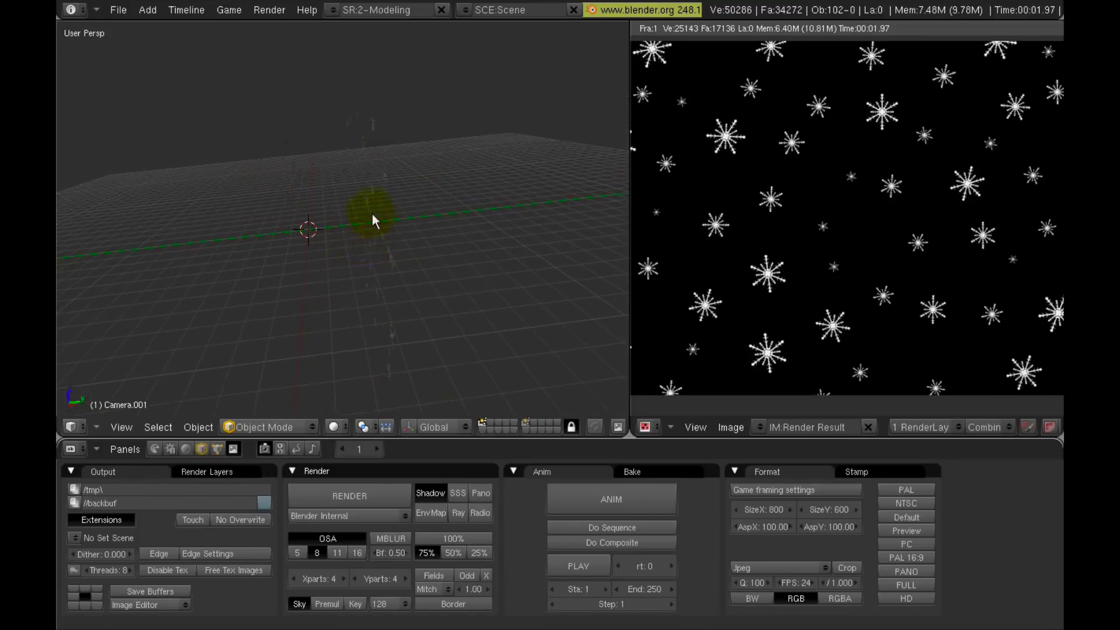
mouse_move(341, 79)
left_mouse_down("ctrl")
mouse_move(428, 226)
mouse_move(426, 393)
mouse_move(354, 372)
mouse_move(331, 211)
mouse_move(349, 73)
left_mouse_up("ctrl")
mouse_move(372, 310)
middle_mouse_down()
mouse_move(412, 291)
mouse_move(361, 293)
middle_mouse_up()
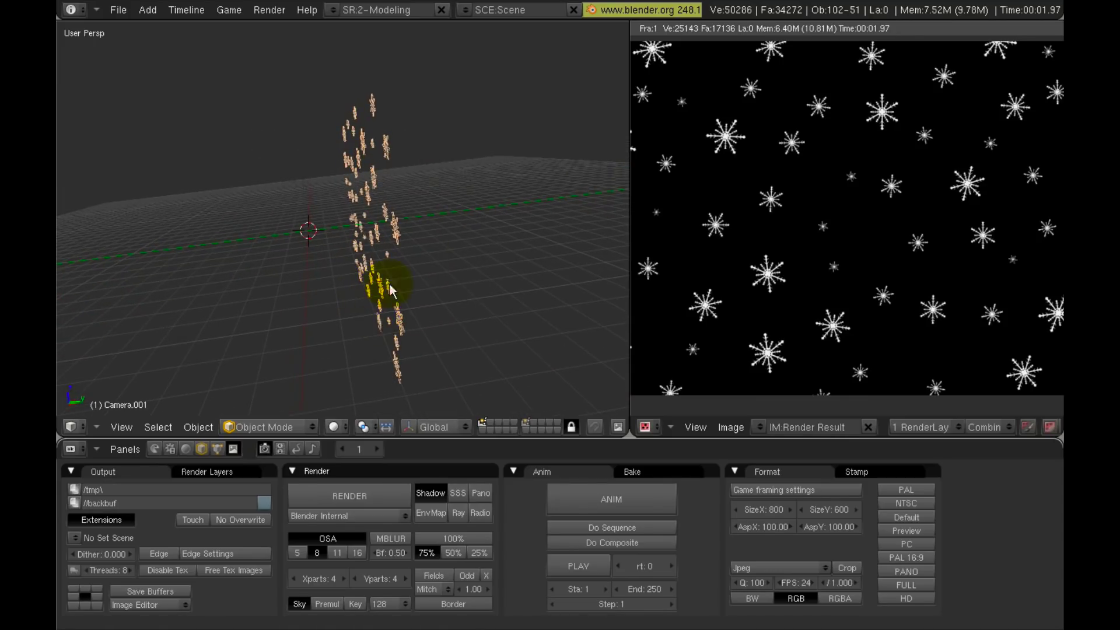
left_click(491, 423)
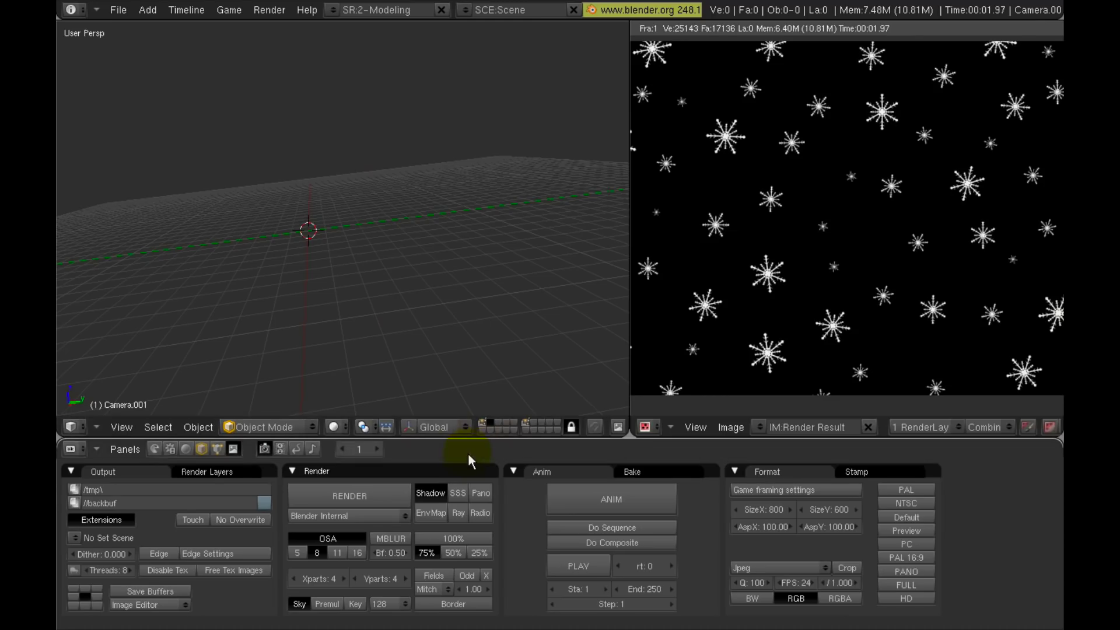
left_click(481, 423)
key("m")
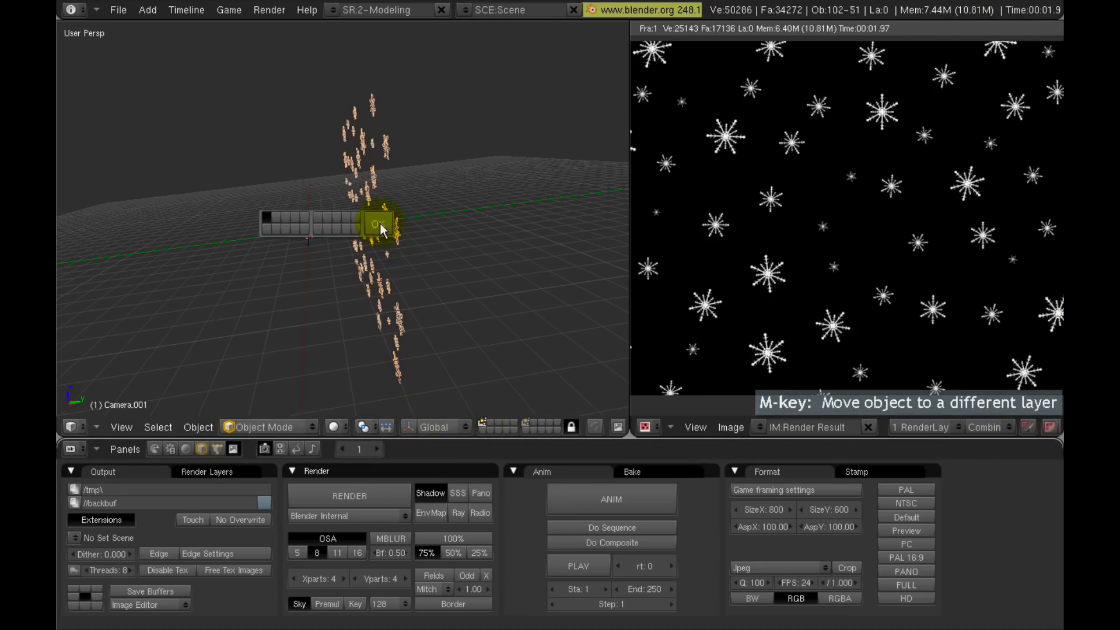
left_click(274, 220)
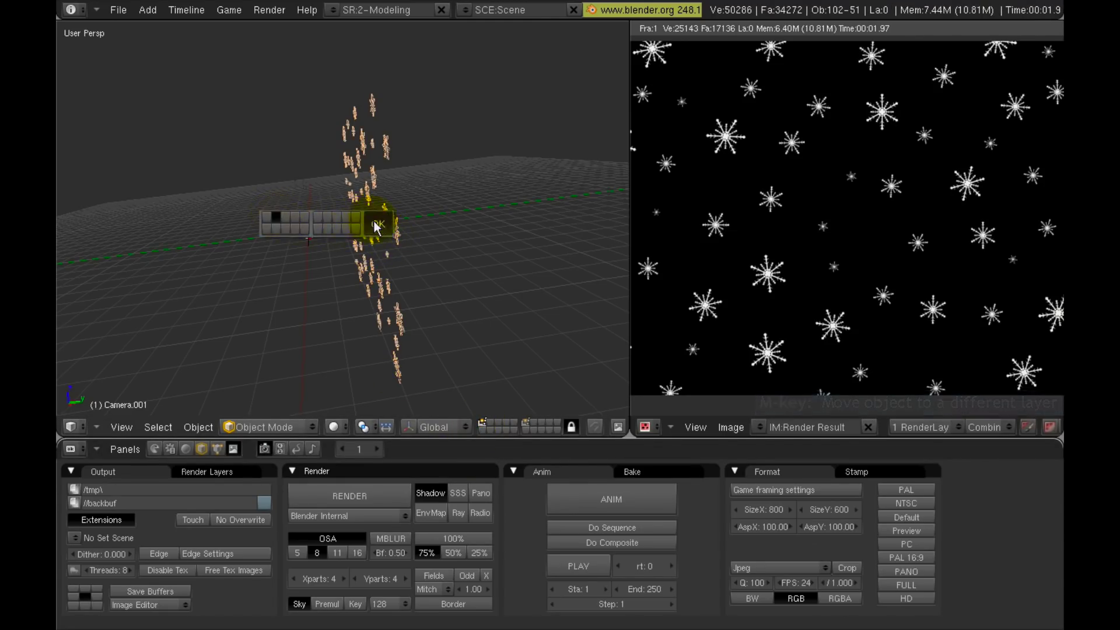
left_click(377, 223)
Check layers 1, 2 and 3 one by one for the front flakes, rear flakes and camera.
middle_click_drag(316, 257, 410, 240)
right_click(404, 113)
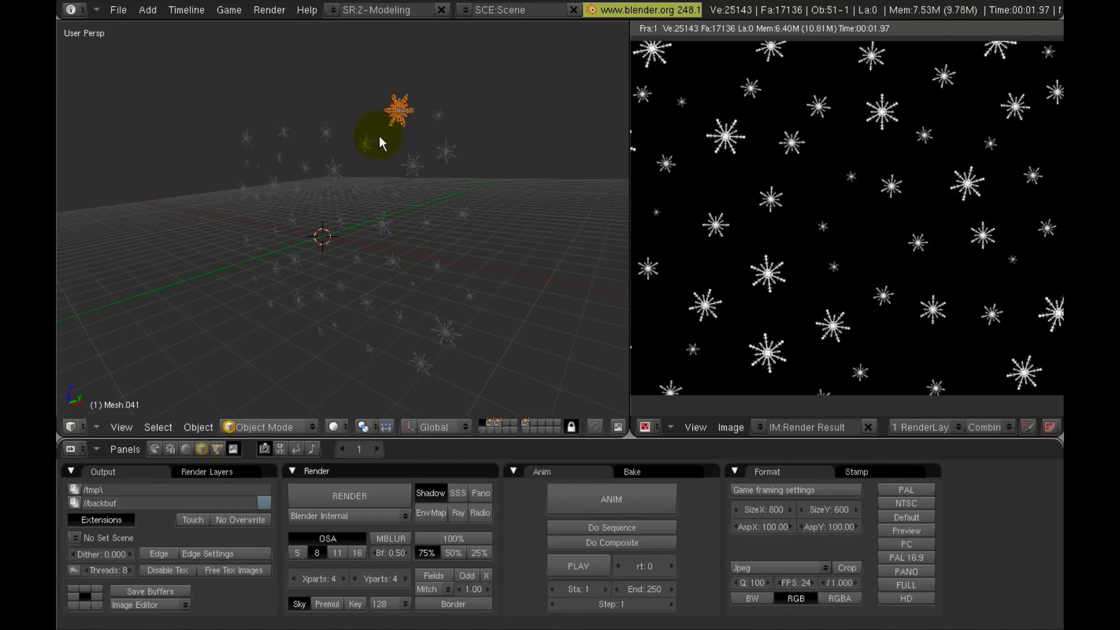
key("a")
key("a")
left_click(487, 424)
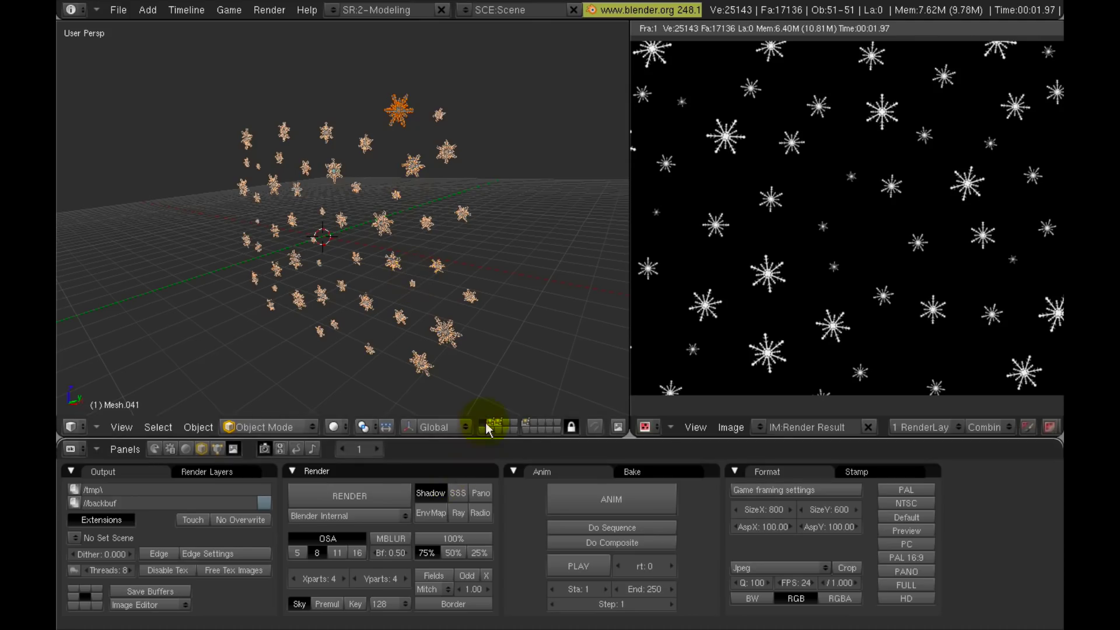
key("a")
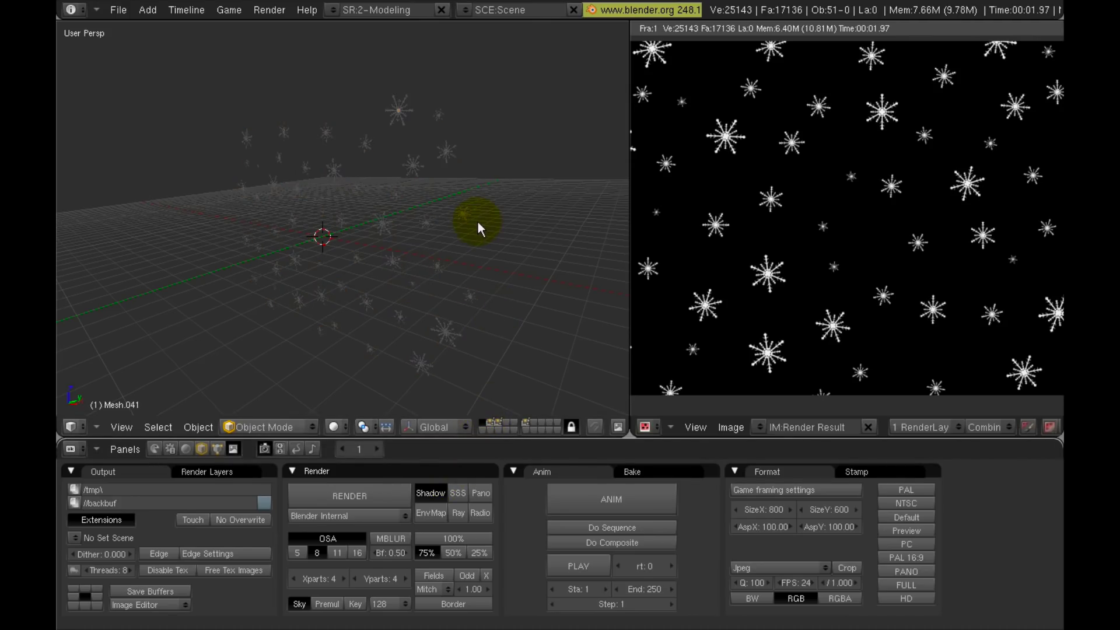
left_click(488, 421)
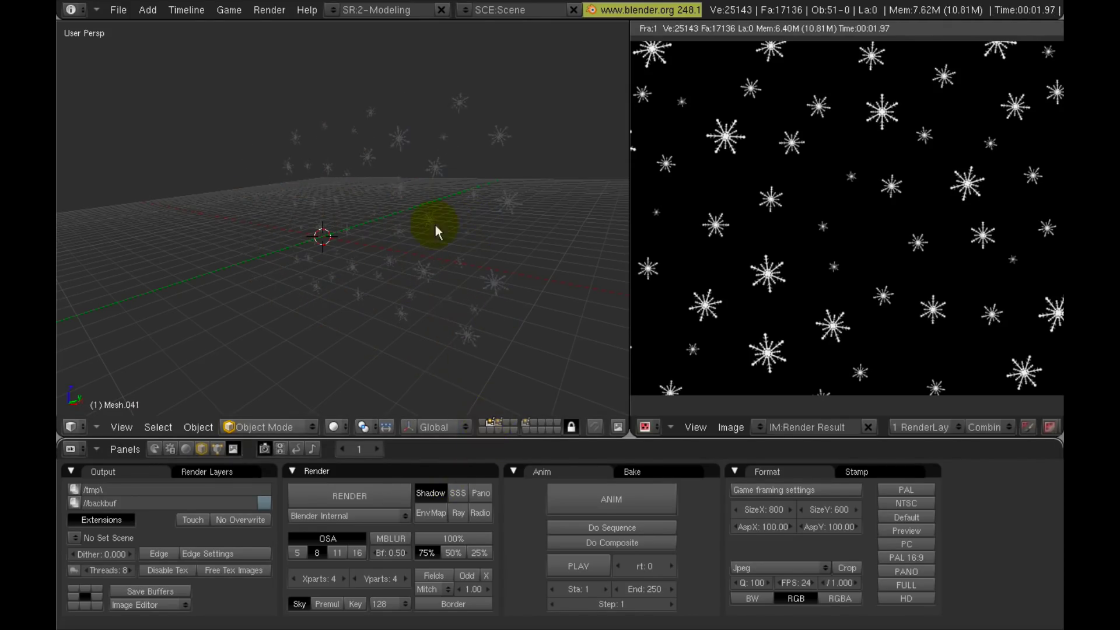
key("a")
key("a")
key("a")
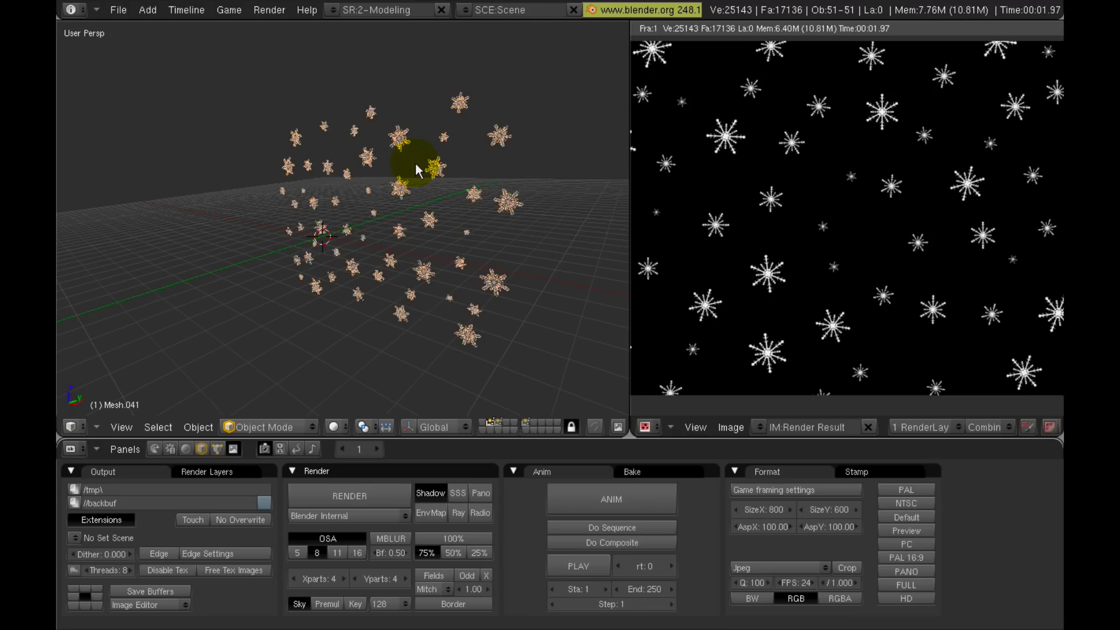
key("a")
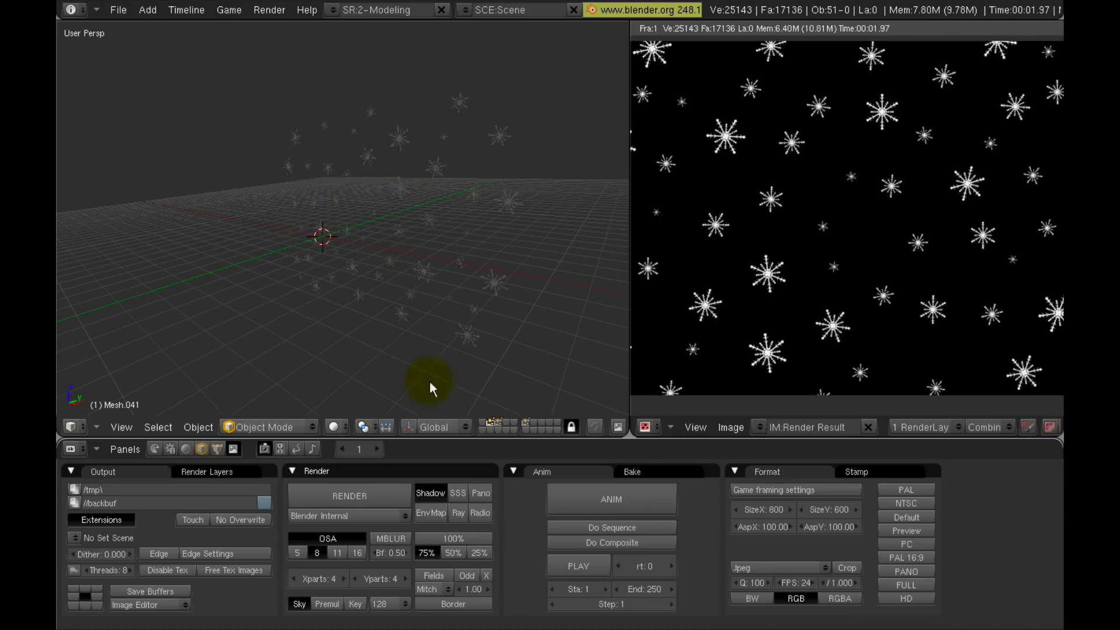
left_click(497, 420)
right_click(267, 256)
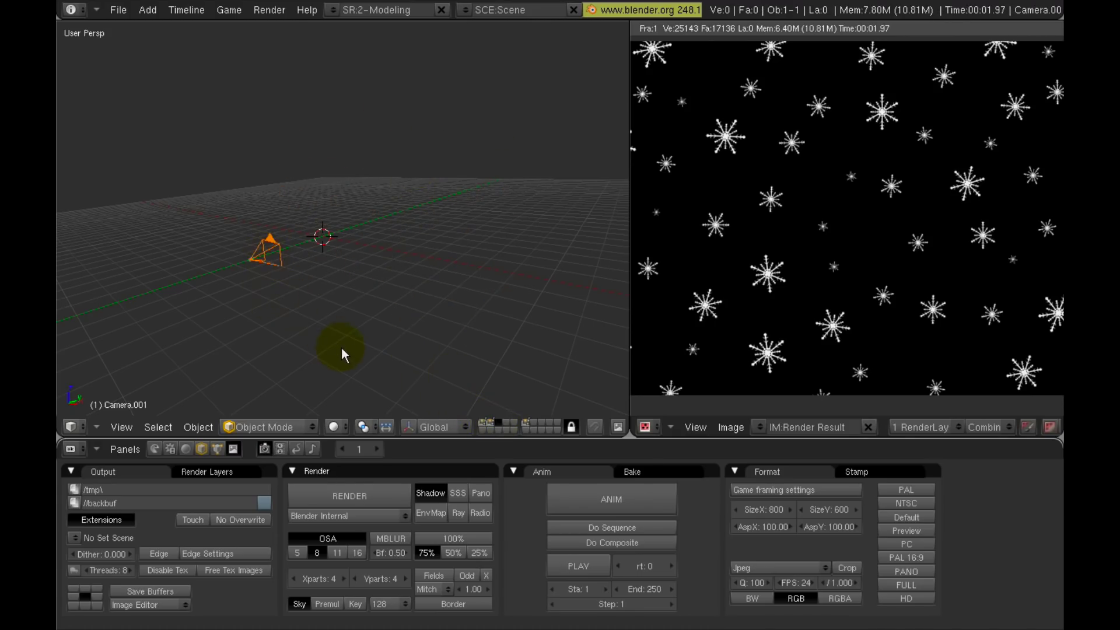
key("a")
Make layers 1, 2 and 3 visible together so both snowflake sets and the camera are active.
left_click(483, 423)
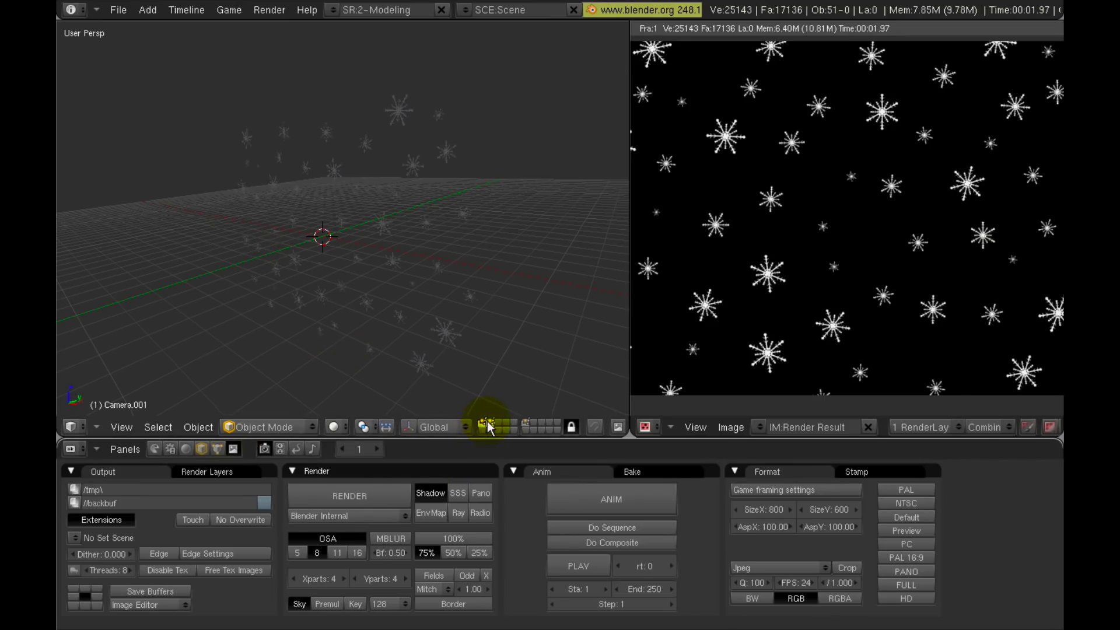
left_click(489, 424, "shift")
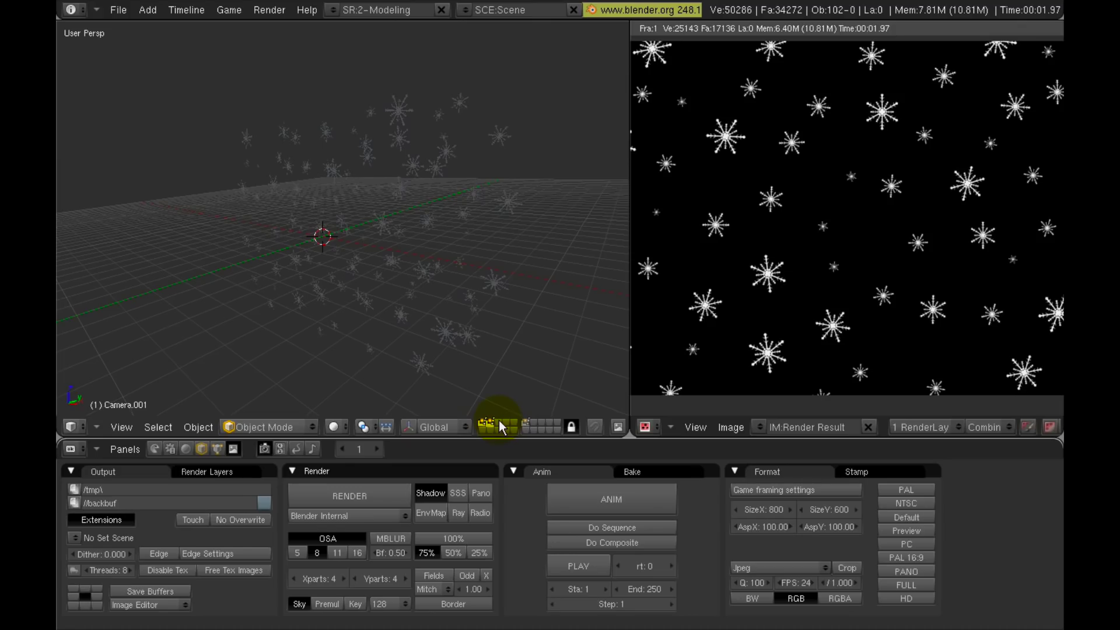
left_click(498, 421, "shift")
middle_click_drag(432, 373, 458, 296)
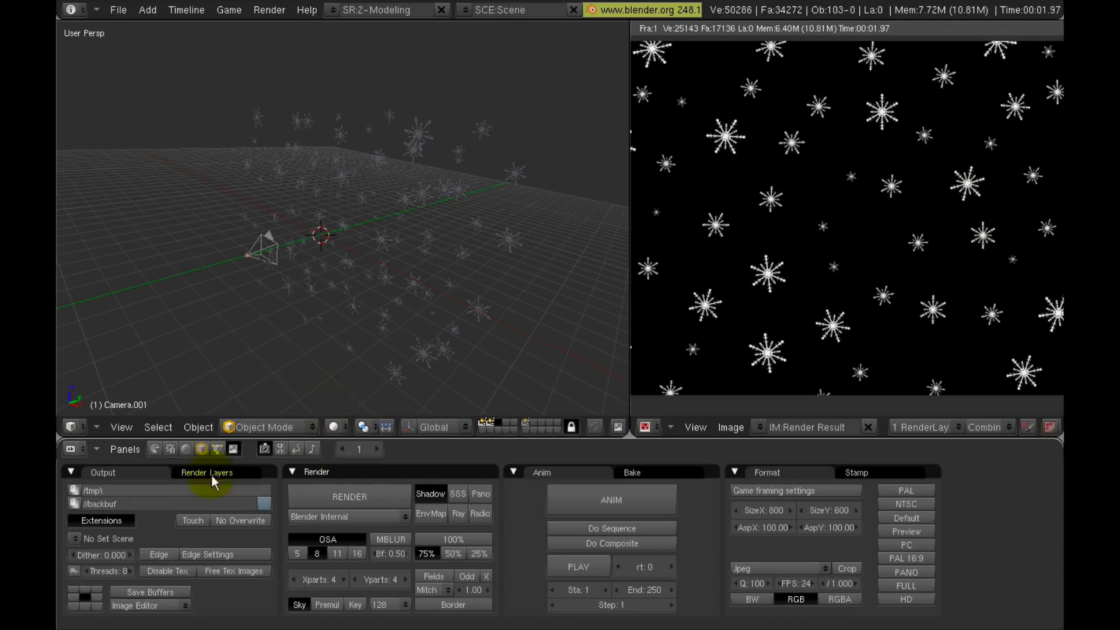
Rename the existing render layer front_flakes and restrict it to layers 1 and 3.
left_click(190, 472)
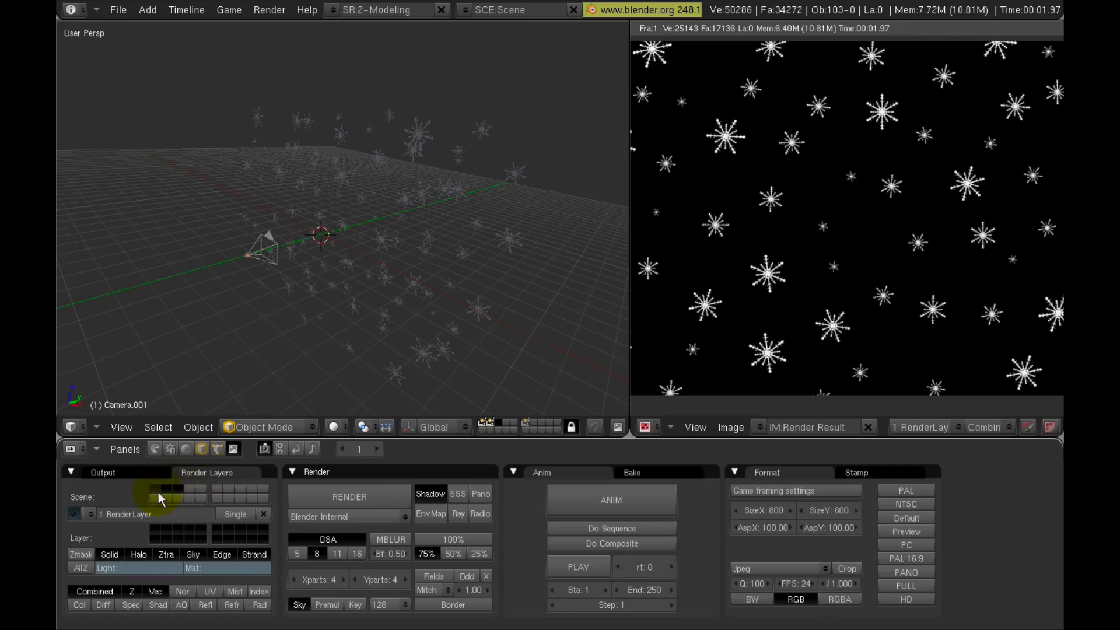
left_click(156, 512)
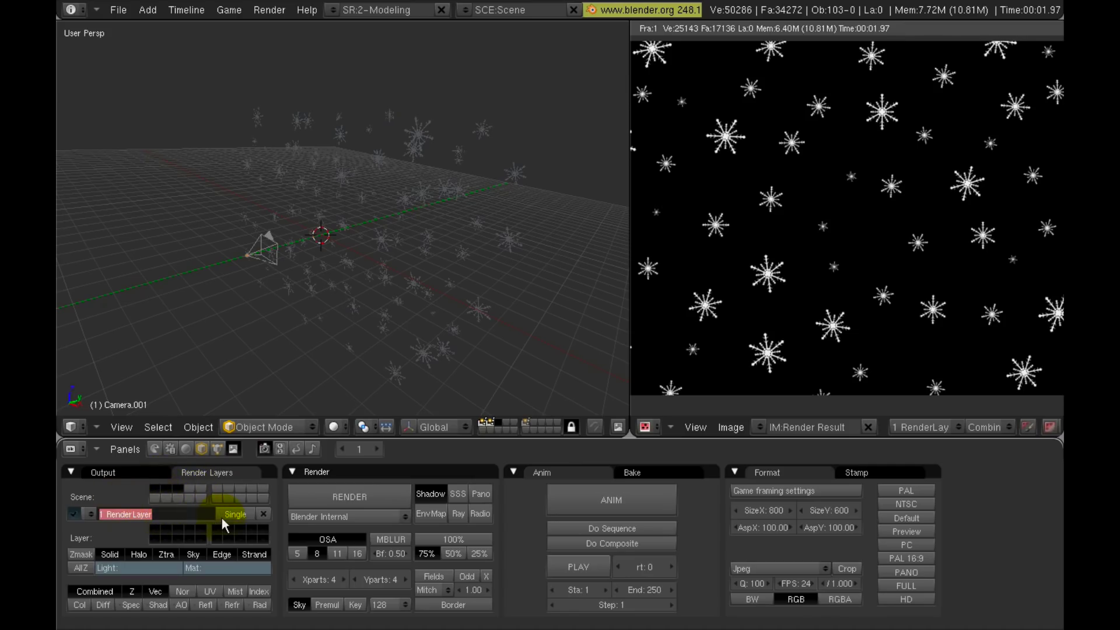
type("front_flakes")
key("Return")
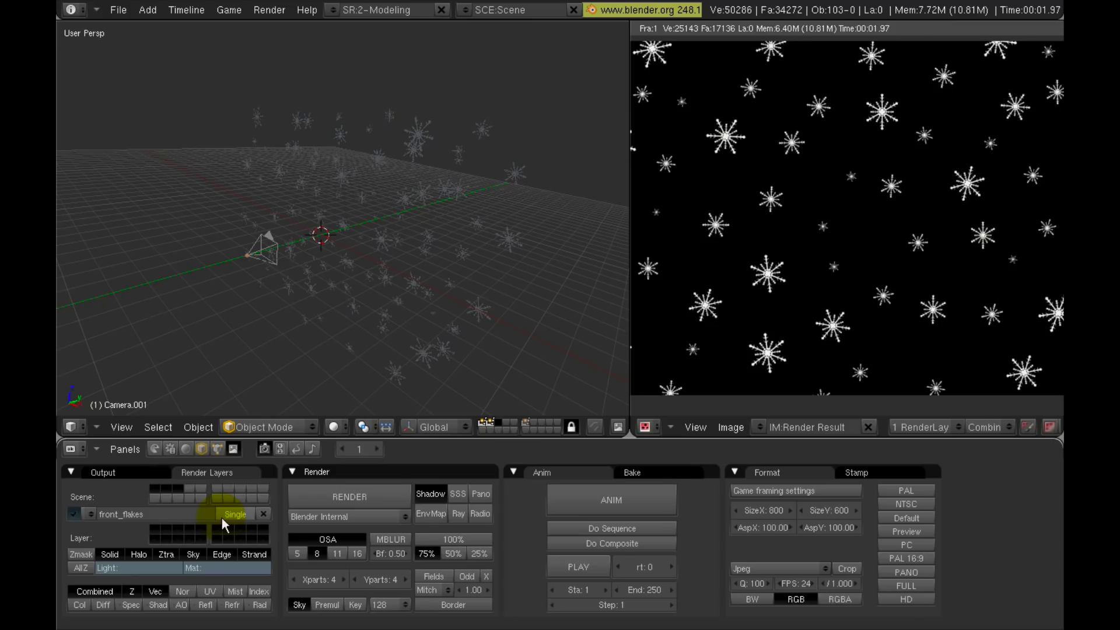
left_click(155, 528)
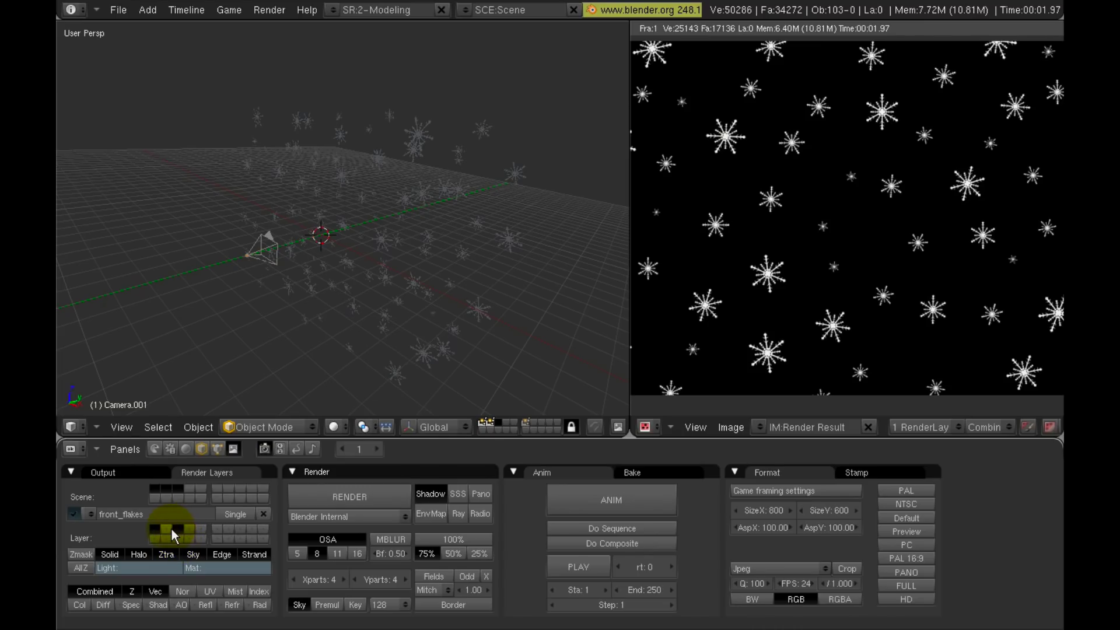
Open the list of render layers for adding a new one.
left_click(92, 512)
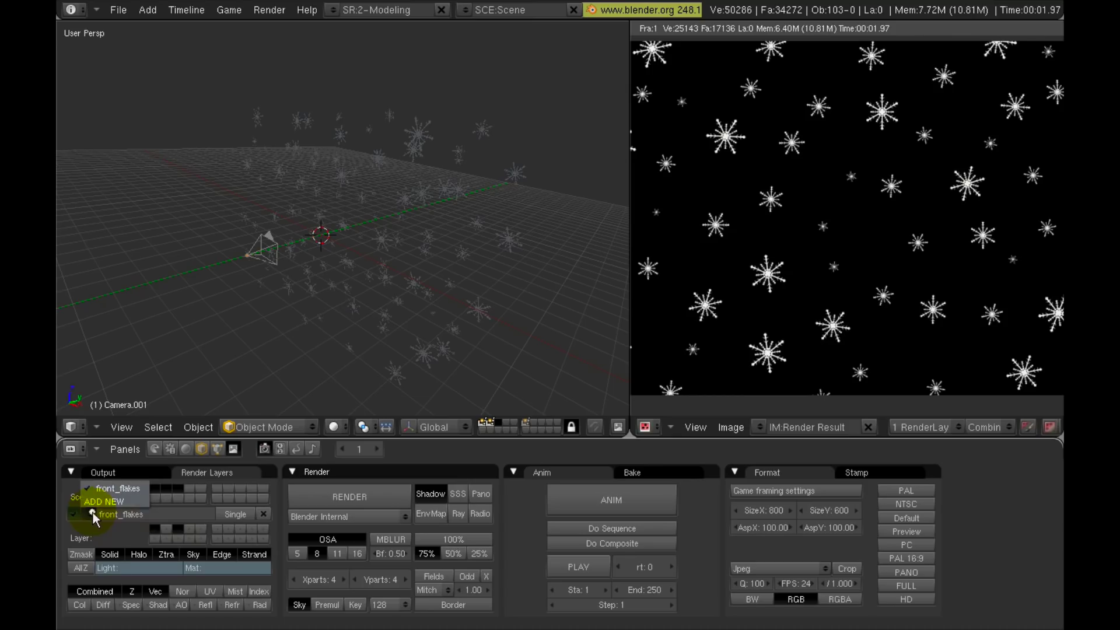
Add a new render layer named back_flakes and assign the second and third layers to it.
left_click(93, 512)
left_click(98, 495)
left_click(124, 514)
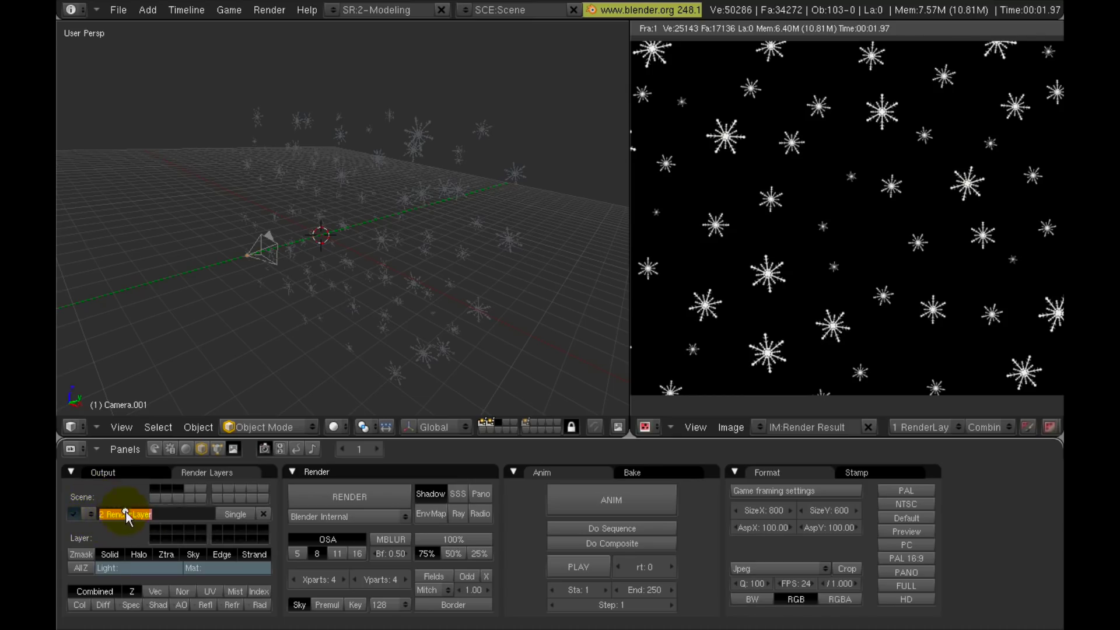
type("back_flakes")
key("Return")
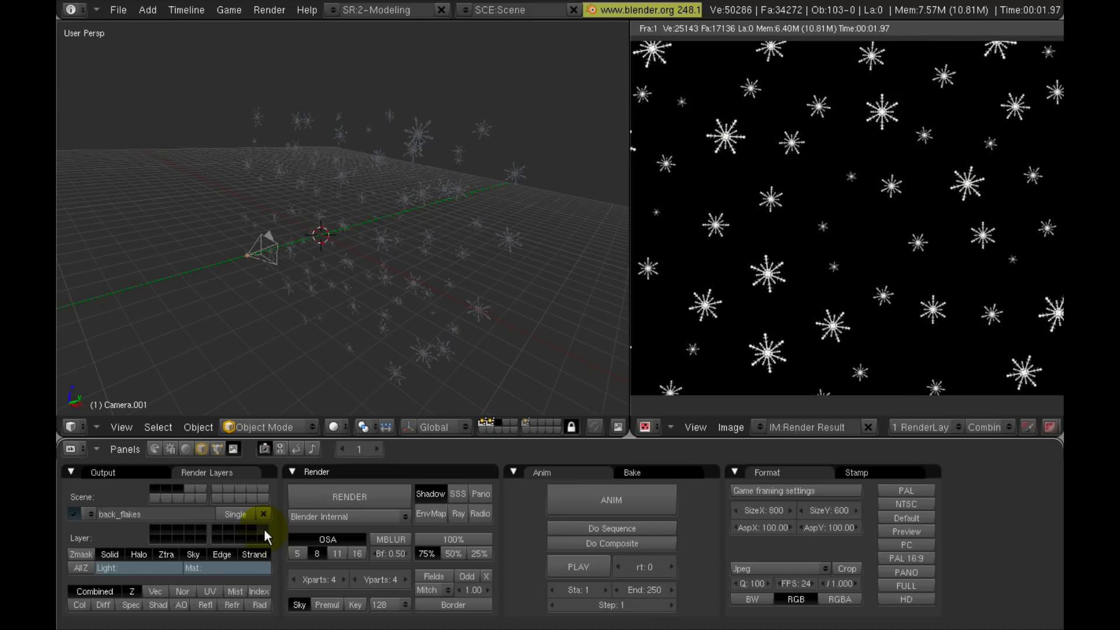
left_click(164, 526)
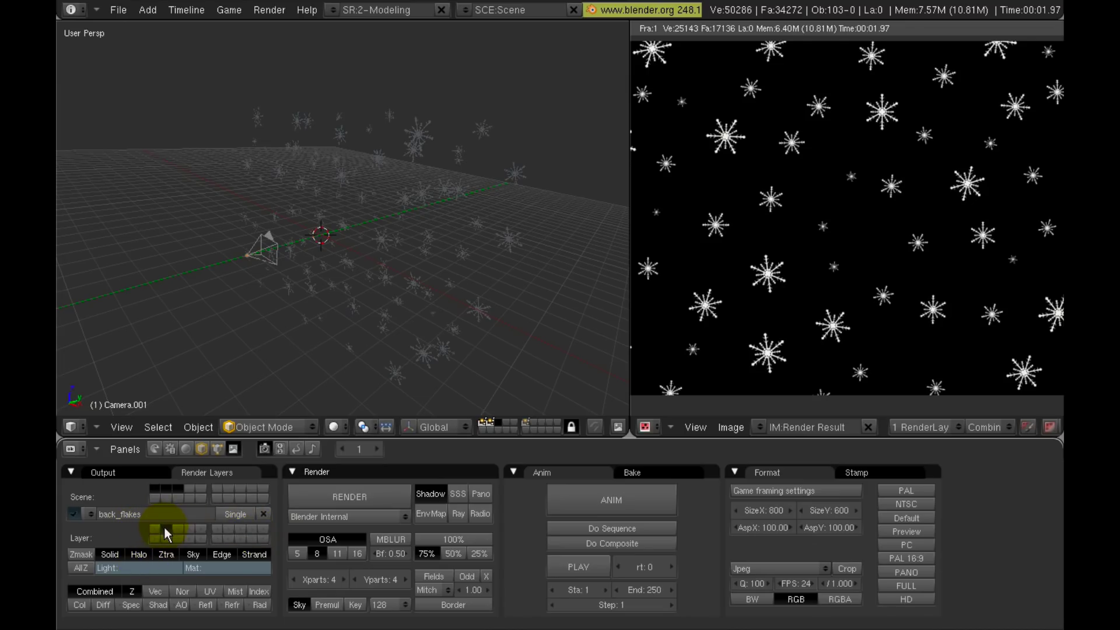
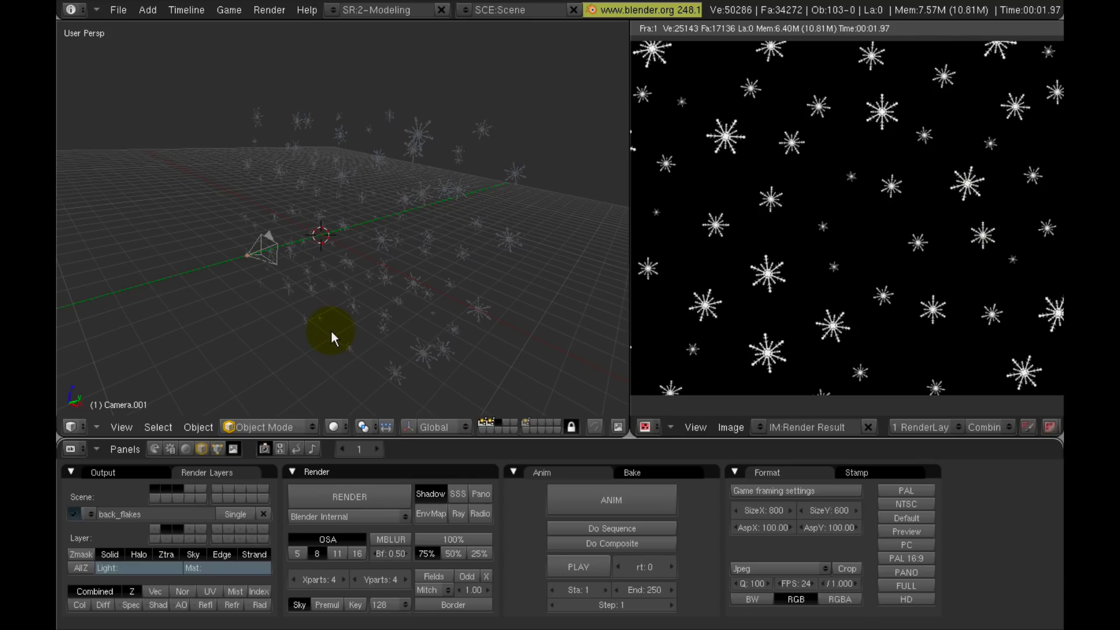
Enable Do Composite for rendering and switch the 3D viewport to the Node Editor.
left_click(649, 543)
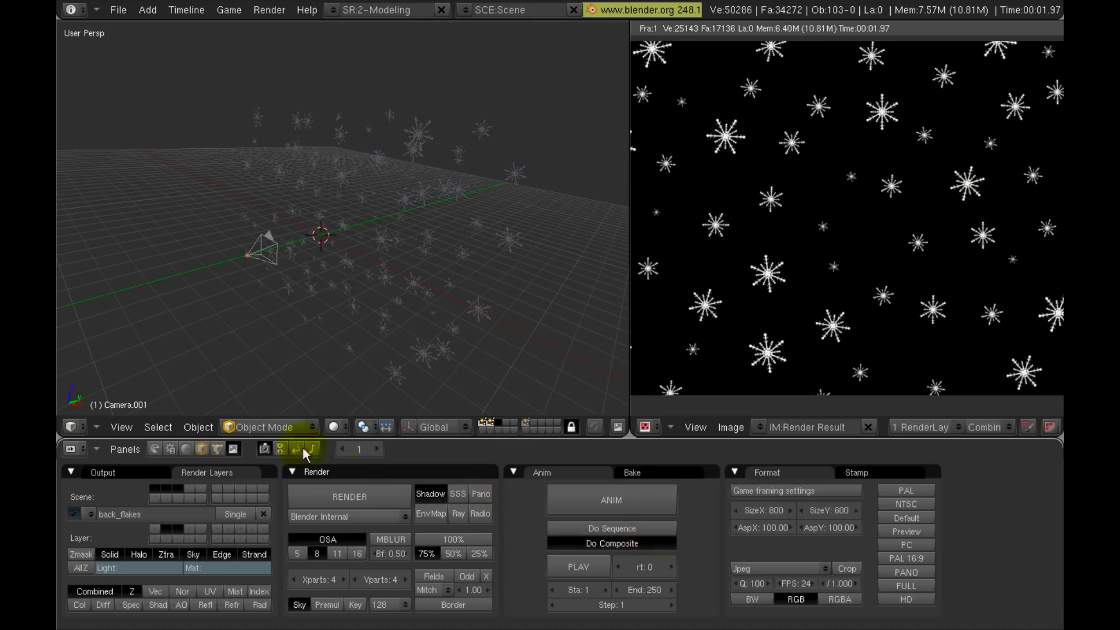
left_click(72, 427)
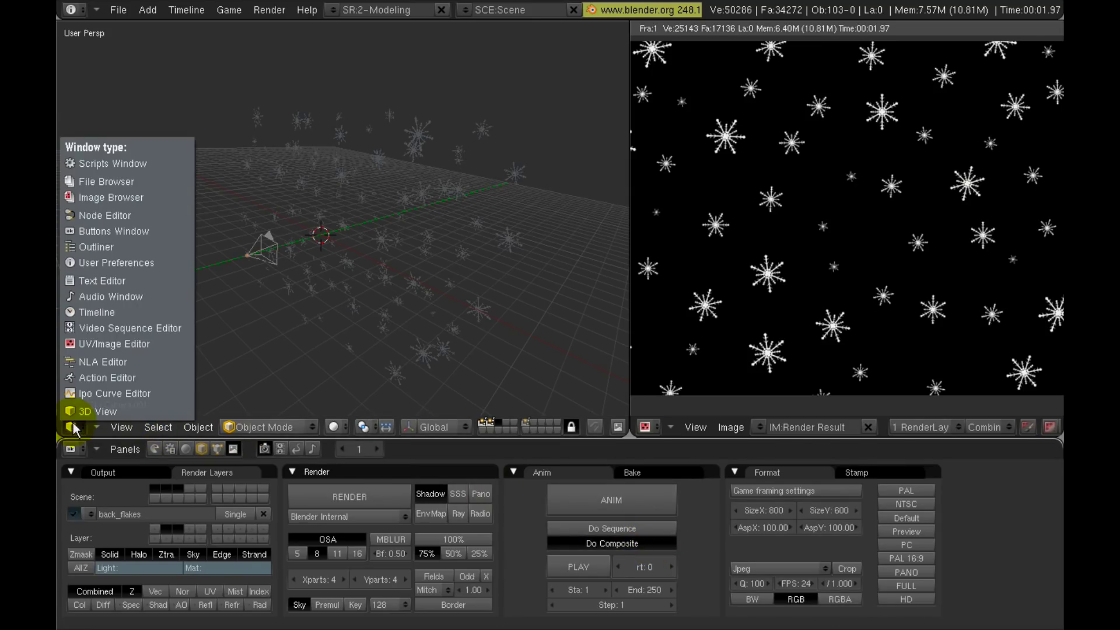
left_click(105, 215)
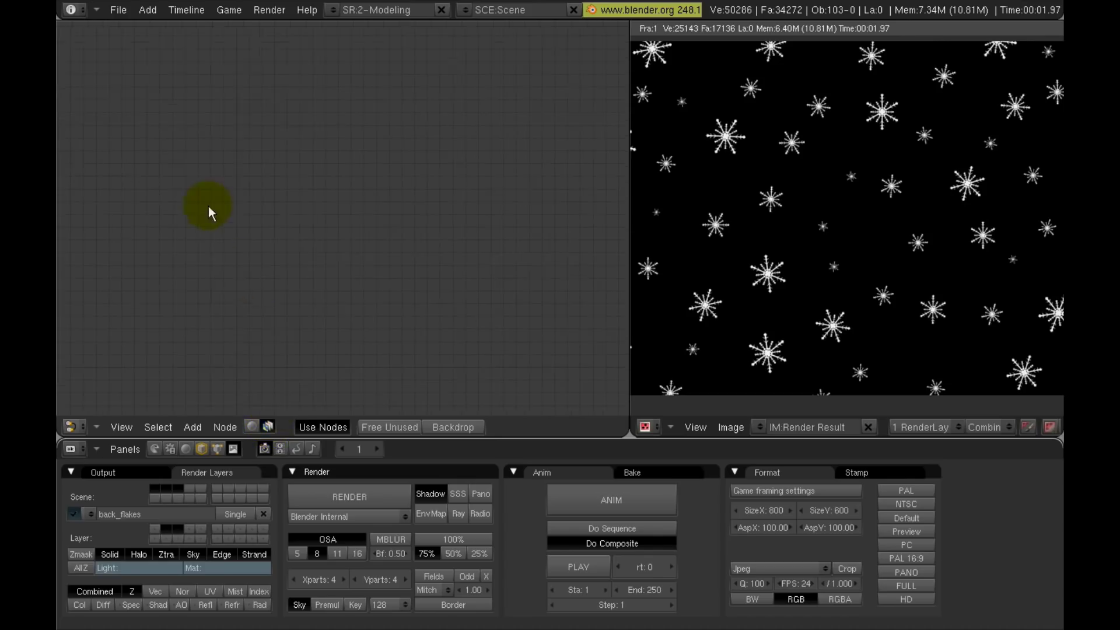
Add a Render Layers input node and widen it so its title and layer name are readable.
key("space")
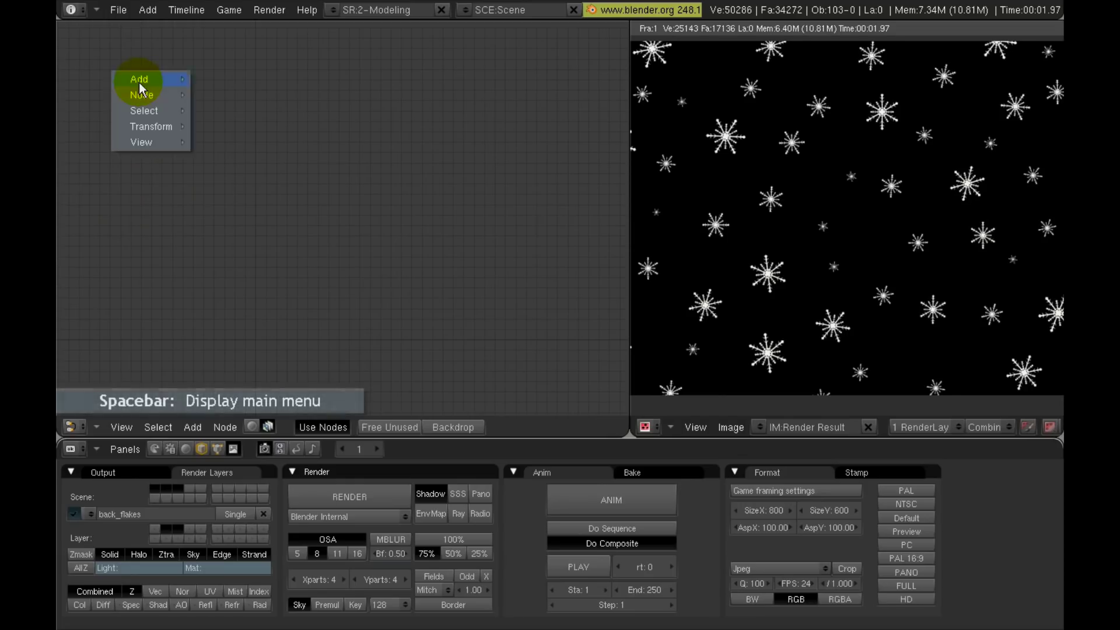
mouse_move(140, 80)
mouse_move(230, 84)
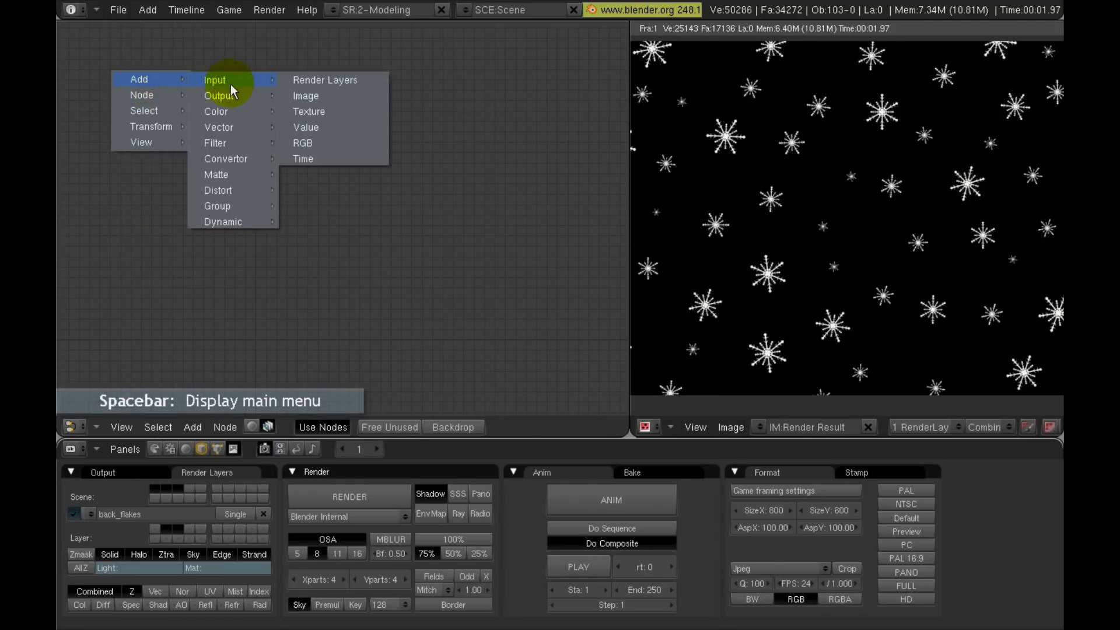
left_click(328, 81)
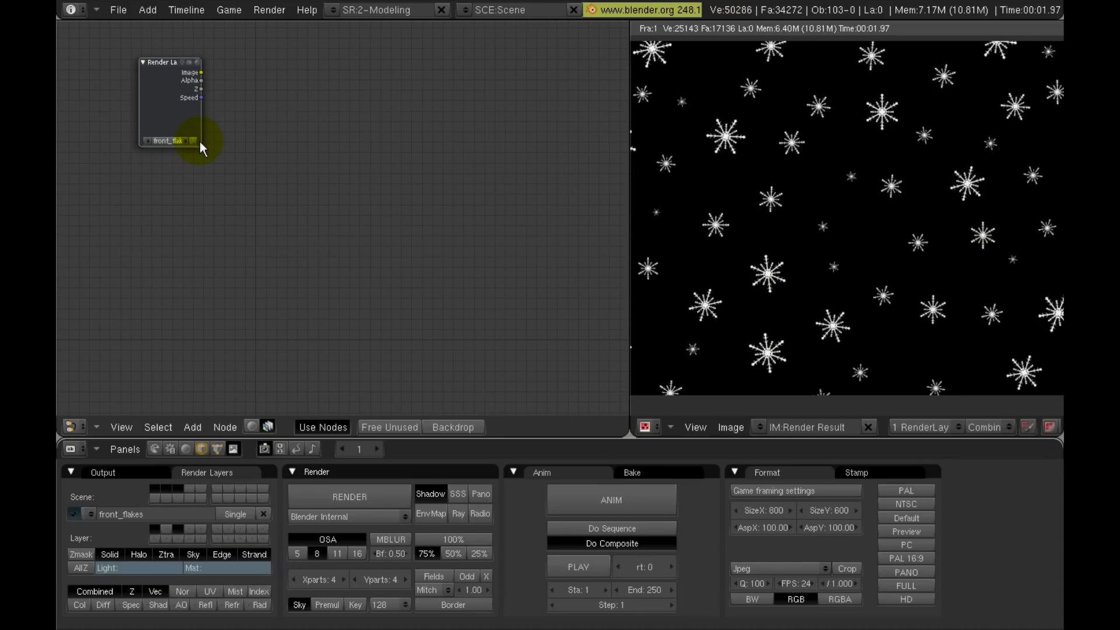
left_click_drag(199, 142, 235, 162)
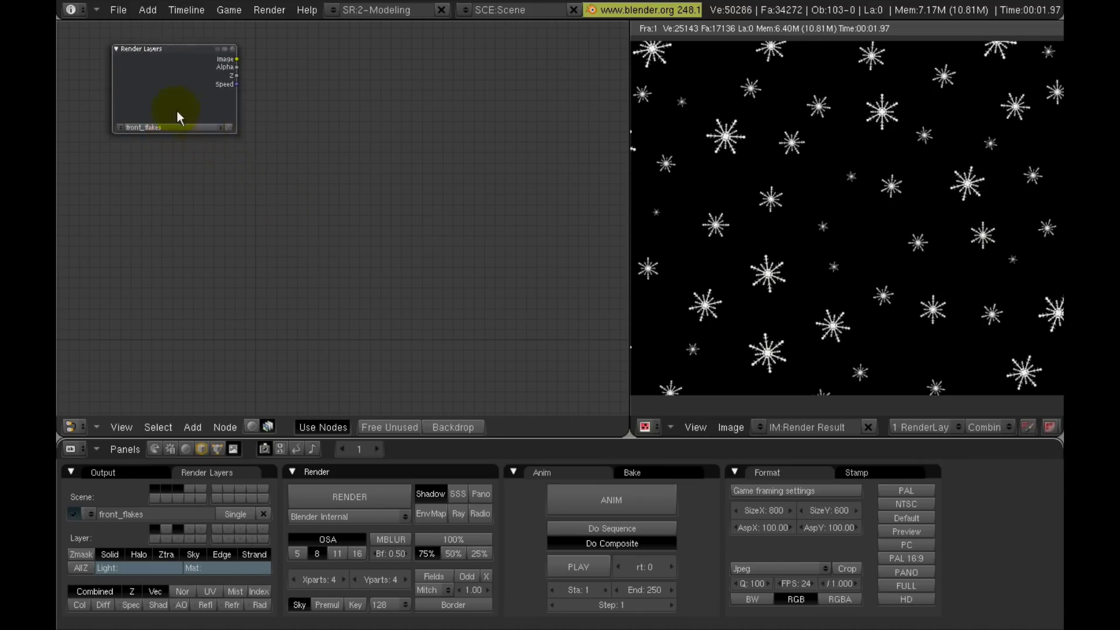
scroll(170, 106, "up", 2)
middle_click_drag(170, 106, 286, 220)
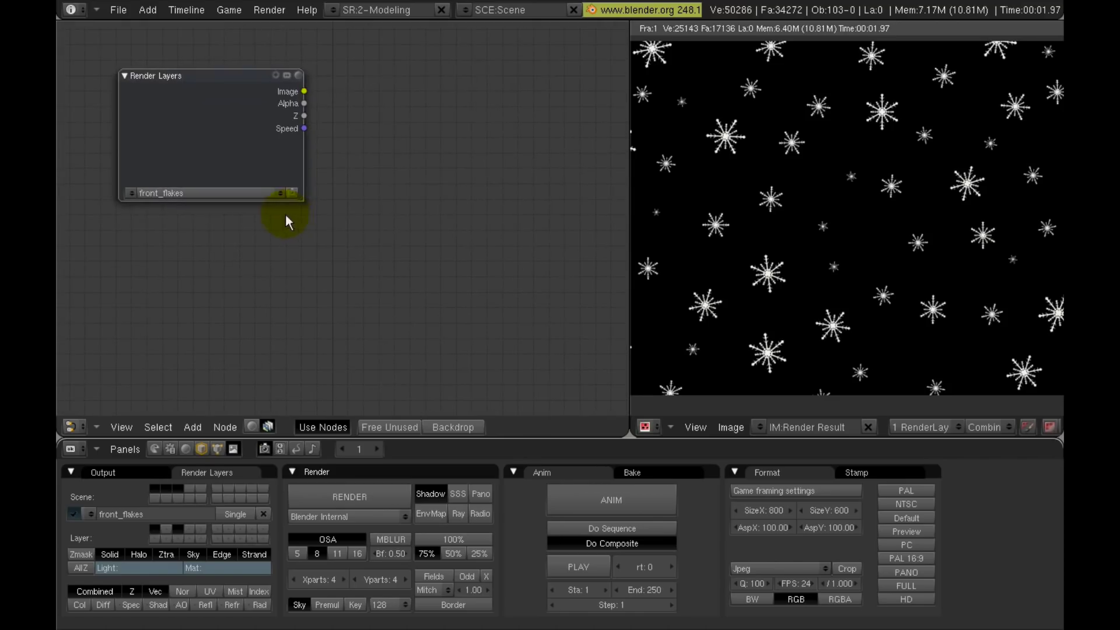
Set the Render Layers node to front_flakes and re-render that layer from the node.
left_click(280, 193)
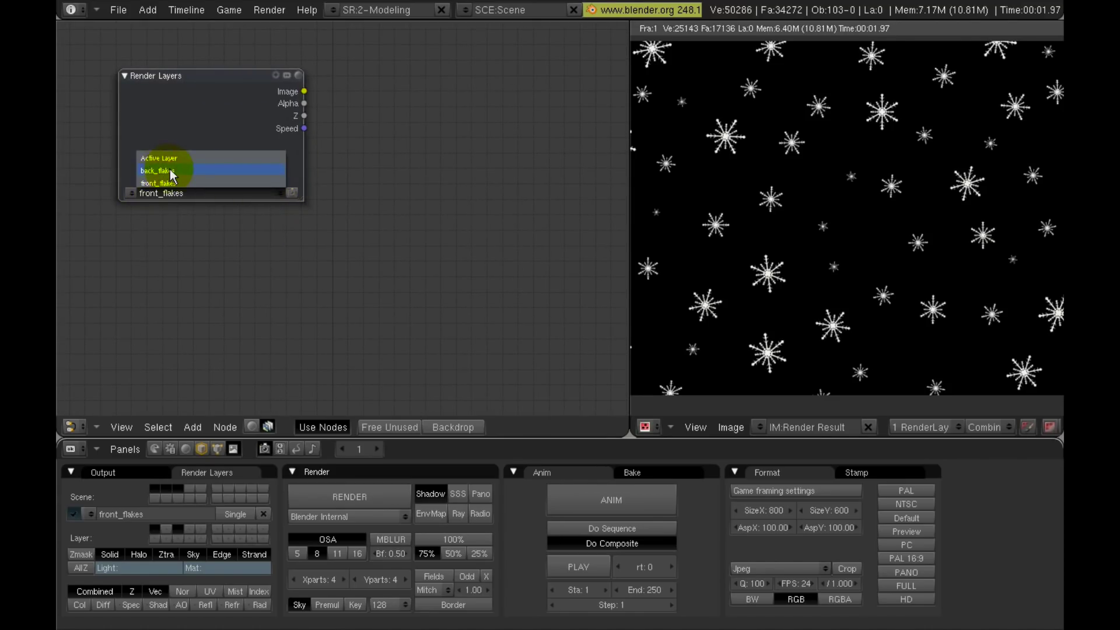
left_click(155, 182)
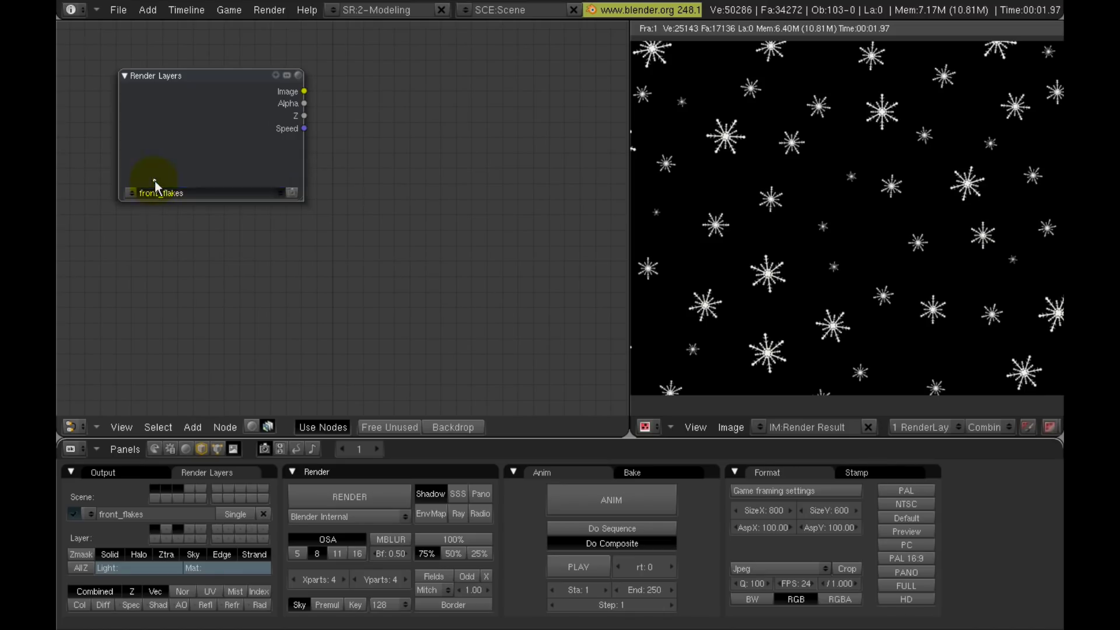
left_click(291, 194)
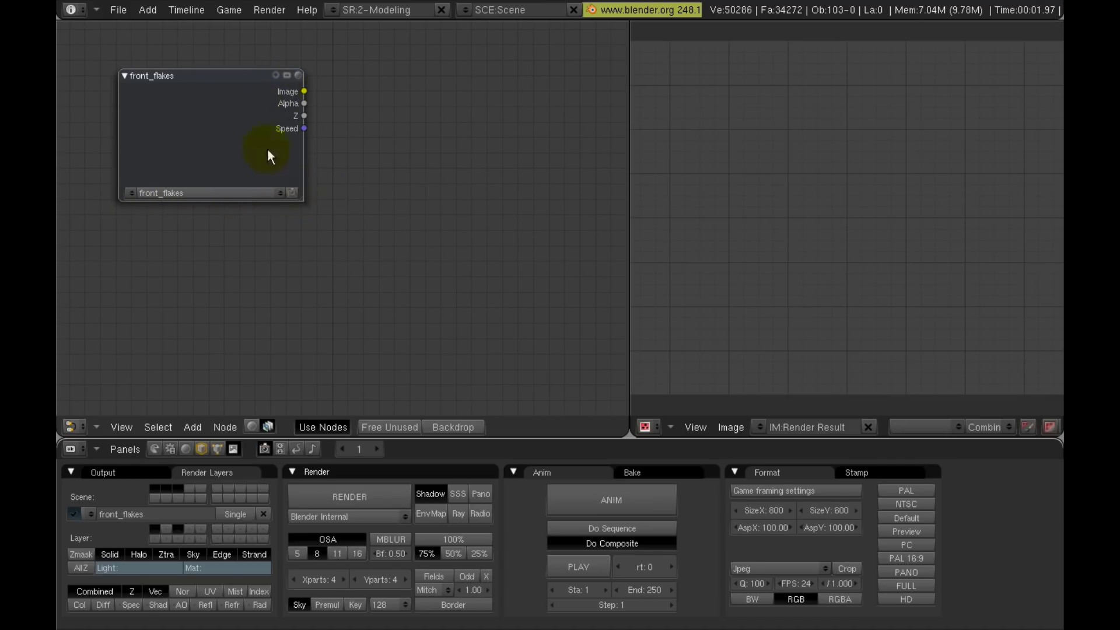
Add a Composite output node, place it well to the right of the front_flakes node and enlarge it.
key("space")
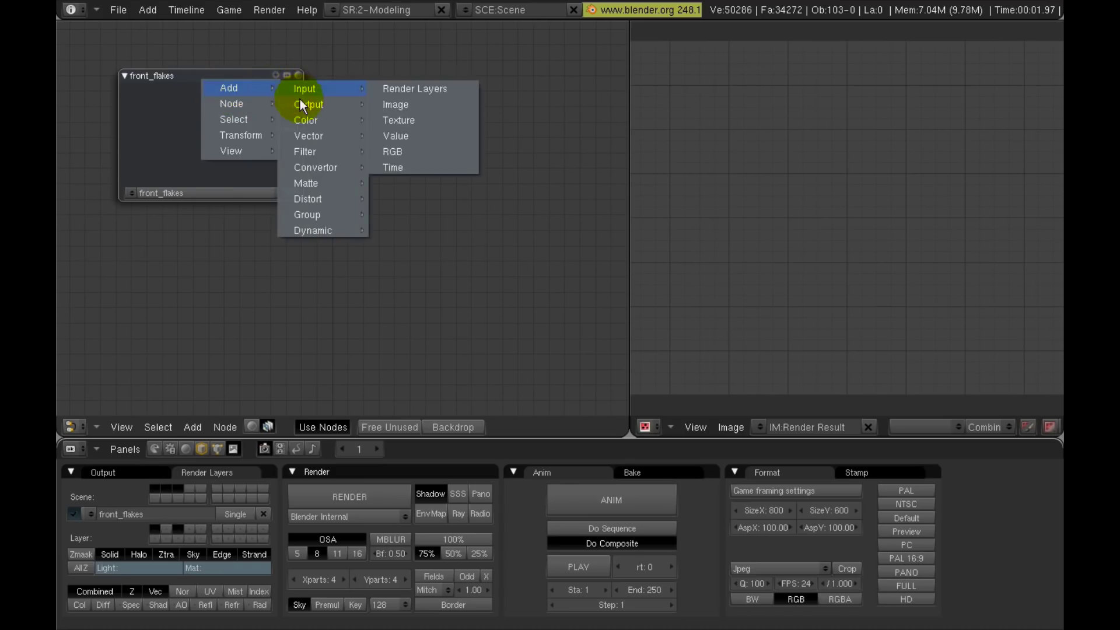
mouse_move(301, 104)
left_click(398, 106)
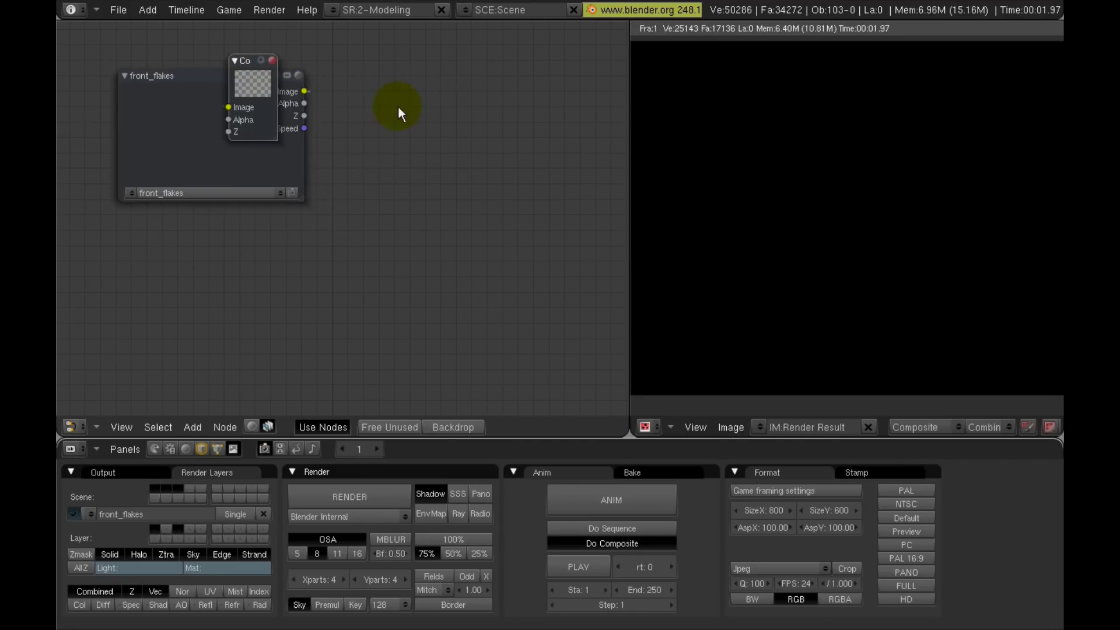
left_click_drag(249, 59, 575, 55)
left_click_drag(212, 73, 167, 66)
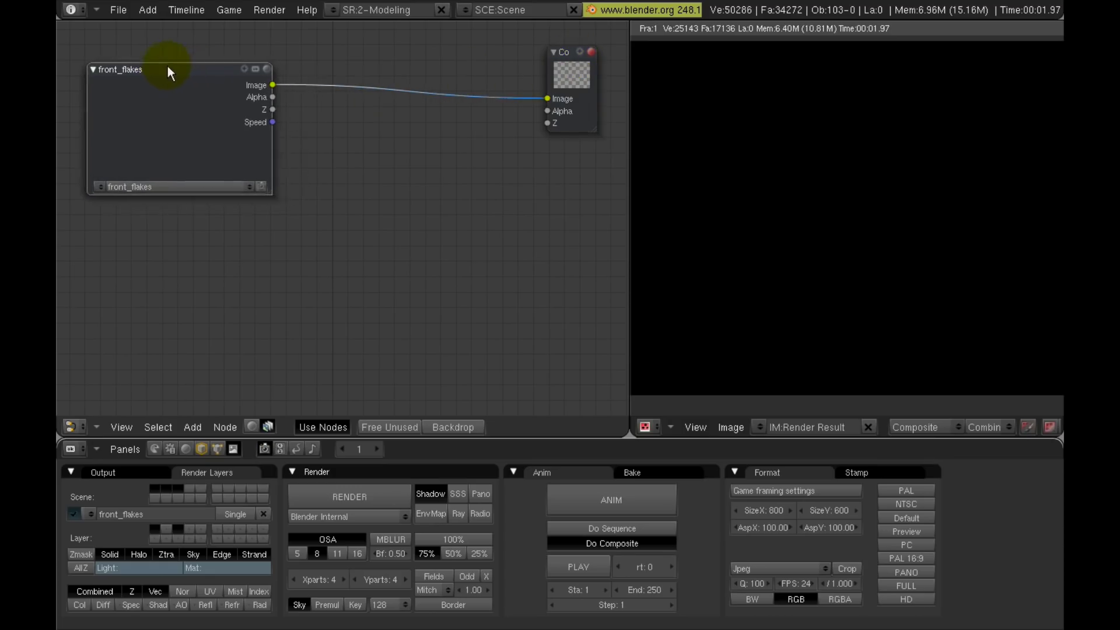
left_click_drag(593, 133, 622, 153)
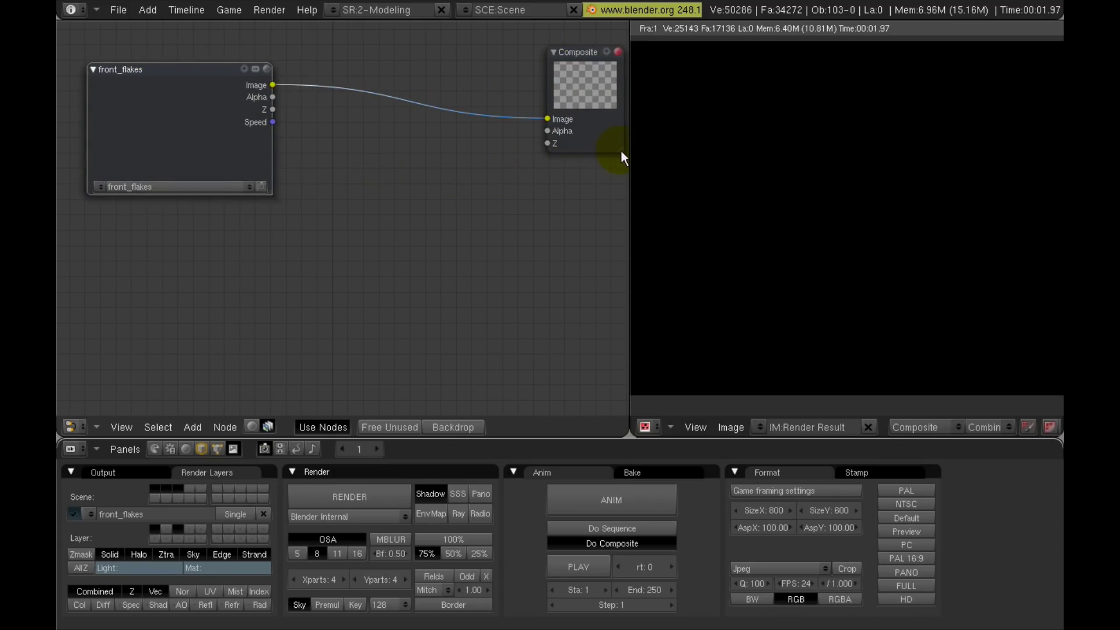
left_click_drag(576, 51, 550, 50)
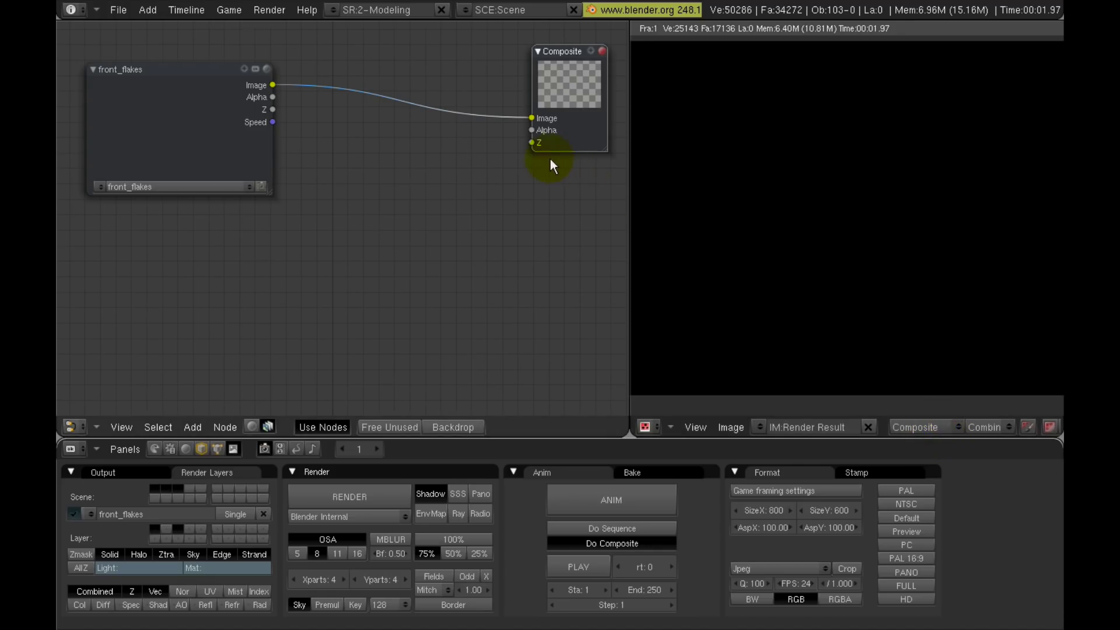
Render the front_flakes layer from its node, then shrink the node and move it up.
left_click(261, 187)
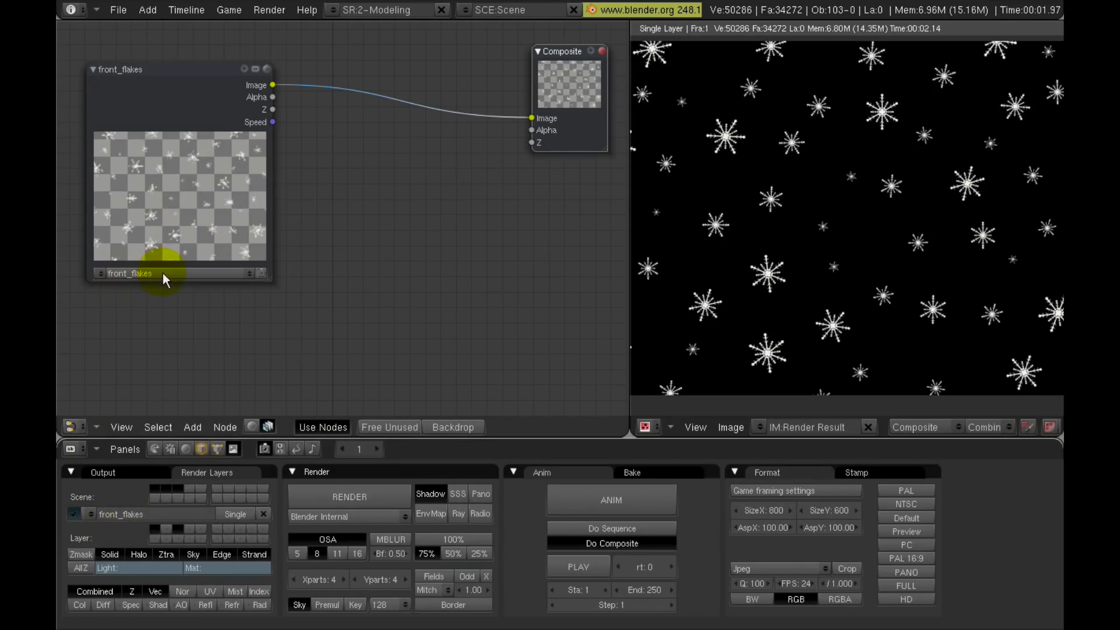
left_click_drag(271, 278, 175, 207)
mouse_move(110, 71)
left_mouse_down()
mouse_move(110, 43)
mouse_move(114, 56)
left_mouse_up()
Duplicate the front_flakes node, place the copy below it and set the copy to back_flakes.
key("shift+d")
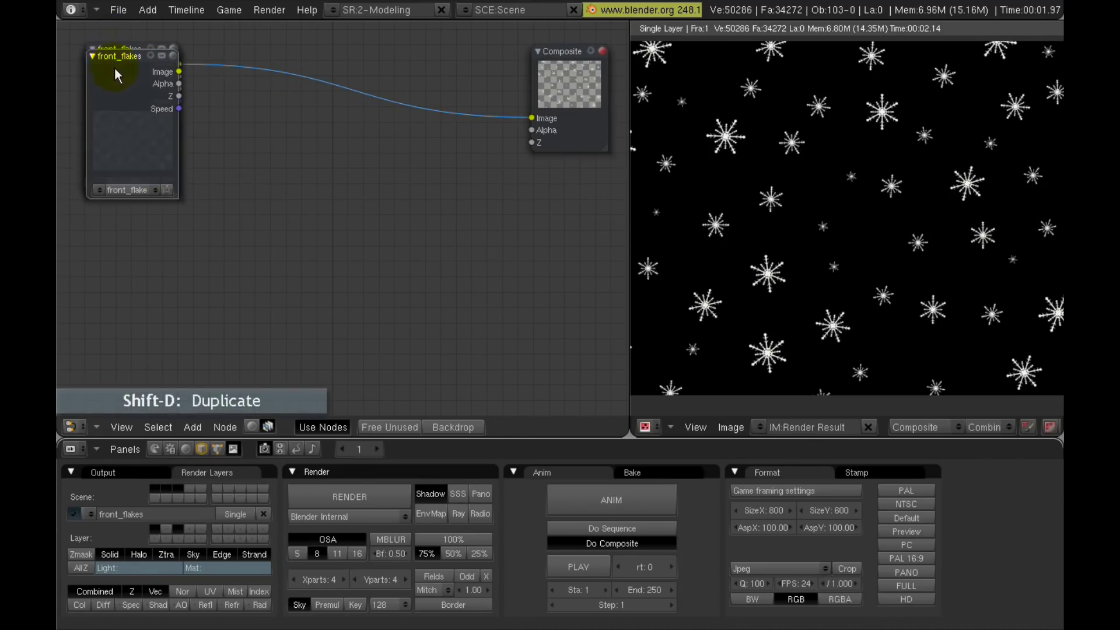
left_click(114, 247)
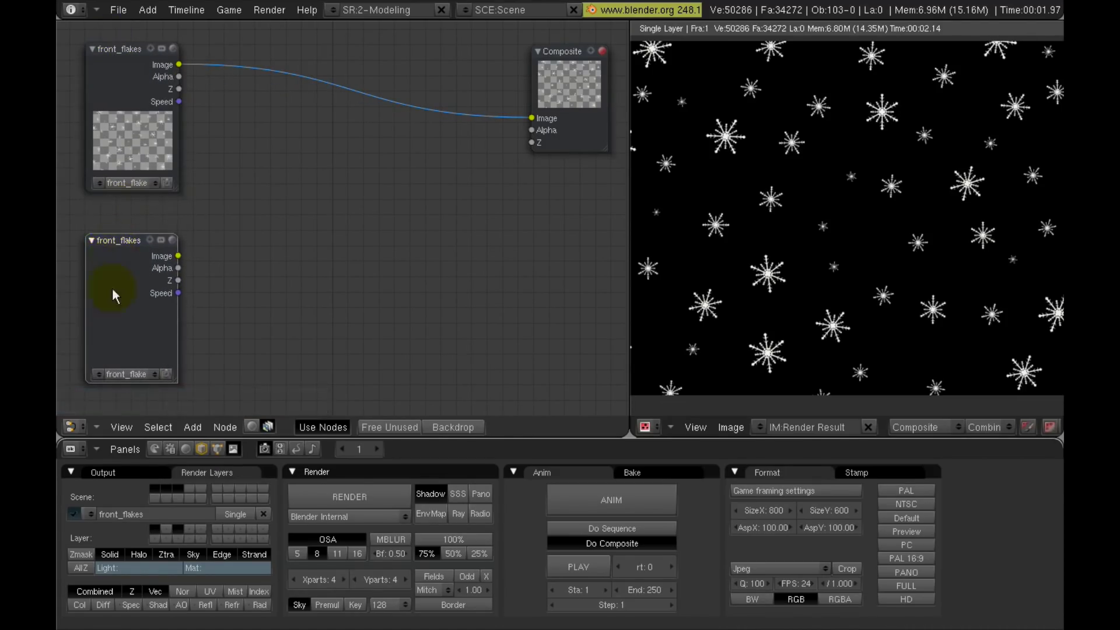
left_click(152, 372)
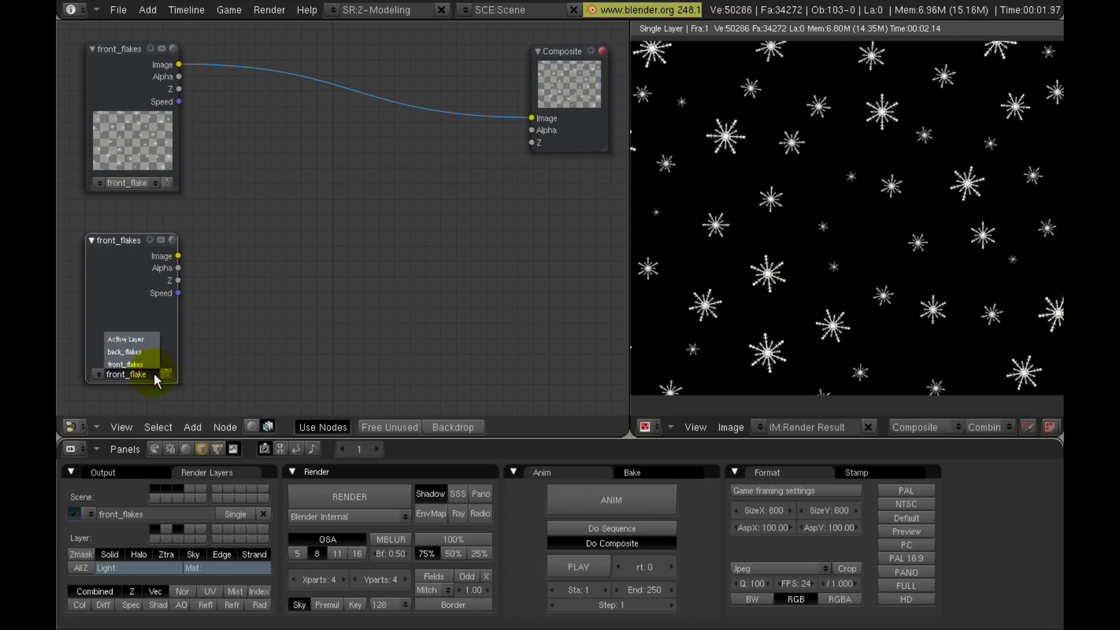
left_click(120, 349)
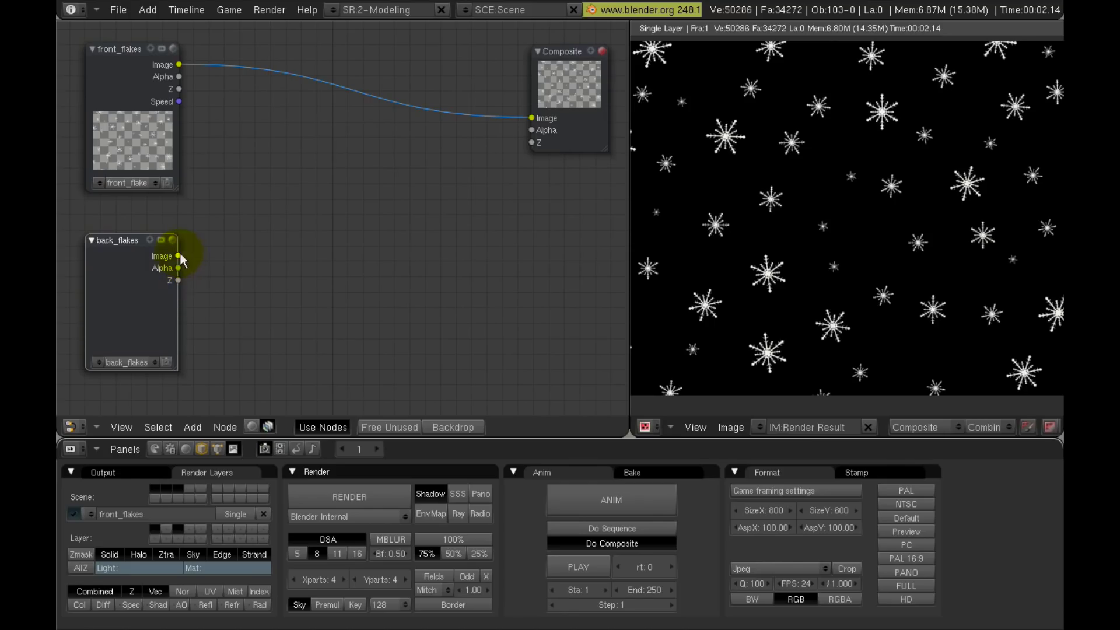
Compare the back_flakes and front_flakes images by linking each in turn to the Composite node, then cut the remaining link.
left_click_drag(178, 257, 533, 118)
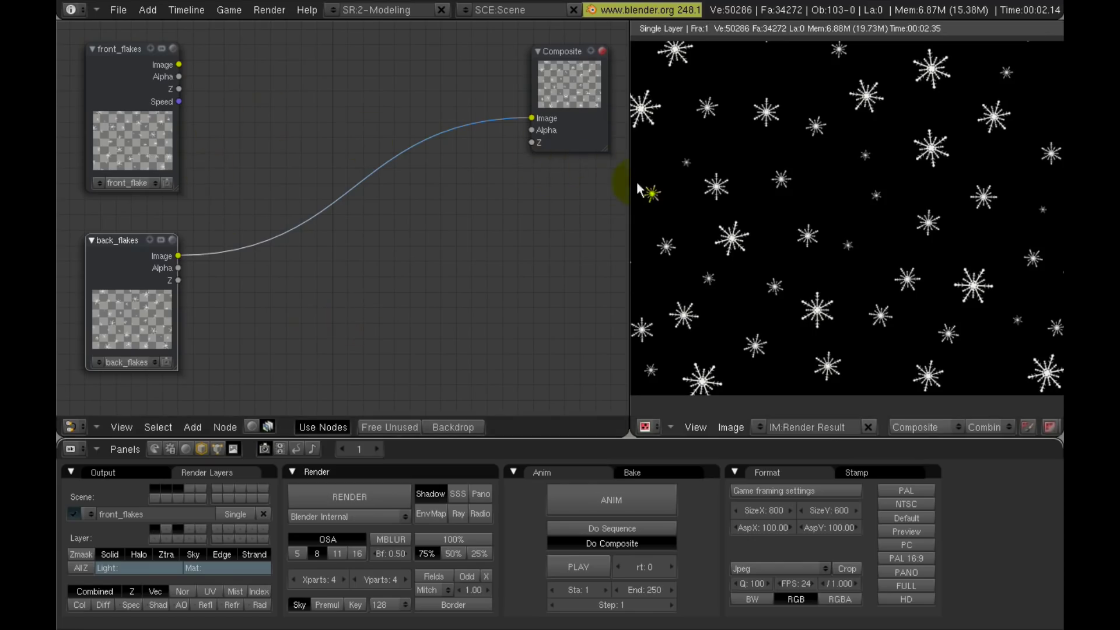
left_click_drag(180, 64, 532, 118)
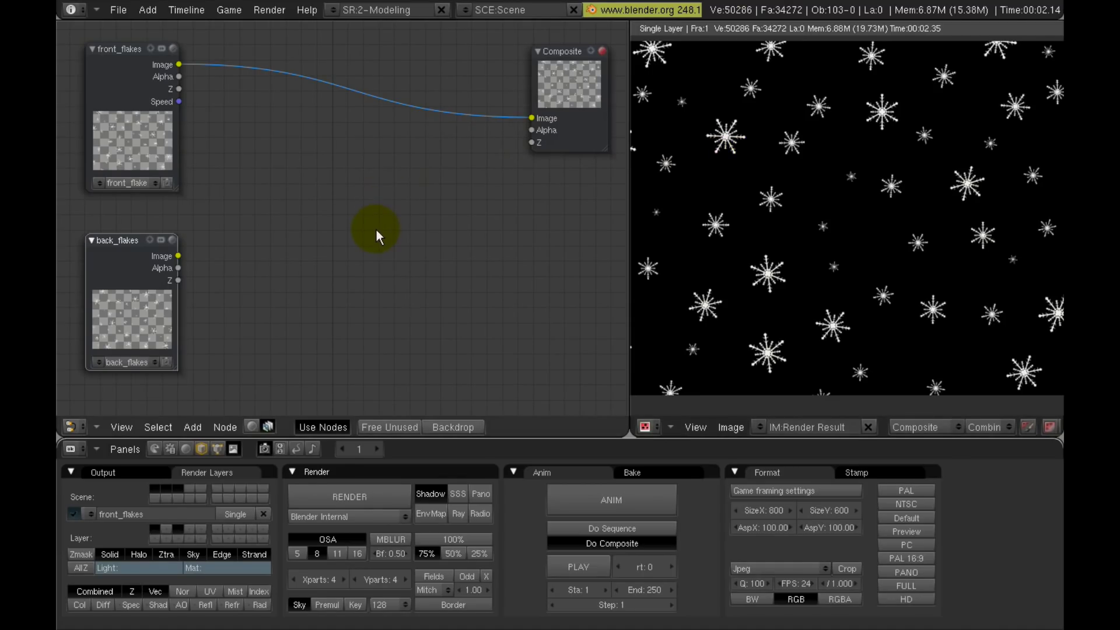
left_click_drag(282, 52, 329, 141)
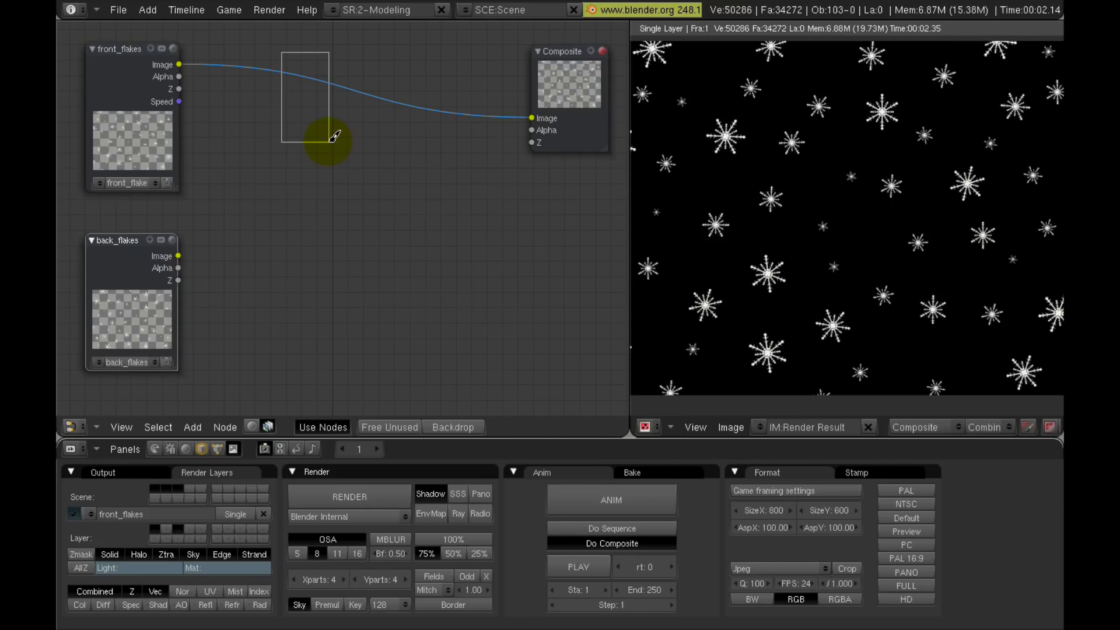
left_click_drag(330, 142, 328, 142)
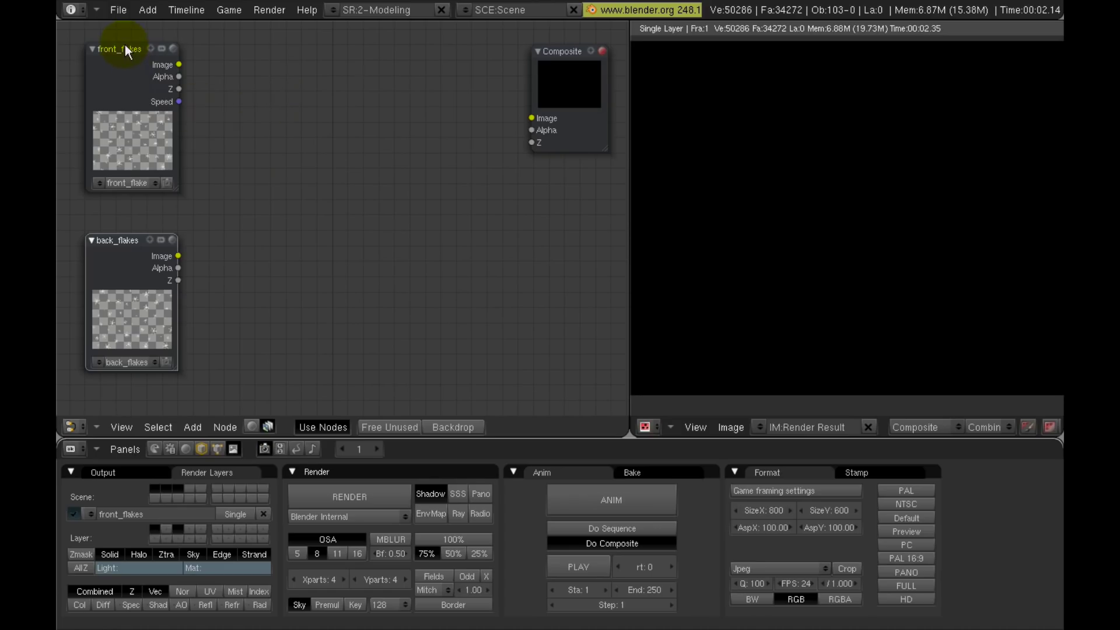
Add a Glare filter node and link it between the front_flakes image output and the Composite image input.
left_click(156, 127)
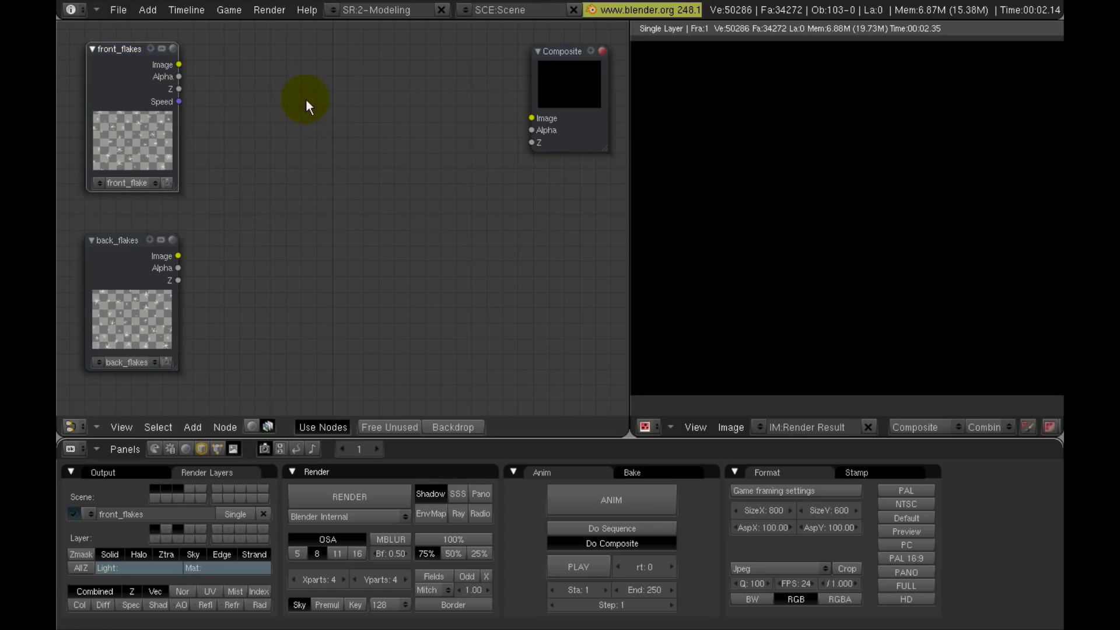
key("space")
mouse_move(397, 104)
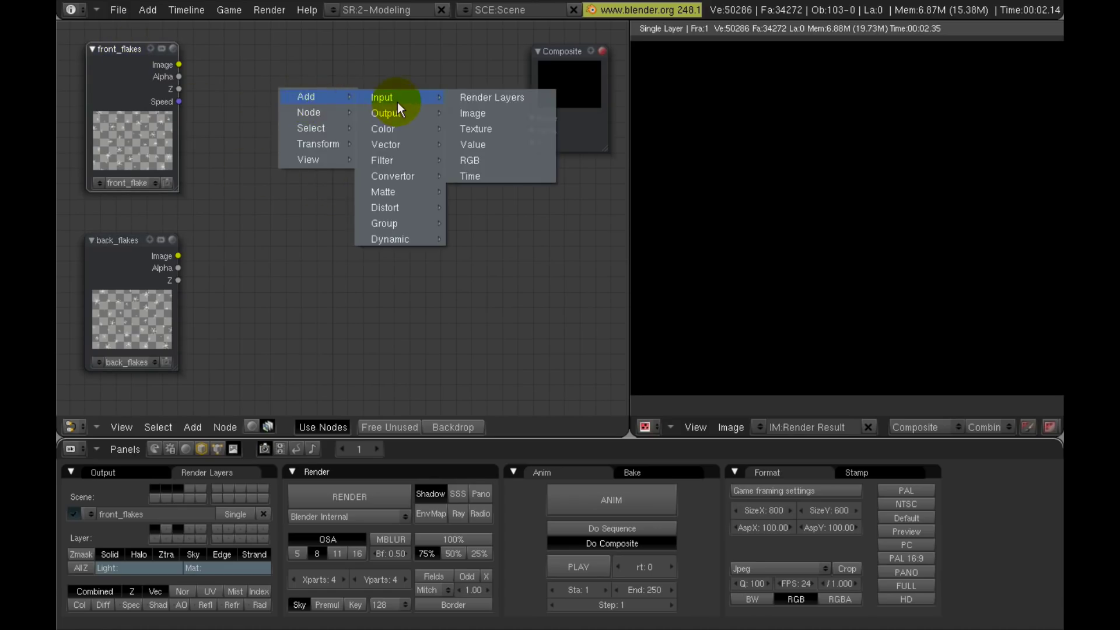
mouse_move(386, 160)
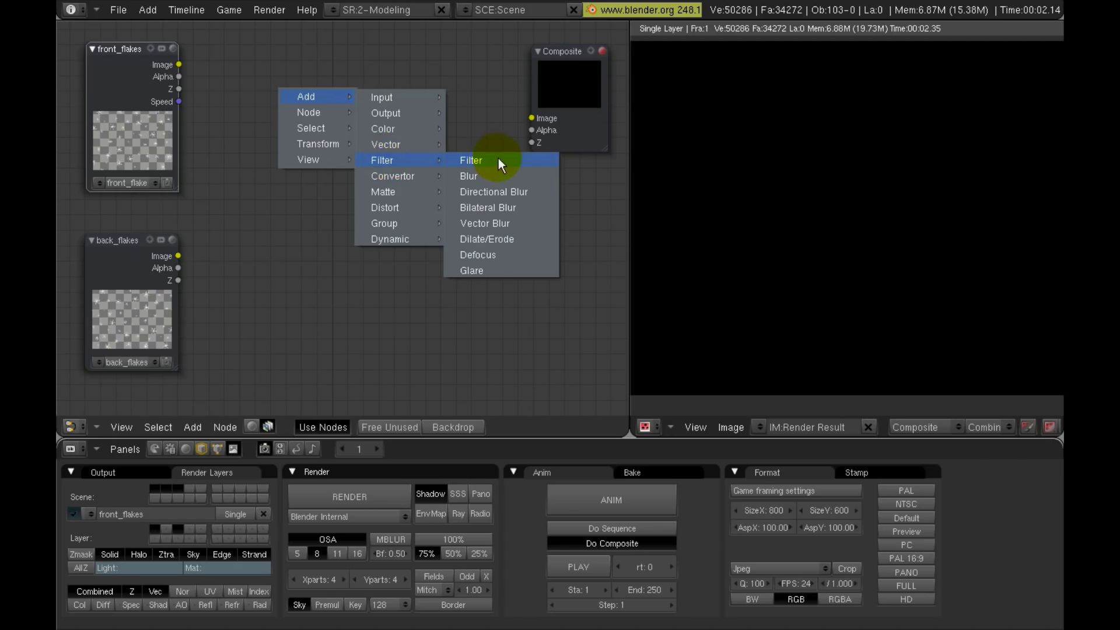
left_click(472, 271)
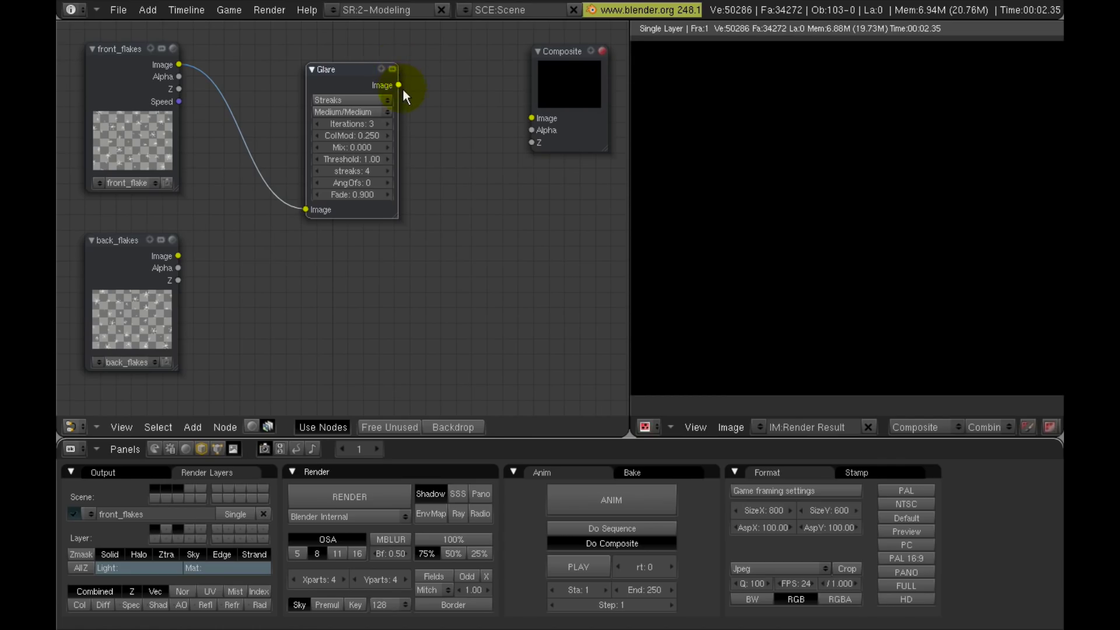
left_click_drag(399, 85, 532, 118)
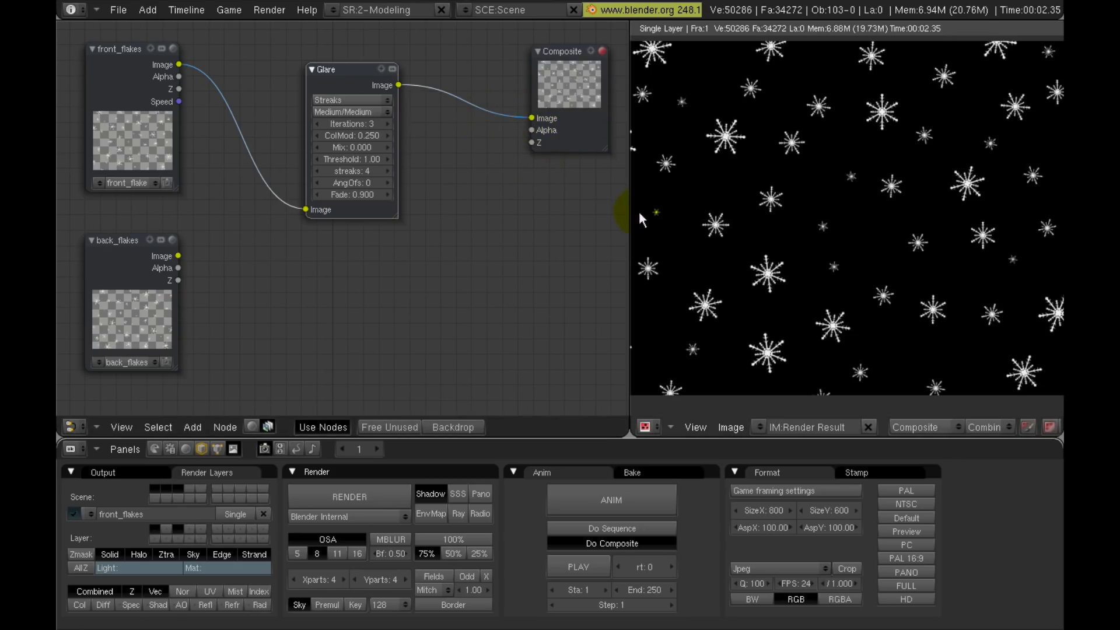
left_click(500, 232)
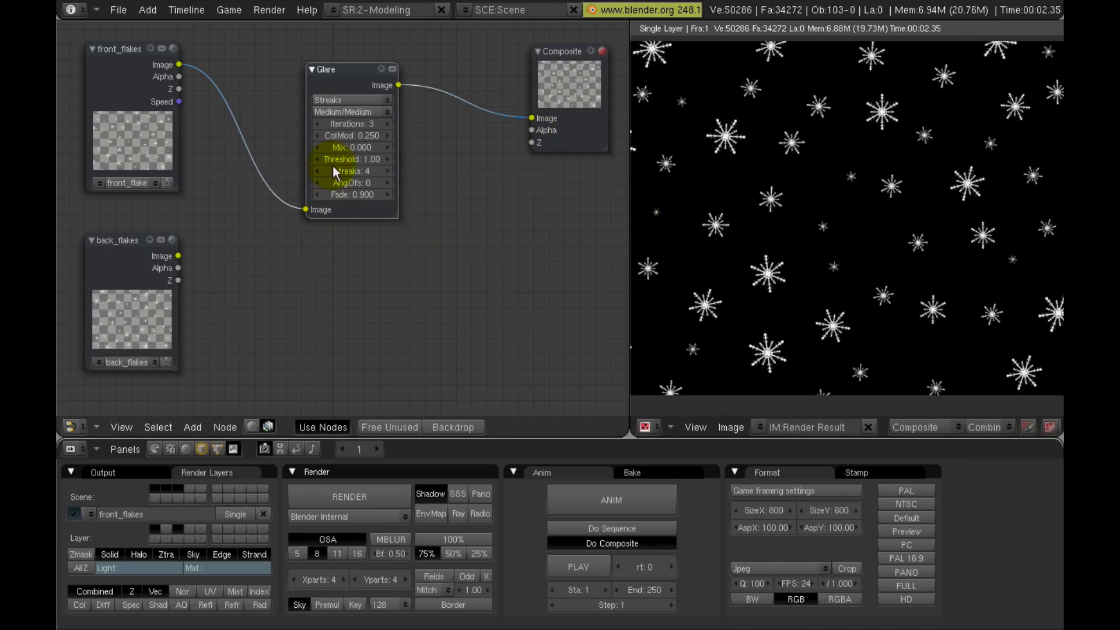
Keep the Glare node's type on Streaks and set its number of streaks to 6.
left_click(372, 100)
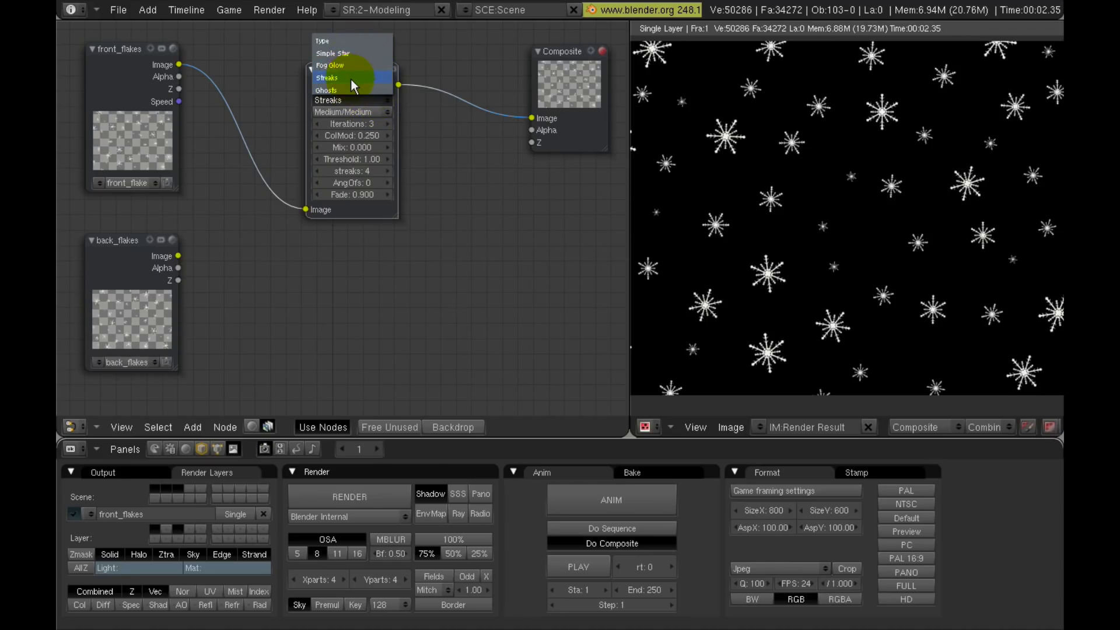
left_click(352, 79)
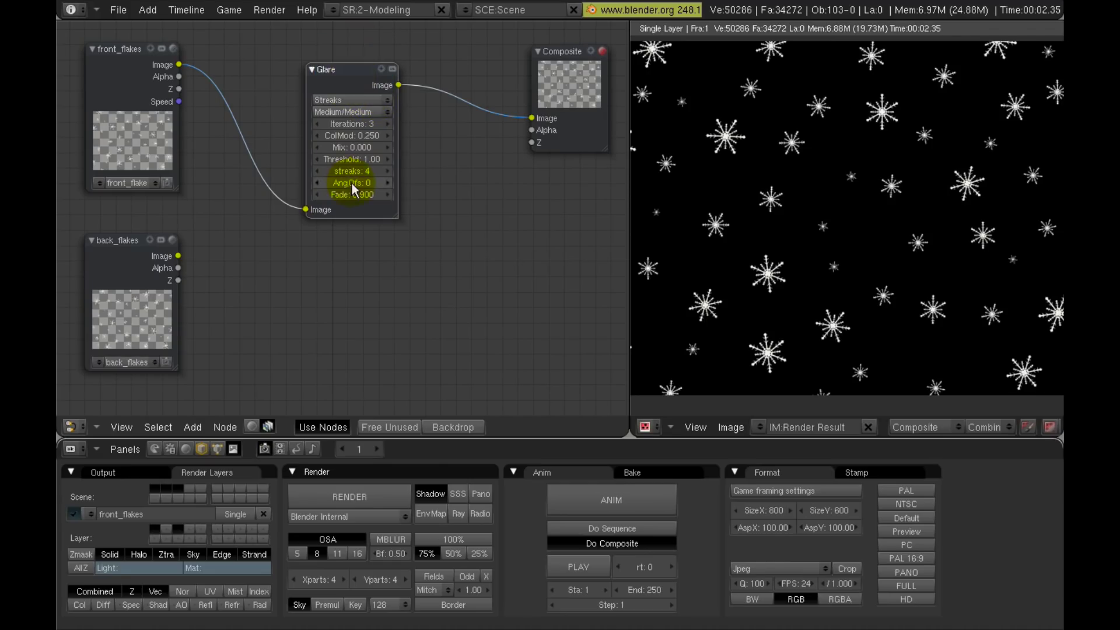
left_click(386, 168)
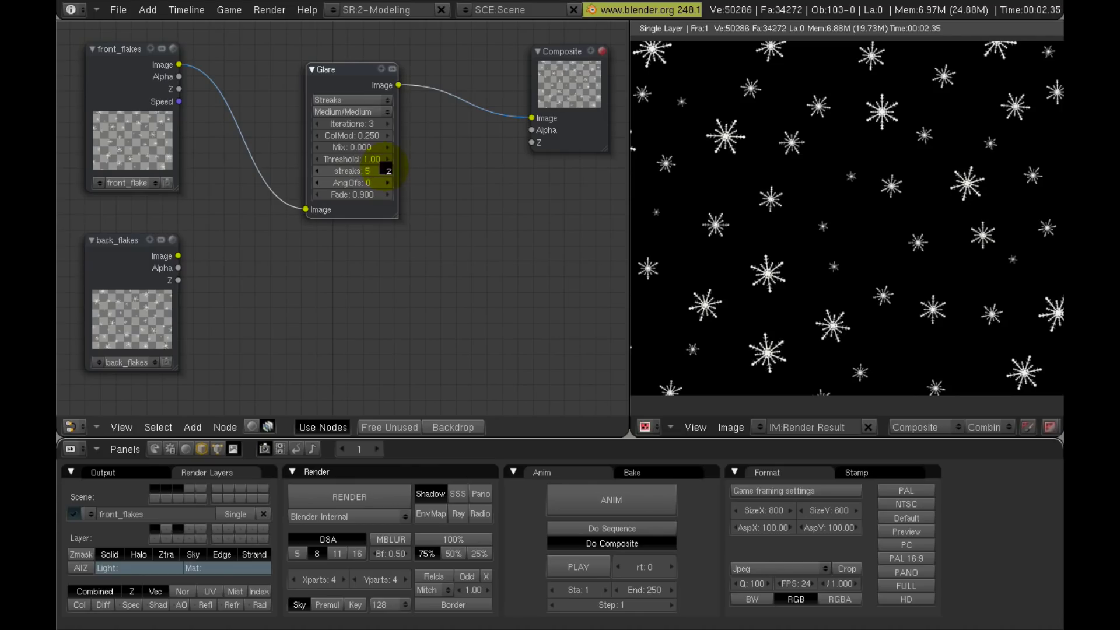
left_click(386, 168)
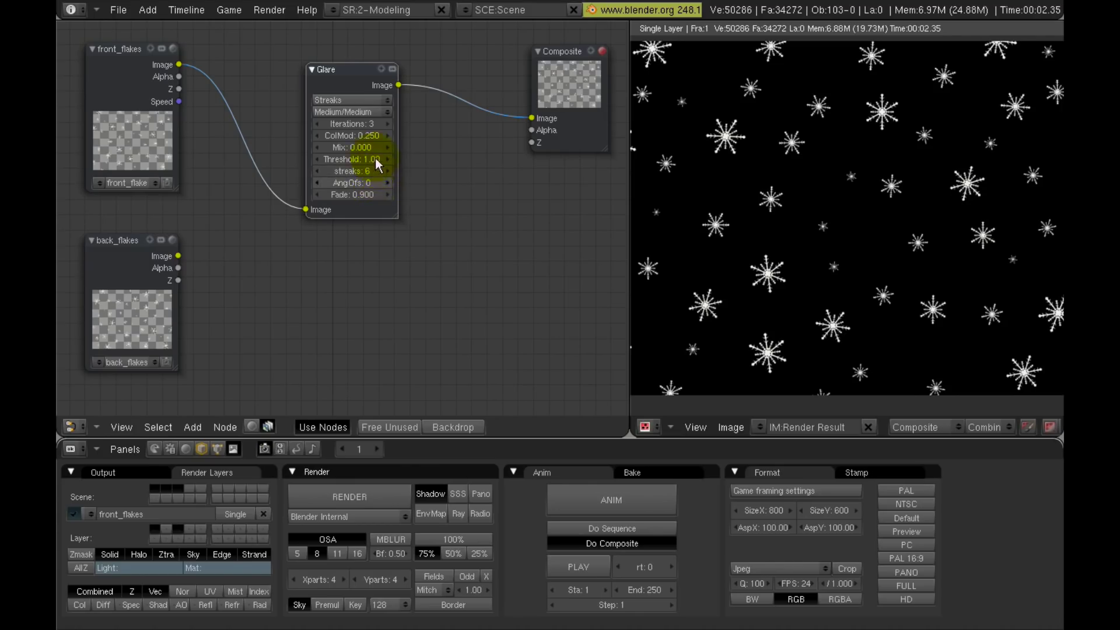
Compare Glare thresholds of 0.00, 0.58 and 0.07 in the render result and set the threshold to 0.14.
left_click_drag(376, 159, 358, 160)
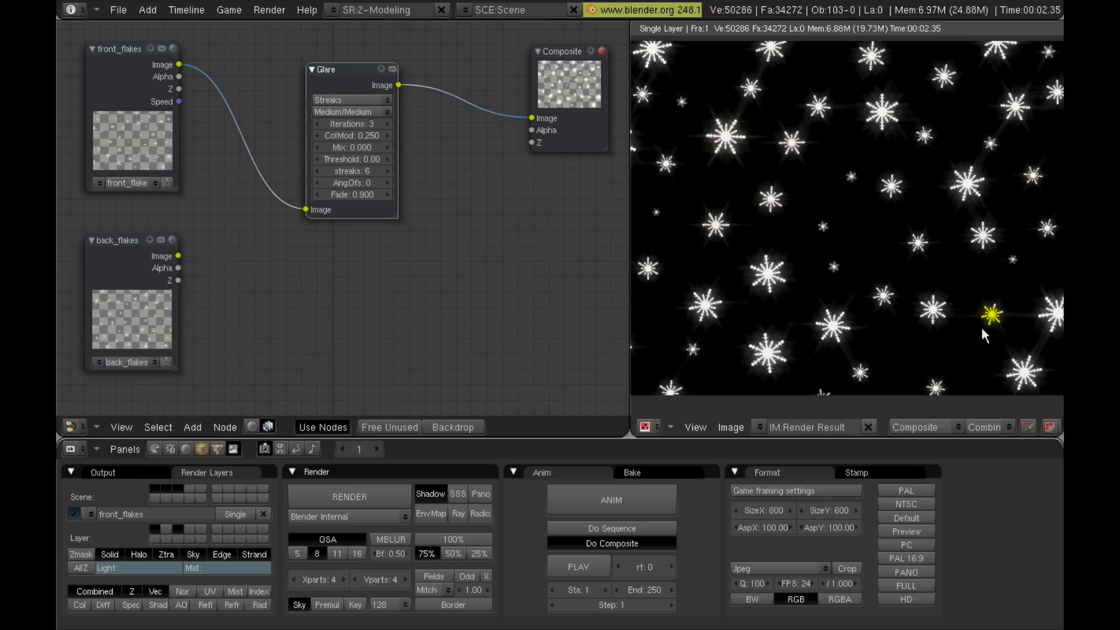
middle_click_drag(898, 300, 829, 258)
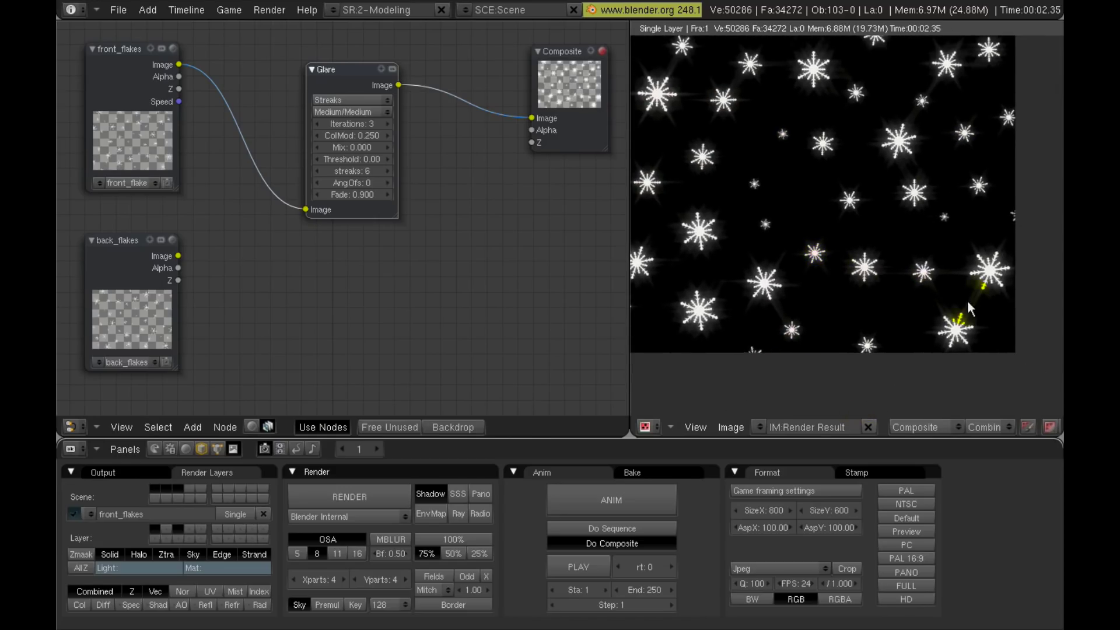
middle_click_drag(750, 197, 833, 240)
left_click(568, 261)
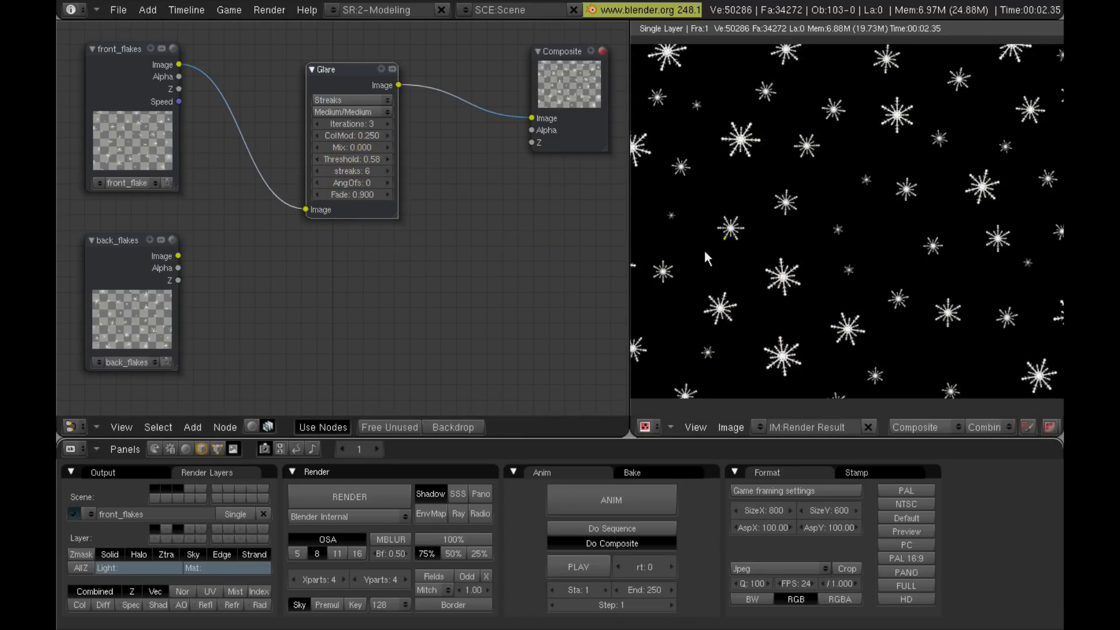
mouse_move(801, 247)
middle_mouse_down()
mouse_move(762, 238)
mouse_move(787, 249)
middle_mouse_up()
left_click(351, 272)
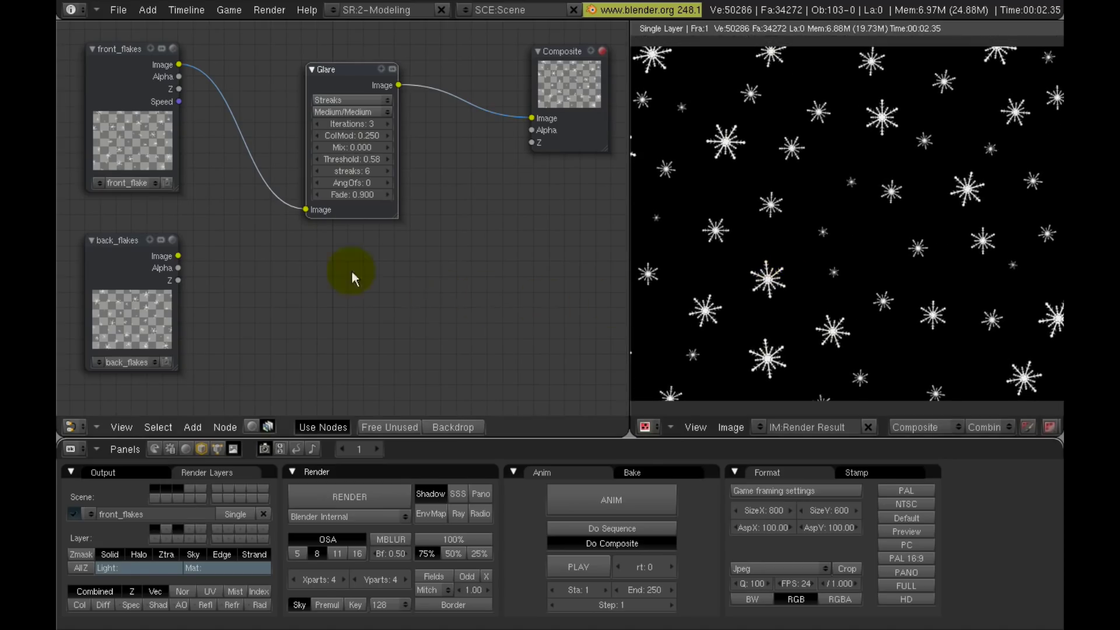
left_click_drag(367, 158, 363, 162)
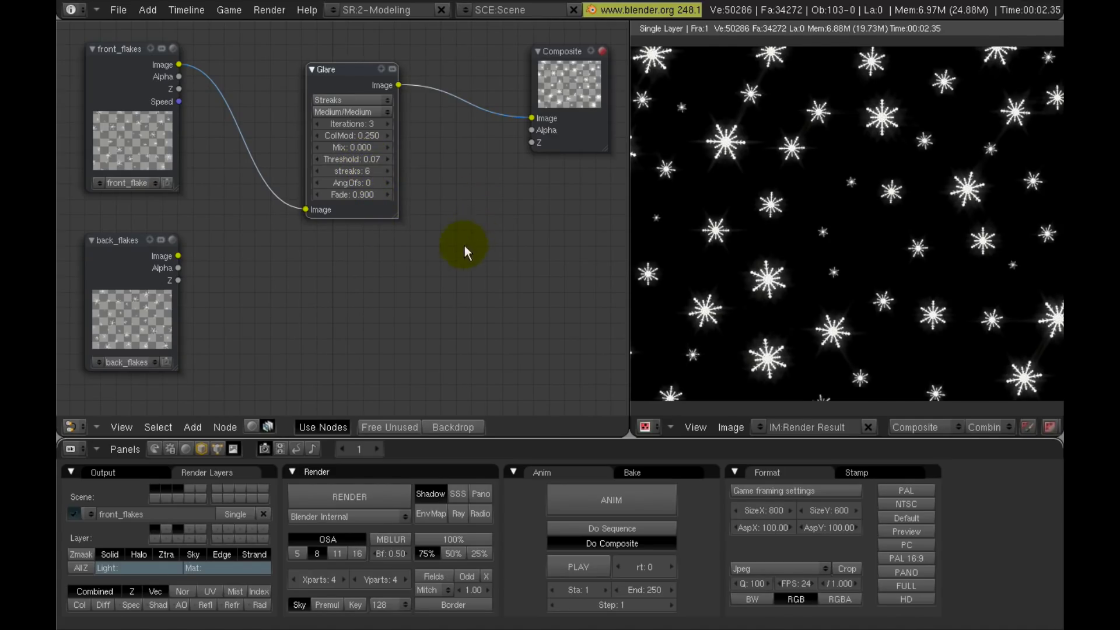
left_click_drag(342, 159, 347, 160)
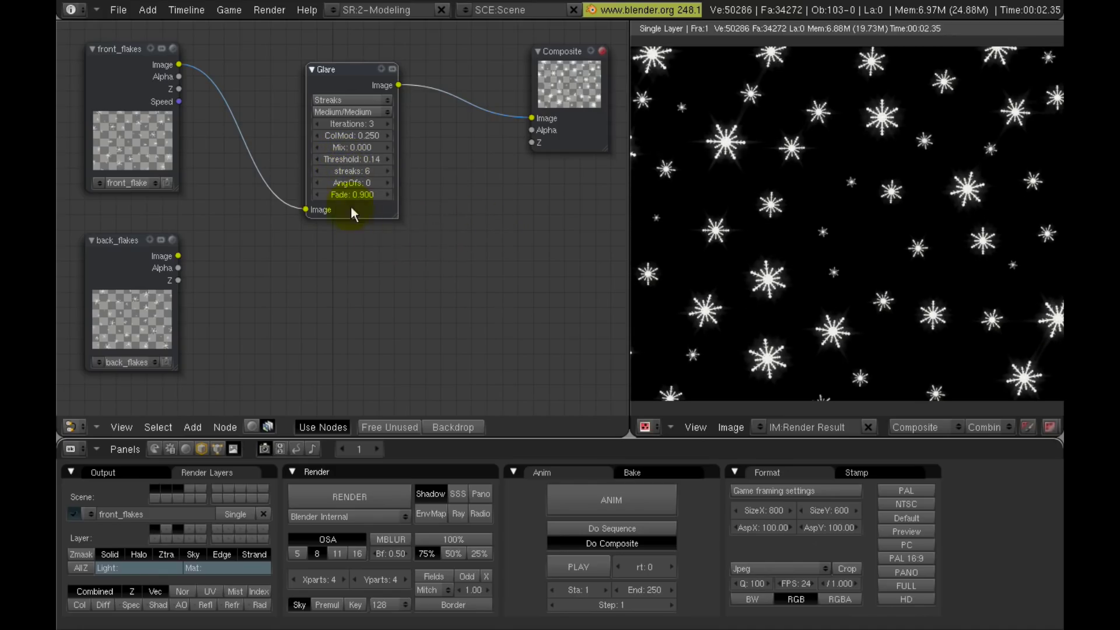
Try Glare fade values of 1.000 and 0.990, and set the fade to 0.896.
left_click_drag(348, 197, 348, 197)
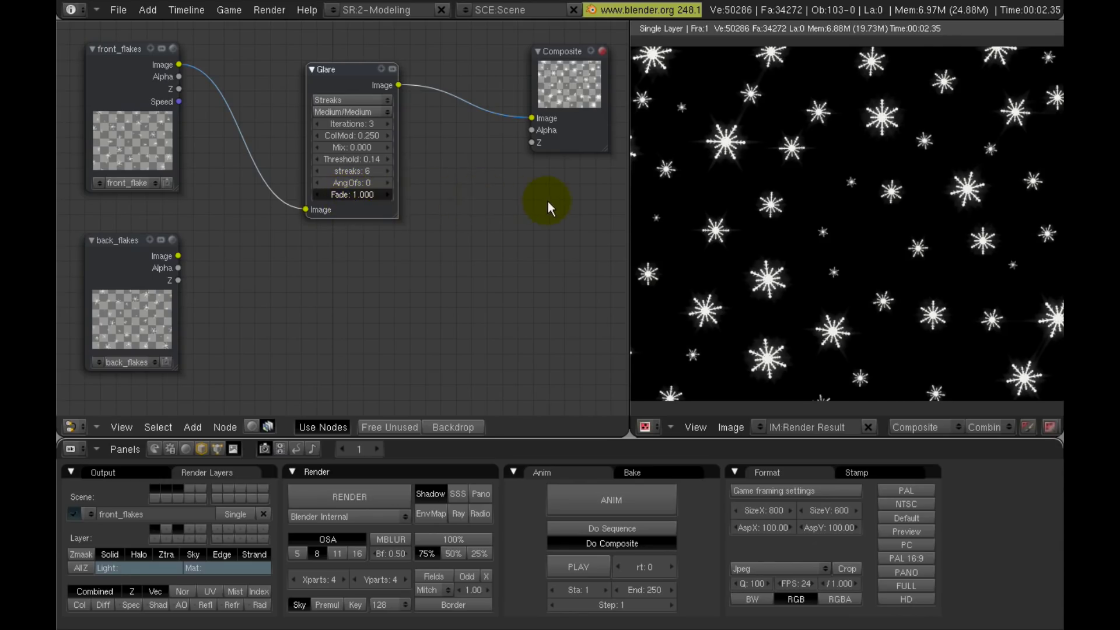
left_click_drag(548, 202, 508, 221)
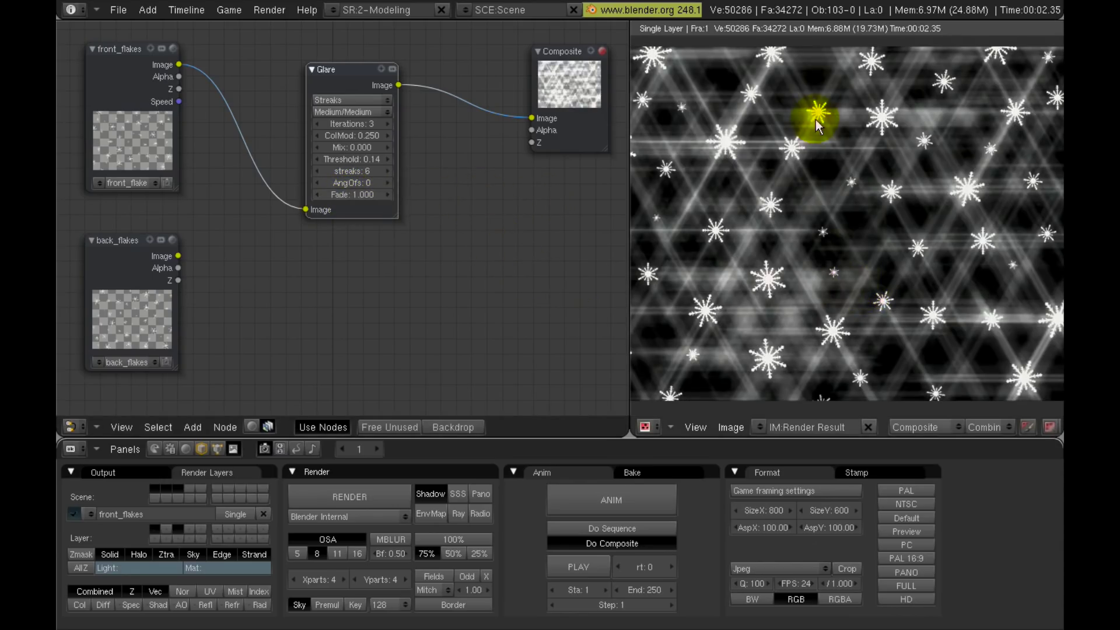
left_click_drag(361, 200, 352, 198)
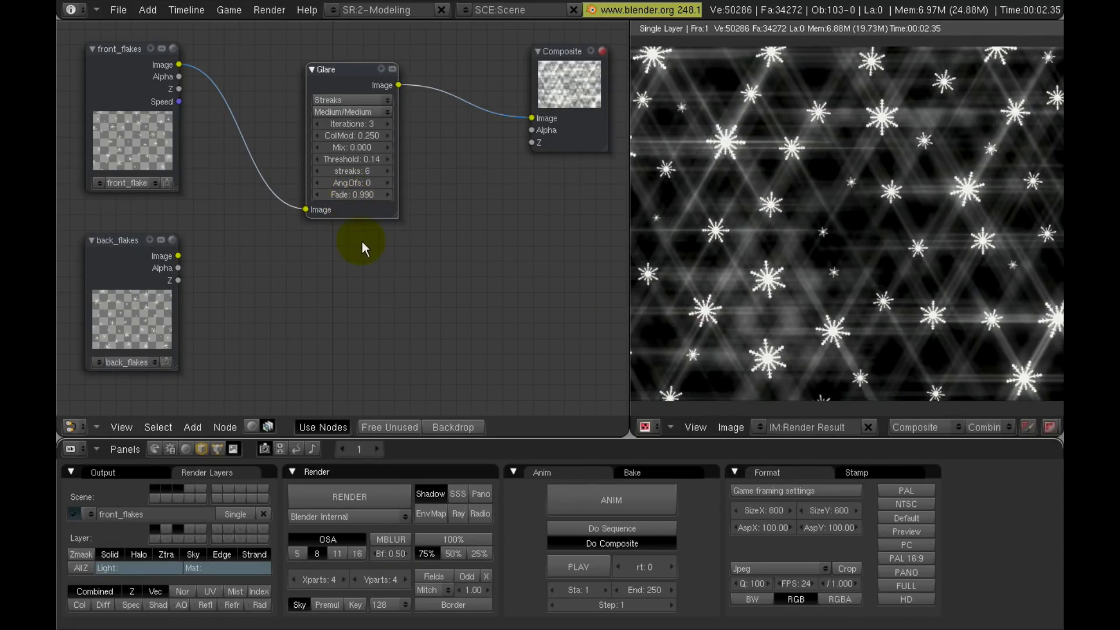
mouse_move(352, 197)
left_mouse_down()
mouse_move(368, 198)
mouse_move(316, 200)
mouse_move(361, 196)
mouse_move(333, 201)
left_mouse_up()
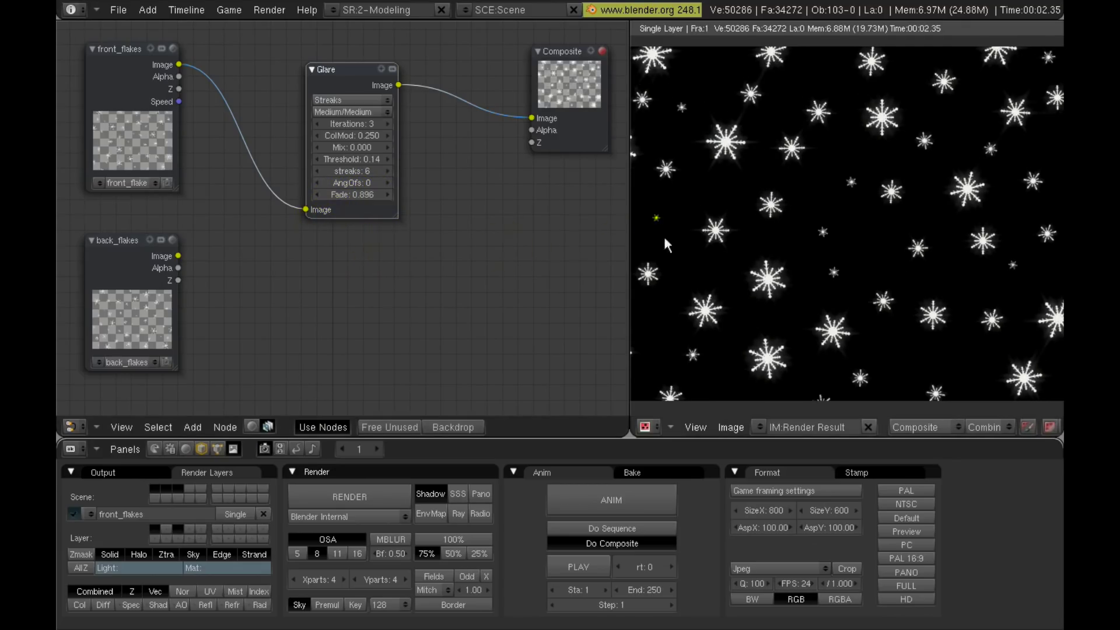
left_click(757, 170)
middle_click_drag(831, 213, 856, 240)
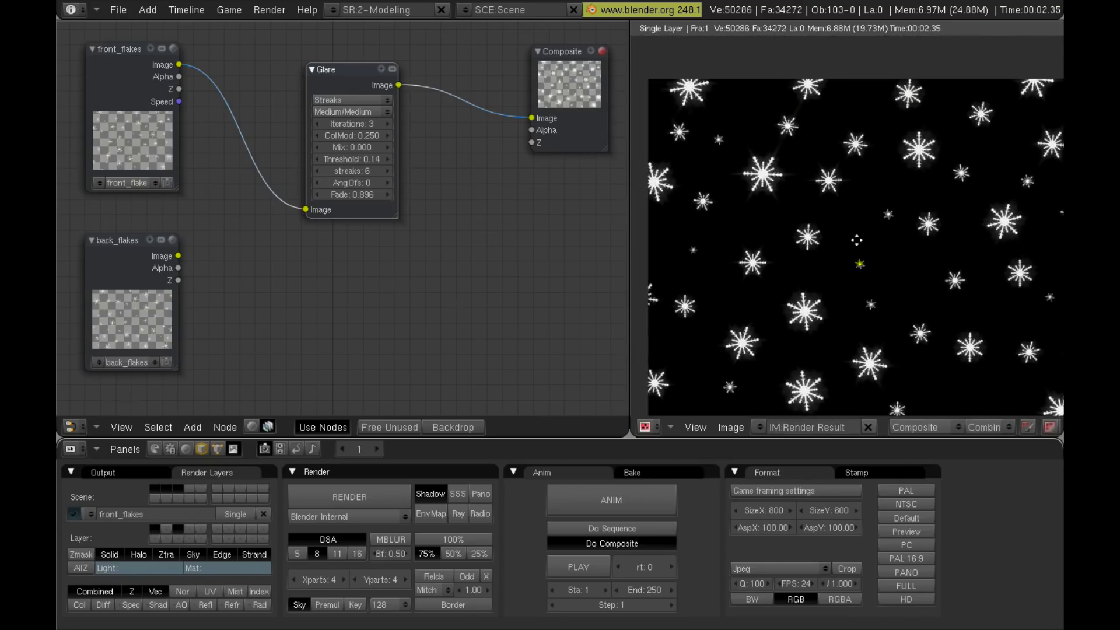
left_click(390, 253)
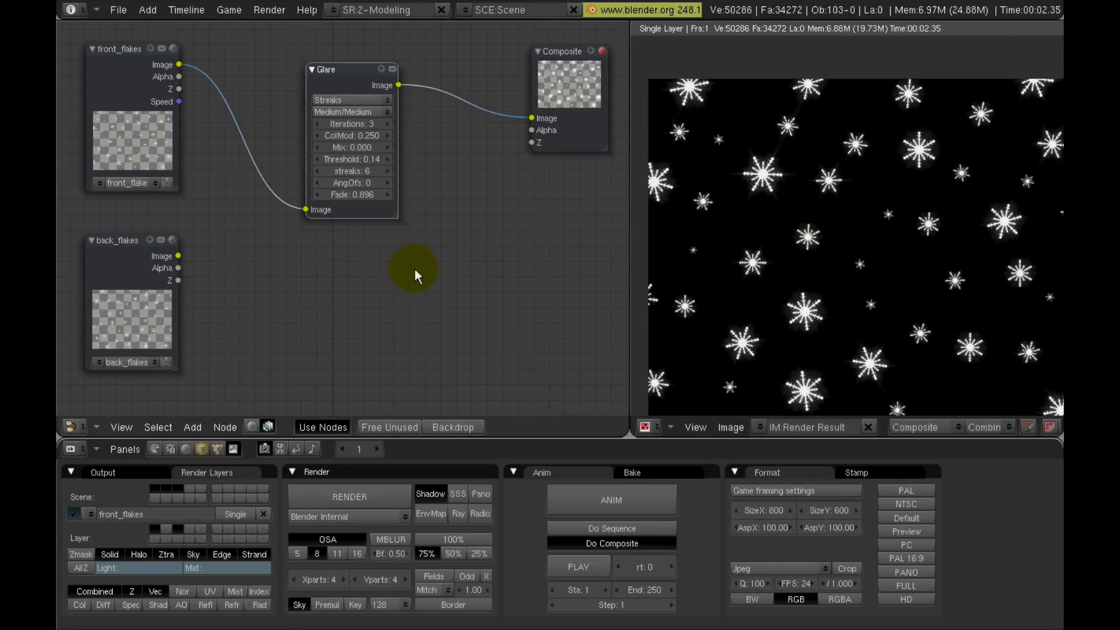
Move the Glare node slightly up and add a Blur filter node linked between the back_flakes image output and the Composite image input.
left_click_drag(349, 69, 316, 57)
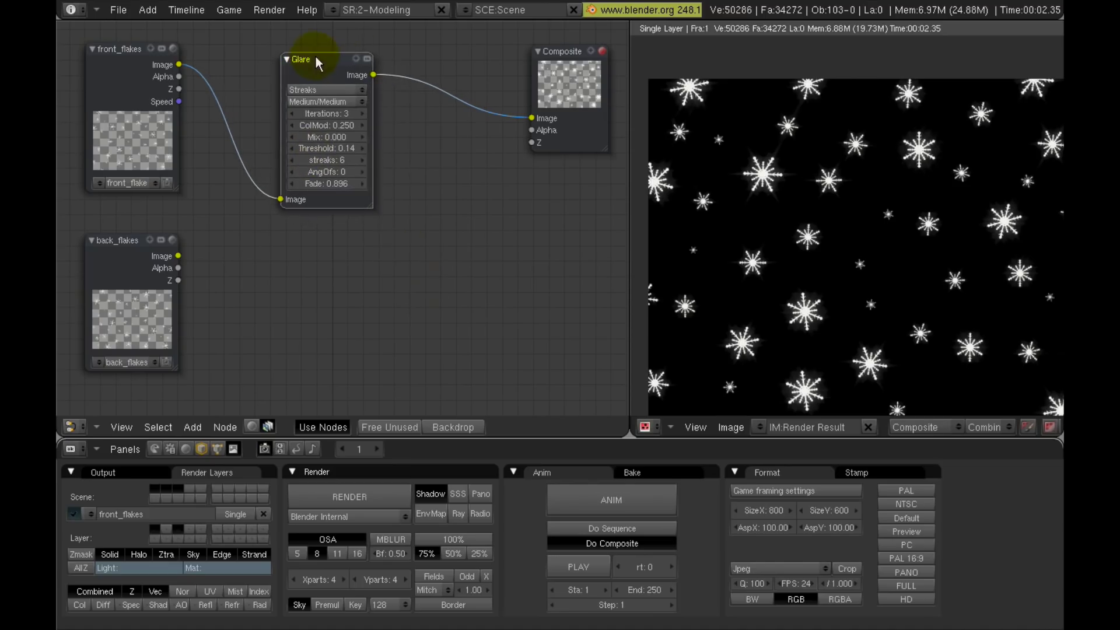
left_click(109, 241)
left_click(109, 303)
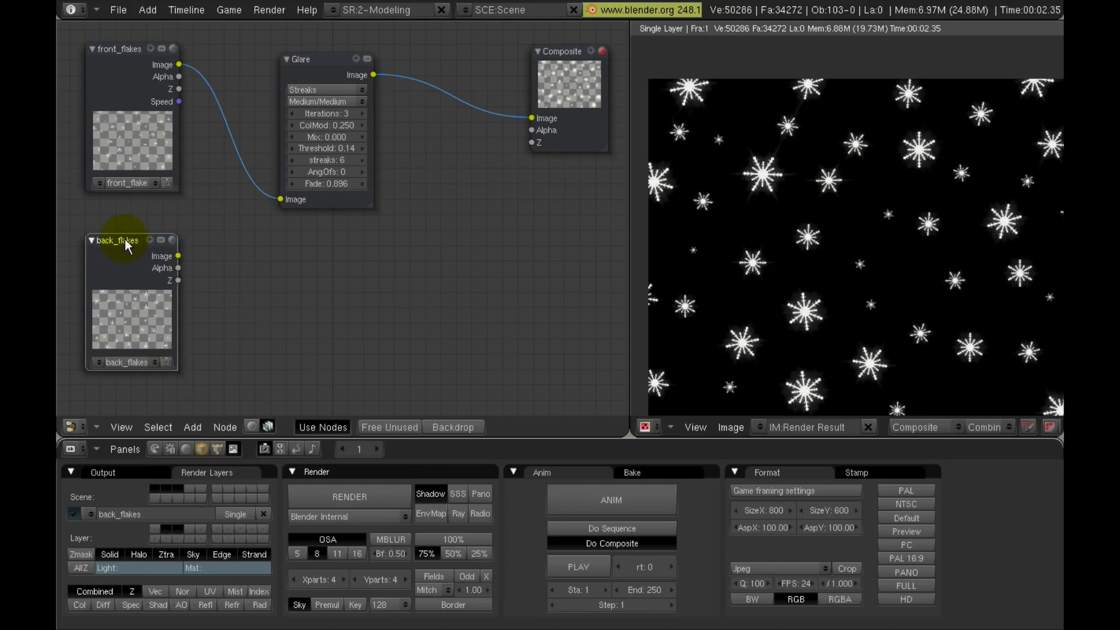
key("space")
mouse_move(205, 242)
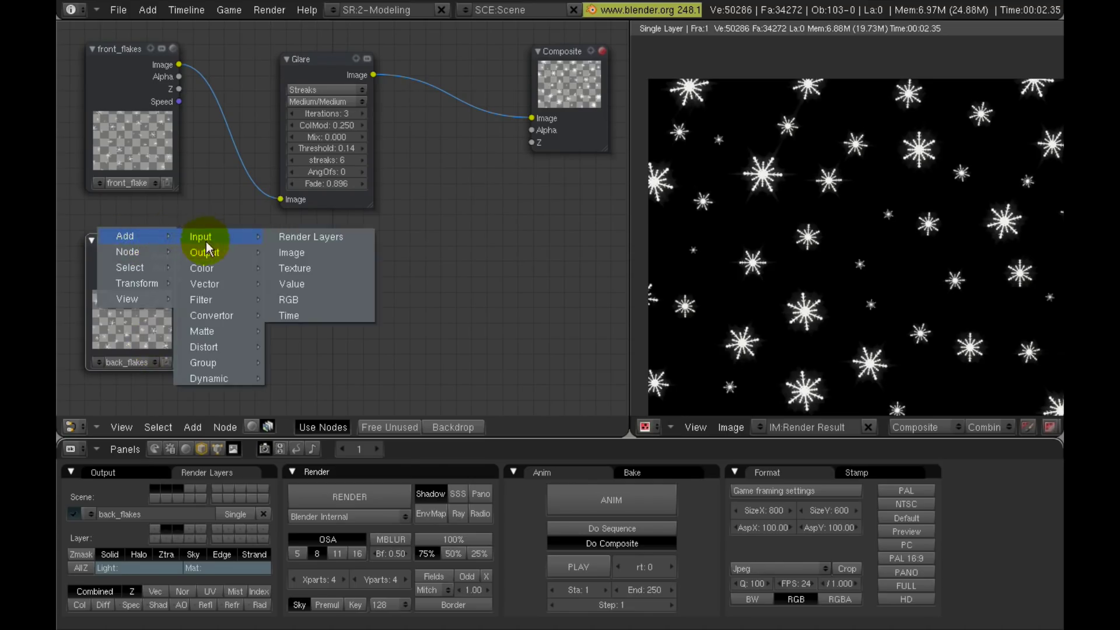
mouse_move(201, 302)
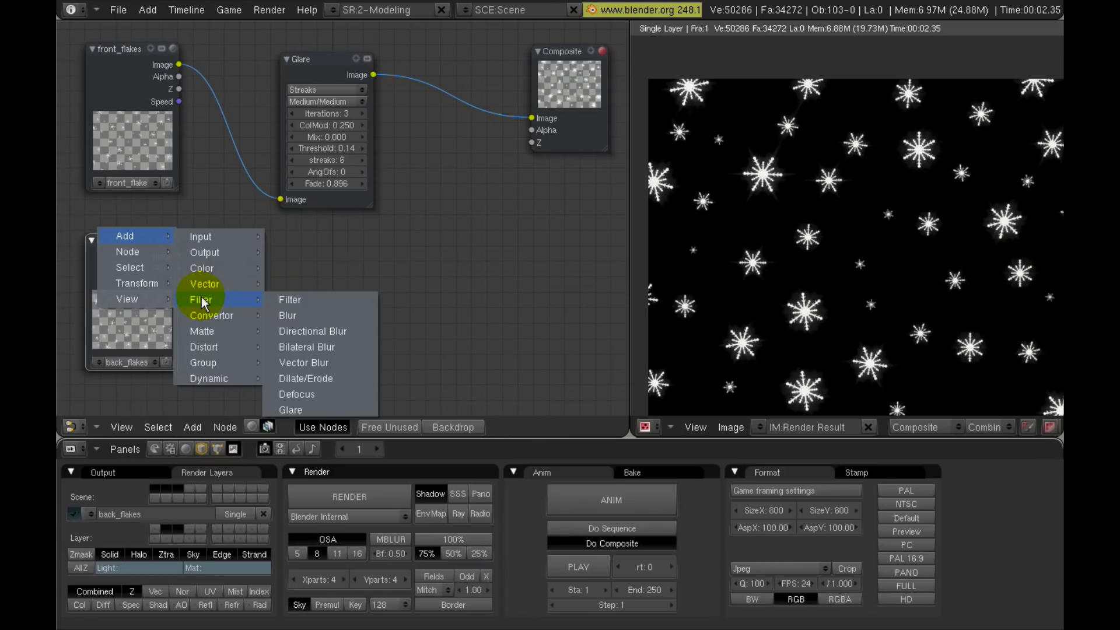
left_click(291, 316)
left_click_drag(161, 219, 532, 118)
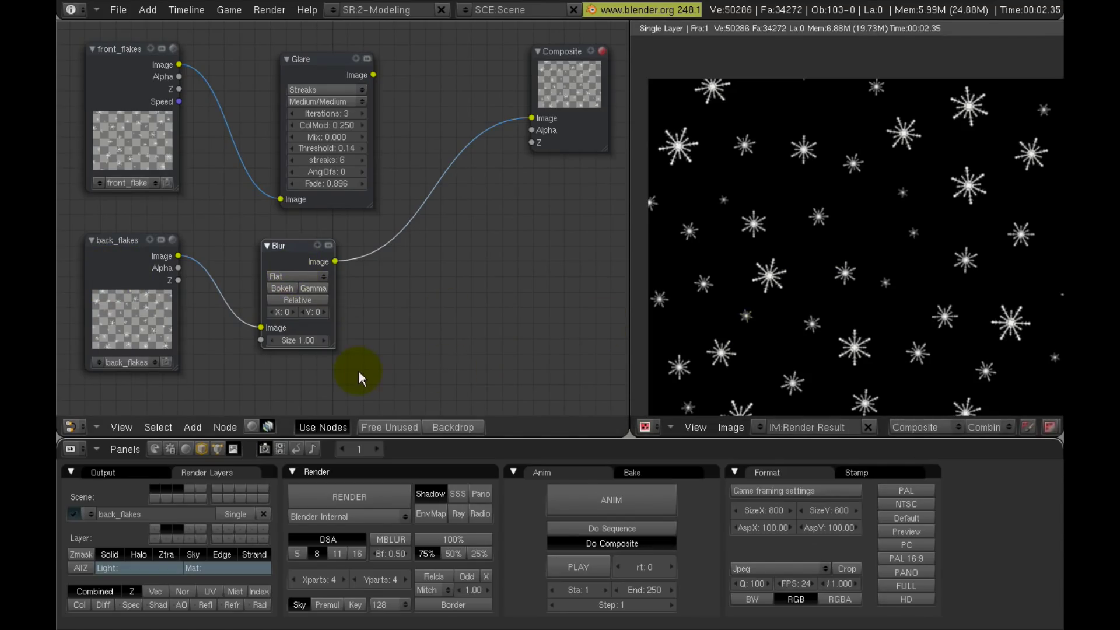
Set the Blur node's filter type to Fast Gauss with X and Y blur sizes of 6.
left_click(292, 276)
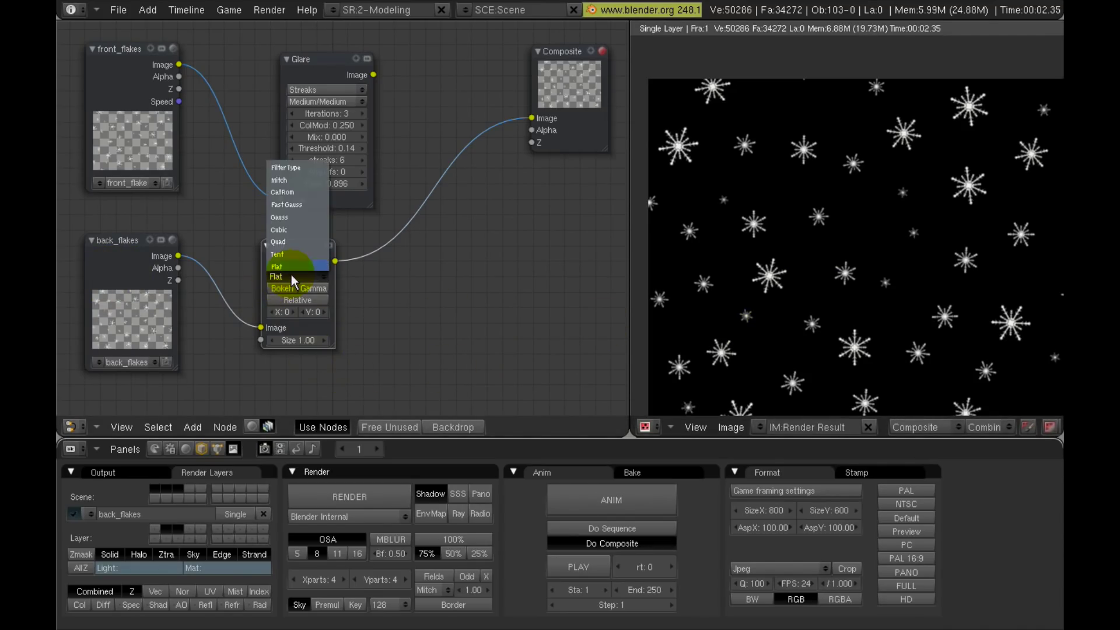
left_click(300, 202)
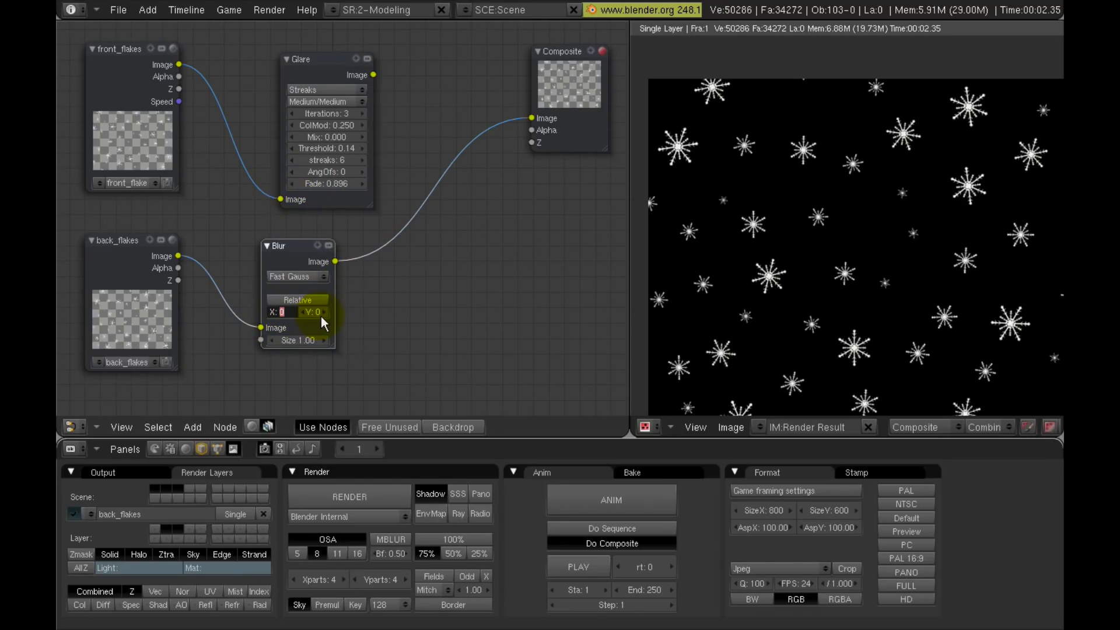
type("6")
key("Return")
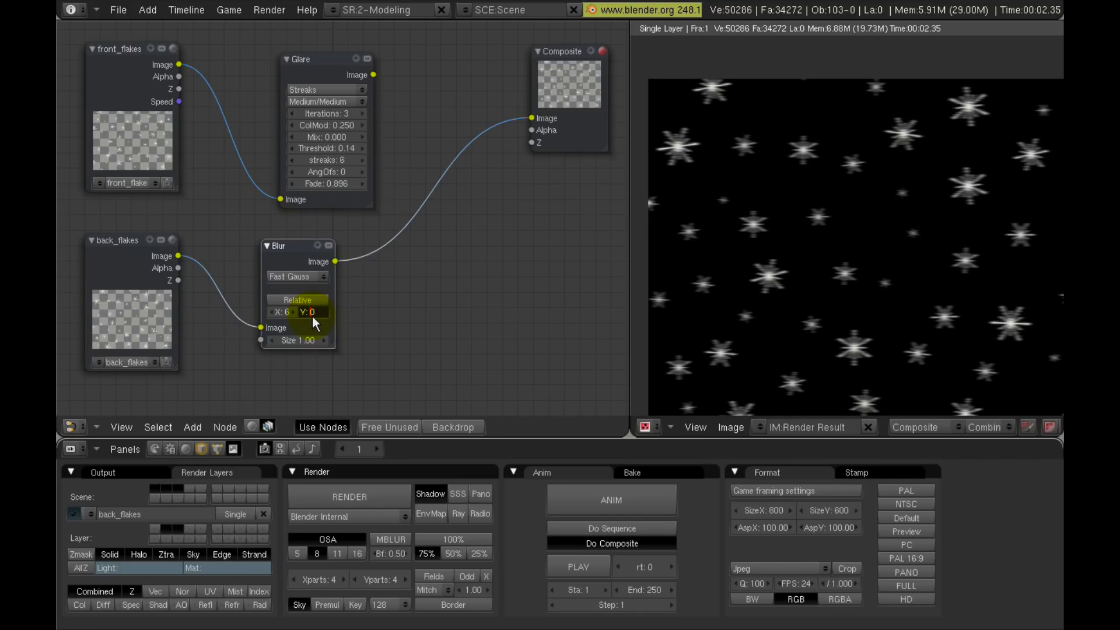
type("6")
key("Return")
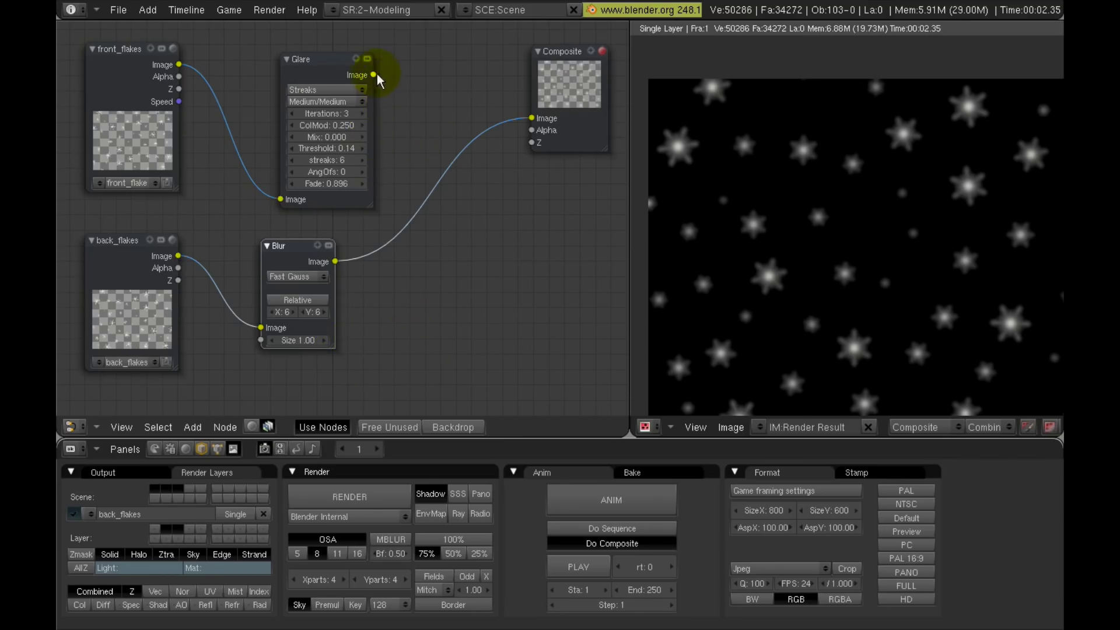
Link Glare to Composite in place of Blur, cut that link, and move the Glare and Blur nodes closer to the render layer nodes.
mouse_move(373, 75)
left_mouse_down()
mouse_move(542, 112)
mouse_move(535, 120)
left_mouse_up()
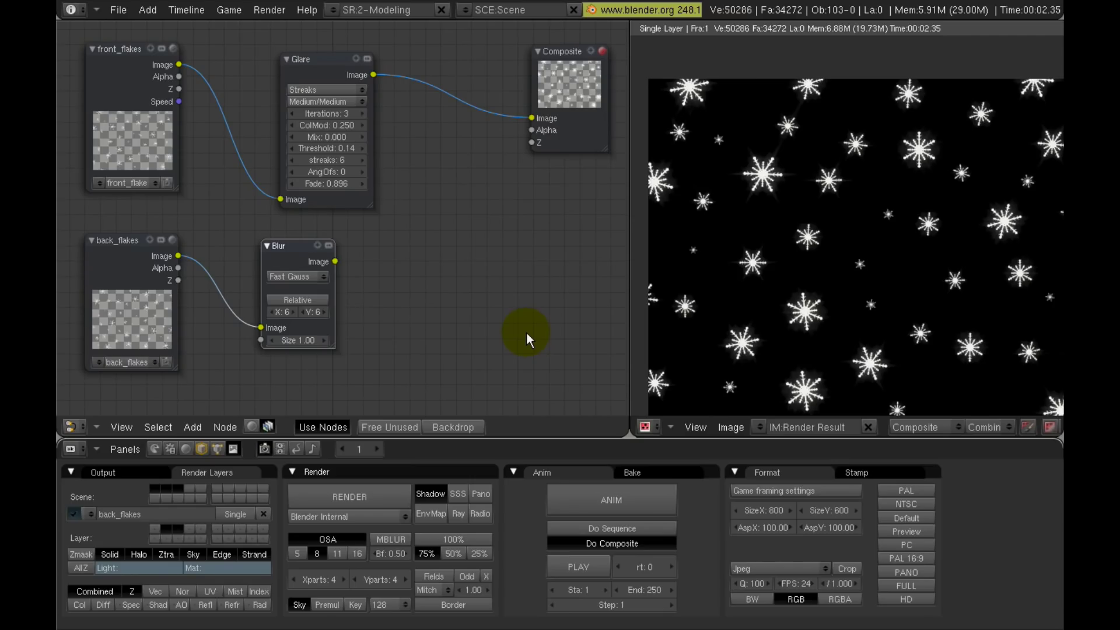
left_click_drag(415, 71, 438, 133, "ctrl")
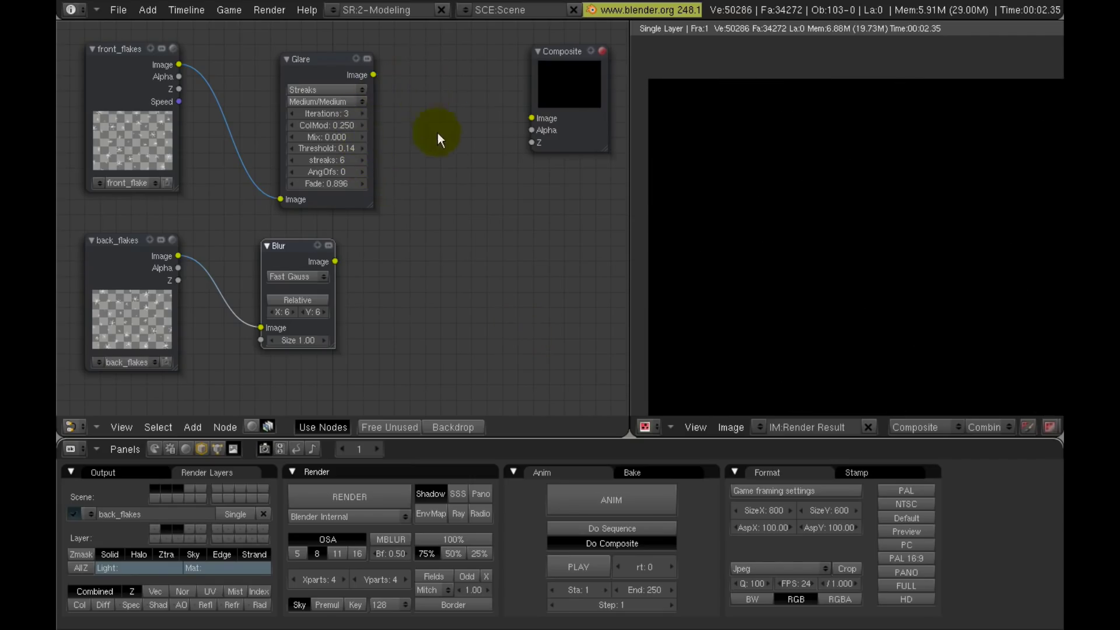
left_click_drag(320, 61, 284, 61)
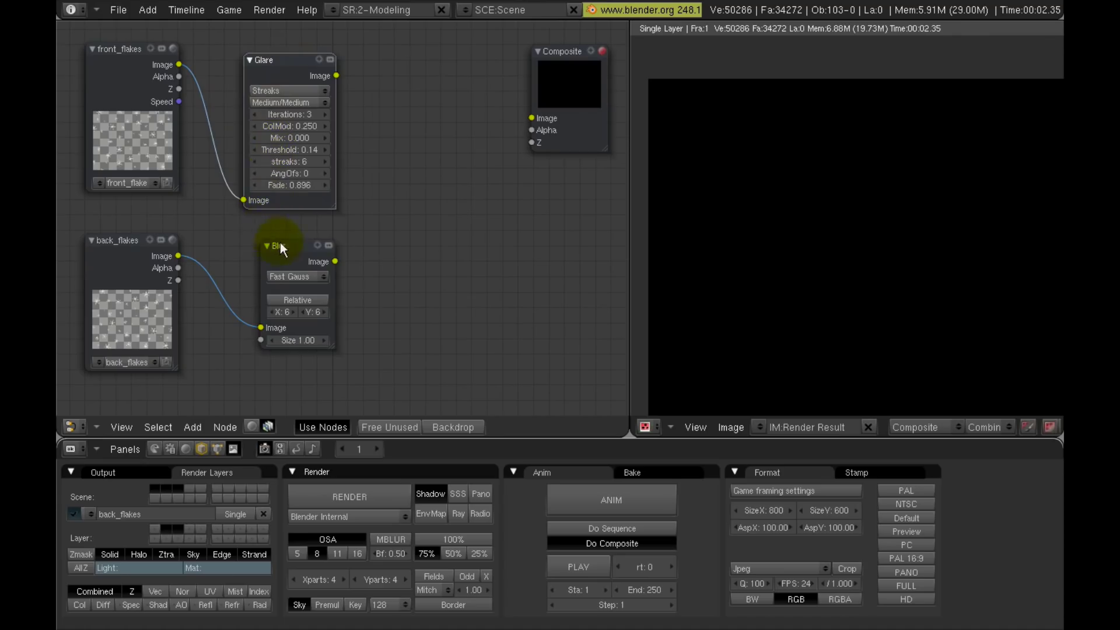
left_click_drag(280, 243, 249, 248)
left_click_drag(288, 66, 245, 66)
left_click_drag(272, 247, 250, 246)
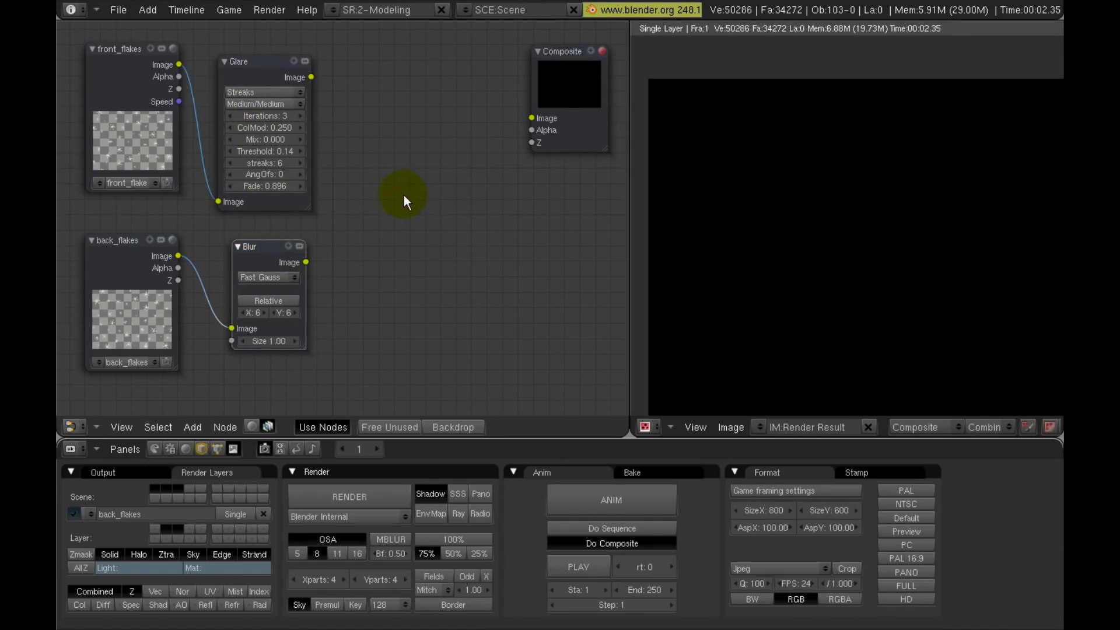
Add a Mix color node with Blur linked to its first image input, Glare to its second, and its output to the Composite image input.
key("space")
mouse_move(458, 156)
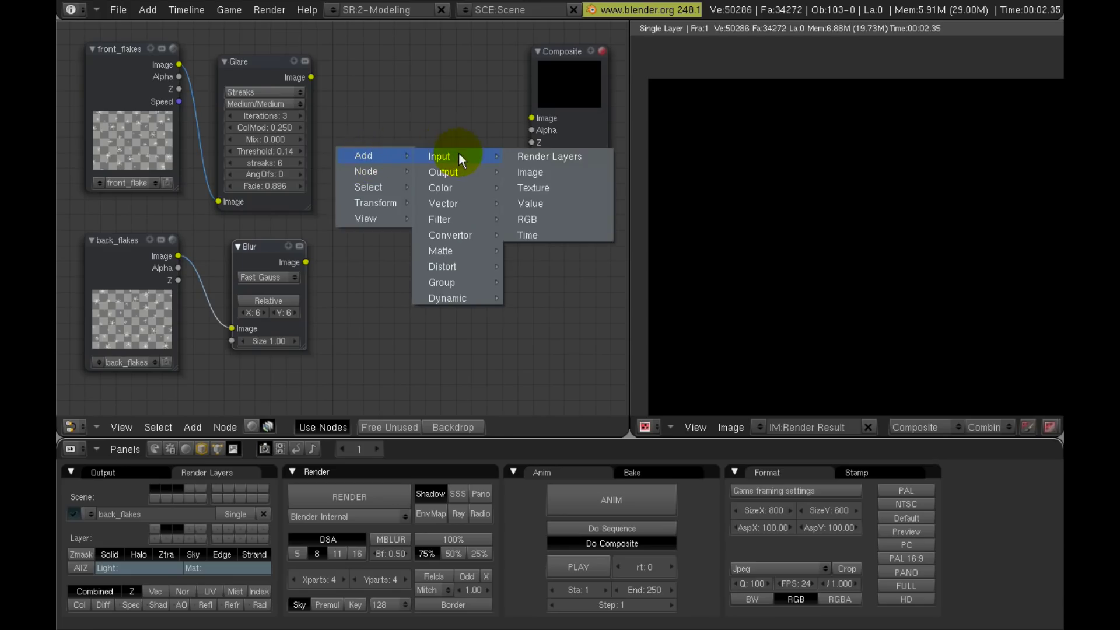
mouse_move(431, 186)
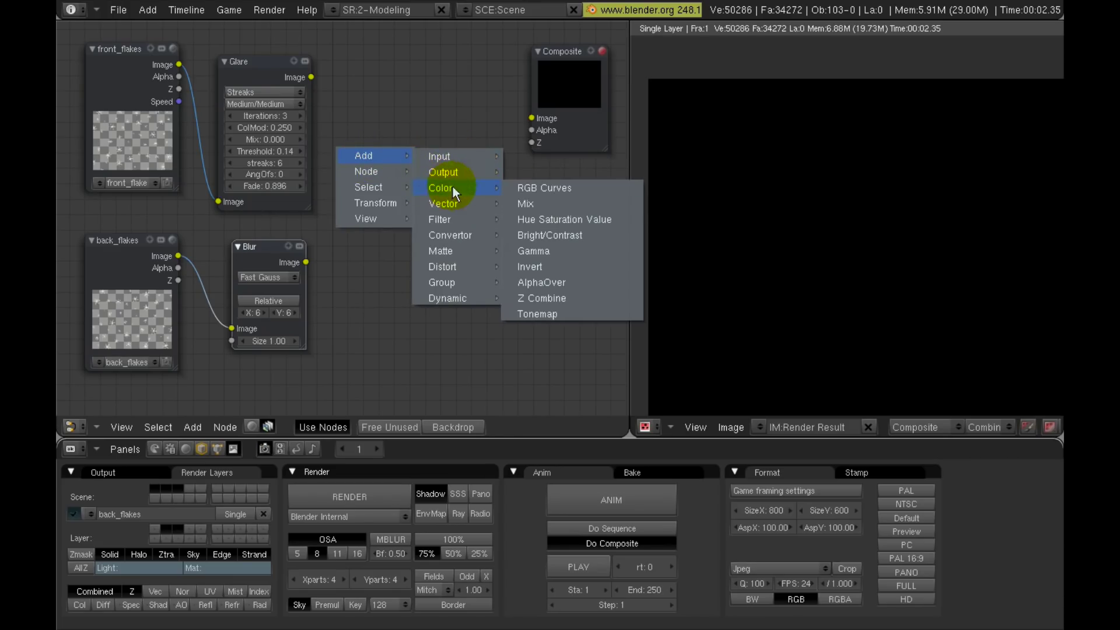
left_click(527, 202)
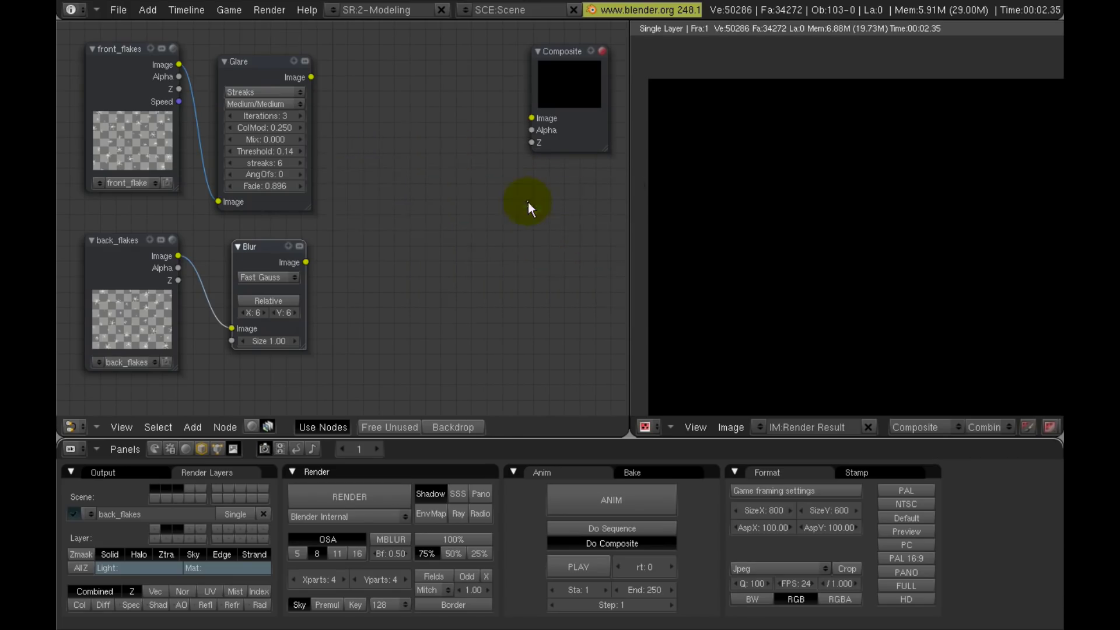
left_click_drag(391, 132, 424, 150)
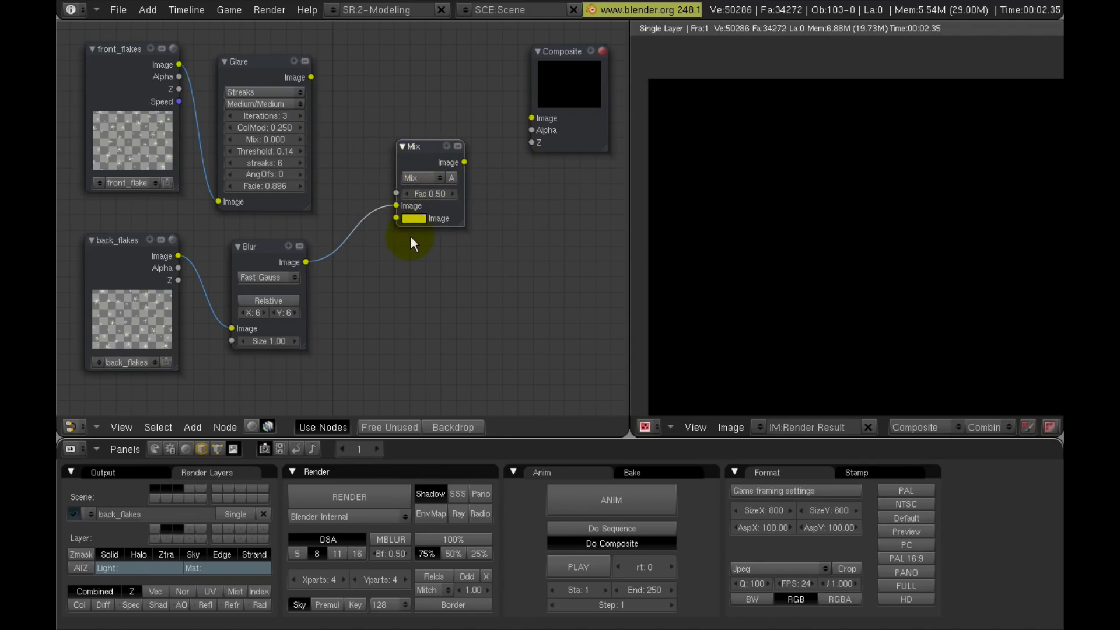
left_click_drag(311, 77, 395, 218)
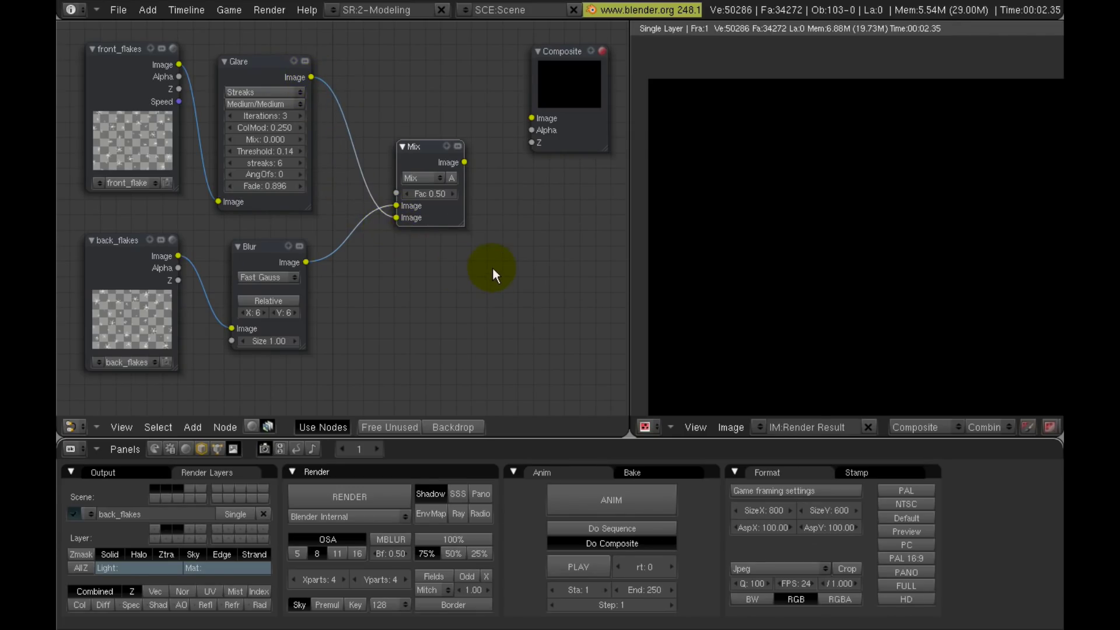
left_click_drag(464, 162, 531, 118)
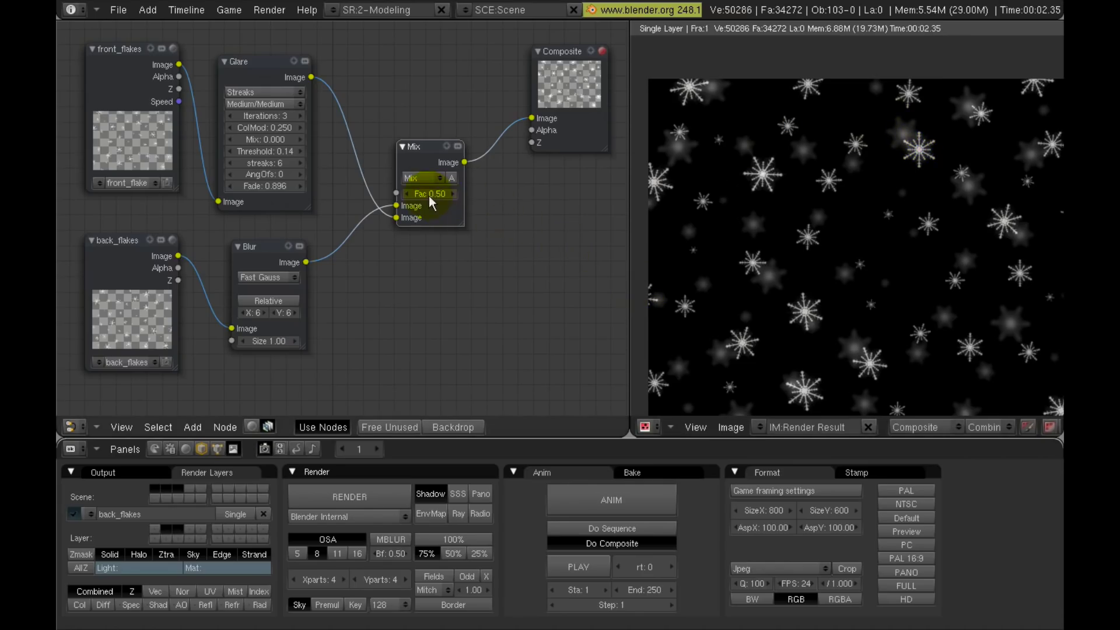
Try different blend factors on the Mix node with its alpha option (A) off and on, finishing at Fac 1.03 with A enabled.
left_click(450, 177)
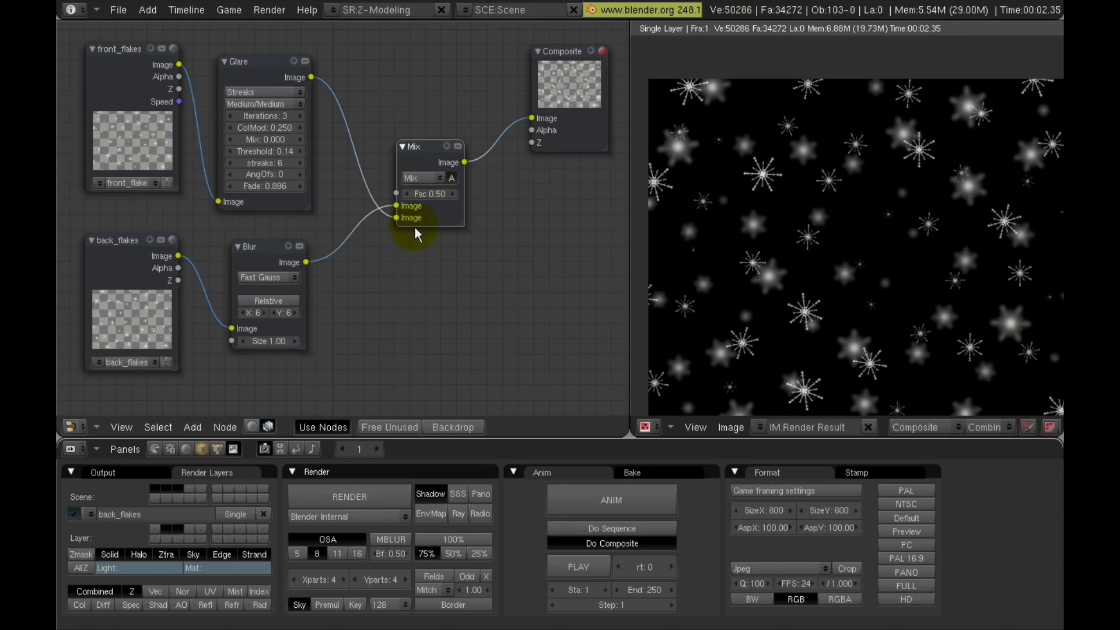
left_click_drag(419, 194, 546, 225)
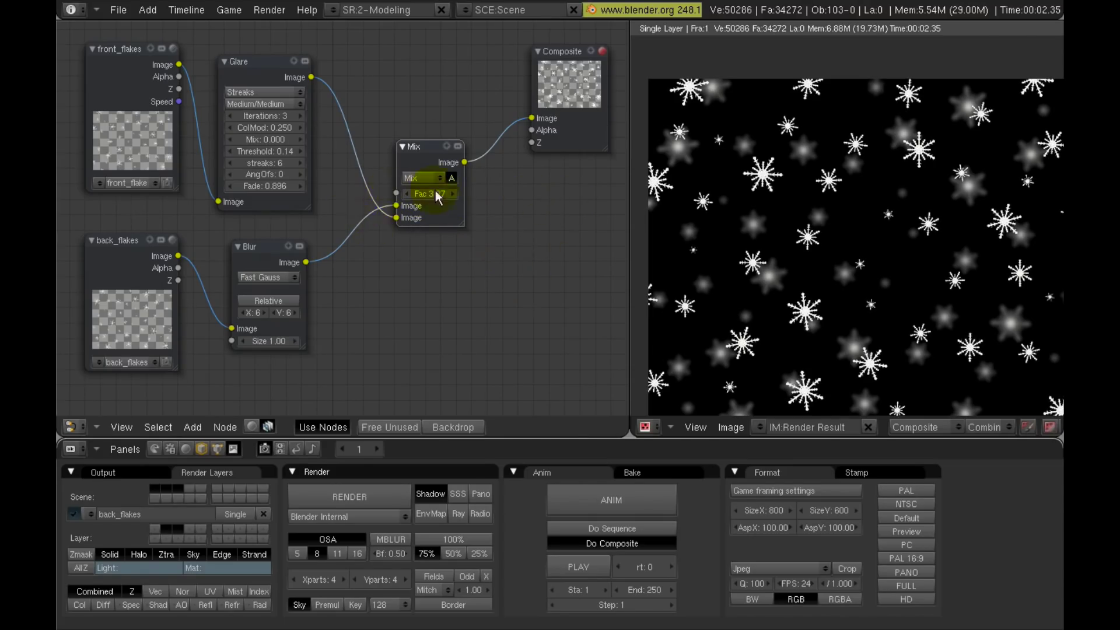
left_click(449, 177)
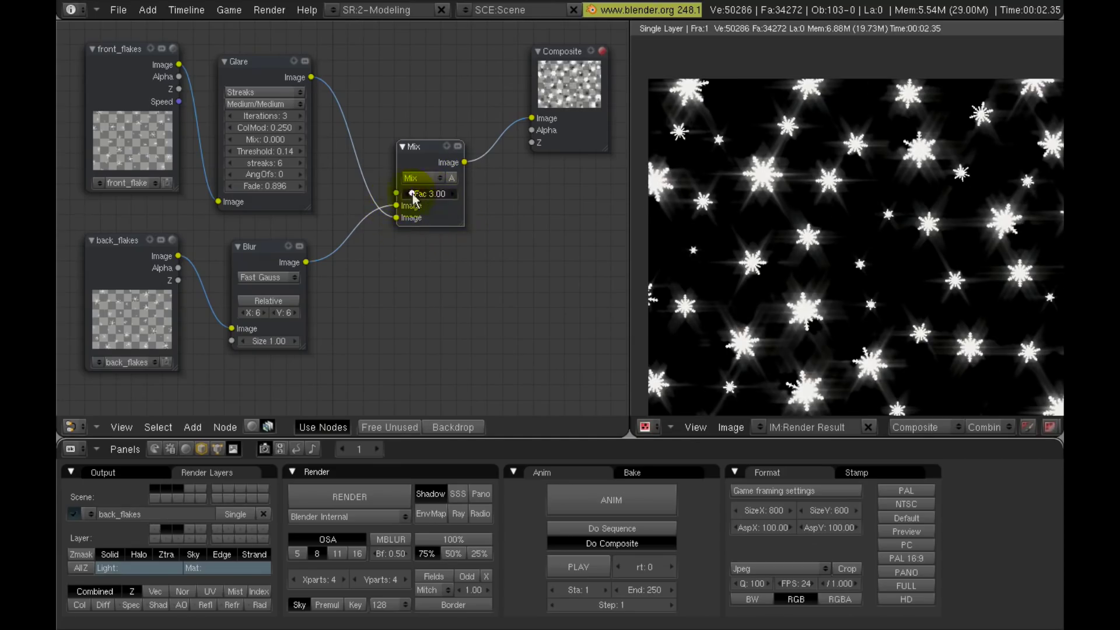
left_click_drag(411, 193, 268, 195)
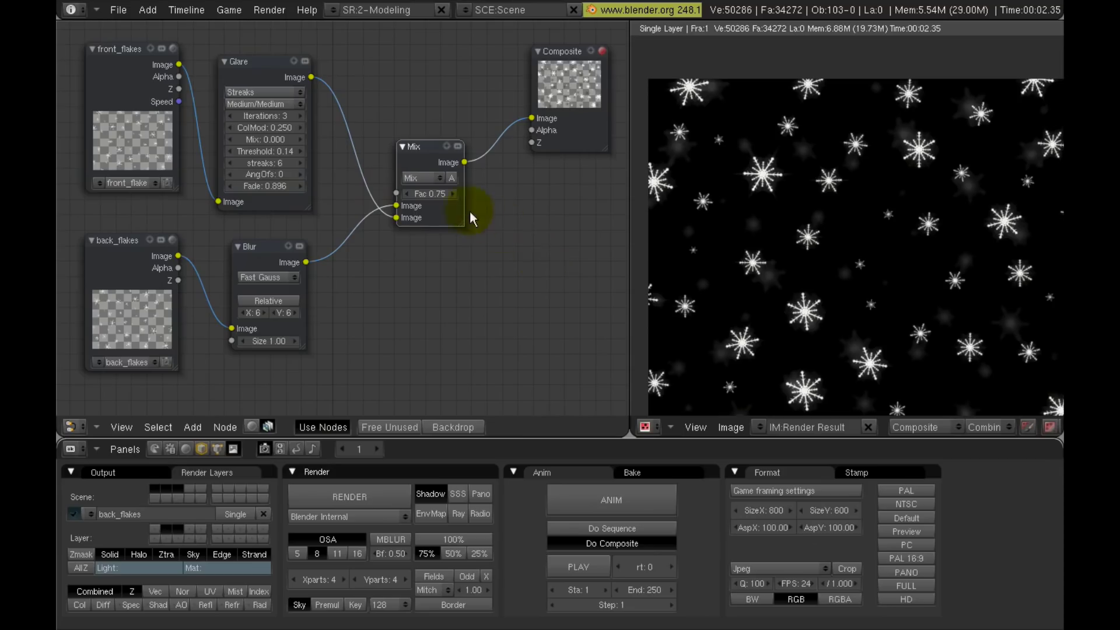
left_click_drag(447, 199, 449, 199)
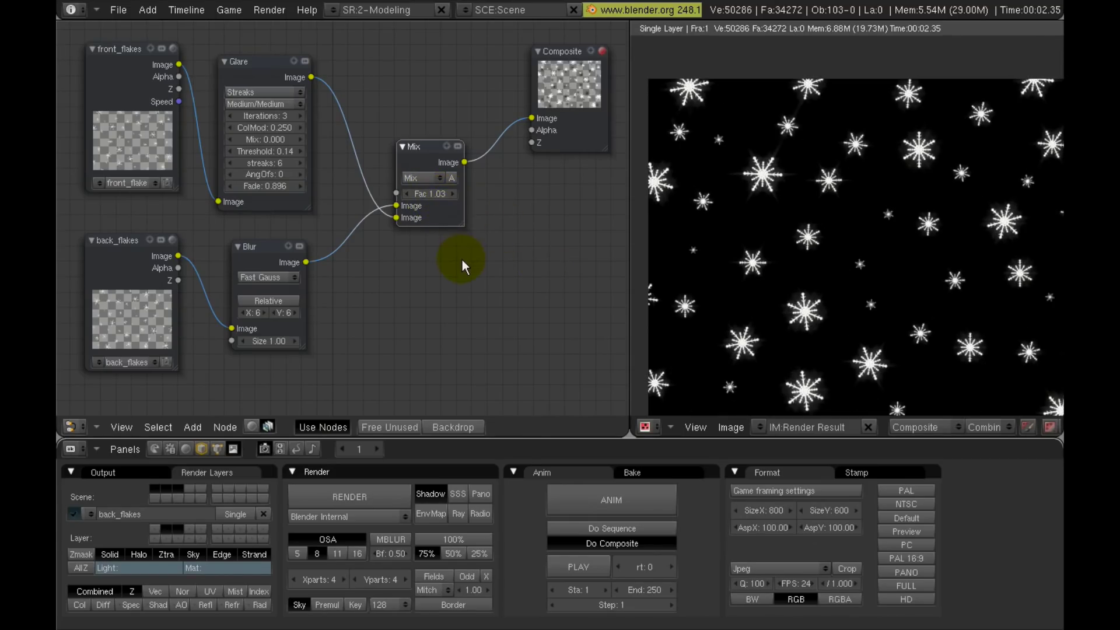
left_click(453, 180)
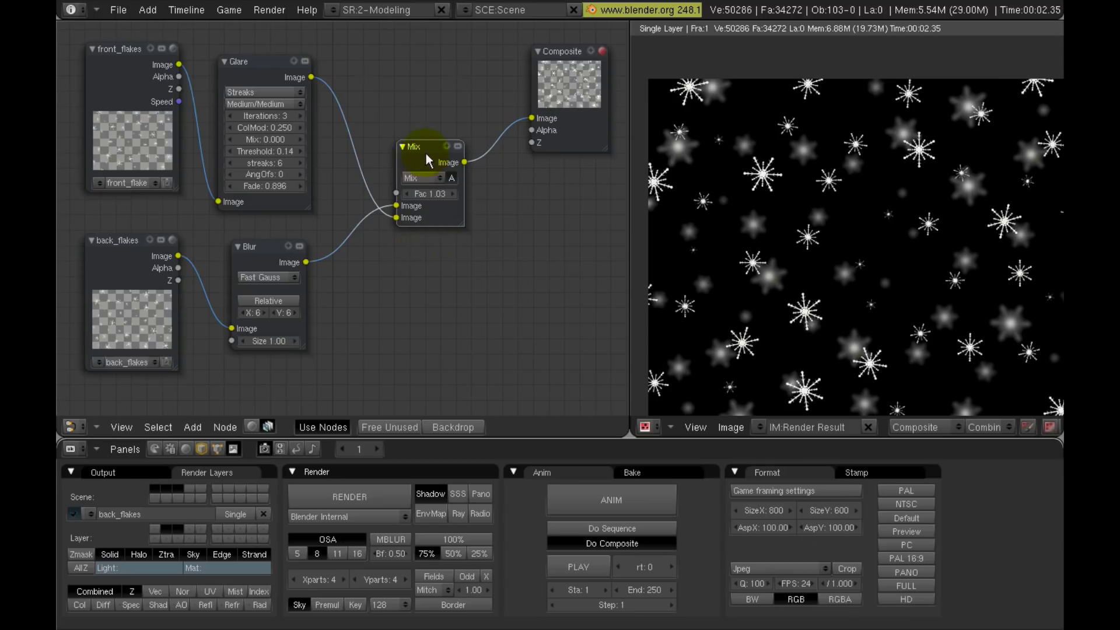
Cut the Glare and Blur links into the Mix node and delete that node.
mouse_move(422, 148)
left_mouse_down()
mouse_move(398, 137)
mouse_move(413, 148)
left_mouse_up()
left_click_drag(372, 180, 381, 248)
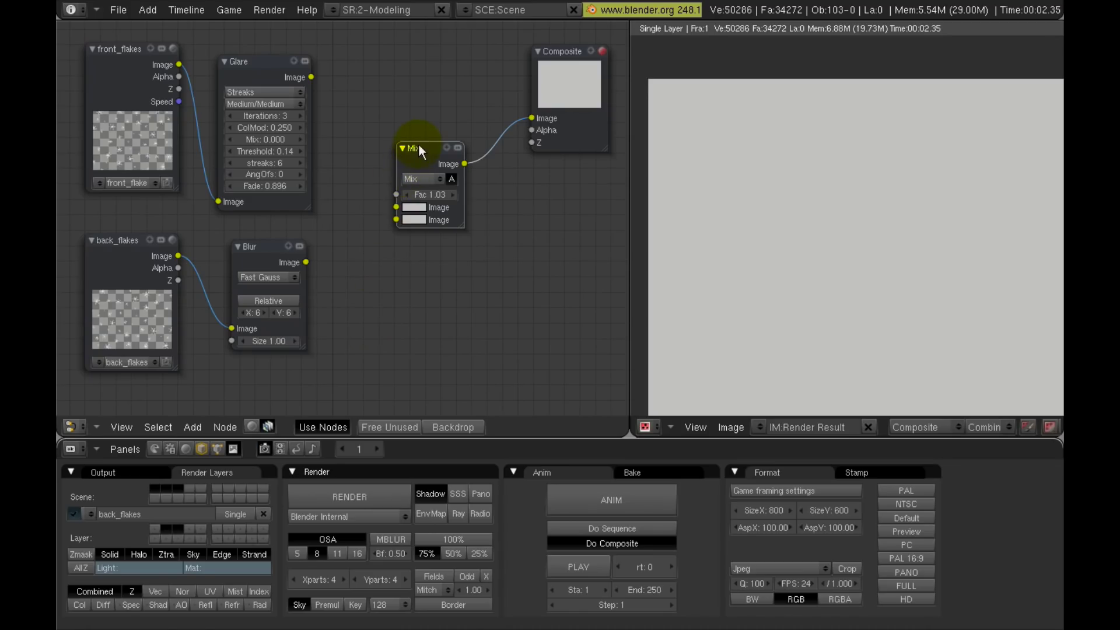
key("x")
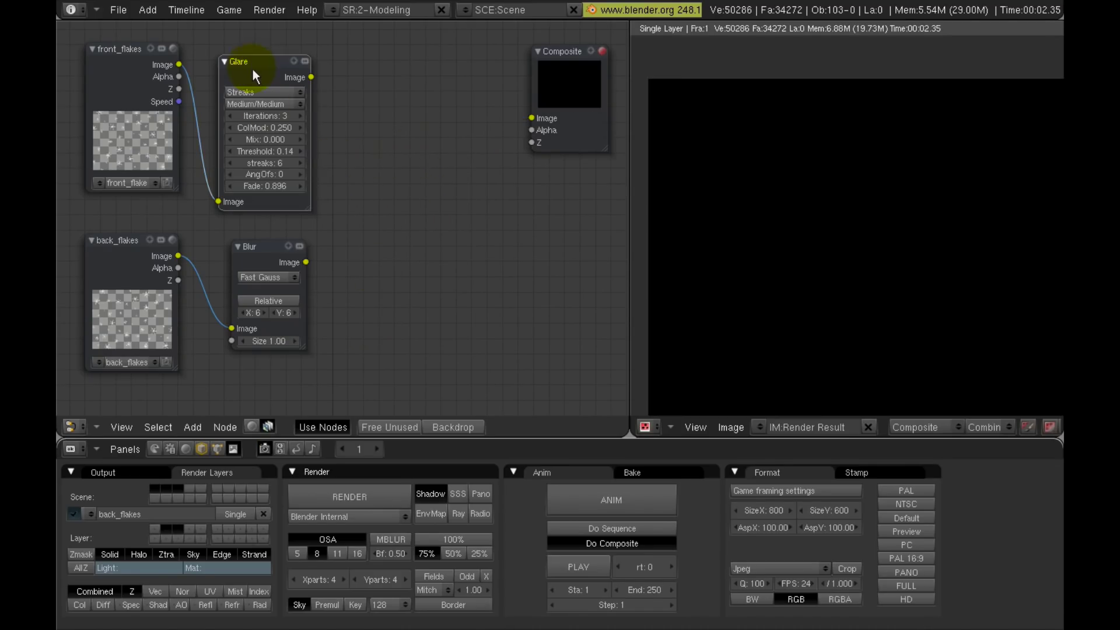
Add a widened AlphaOver node with Glare linked to its first image input, Blur to its second, and its output to the Composite image input.
key("space")
mouse_move(413, 155)
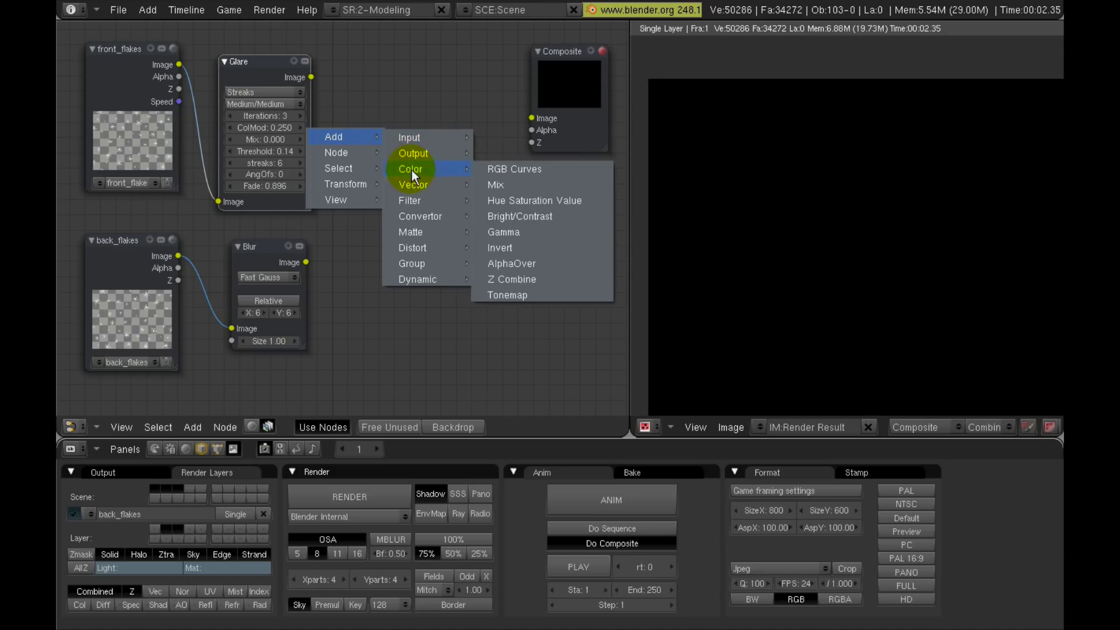
left_click(530, 264)
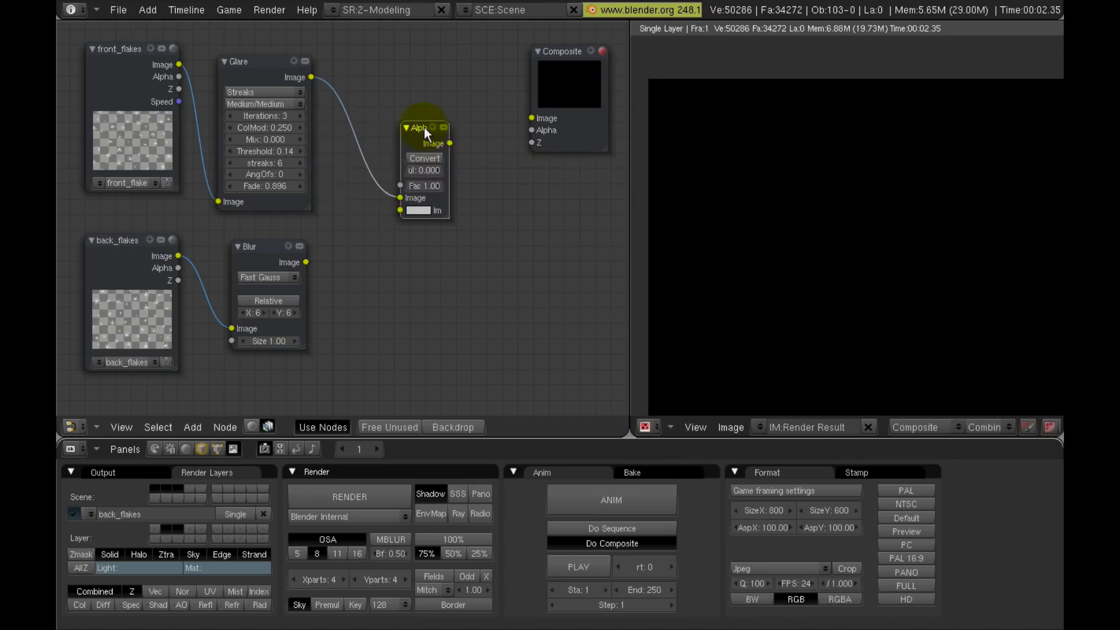
left_click(426, 135)
left_click_drag(451, 145, 531, 118)
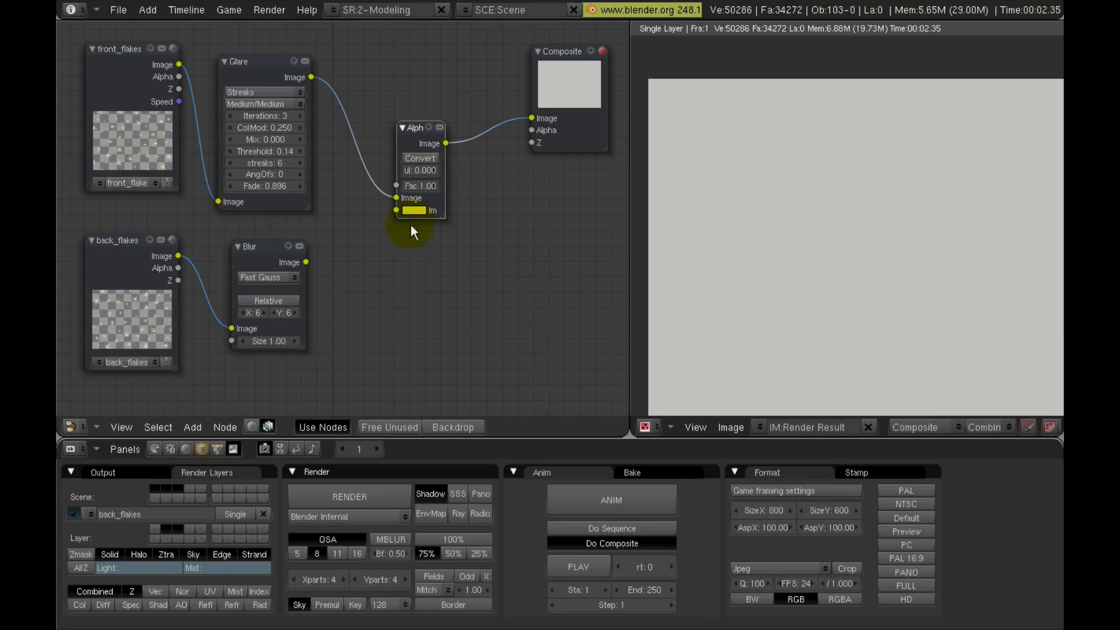
left_click_drag(306, 261, 396, 210)
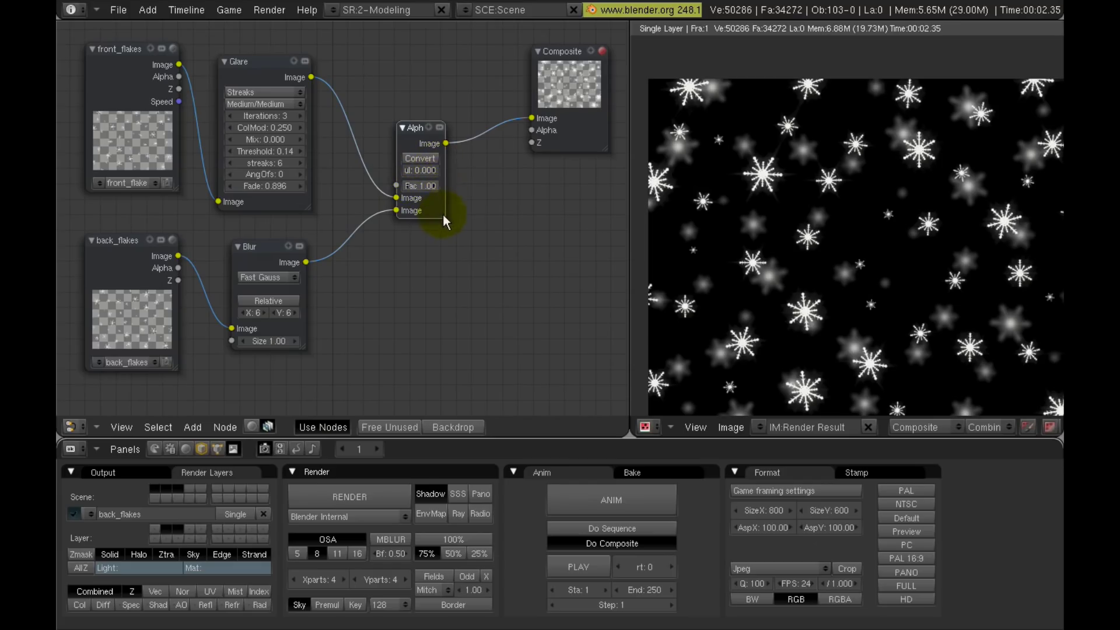
left_click_drag(443, 214, 482, 229)
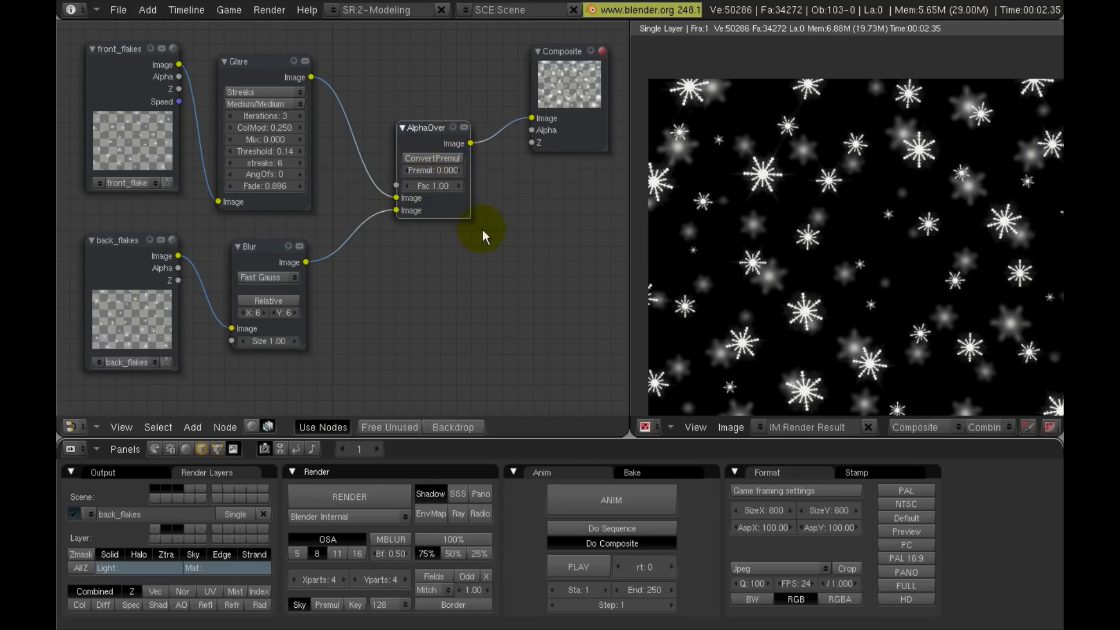
Enable ConvertPremul on the AlphaOver node and render the scene at 100% size.
left_click(437, 157)
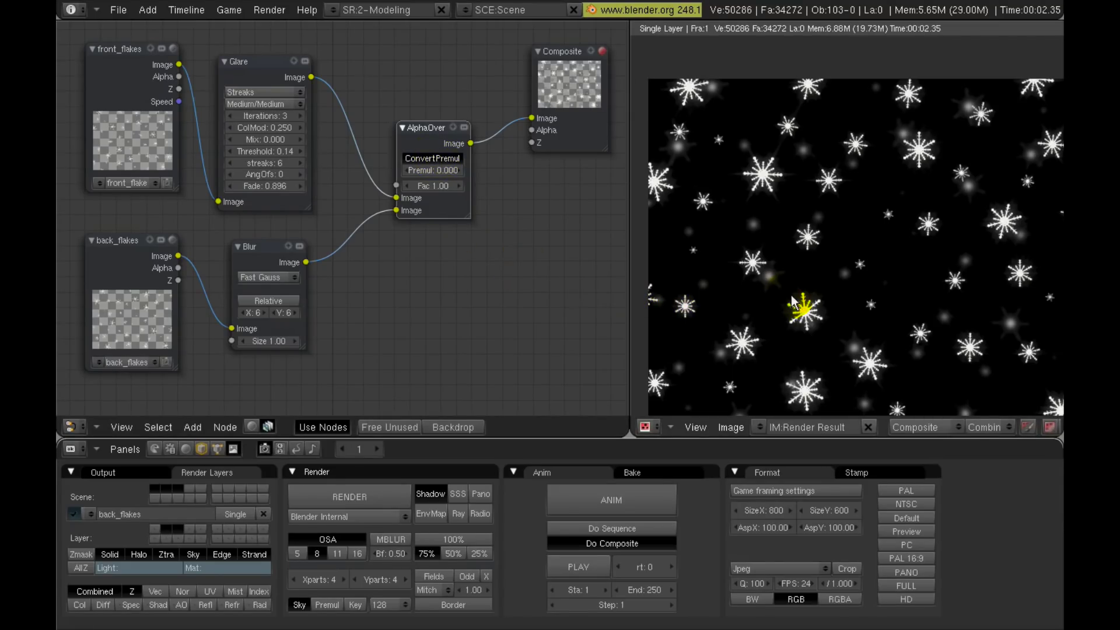
left_click(457, 539)
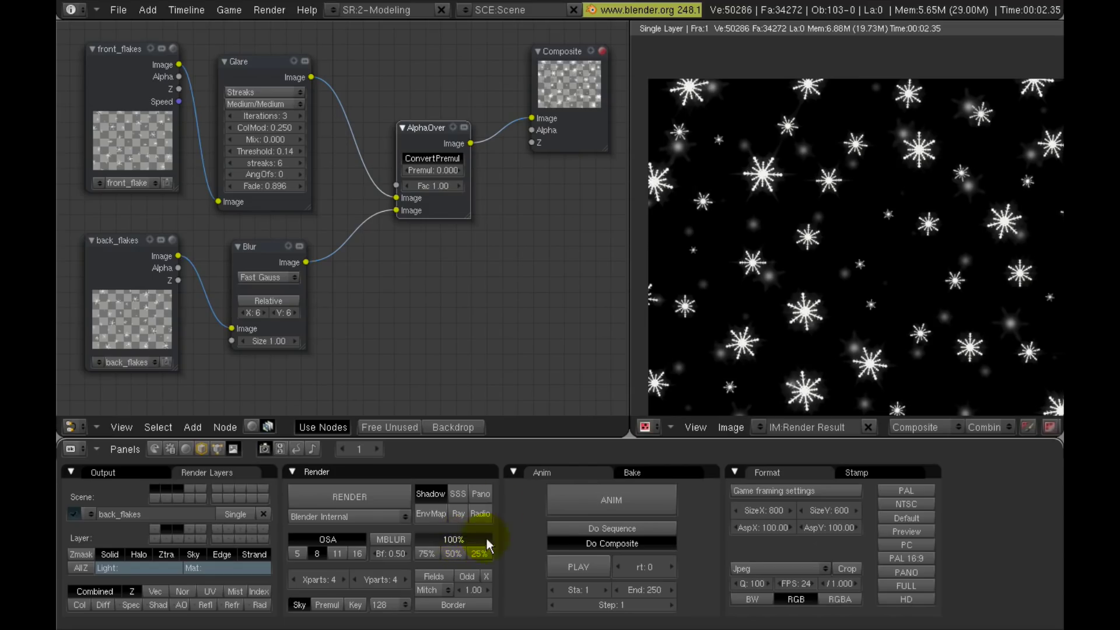
key("F12")
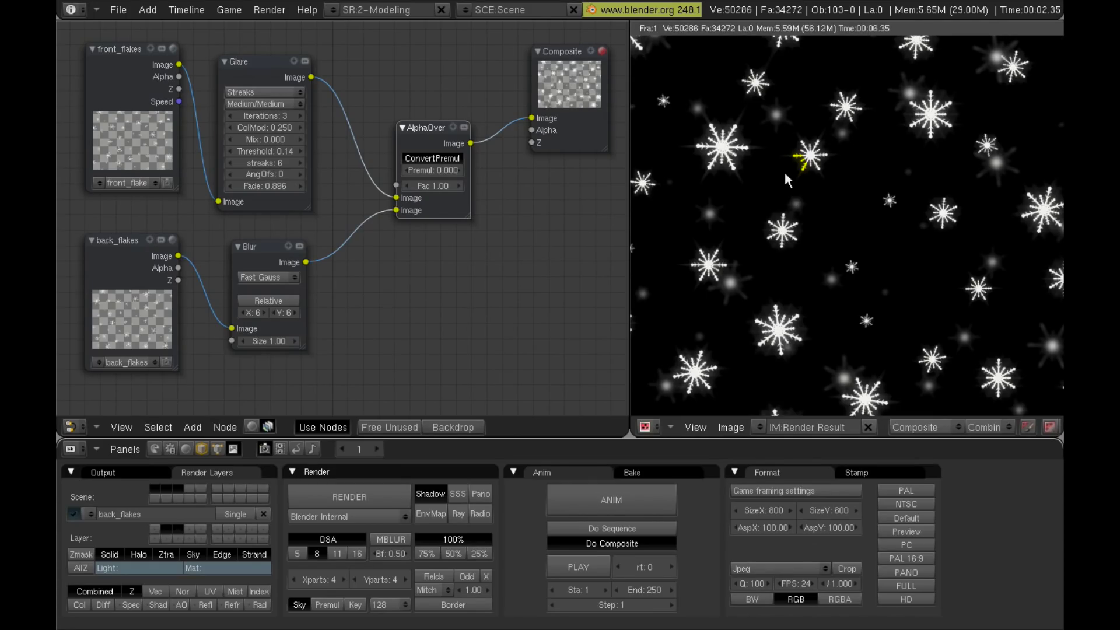
Examine the full-size snowflake render in a maximized image view and restore the layout.
key("ctrl+Up")
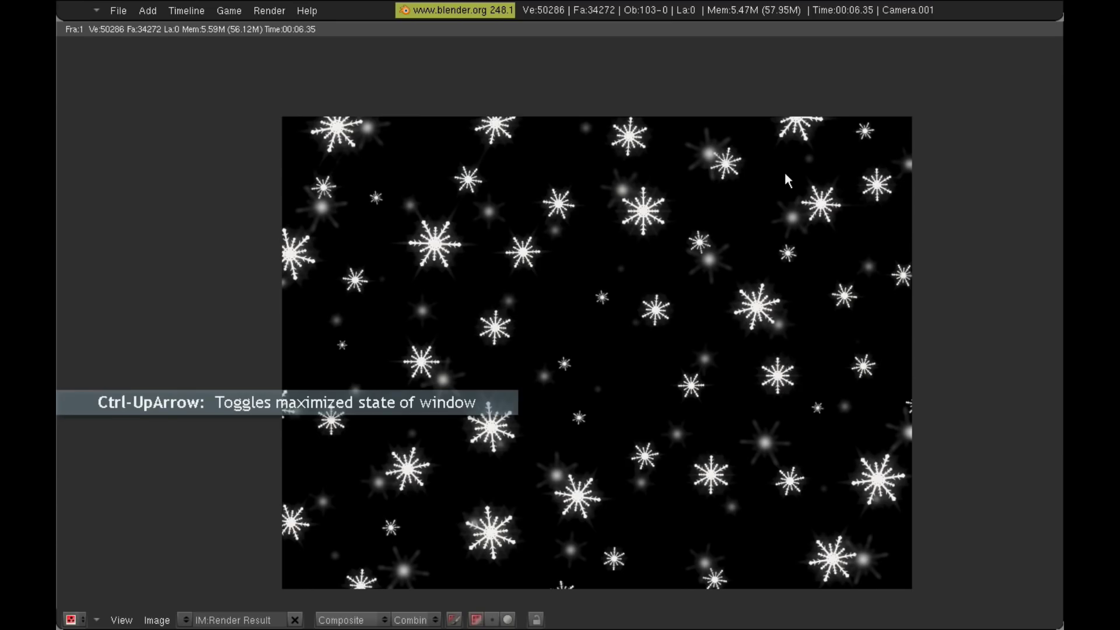
middle_click_drag(540, 327, 562, 305)
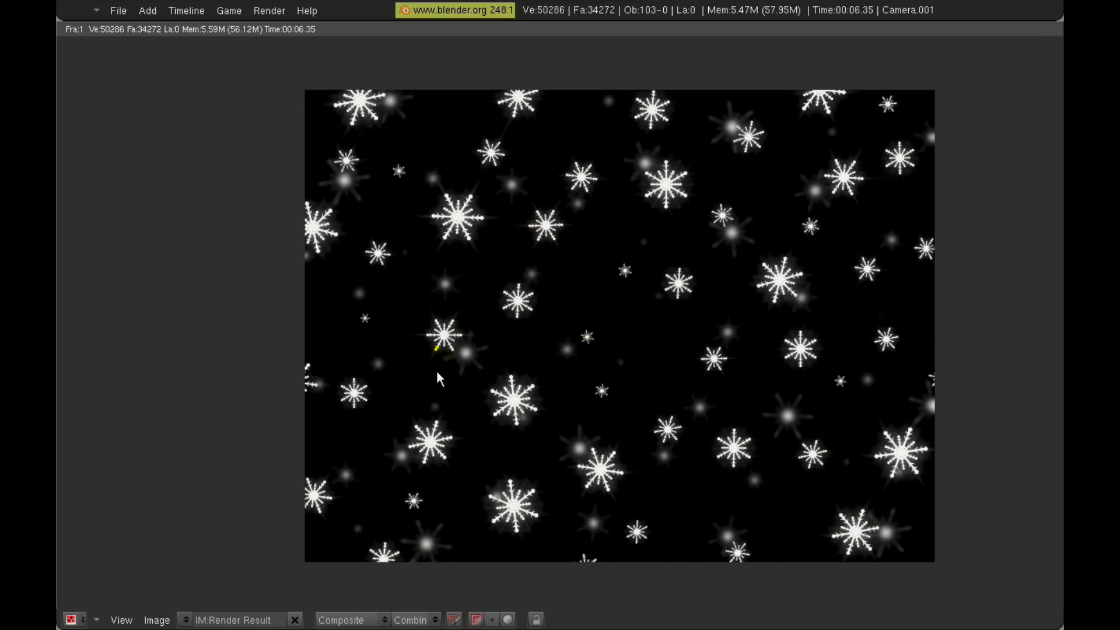
key("ctrl+Down")
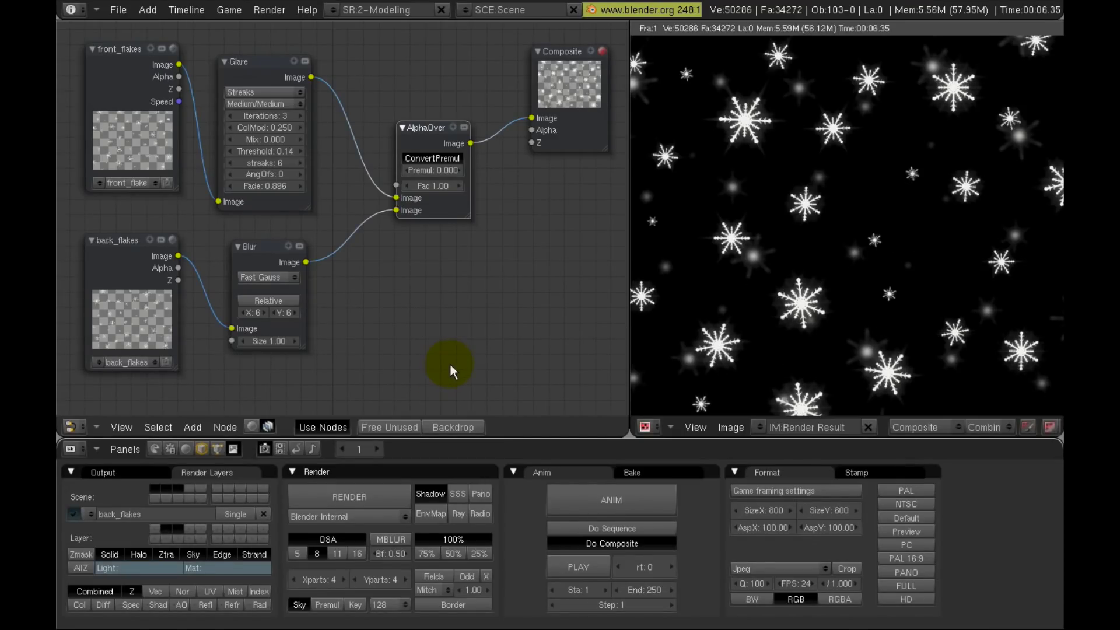
Move the AlphaOver node closer to Glare and Blur and shift Composite slightly away to make room between them.
left_click_drag(441, 137, 443, 145)
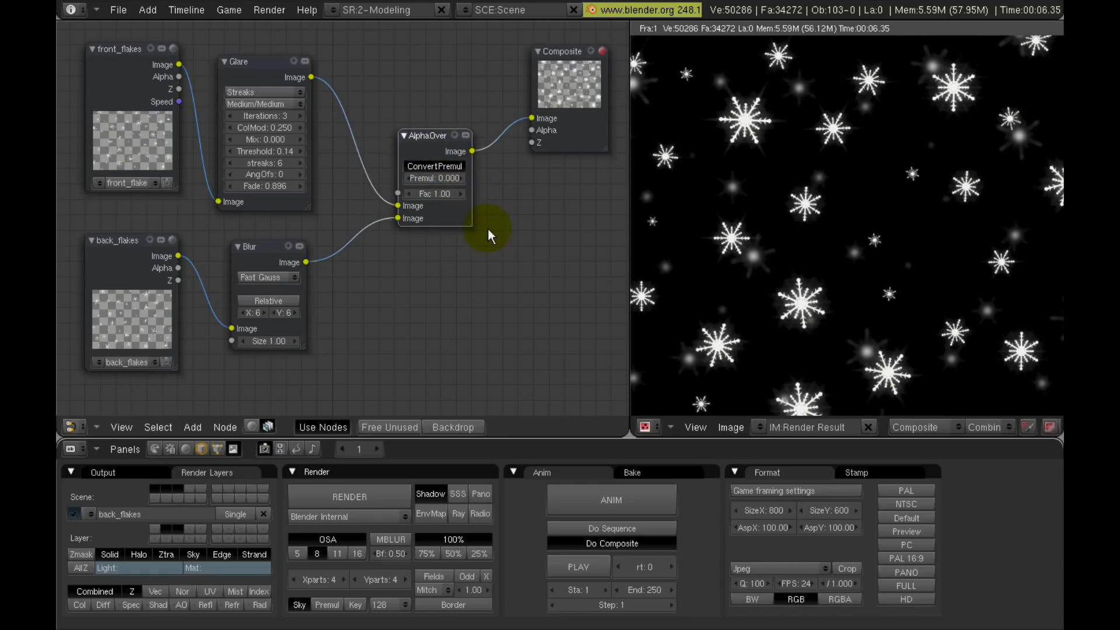
left_click_drag(425, 138, 395, 140)
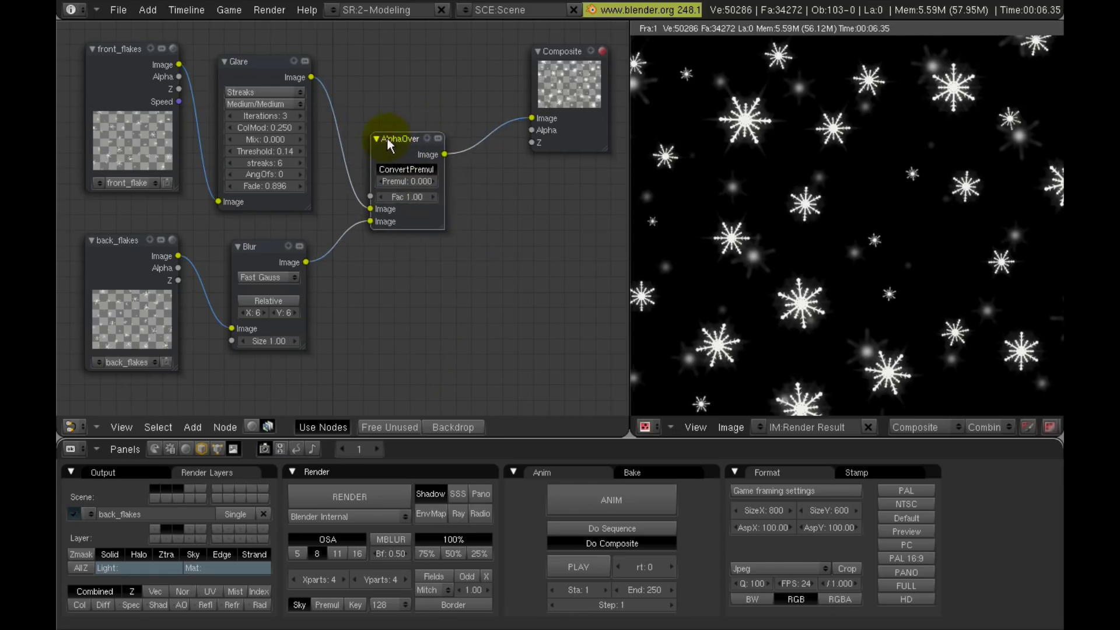
left_click_drag(563, 62, 573, 70)
left_click(460, 172)
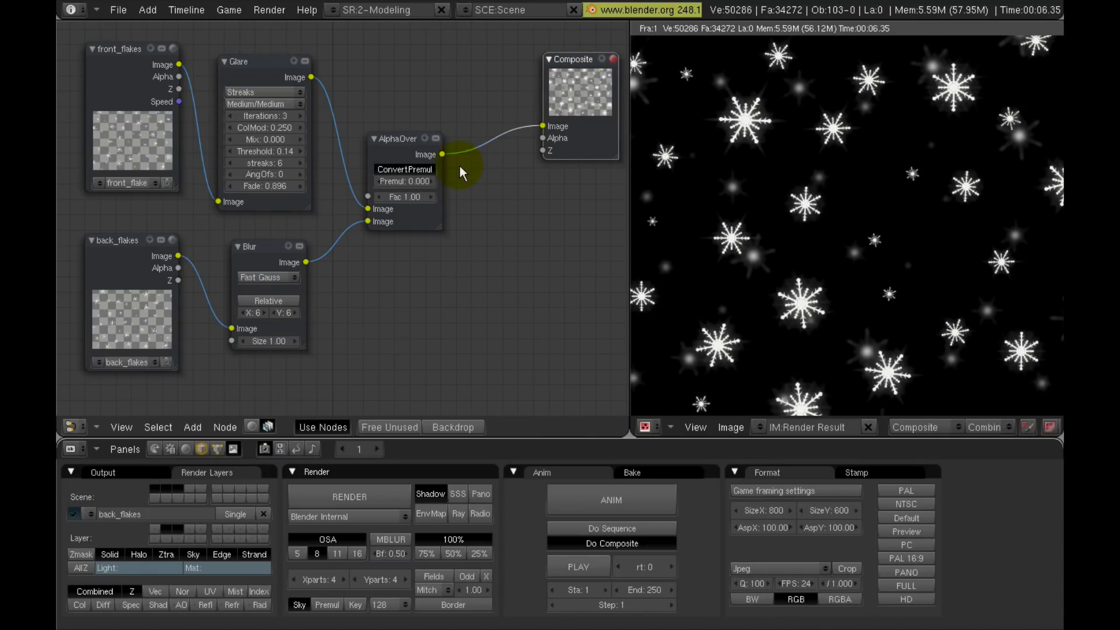
left_click(396, 136)
left_click_drag(401, 124, 433, 115)
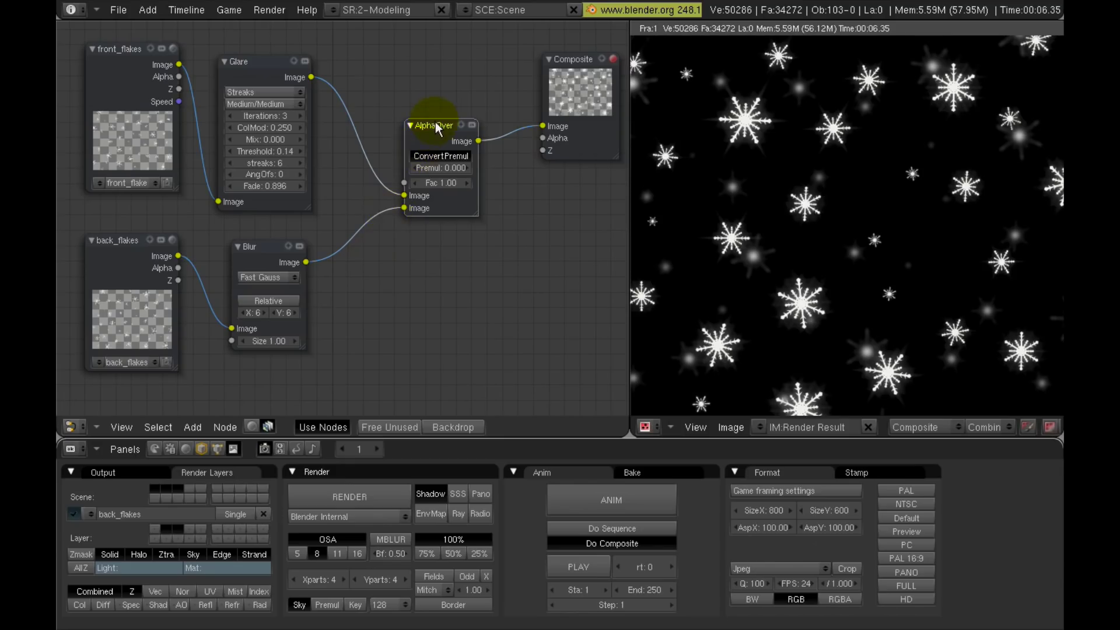
left_click_drag(437, 128, 388, 147)
Add a Mix color node with AlphaOver linked to its first image input and its output linked to the Composite image input.
key("space")
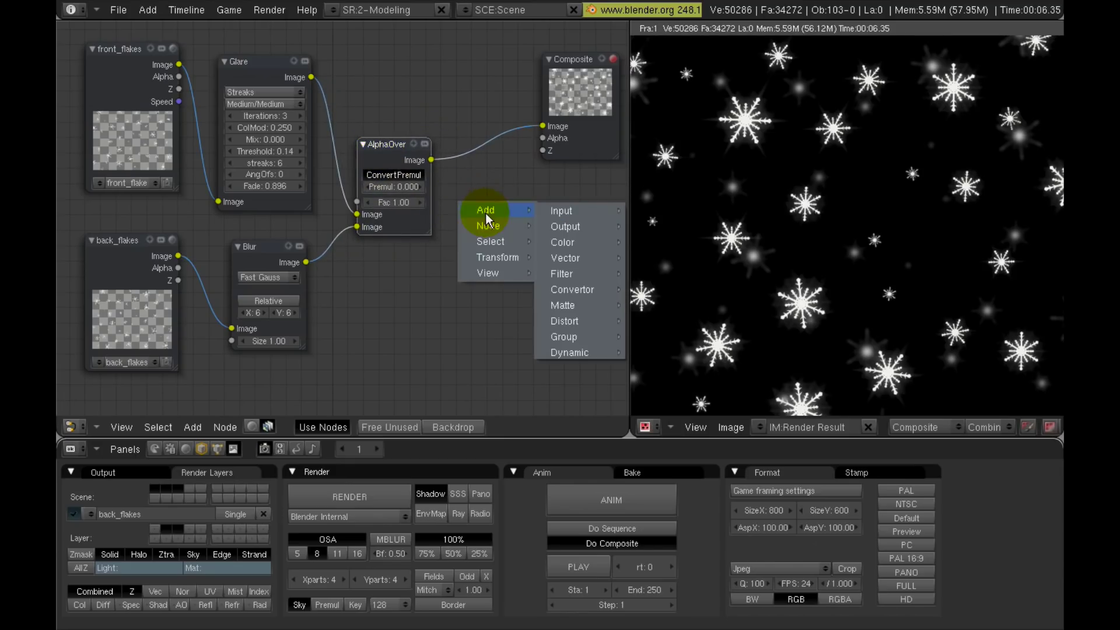
mouse_move(540, 210)
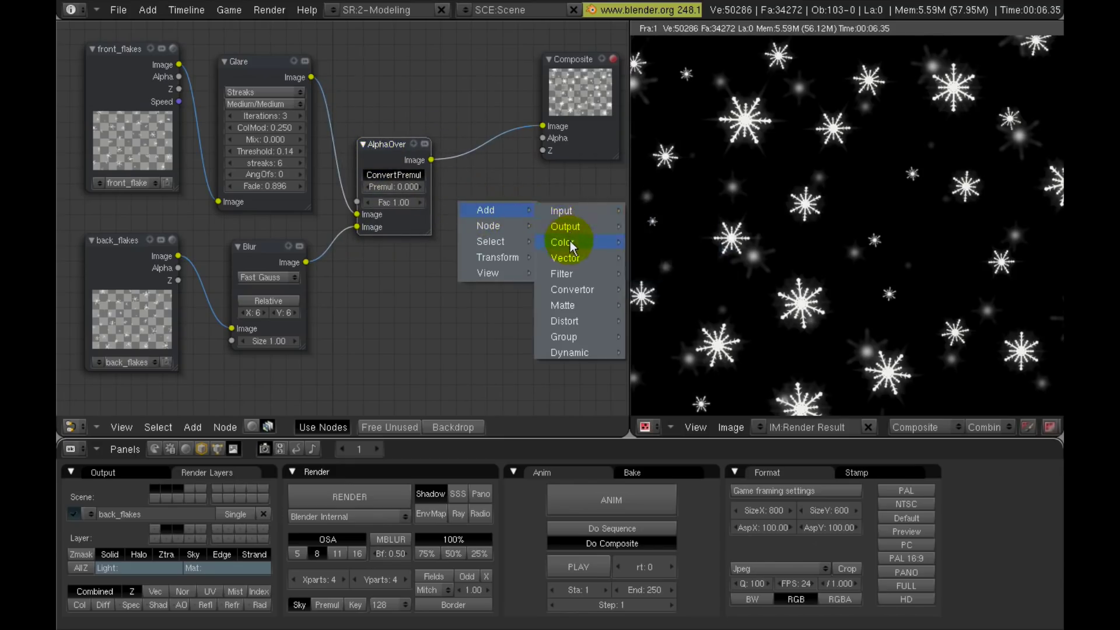
mouse_move(569, 242)
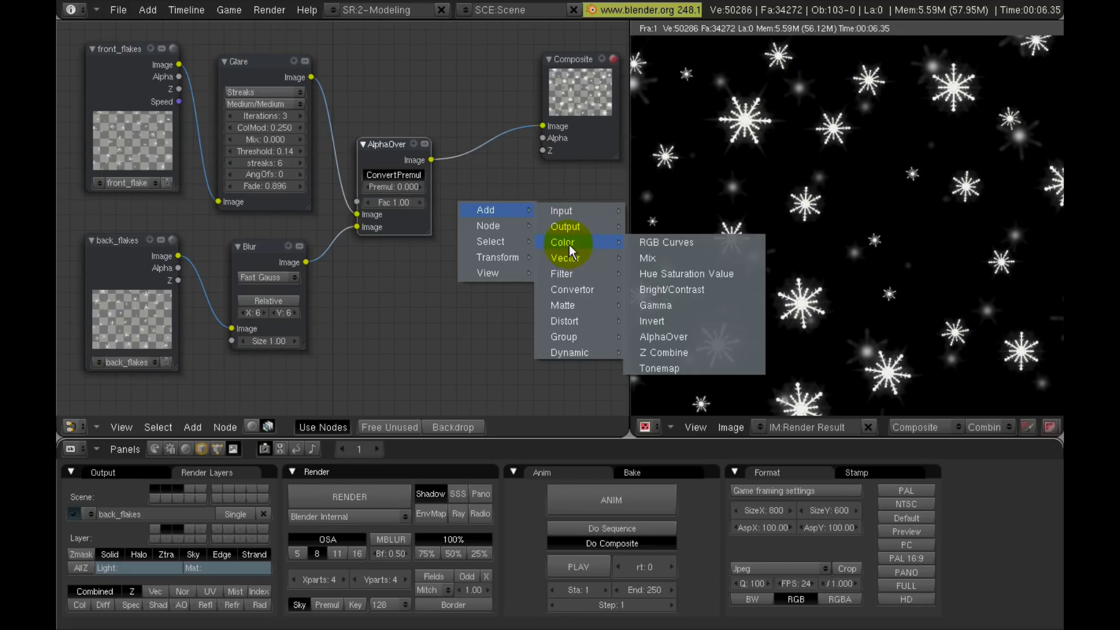
left_click(652, 257)
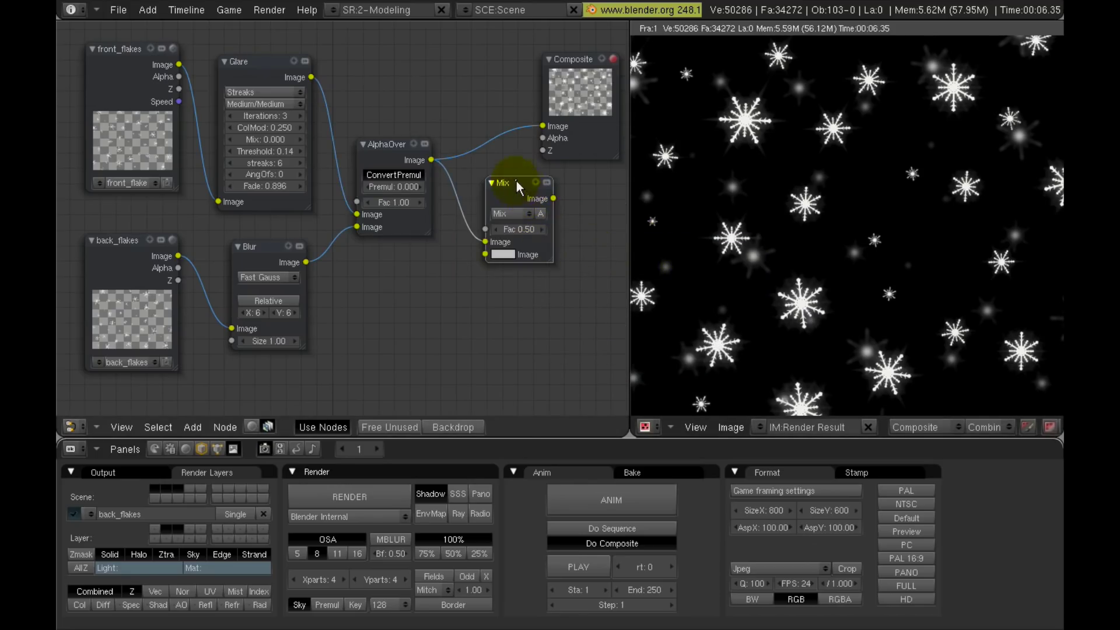
left_click(498, 195)
left_click_drag(532, 206, 542, 126)
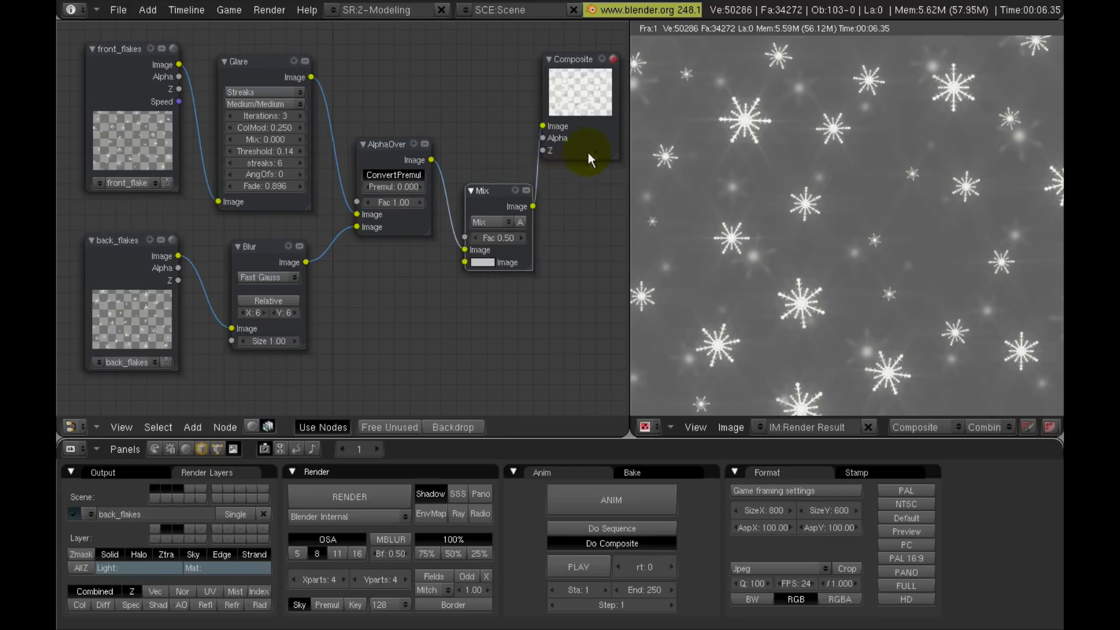
Set the Mix node's second image color to red and compare the result with AlphaOver's ConvertPremul off and on.
left_click(485, 262)
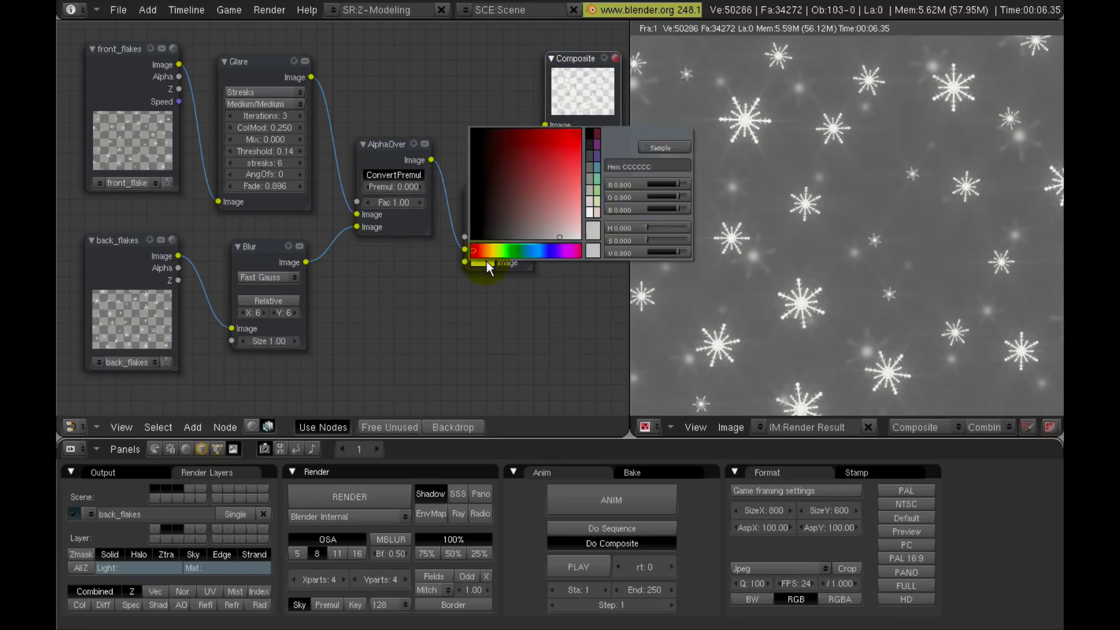
left_click(554, 142)
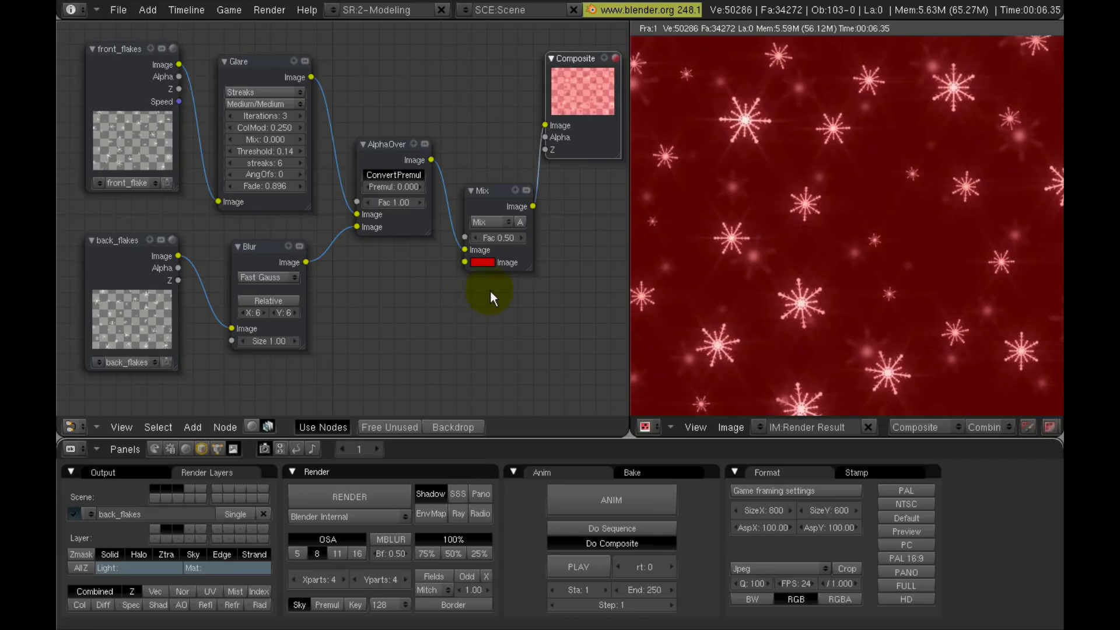
left_click(387, 175)
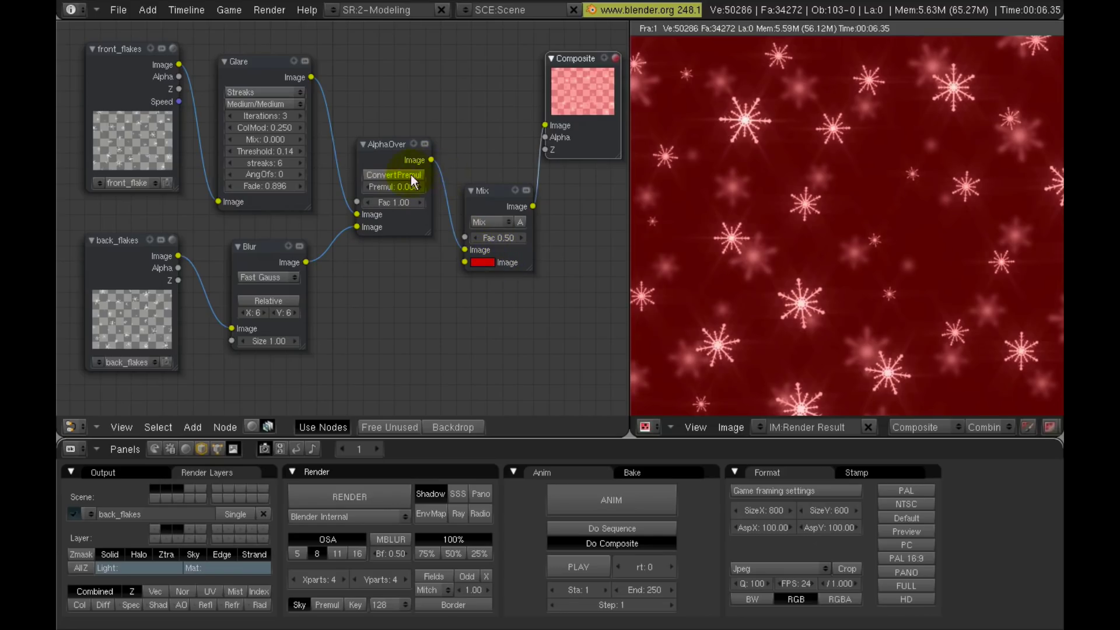
left_click(522, 220)
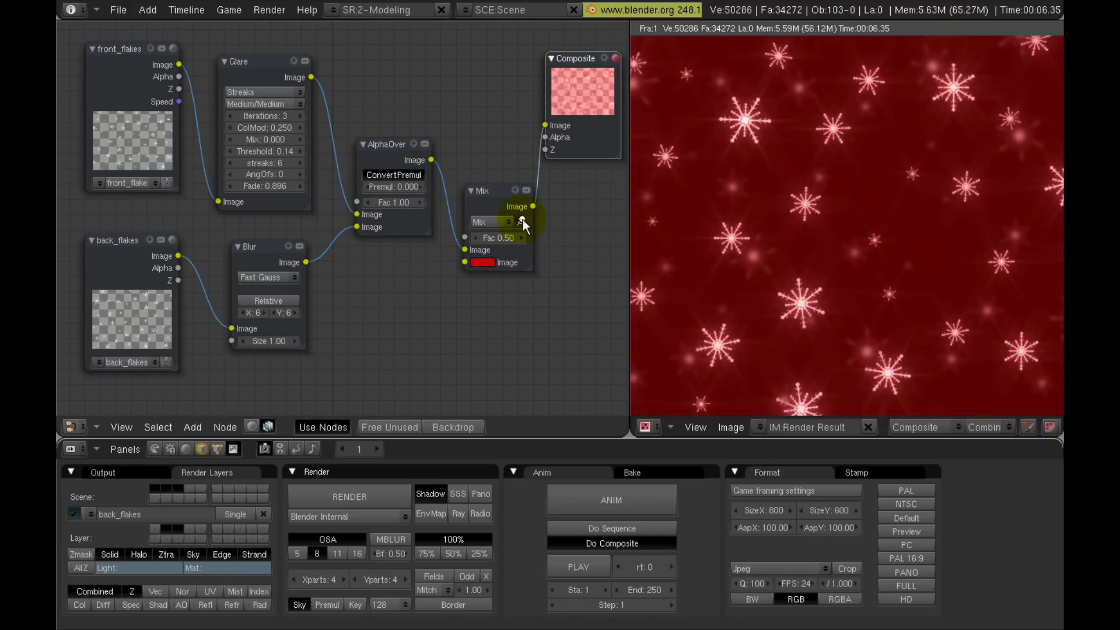
Try the Multiply and Subtract blend modes on the Mix node, and settle on Add.
left_click(490, 222)
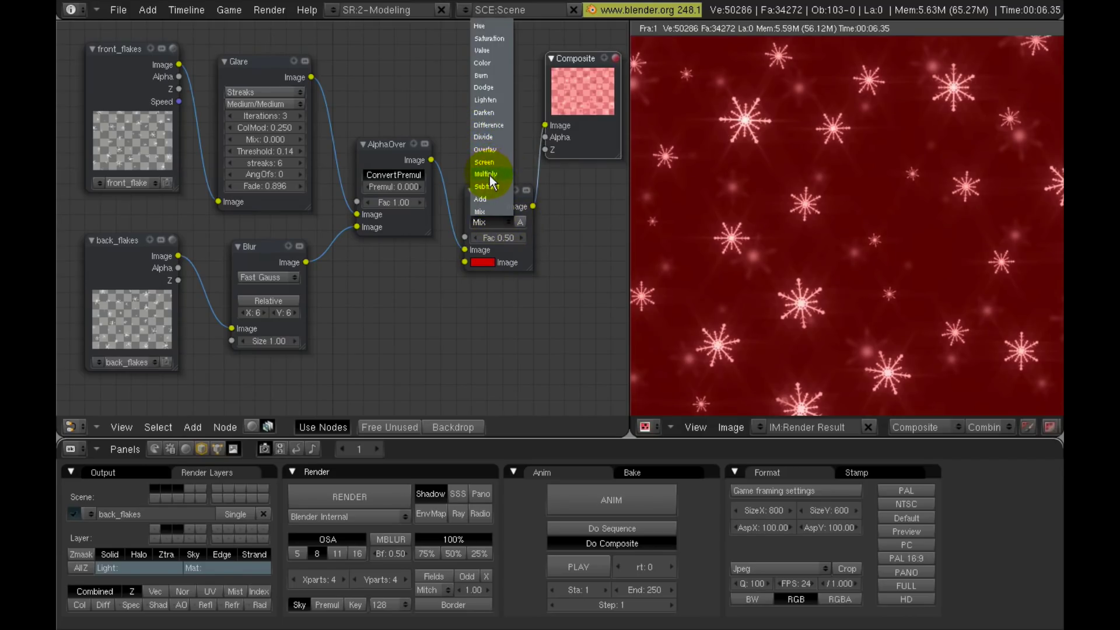
left_click(488, 175)
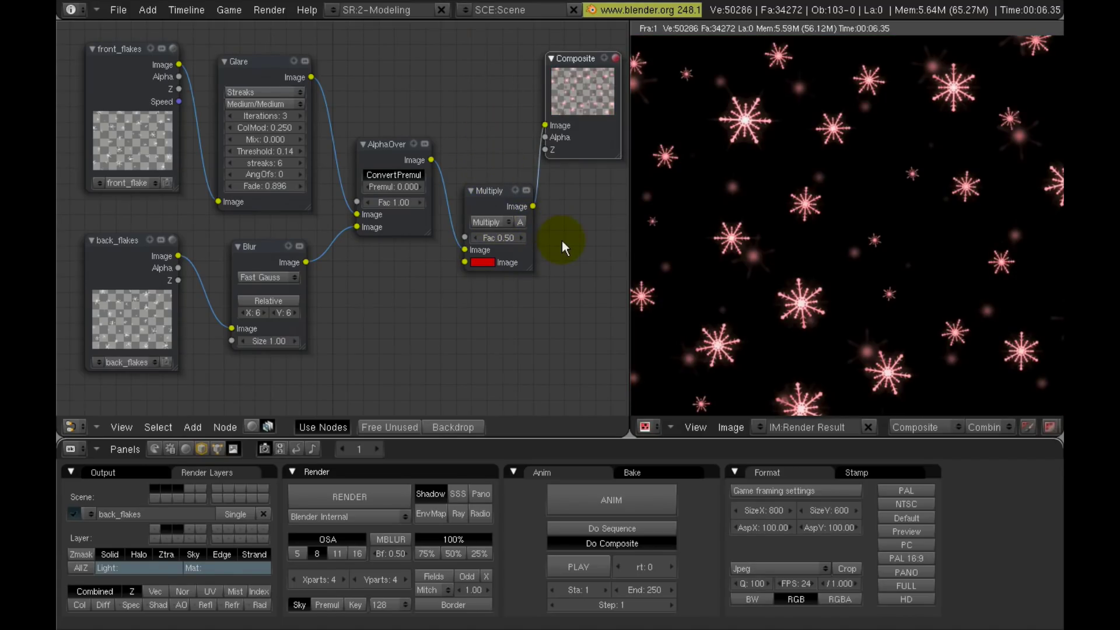
left_click(488, 222)
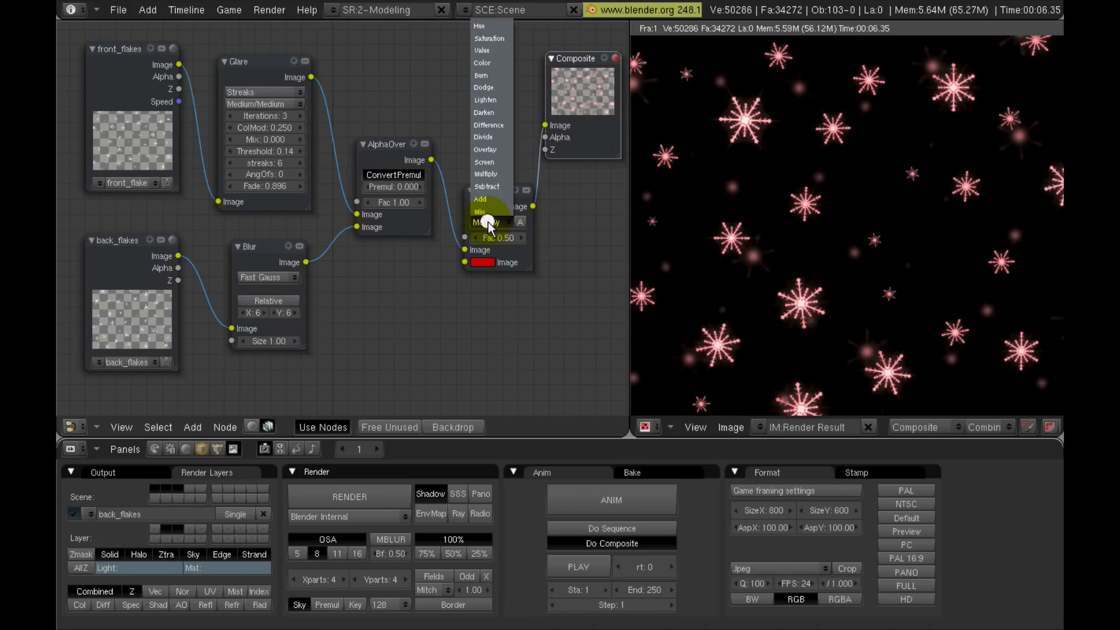
left_click(494, 187)
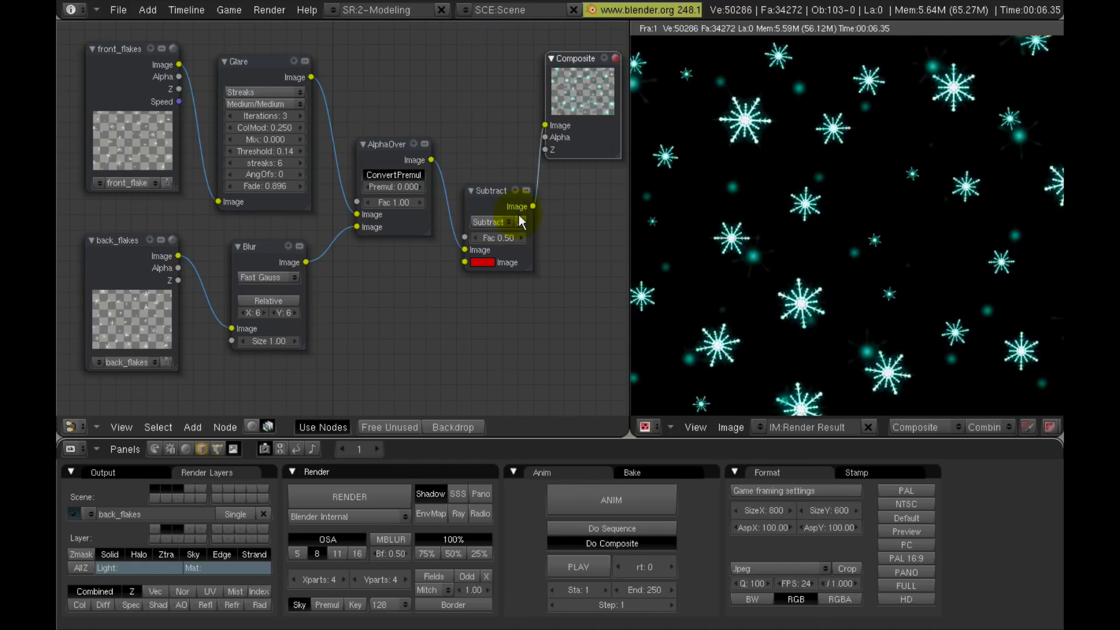
left_click(487, 220)
left_click(490, 198)
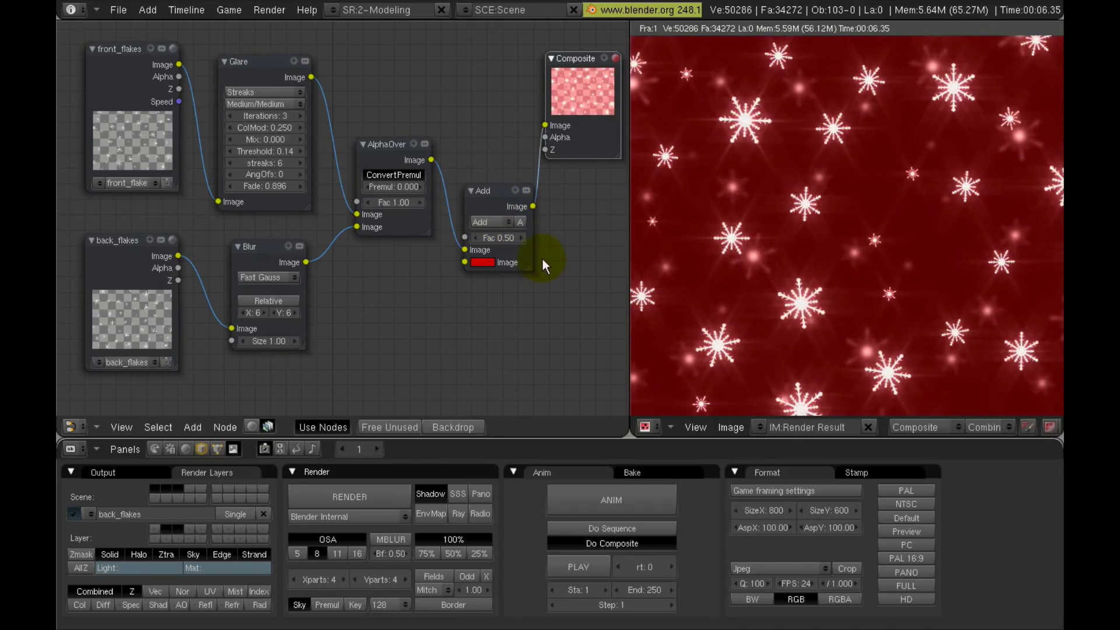
Set the Add node's second image color to a pale yellow-green, hex C7CDA5.
left_click(481, 263)
left_click_drag(483, 250, 489, 253)
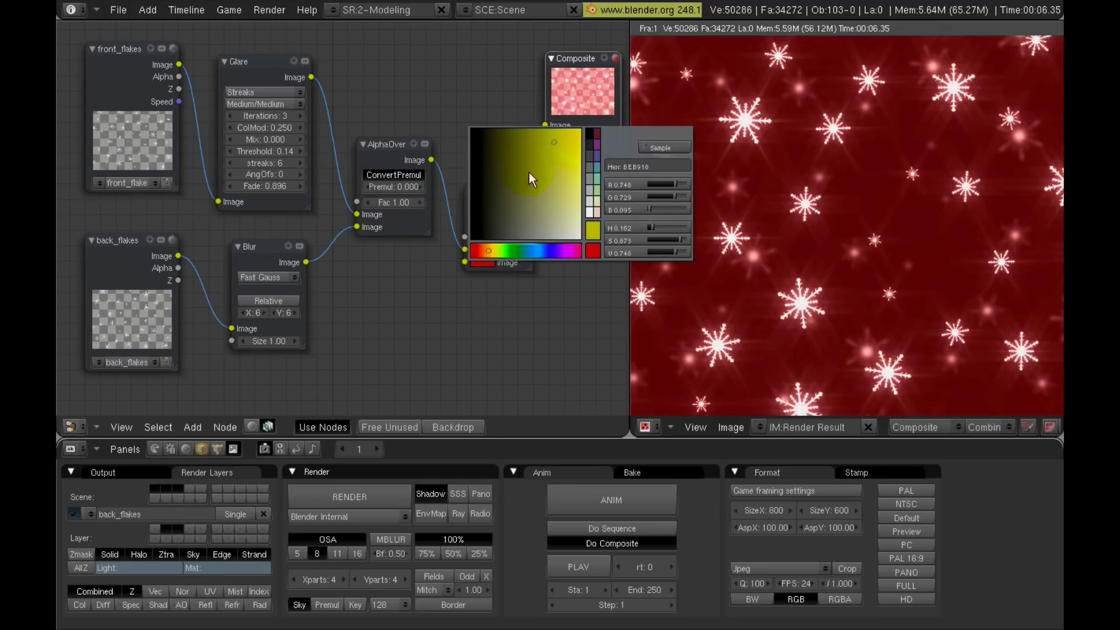
left_click_drag(550, 148, 541, 211)
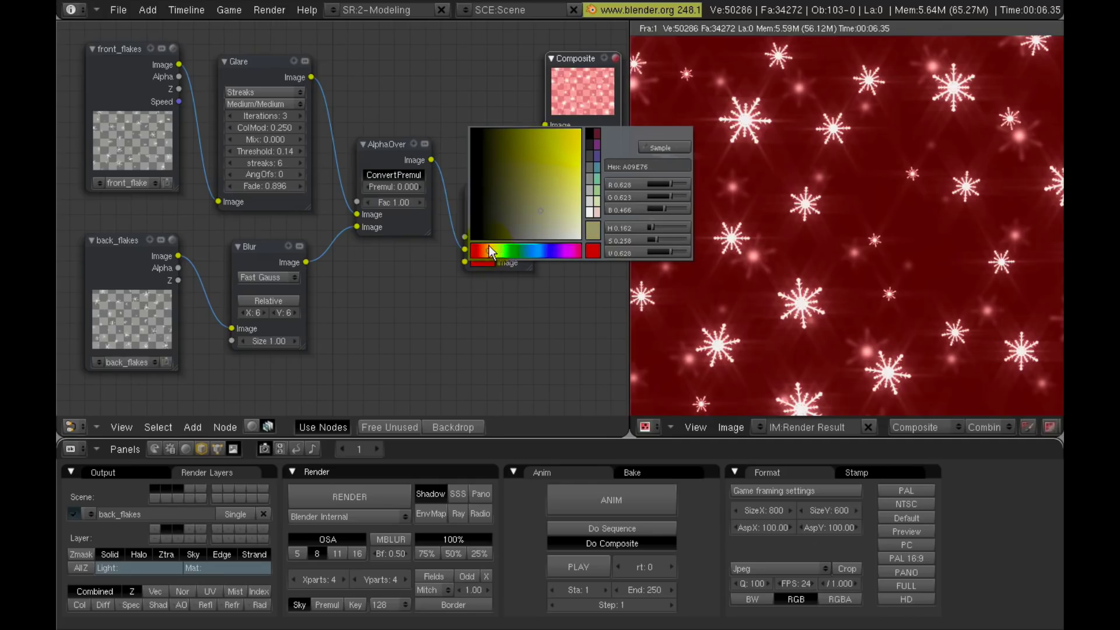
mouse_move(490, 250)
left_mouse_down()
mouse_move(547, 208)
mouse_move(565, 207)
mouse_move(561, 219)
left_mouse_up()
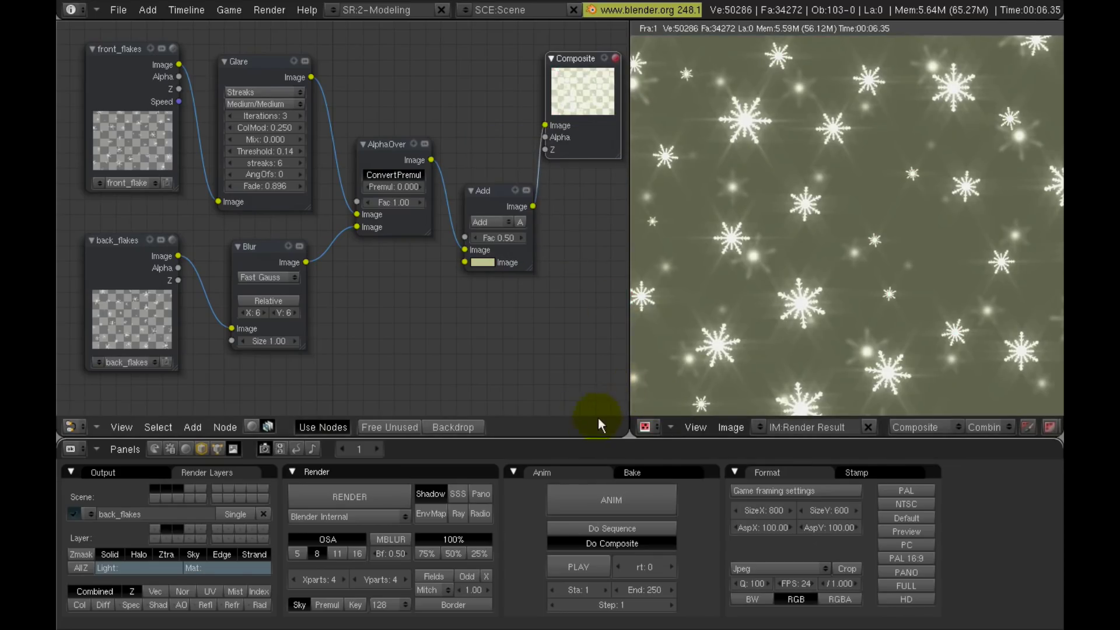
Set the Add node's second image color to a pale blue and inspect the snowflake render.
left_click(482, 263)
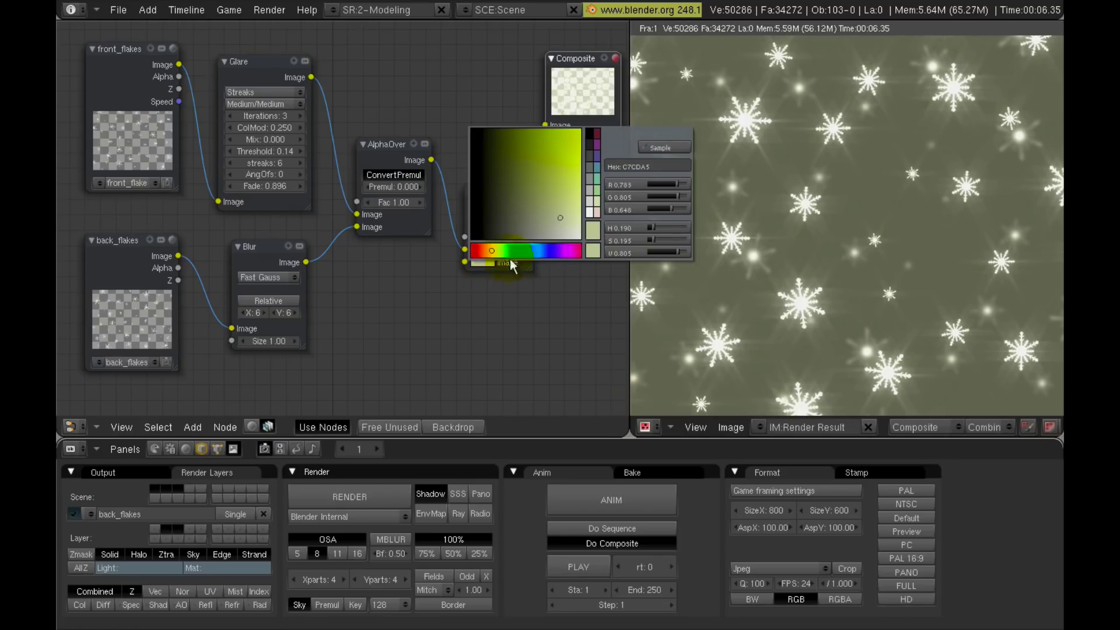
left_click_drag(535, 250, 539, 250)
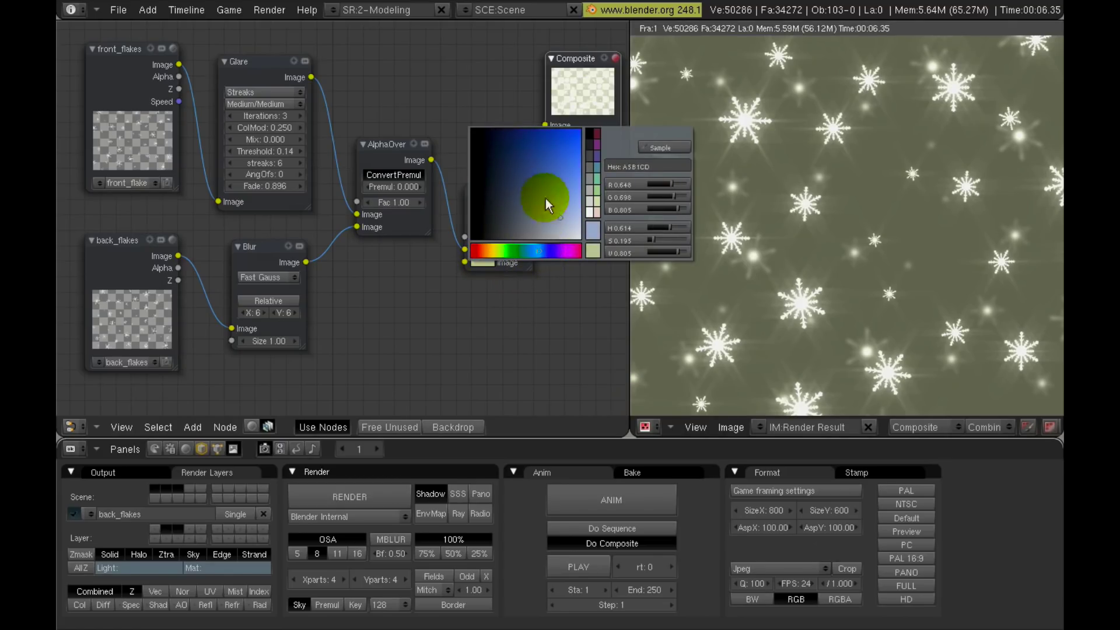
left_click(570, 212)
mouse_move(570, 212)
left_mouse_down()
mouse_move(534, 250)
mouse_move(570, 217)
left_mouse_up()
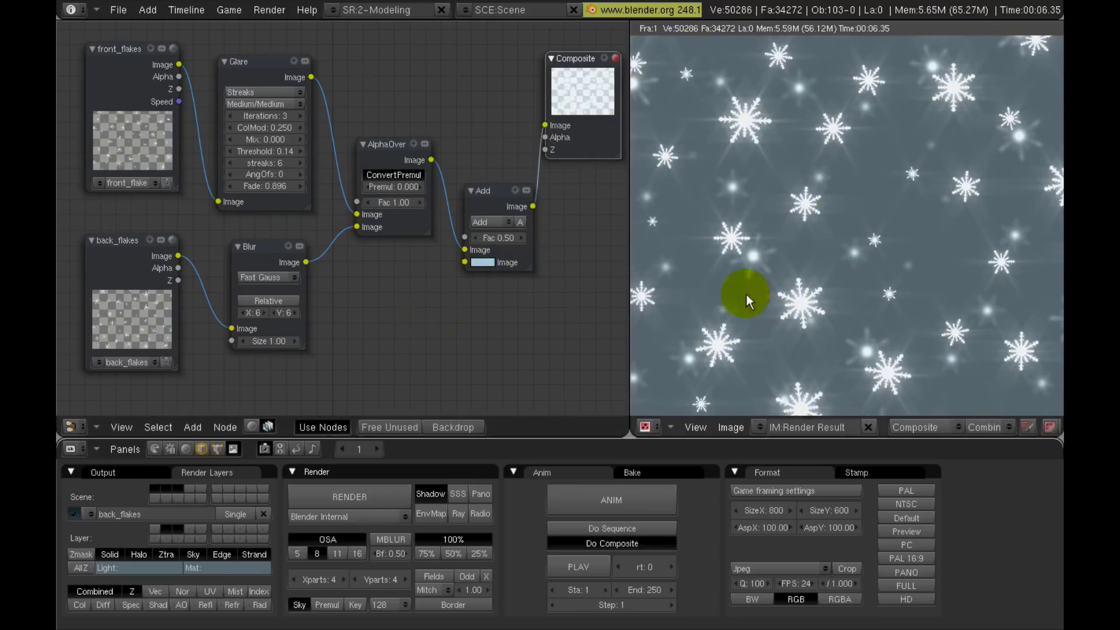
middle_click_drag(959, 262, 852, 290)
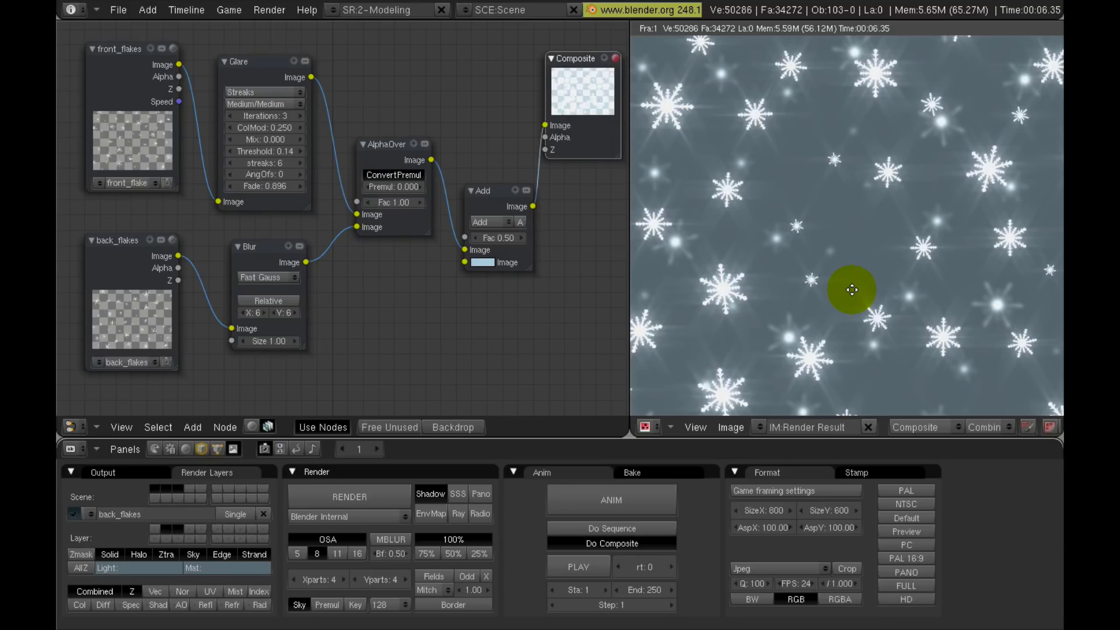
middle_click_drag(852, 290, 895, 282)
middle_click_drag(786, 271, 792, 296)
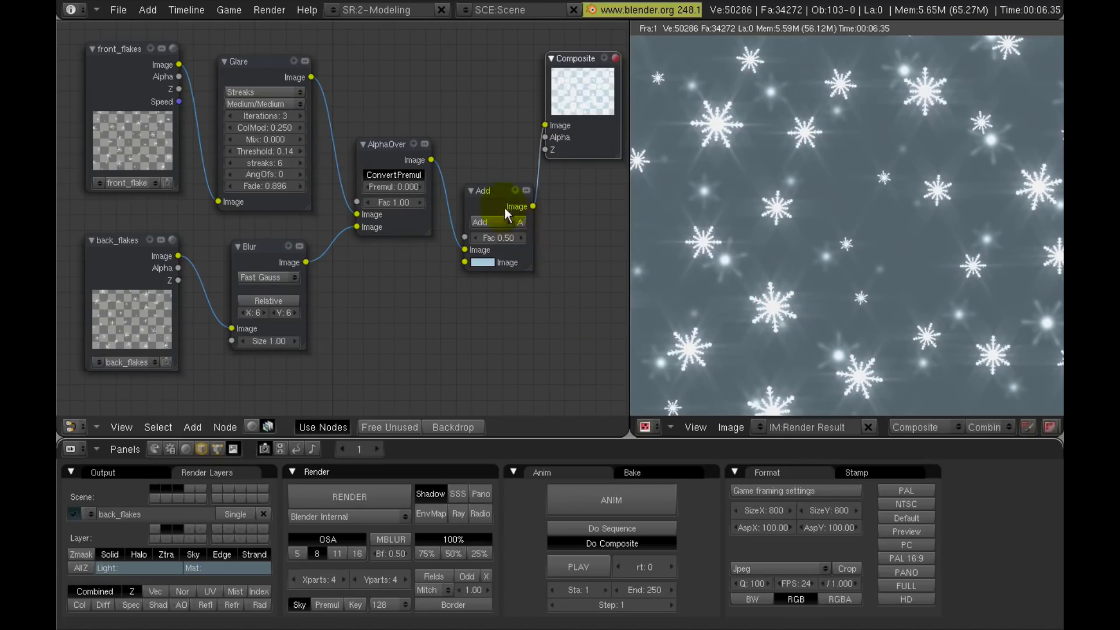
Move the Add node up beside AlphaOver and set its second image color to green, hex 68AE7F.
left_click_drag(493, 193, 491, 157)
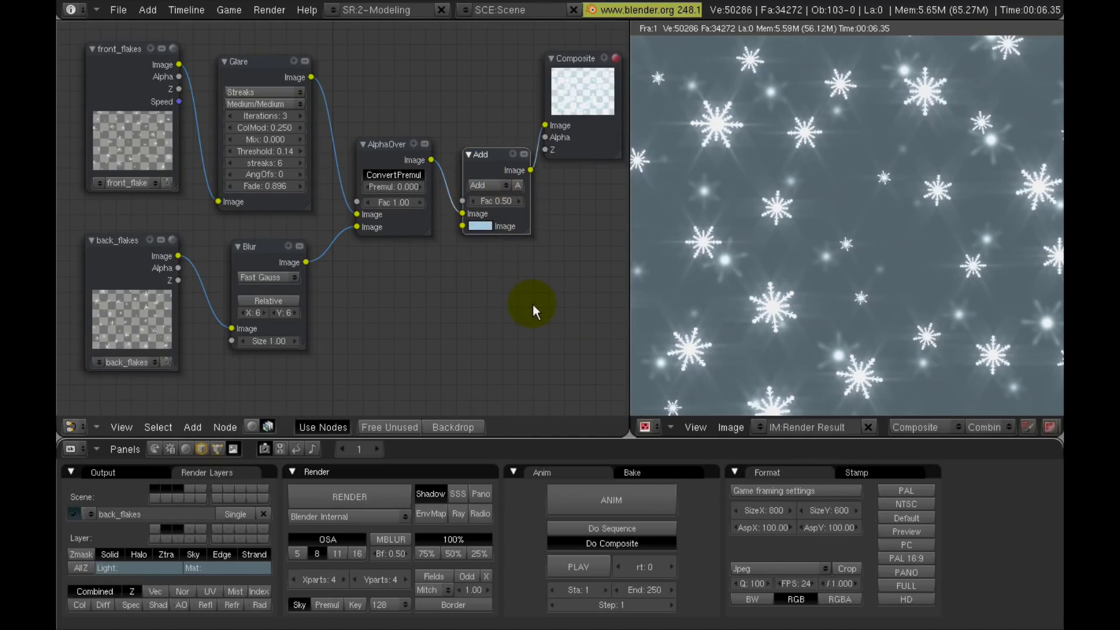
left_click(484, 226)
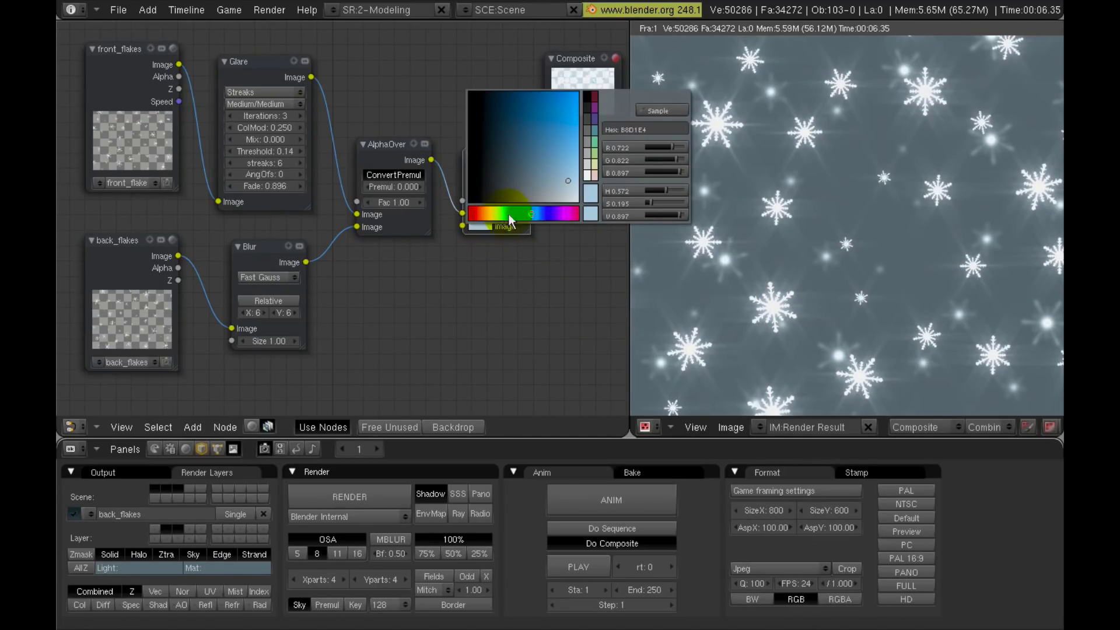
left_click(510, 214)
left_click_drag(523, 125, 545, 158)
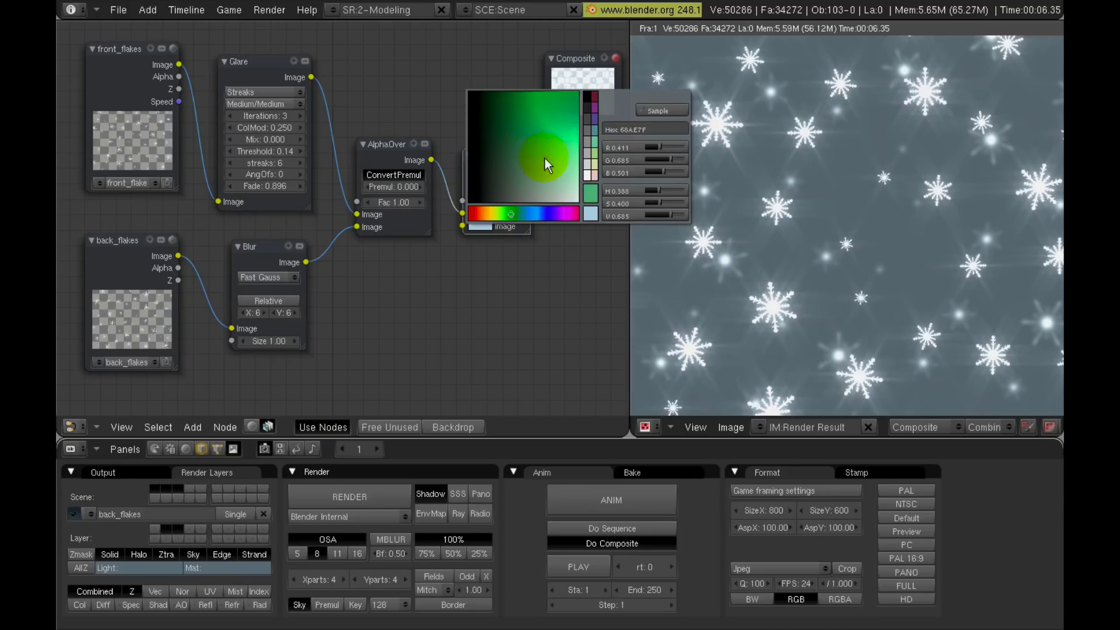
left_click(495, 337)
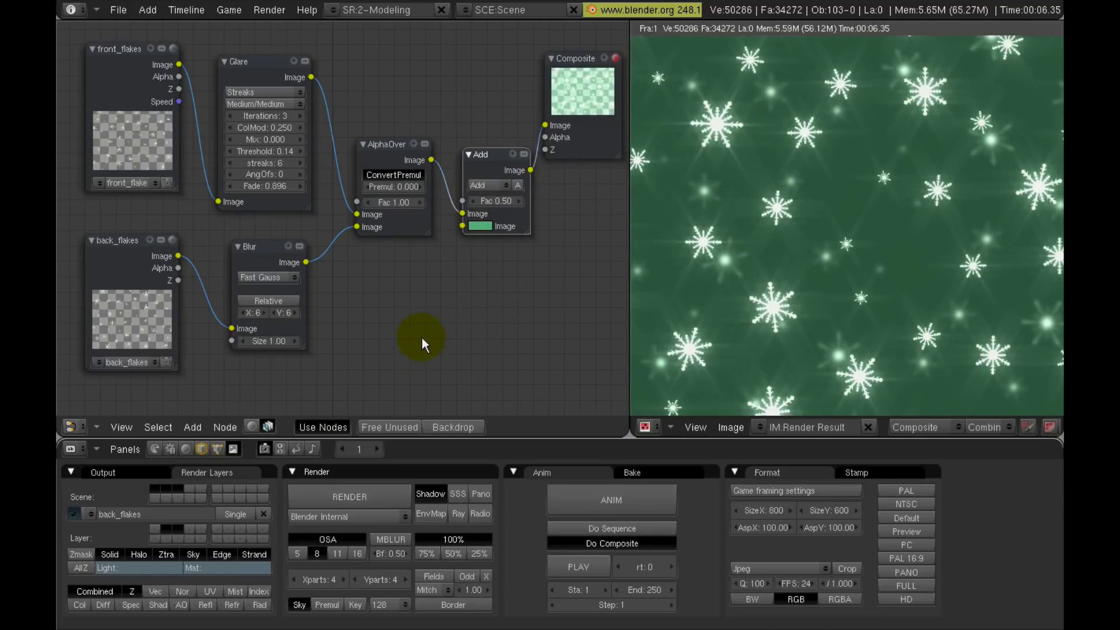
Set the Glare node's Fade to 0.872 and spread out AlphaOver, back_flakes and Blur to make room after Blur.
left_click_drag(272, 185, 239, 188)
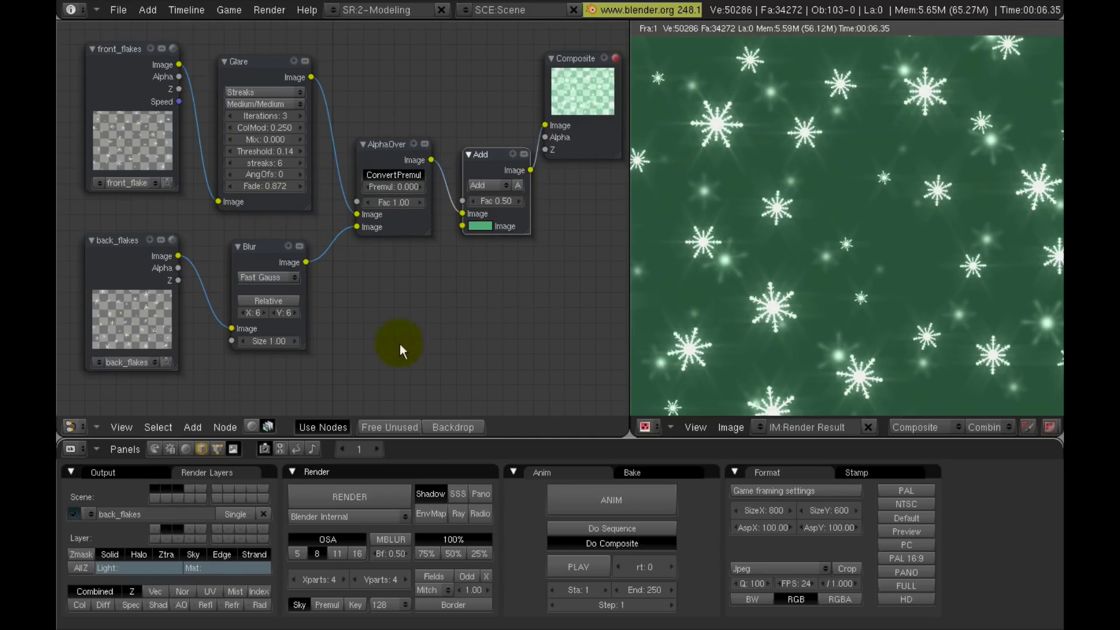
left_click_drag(255, 253, 235, 257)
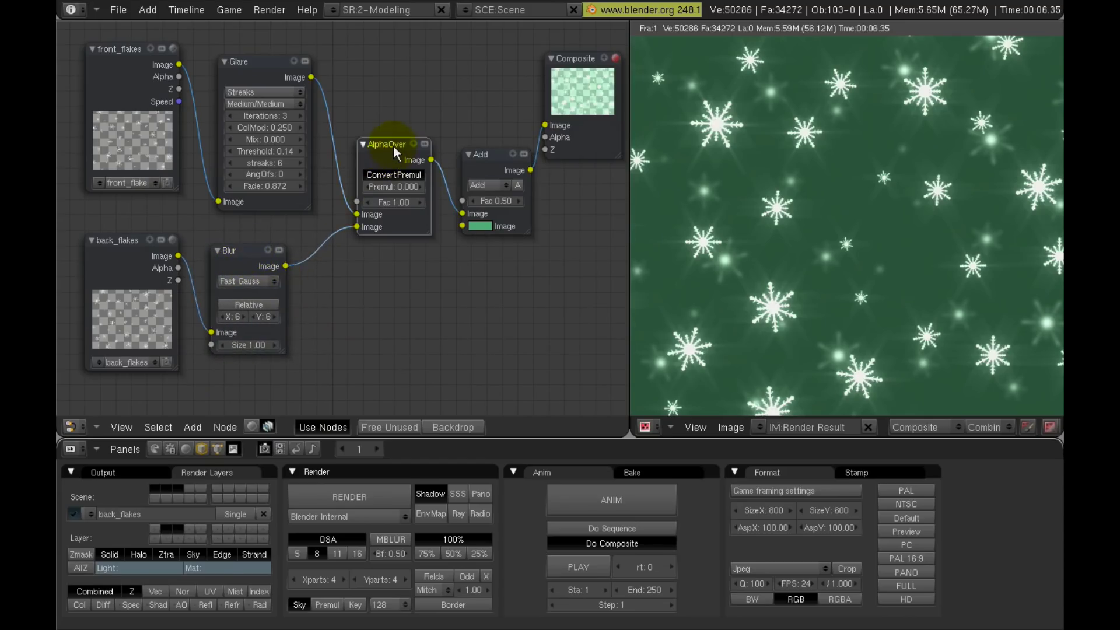
left_click_drag(393, 145, 401, 86)
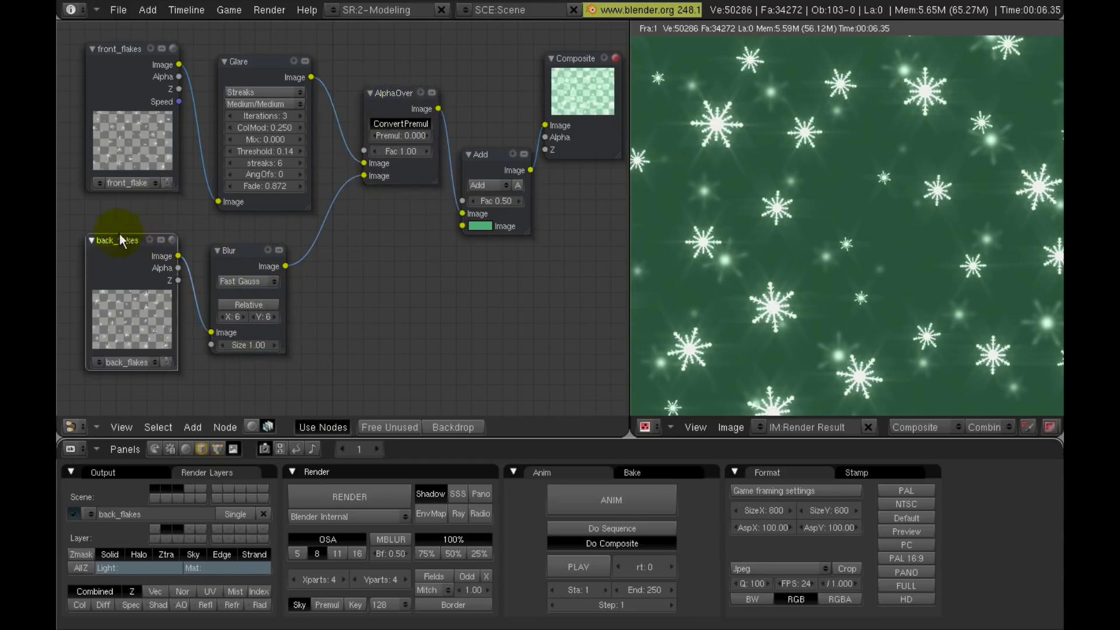
left_click_drag(119, 233, 101, 229)
left_click_drag(223, 250, 194, 251)
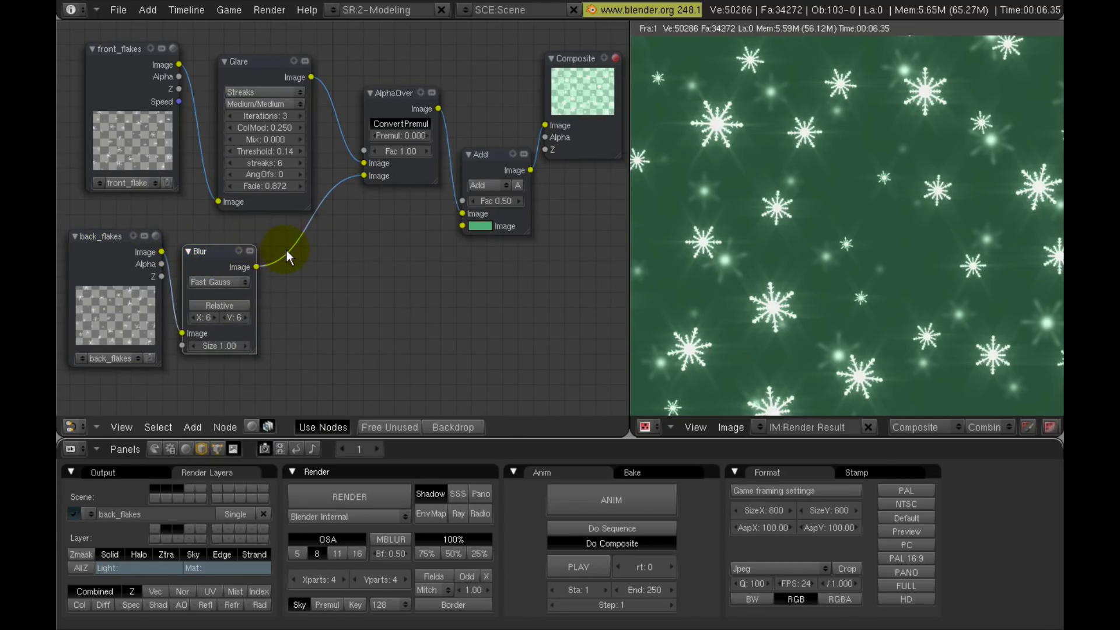
Add an RGB Curves color node fed by Blur, and shift it and AlphaOver apart.
key("space")
mouse_move(344, 251)
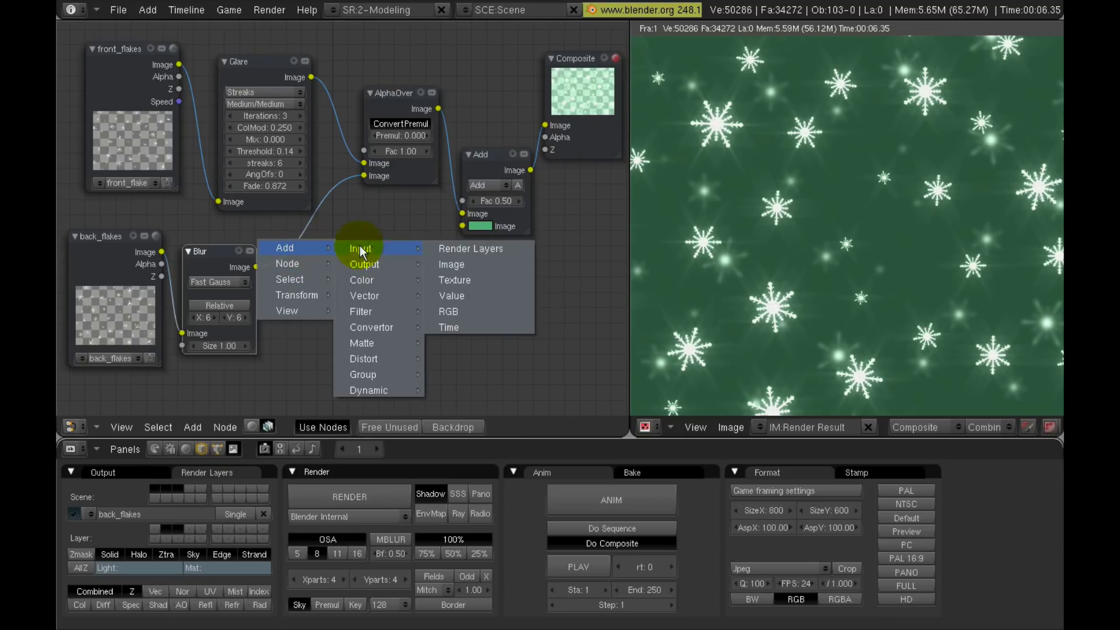
mouse_move(374, 282)
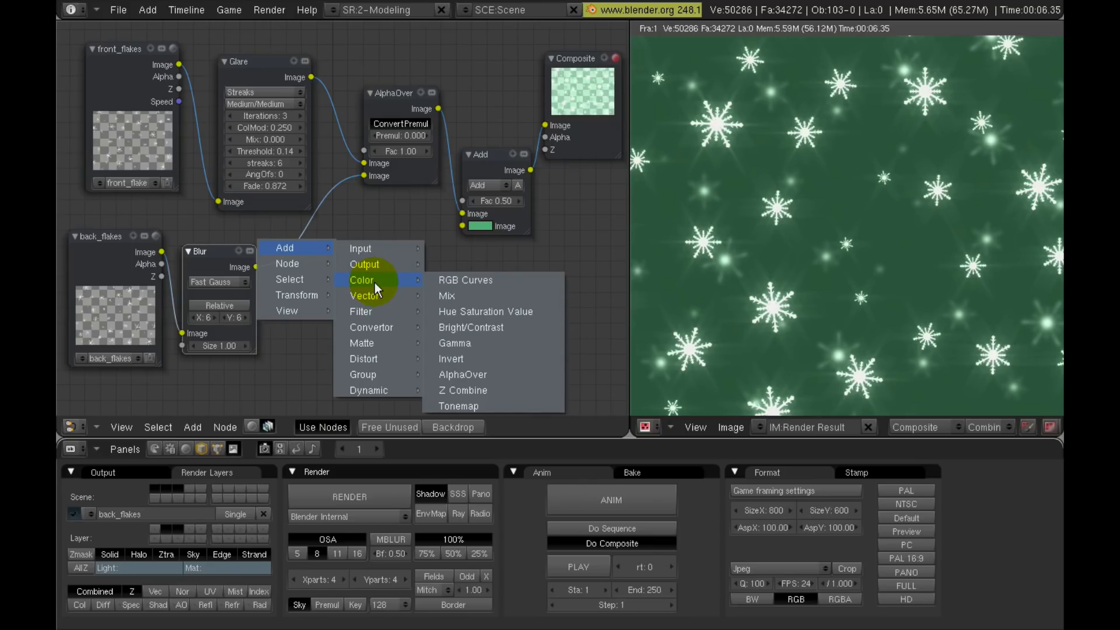
left_click(474, 277)
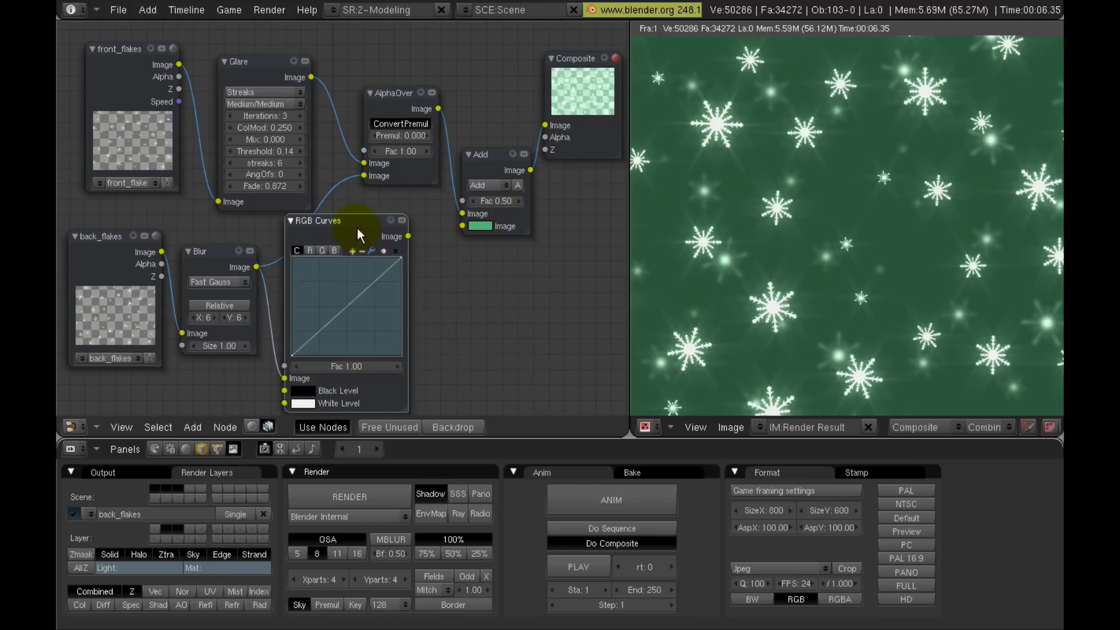
left_click_drag(358, 220, 362, 204)
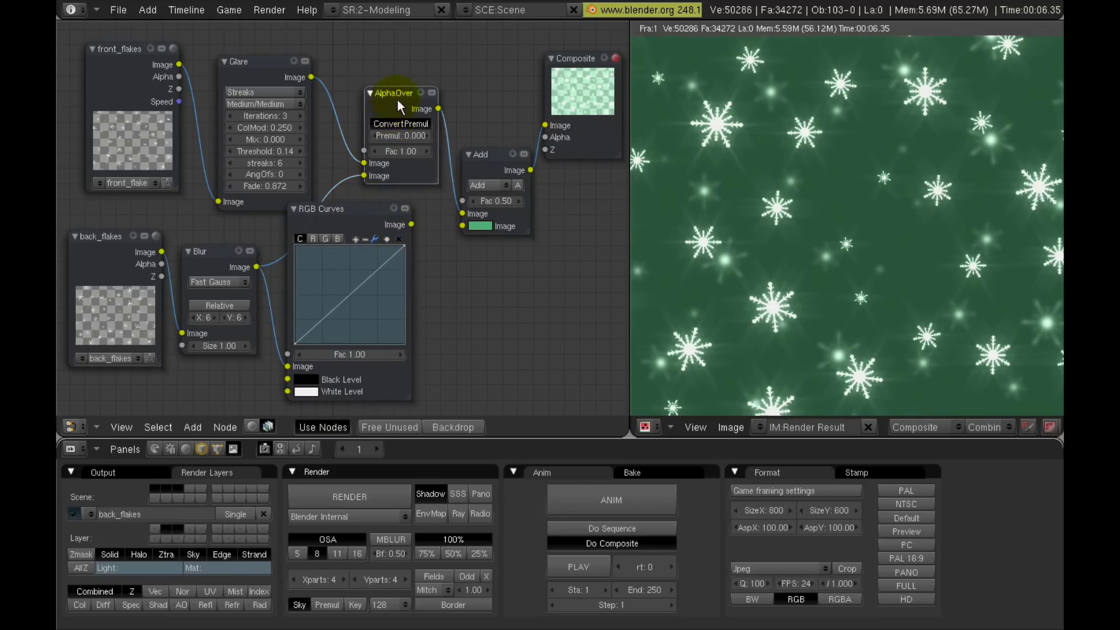
left_click_drag(397, 99, 425, 82)
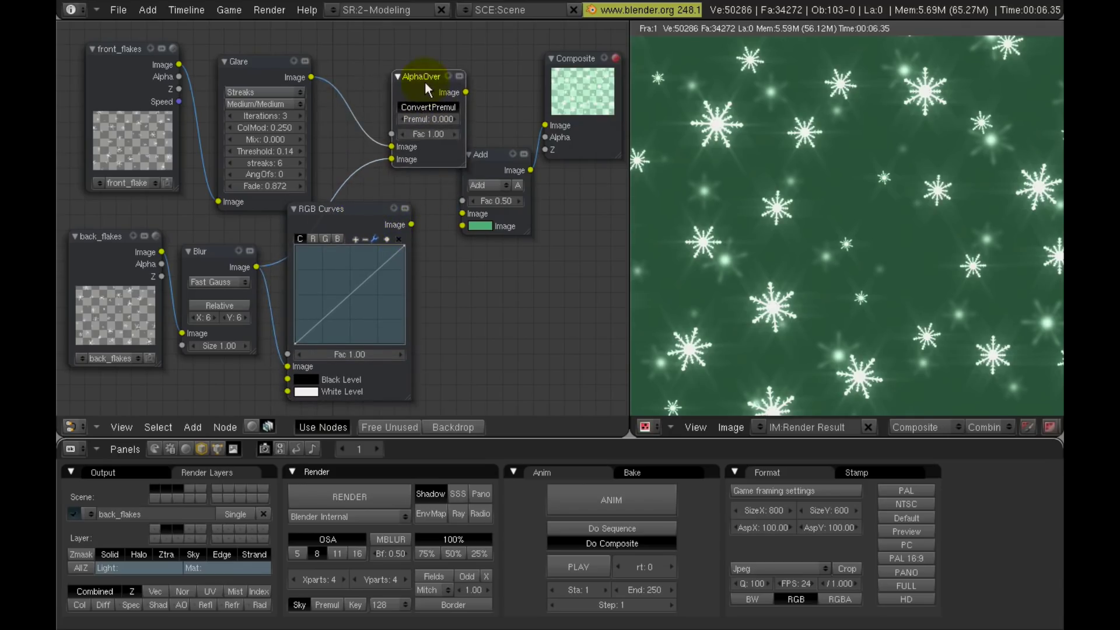
Collapse the front_flakes, back_flakes, Blur and Glare nodes and move them closer together.
left_click(92, 48)
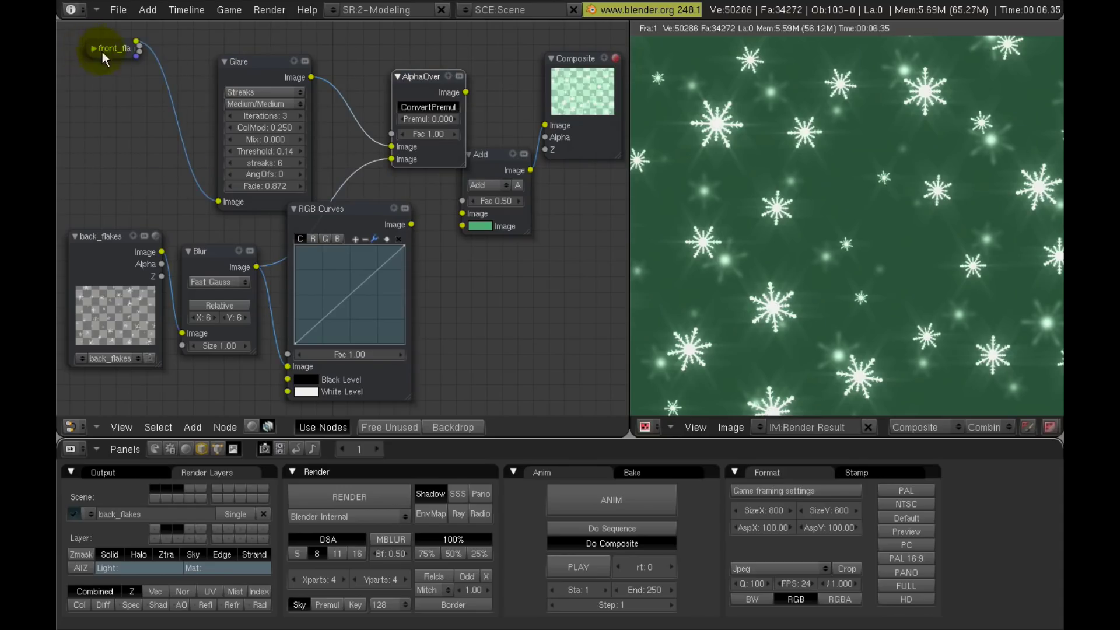
left_click(75, 236)
left_click_drag(85, 230, 72, 211)
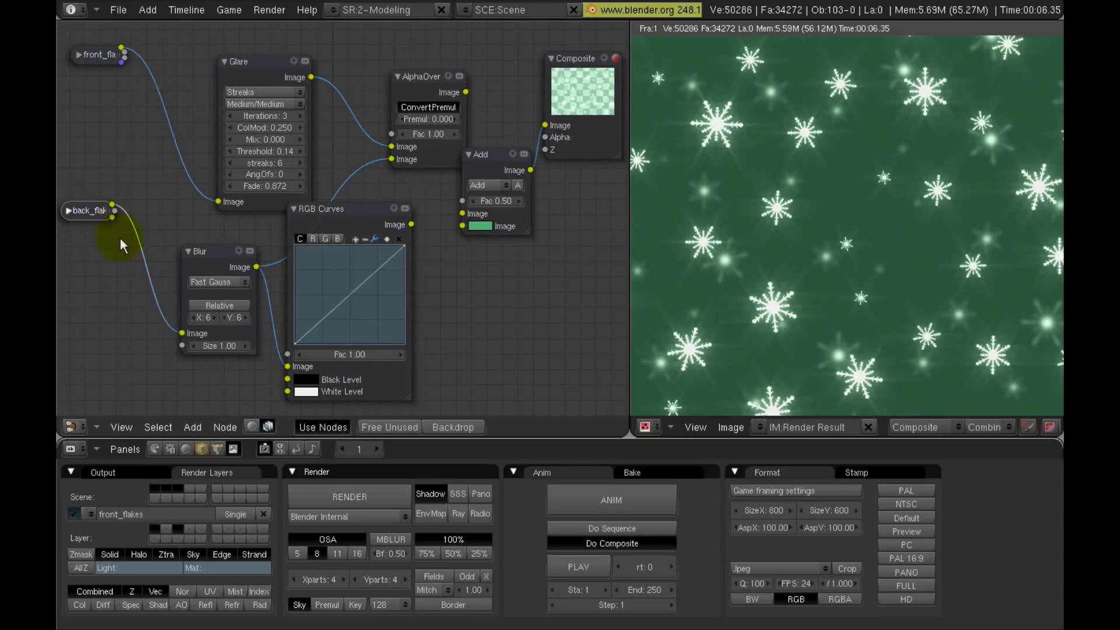
left_click(188, 250)
left_click_drag(201, 249, 161, 243)
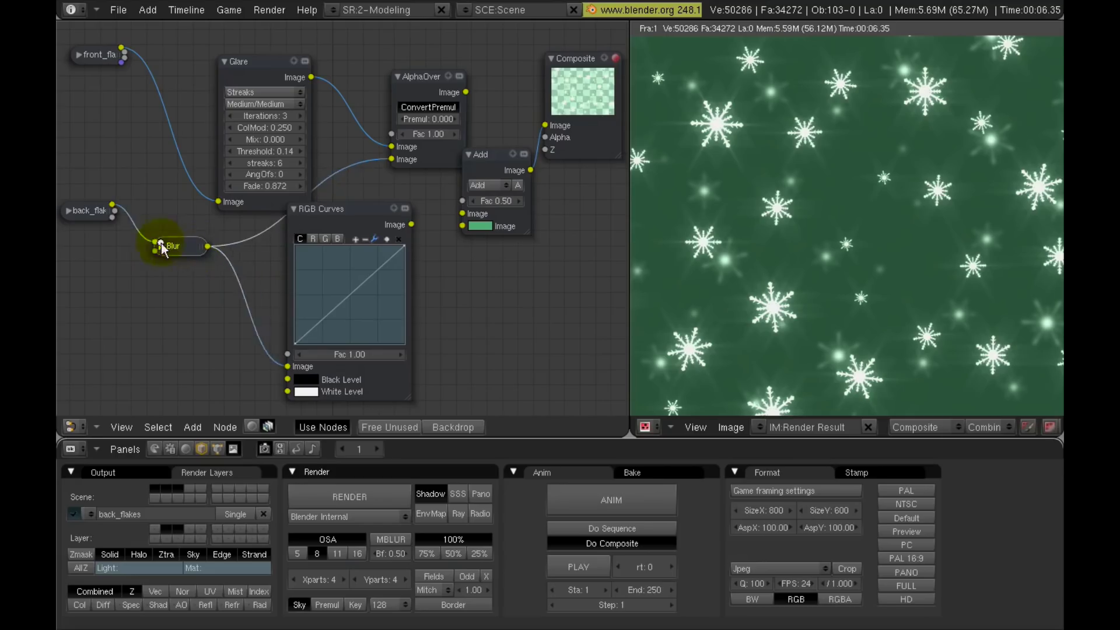
left_click(225, 62)
left_click_drag(241, 63, 167, 64)
Collapse the Add and Composite nodes, and reposition Add and AlphaOver to tidy the end of the chain.
left_click_drag(414, 76, 371, 73)
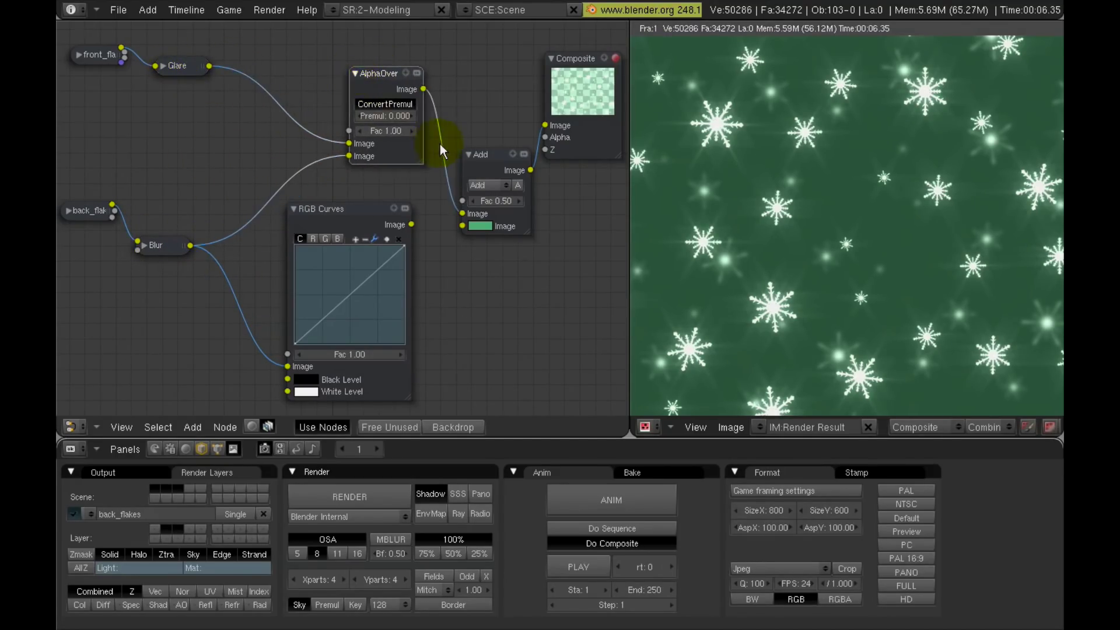
left_click(469, 154)
left_click_drag(485, 156, 490, 93)
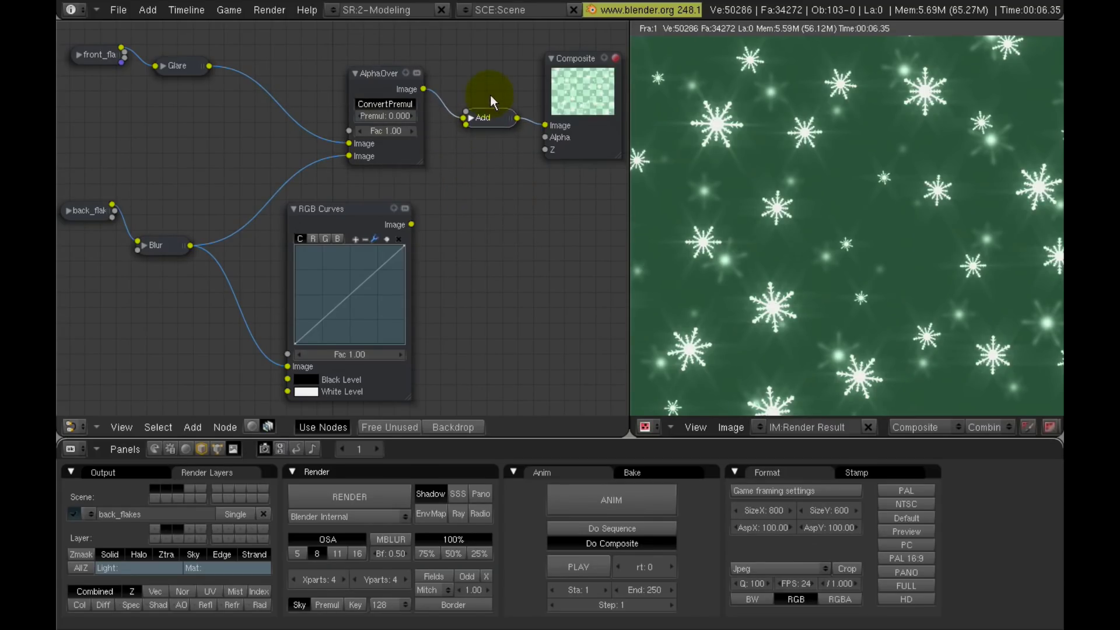
left_click(551, 60)
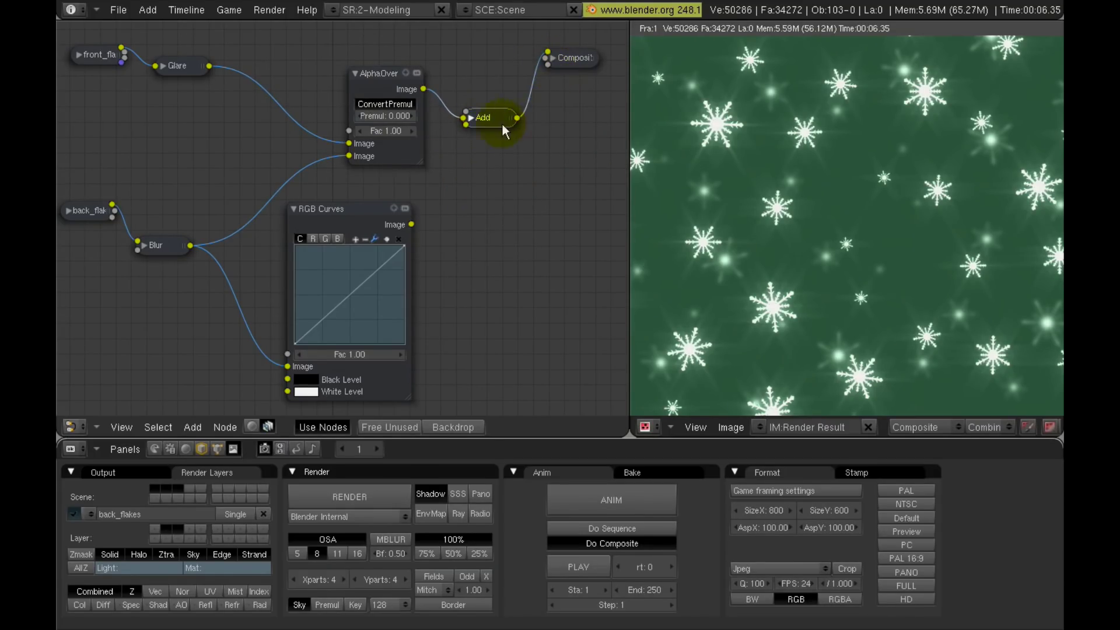
left_click_drag(480, 125, 494, 107)
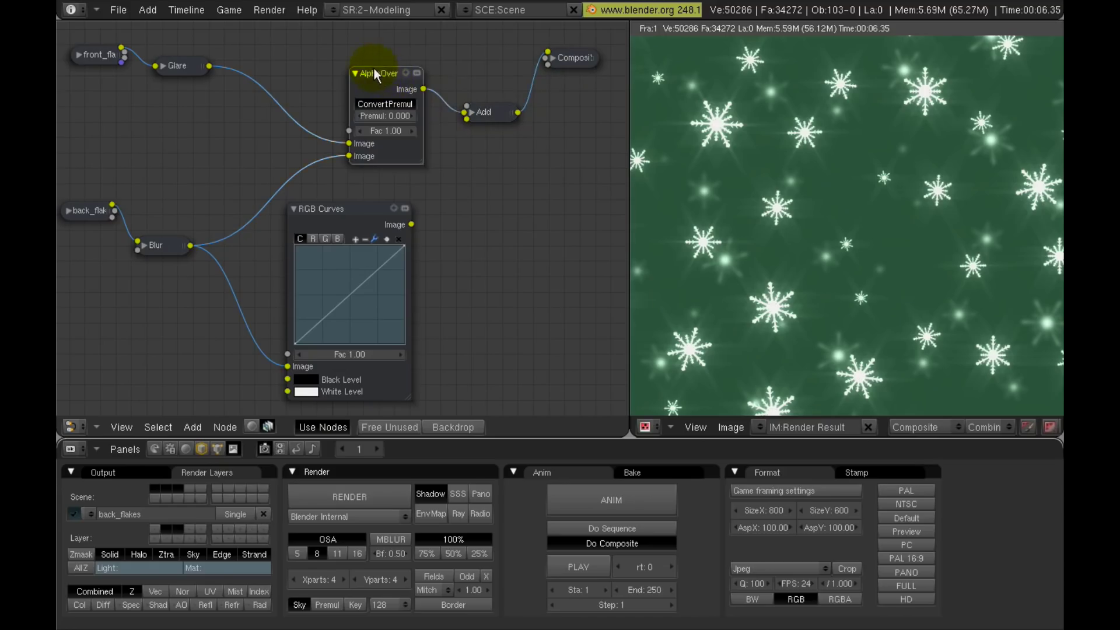
left_click_drag(373, 70, 390, 71)
Move RGB Curves between Blur and AlphaOver, and link its output to AlphaOver's second image input.
left_click_drag(335, 208, 266, 177)
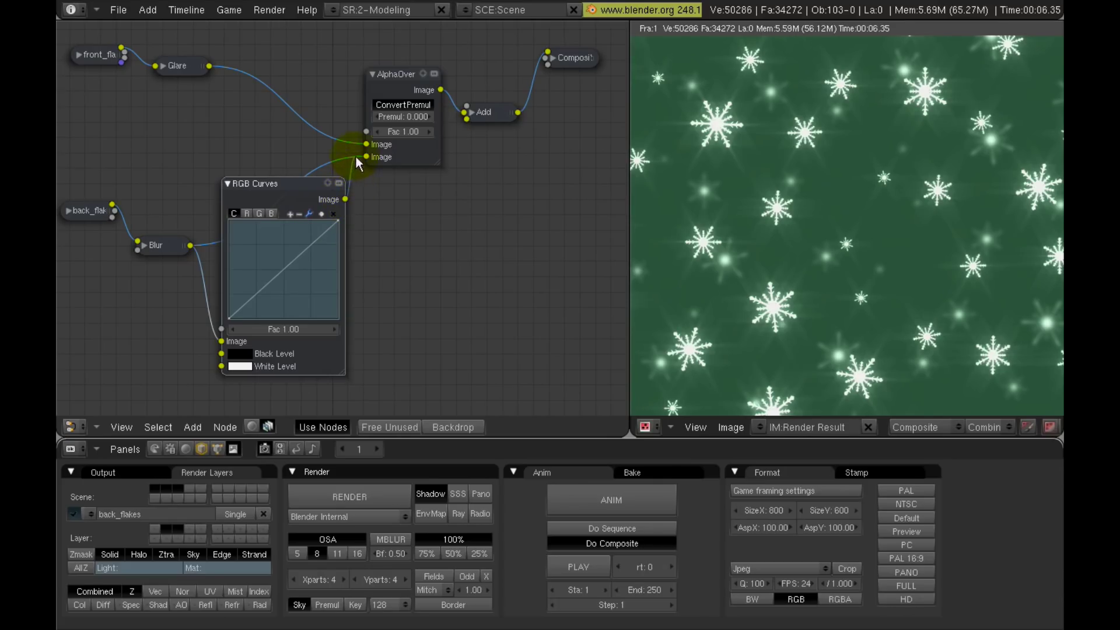
left_click_drag(355, 155, 362, 152)
left_click(382, 232)
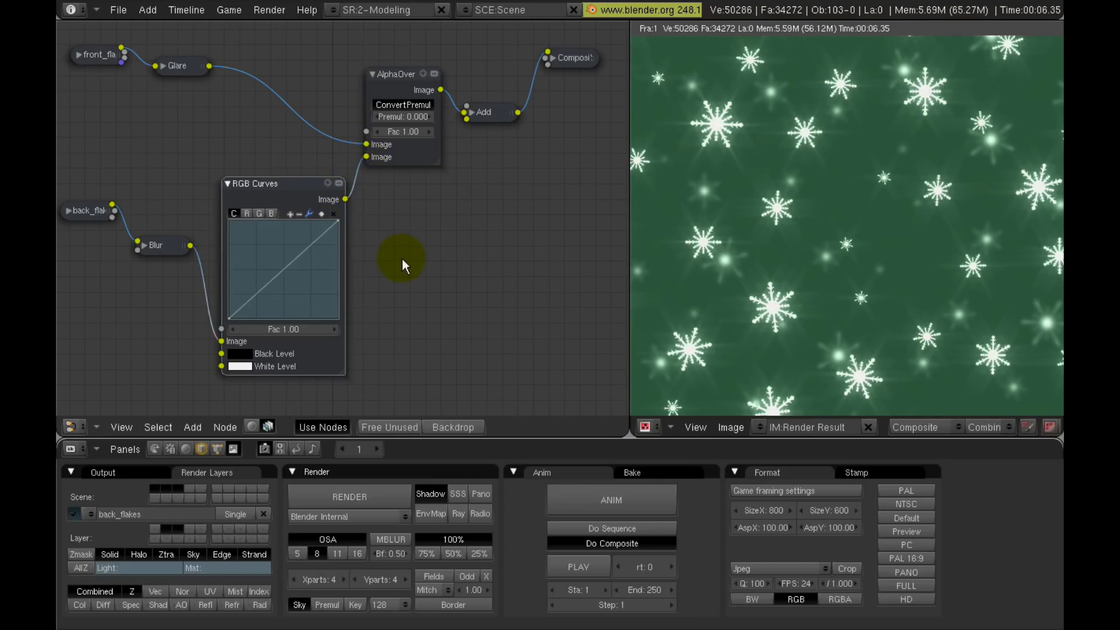
Add points to the combined curve in RGB Curves, forming a narrow shadow peak, a deep dip and a high shoulder.
left_click_drag(256, 292, 262, 261)
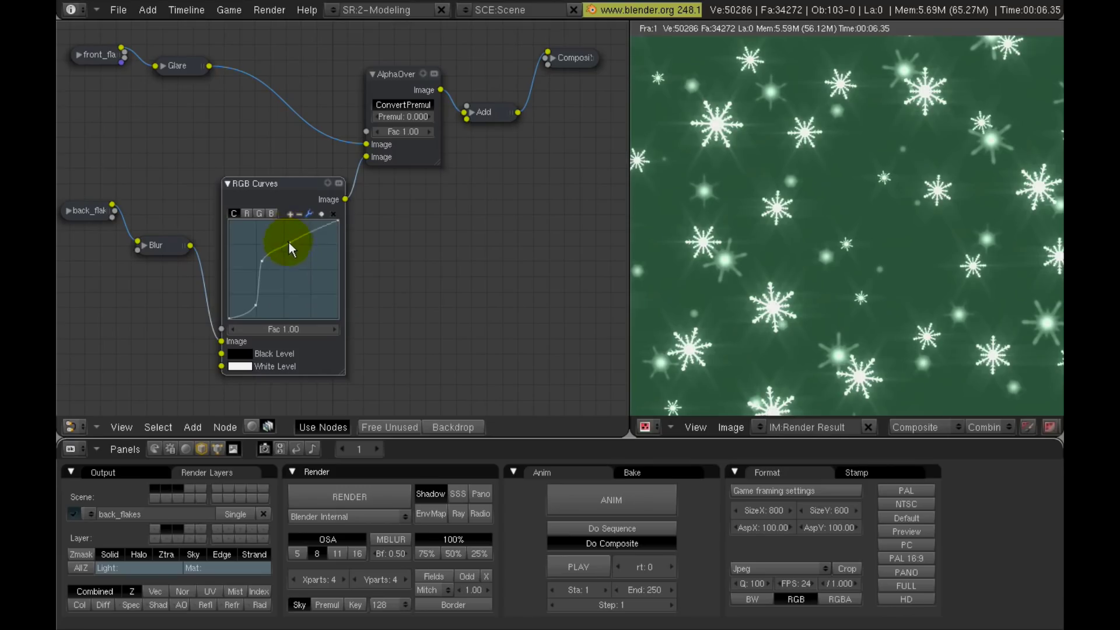
left_click_drag(289, 243, 274, 303)
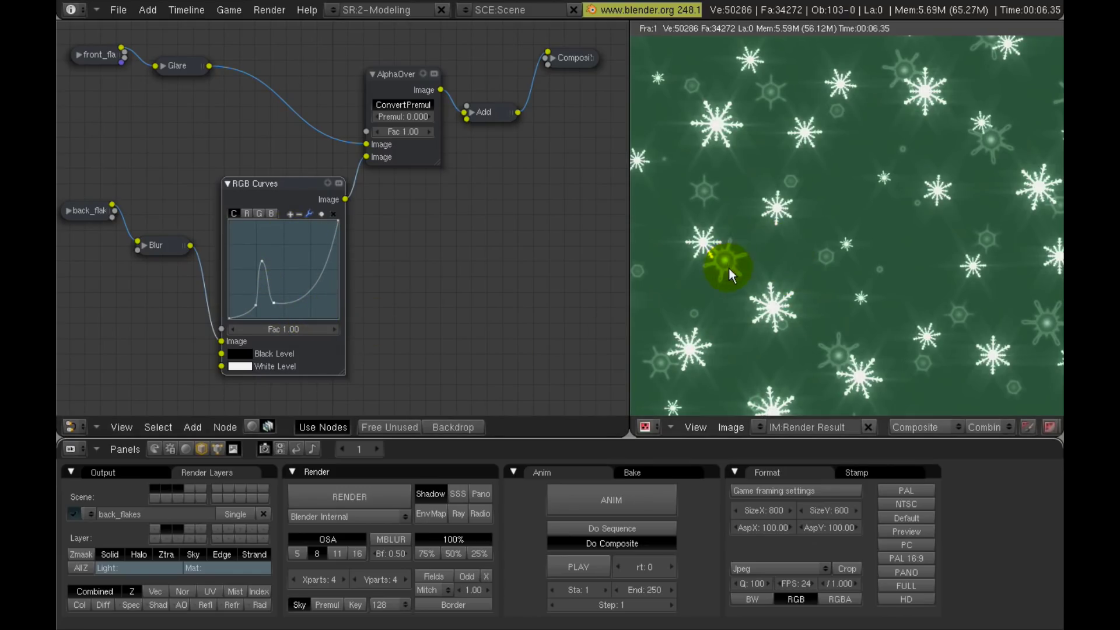
left_click(68, 210)
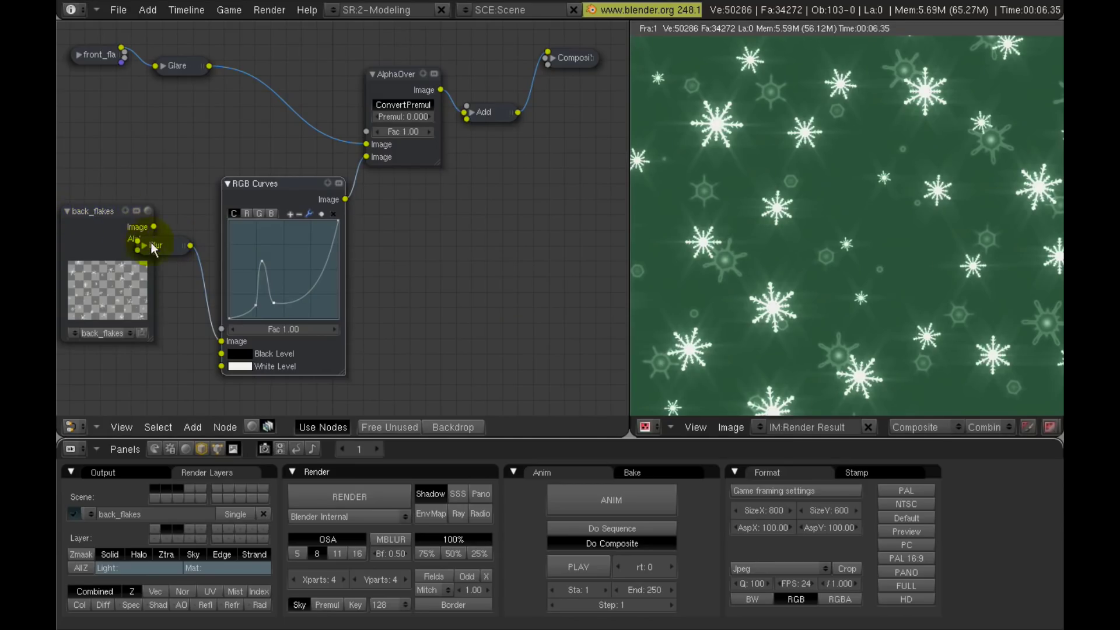
left_click(67, 210)
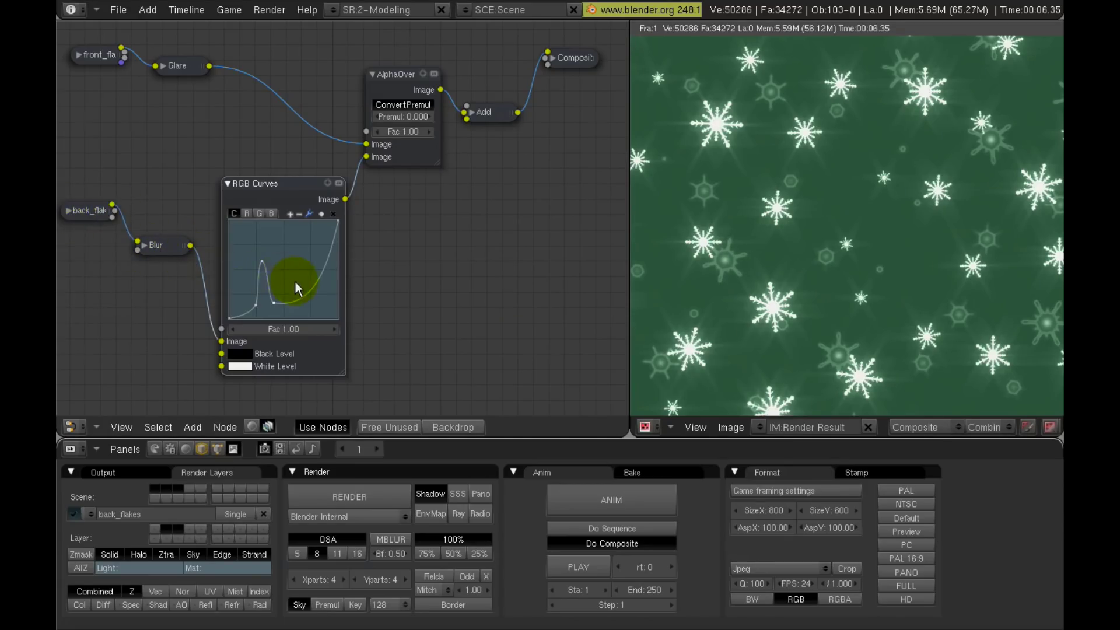
left_click_drag(311, 278, 288, 235)
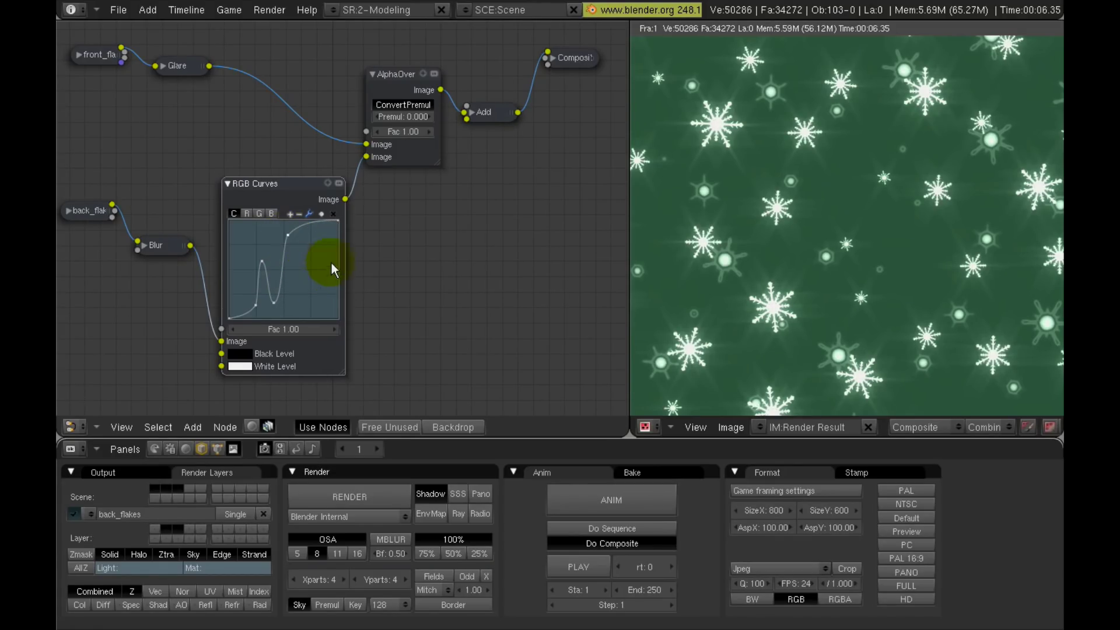
left_click_drag(289, 233, 287, 229)
Refine the RGB Curves curve by raising its peak and first point, lowering the dip, and shifting the shoulder point toward the highlights.
left_click(268, 268)
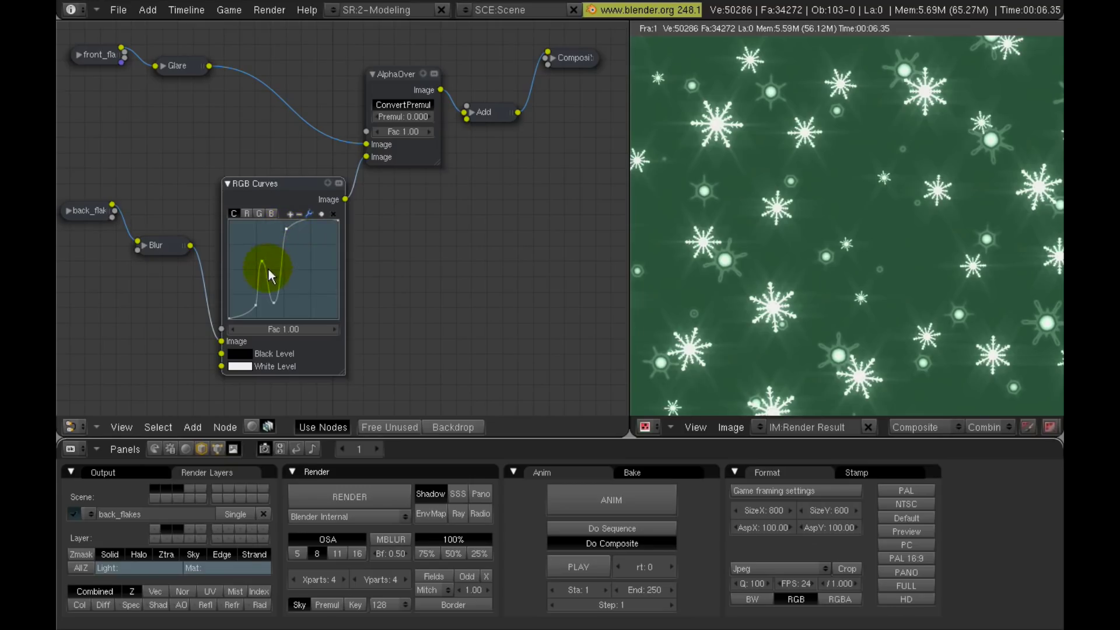
left_click(304, 300)
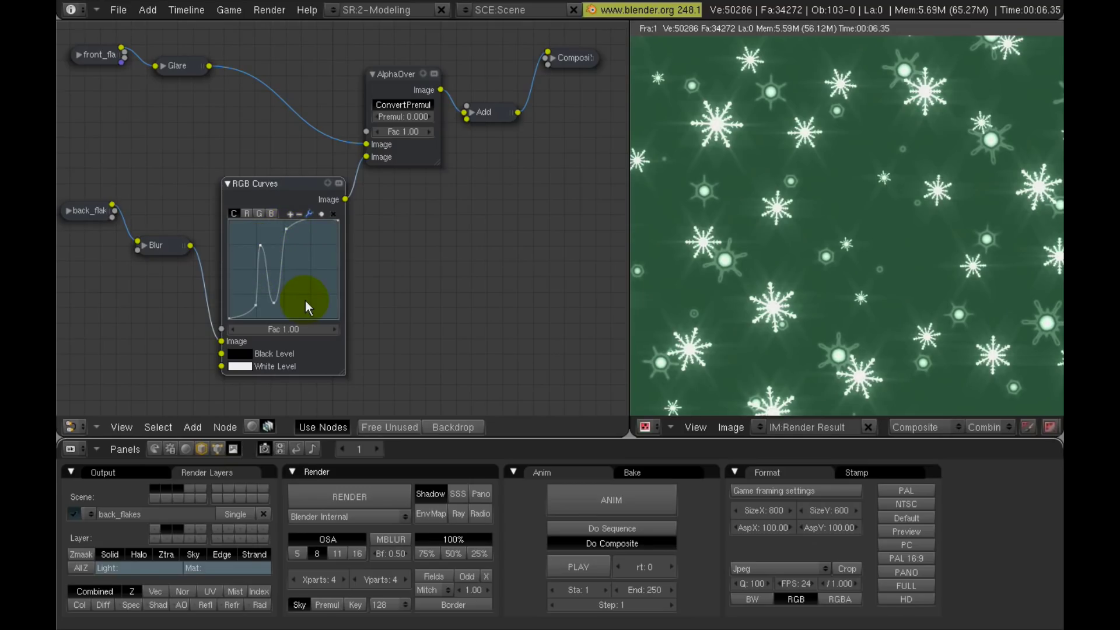
left_click_drag(282, 302, 257, 296)
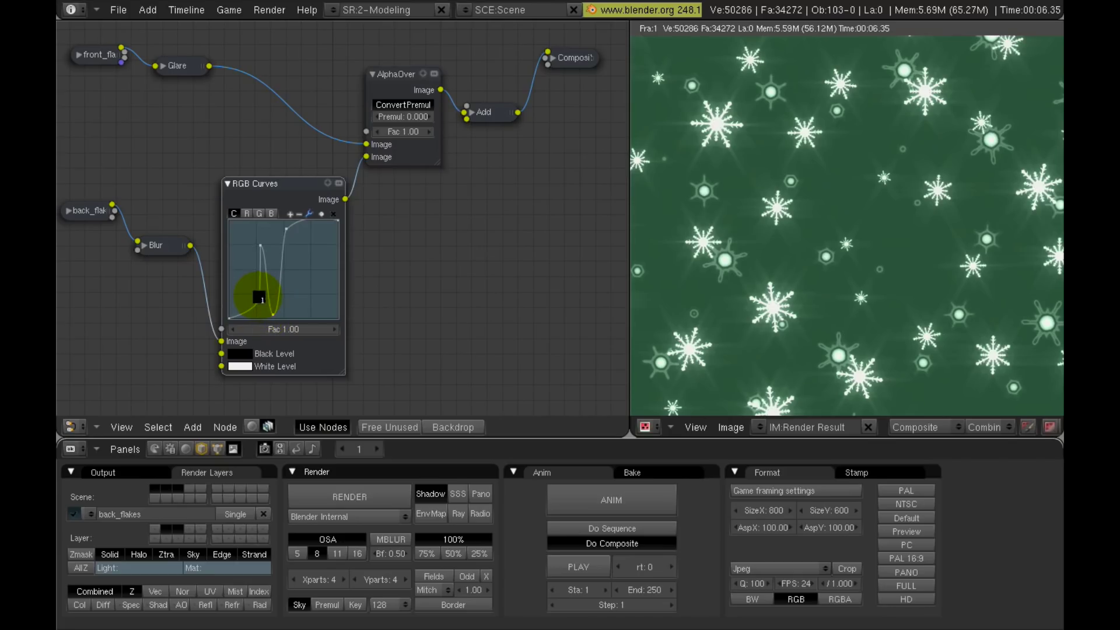
left_click_drag(258, 295, 258, 271)
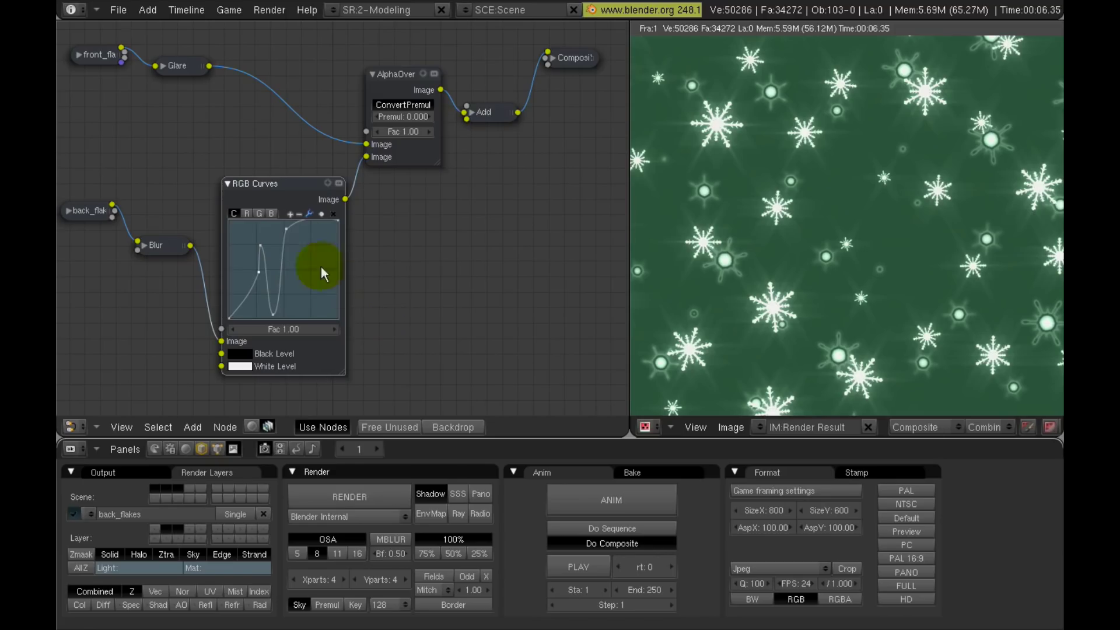
left_click_drag(288, 226, 313, 225)
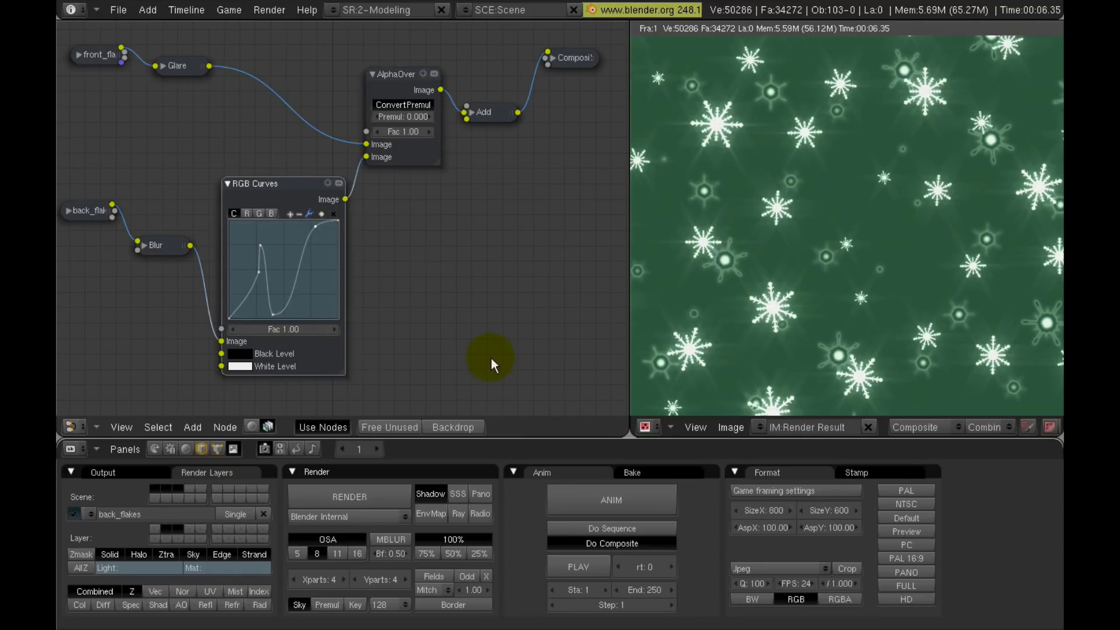
Expand the Add node and change its second image color from green to a saturated dark red.
left_click(470, 113)
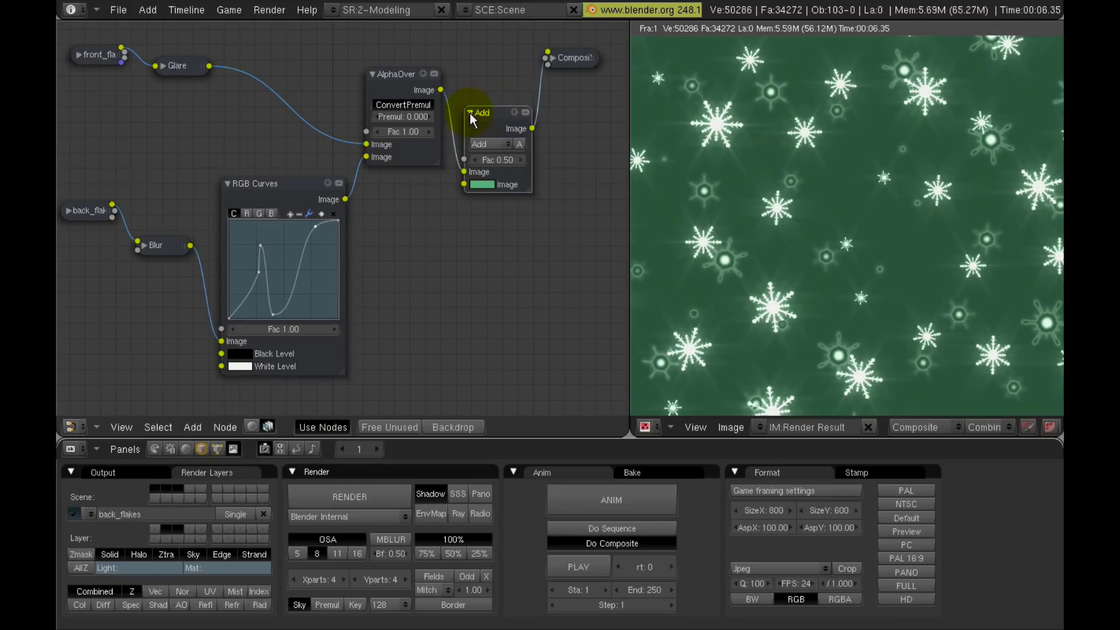
left_click(479, 184)
left_click_drag(493, 176, 467, 173)
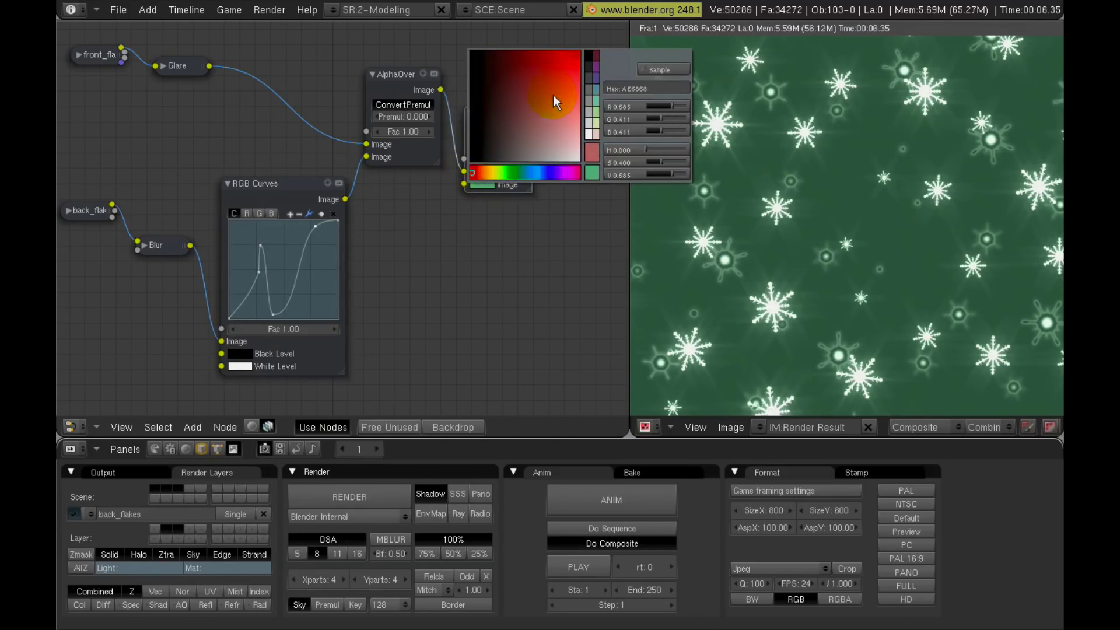
left_click_drag(553, 96, 541, 65)
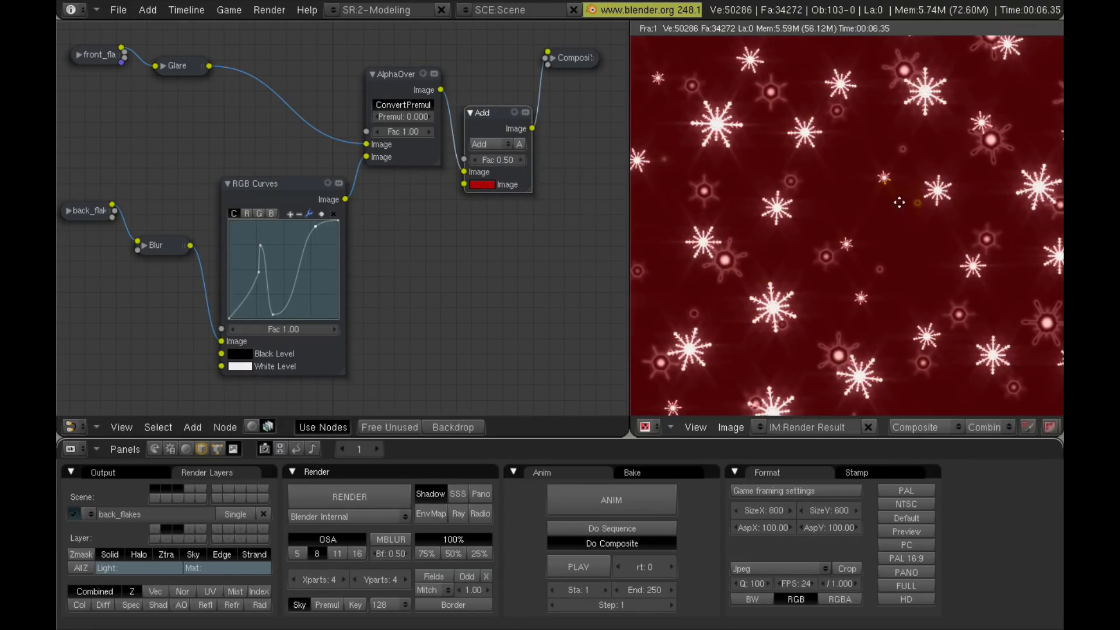
middle_click_drag(770, 216, 838, 208)
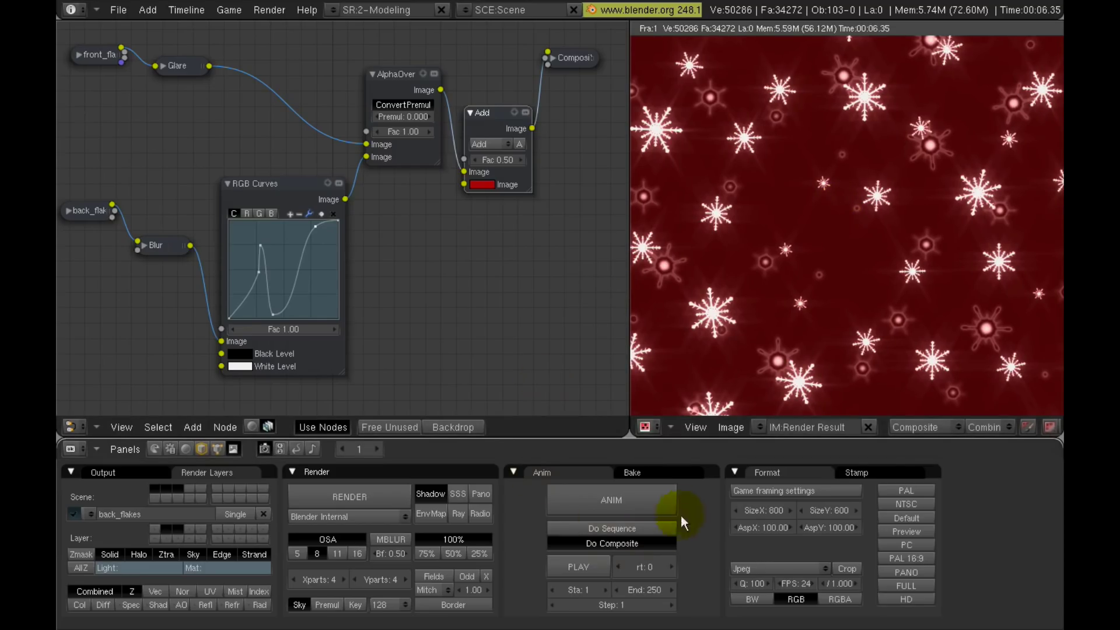
Enlarge the buttons window, split it into two side-by-side areas, and reduce the height of both.
left_click_drag(653, 446, 627, 349)
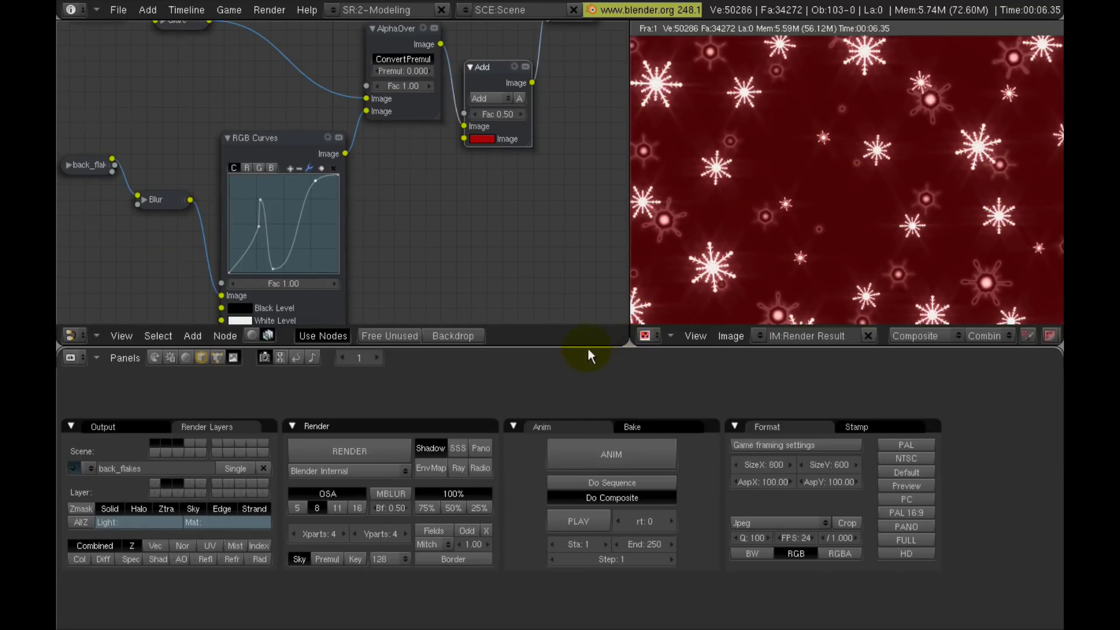
right_click(599, 346)
left_click(599, 344)
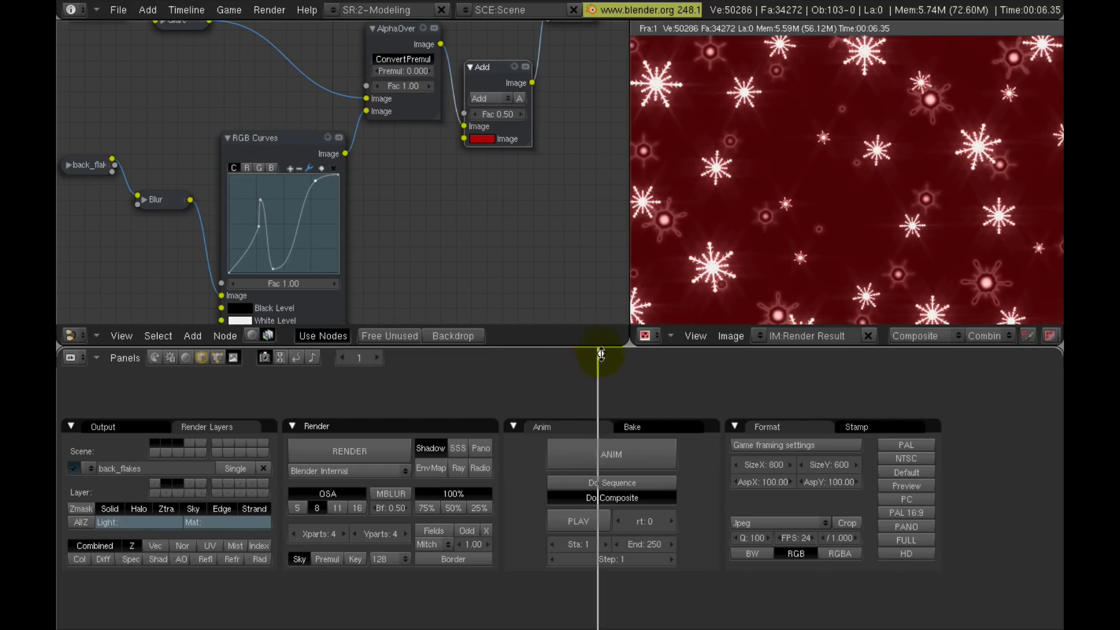
left_click(631, 373)
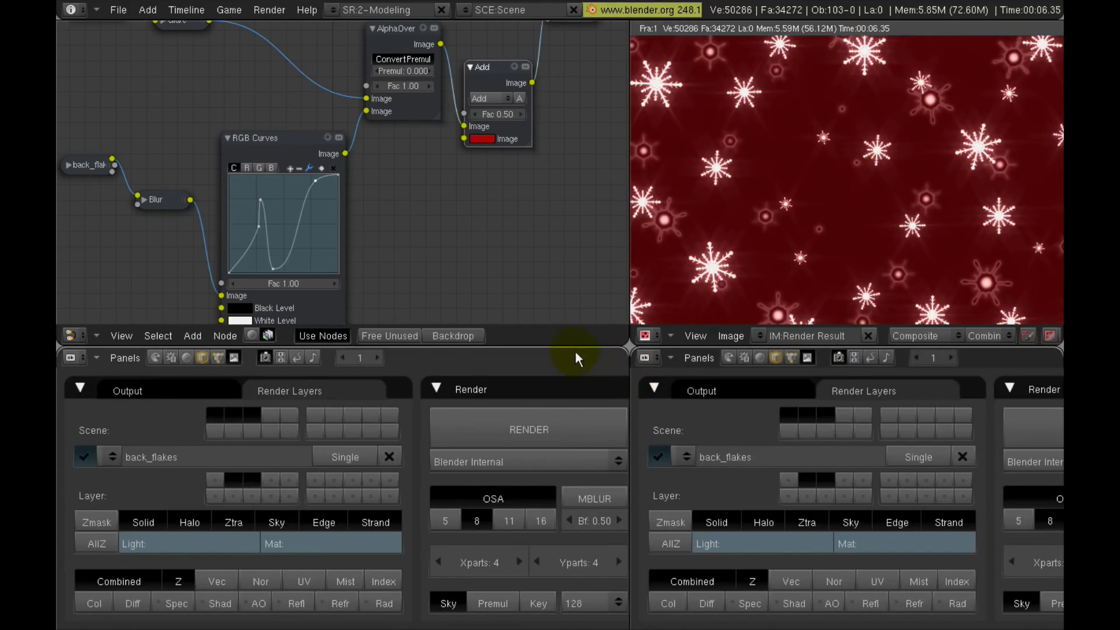
left_click_drag(575, 344, 575, 416)
Align the first buttons window's panels horizontally, and change the second one to a 3D View.
right_click(436, 549)
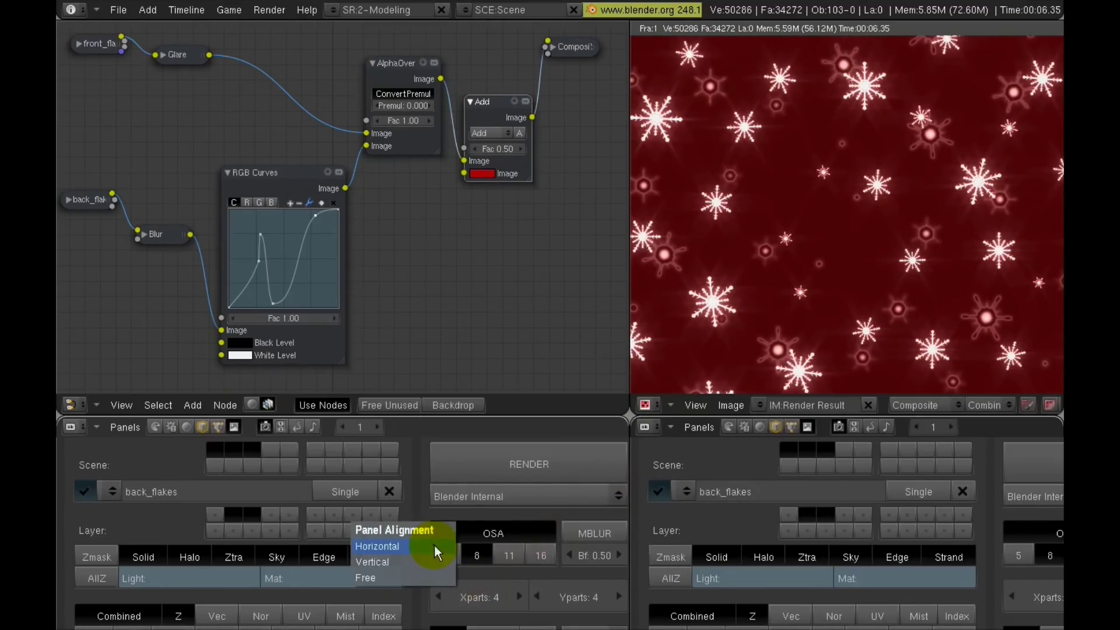
left_click(437, 547)
left_click(647, 426)
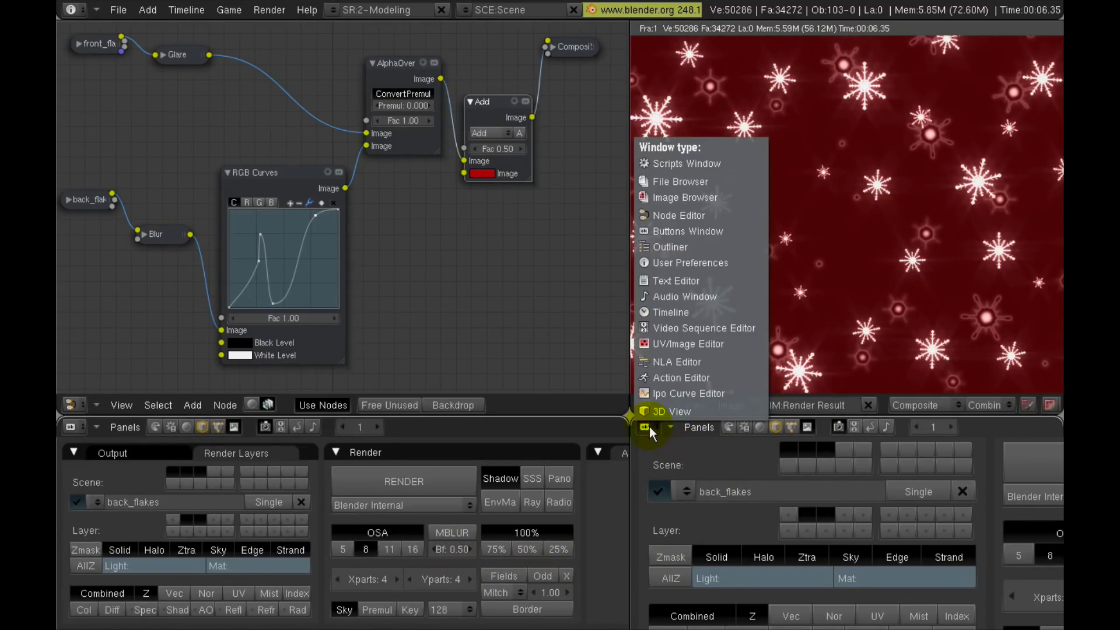
left_click(661, 416)
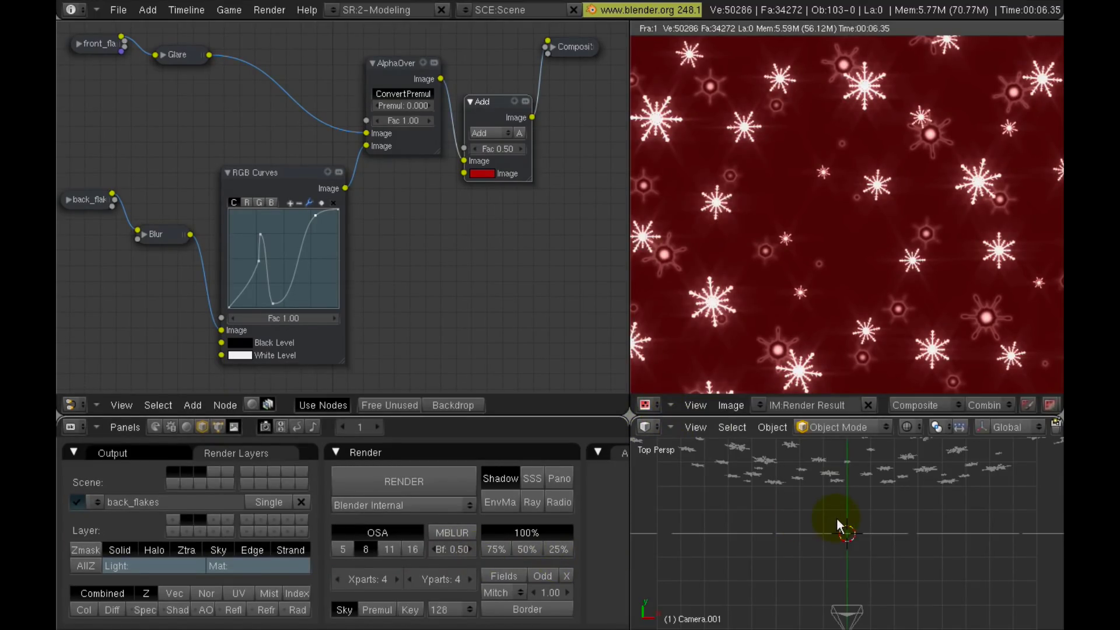
Look through the camera, move the small flake off the back flake it overlaps near the upper right, and re-render.
key("KP_0")
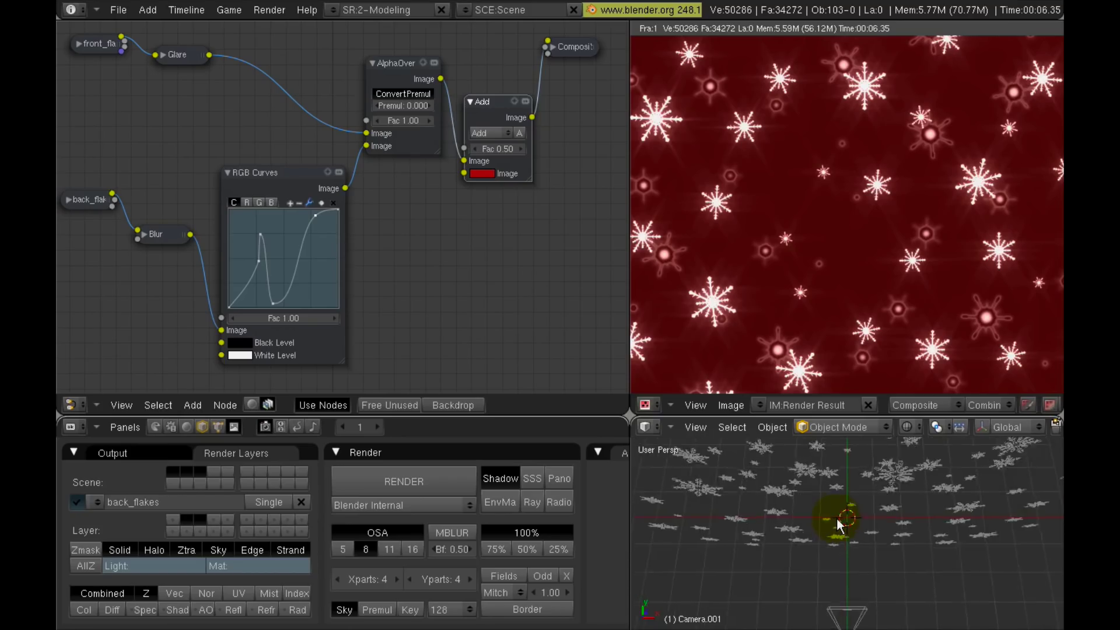
scroll(837, 516, "up", 2)
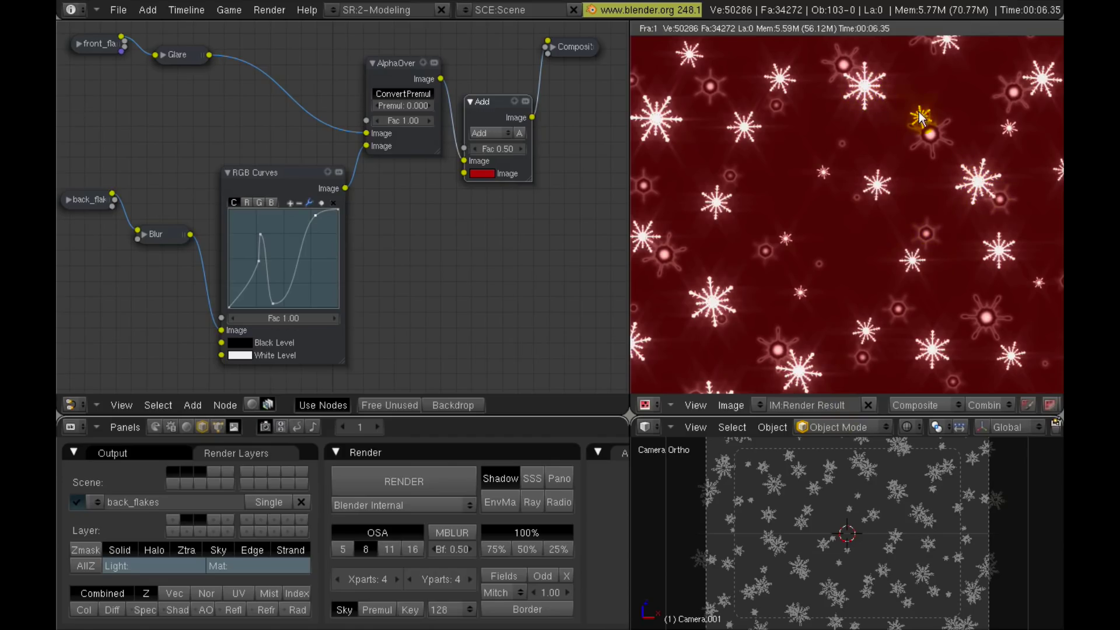
right_click(896, 485)
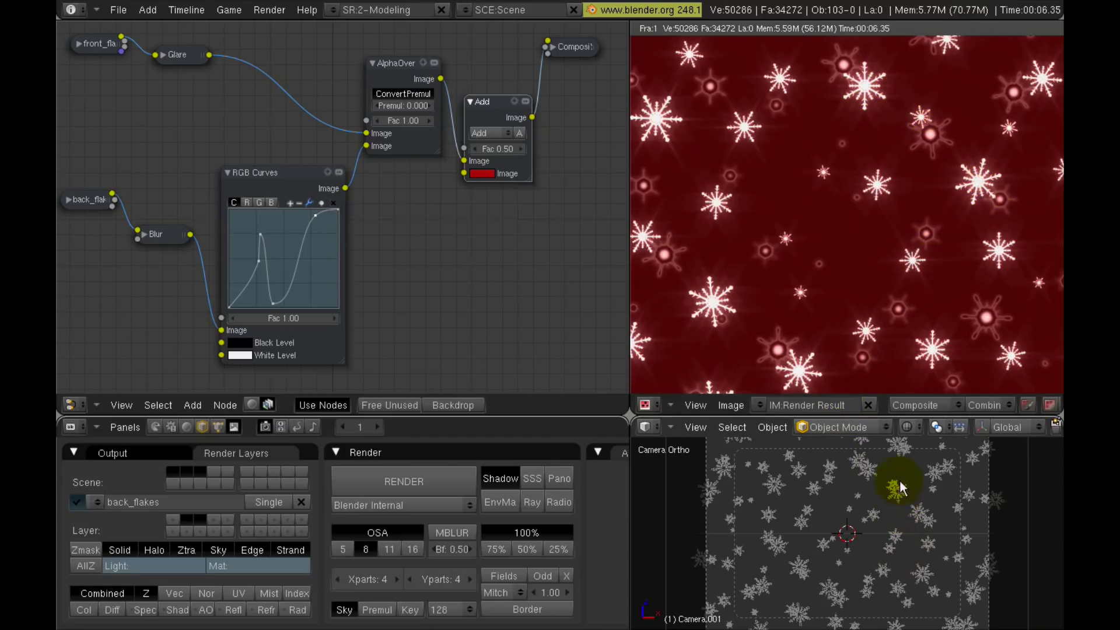
right_click(902, 479)
key("g")
left_click(904, 466)
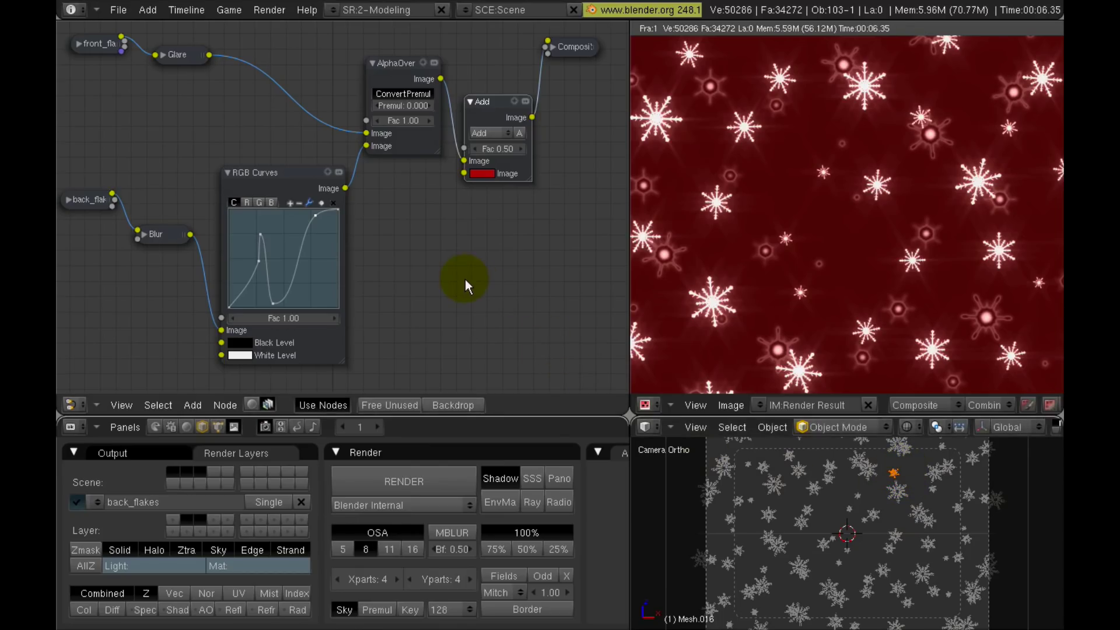
key("F12")
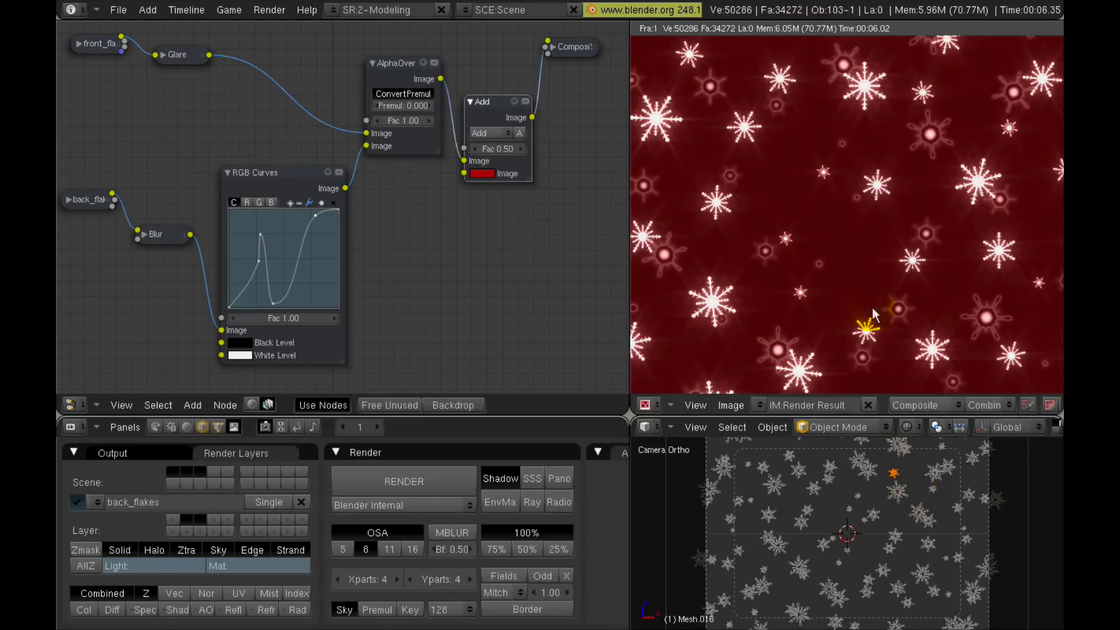
Move the large flake just right of the upper center slightly downward, away from its neighbors.
right_click(866, 473)
key("g")
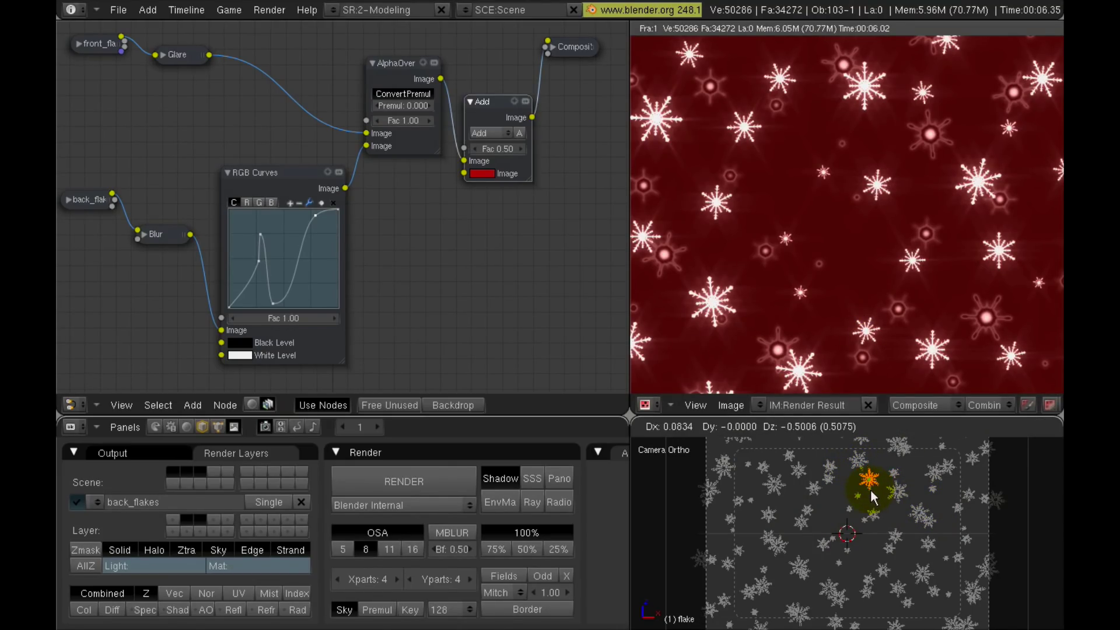
left_click(870, 489)
Maximize the 3D View and nudge overlapping flakes apart along the upper area, right edge, bottom edge and lower left.
key("ctrl+Up")
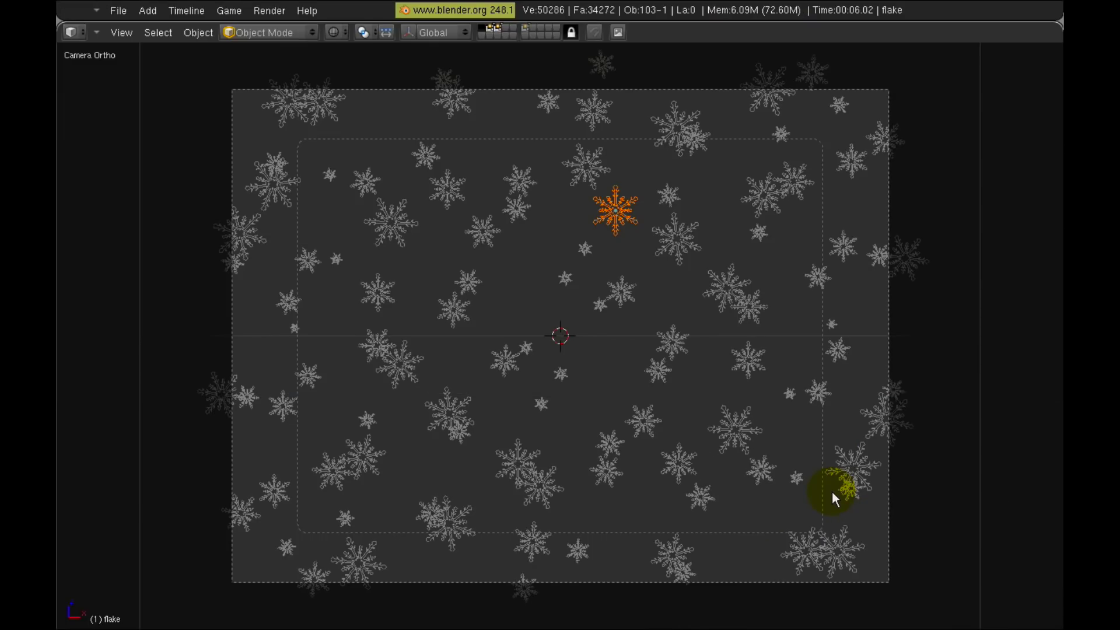
right_click_drag(742, 196, 727, 192)
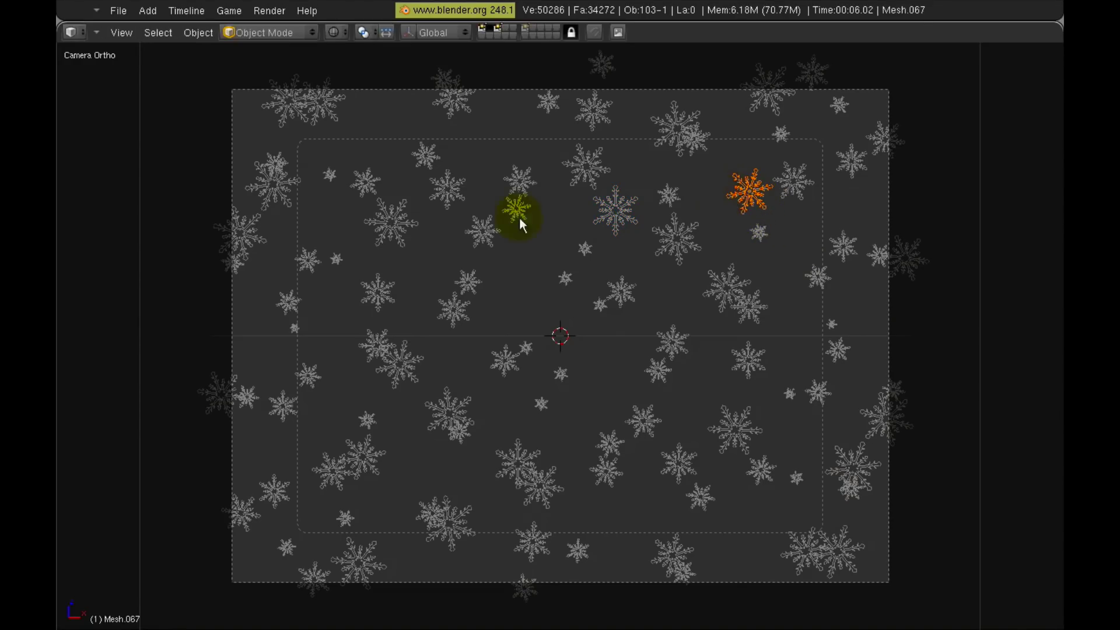
right_click_drag(518, 182, 521, 179)
right_click_drag(525, 348, 530, 345)
right_click_drag(858, 460, 852, 454)
right_click_drag(891, 394, 889, 387)
right_click(850, 489)
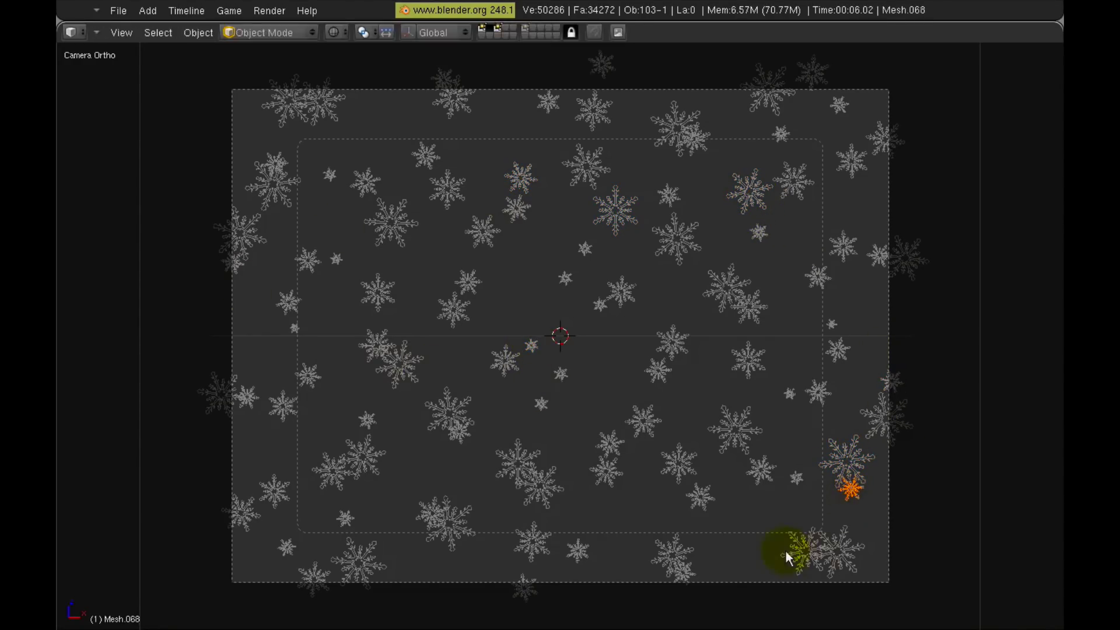
right_click_drag(790, 552, 786, 543)
right_click_drag(672, 555, 677, 546)
right_click_drag(358, 457, 361, 461)
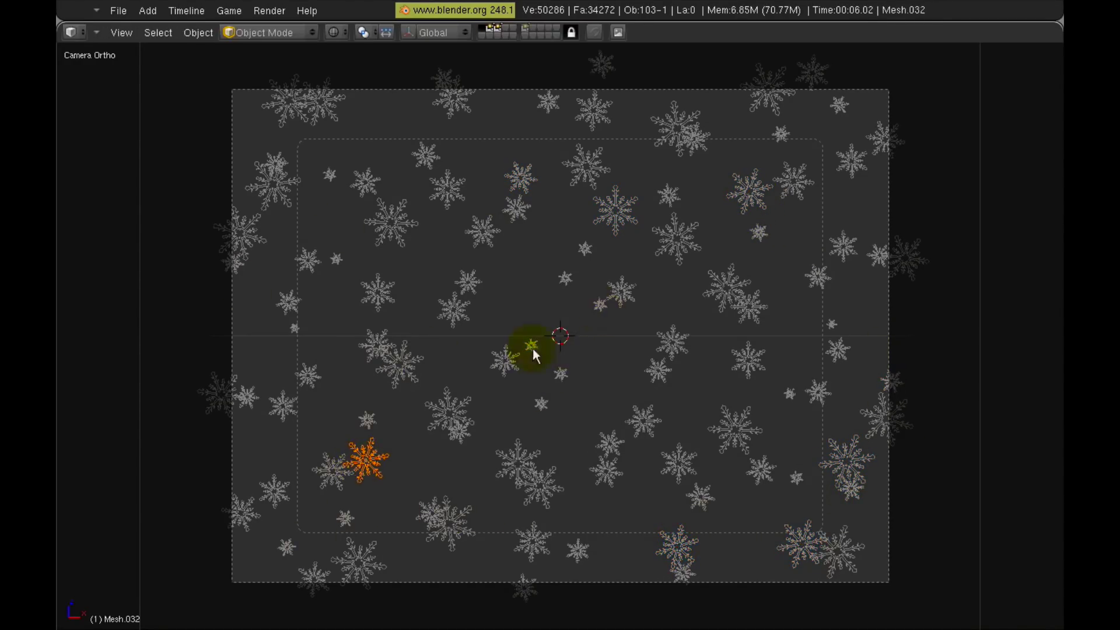
Spread out the flakes clustered around the 3D cursor and in the lower center of the camera frame.
right_click_drag(558, 373, 575, 351)
right_click_drag(558, 277, 548, 281)
right_click_drag(466, 283, 475, 284)
right_click(460, 313)
right_click_drag(470, 322, 479, 322)
right_click_drag(458, 424, 450, 444)
right_click_drag(514, 464, 517, 452)
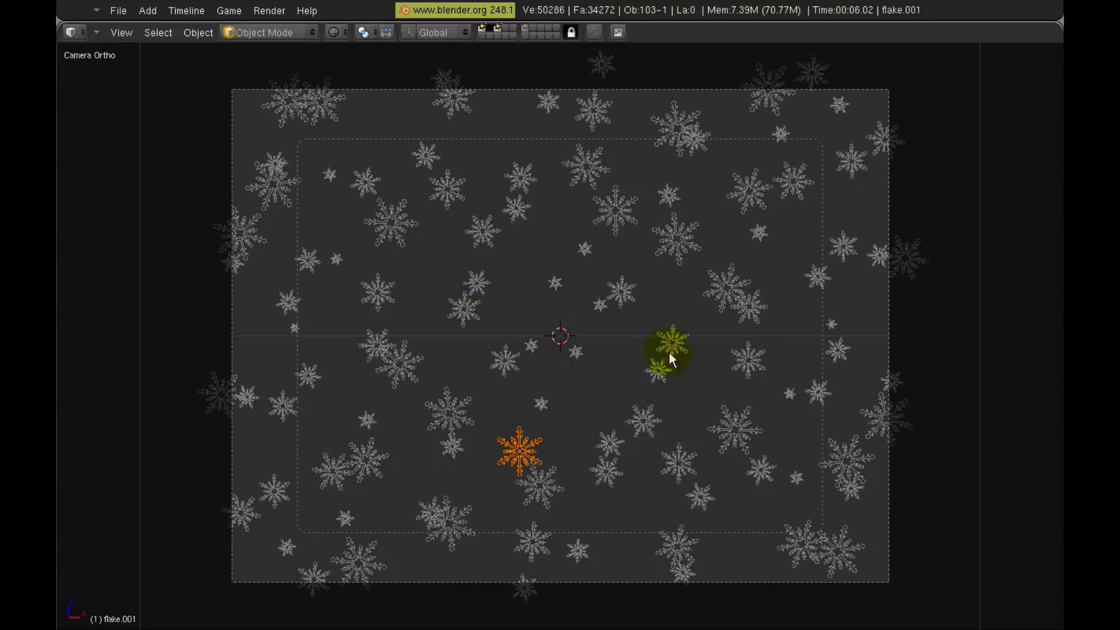
Reposition crowded flakes right of center, along the left edge, and in the upper and lower center to even the spacing.
right_click_drag(718, 291, 715, 298)
right_click_drag(528, 216, 549, 234)
right_click_drag(251, 384, 259, 366)
right_click_drag(235, 275, 235, 293)
mouse_move(286, 303)
right_mouse_down()
mouse_move(272, 308)
mouse_move(288, 319)
right_mouse_up()
right_click_drag(609, 433, 603, 408)
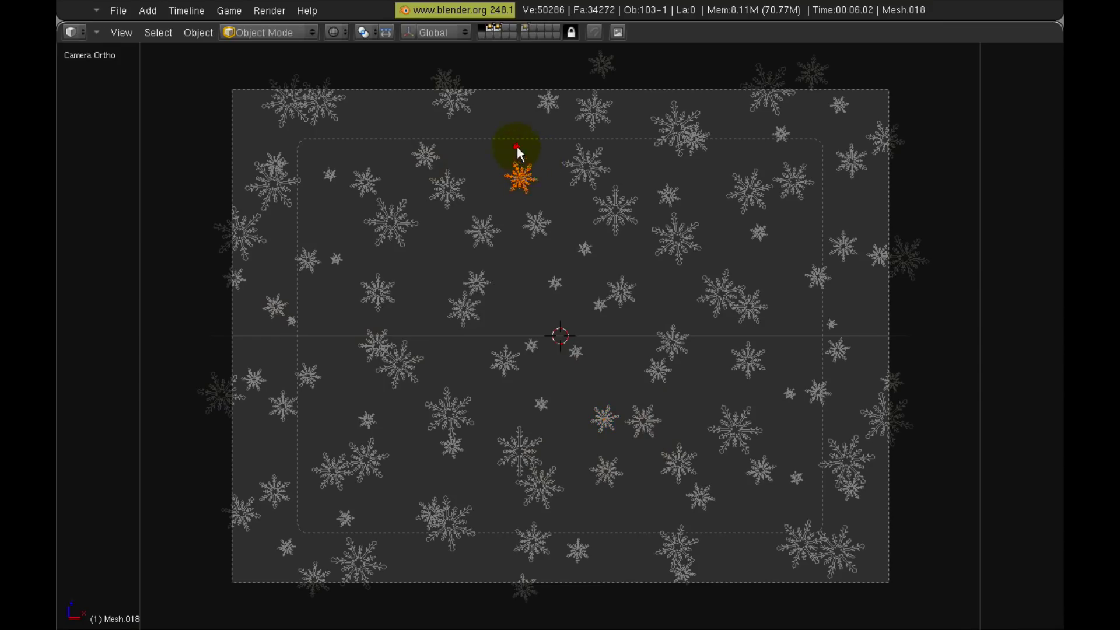
right_click_drag(517, 146, 518, 167)
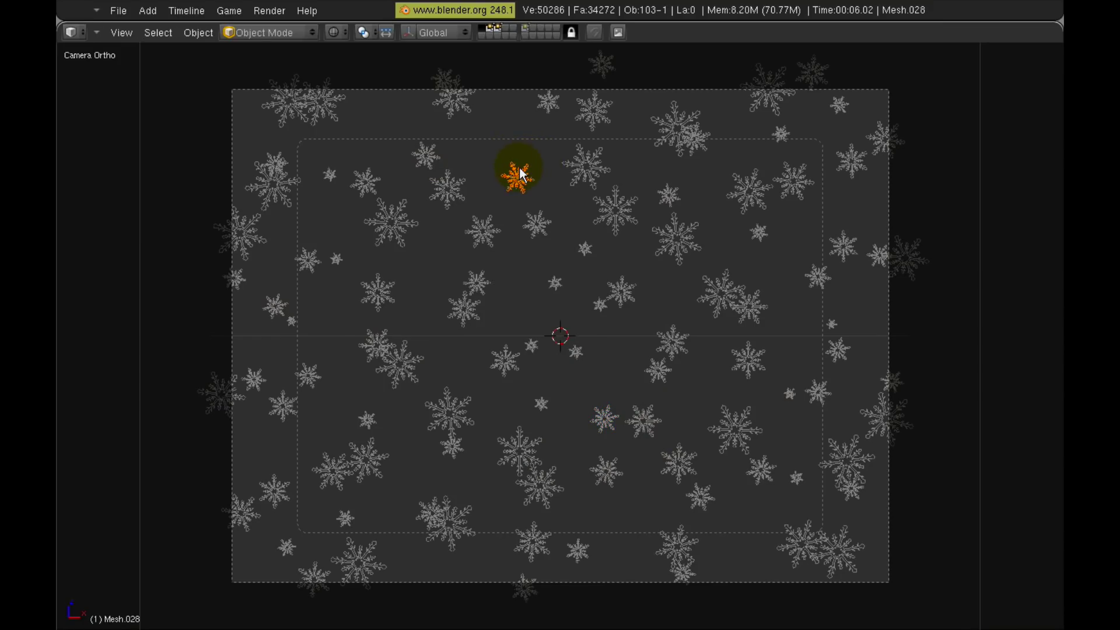
Duplicate the selected upper-center flake into the gap above it, then scale the copy down and rotate it.
key("shift+d")
left_click(507, 137)
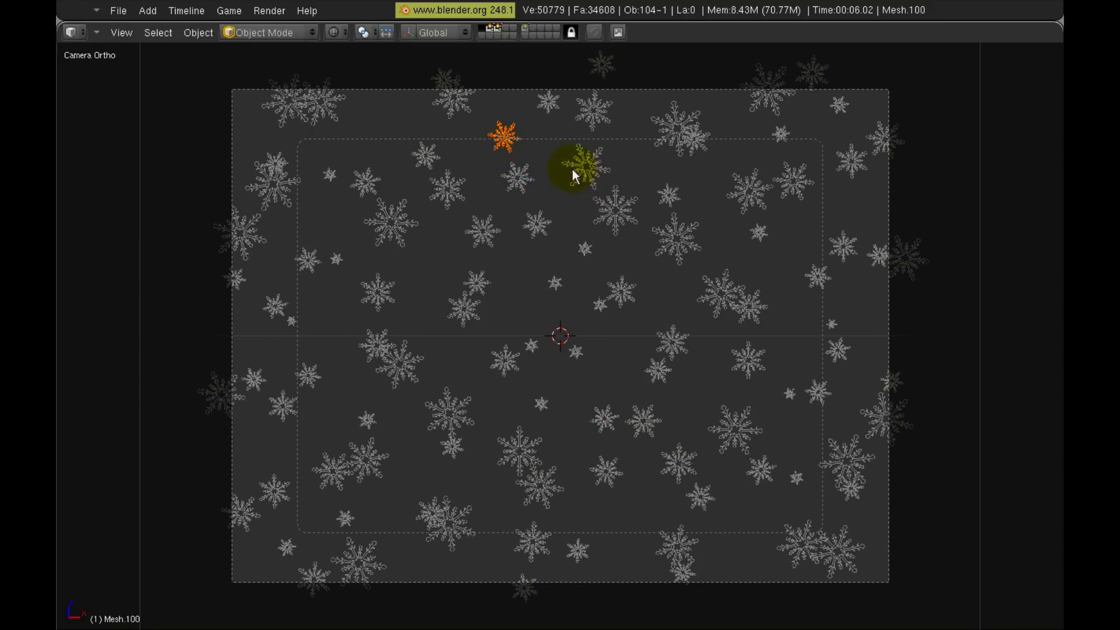
key("s")
left_click(542, 159)
key("r")
left_click(553, 170)
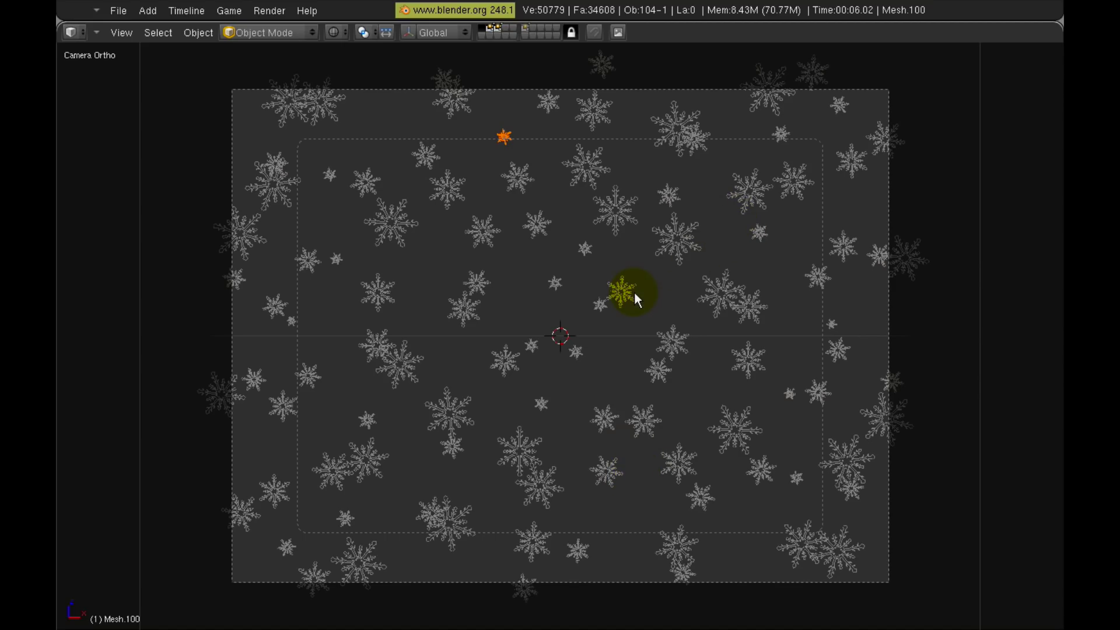
Deselect all flakes, restore the split-window layout and render the rearranged snowflake pattern.
key("a")
key("ctrl+Up")
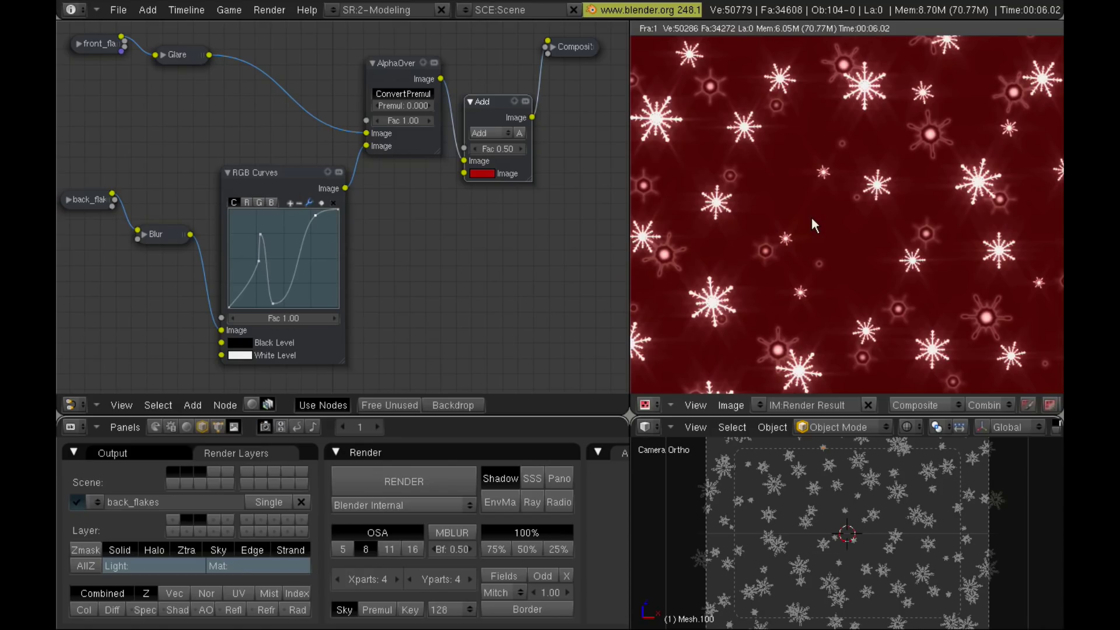
key("ctrl+Up")
key("F12")
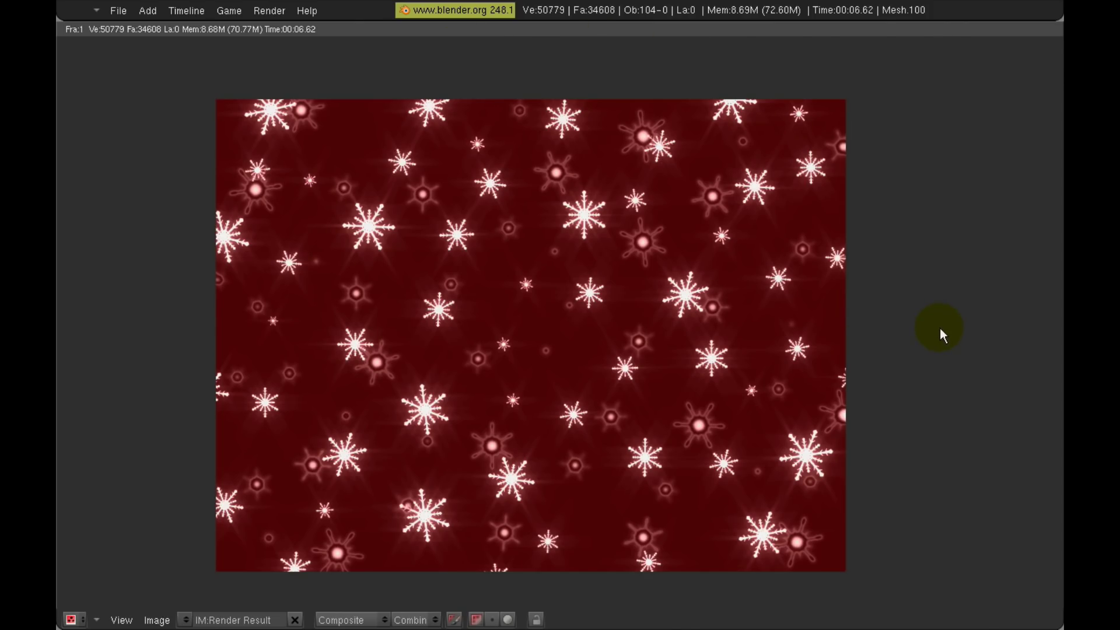
key("Escape")
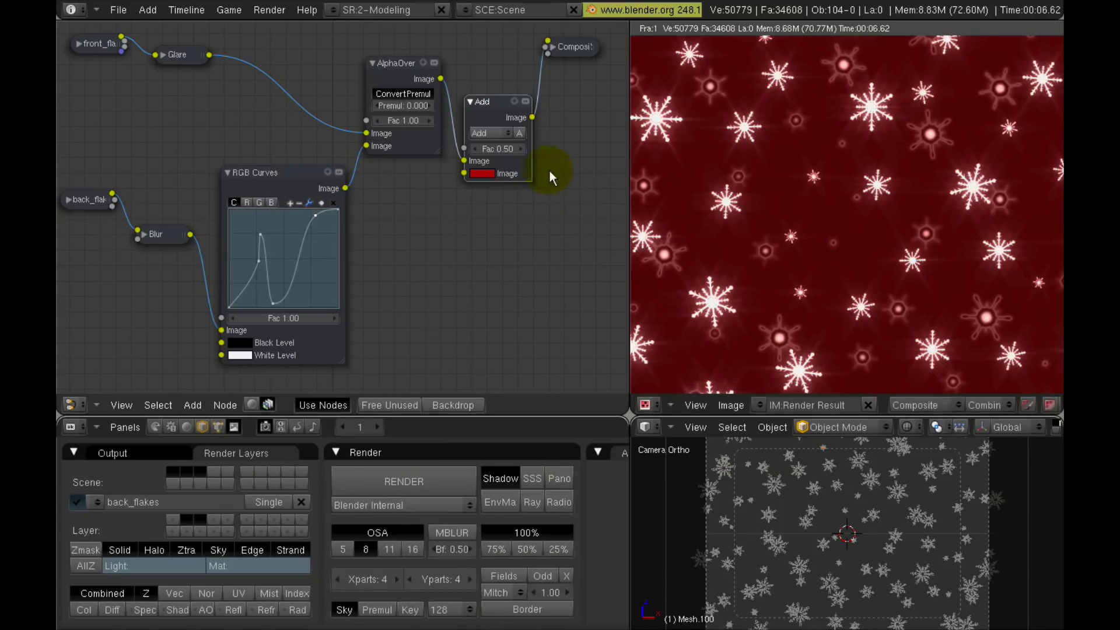
Widen and maximize the node editor, and expand the front_flakes and back_flakes nodes, moving both away from the rest of the tree.
left_click_drag(630, 170, 956, 186)
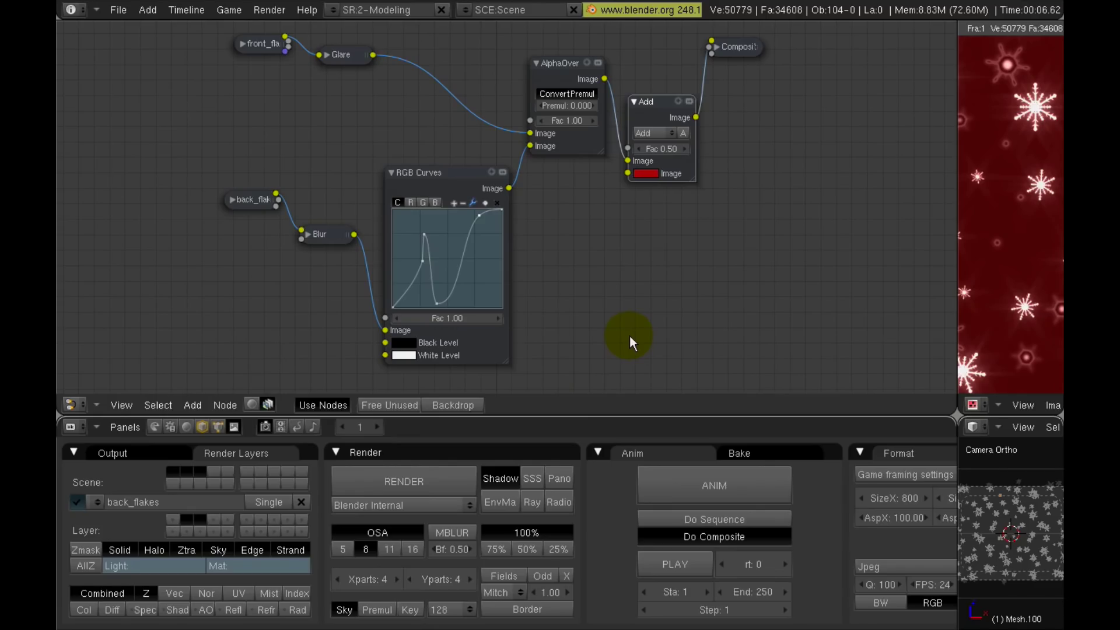
key("ctrl+Up")
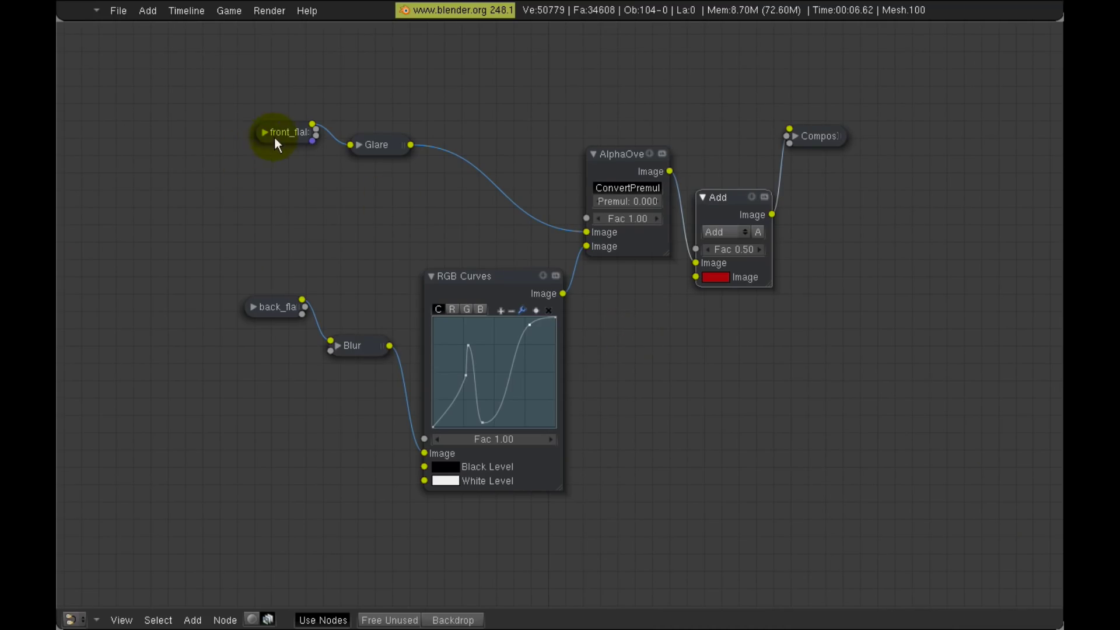
left_click_drag(274, 140, 124, 66)
left_click(131, 69)
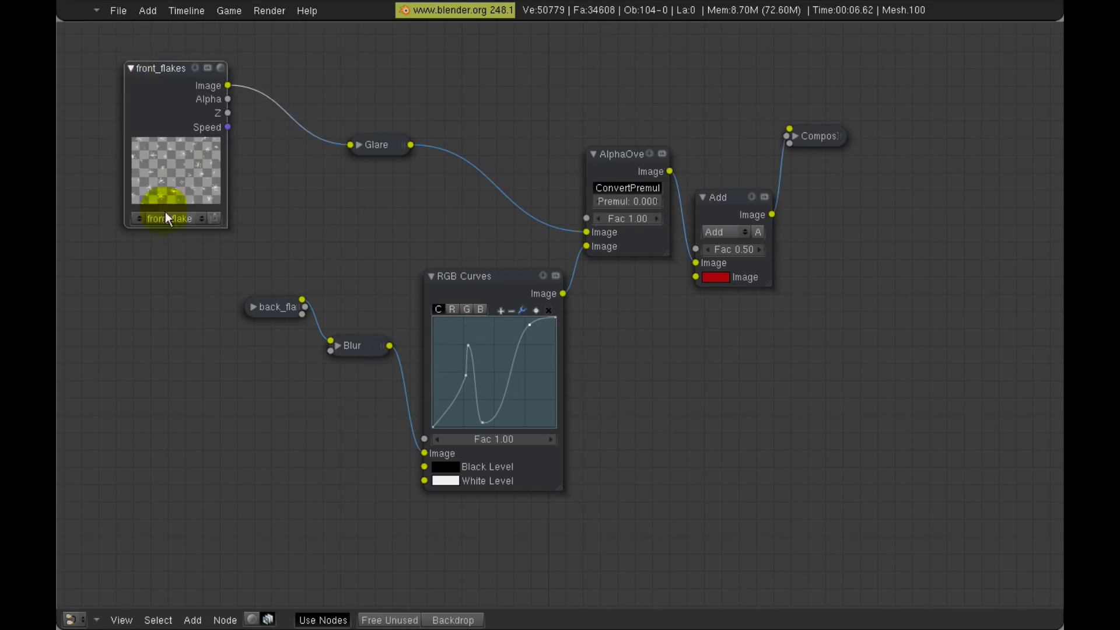
left_click(253, 305)
left_click_drag(253, 306, 99, 285)
Expand the Blur and Glare nodes and place each beside the render layer node feeding it.
left_click(338, 346)
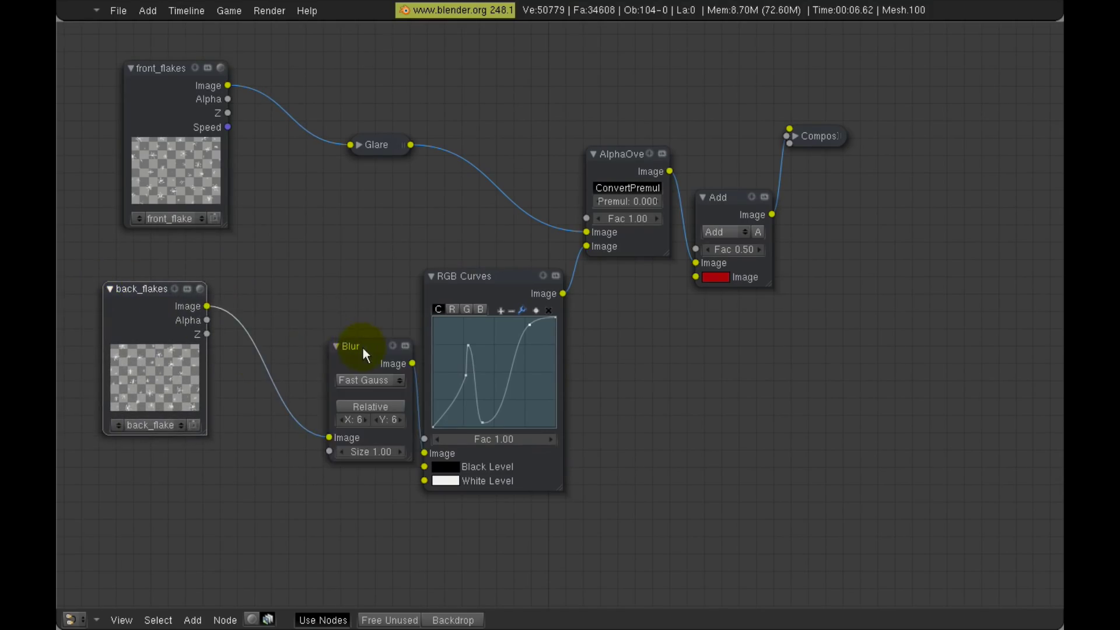
left_click_drag(363, 347, 275, 319)
left_click(363, 145)
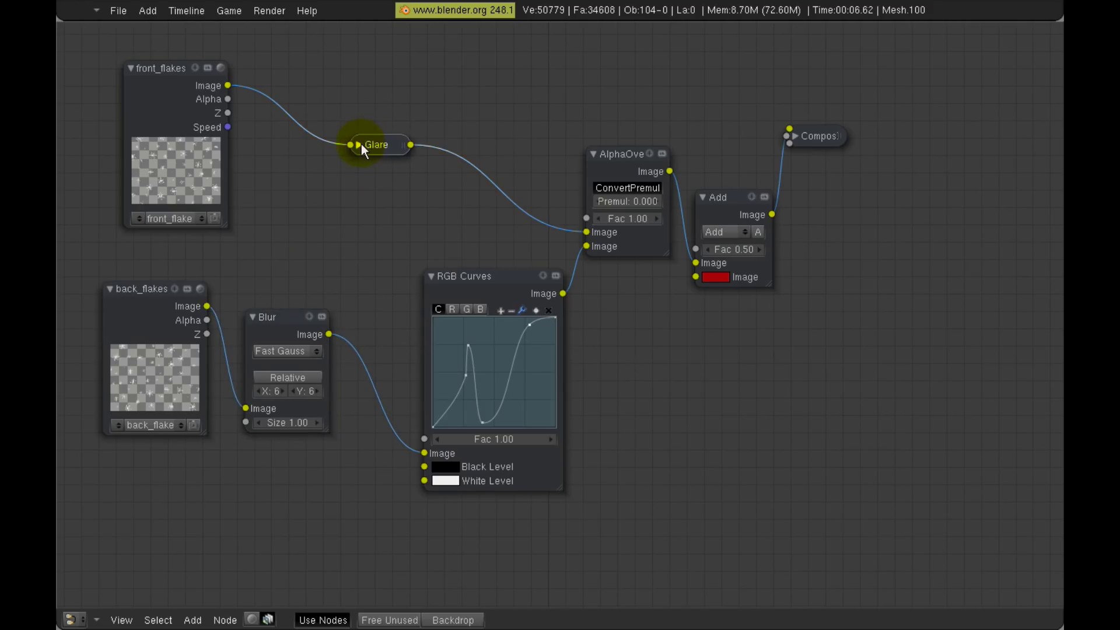
left_click(357, 144)
left_click_drag(380, 148, 310, 86)
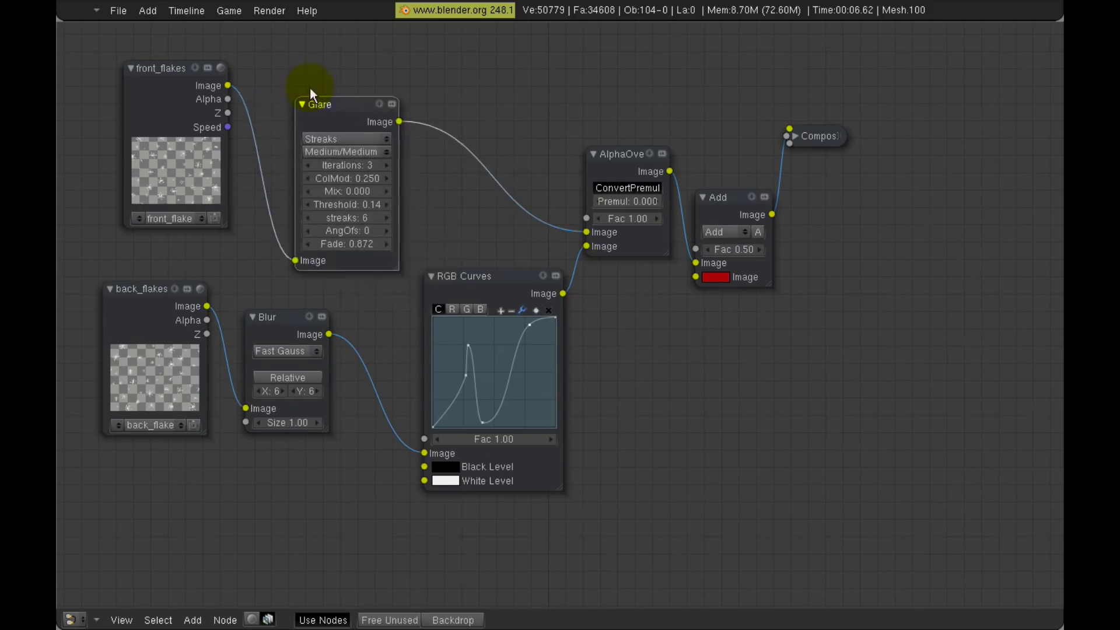
Spread out the RGB Curves, AlphaOver, Add, Composite and back_flakes nodes so that the node chain reads clearly.
left_click_drag(476, 291, 436, 302)
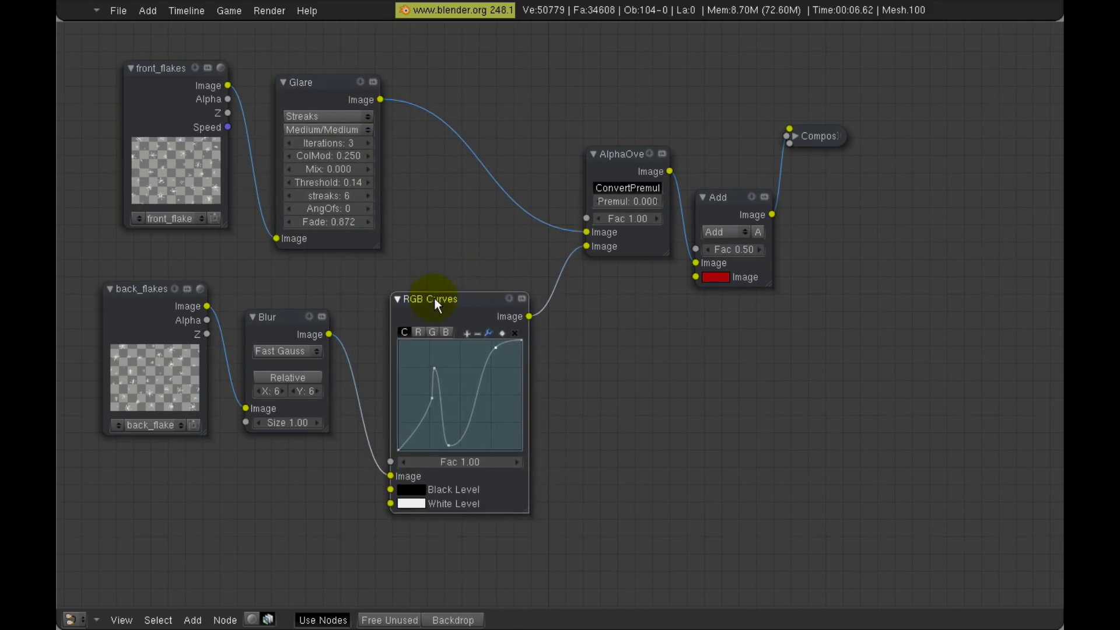
left_click_drag(614, 163, 605, 162)
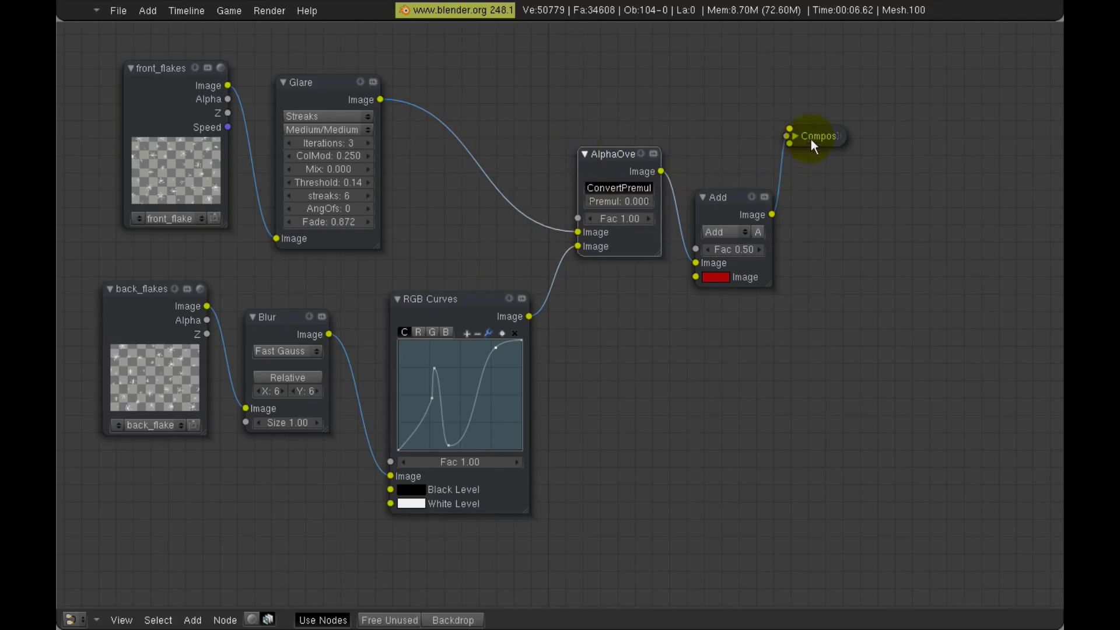
left_click_drag(814, 145, 969, 117)
left_click_drag(724, 206, 812, 171)
left_click_drag(634, 193, 664, 235)
left_click_drag(178, 296, 134, 334)
left_click_drag(428, 316, 420, 338)
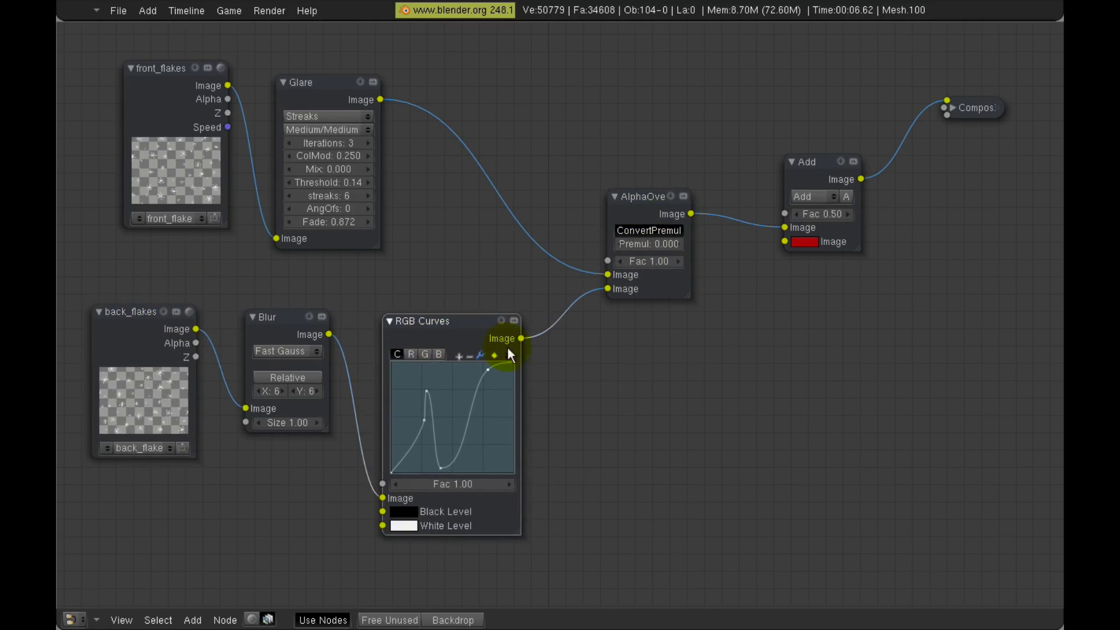
left_click_drag(644, 192, 647, 184)
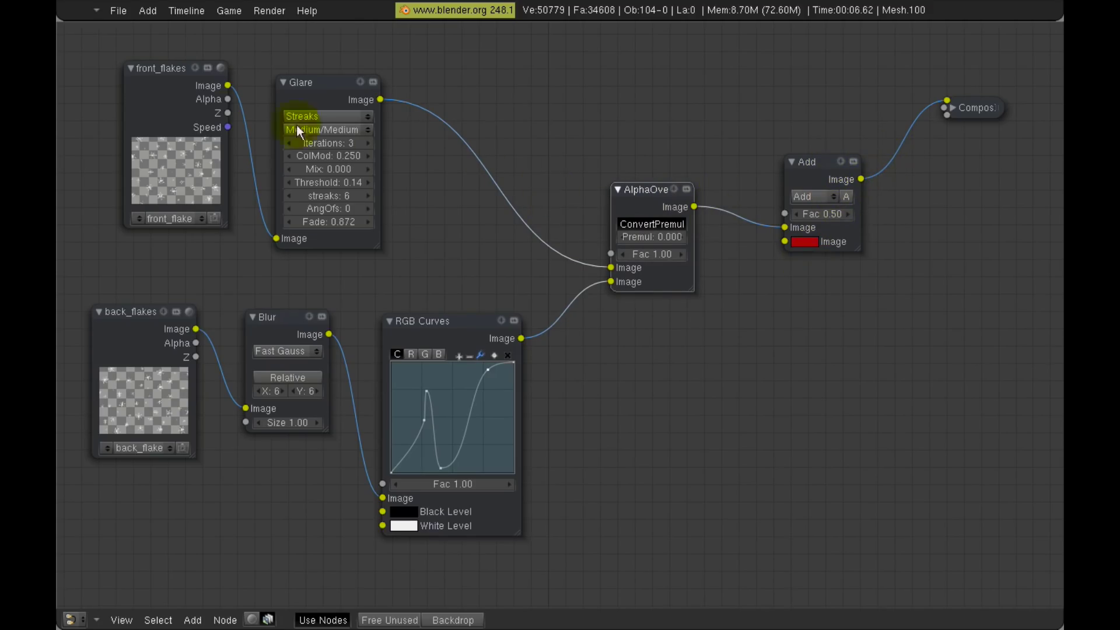
Add a Viewer node fed by the front_flakes image and place it above the Composite node.
left_click(162, 69)
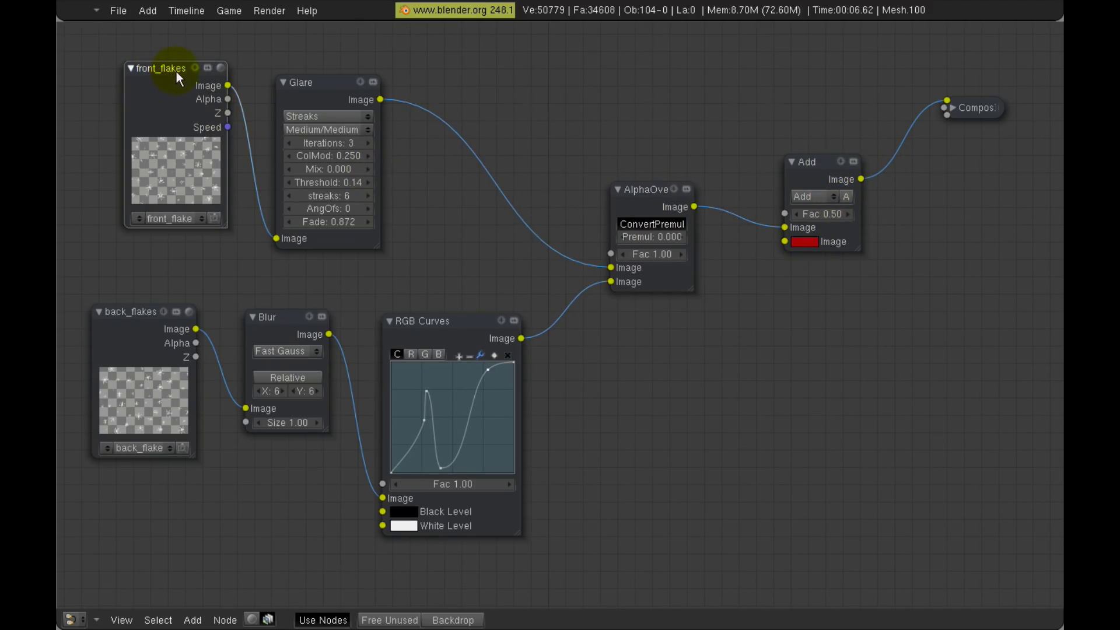
key("space")
mouse_move(261, 84)
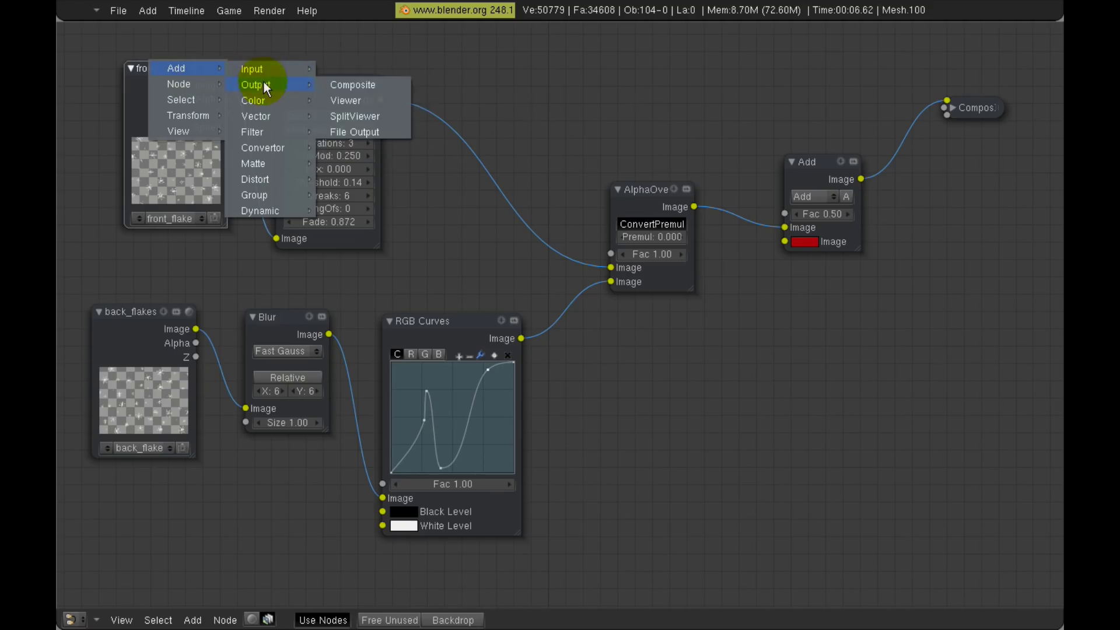
left_click(365, 99)
left_click(182, 37)
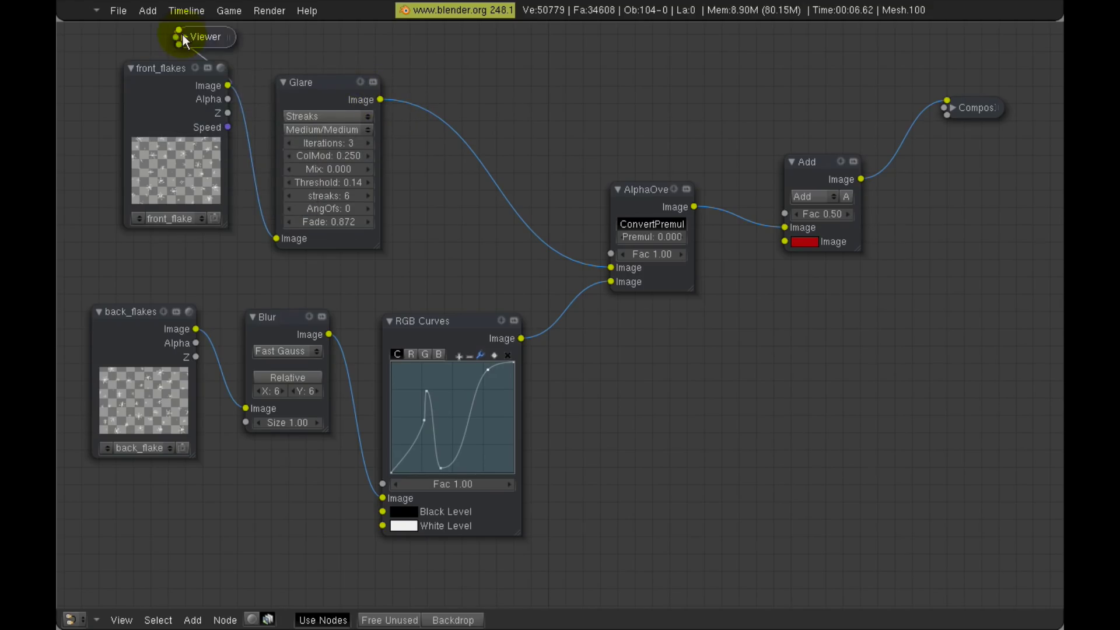
left_click_drag(185, 36, 879, 37)
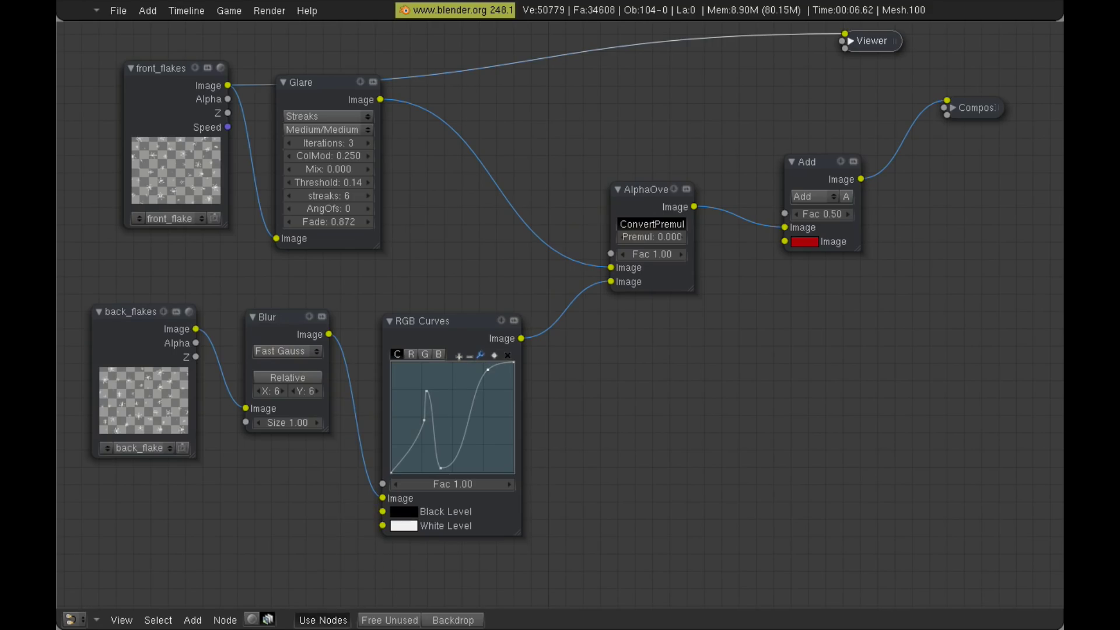
Enable the node editor backdrop and shift the previewed image away from the front_flakes, back_flakes, Glare and Blur nodes.
left_click(459, 621)
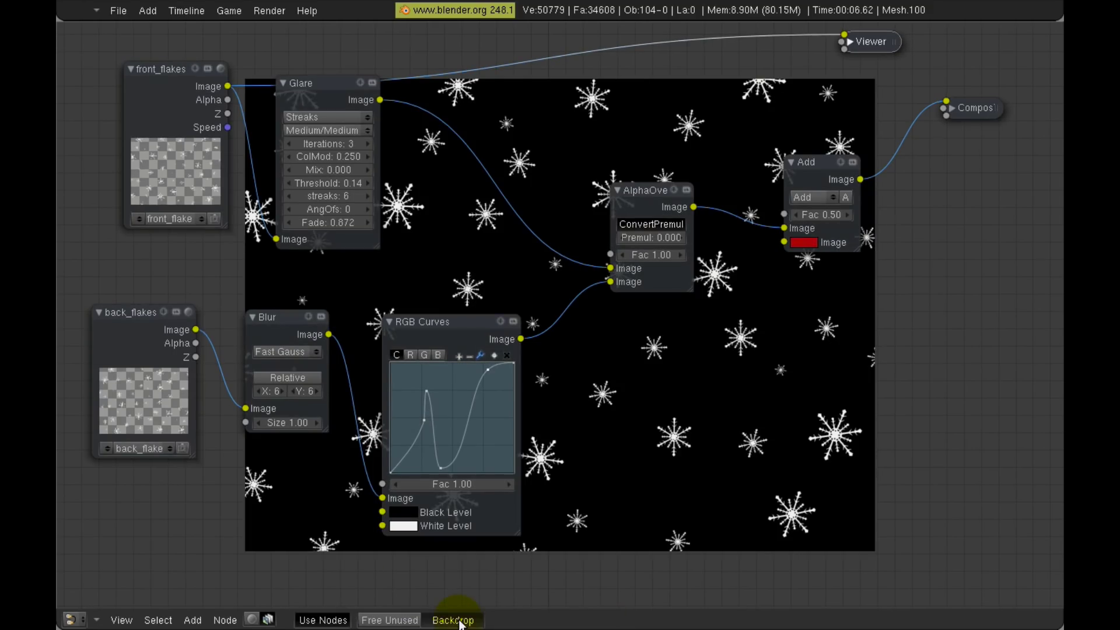
middle_click_drag(690, 374, 721, 396)
middle_click_drag(627, 374, 688, 400, "shift")
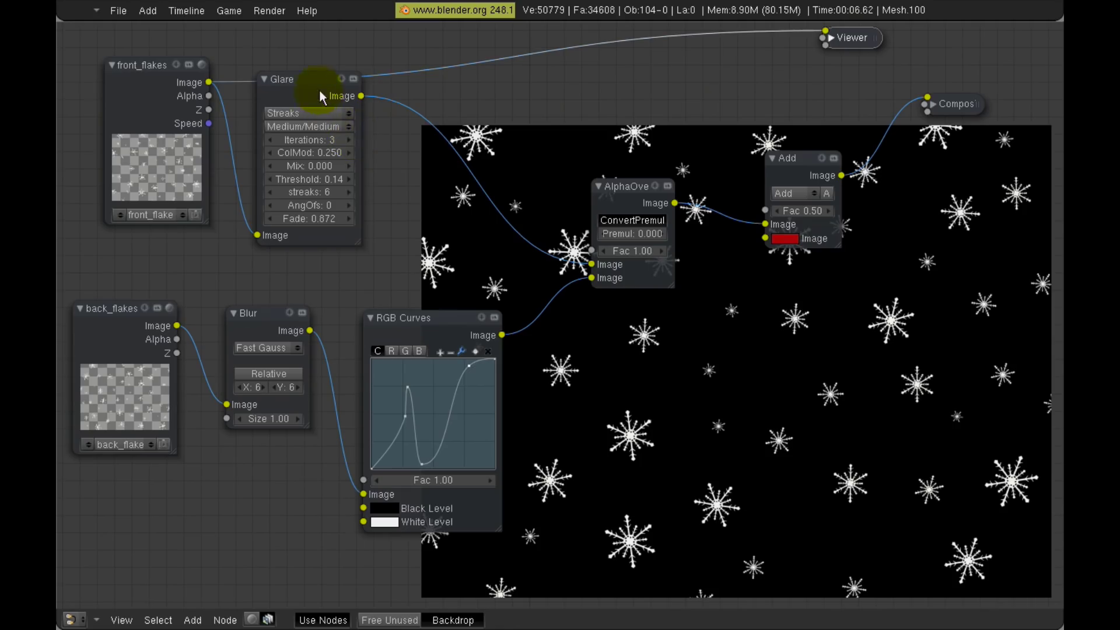
Preview the Glare, Blur and Add node outputs on the backdrop through the Viewer.
left_click(290, 79)
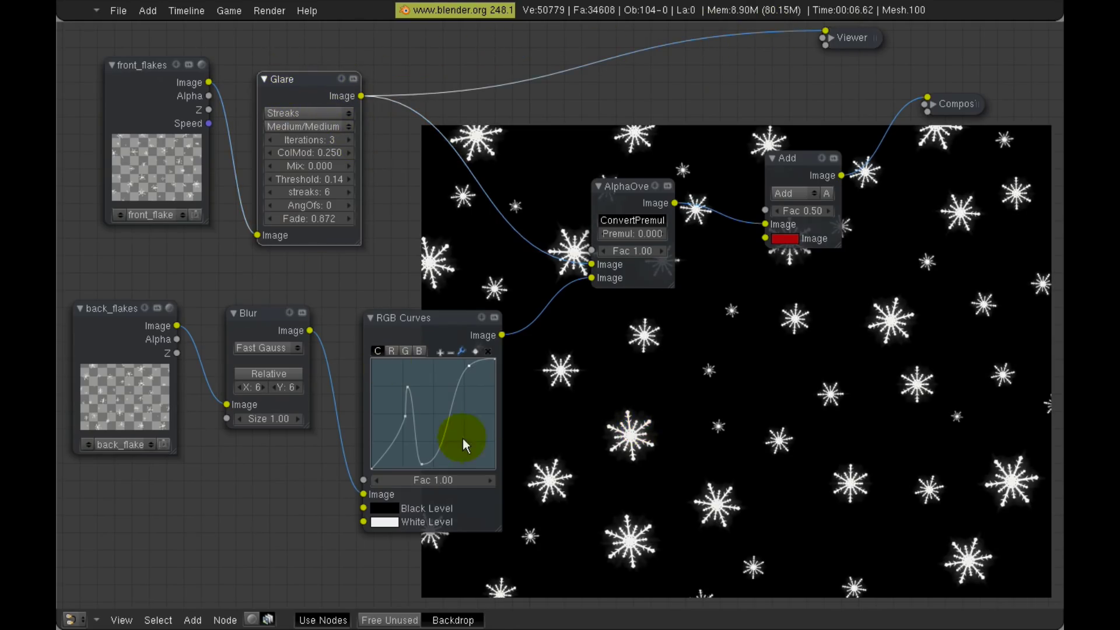
left_click(266, 315)
left_click(382, 423)
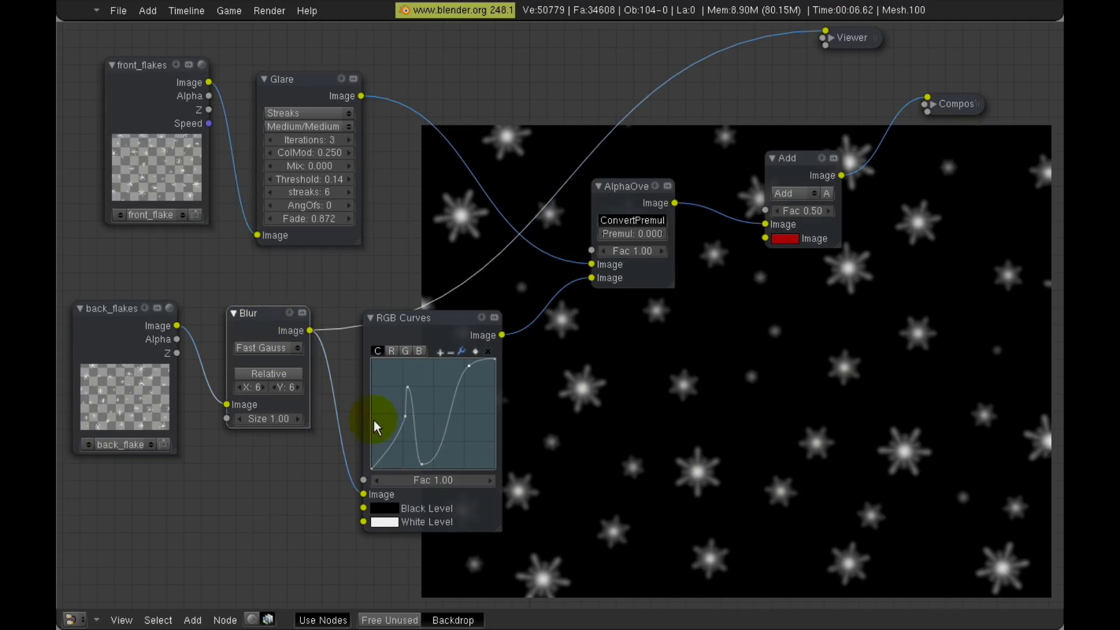
left_click(788, 158)
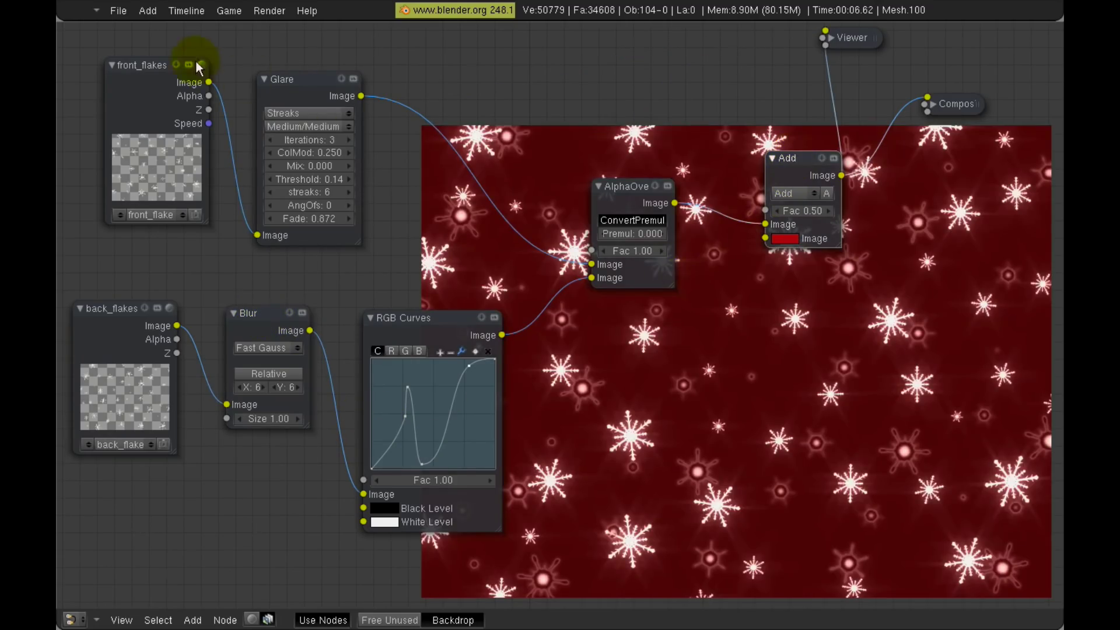
Preview each stage in turn through the Viewer: front_flakes, Glare, back_flakes, Blur, RGB Curves, AlphaOver and Add.
left_click(140, 66)
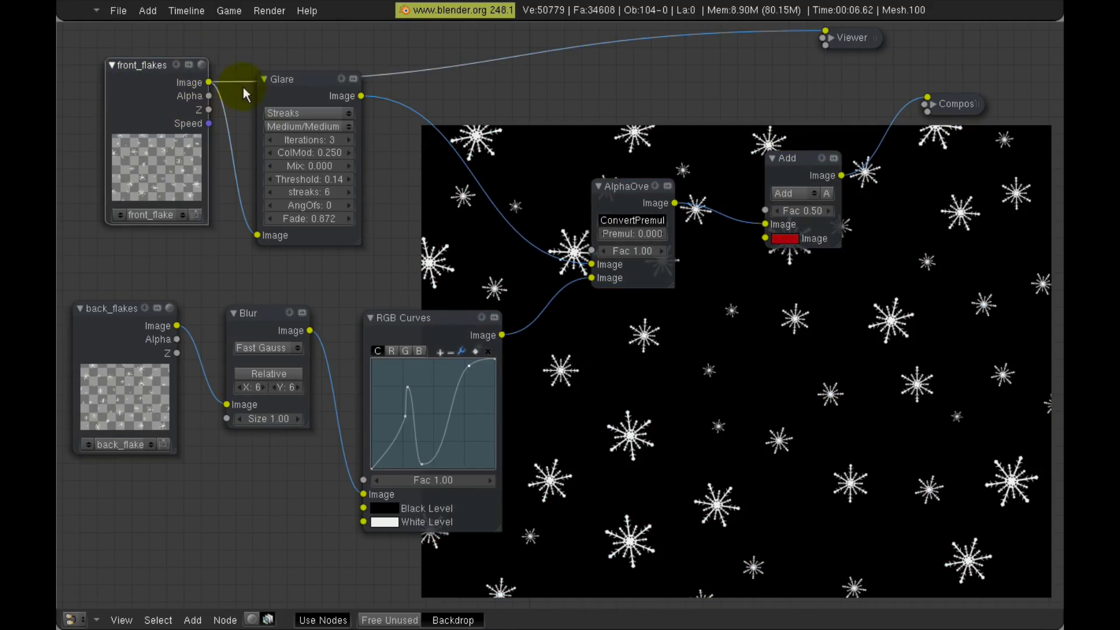
left_click(285, 77)
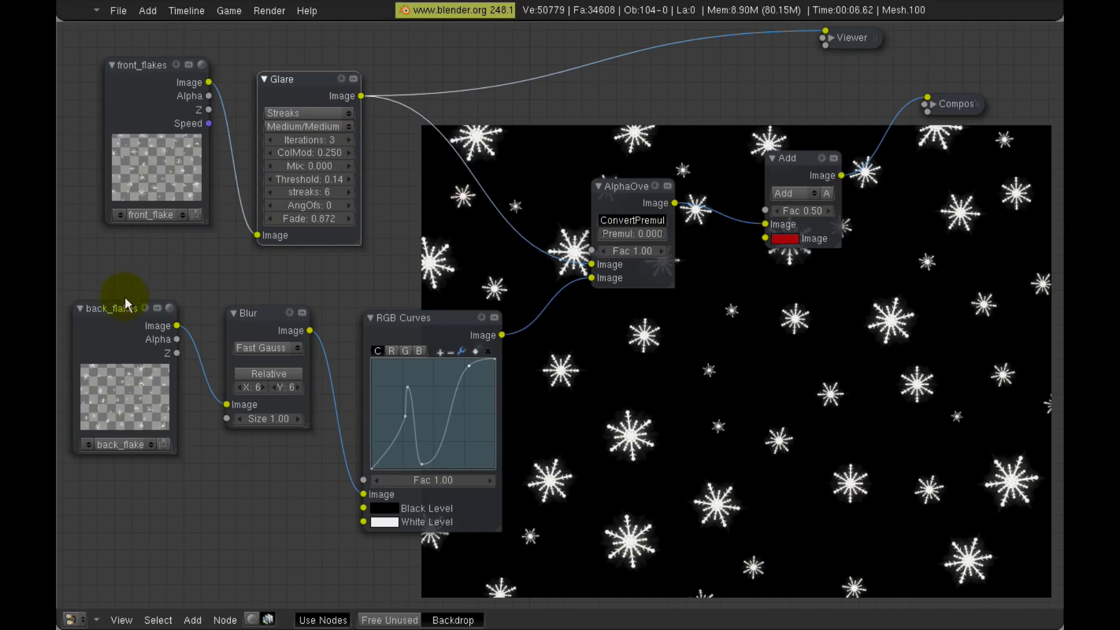
left_click(110, 311, "ctrl+shift")
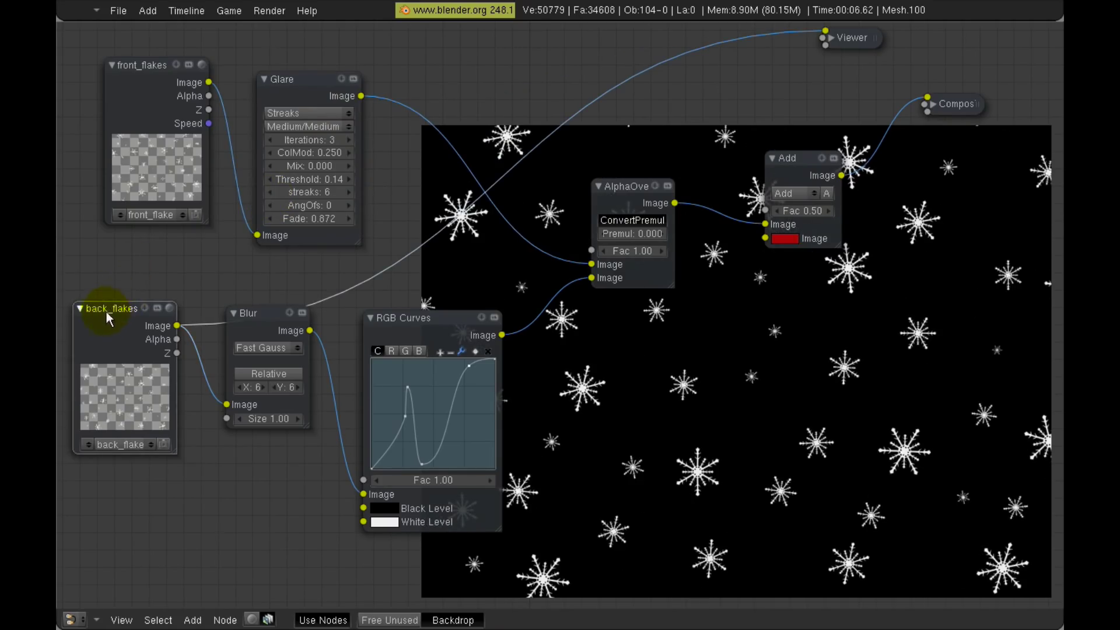
left_click(258, 315, "ctrl+shift")
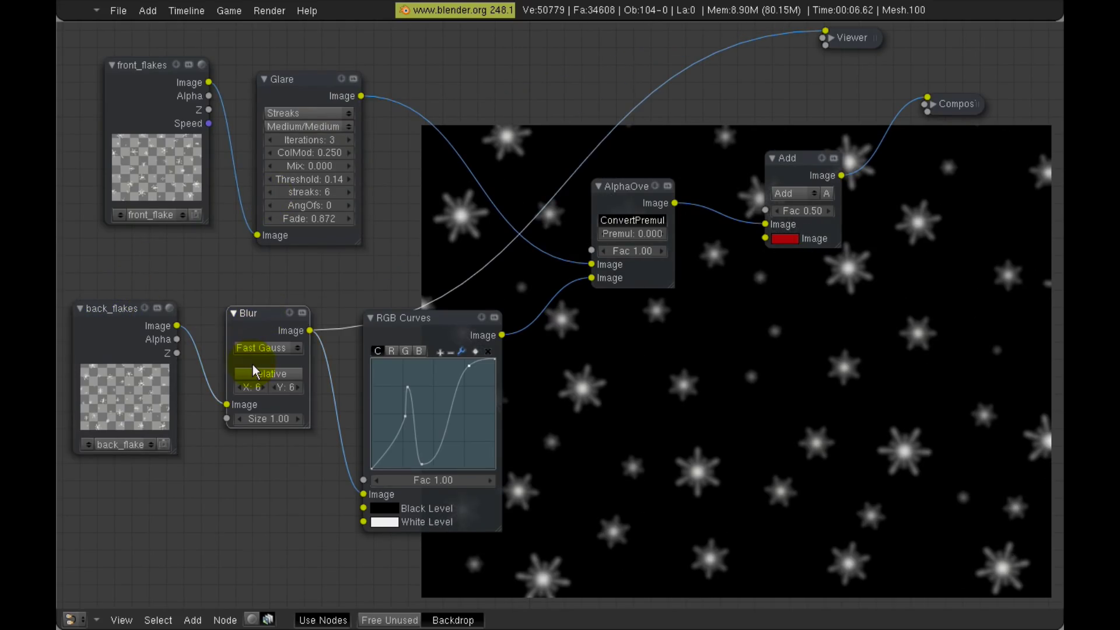
left_click(411, 323, "ctrl+shift")
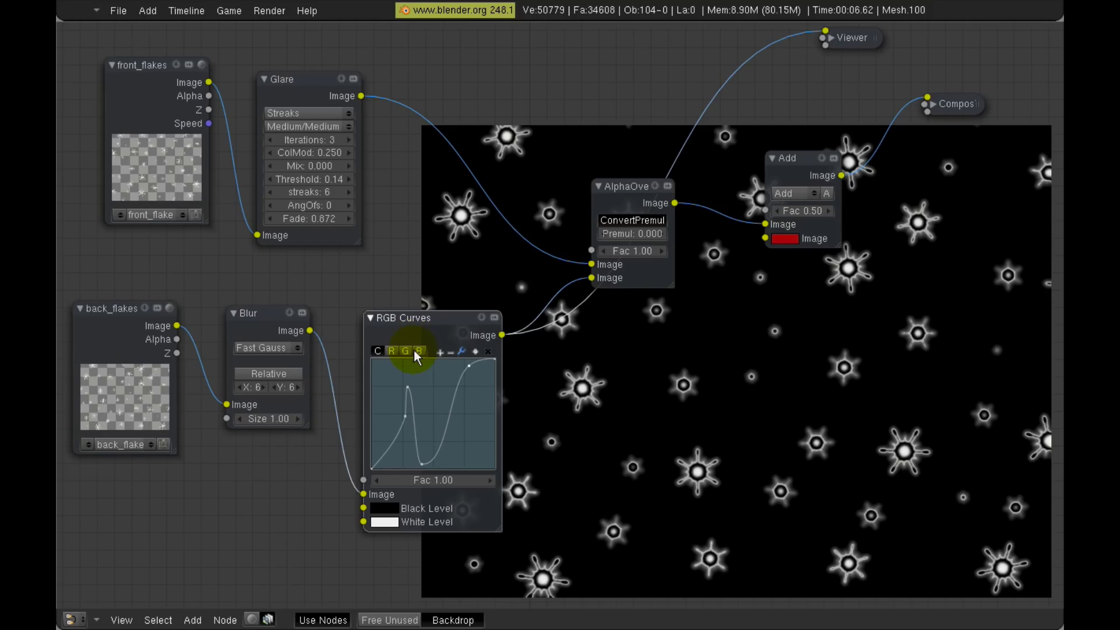
left_click(649, 198, "ctrl+shift")
left_click(640, 184, "ctrl+shift")
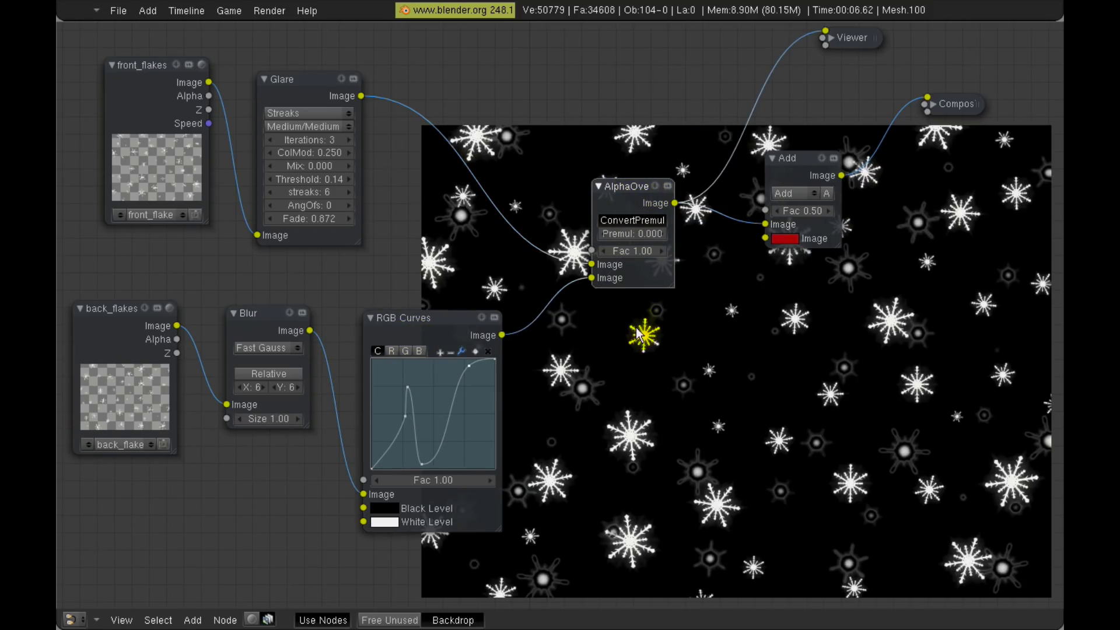
left_click(796, 159, "ctrl+shift")
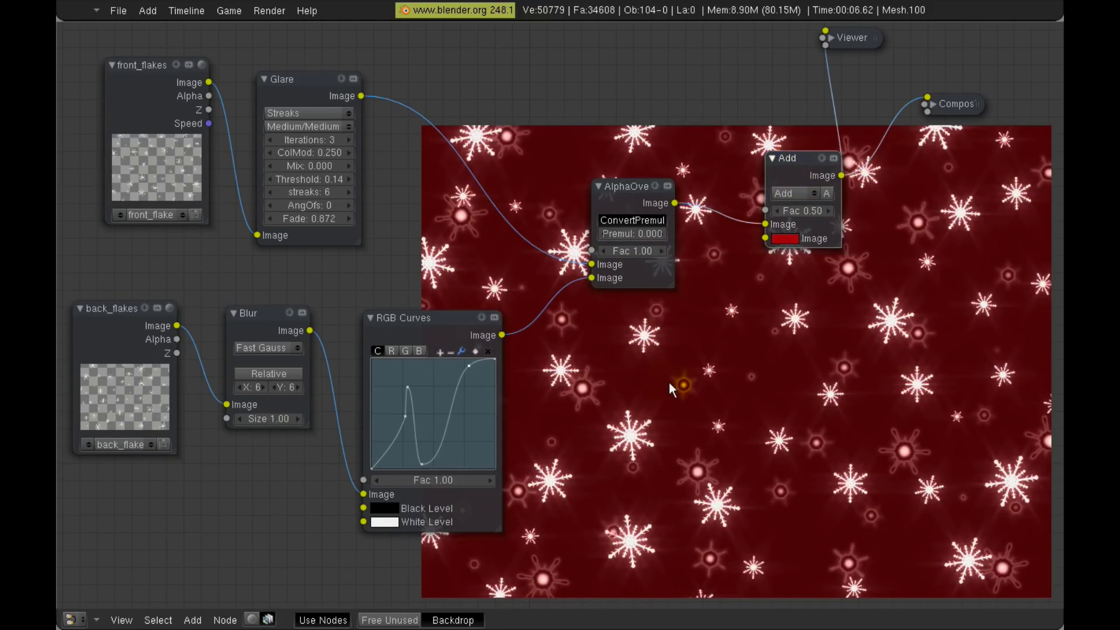
Move the Viewer node closer to the Composite node and compare the front_flakes, back_flakes and Add outputs, leaving it on Add.
left_click(948, 103)
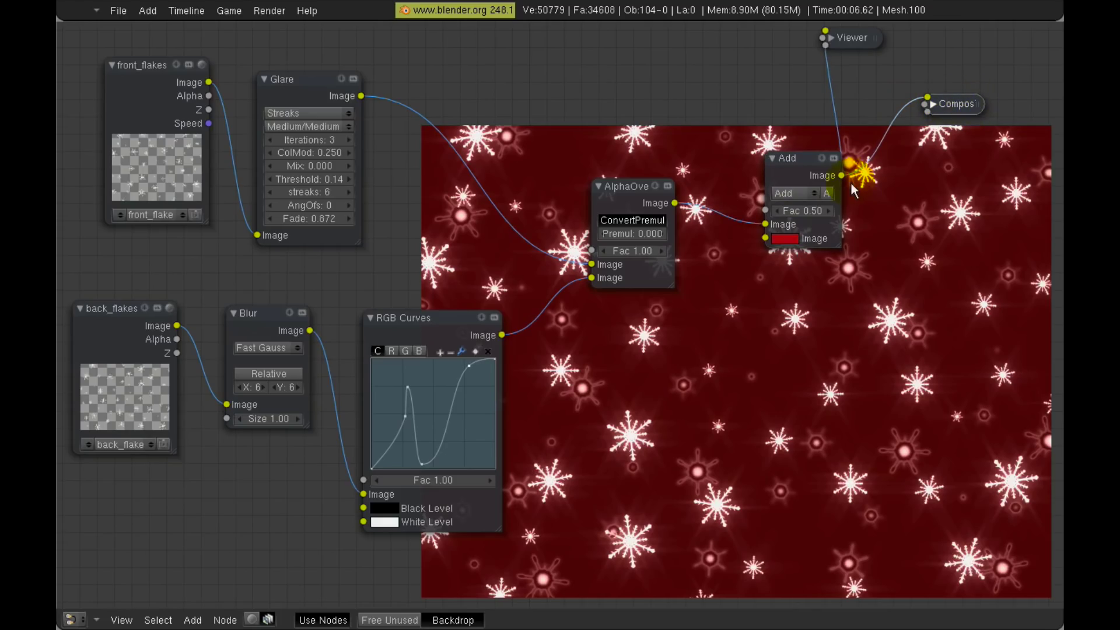
left_click_drag(865, 41, 967, 56)
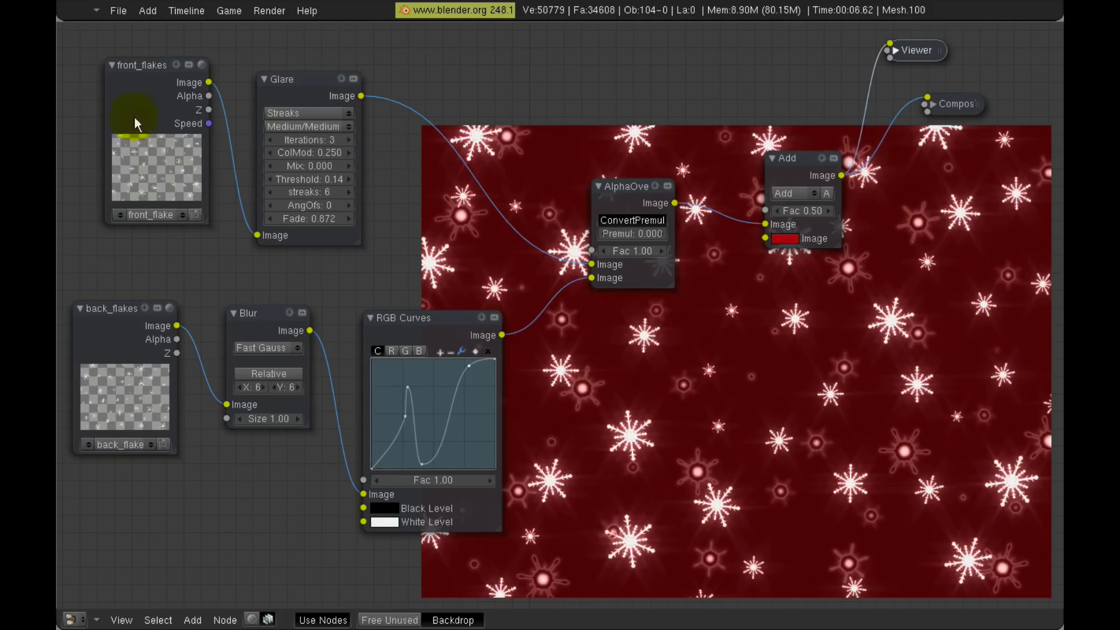
left_click(132, 65, "ctrl+shift")
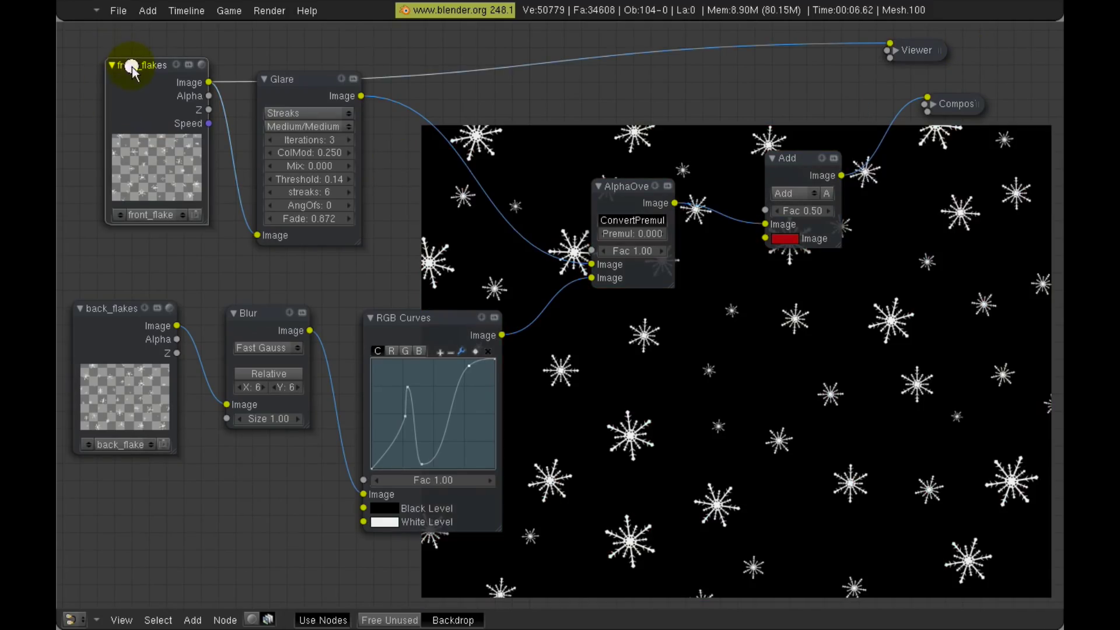
left_click(104, 309, "ctrl+shift")
left_click(787, 158, "ctrl+shift")
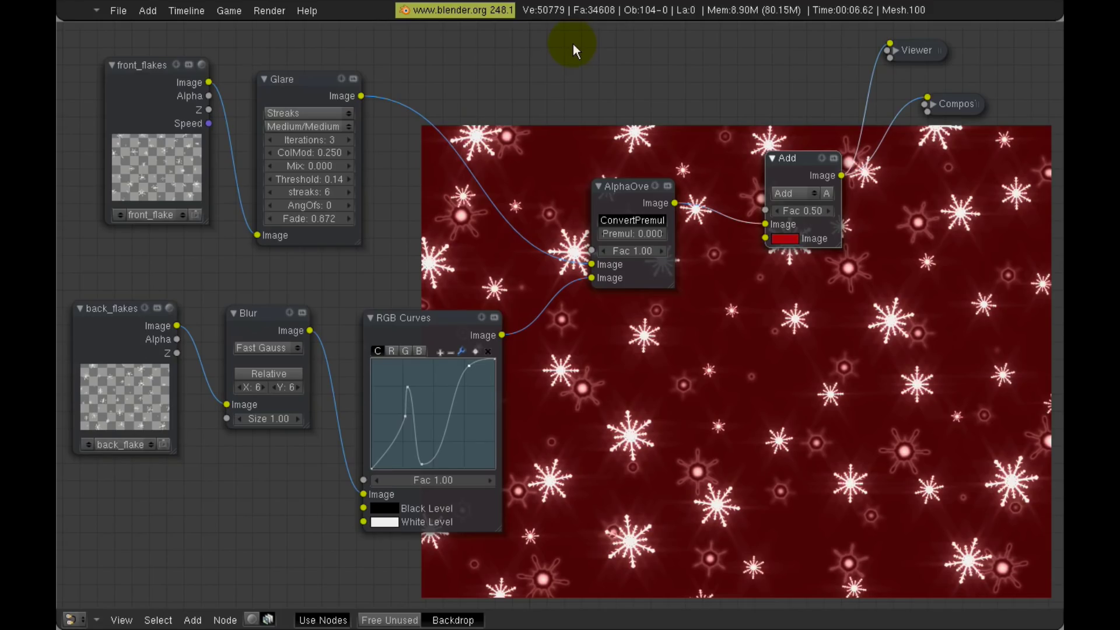
Restore the split-window layout and fit more of the node tree into the smaller node editor.
key("ctrl+Up")
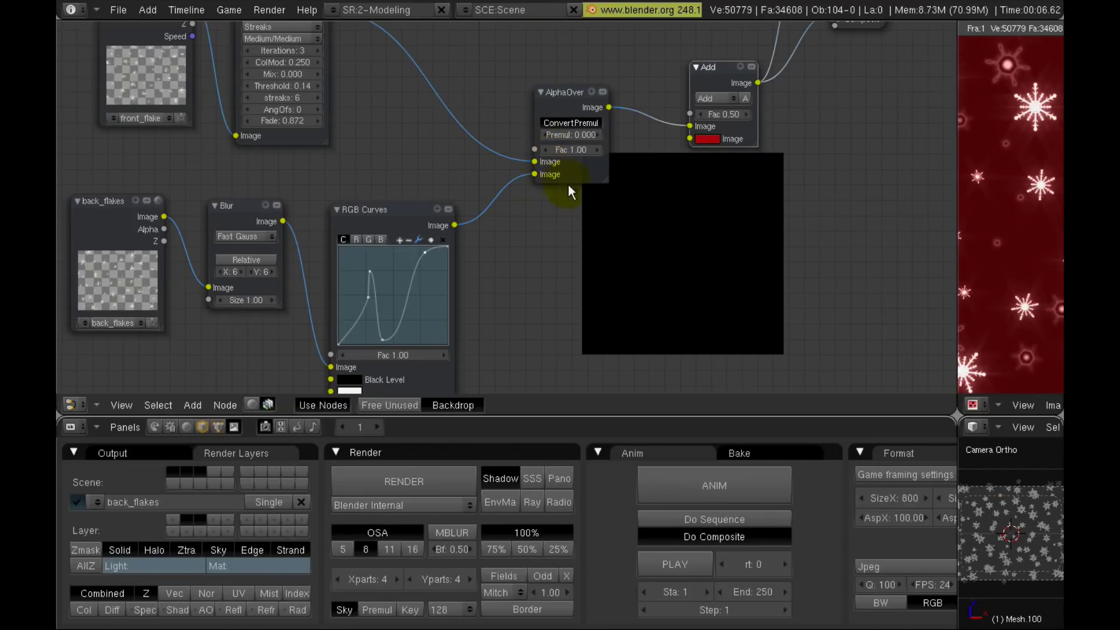
scroll(488, 313, "down", 1)
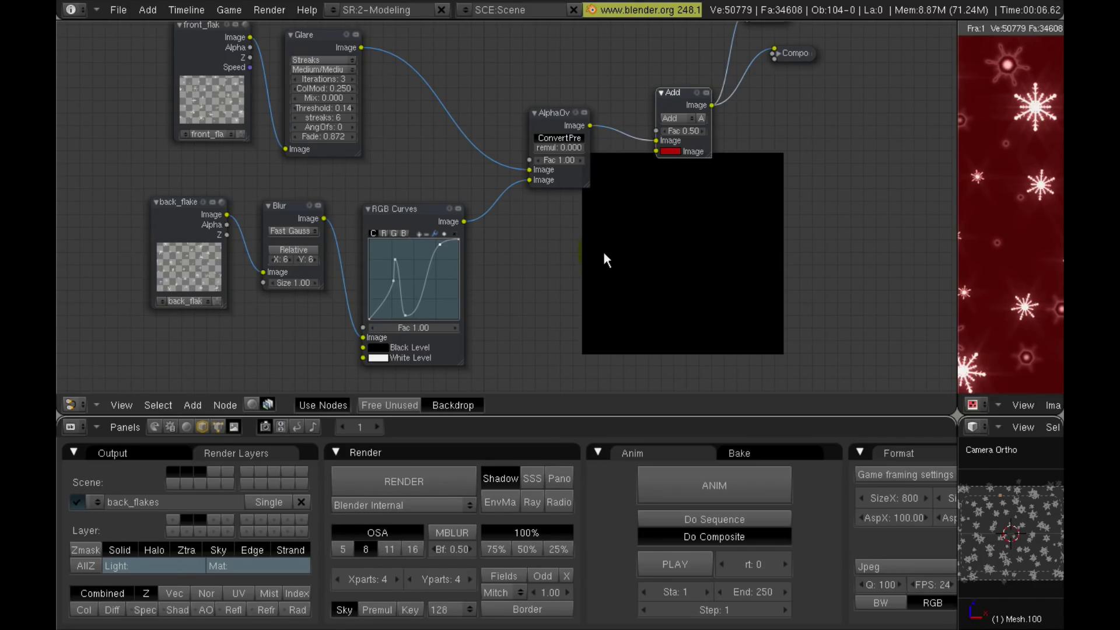
Refresh the Add node's composite on the node editor backdrop through the Viewer.
middle_click_drag(545, 255, 585, 277)
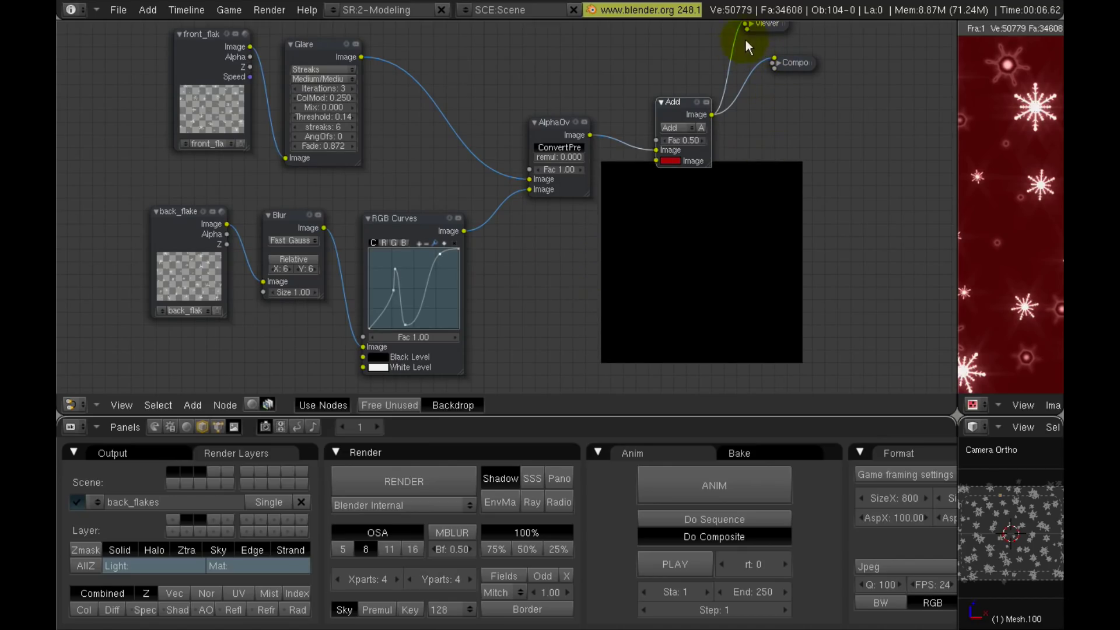
left_click(761, 26)
left_click(671, 103)
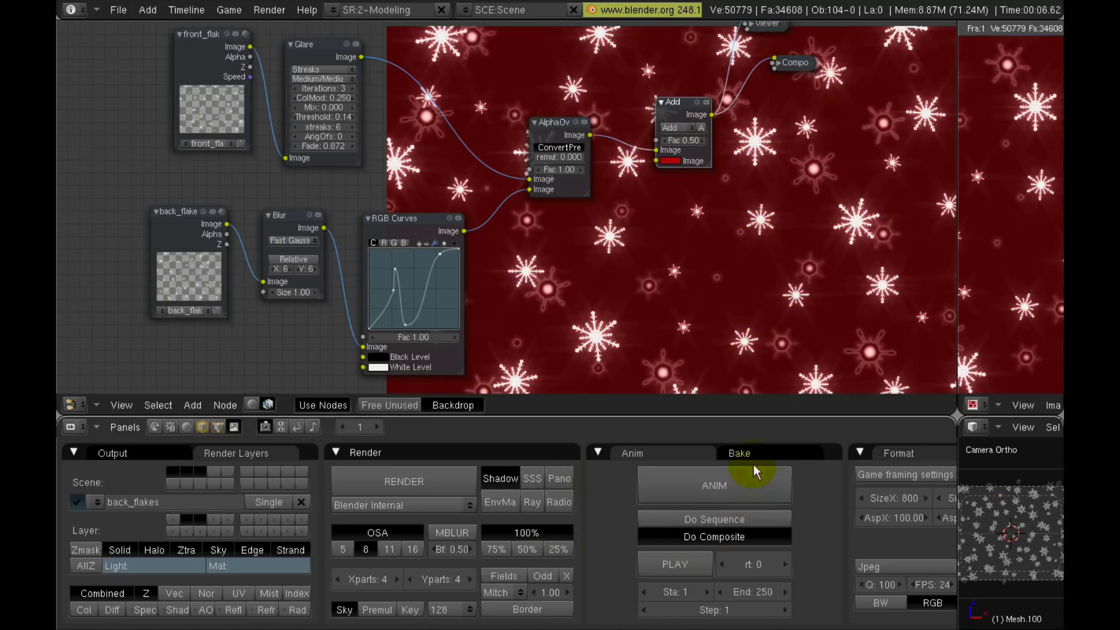
Widen the render result and 3D view areas and view the snowflakes from an oblique perspective alongside the Render Layers settings.
left_click_drag(959, 349, 640, 341)
middle_click_drag(335, 232, 408, 240)
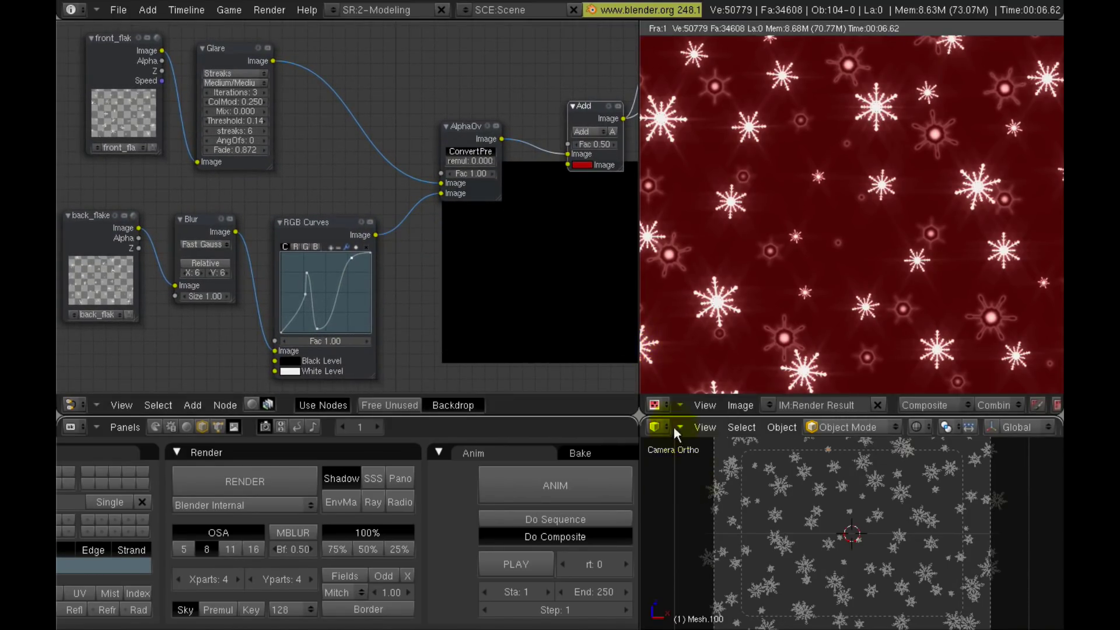
middle_click_drag(833, 537, 960, 512)
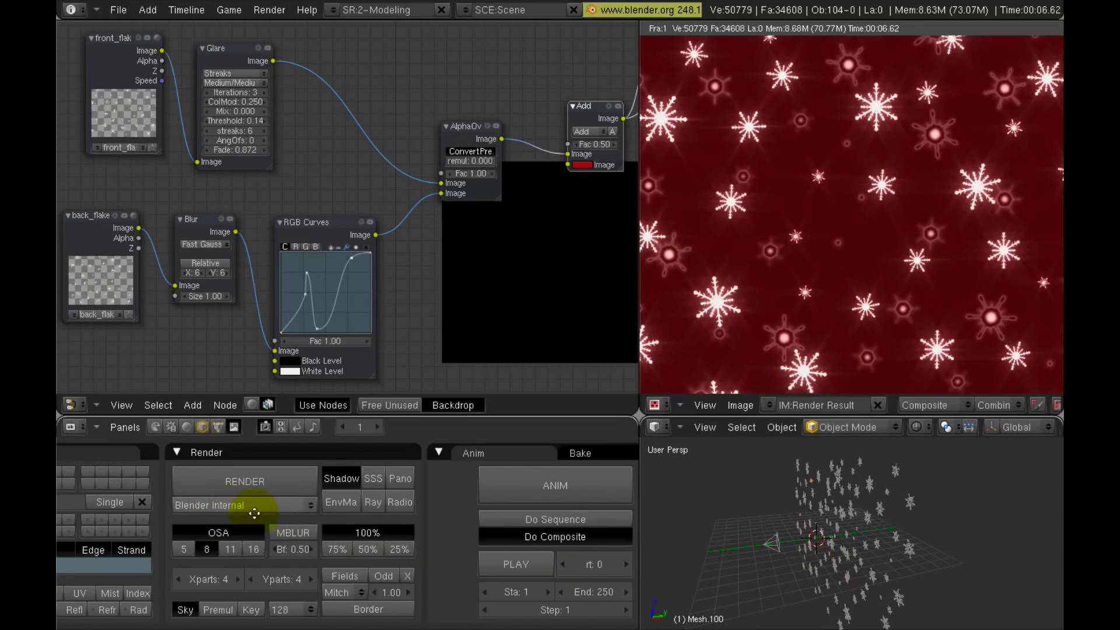
middle_click_drag(254, 513, 499, 512)
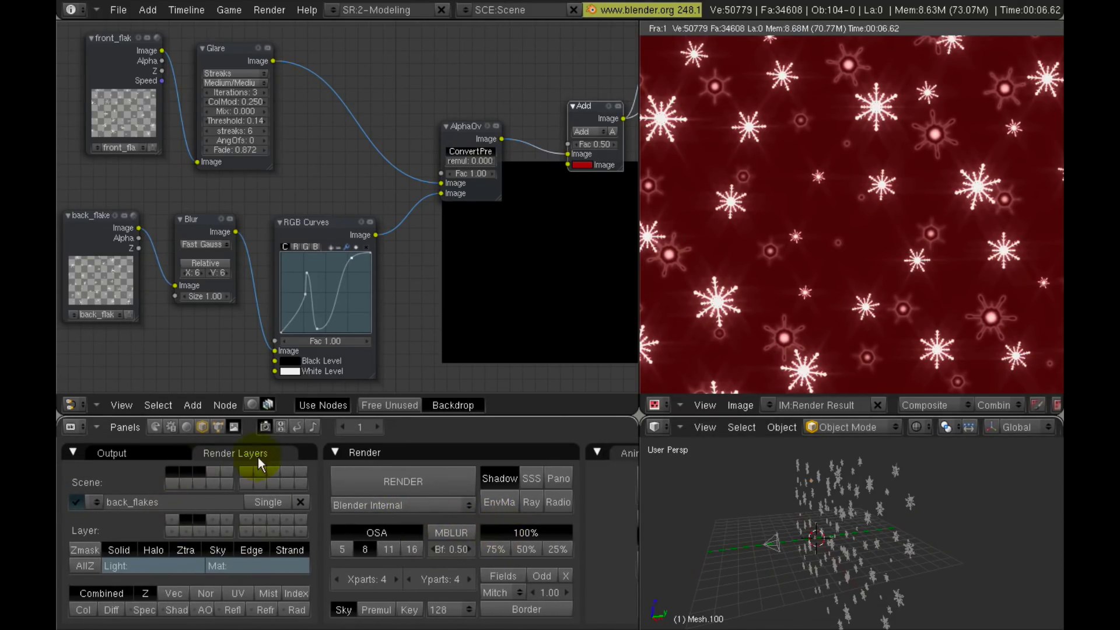
left_click(95, 503)
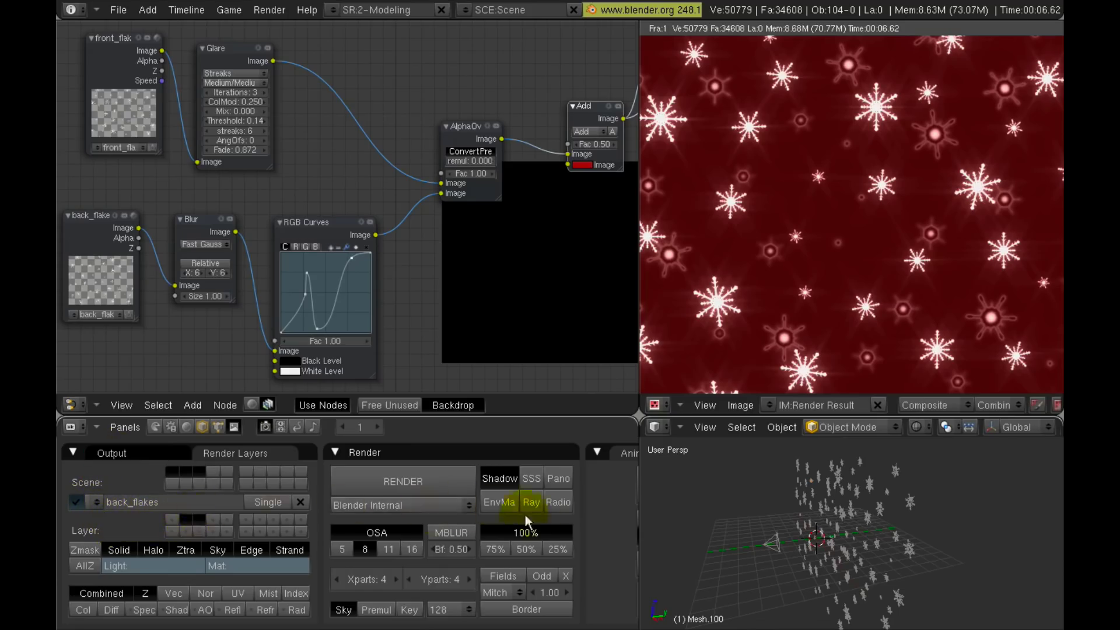
Show scene layers 2, 3 and 1 individually in the 3D view and restore the display of all three together.
middle_click_drag(947, 428, 659, 436)
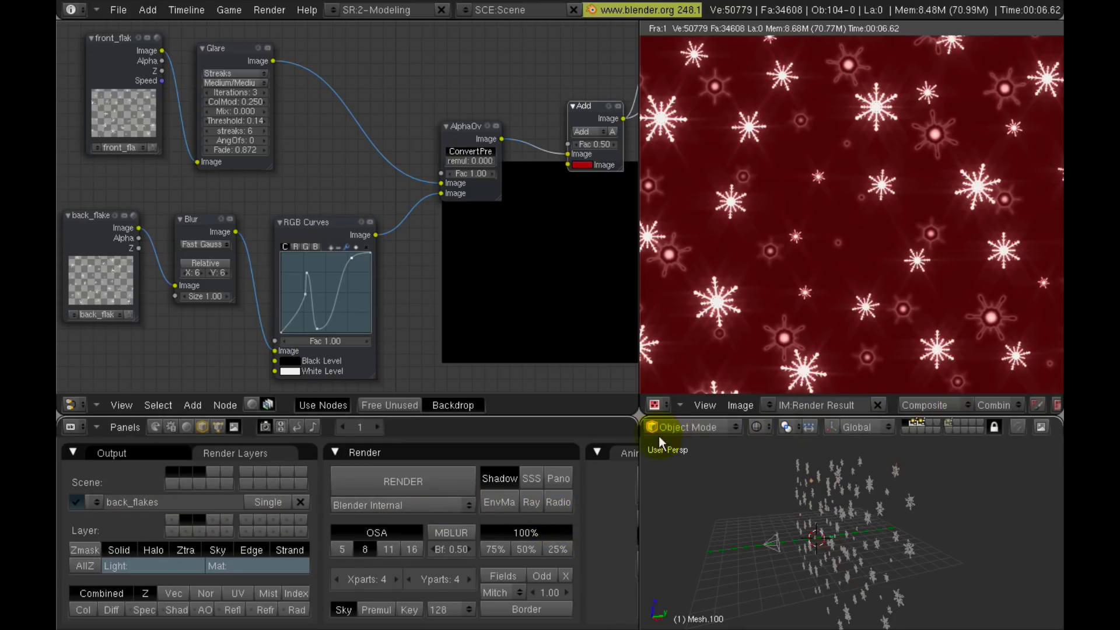
left_click(908, 421)
left_click(914, 422)
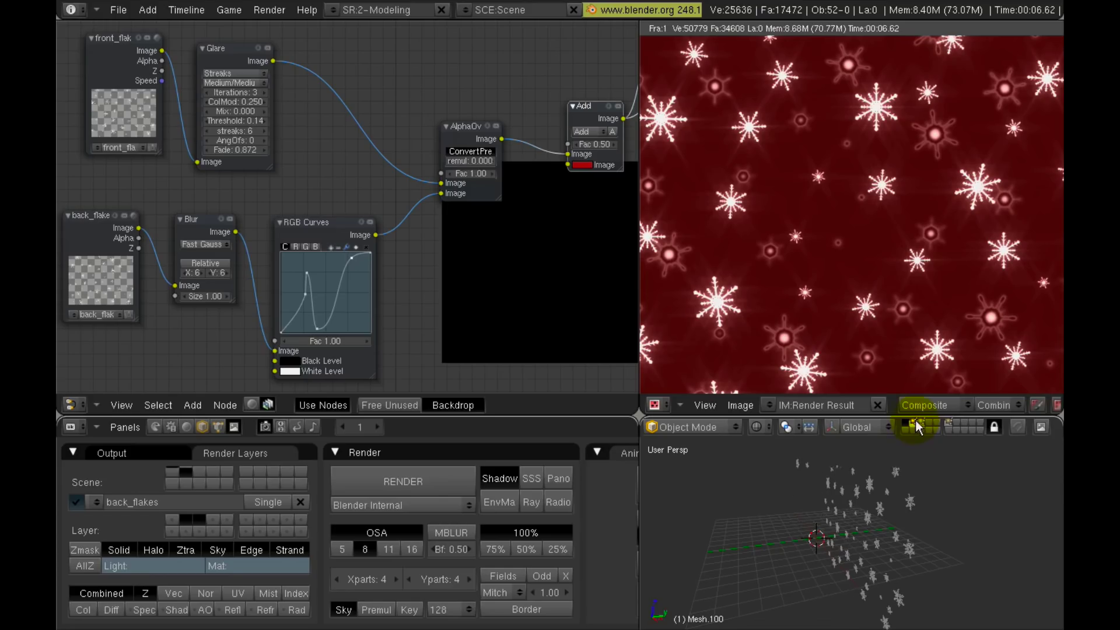
left_click(919, 421)
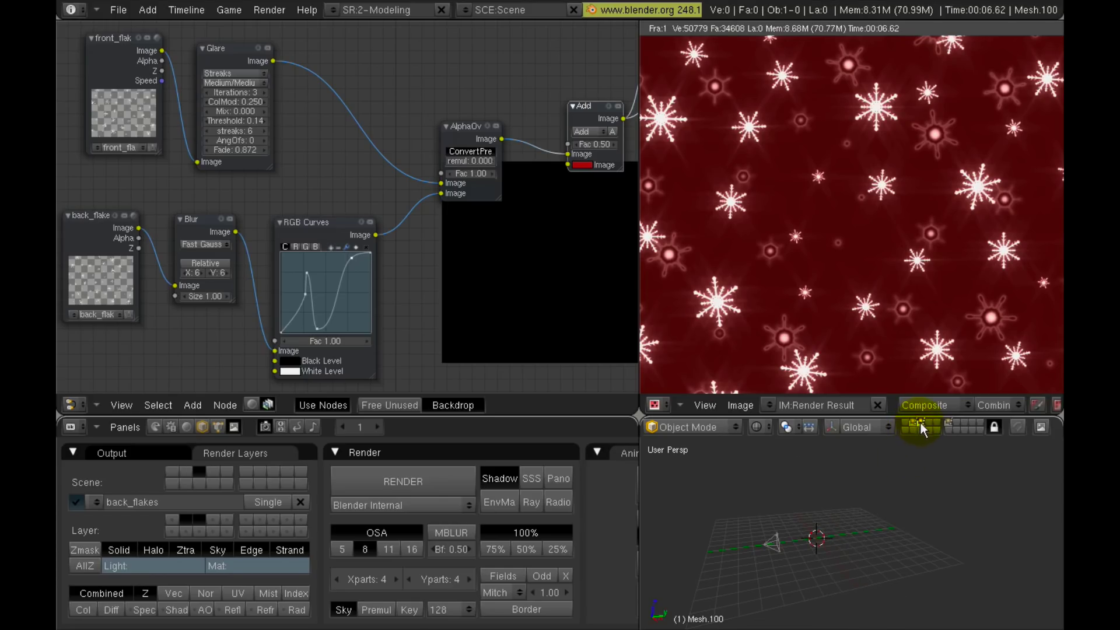
left_click(905, 420)
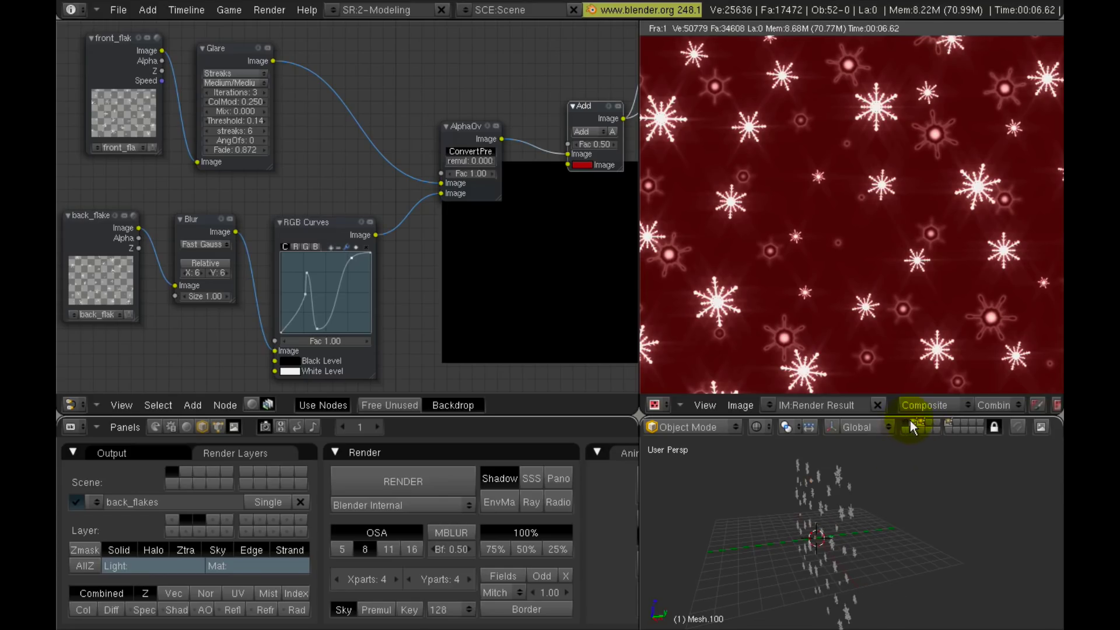
left_click(914, 422, "shift")
left_click(919, 422, "shift")
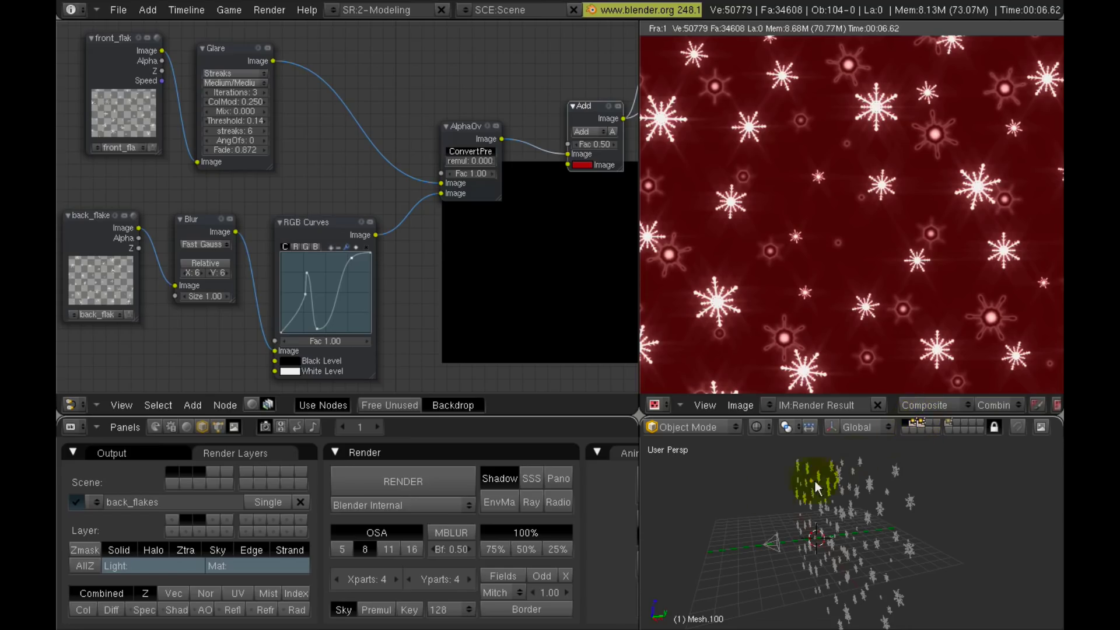
Fit the whole node tree in the node editor and refresh its backdrop from the Viewer node.
scroll(383, 225, "down", 2)
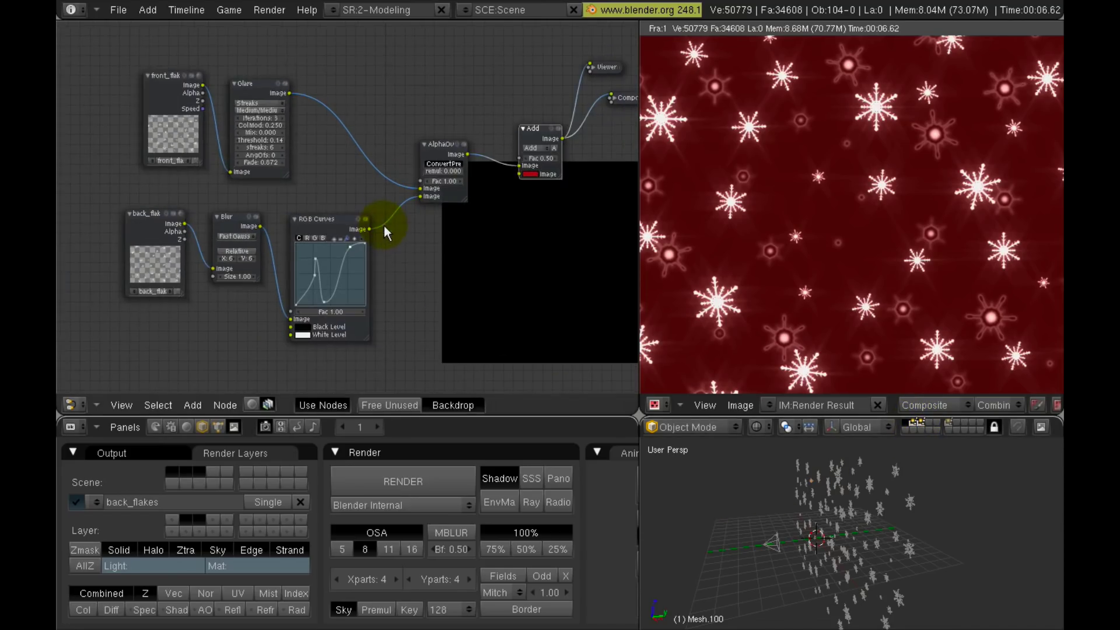
middle_click_drag(432, 285, 391, 270)
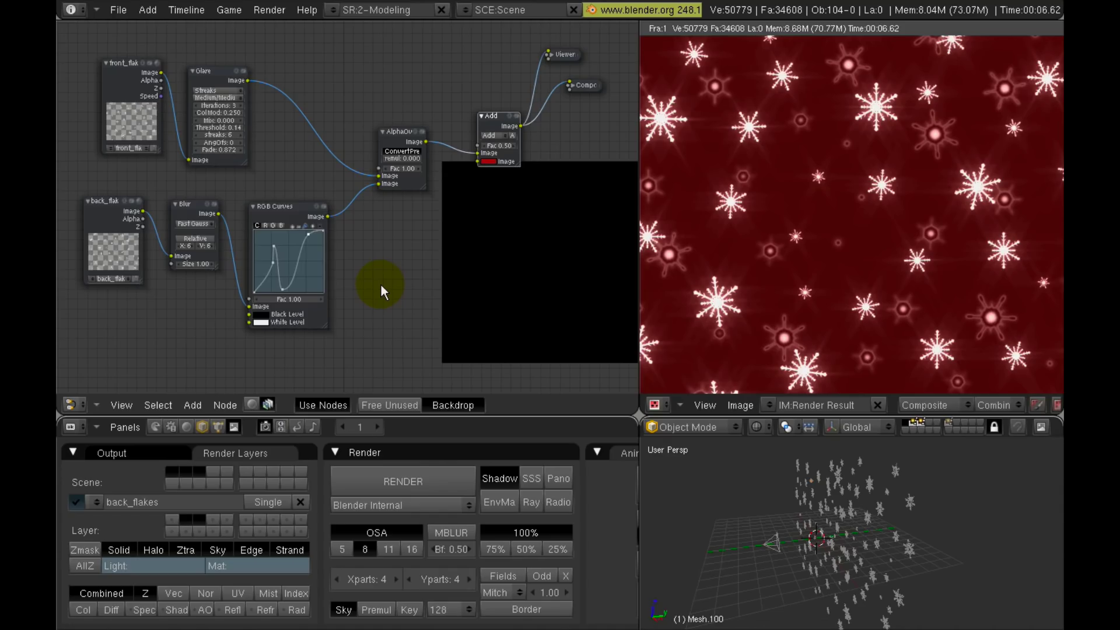
left_click(558, 55)
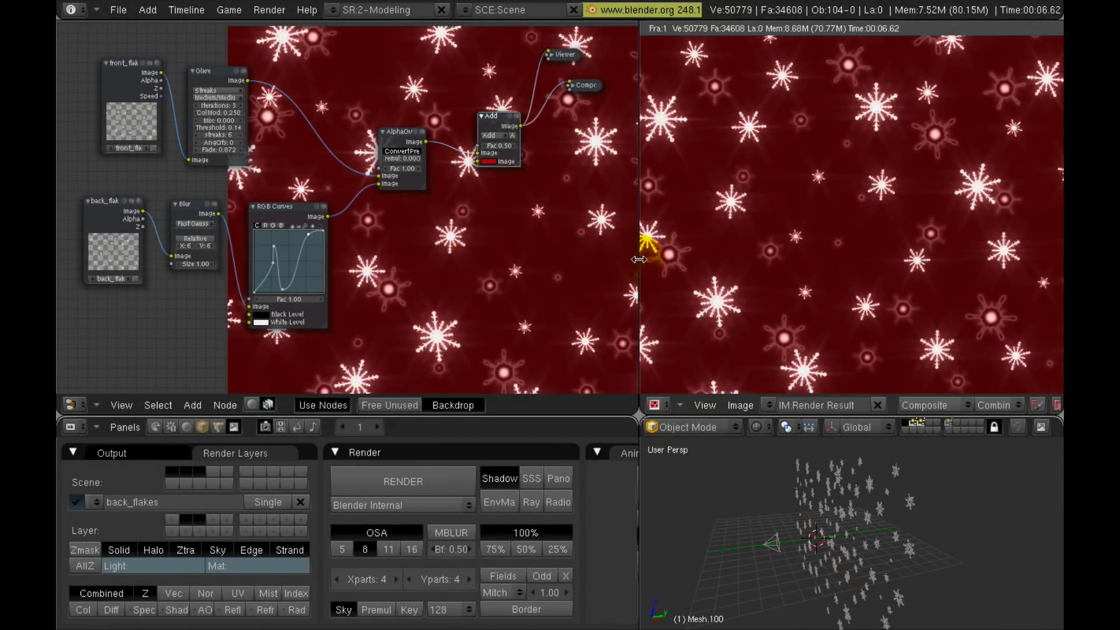
Join the node editor over the render result area and the buttons window over the 3D view.
left_click_drag(638, 259, 794, 286)
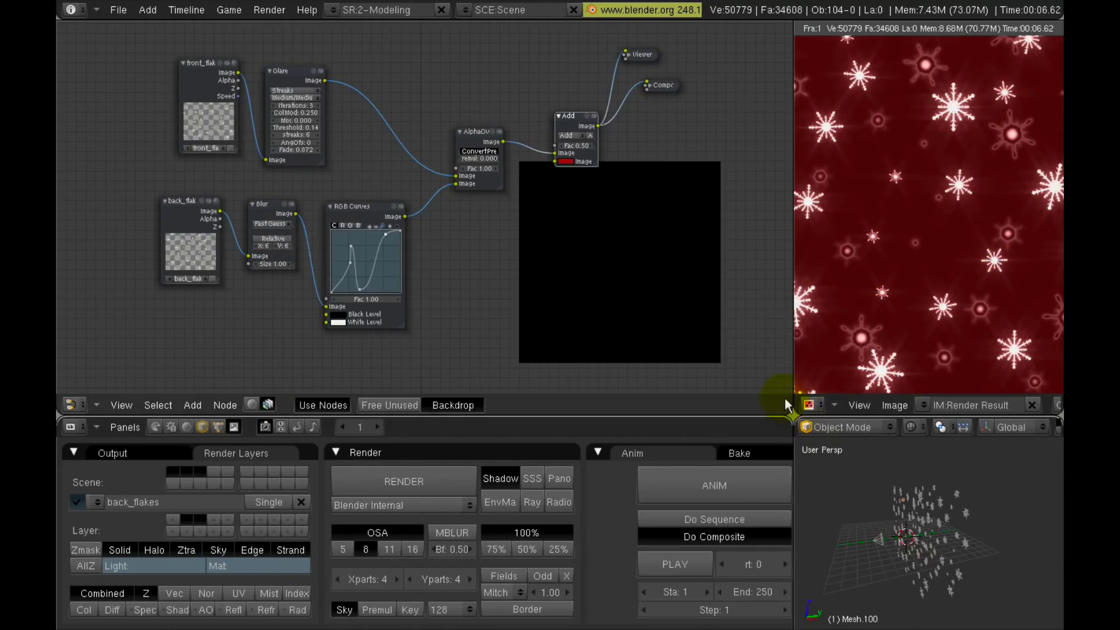
right_click(792, 323)
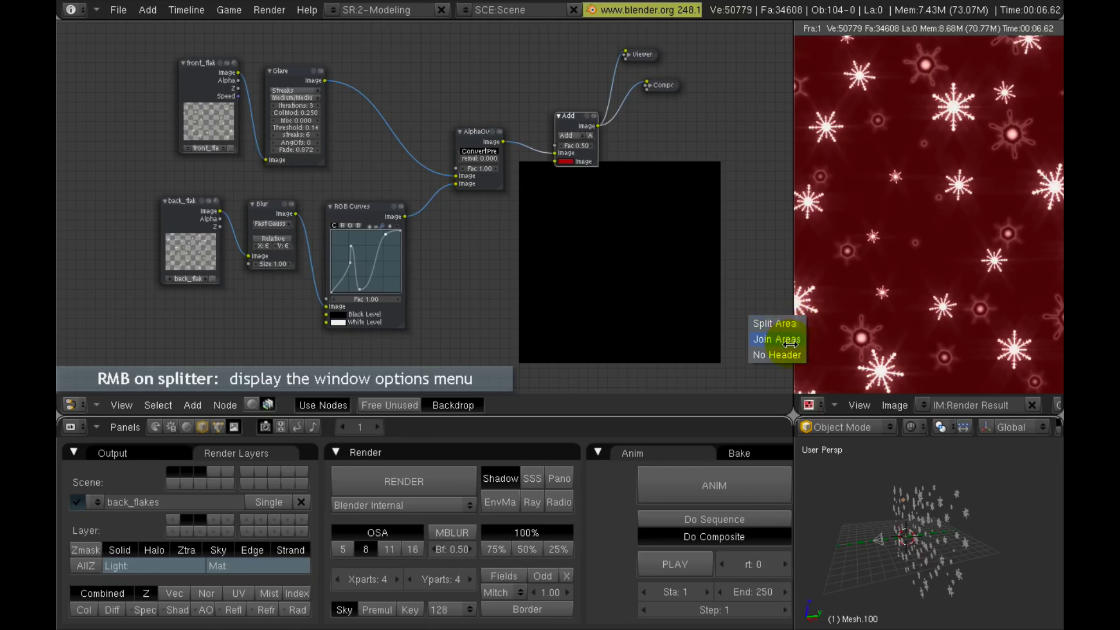
left_click(789, 344)
left_click(842, 334)
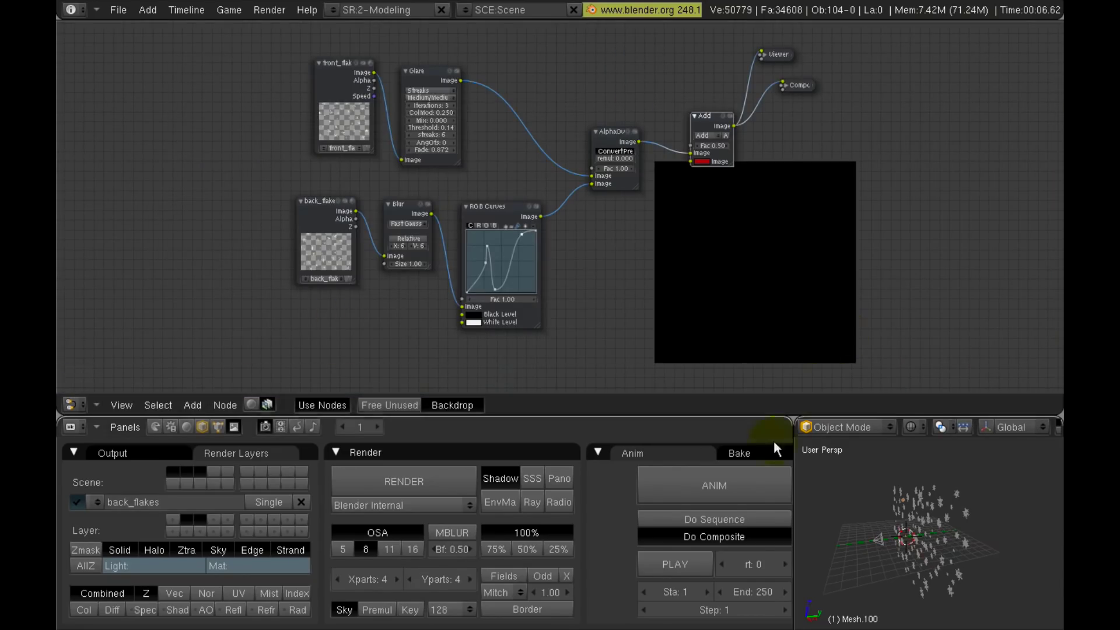
right_click(790, 488)
left_click(792, 489)
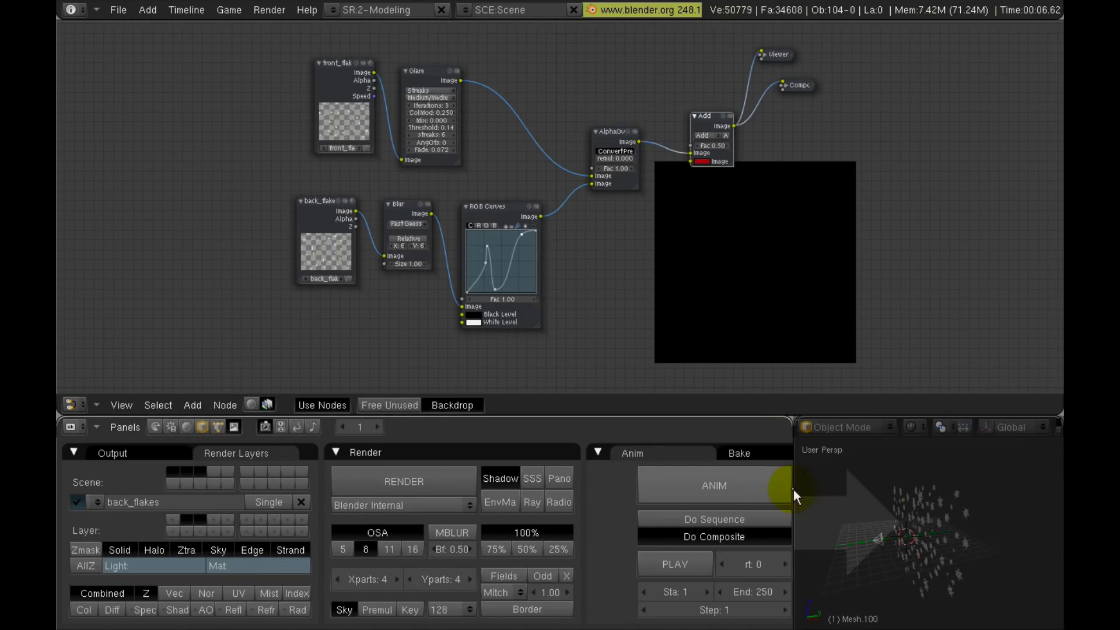
left_click(856, 491)
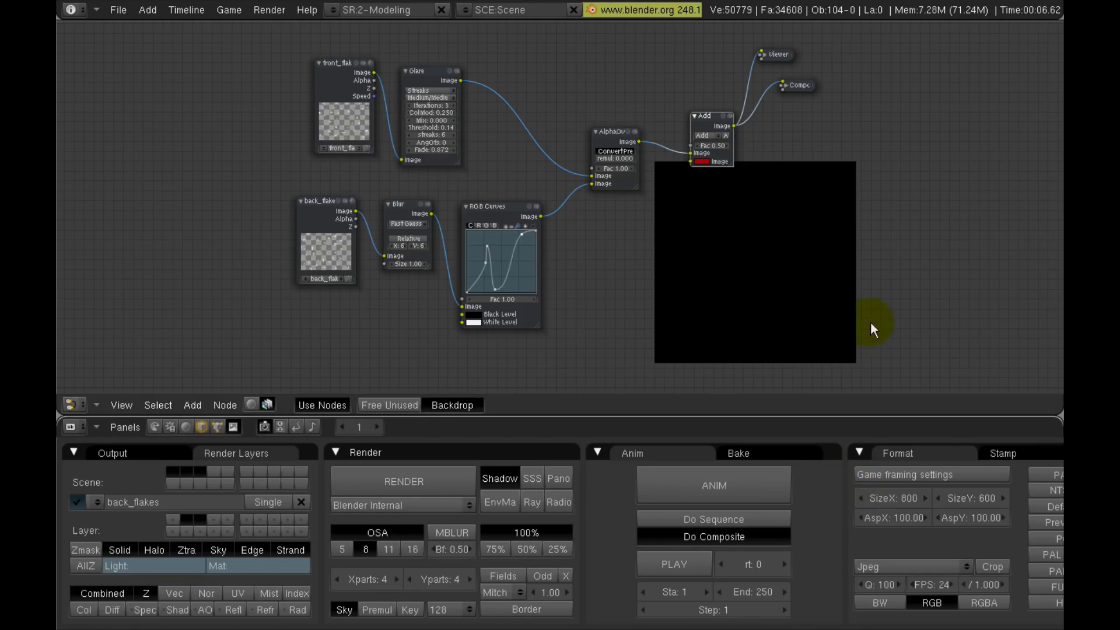
Shift the backdrop image away from the nodes, frame the node tree beside it, and refresh the Add node's result.
middle_click_drag(870, 320, 980, 303, "alt")
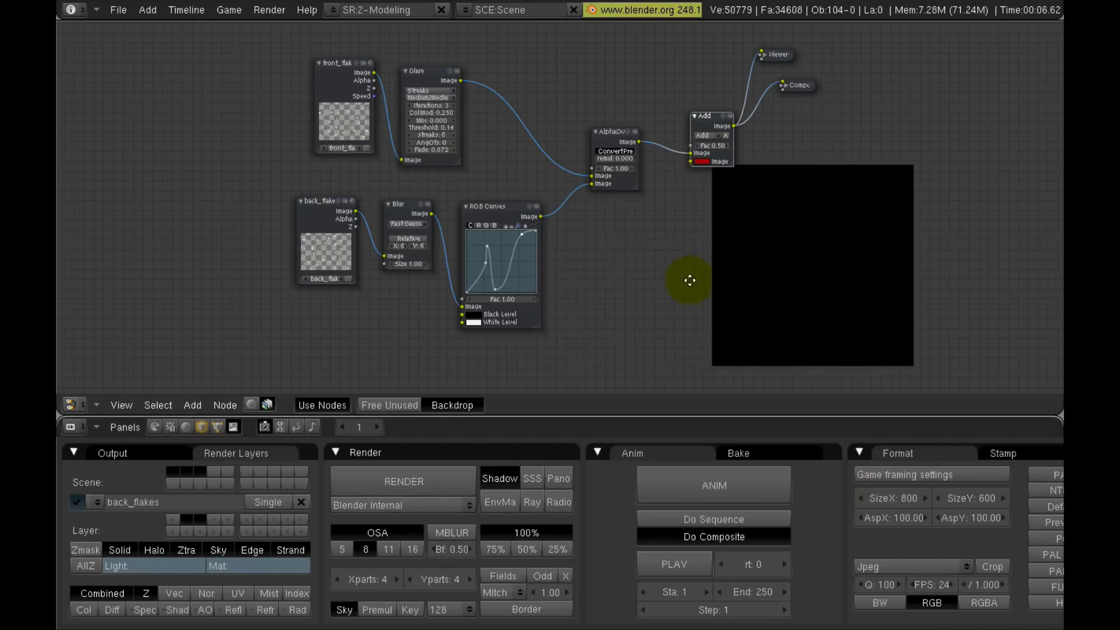
middle_click_drag(687, 280, 548, 297)
scroll(509, 261, "up", 2)
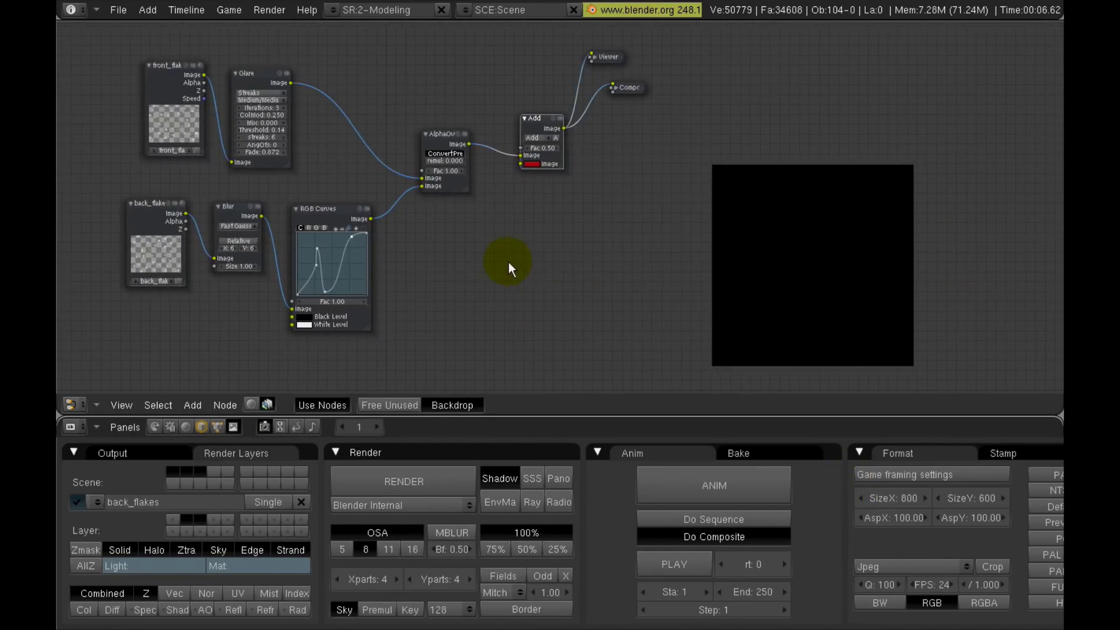
middle_click_drag(485, 247, 533, 268)
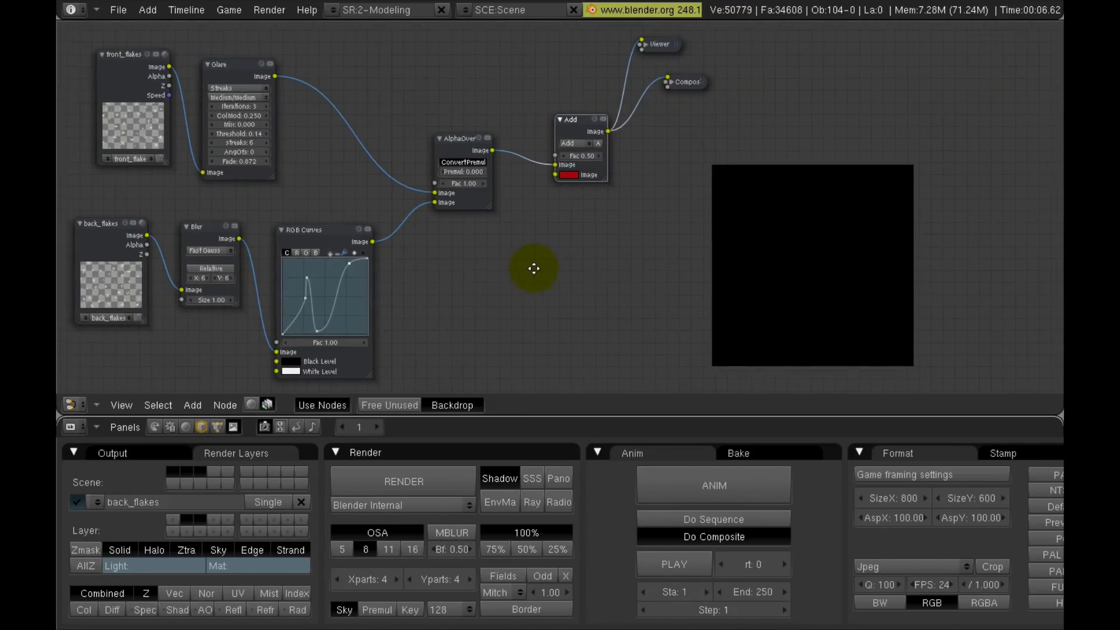
left_click(573, 121)
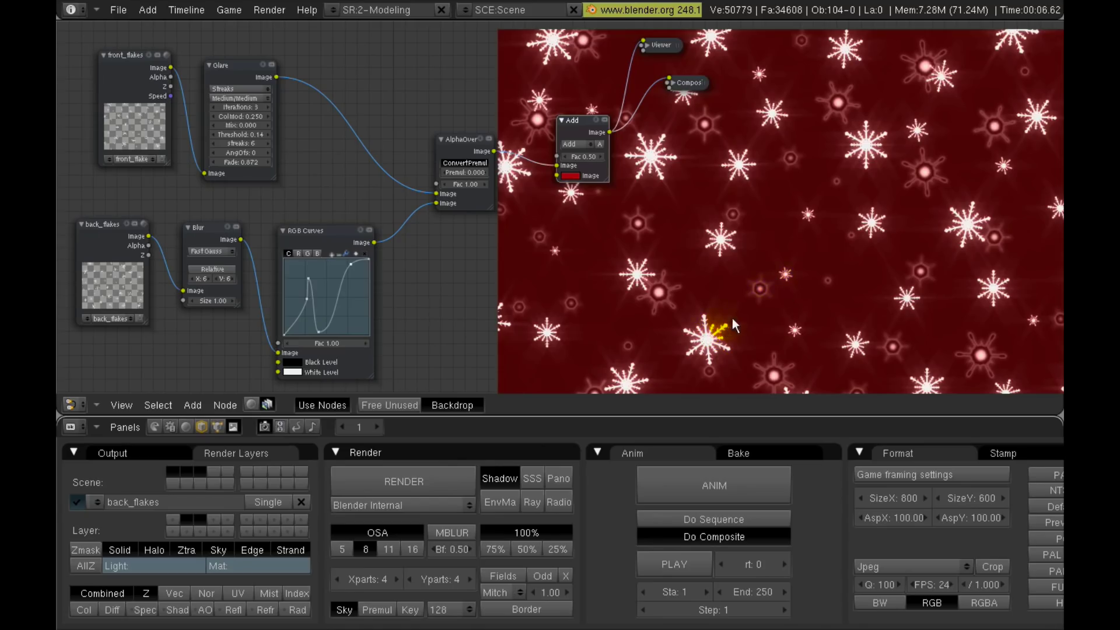
Open the World's mist and stars settings and enable Stars.
left_click(465, 482)
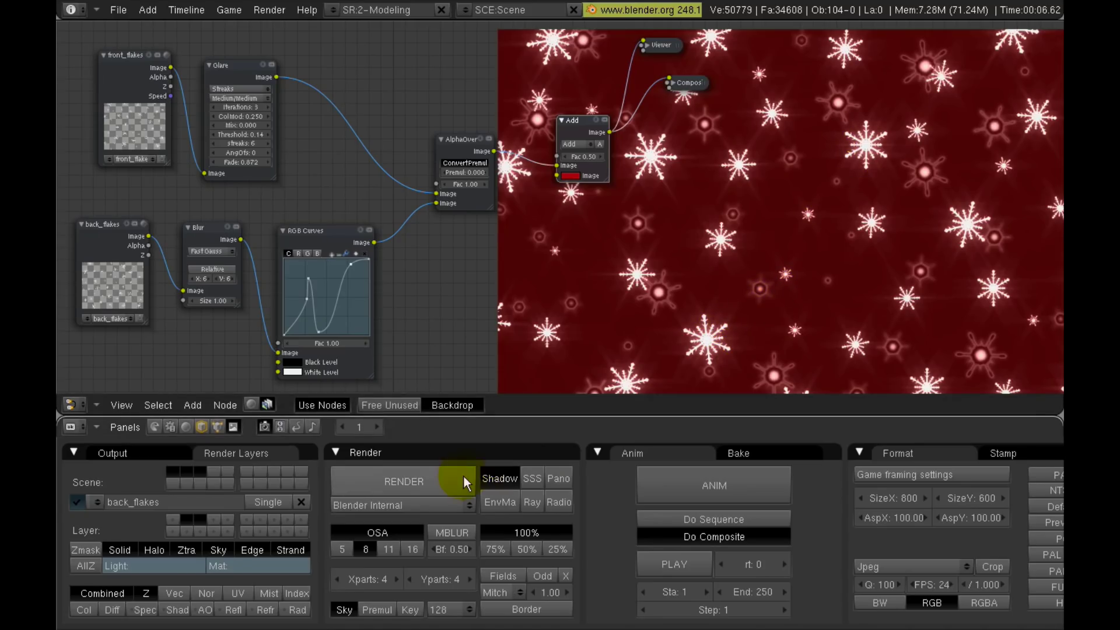
left_click(185, 426)
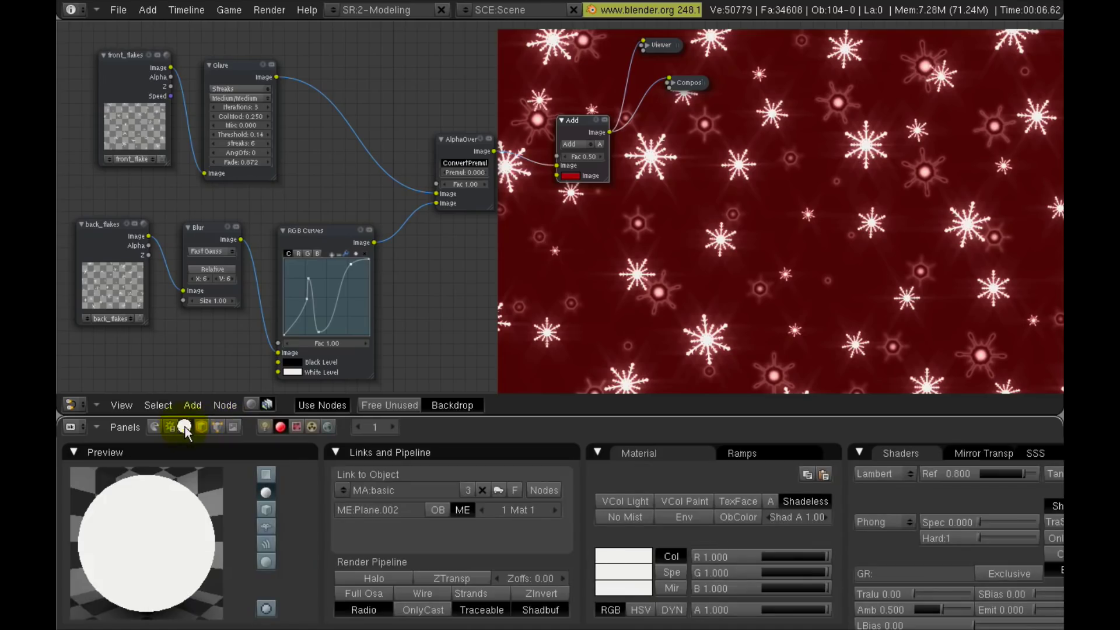
left_click(328, 427)
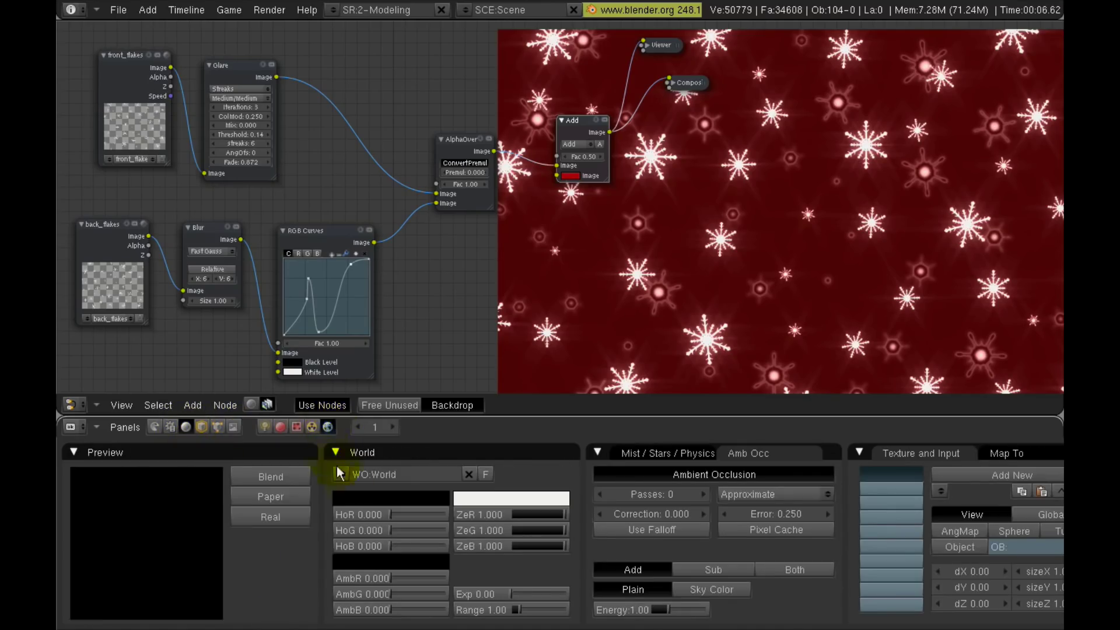
left_click(660, 453)
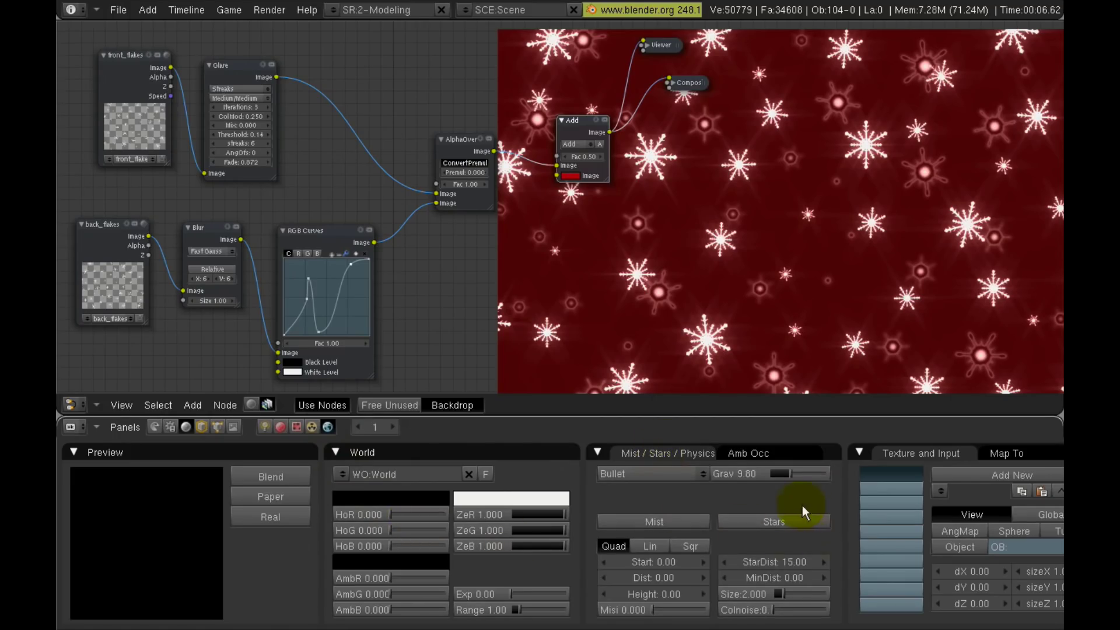
left_click(793, 519)
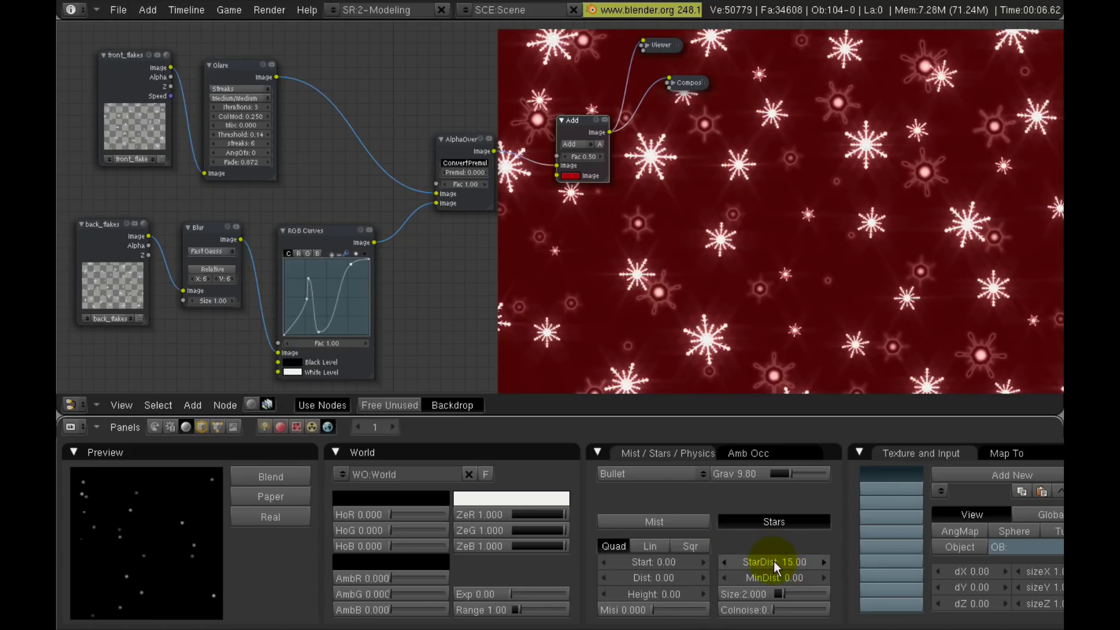
Set the star distance to 6.79 and the minimum star distance to 50.
left_click_drag(773, 561, 726, 560)
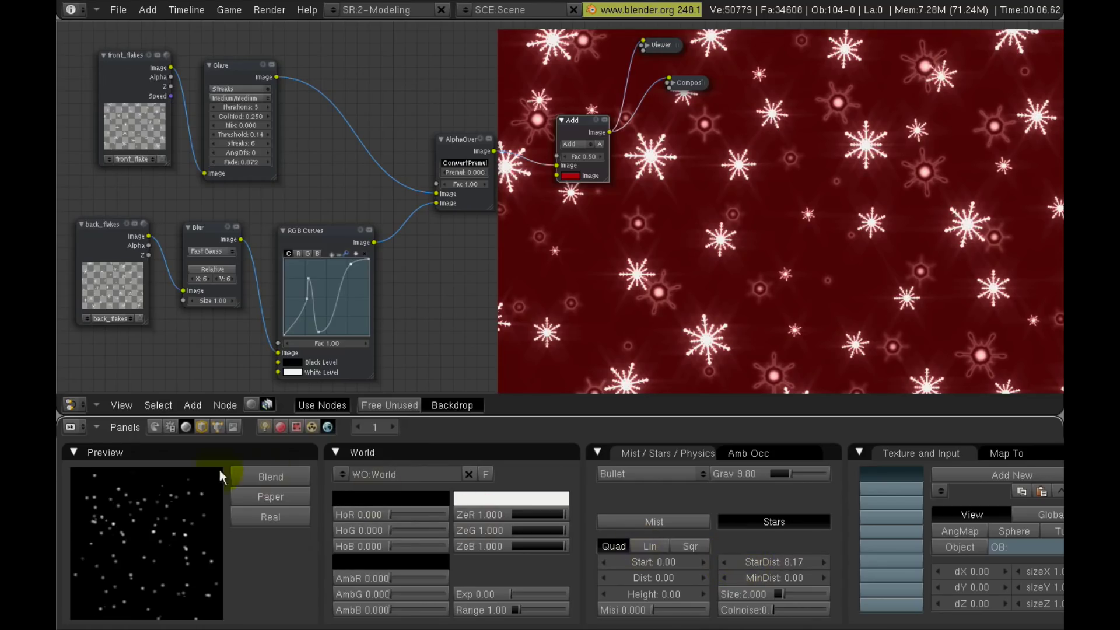
left_click_drag(771, 563, 750, 565)
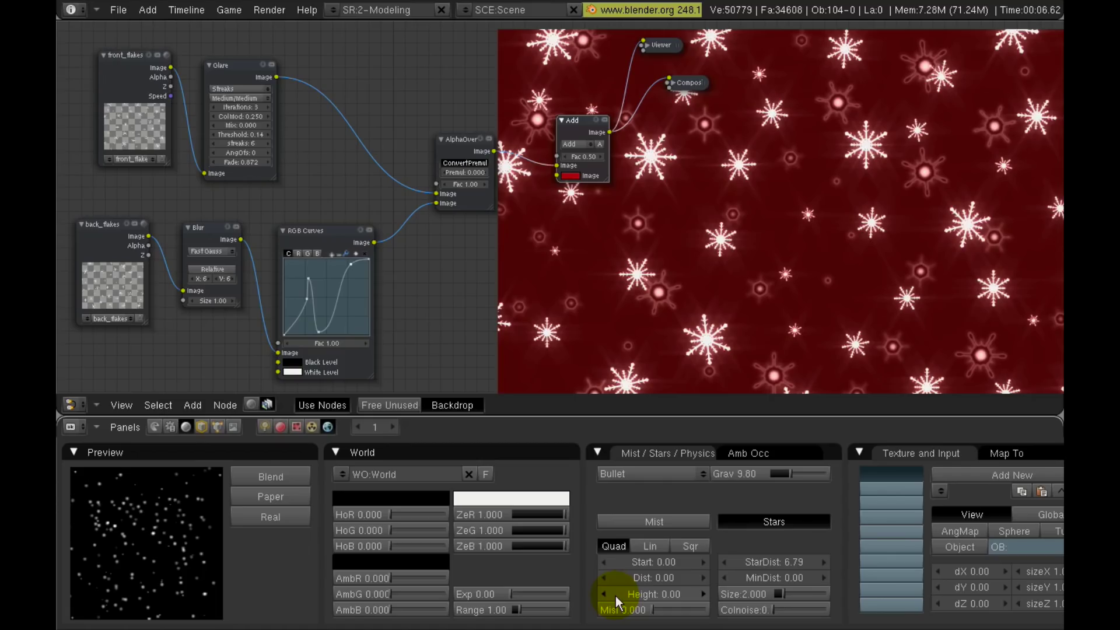
left_click(768, 579)
type("50")
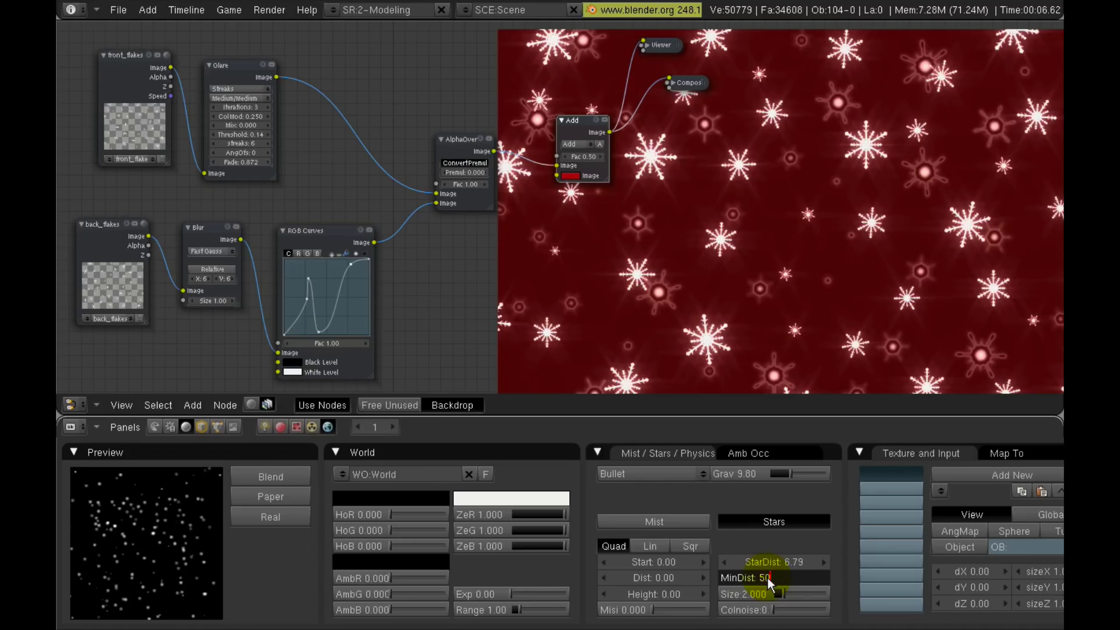
key("Return")
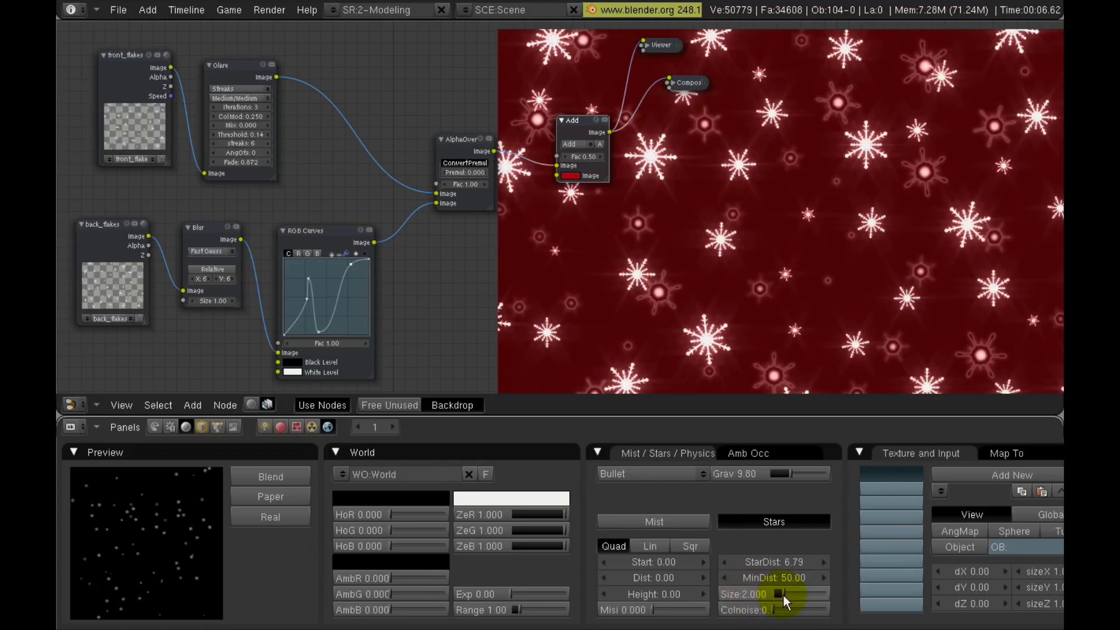
Set the star size to 10 and raise the star color noise to 1.
left_click_drag(783, 593, 835, 604)
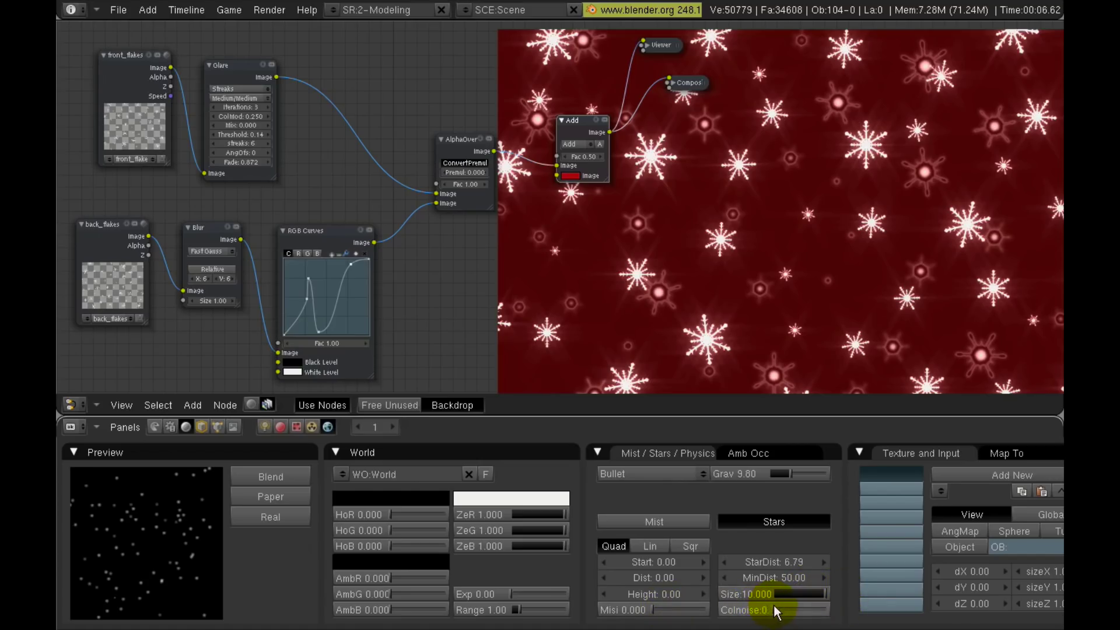
left_click_drag(774, 605, 803, 606)
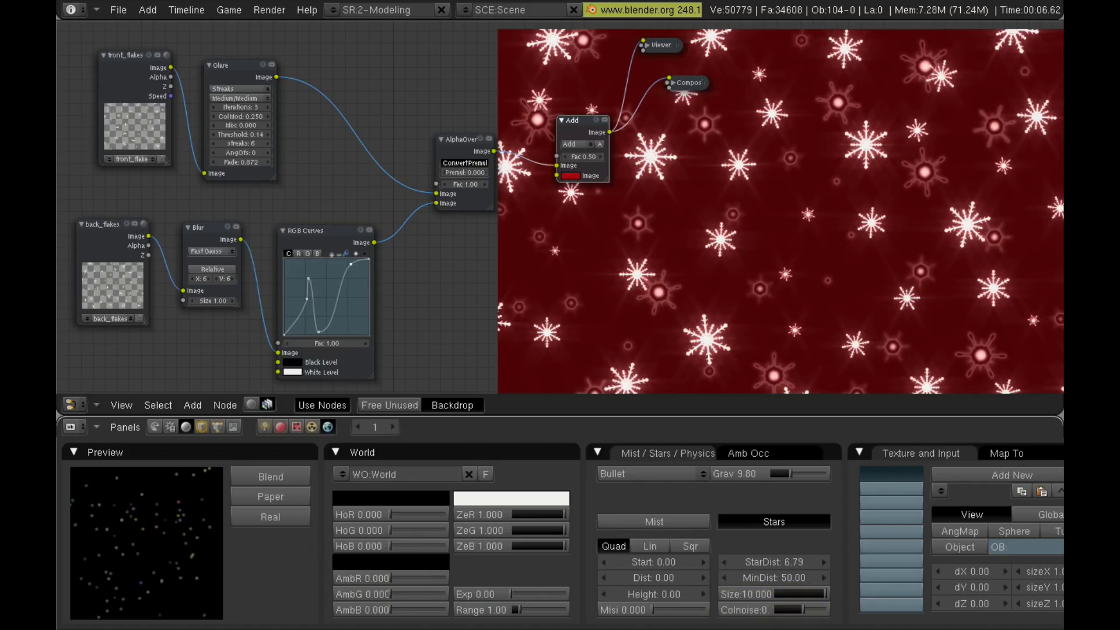
left_click_drag(802, 611, 856, 616)
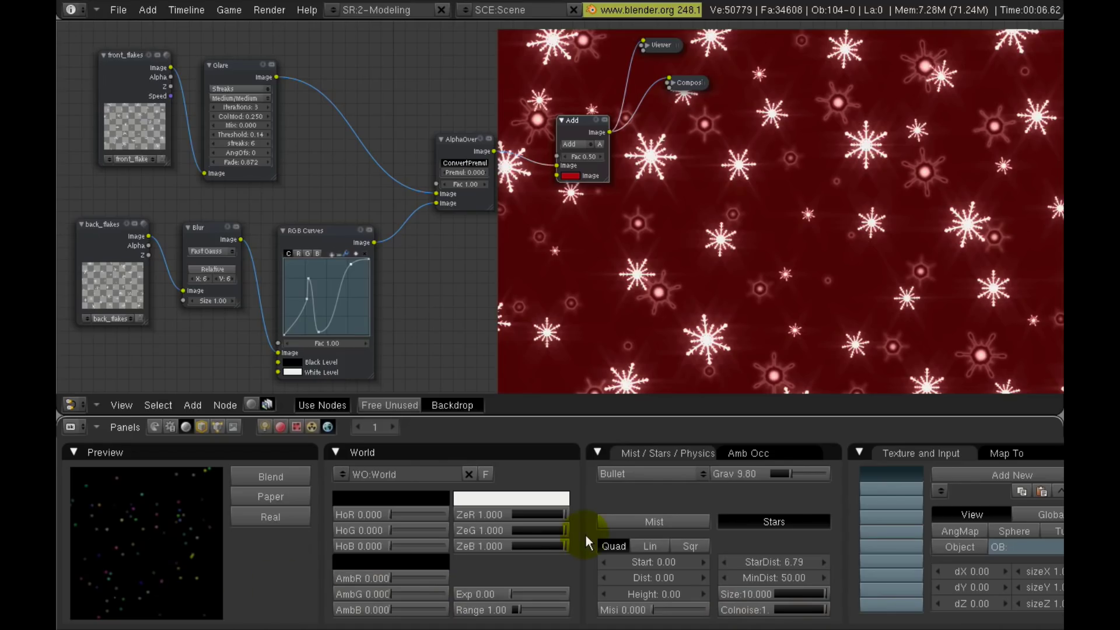
Split the area below the node editor and turn the new part into a 3D View.
right_click(755, 415)
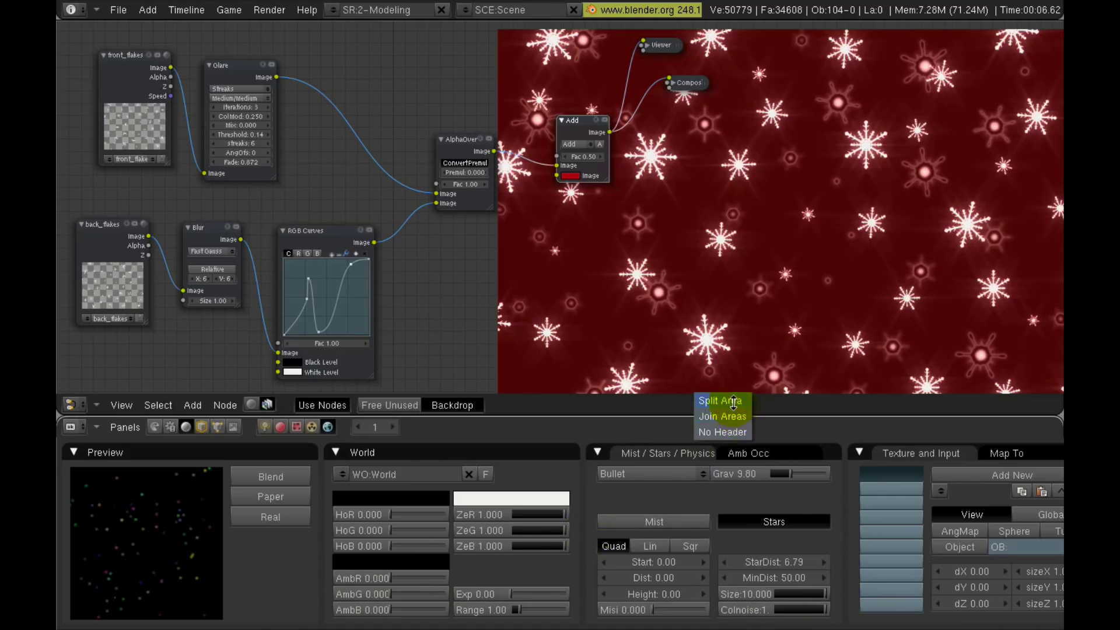
left_click(723, 402)
left_click(708, 427)
left_click(724, 426)
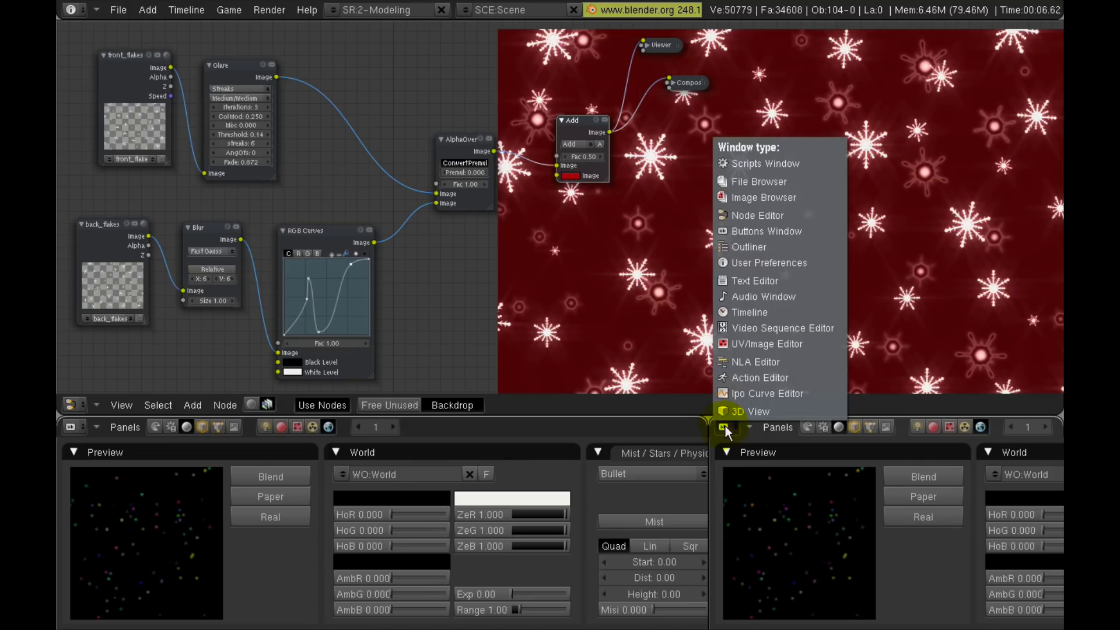
left_click(742, 411)
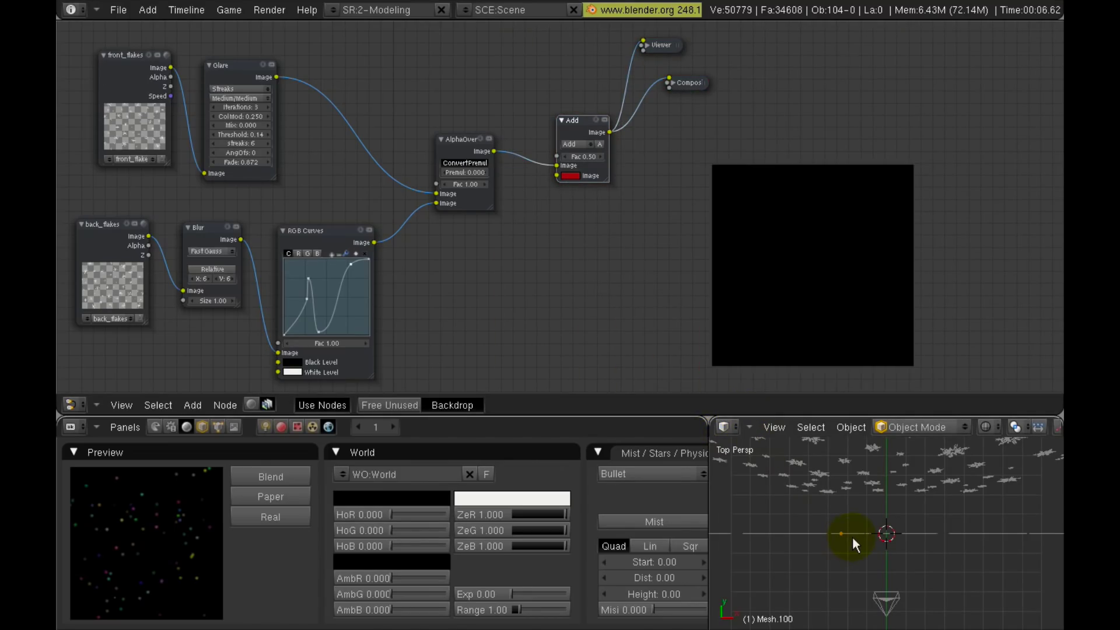
Show the snowflakes from the camera in the small 3D View, framed closely enough to preview the stars.
key("KP_0")
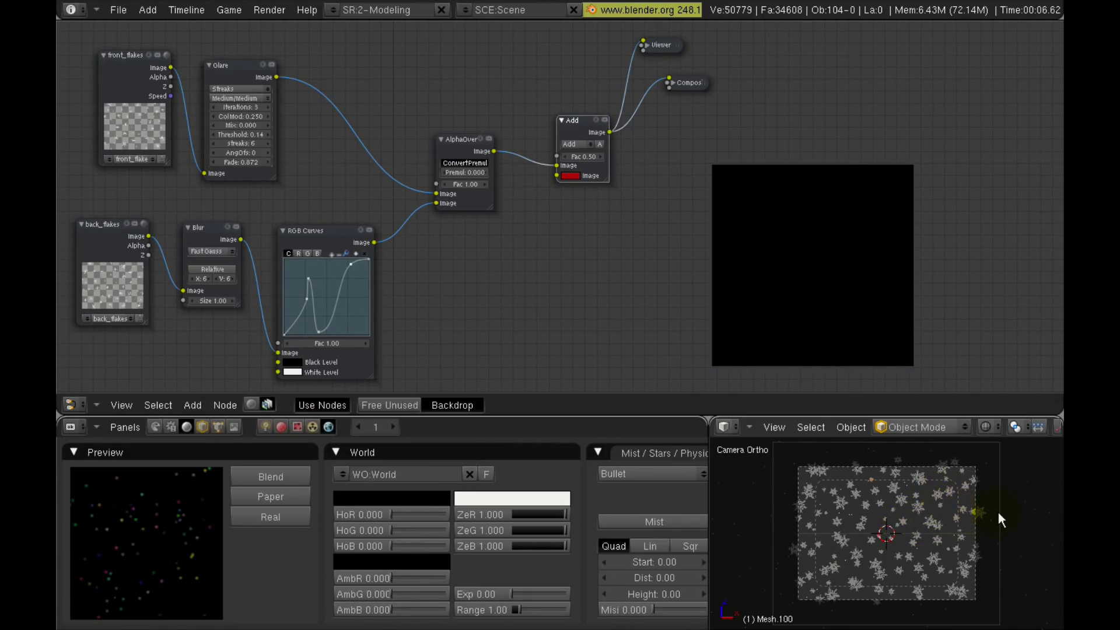
middle_click_drag(956, 537, 817, 623, "shift")
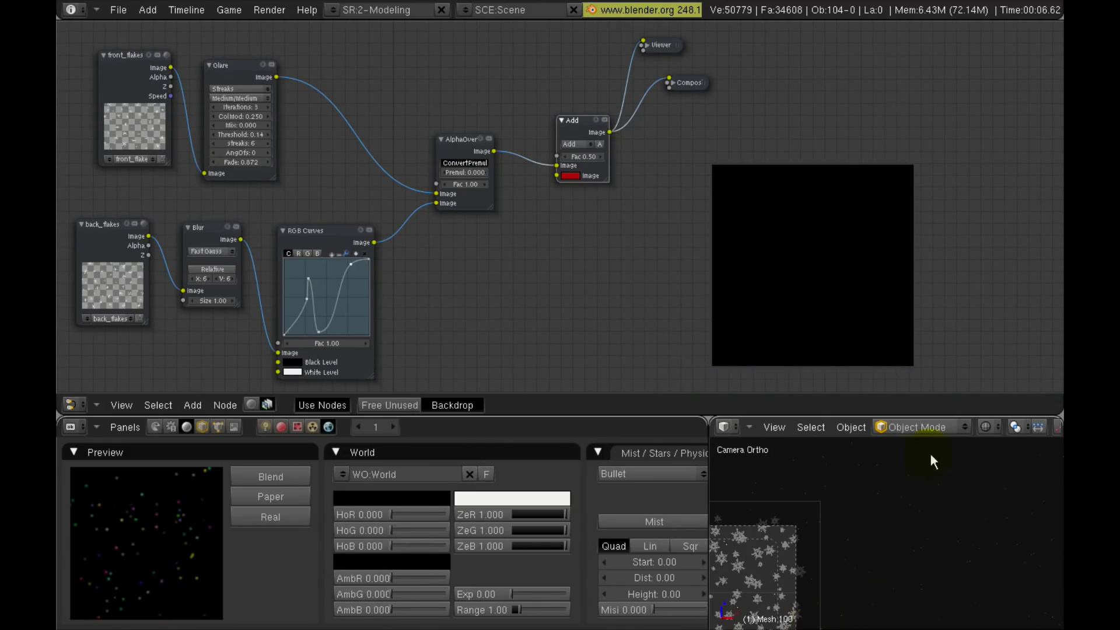
middle_click_drag(845, 570, 1017, 483, "shift")
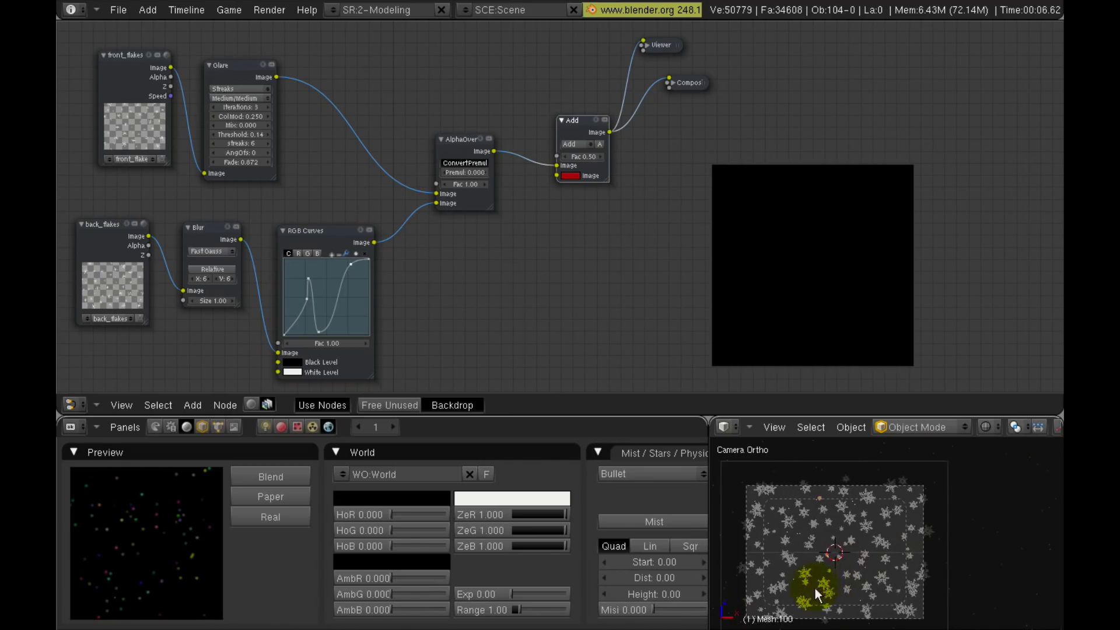
middle_click_drag(812, 587, 989, 483, "shift")
middle_click_drag(943, 514, 872, 550, "shift")
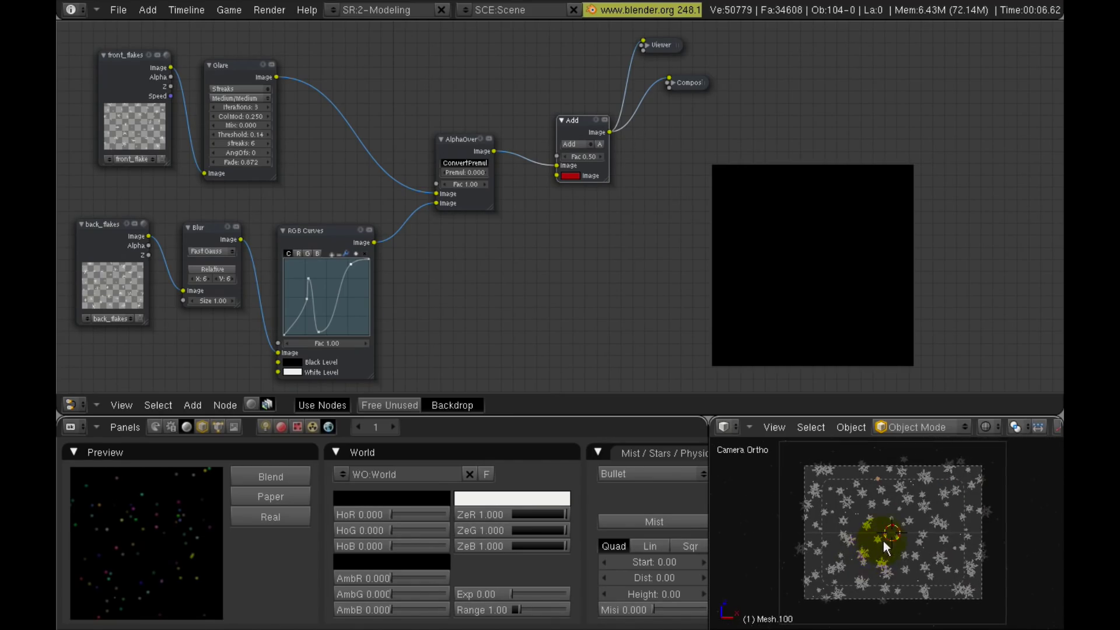
scroll(898, 541, "up", 3)
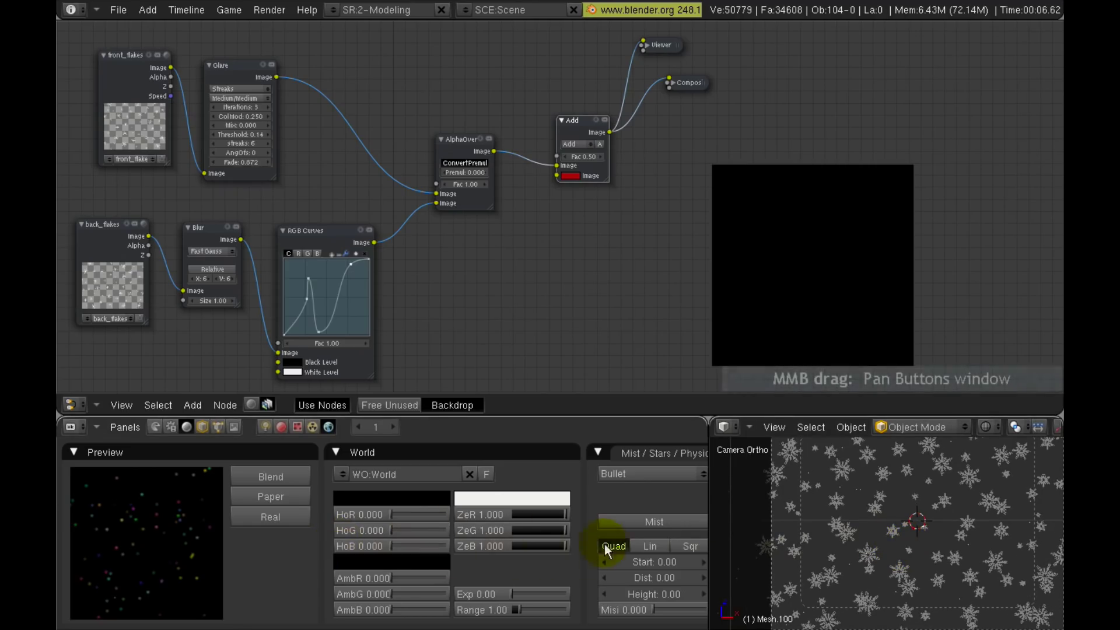
Collapse the World panel to make room for the Mist / Stars / Physics settings.
middle_click_drag(616, 534, 412, 538)
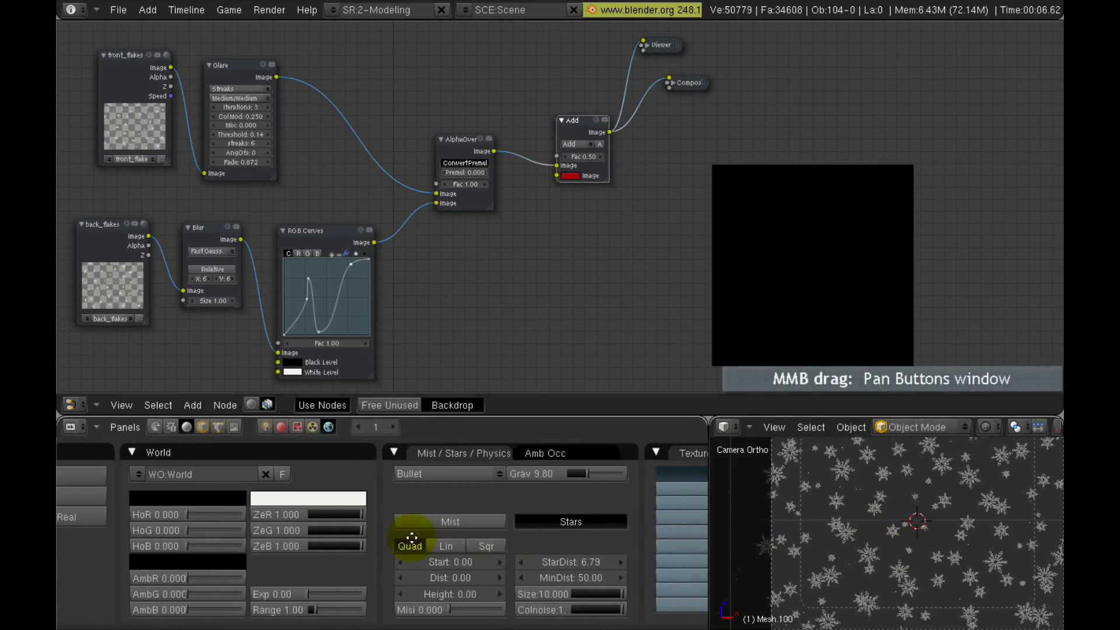
middle_click_drag(569, 548, 712, 552)
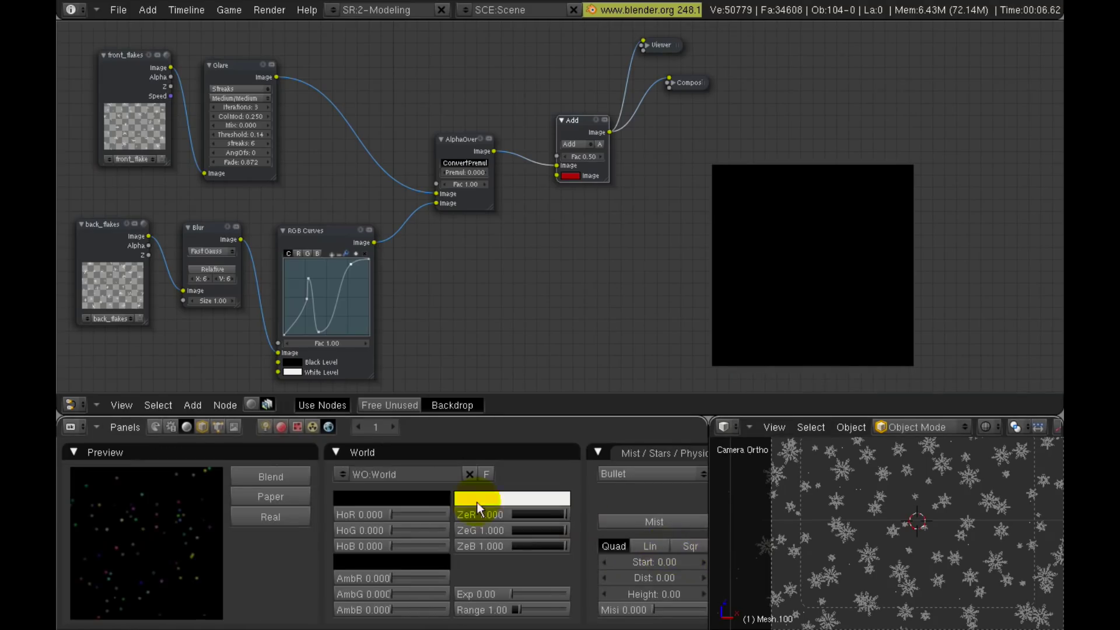
left_click(332, 452)
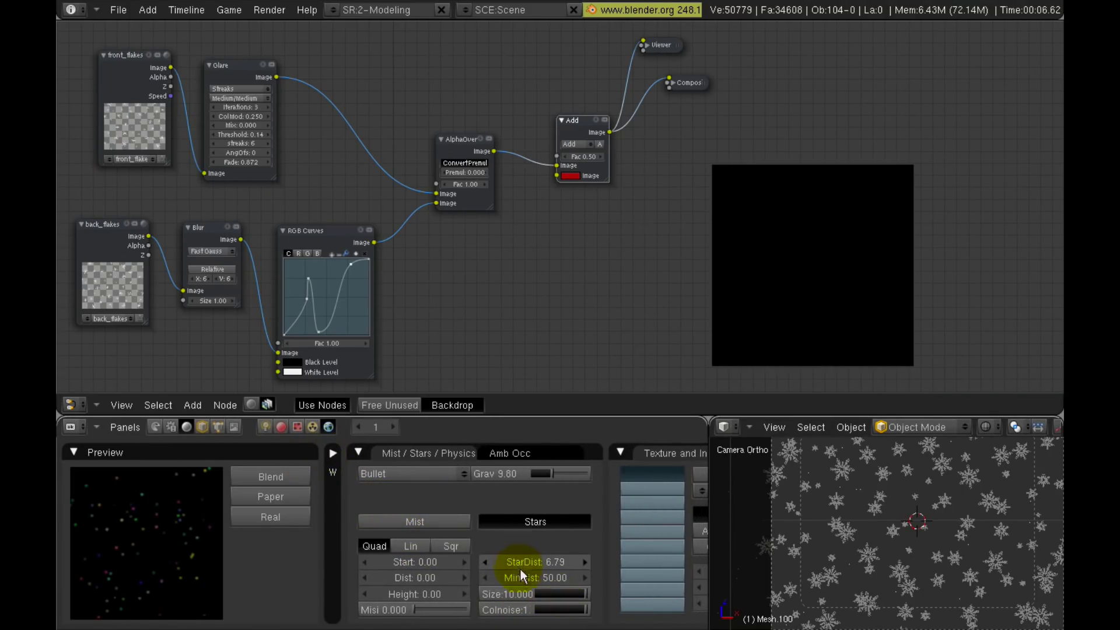
Set the star distance to 3.28 and the minimum star distance to 41.38, and render the scene.
left_click_drag(545, 562, 517, 561)
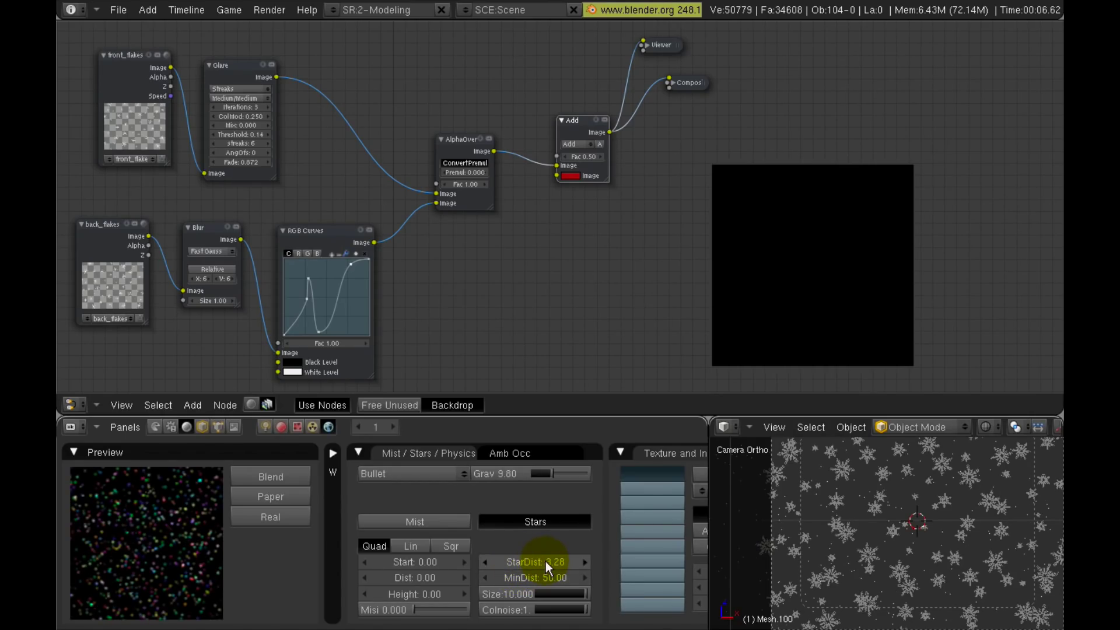
left_click_drag(547, 579, 495, 583)
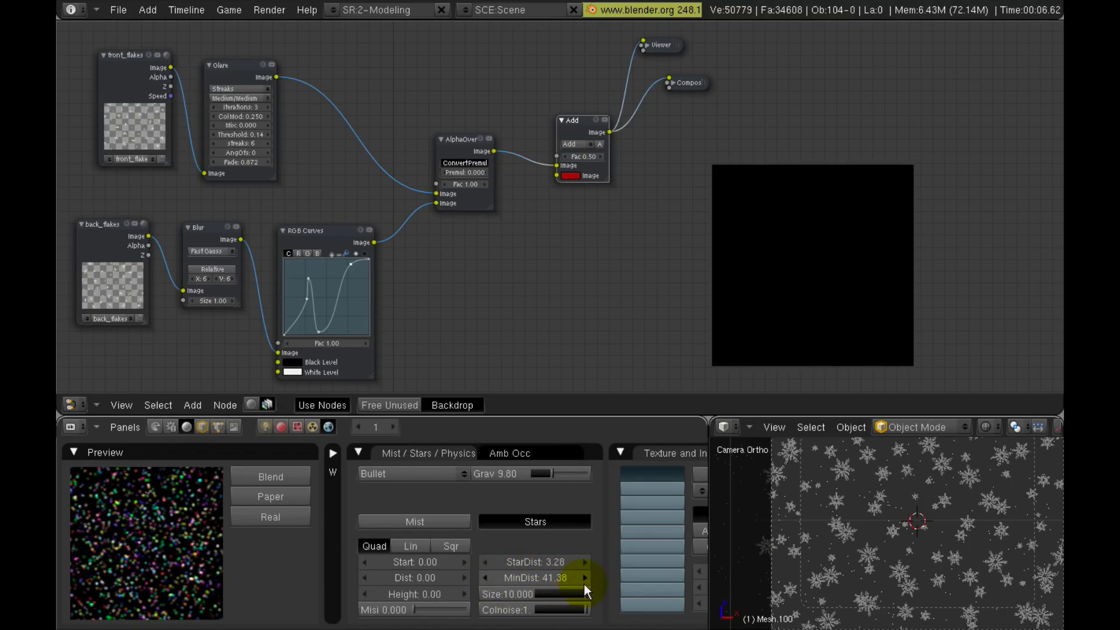
key("F12")
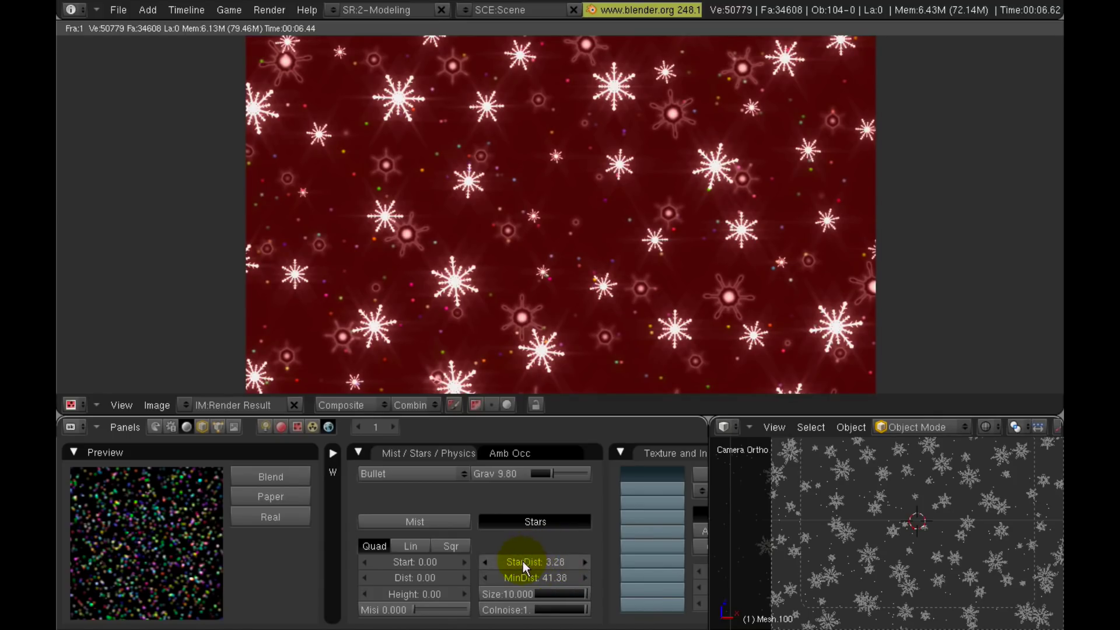
Render the scene with the star distance at 2.00, and again with a reduced star color noise.
left_click_drag(540, 562, 530, 564)
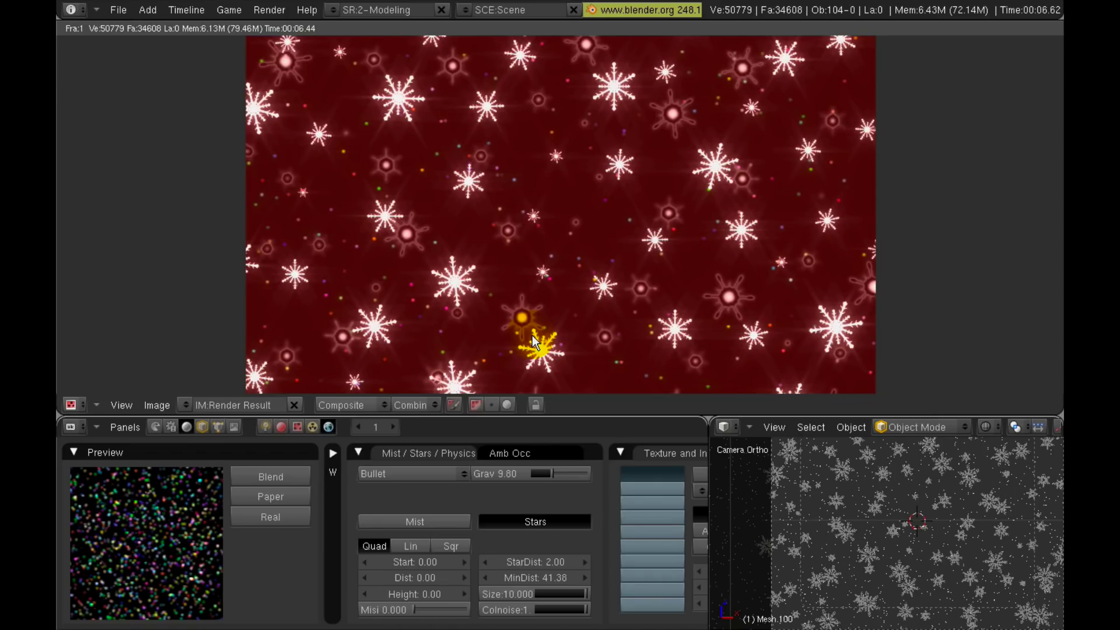
key("F12")
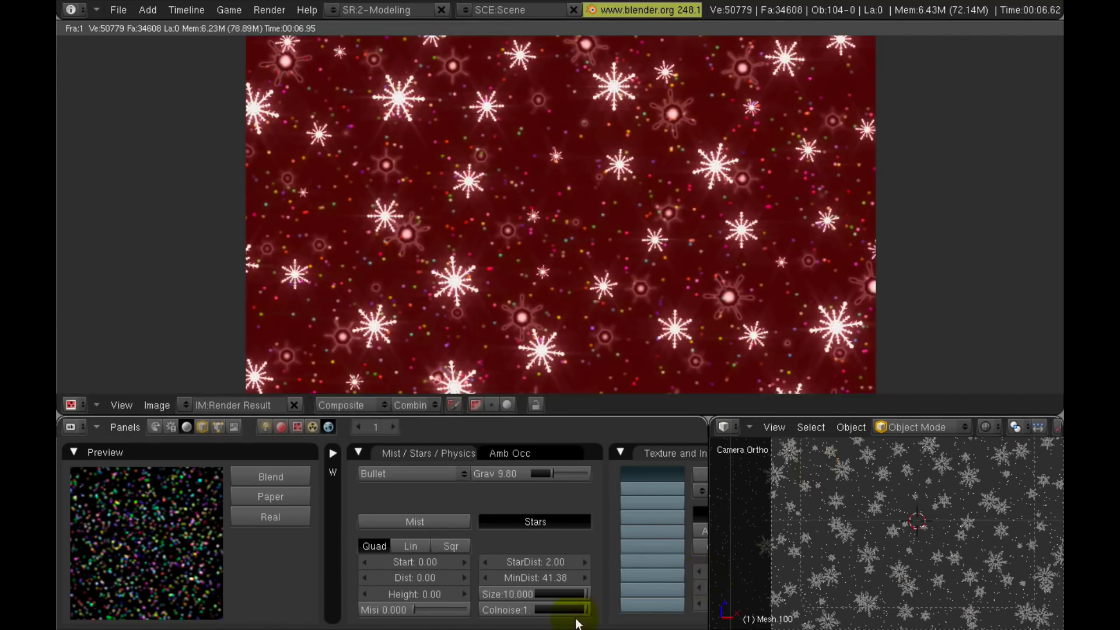
left_click_drag(581, 610, 551, 614)
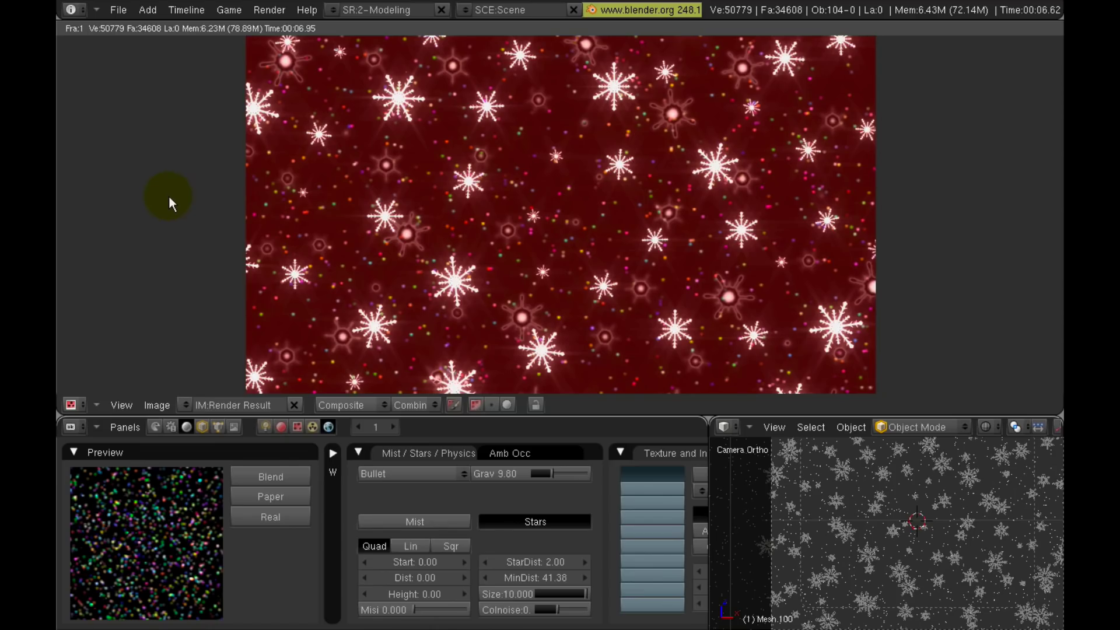
key("F12")
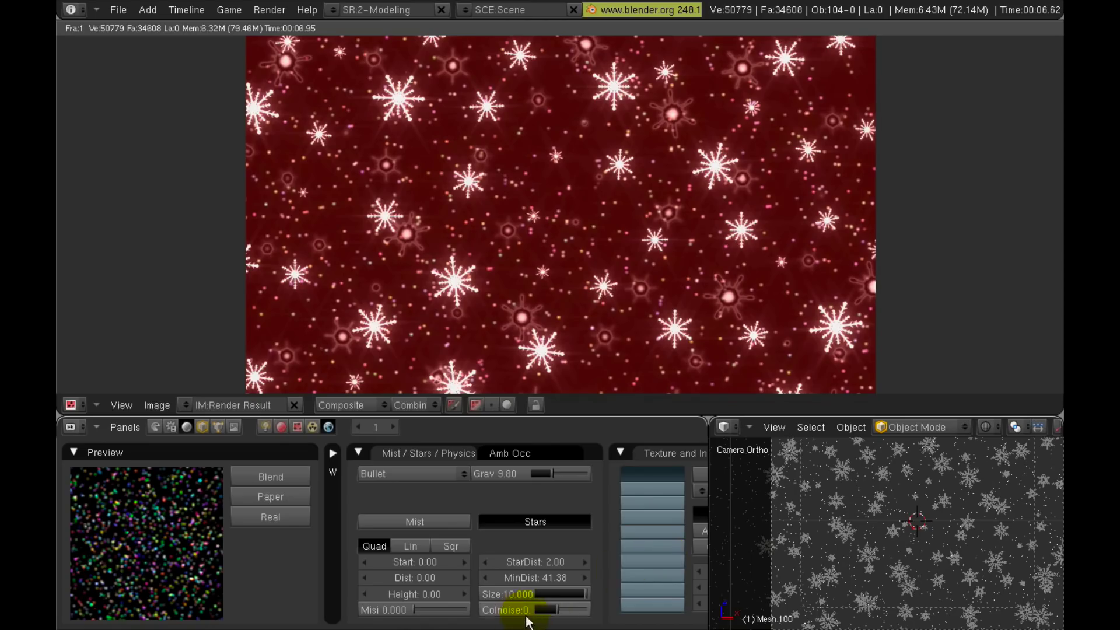
Set the star color noise to 1, star distance to 3.82 and minimum distance to 50, then render and close the result.
left_click_drag(527, 621, 590, 610)
left_click_drag(534, 558, 565, 564)
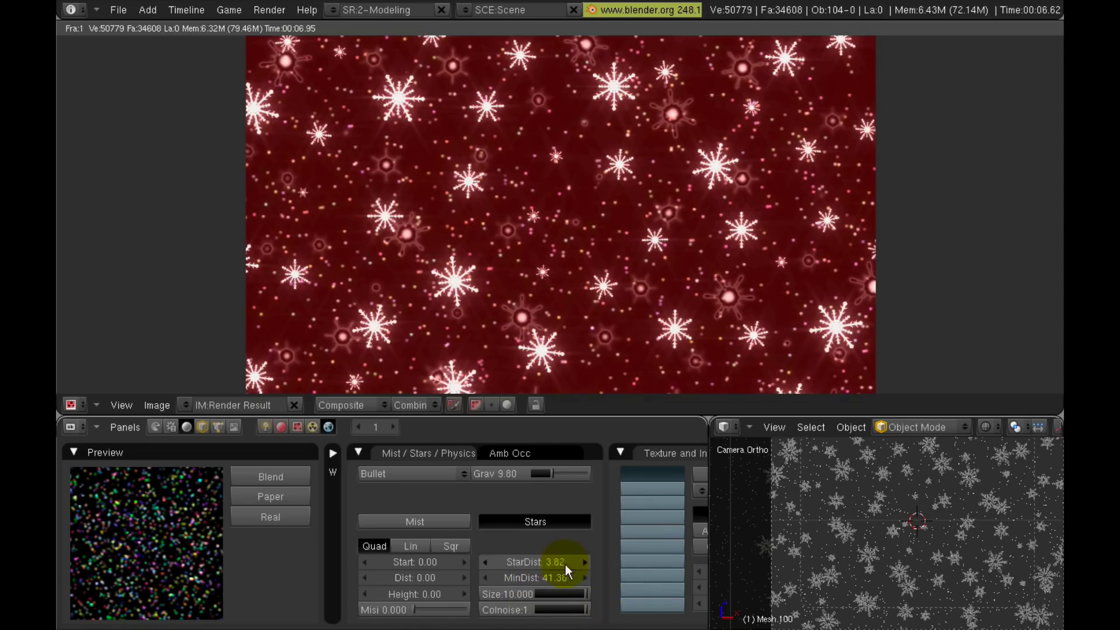
left_click(537, 577)
type("50")
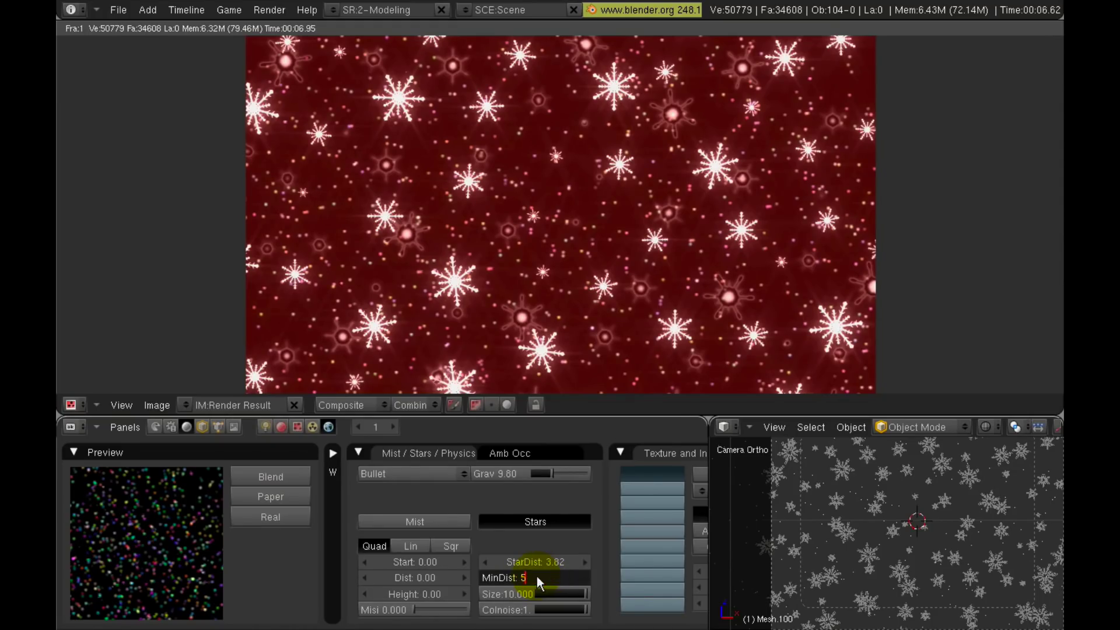
key("Return")
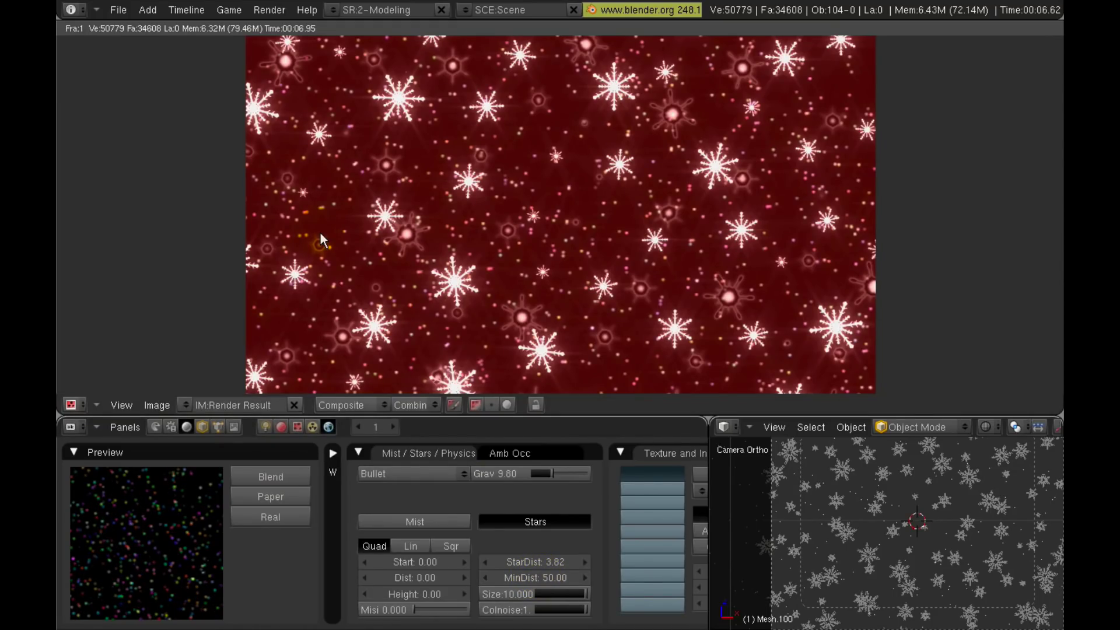
key("F12")
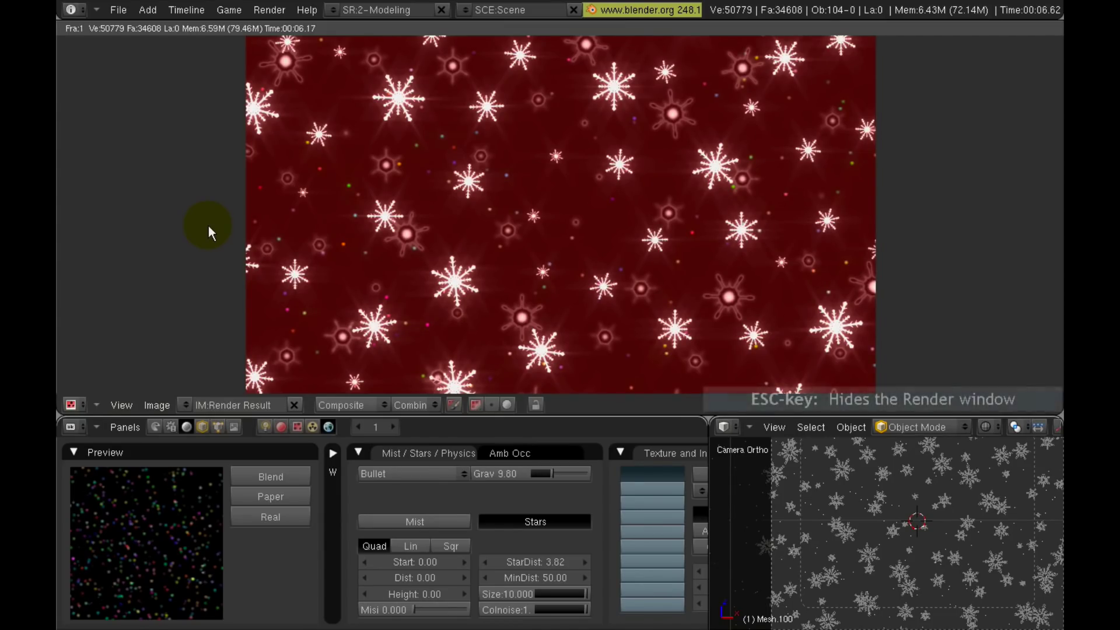
key("Escape")
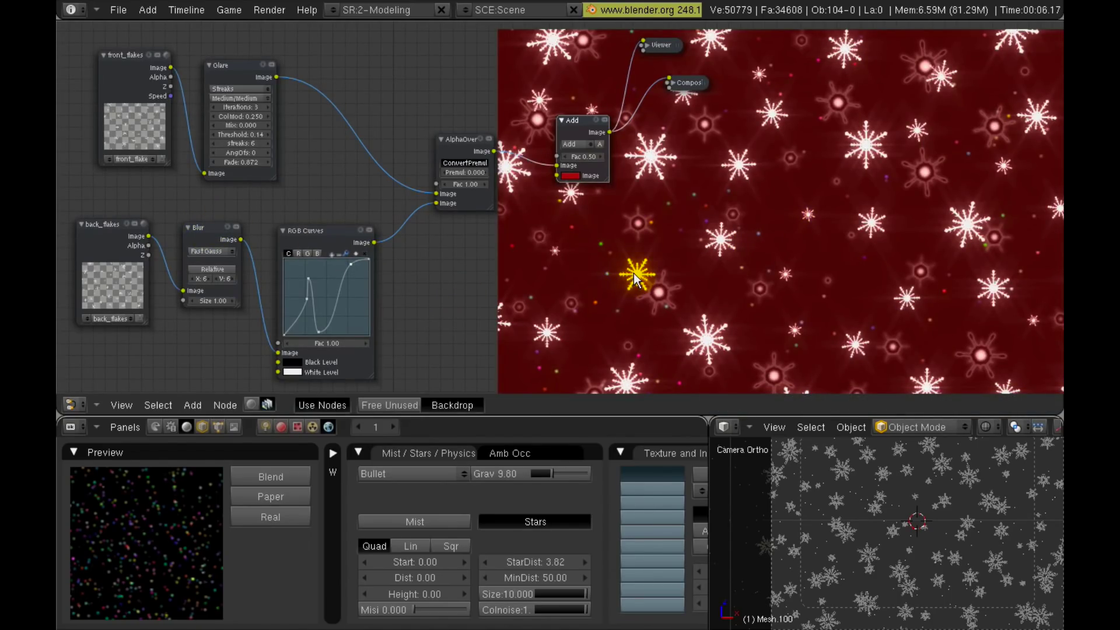
Change the Add node's second image color from red to a bright light blue.
left_click(570, 176)
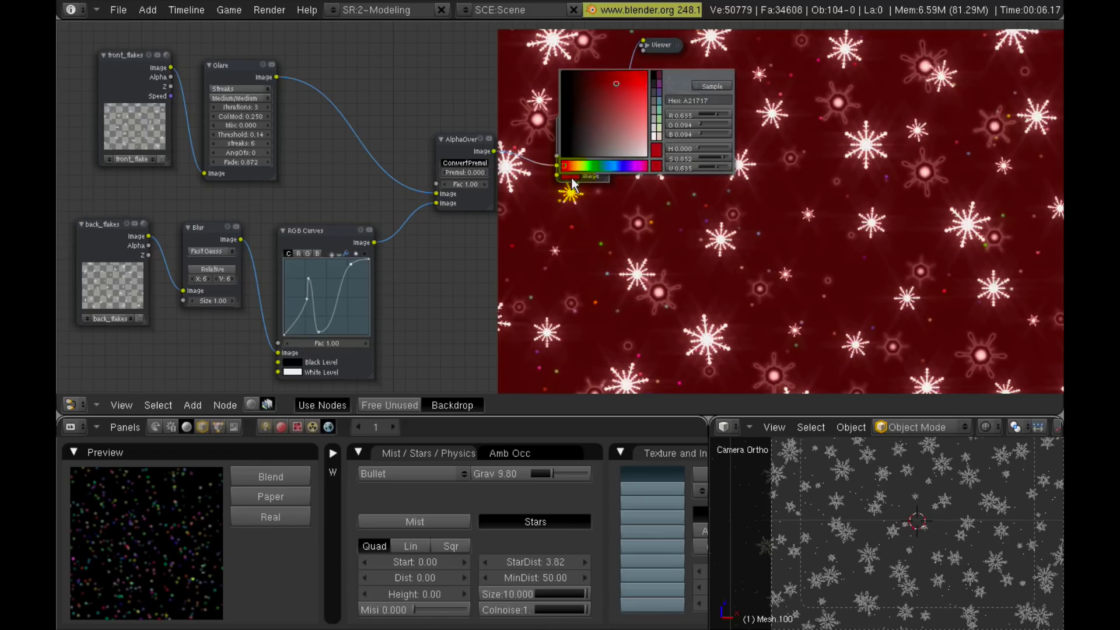
left_click_drag(600, 163, 610, 165)
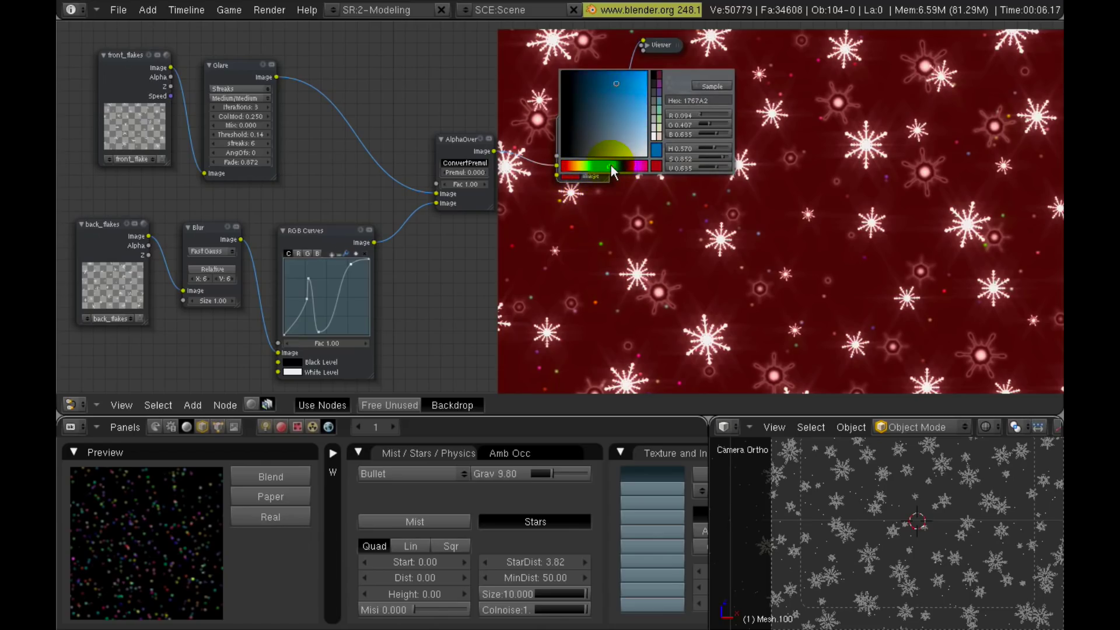
left_click_drag(604, 75, 644, 100)
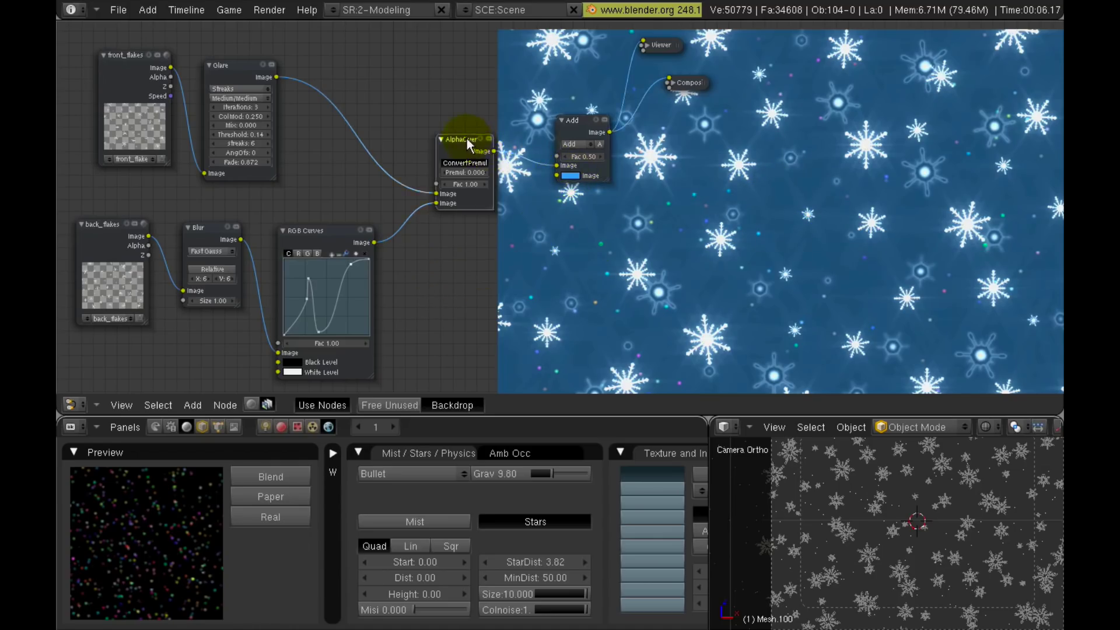
Rearrange the AlphaOver and Add nodes and place a new Image input node below AlphaOver.
left_click_drag(466, 138, 426, 114)
left_click_drag(586, 129, 528, 205)
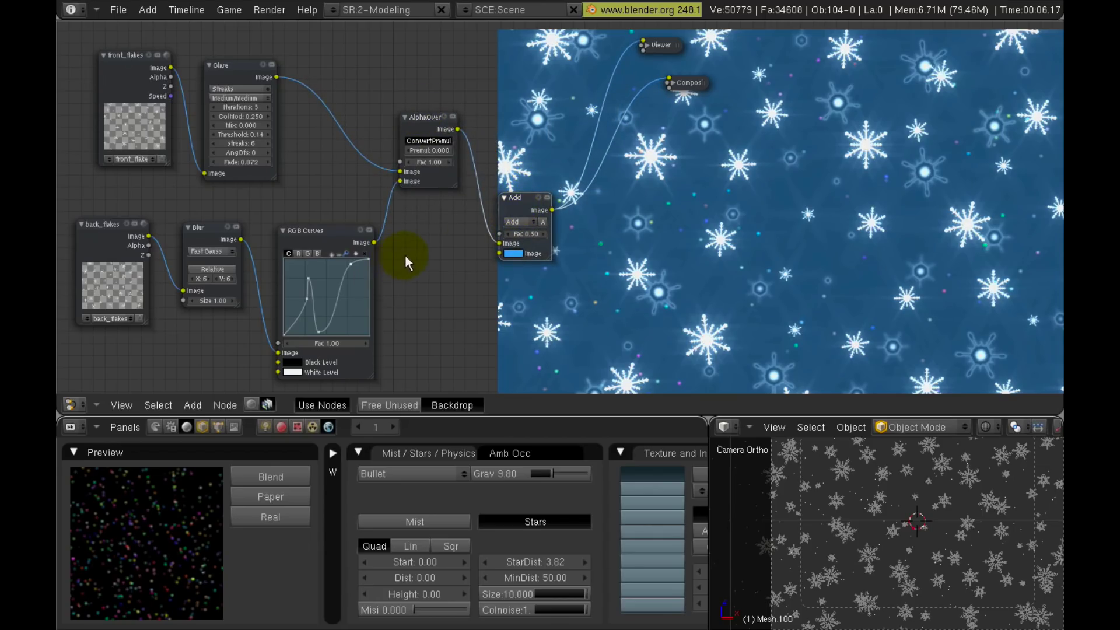
key("space")
mouse_move(481, 252)
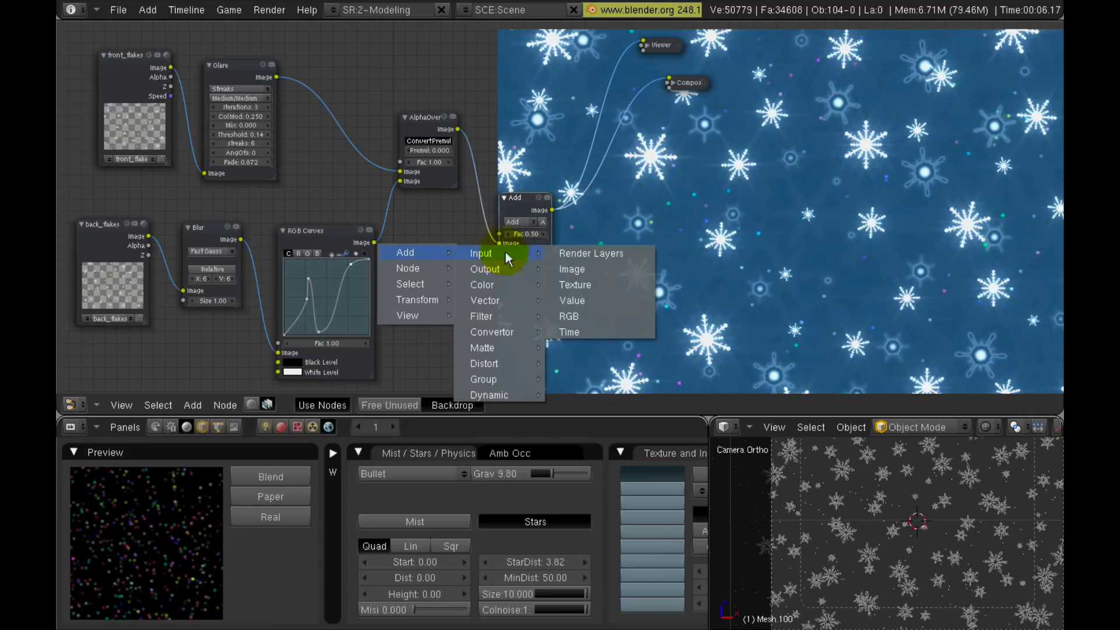
left_click(568, 268)
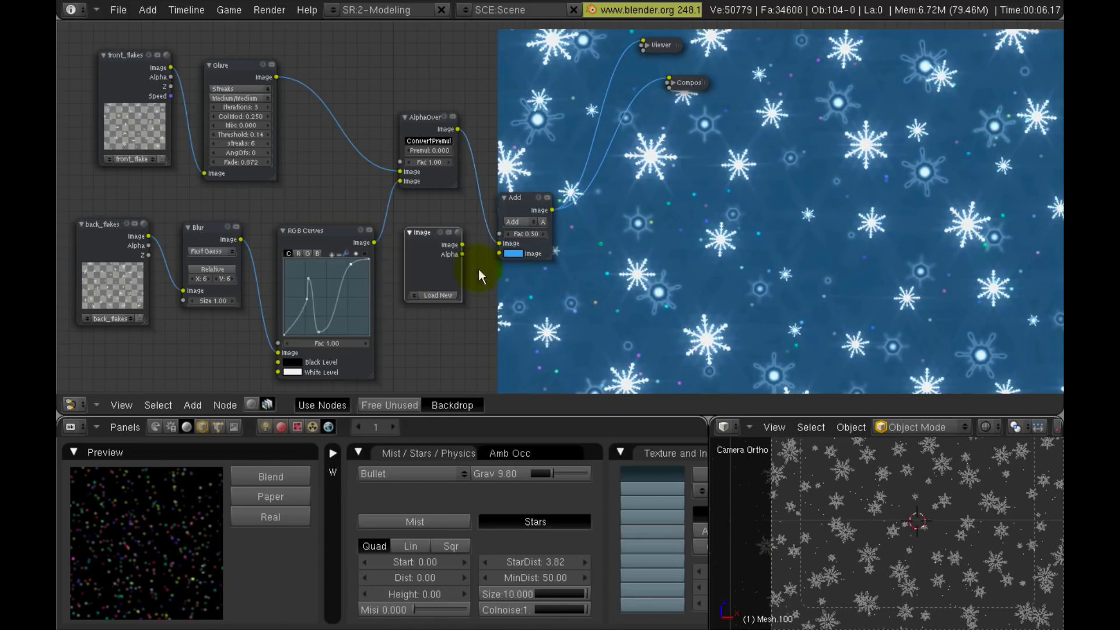
left_click_drag(421, 233, 412, 251)
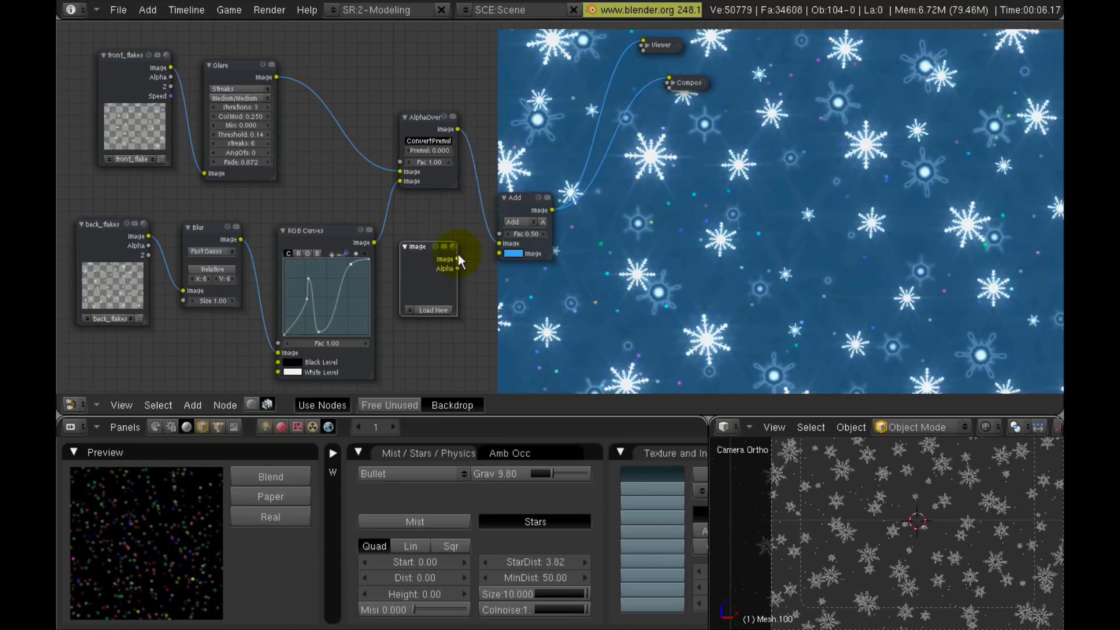
Connect the Image node to the Add node's second image input and load the snowy landscape picture into it.
left_click_drag(457, 259, 499, 253)
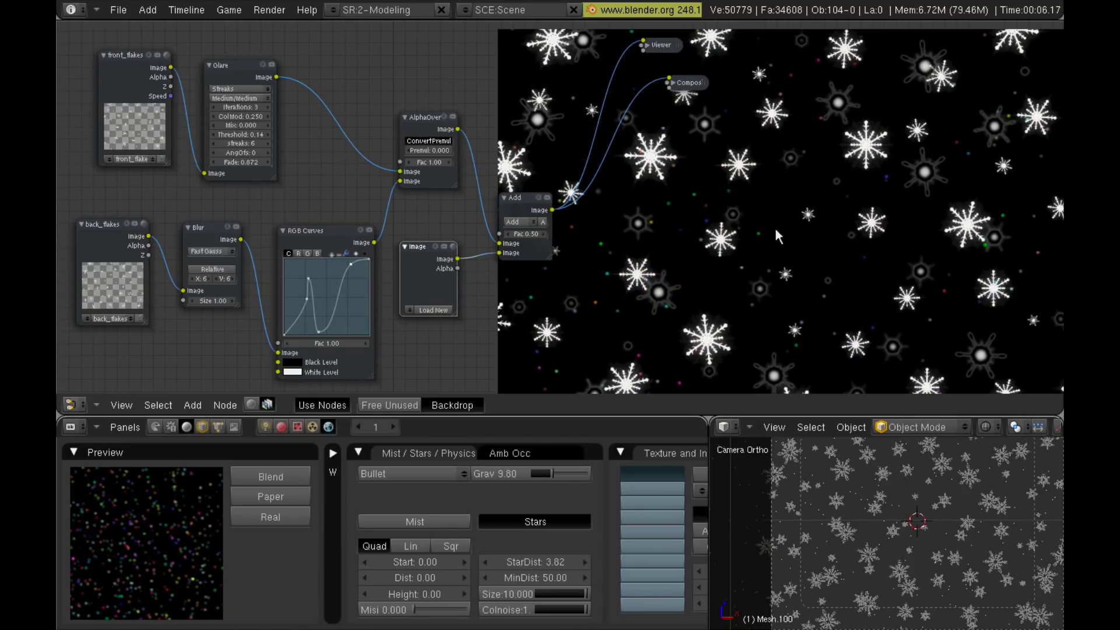
left_click(440, 309)
double_click(150, 107)
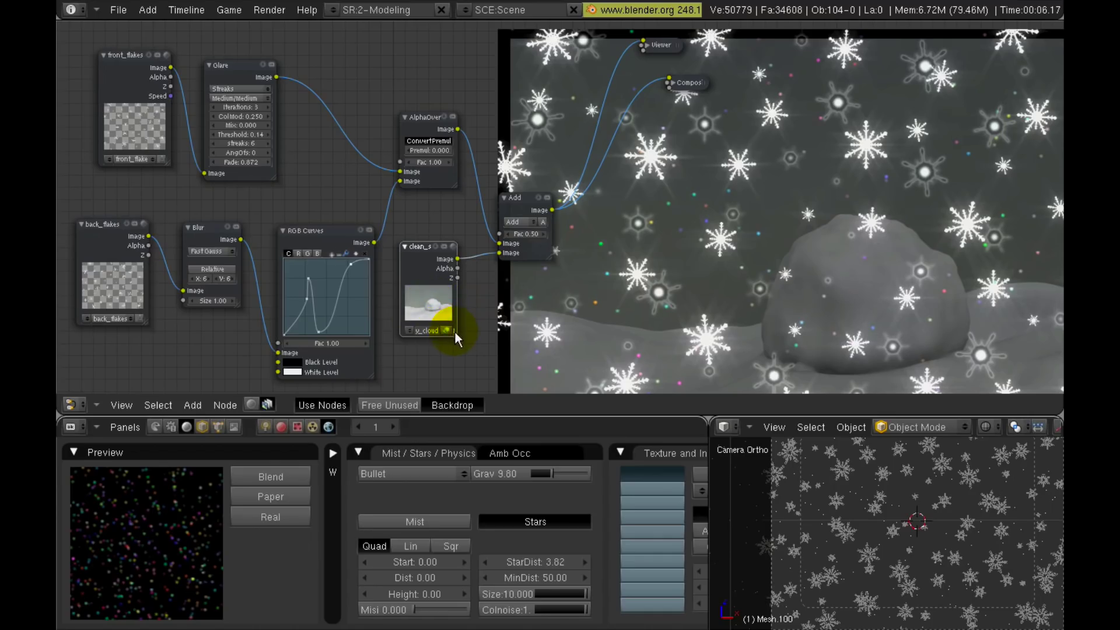
mouse_move(454, 330)
left_mouse_down()
mouse_move(541, 387)
mouse_move(478, 350)
mouse_move(459, 319)
left_mouse_up()
middle_click_drag(832, 307, 820, 269, "shift")
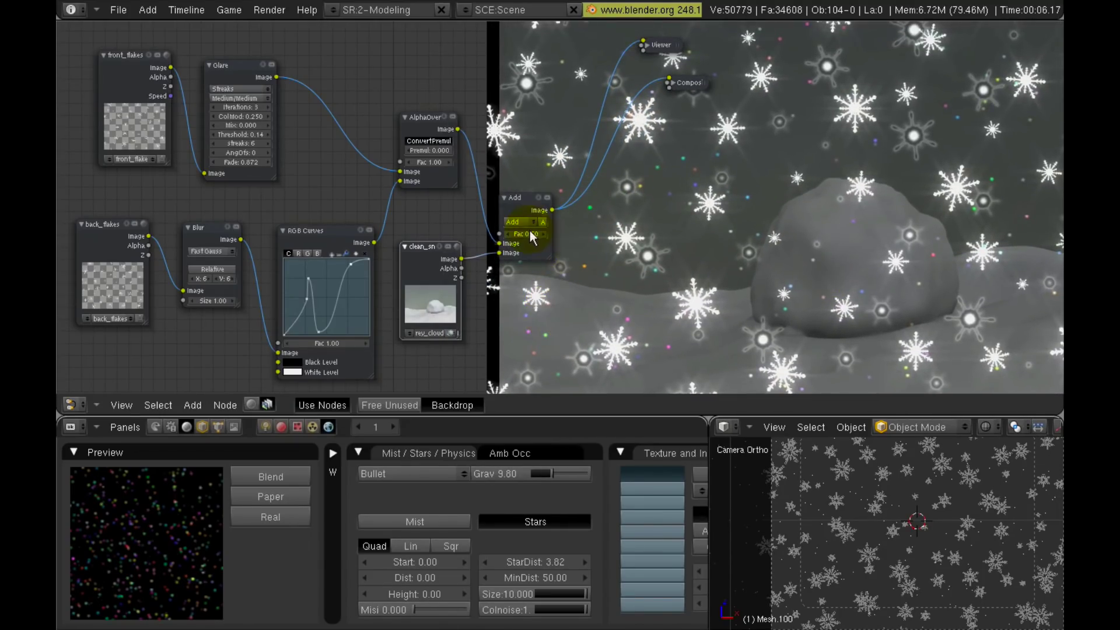
Adjust the Add node's blend factor through a few brighter values, ending at 0.65.
left_click_drag(560, 233, 522, 240)
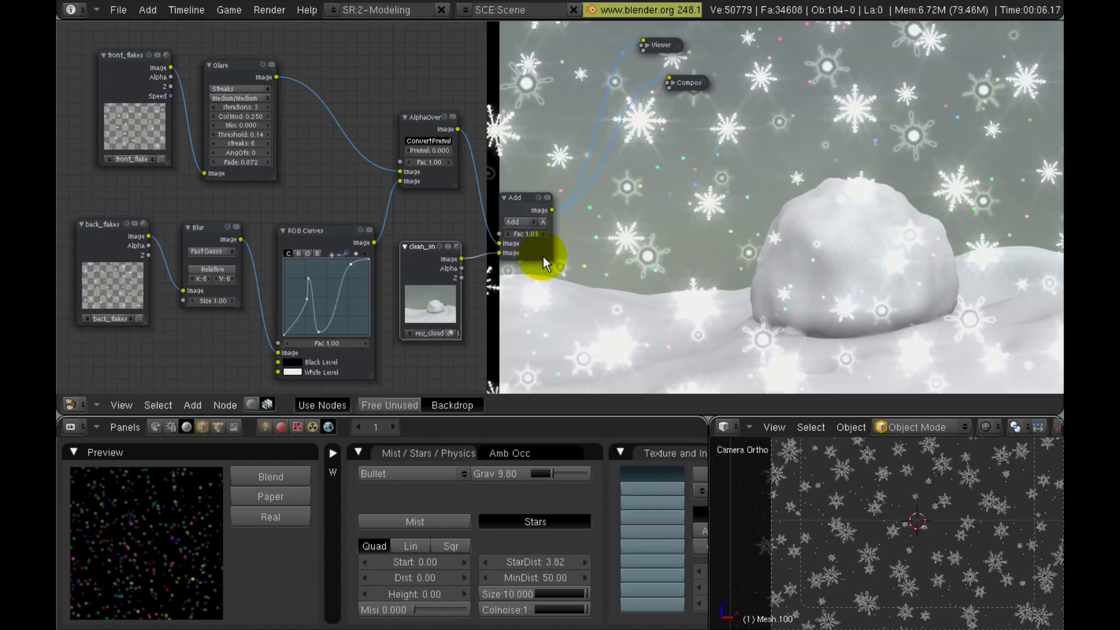
left_click_drag(531, 236, 527, 271)
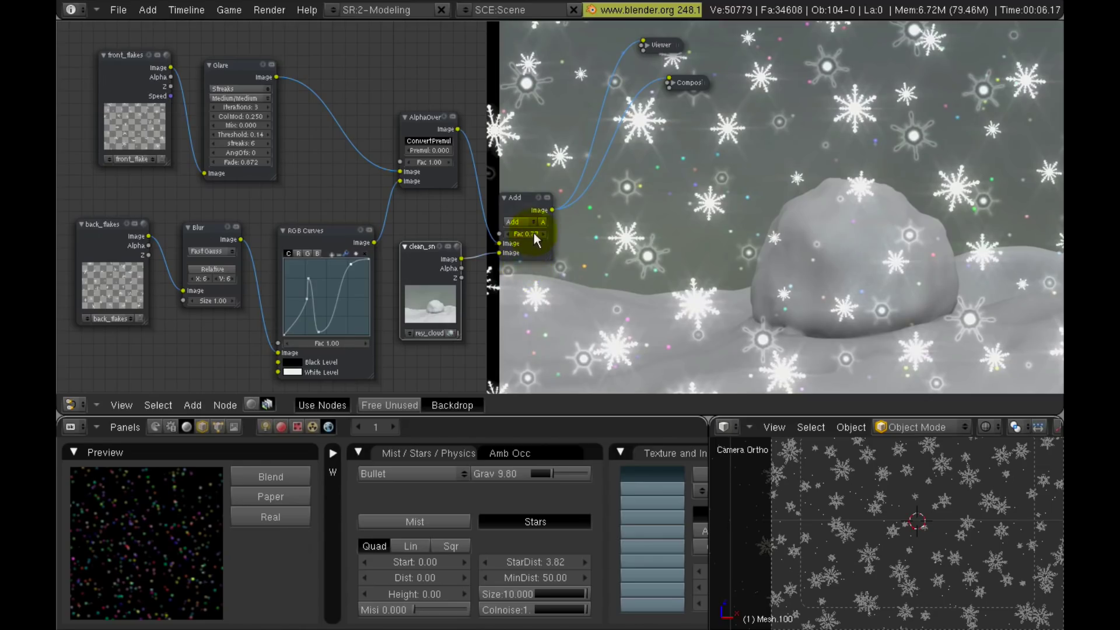
mouse_move(529, 231)
left_mouse_down()
mouse_move(497, 240)
mouse_move(551, 245)
mouse_move(517, 237)
mouse_move(528, 239)
left_mouse_up()
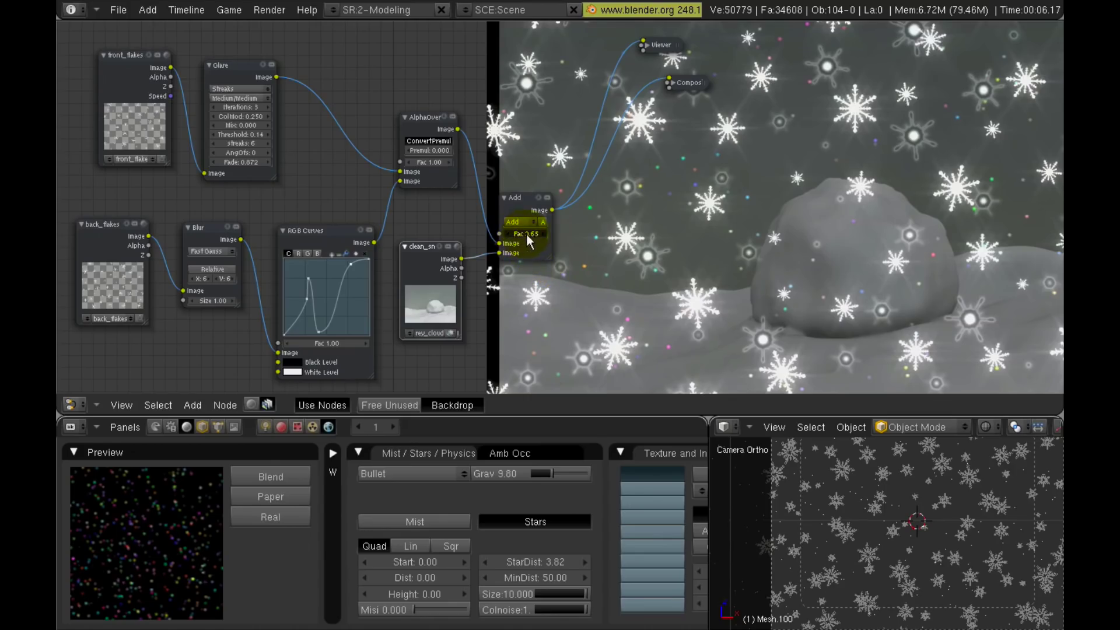